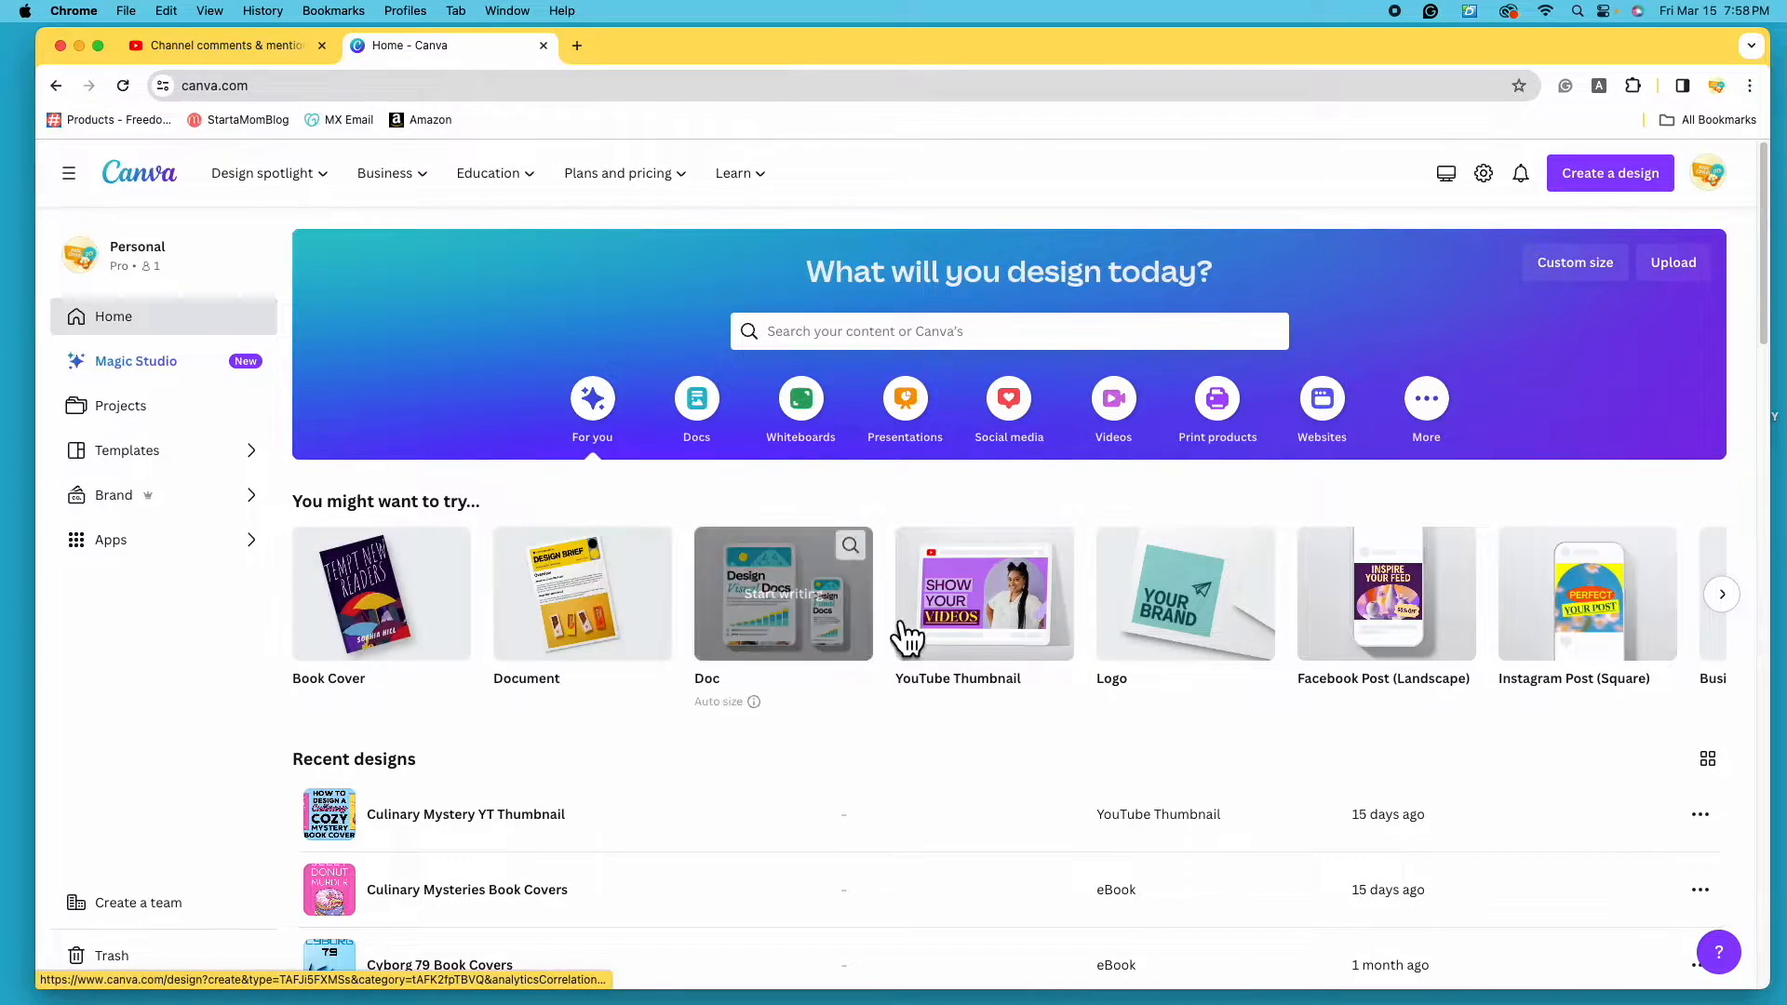
- Search Canva for 'book cover' and scroll through the Book Cover template results
click(998, 333)
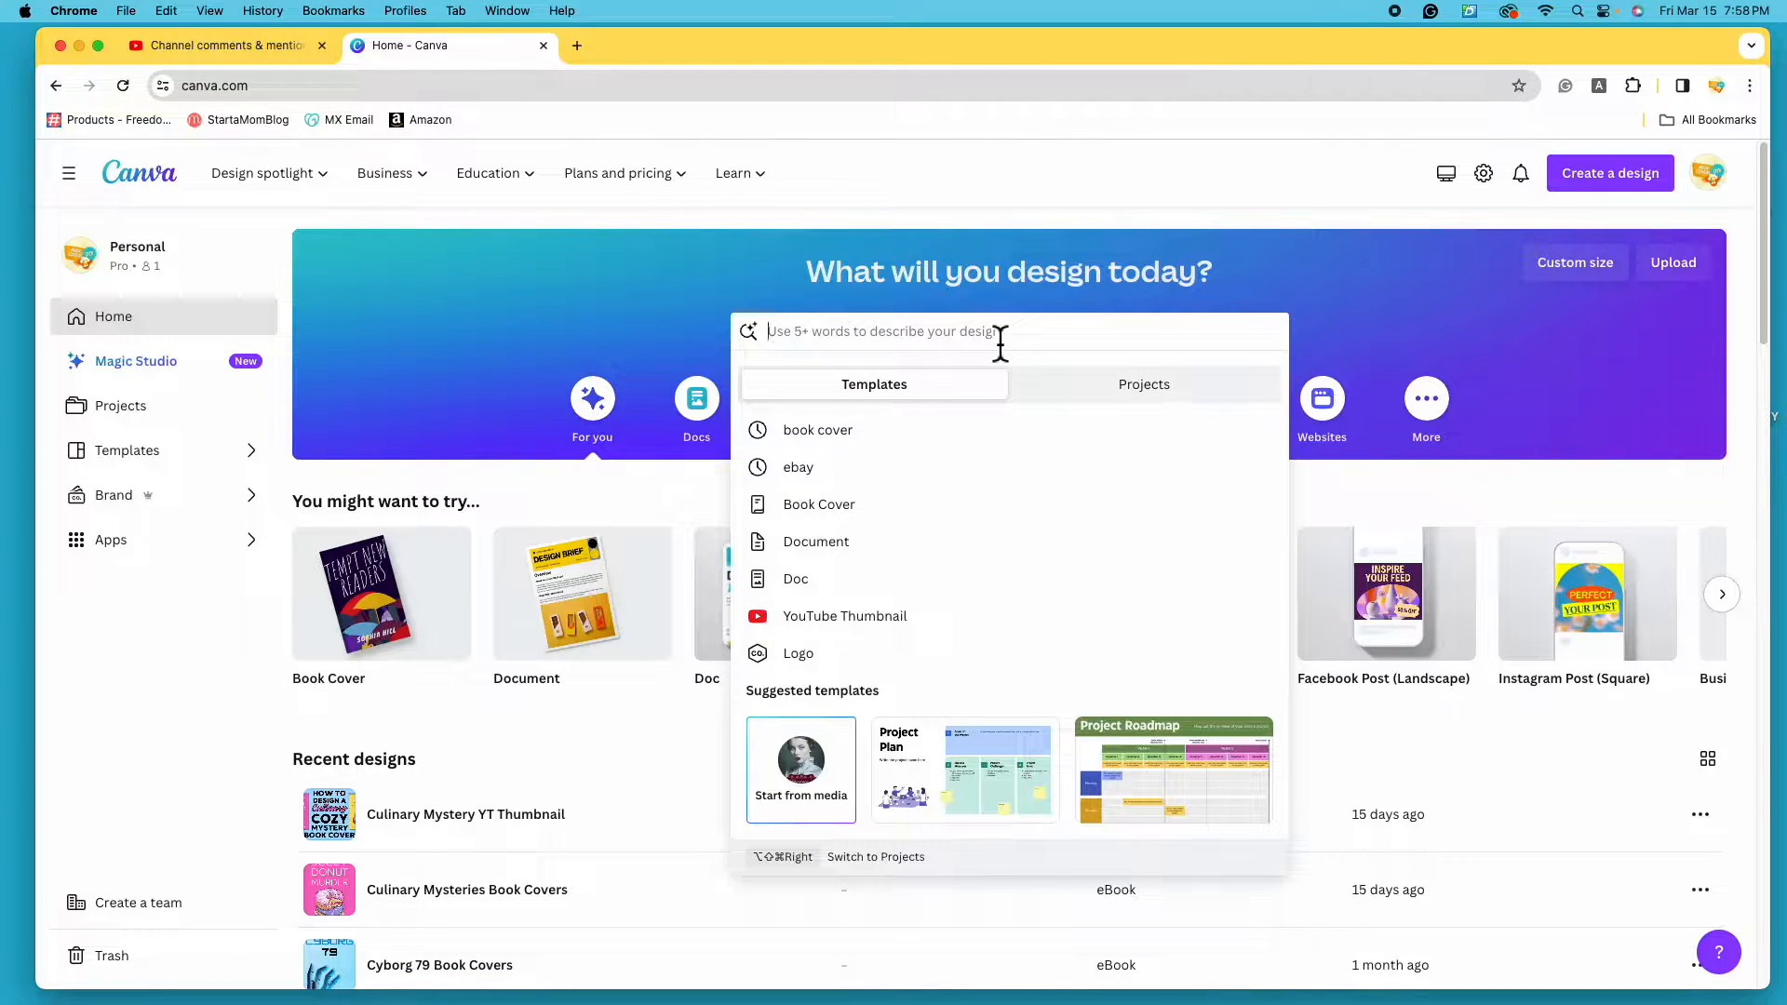
text(book cover)
key(Return)
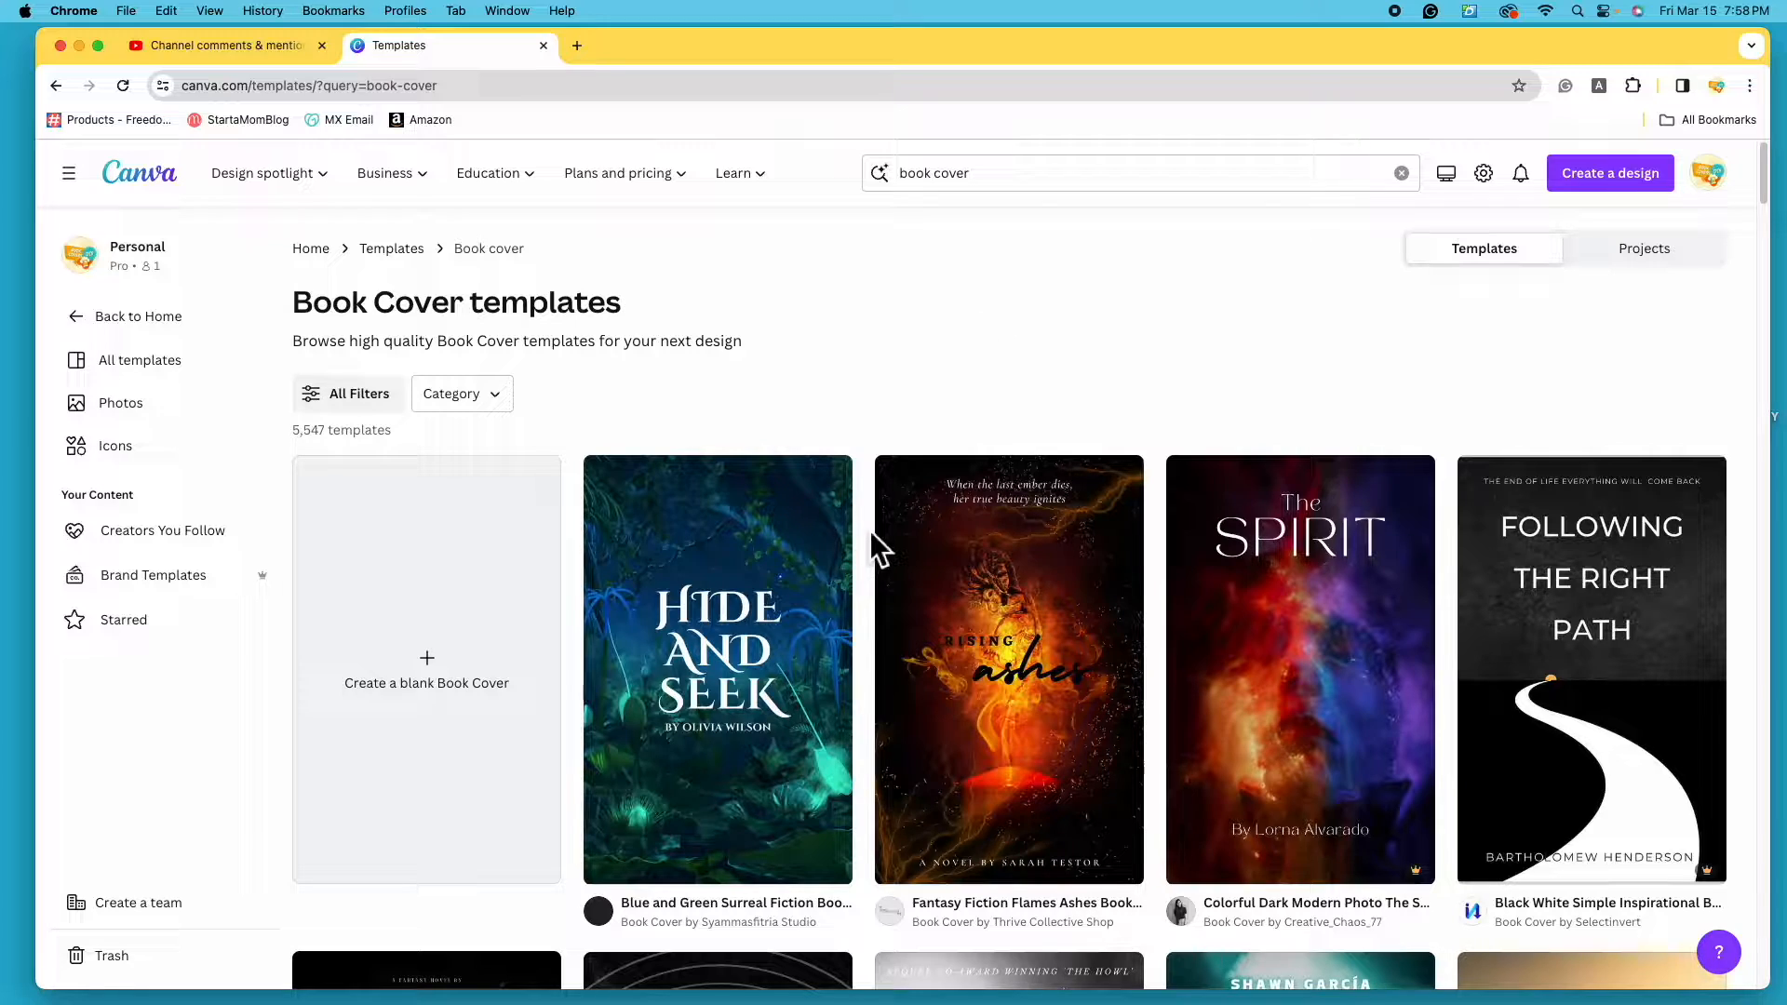
scroll(871, 535, down, 7)
scroll(871, 540, down, 10)
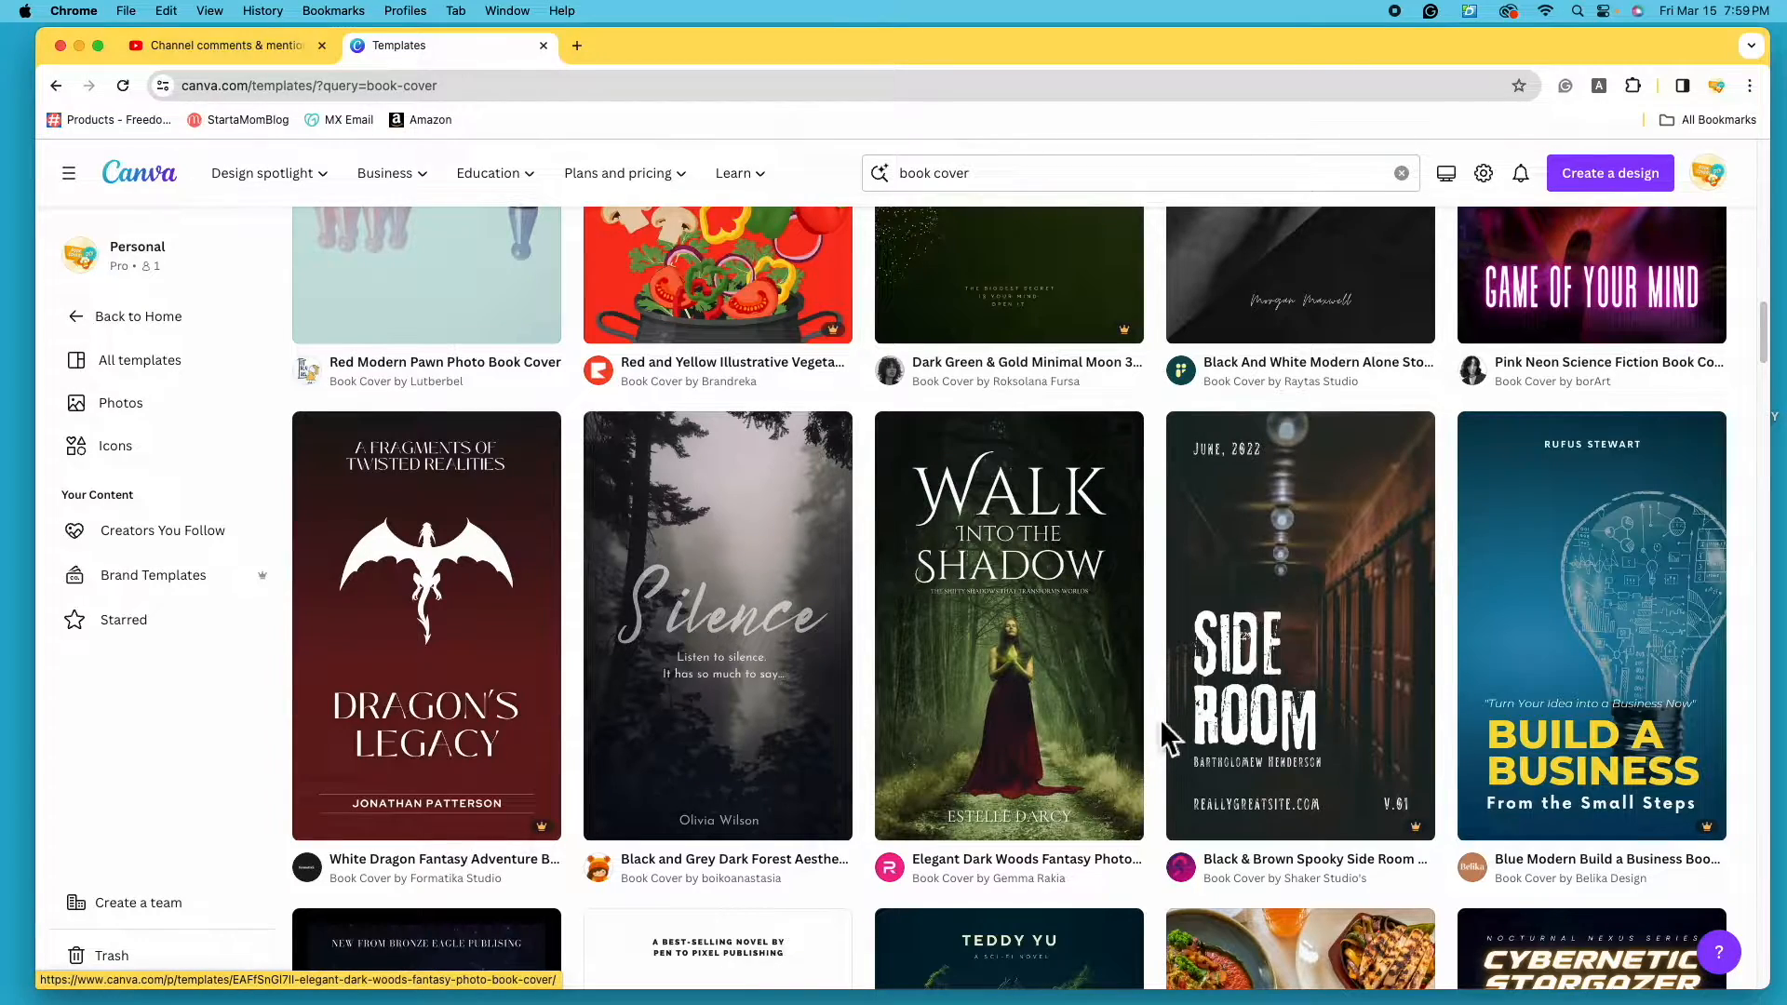
scroll(1163, 735, down, 7)
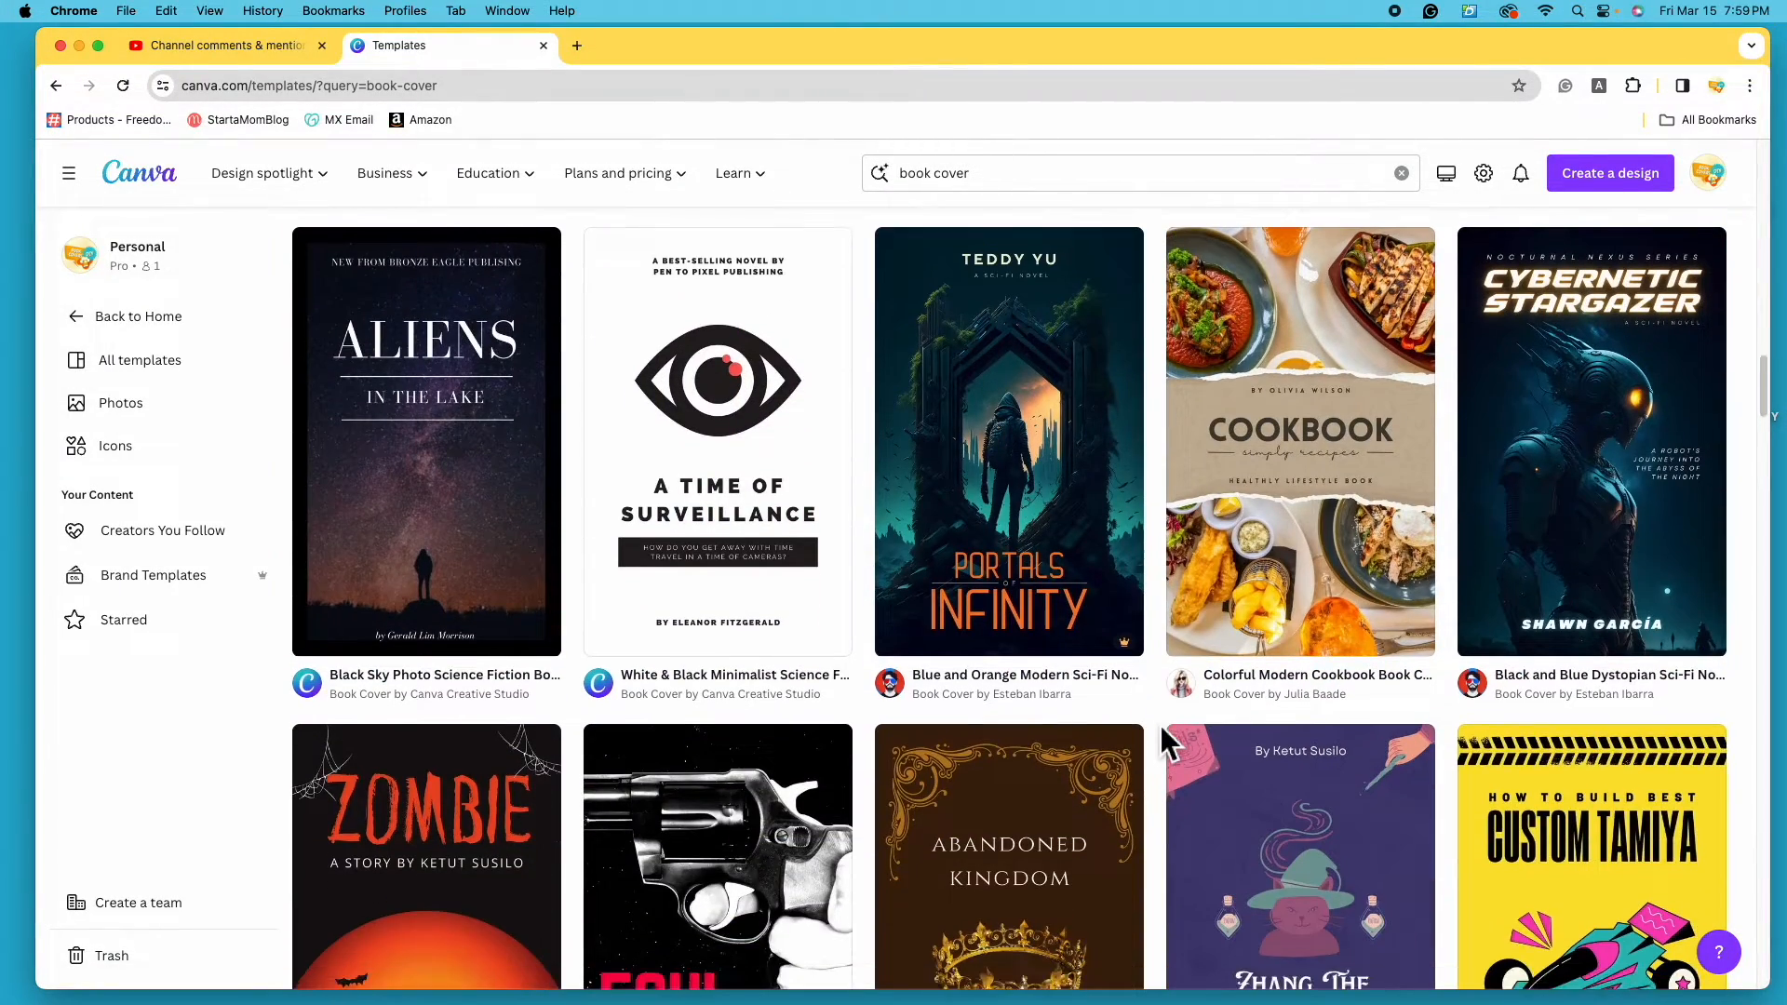
scroll(1163, 738, up, 15)
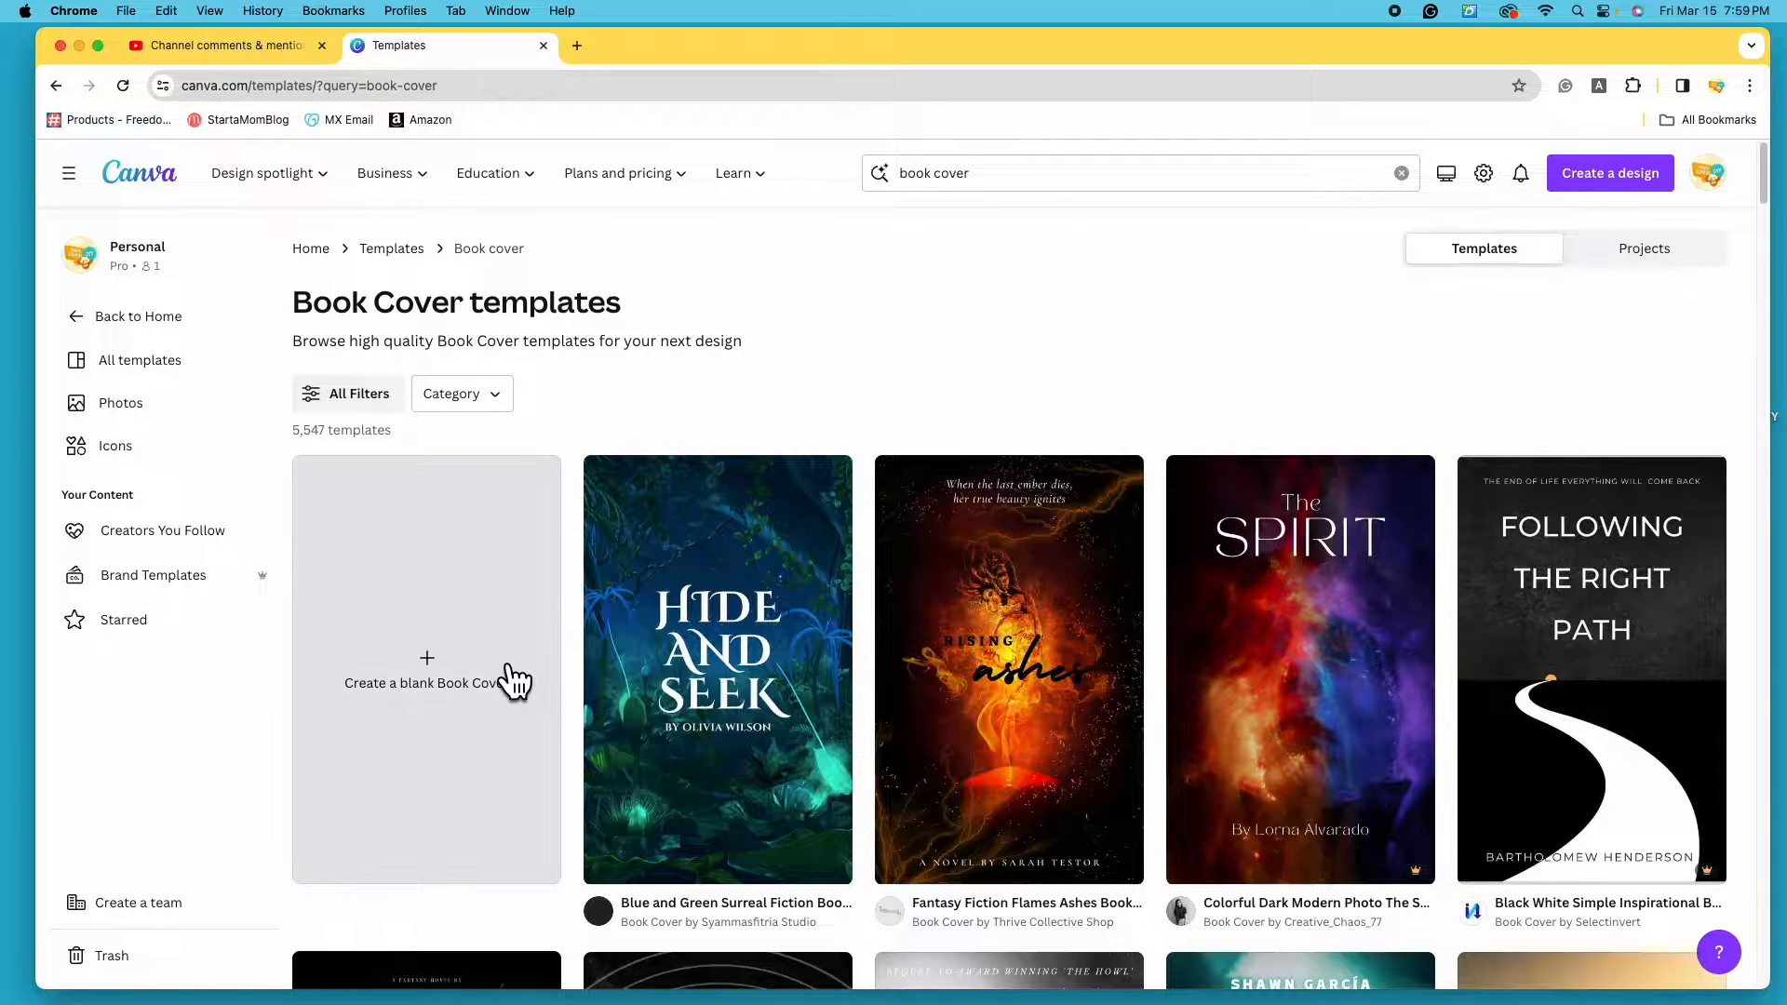
- Create a blank Book Cover design, opening an empty eBook page
click(424, 721)
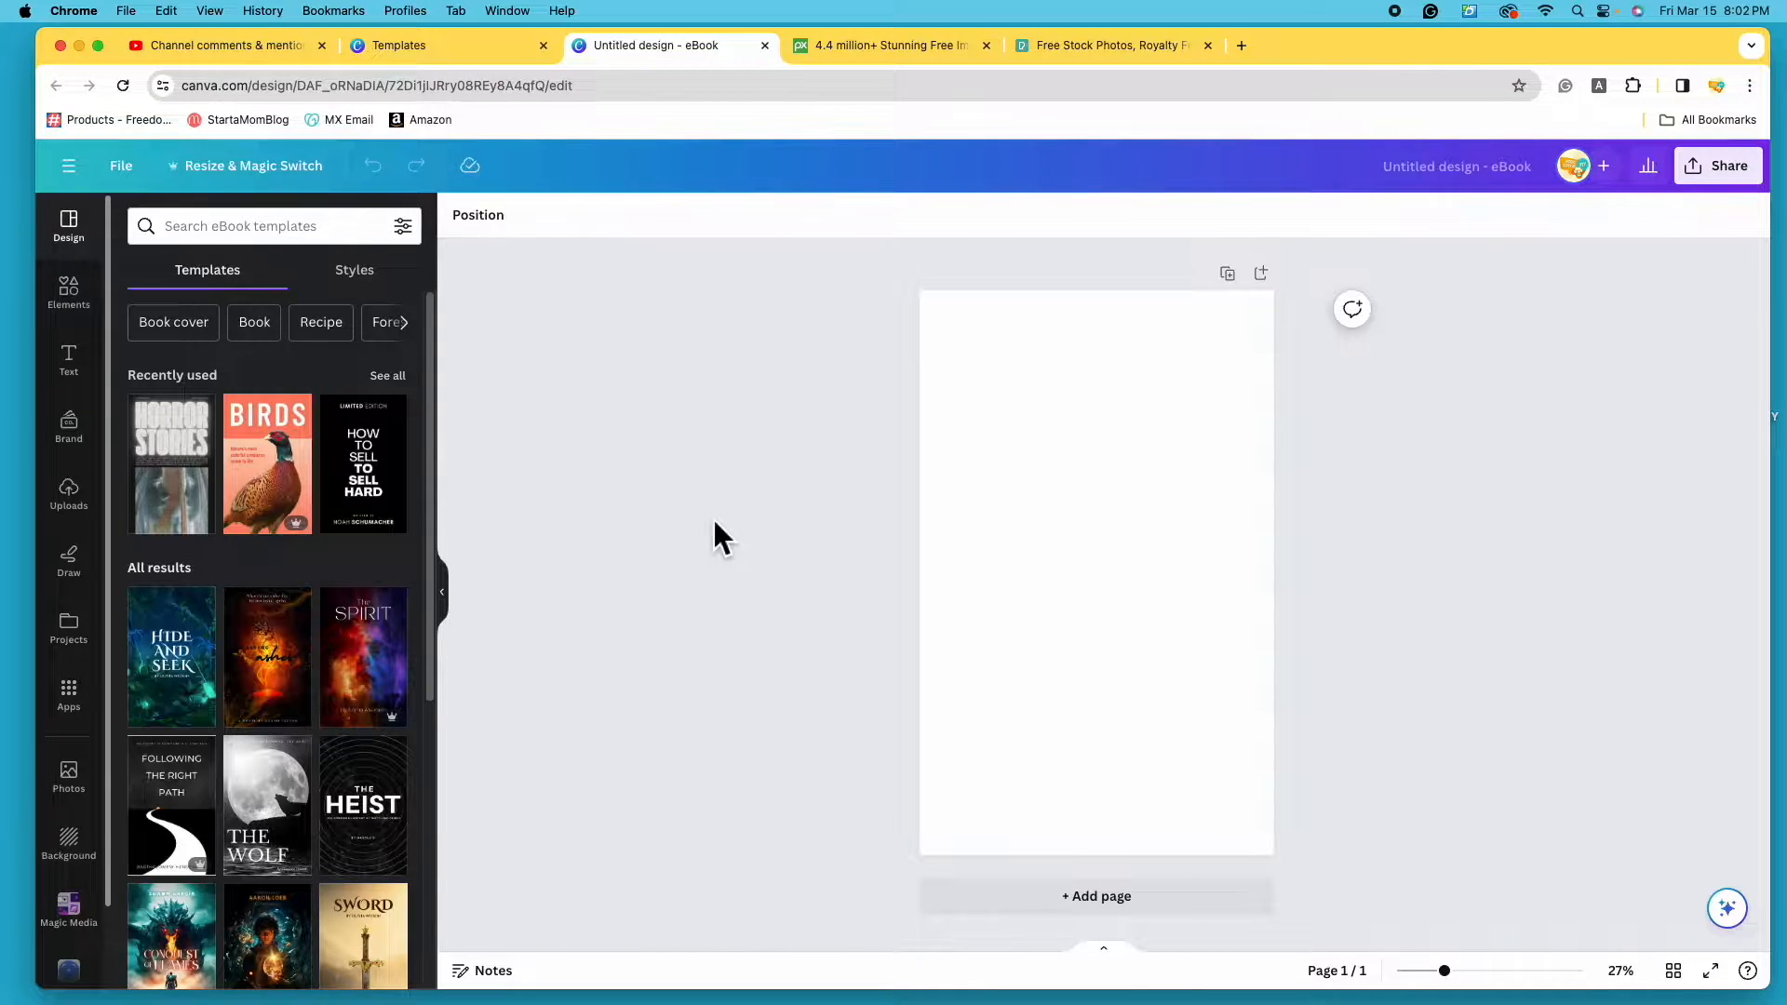
- Search Pixabay for 'dark fantasy' images
click(880, 46)
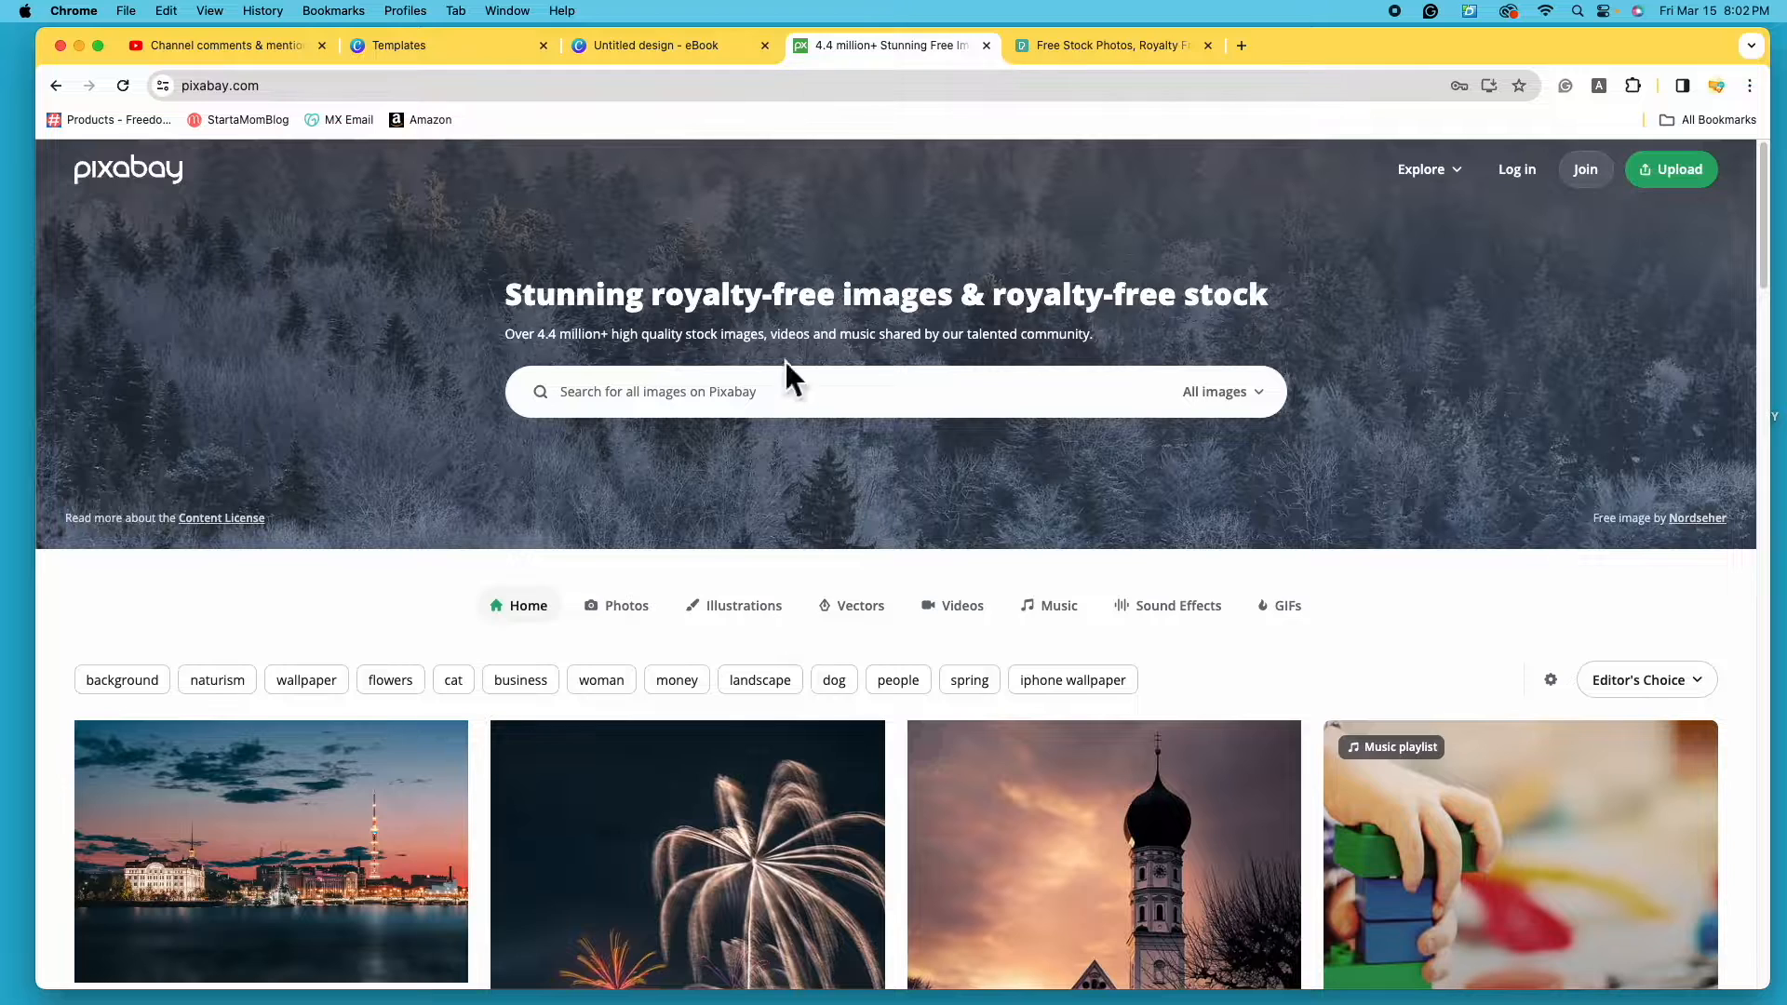
click(811, 403)
text(dark fantas)
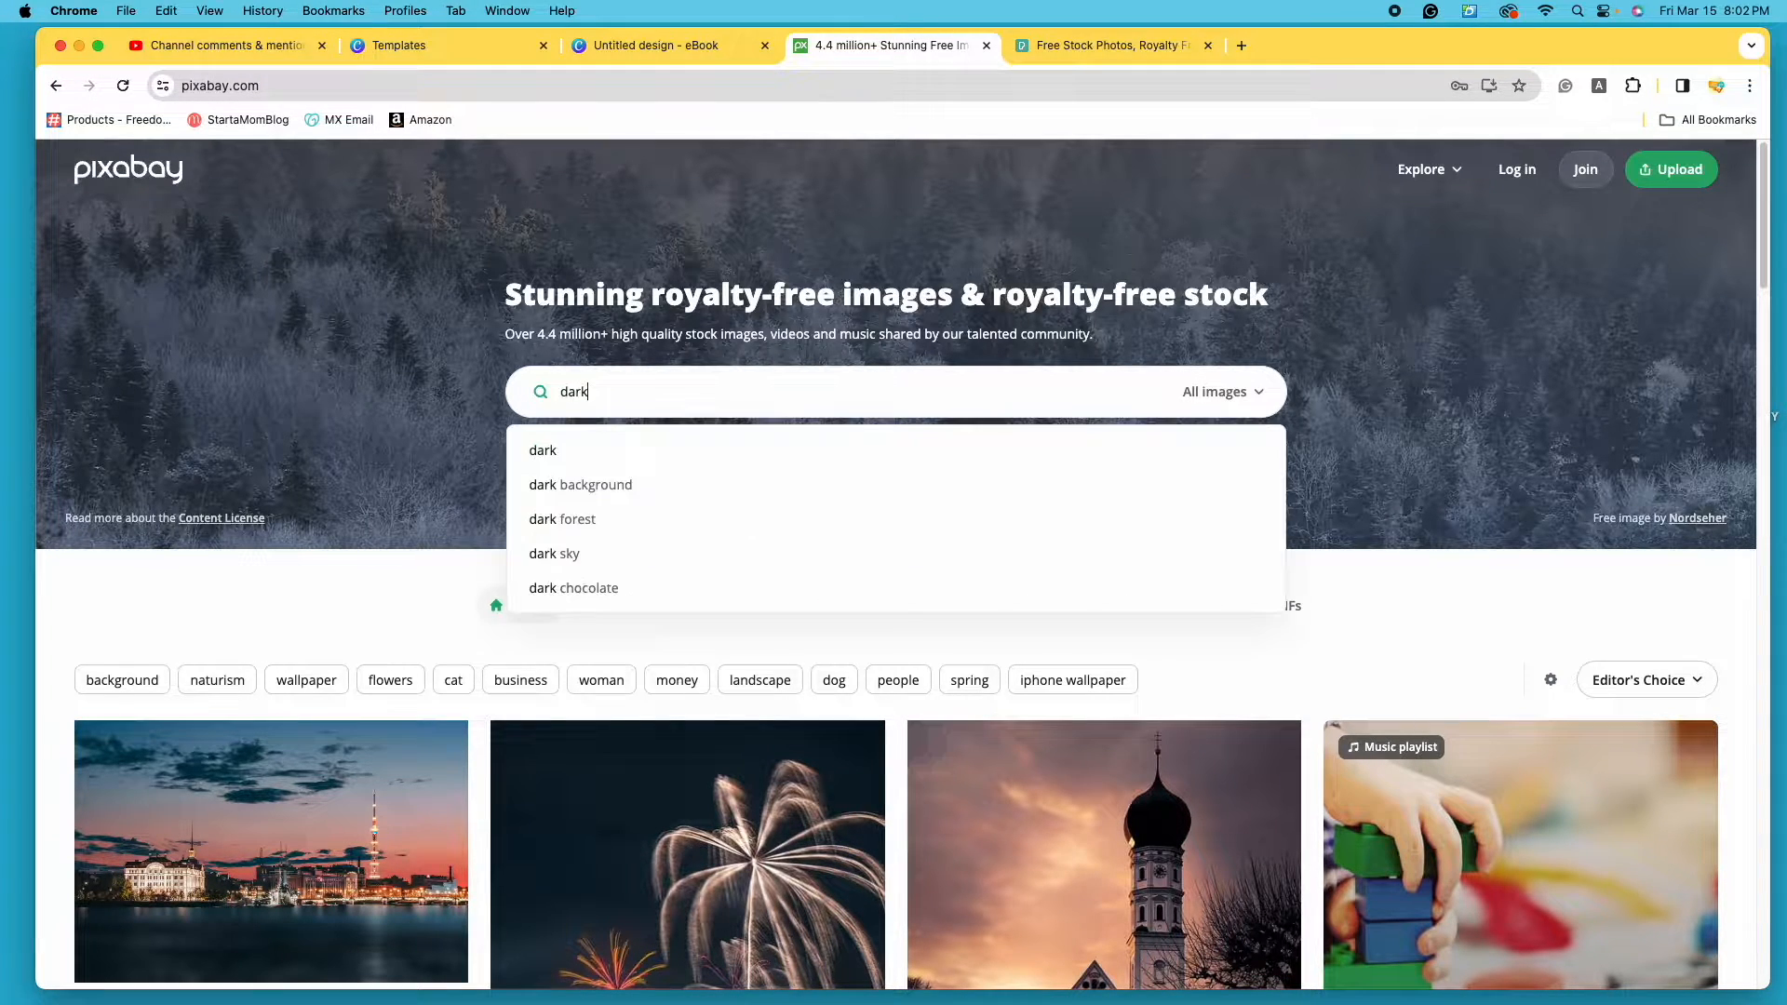
text(y)
key(Return)
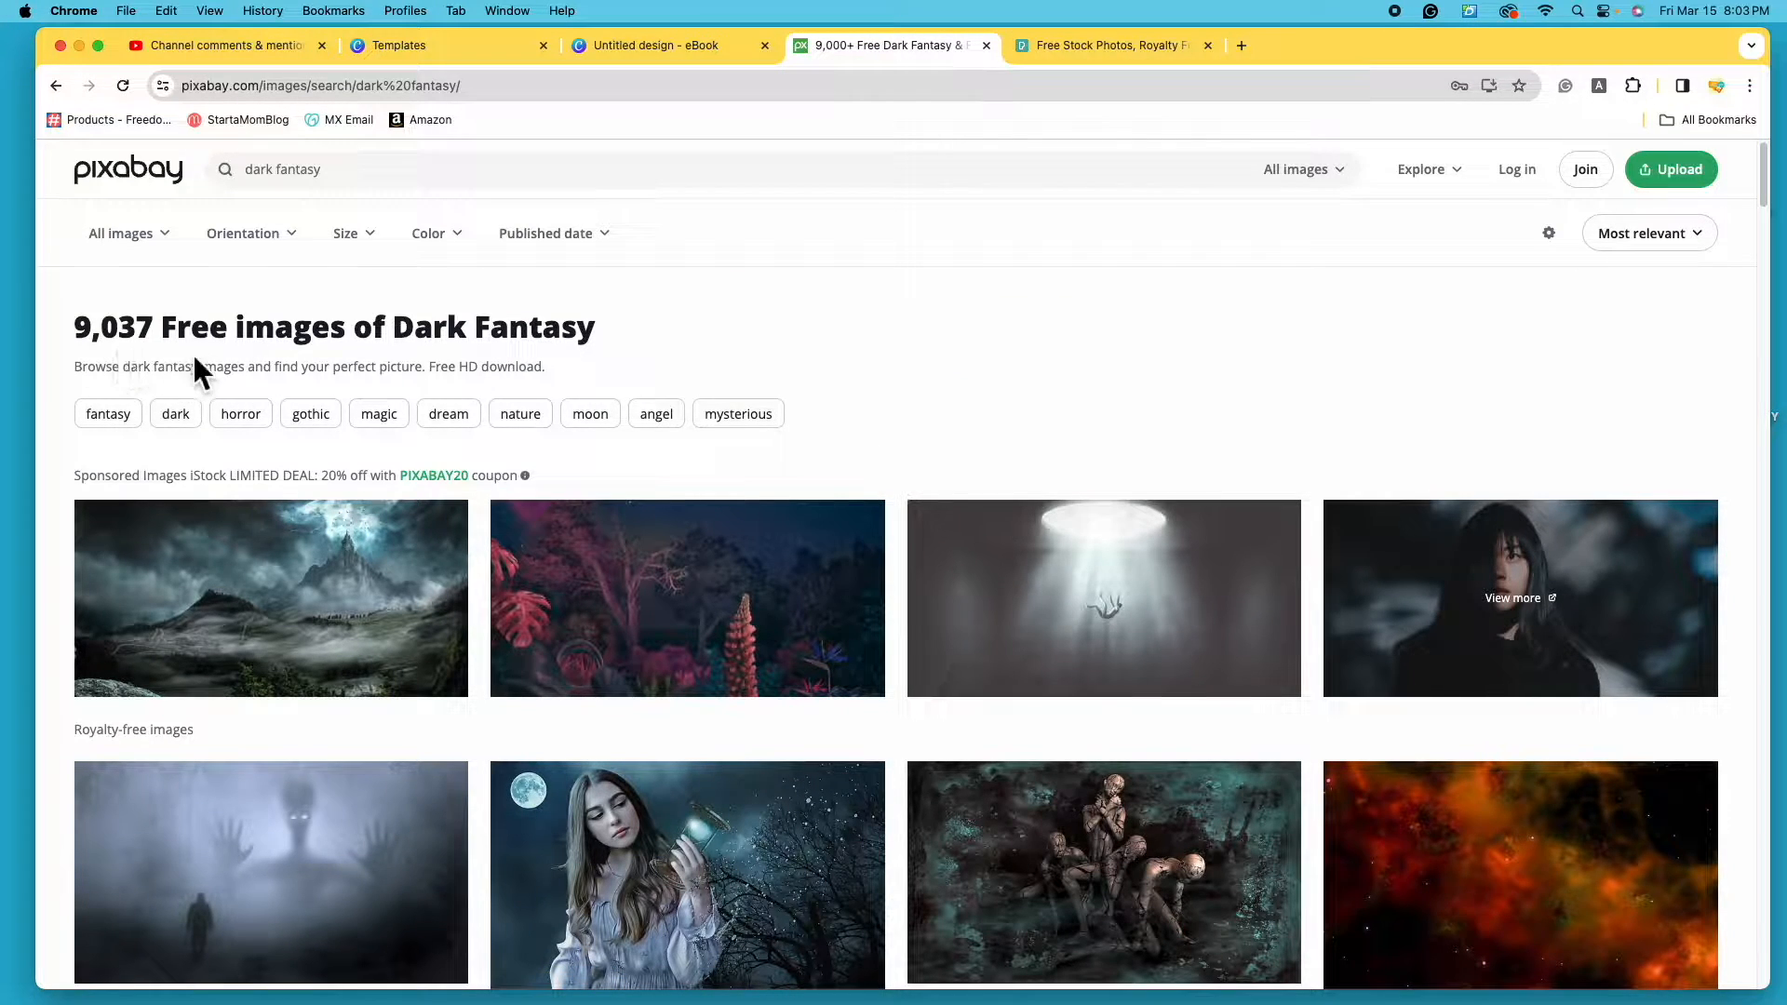
scroll(984, 351, down, 1)
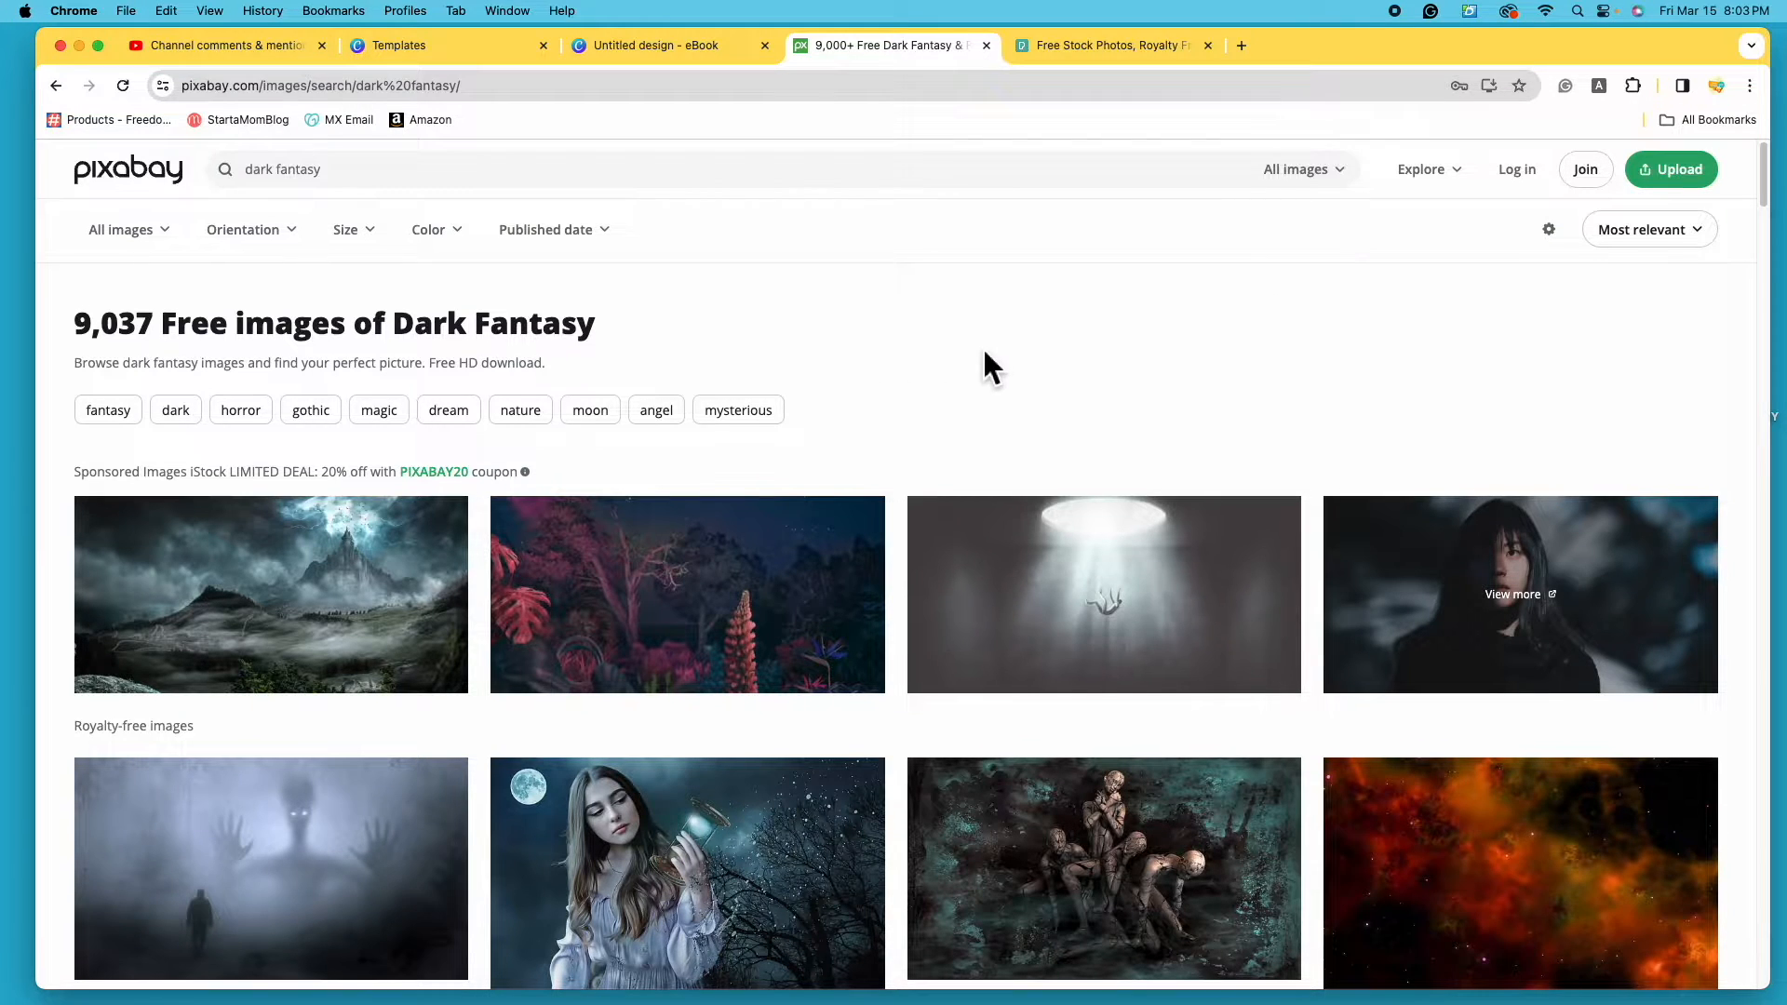
- Turn on SafeSearch and scroll through the filtered dark fantasy results
click(1567, 246)
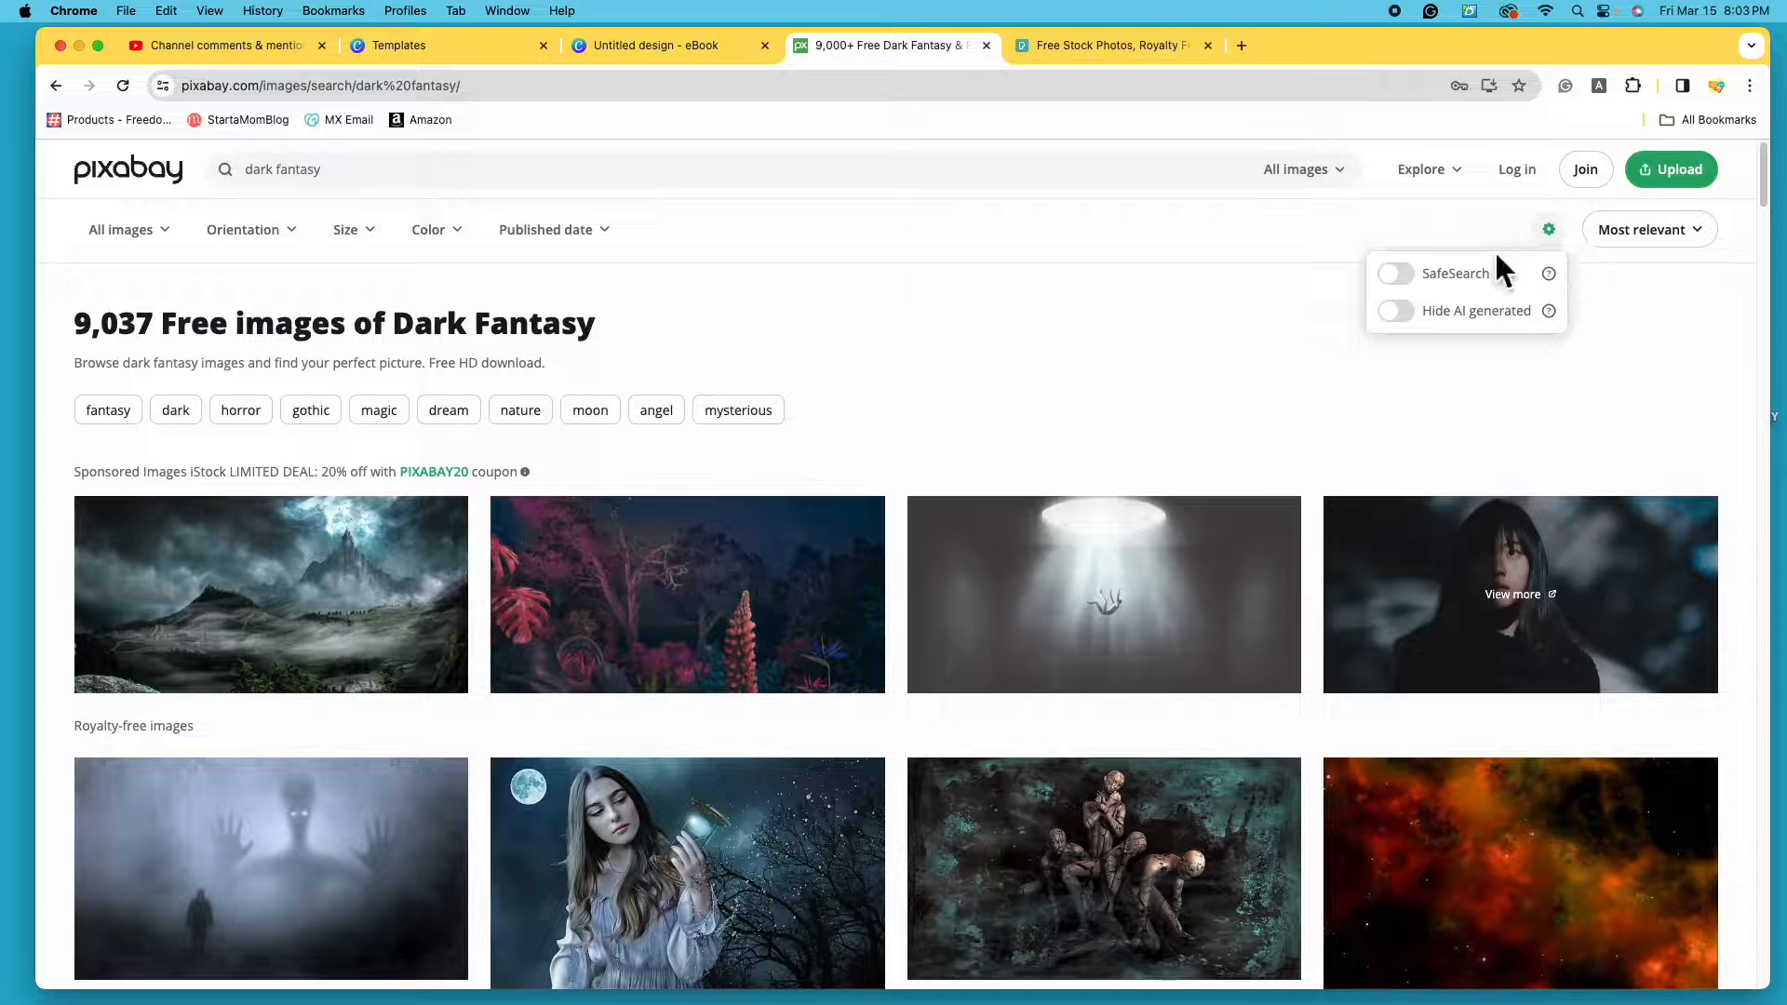
click(1438, 279)
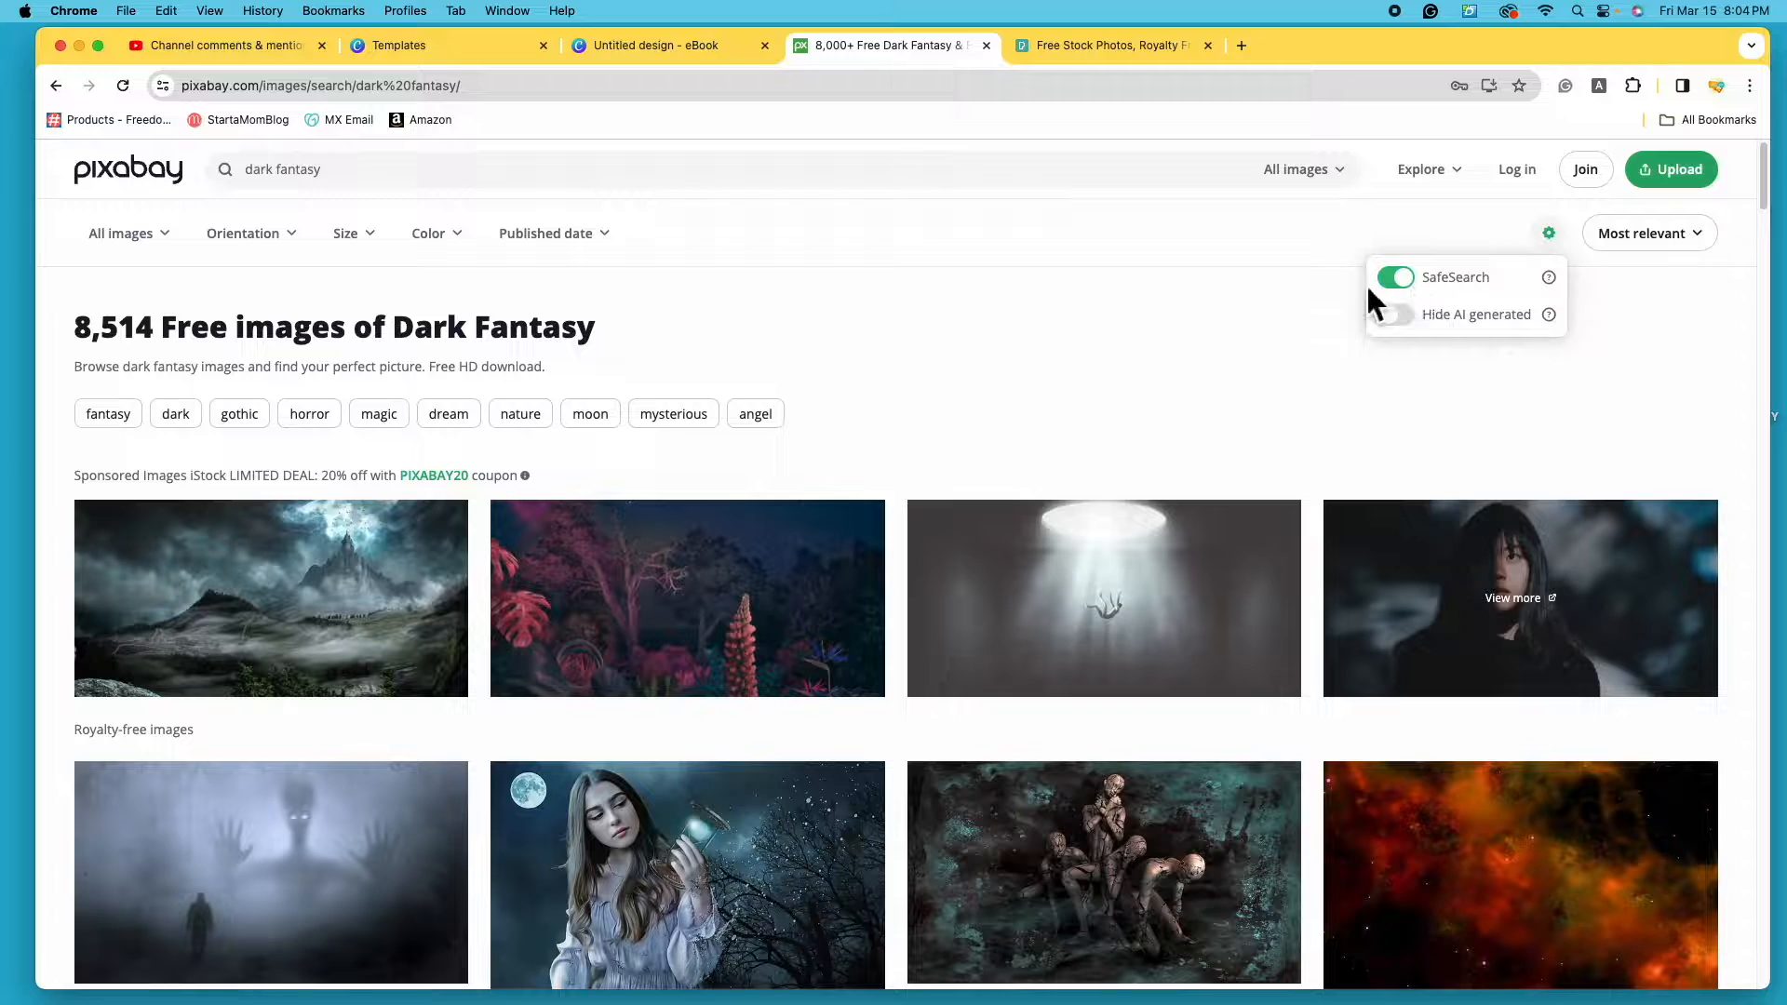
scroll(1318, 428, down, 7)
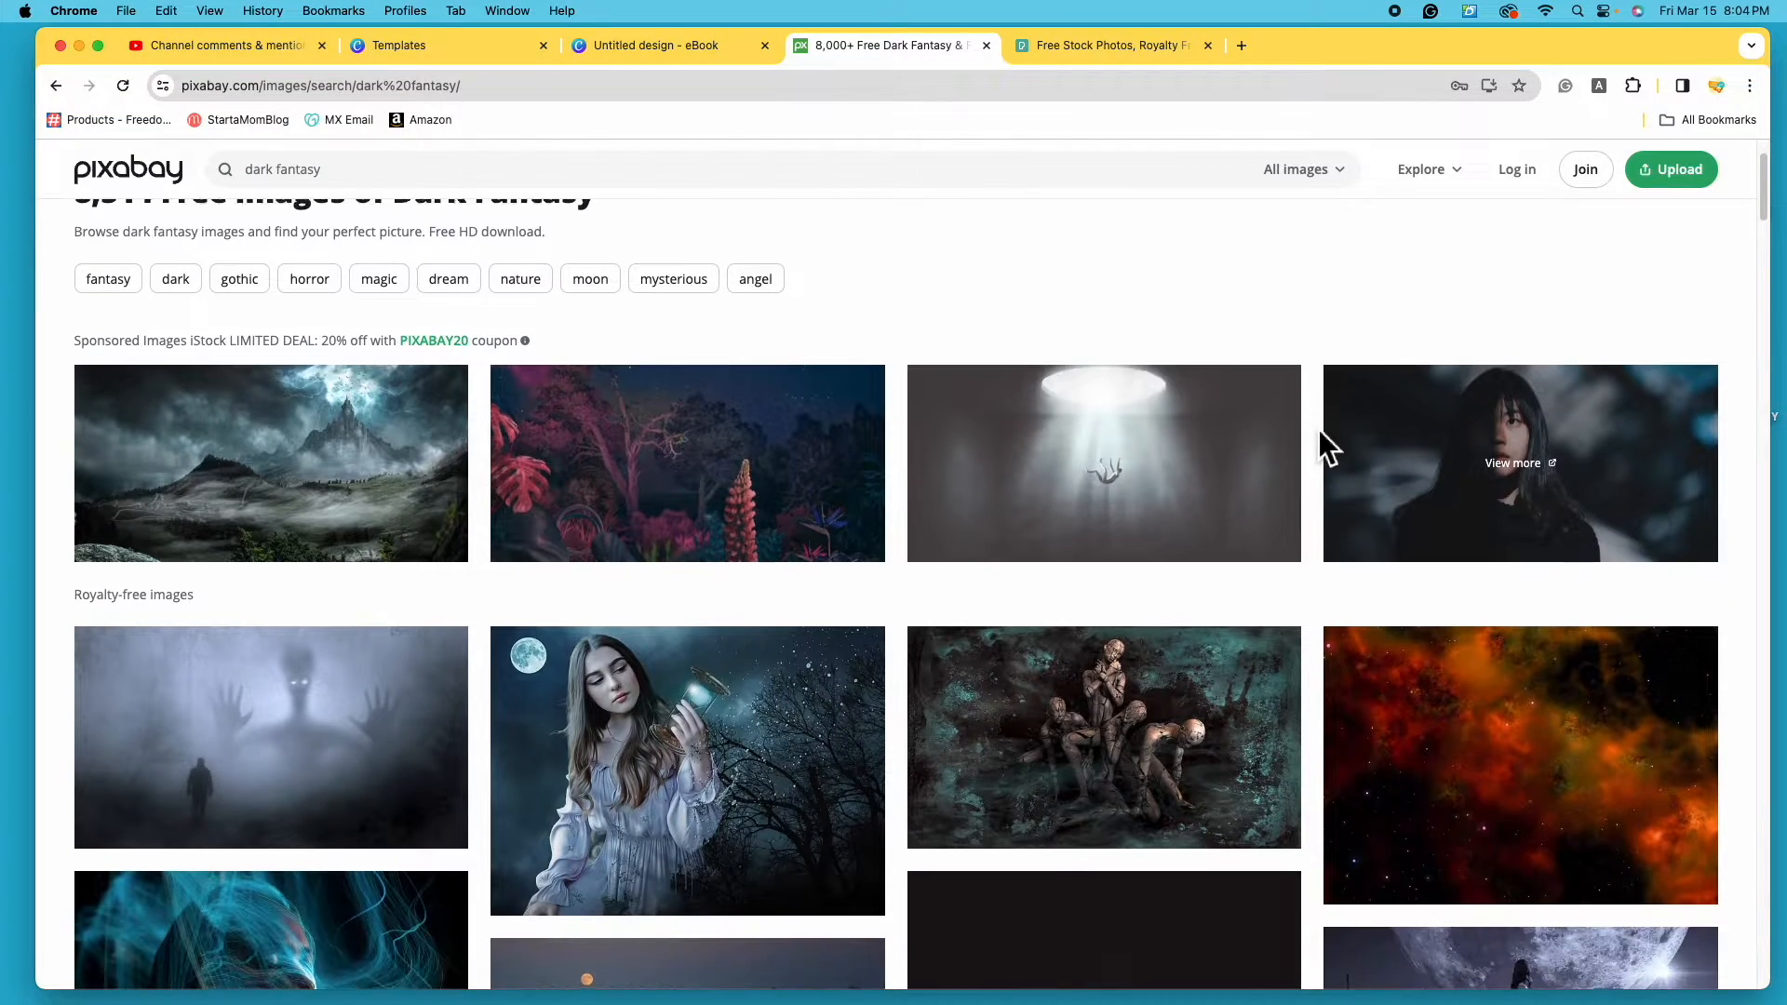
scroll(1317, 428, down, 5)
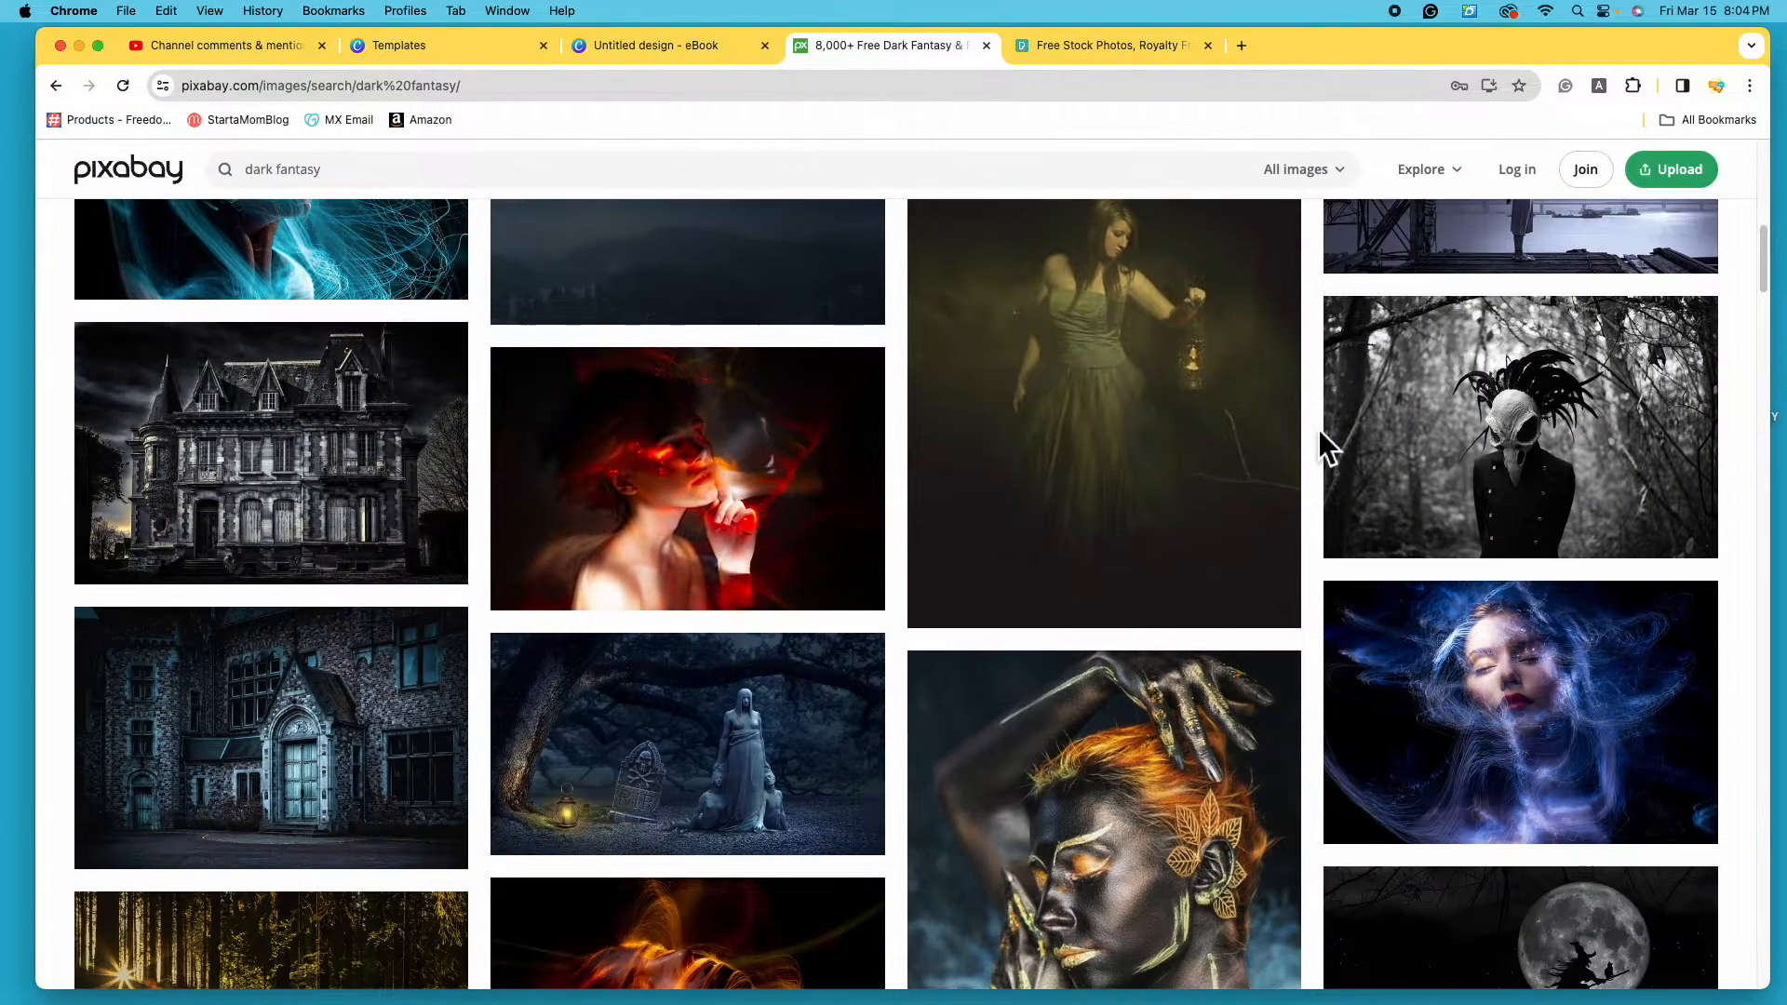
scroll(1318, 428, down, 4)
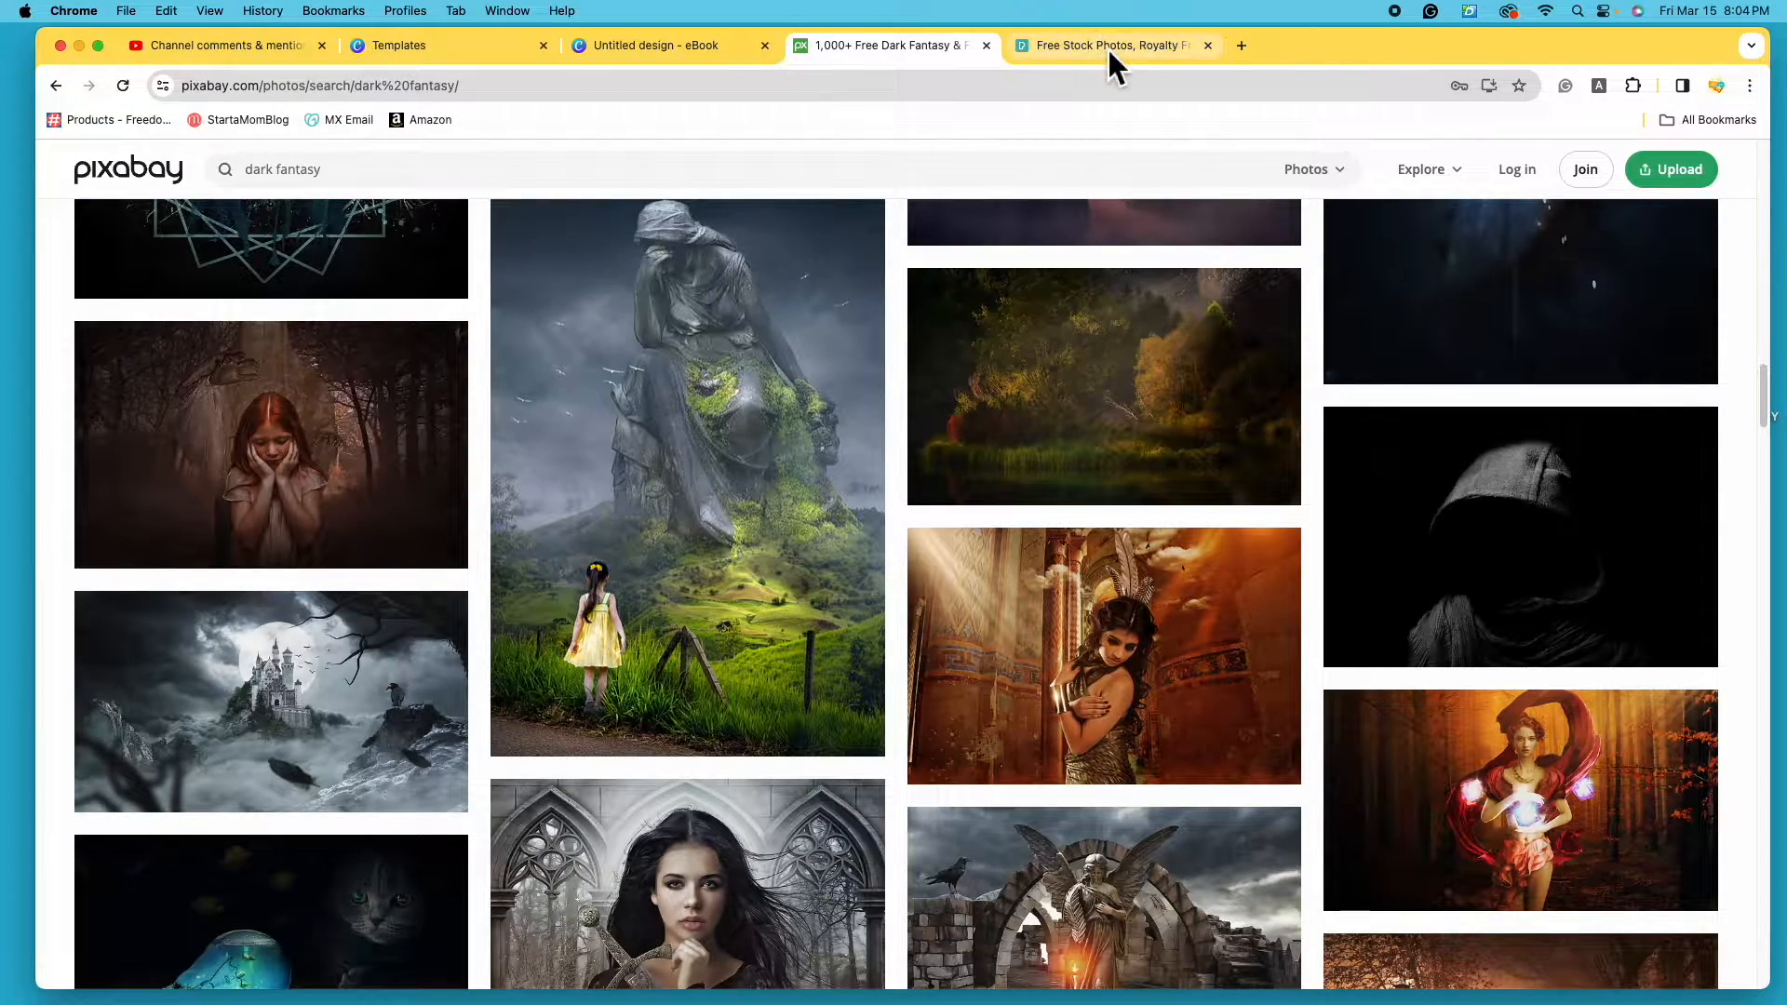
click(1109, 45)
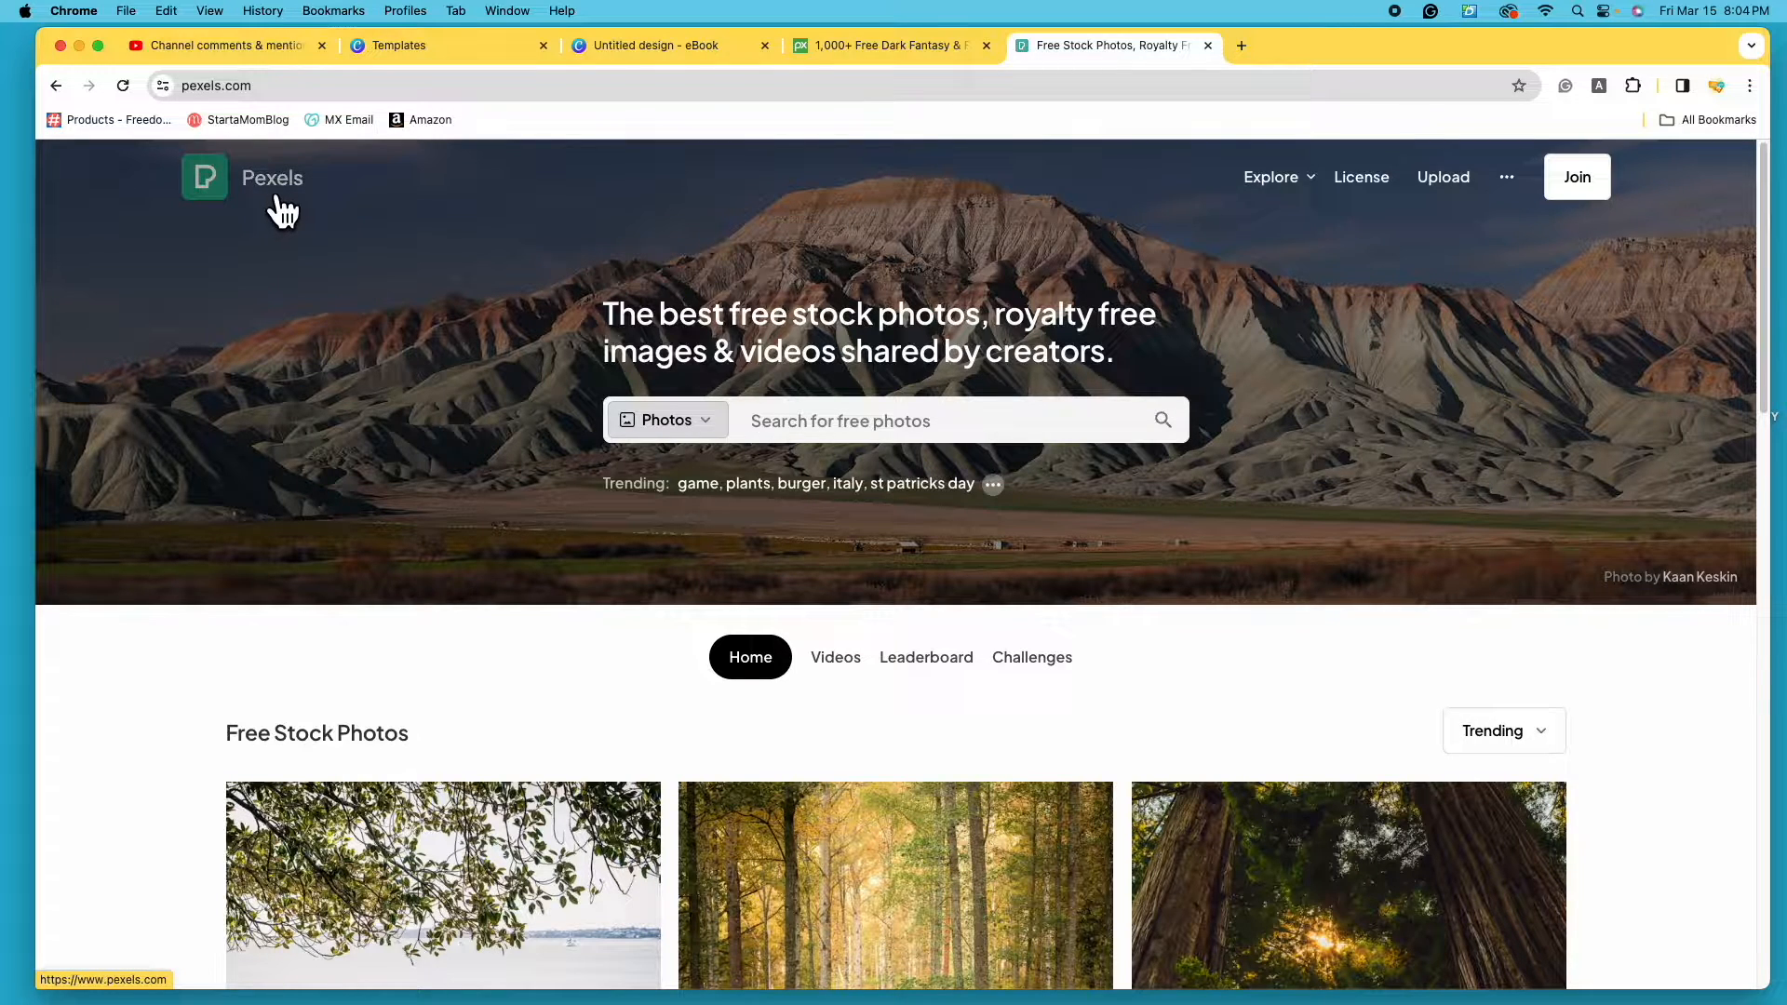
- Search Pexels for 'dark fantasy' photos, then return to the 'Untitled design - eBook' tab
click(838, 421)
text(dark fanta)
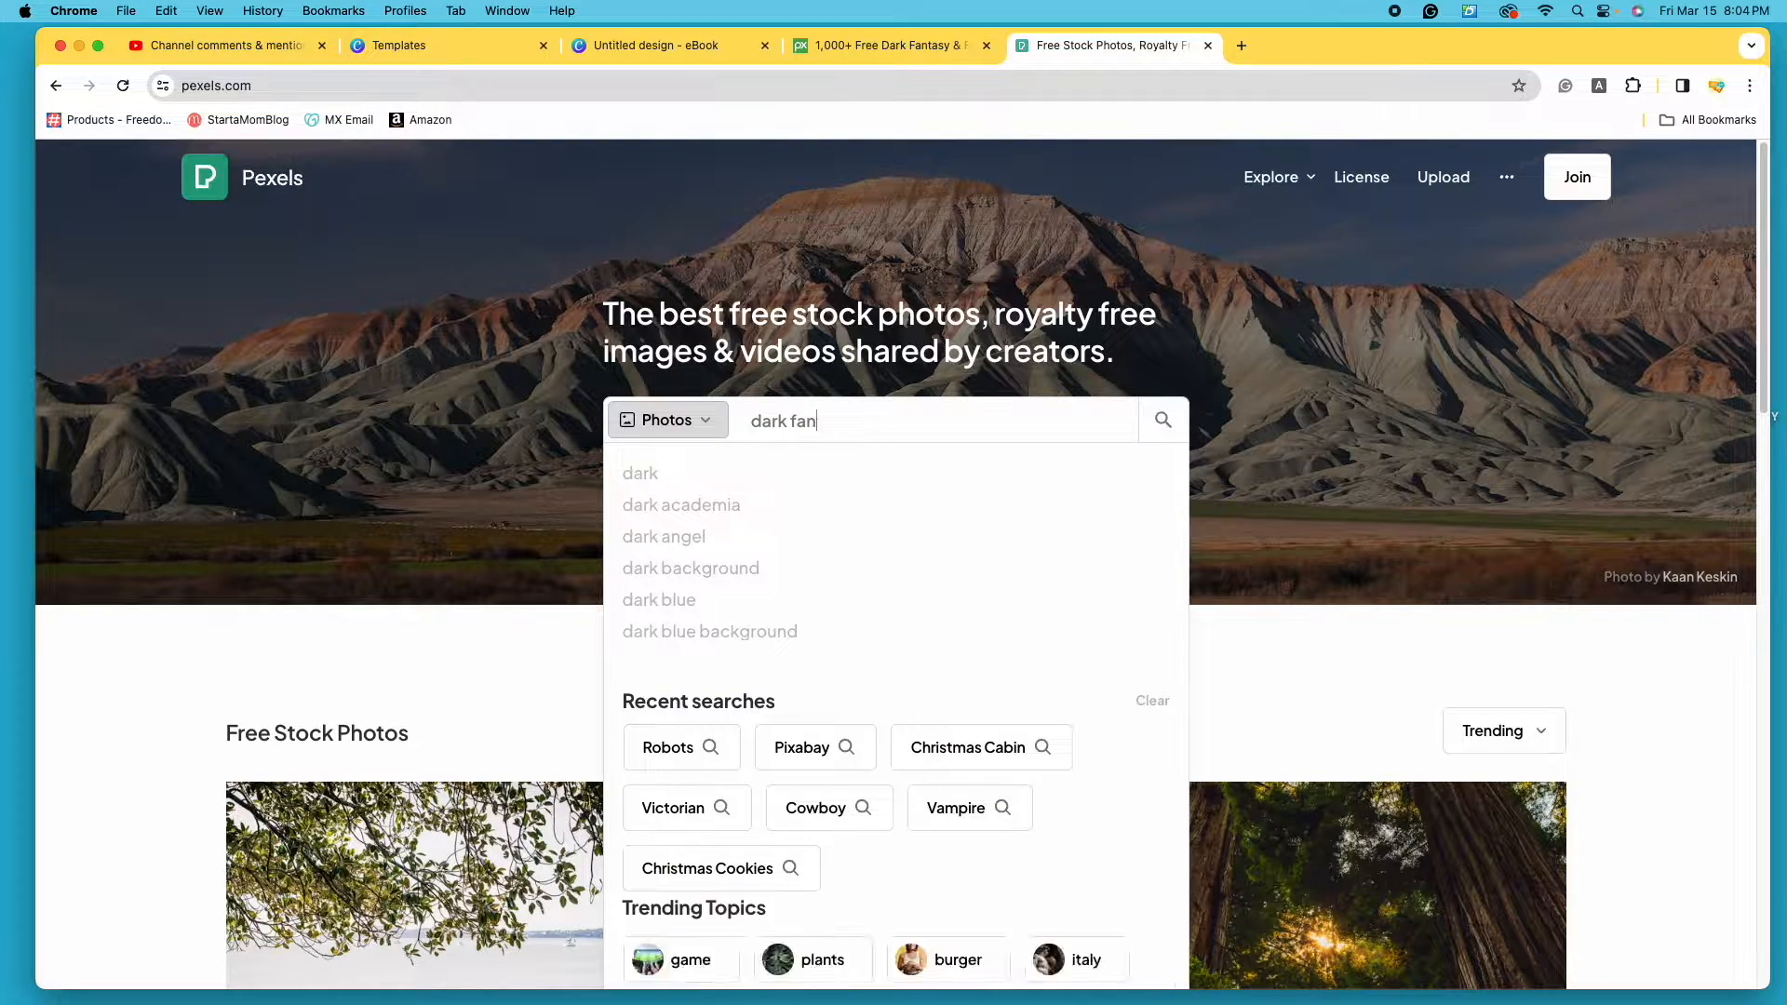
text(sy)
key(Return)
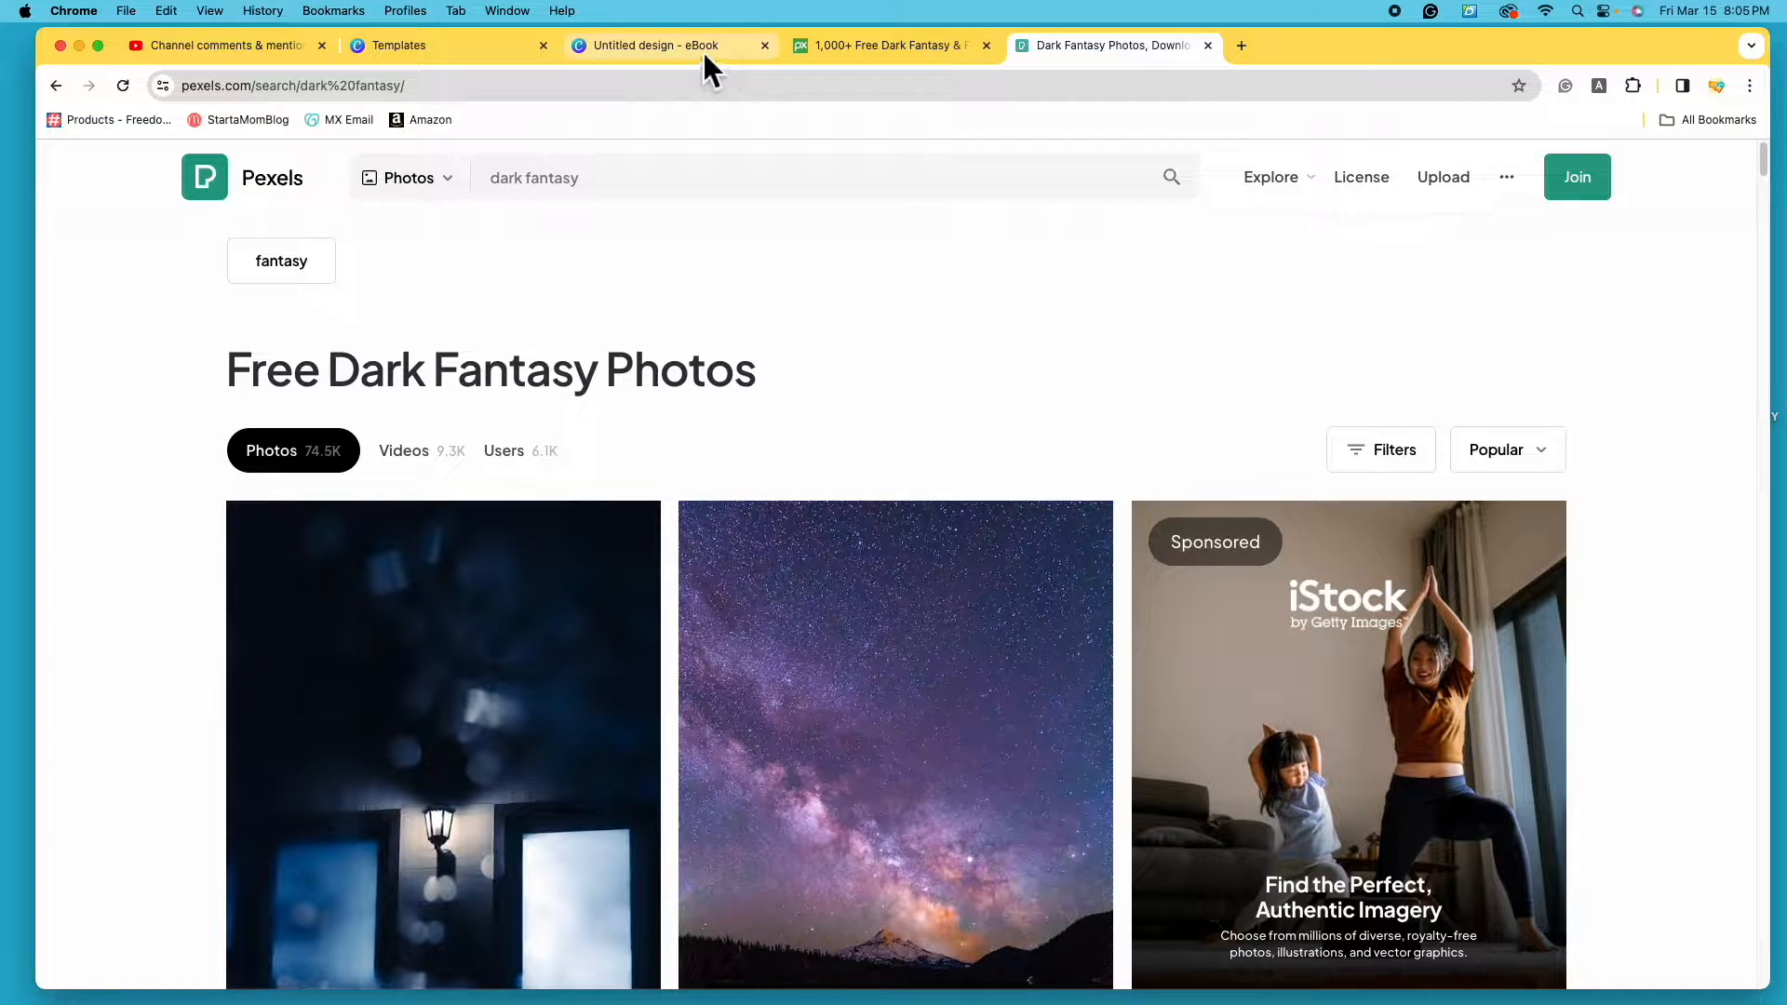
click(702, 50)
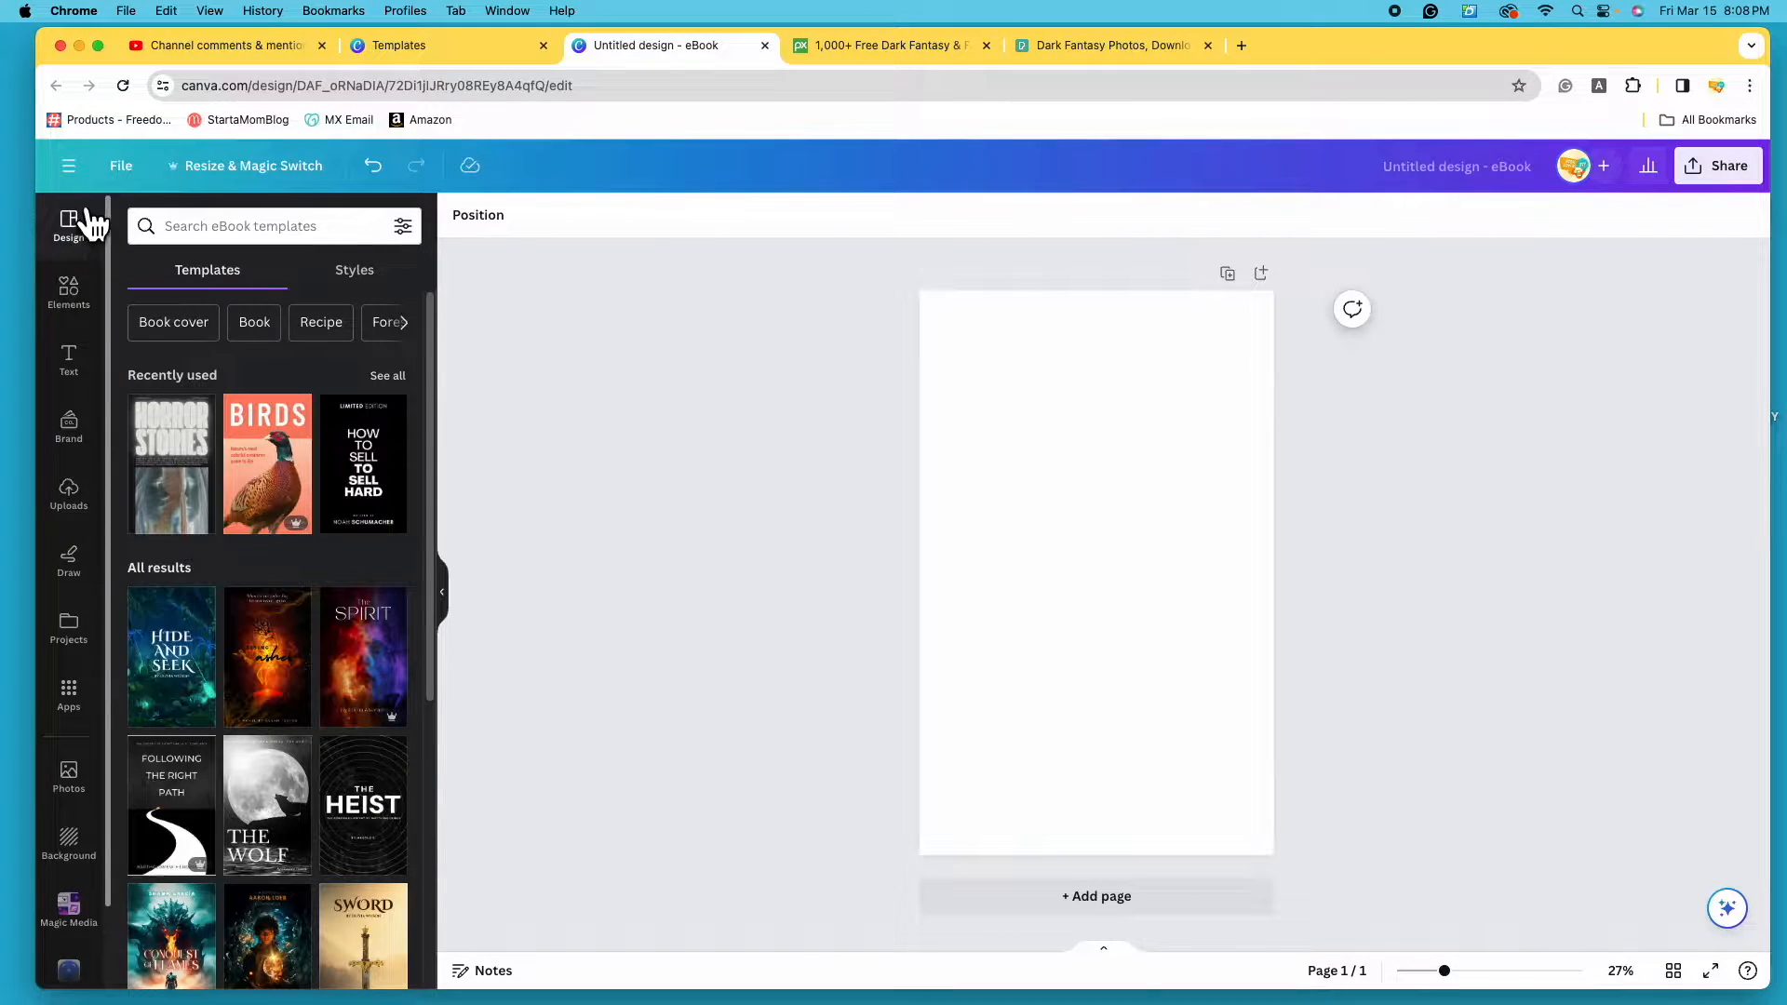
- Search Canva Elements for 'fantasy', show all Photos results, and open their filter options
click(80, 296)
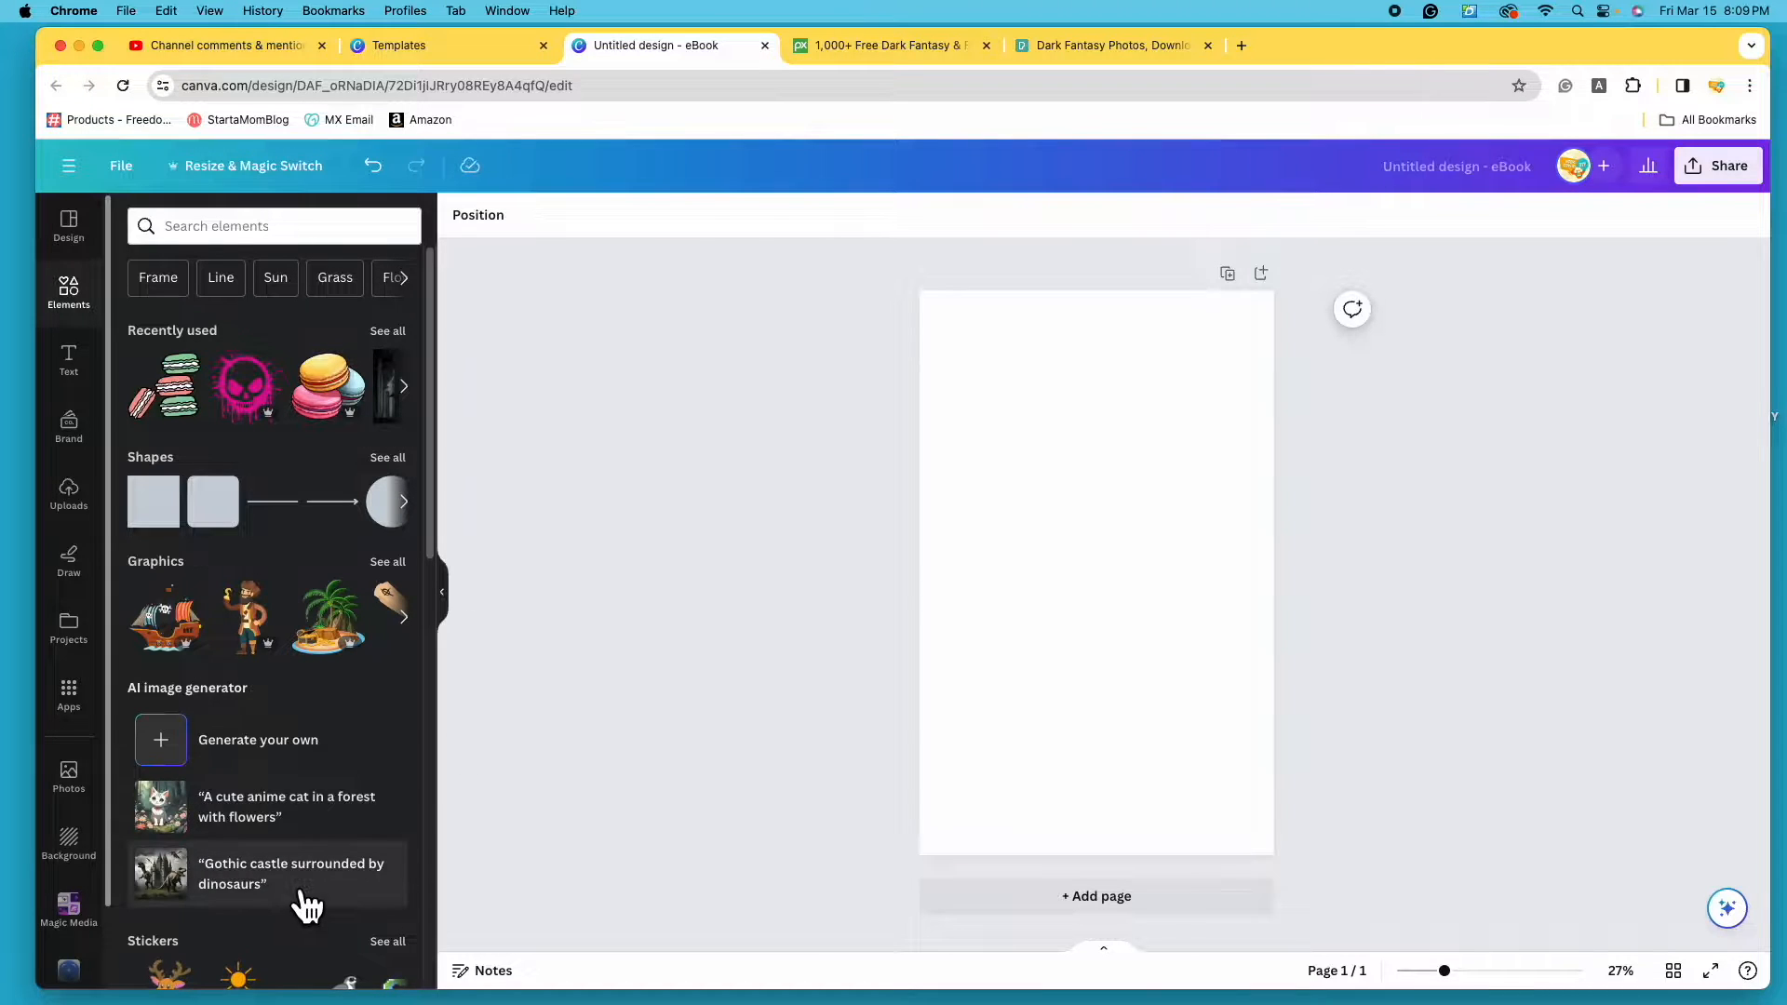
click(268, 226)
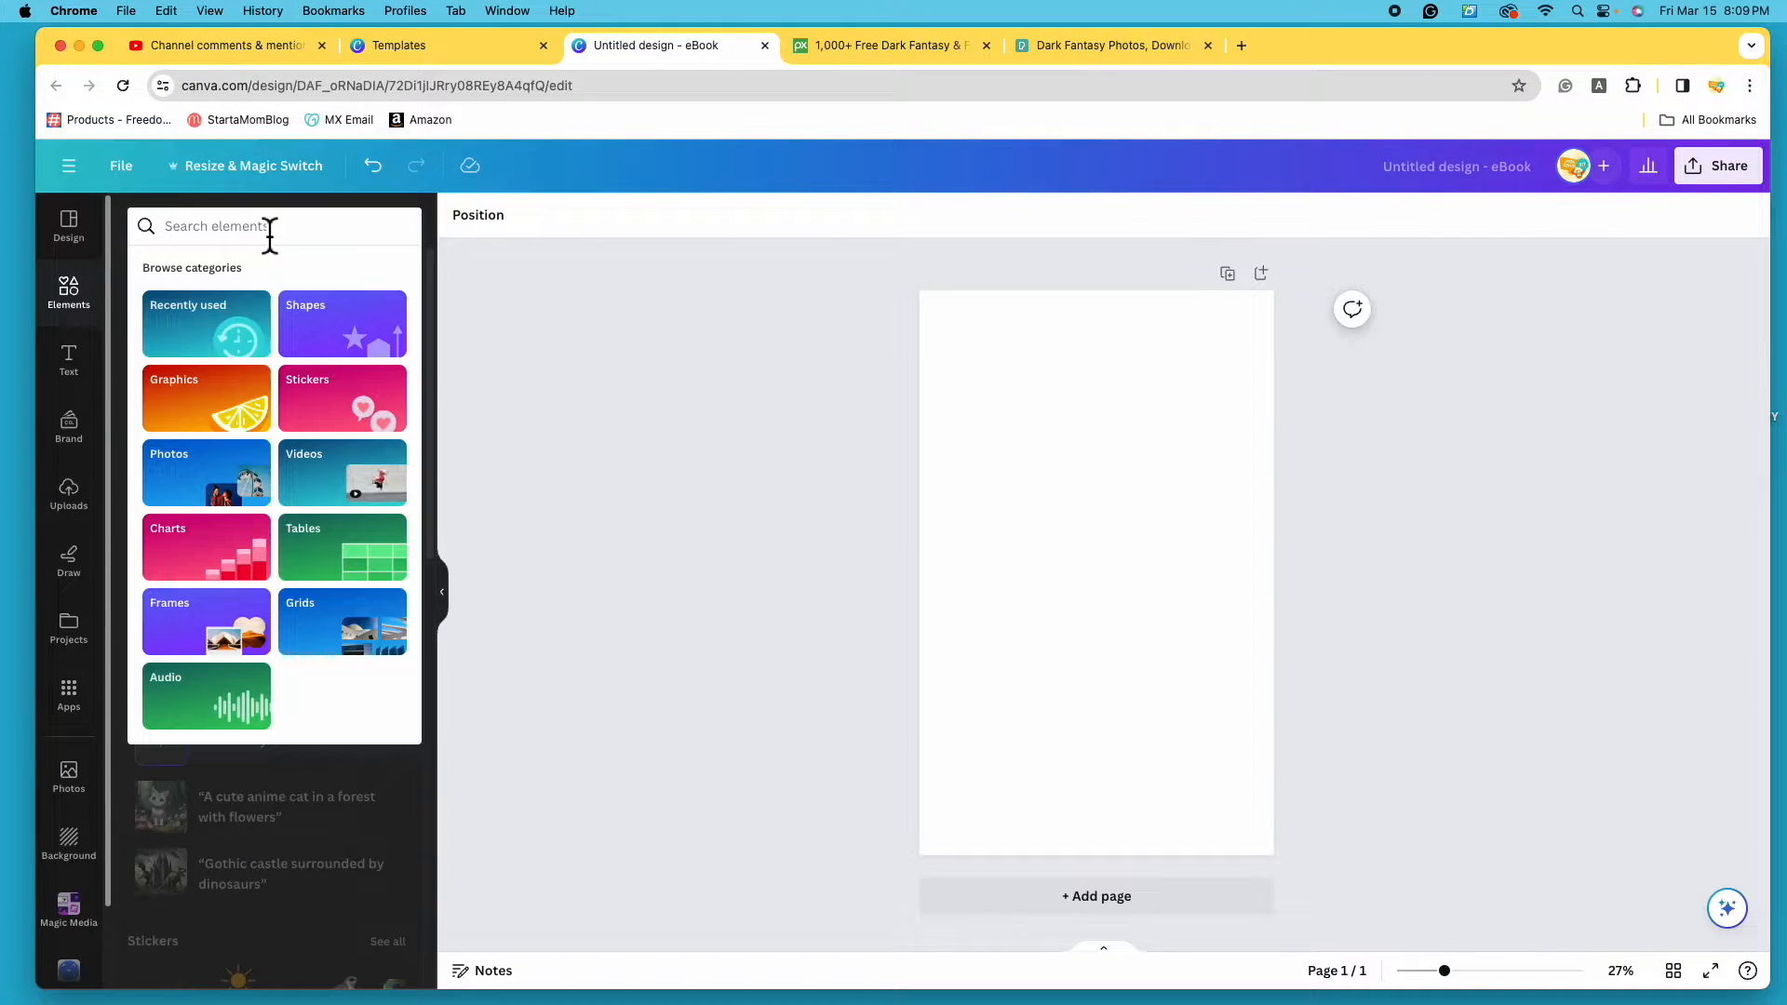
text(fantasy)
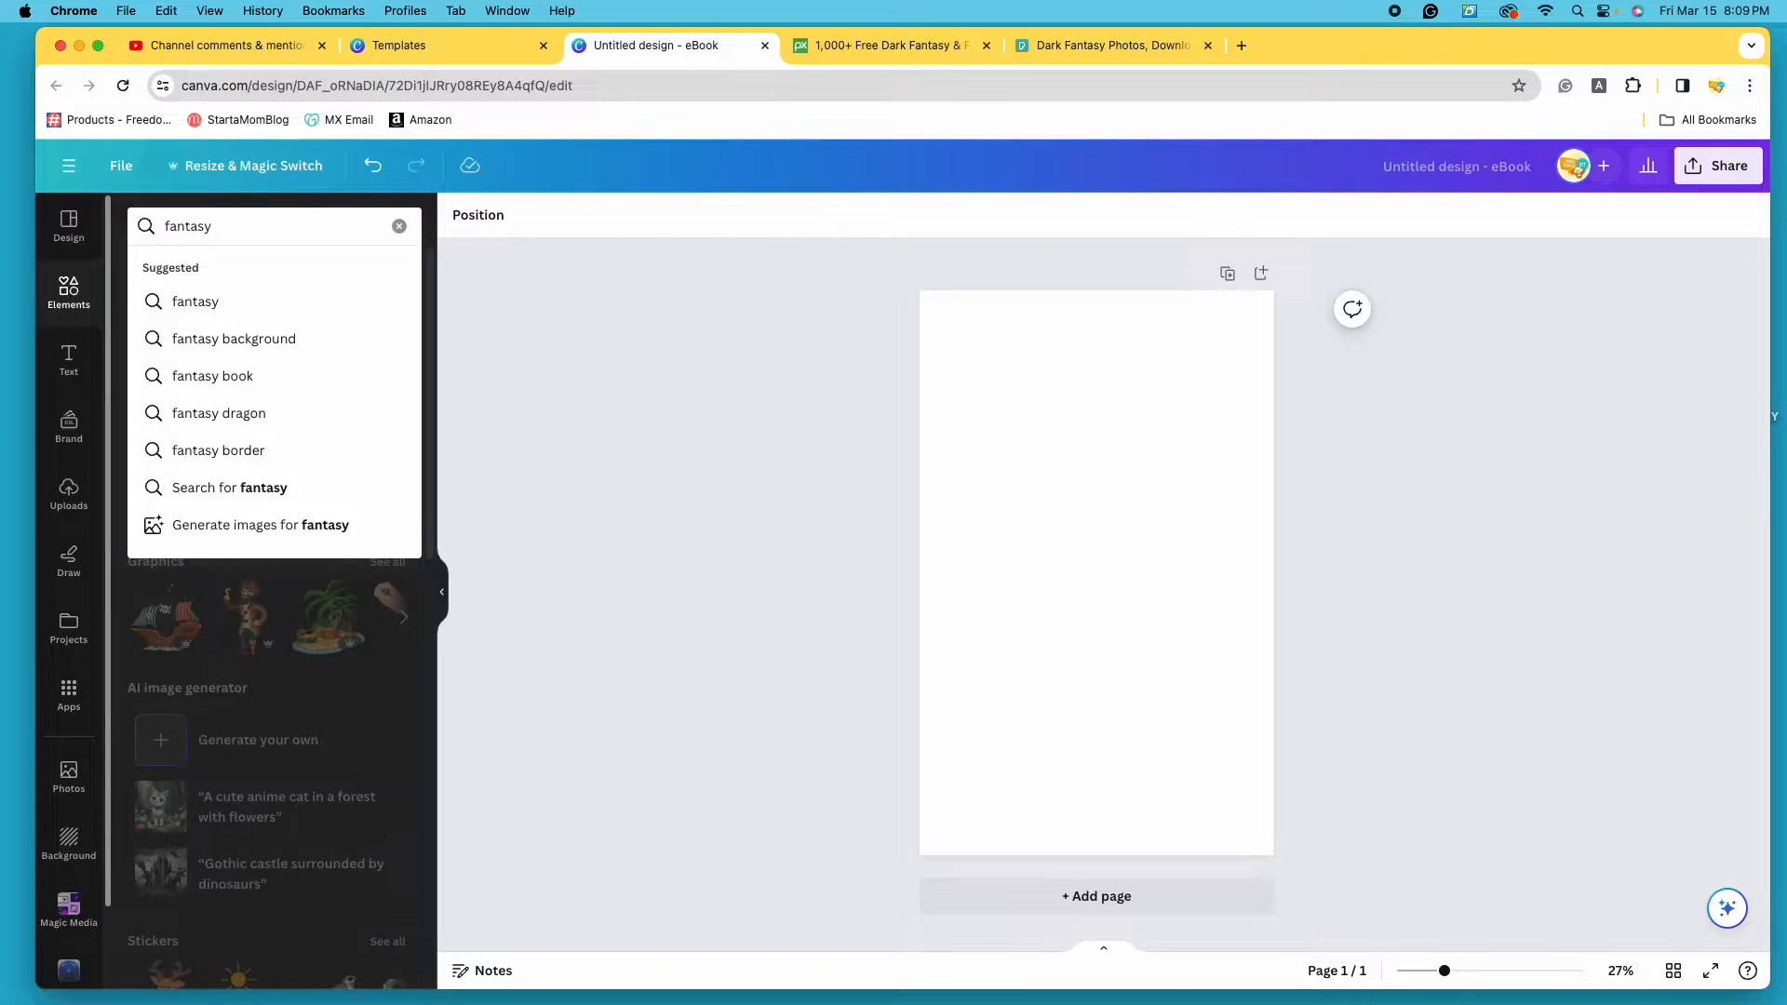
click(333, 305)
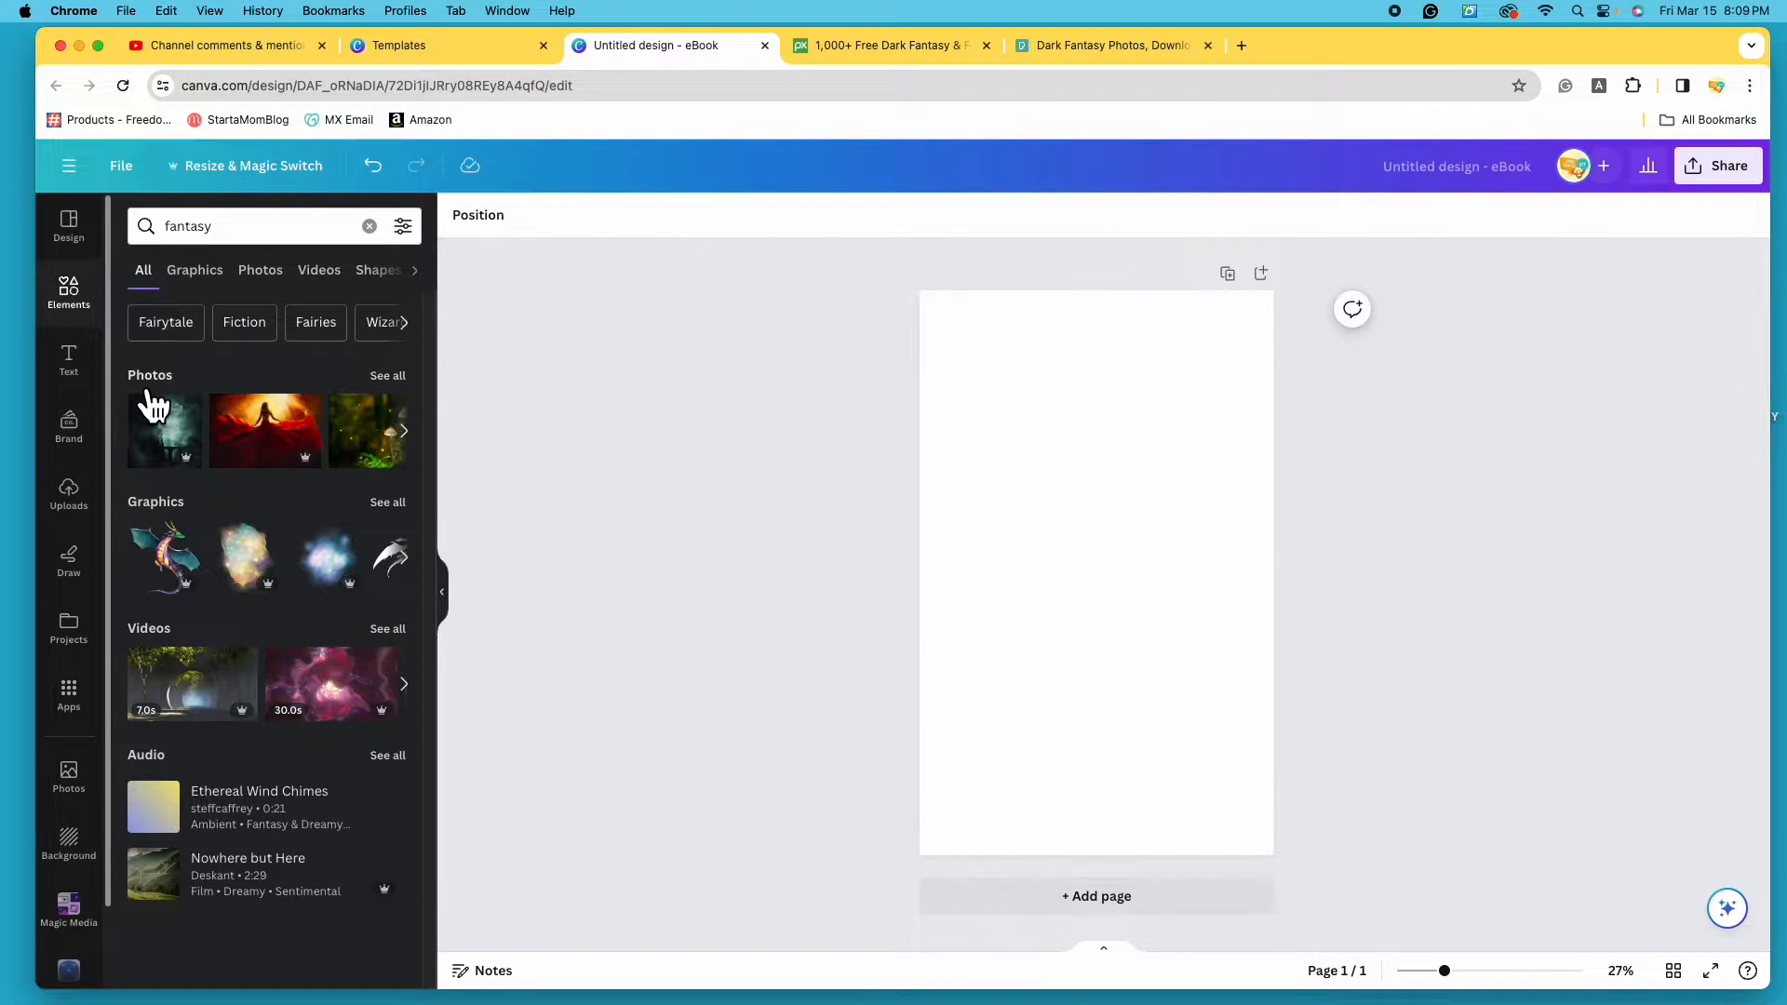
click(392, 378)
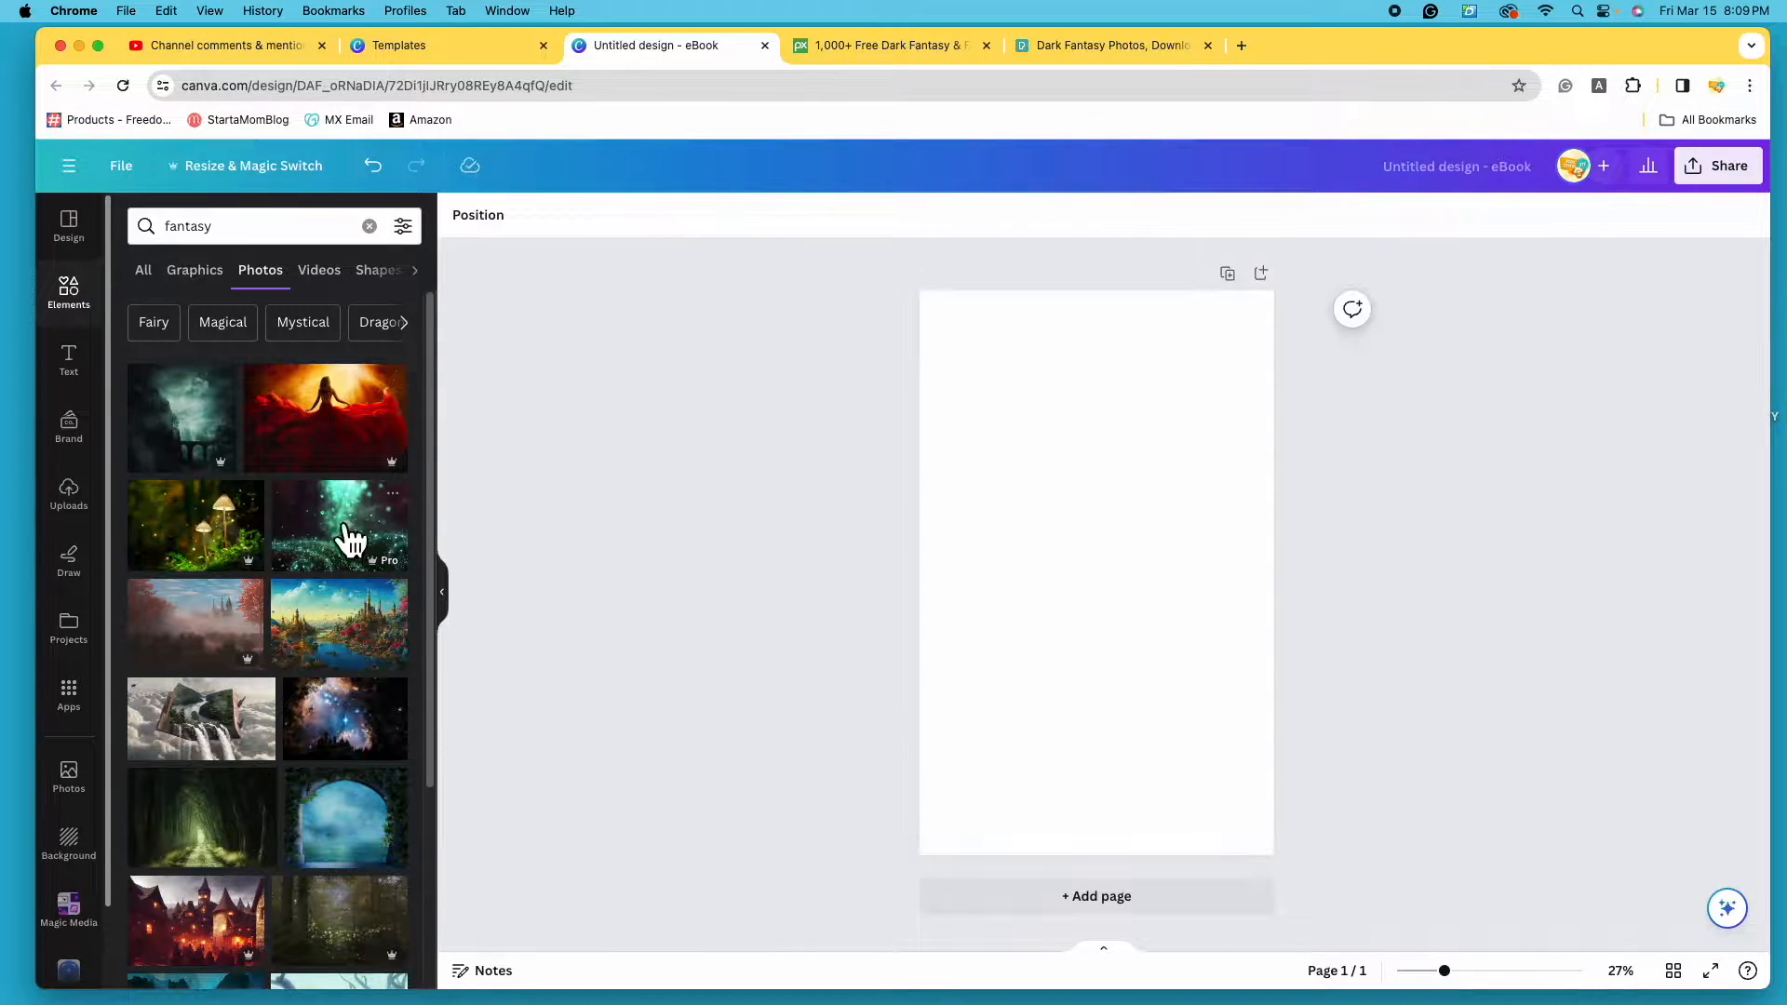
click(423, 239)
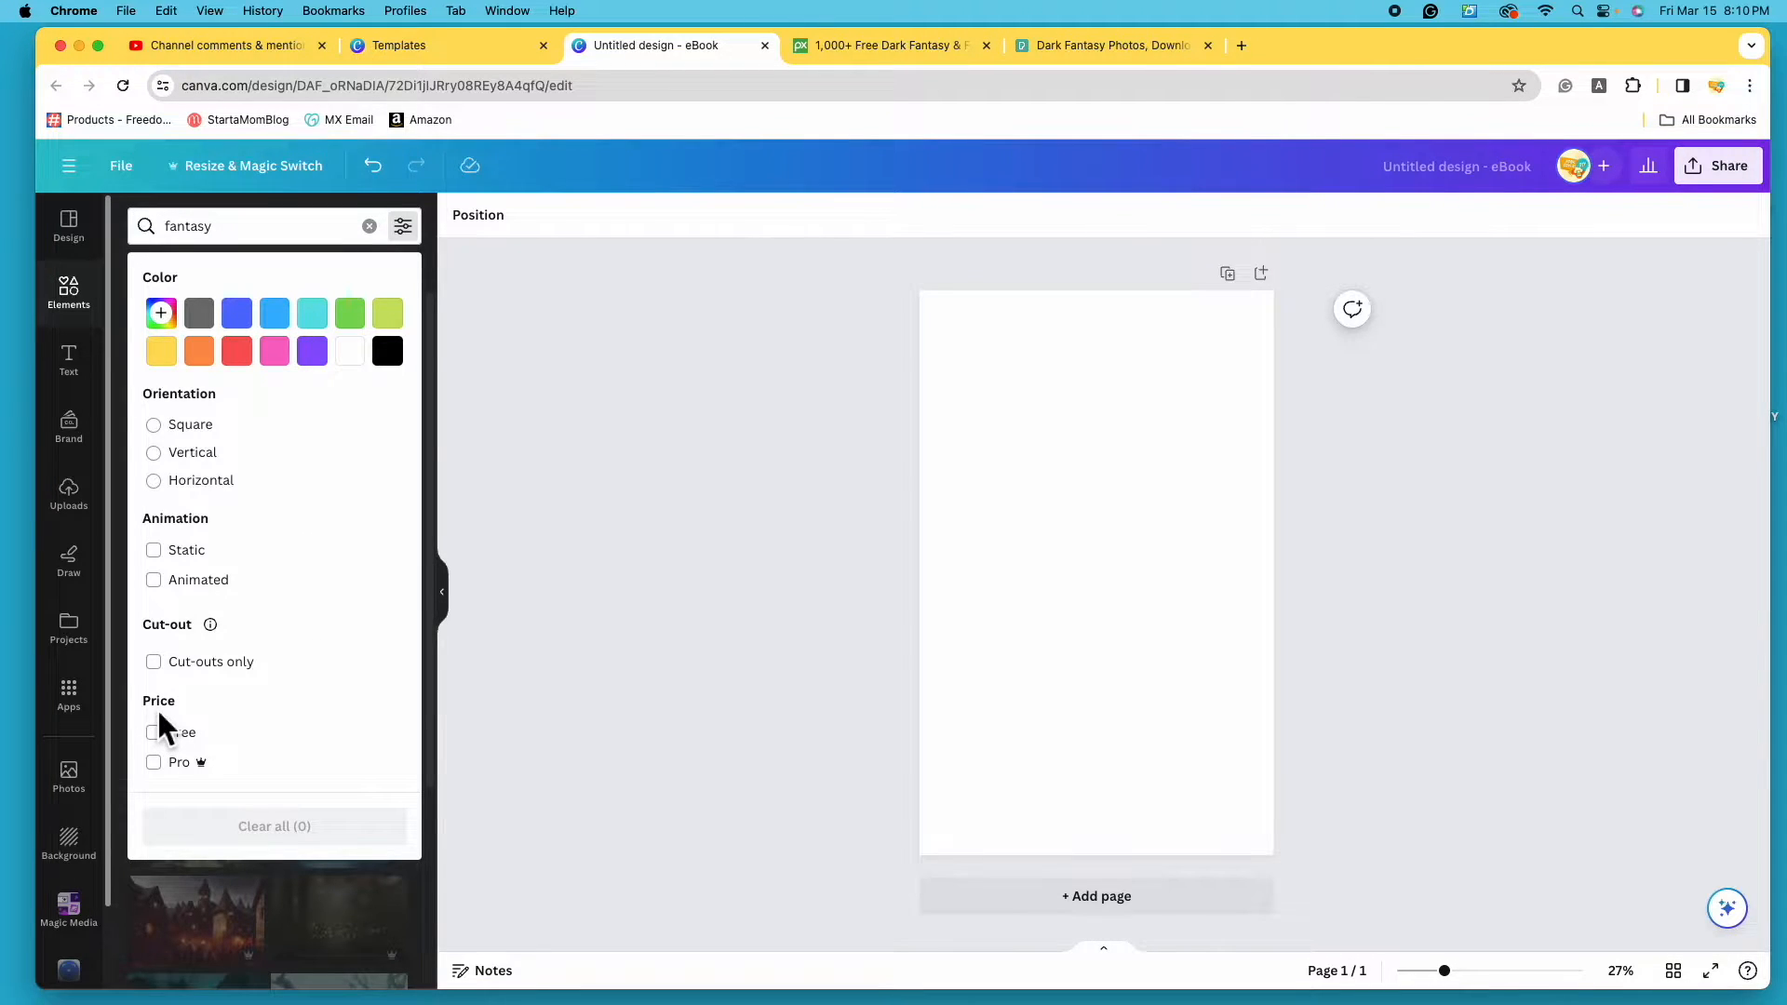
click(175, 742)
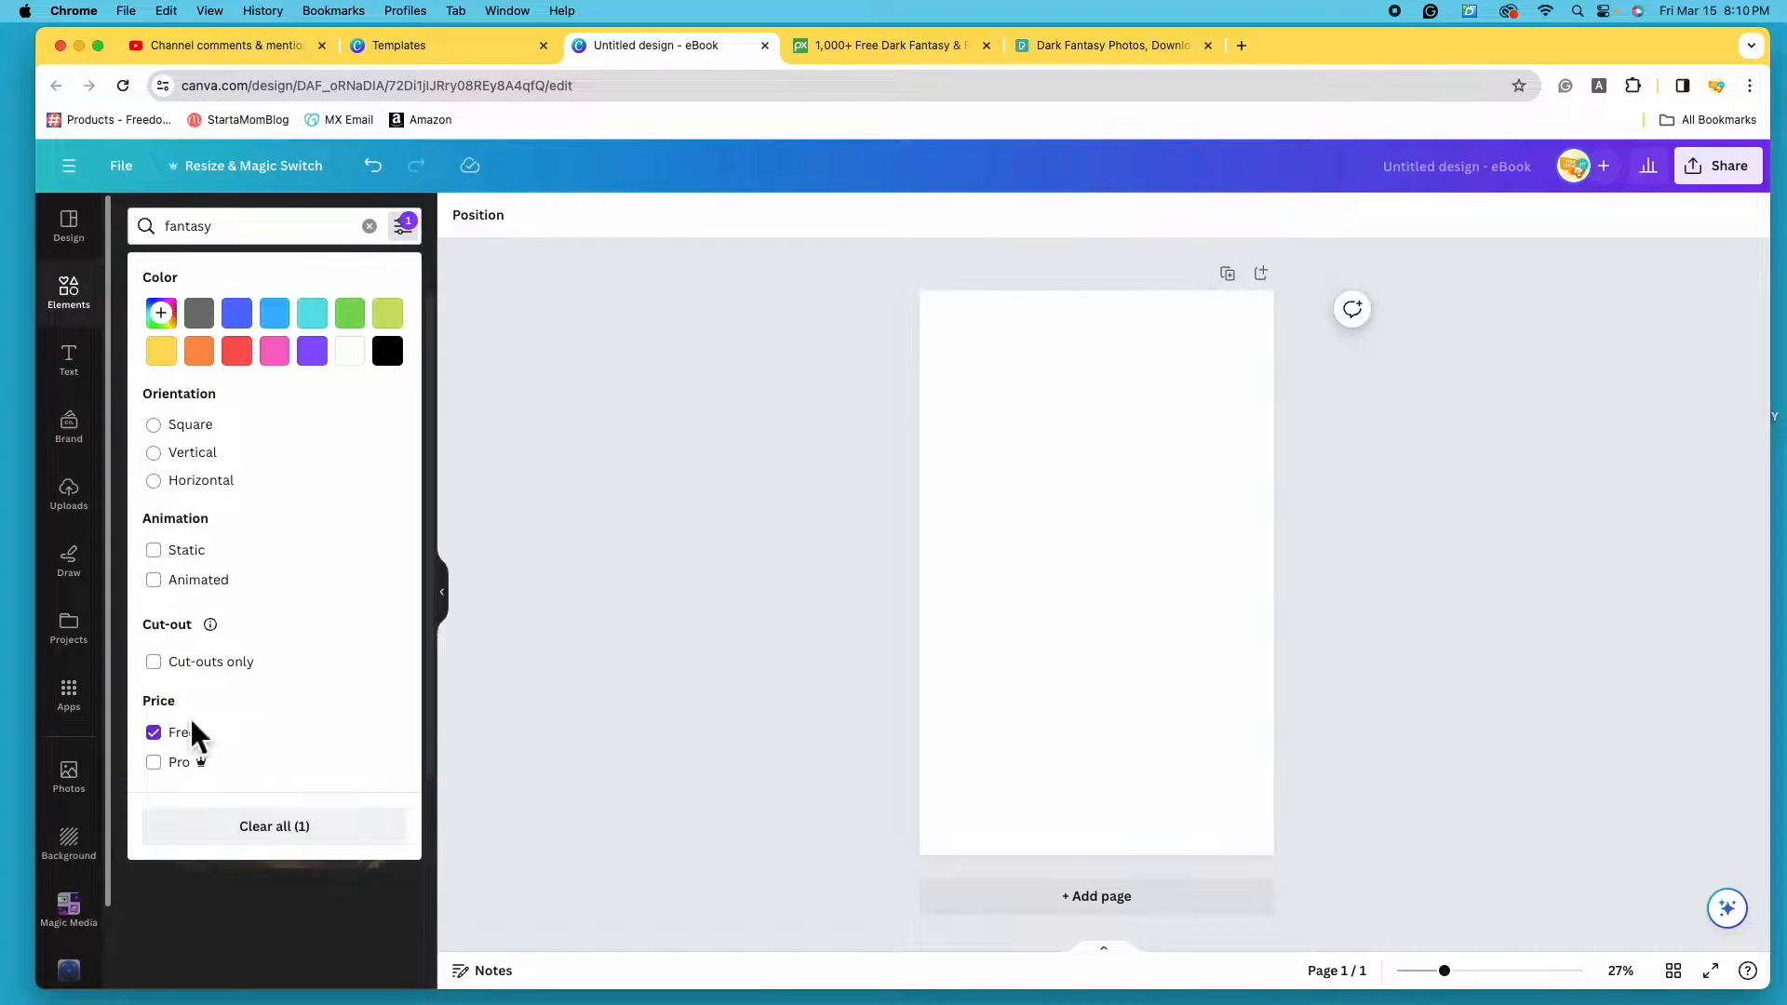
click(722, 648)
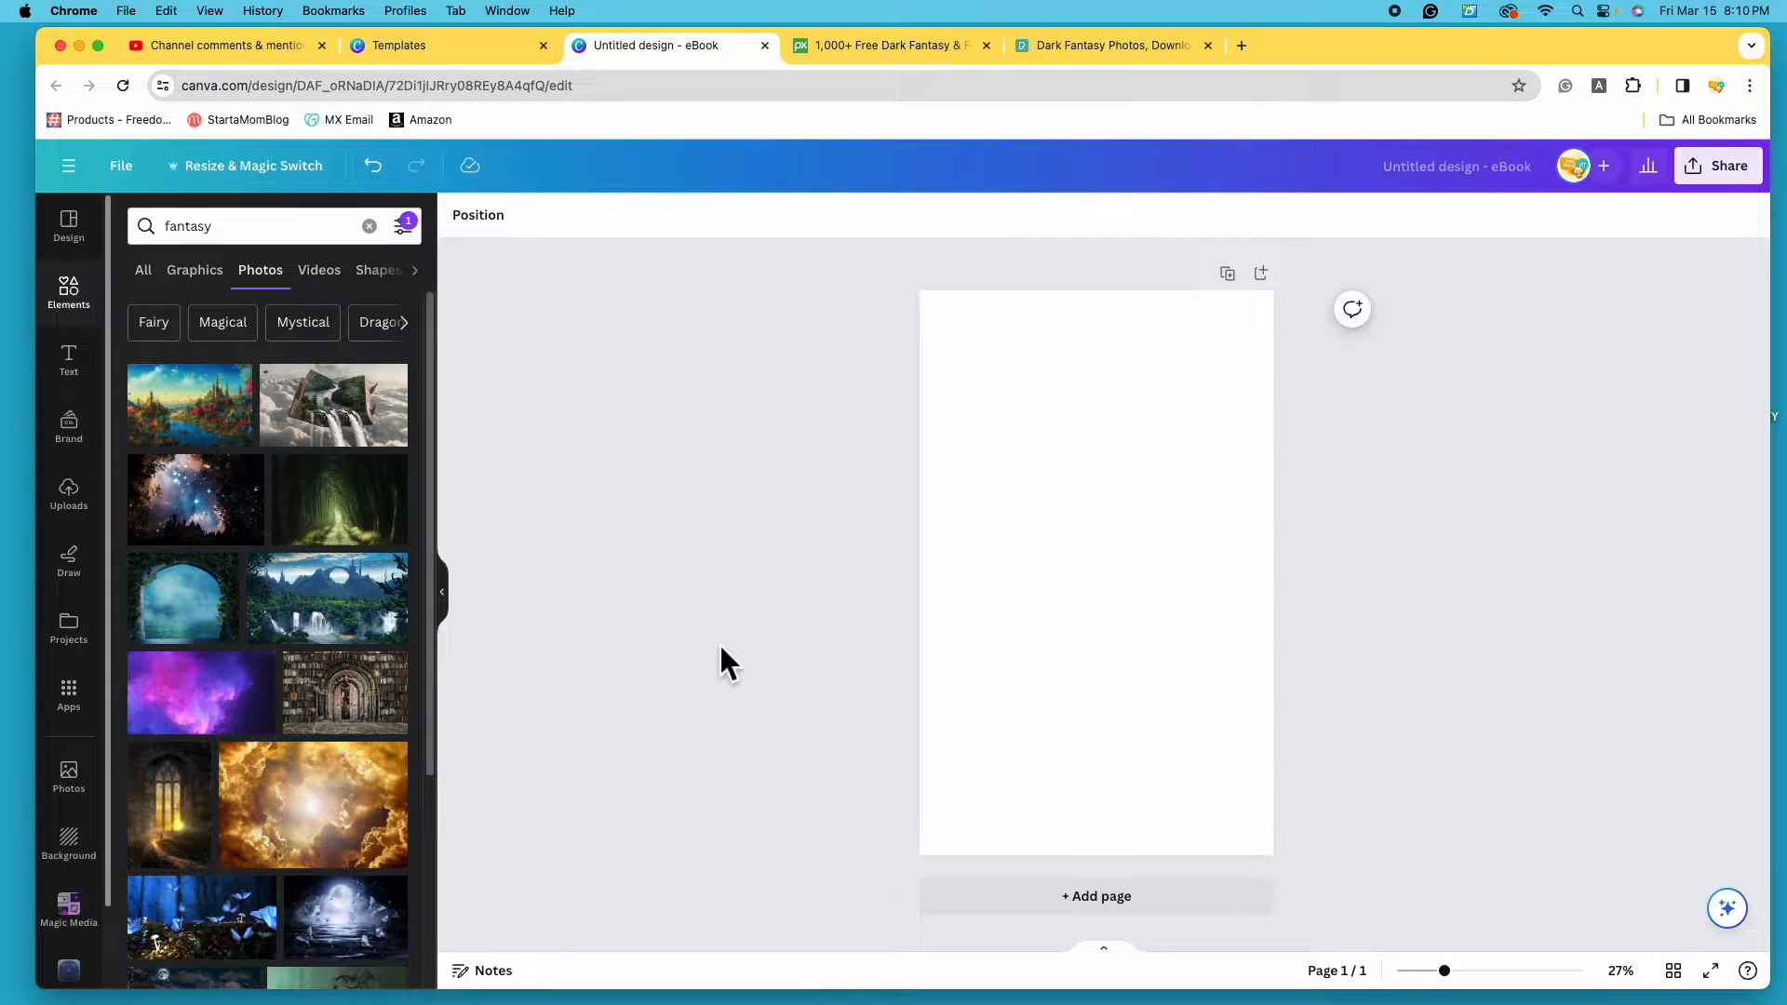
scroll(216, 688, down, 3)
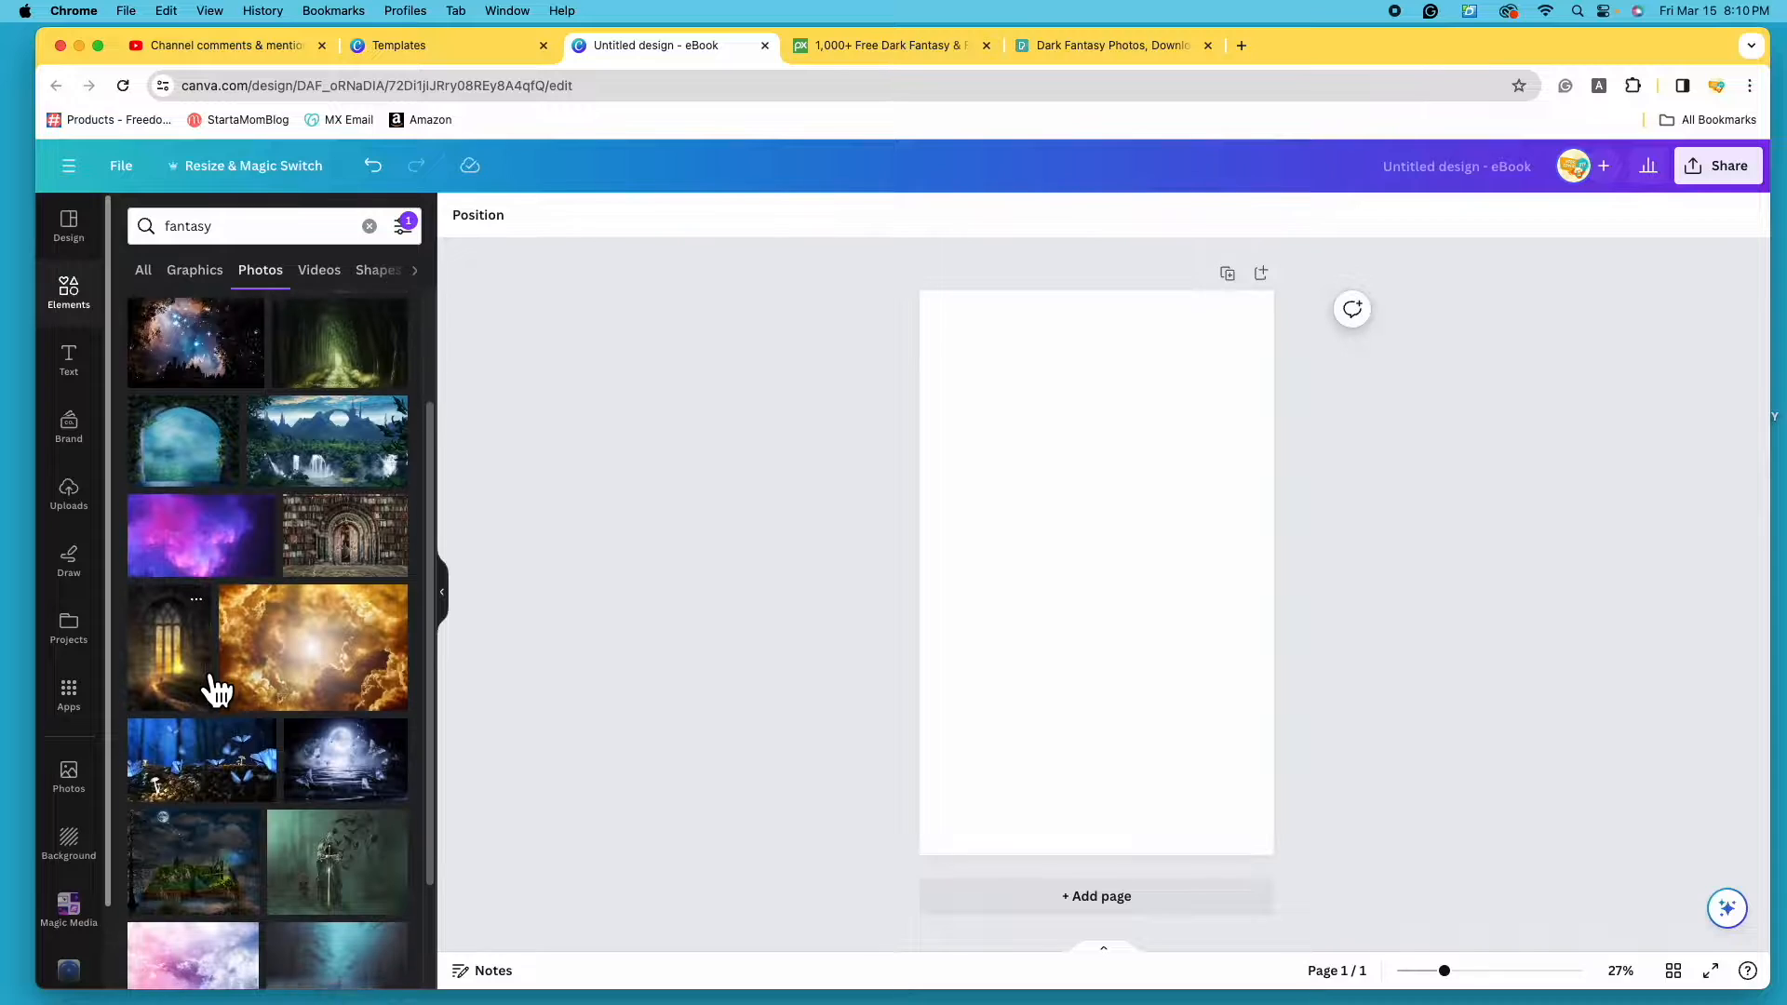
scroll(216, 689, down, 10)
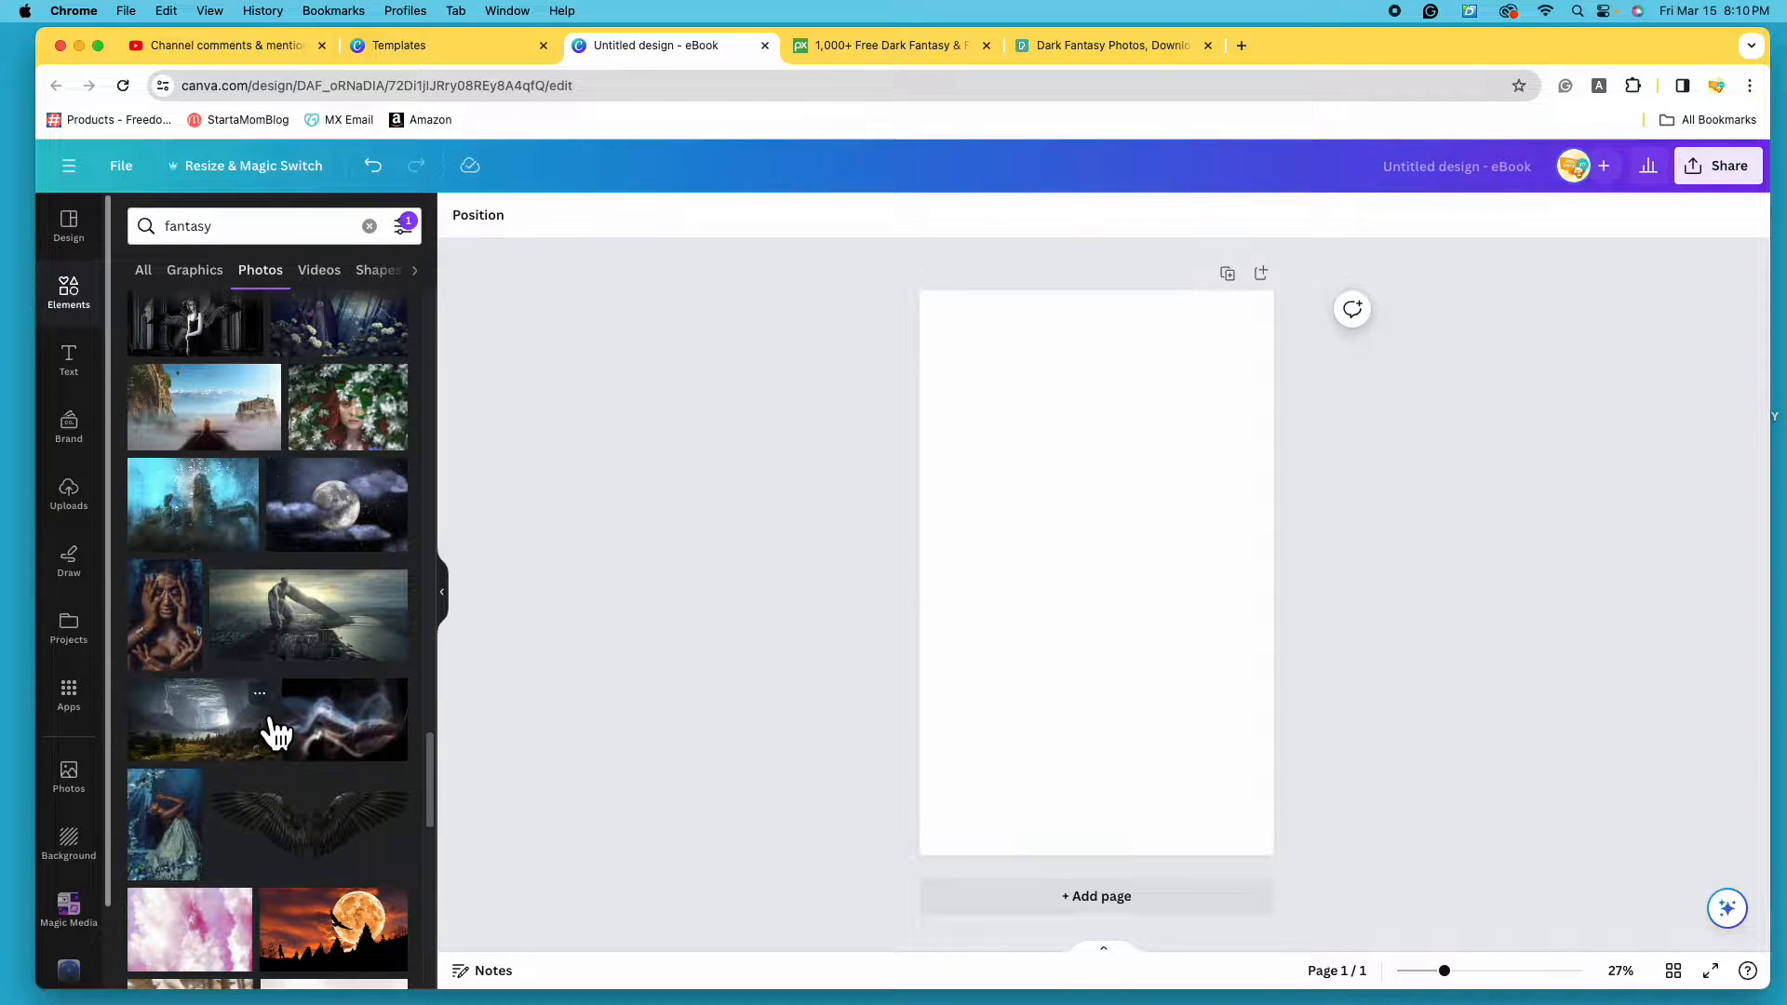
scroll(276, 734, down, 4)
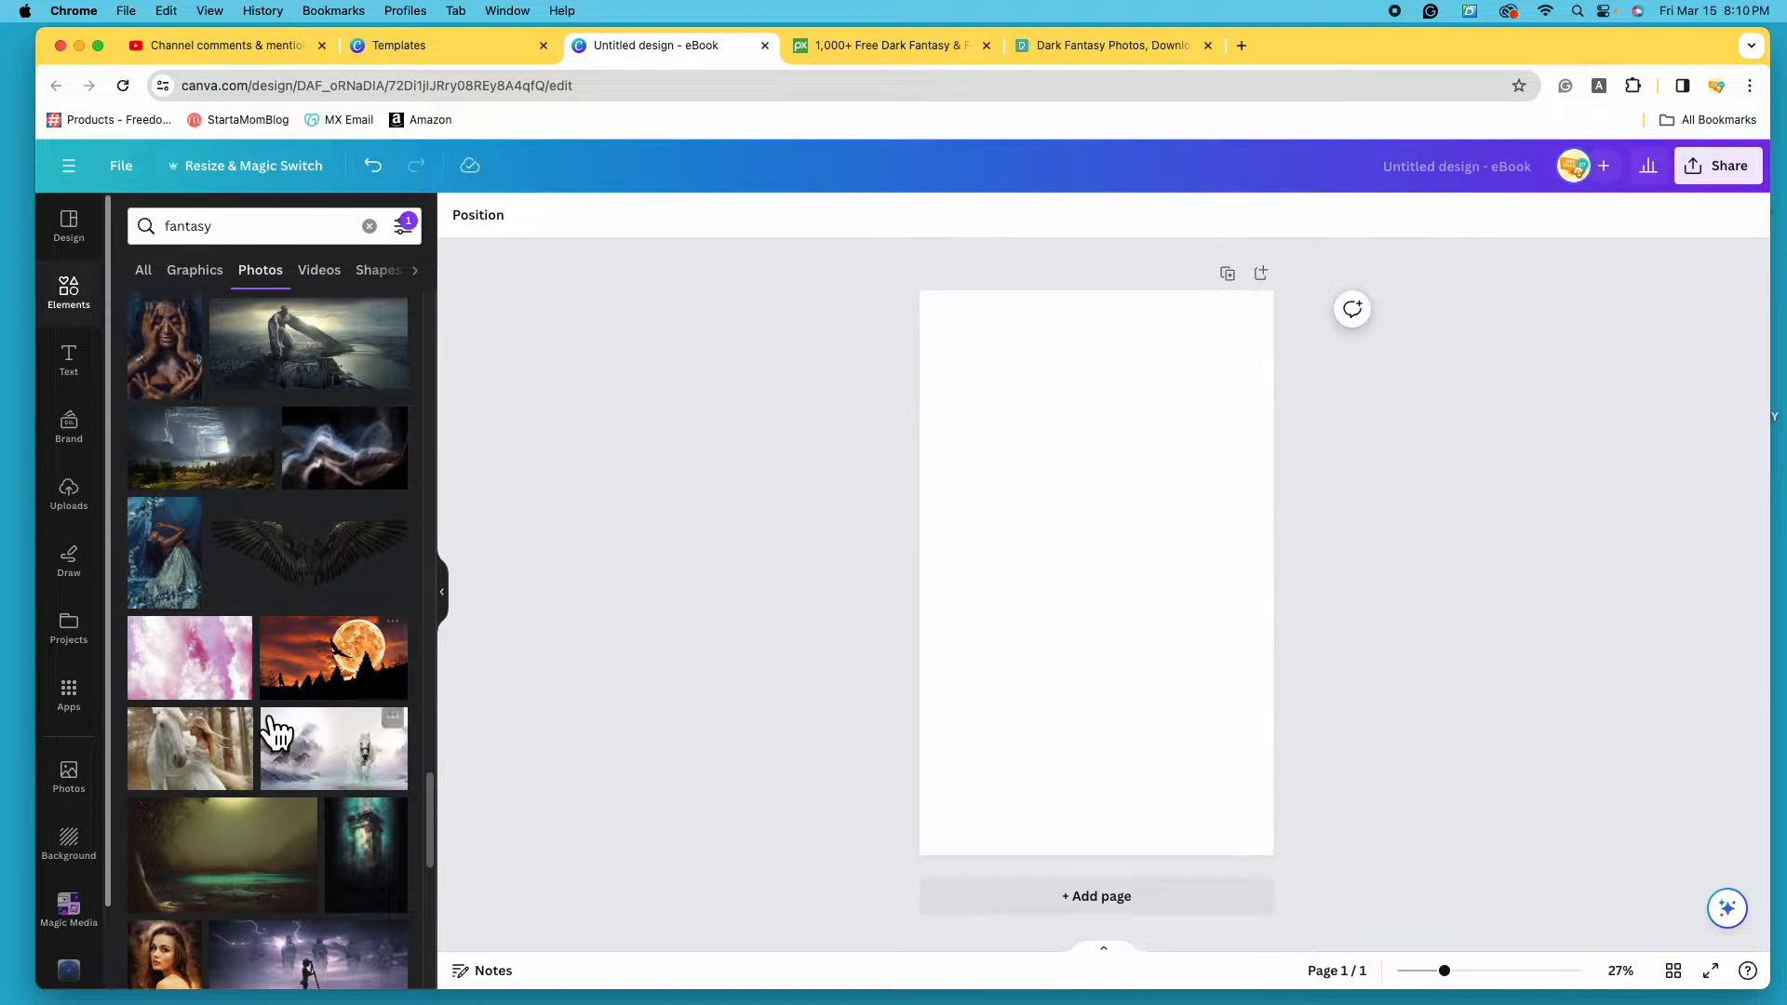
scroll(276, 734, down, 1)
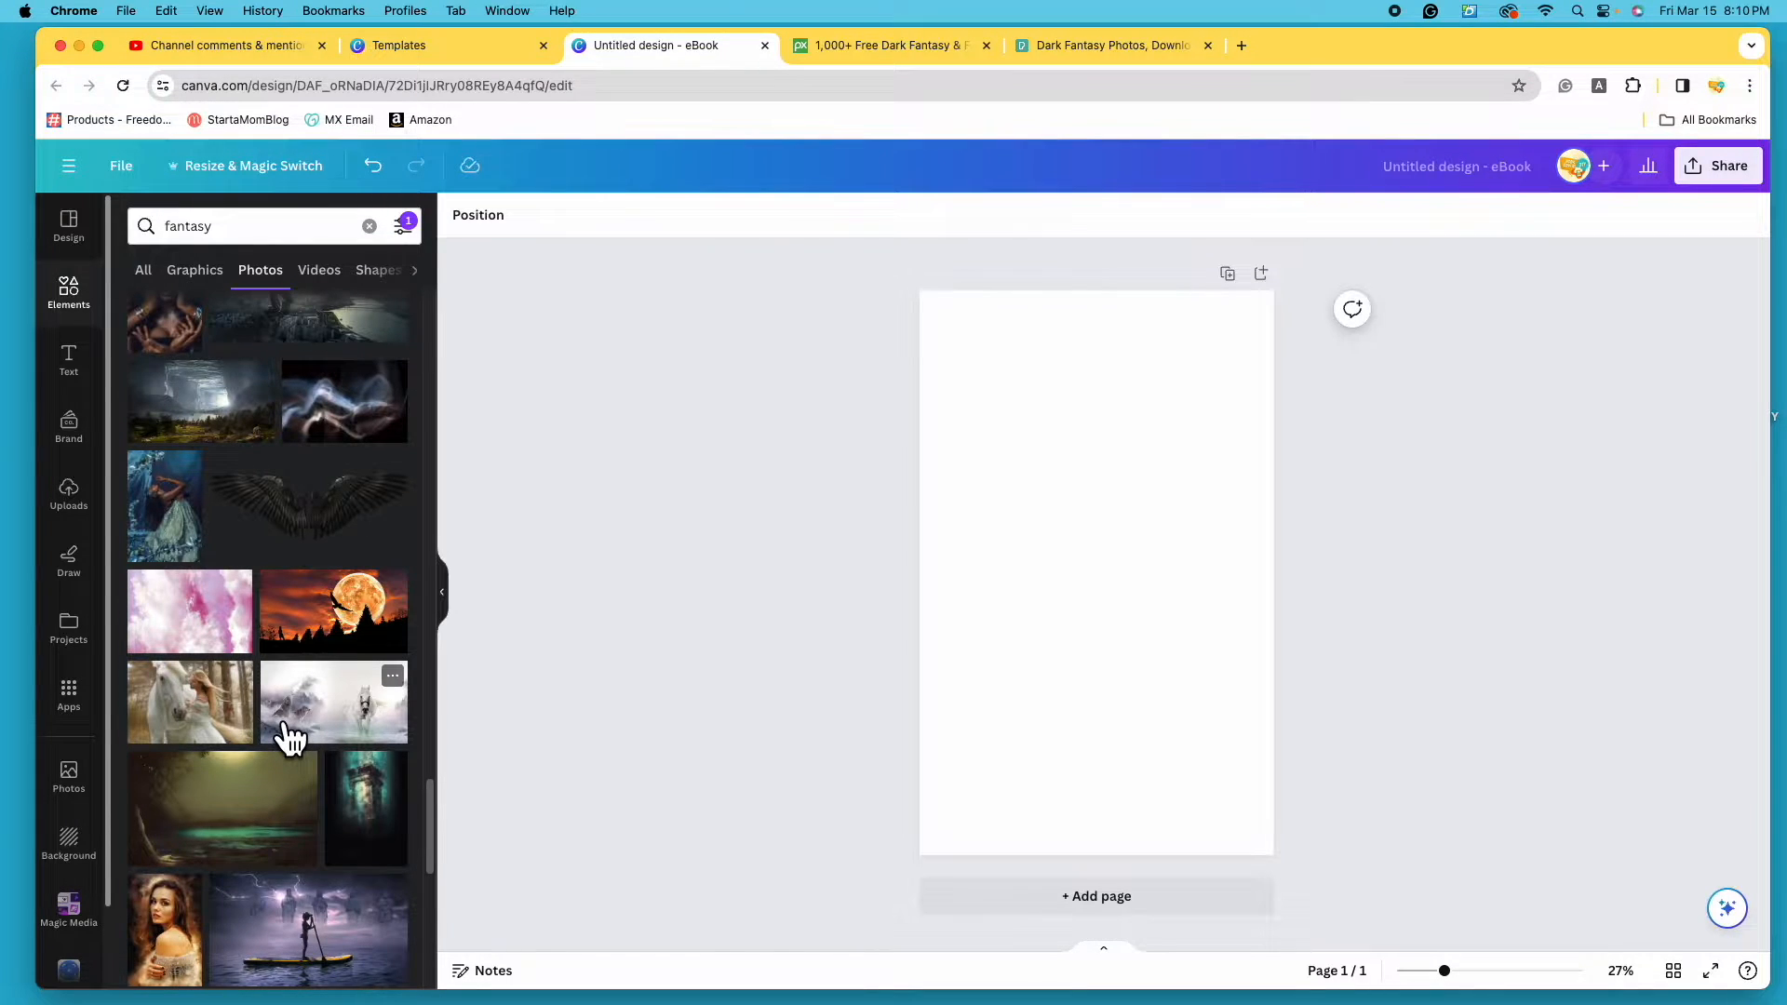
click(192, 542)
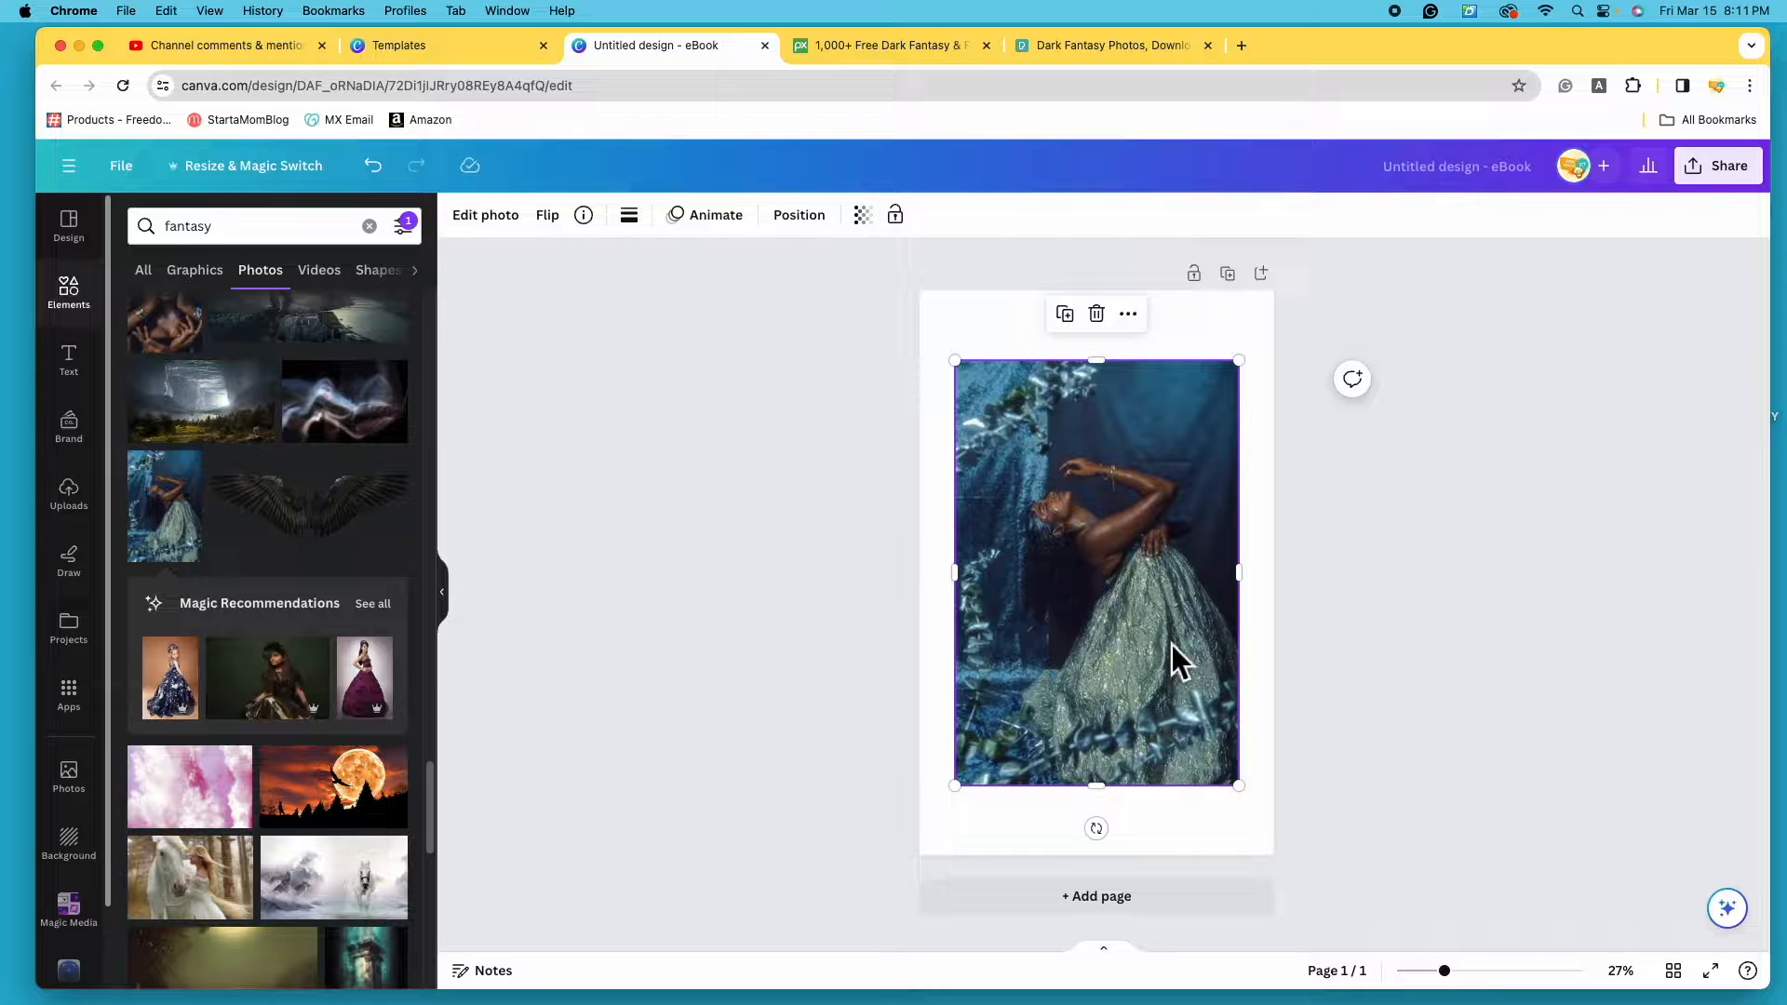
drag(1171, 644, 1165, 690)
mouse_move(1230, 787)
mouse_down()
mouse_move(1283, 861)
mouse_move(1233, 791)
mouse_up()
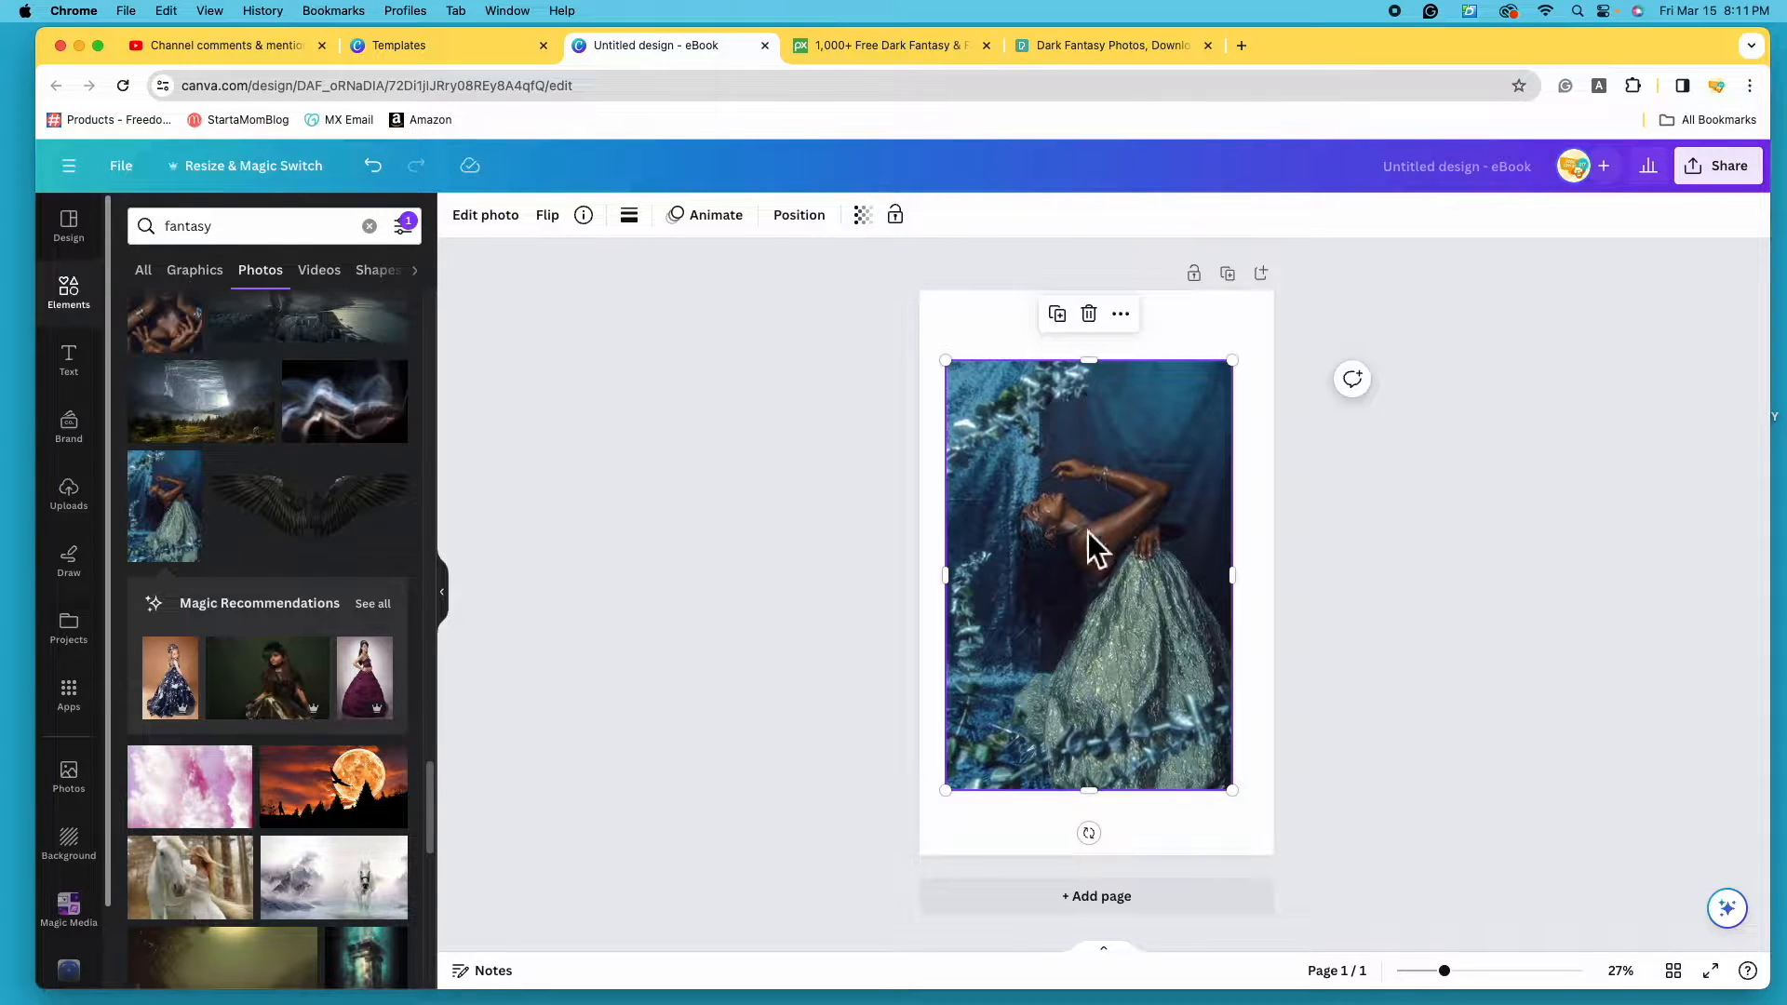
click(1088, 313)
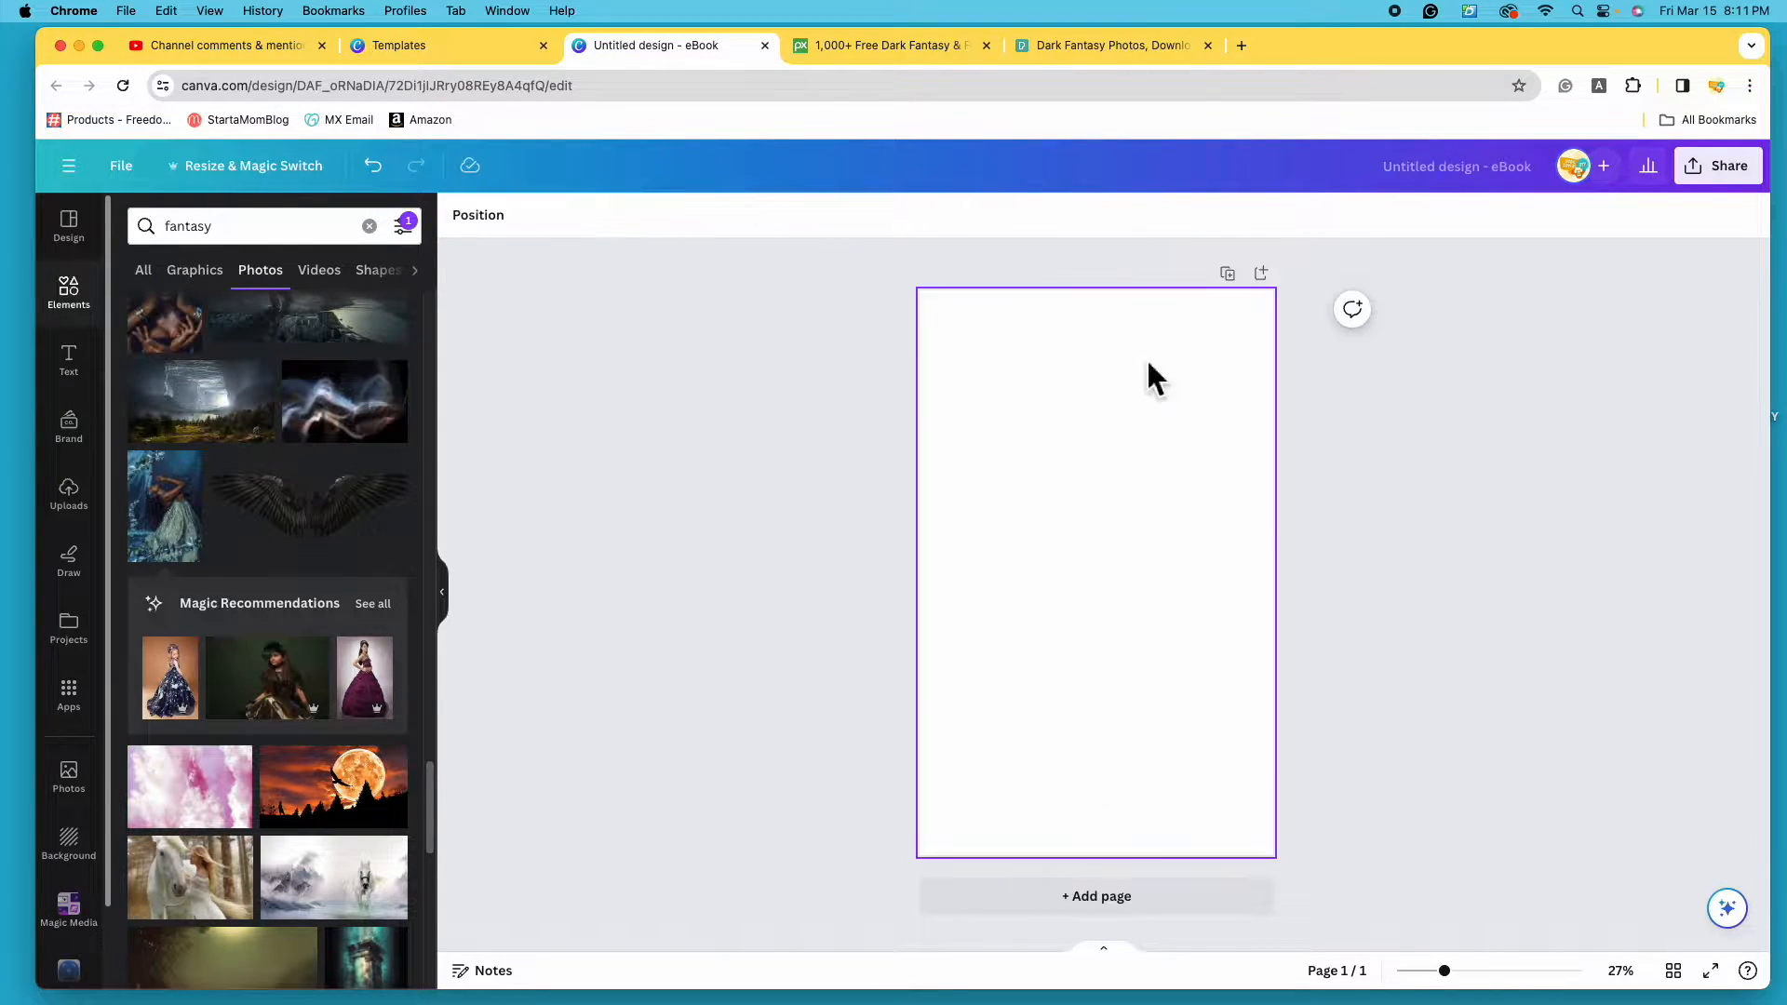
scroll(343, 558, down, 10)
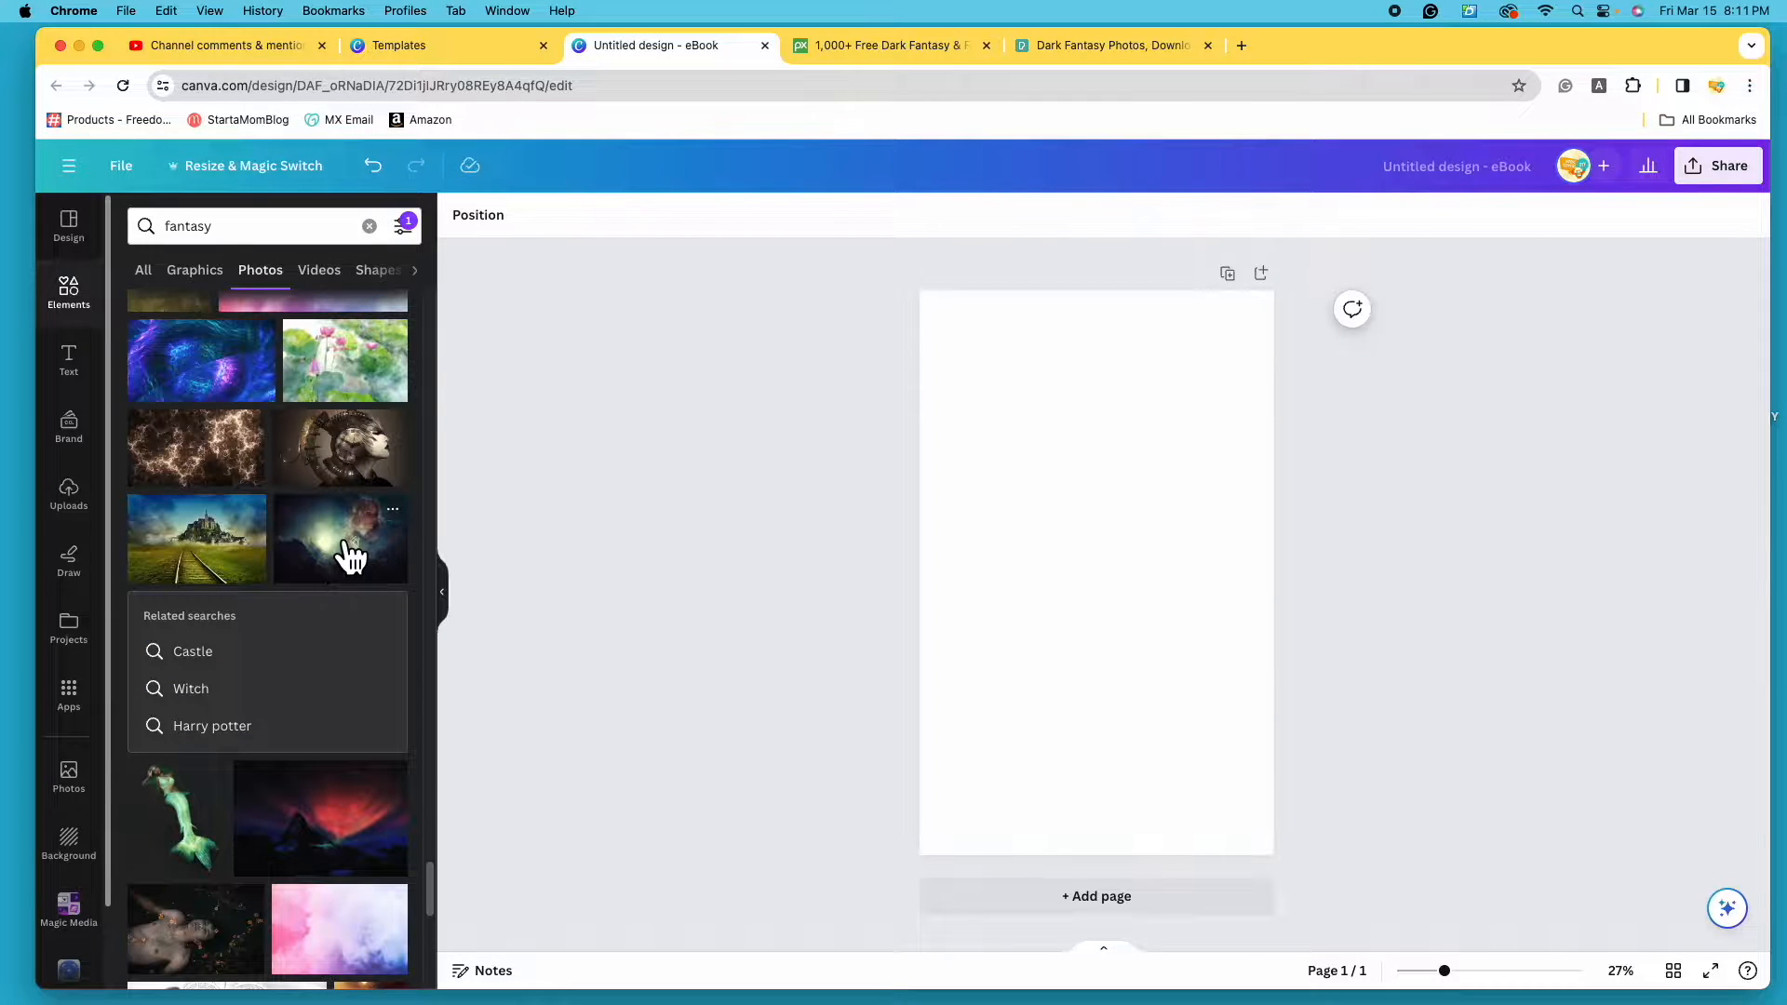
scroll(346, 596, down, 4)
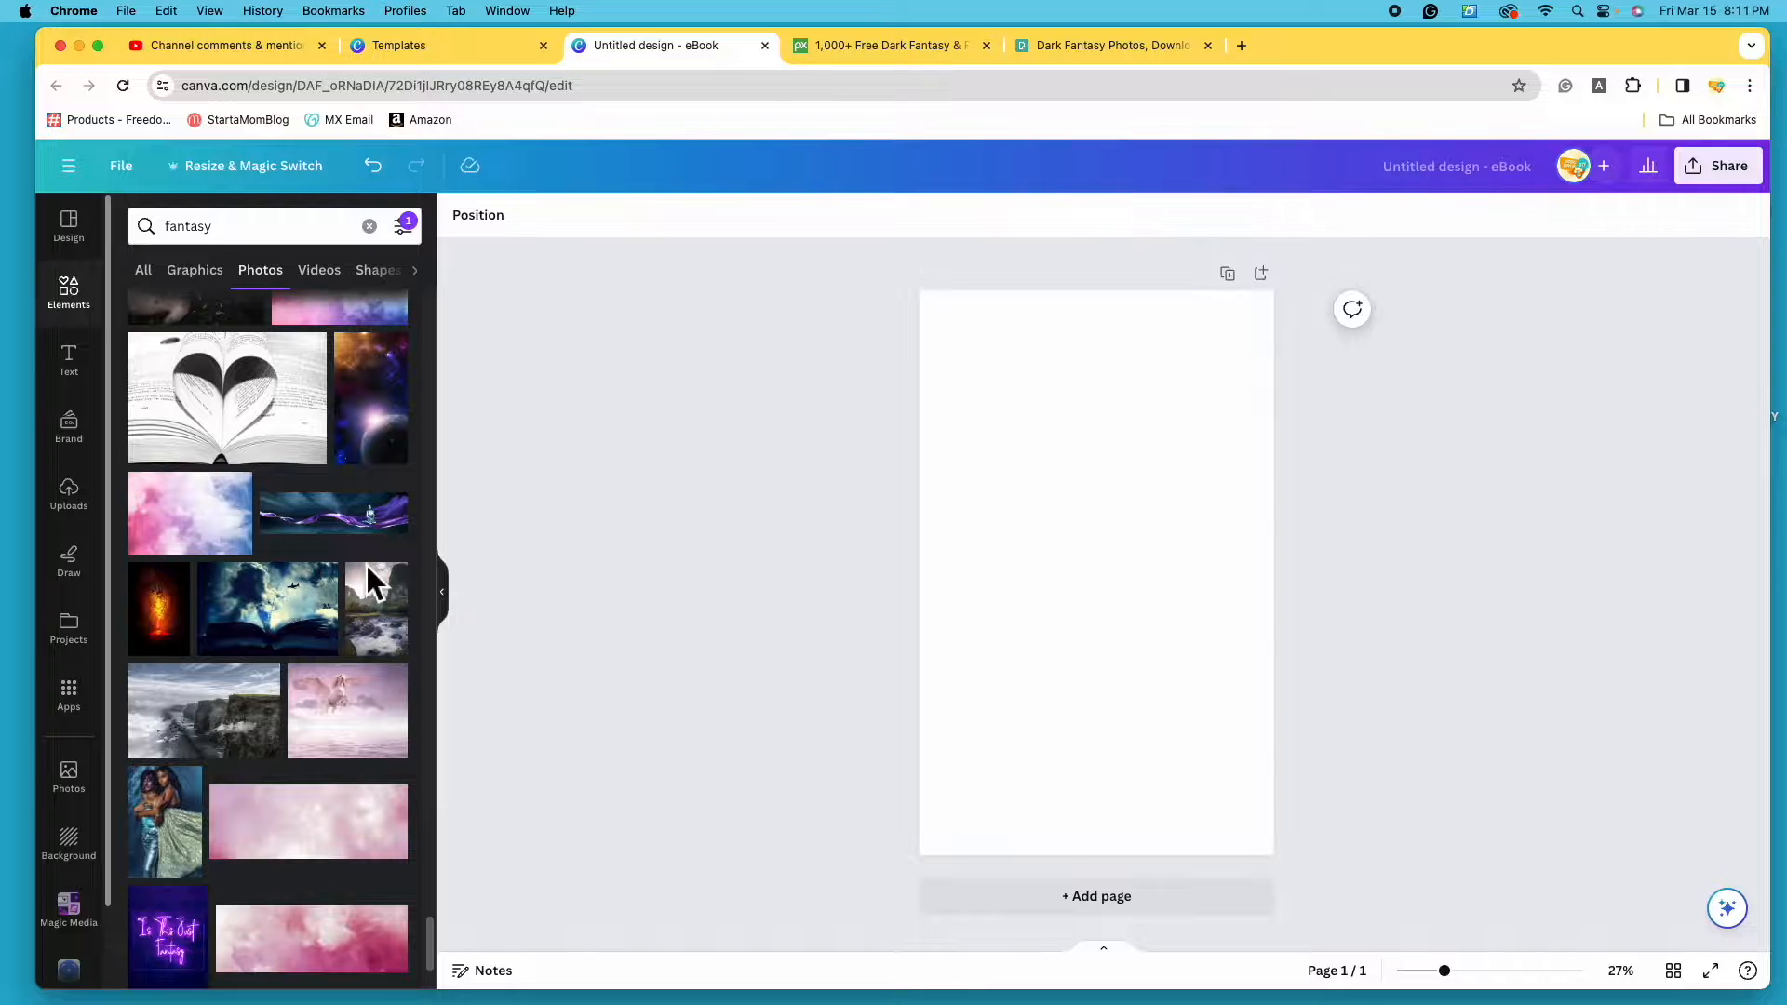
scroll(288, 570, down, 4)
scroll(284, 567, down, 2)
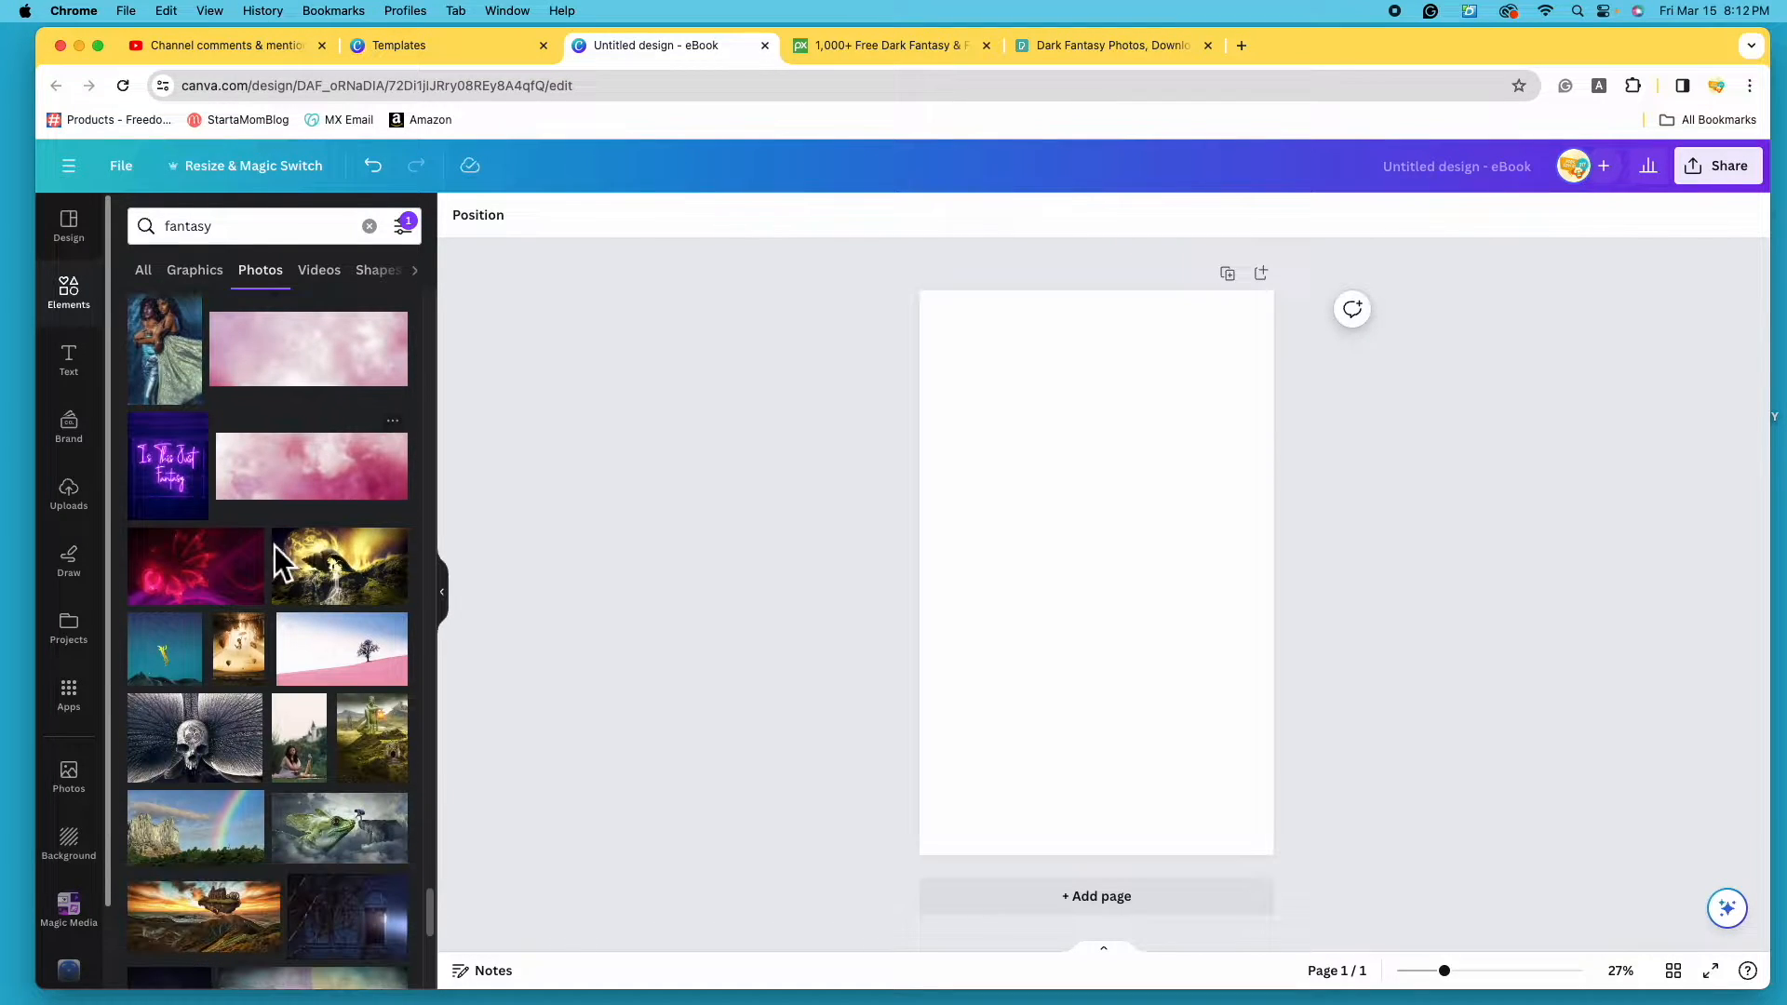
scroll(275, 547, down, 2)
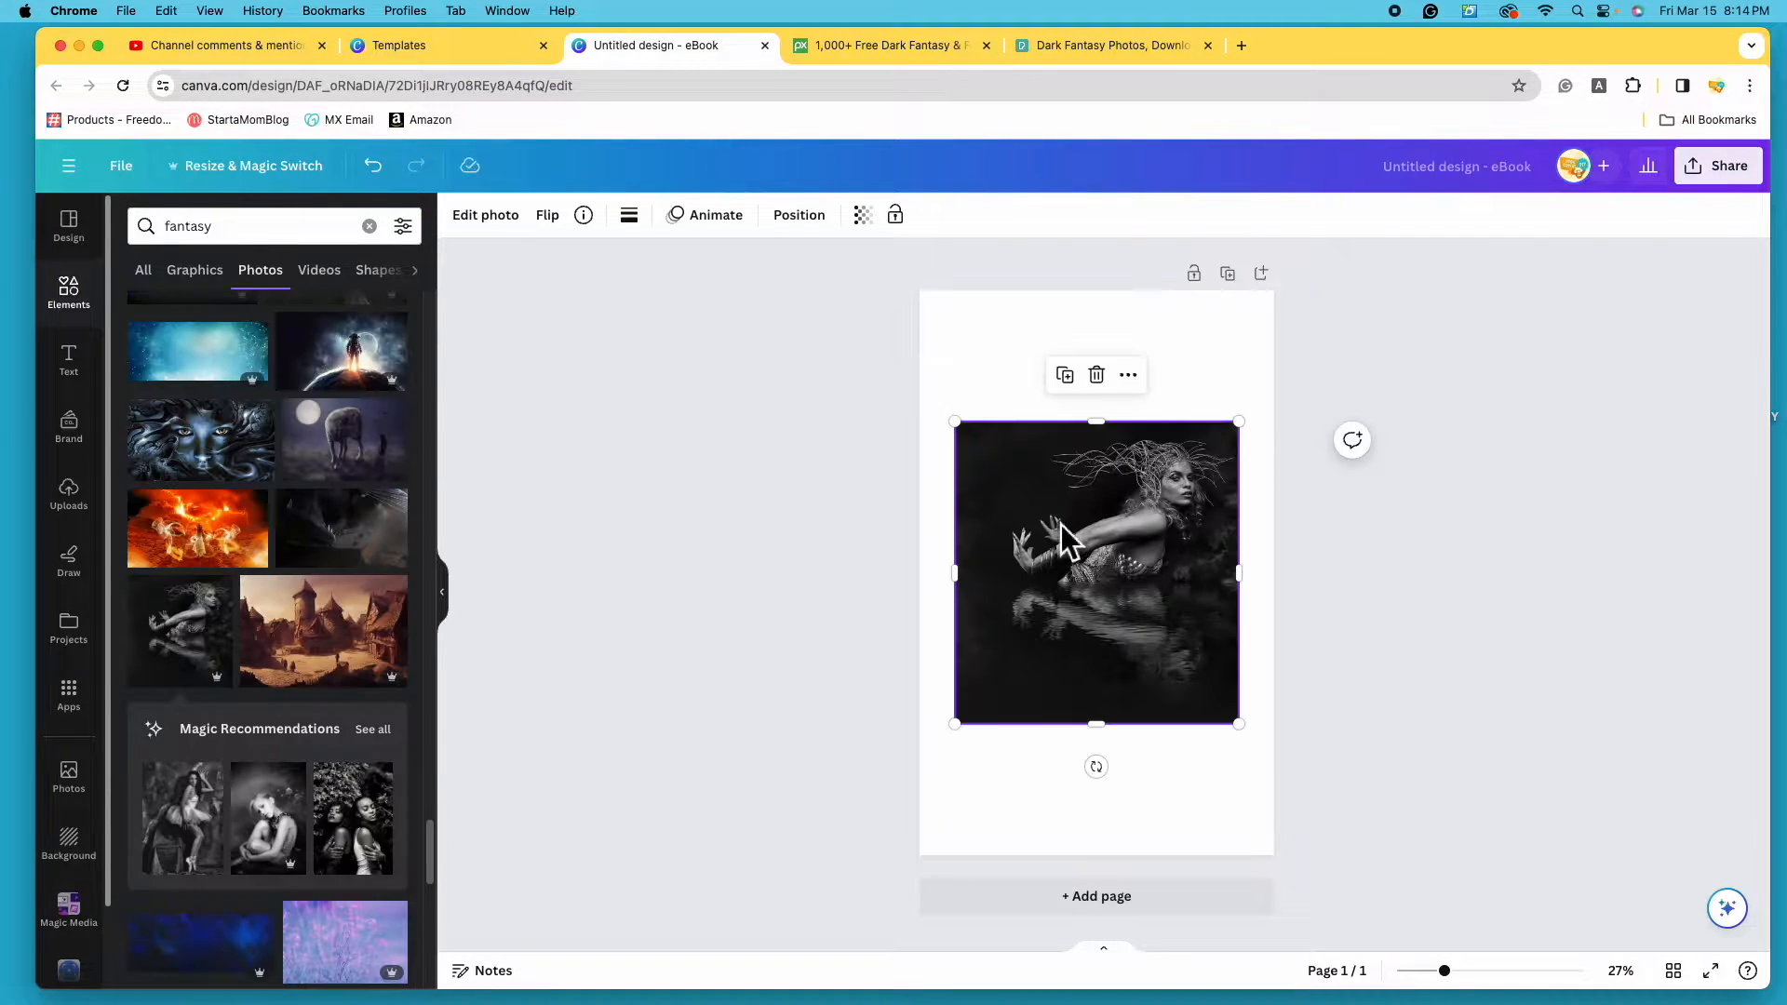
- Place the fantasy photos and stretch the red-hood photo to full page height, centred
drag(1059, 523, 1032, 418)
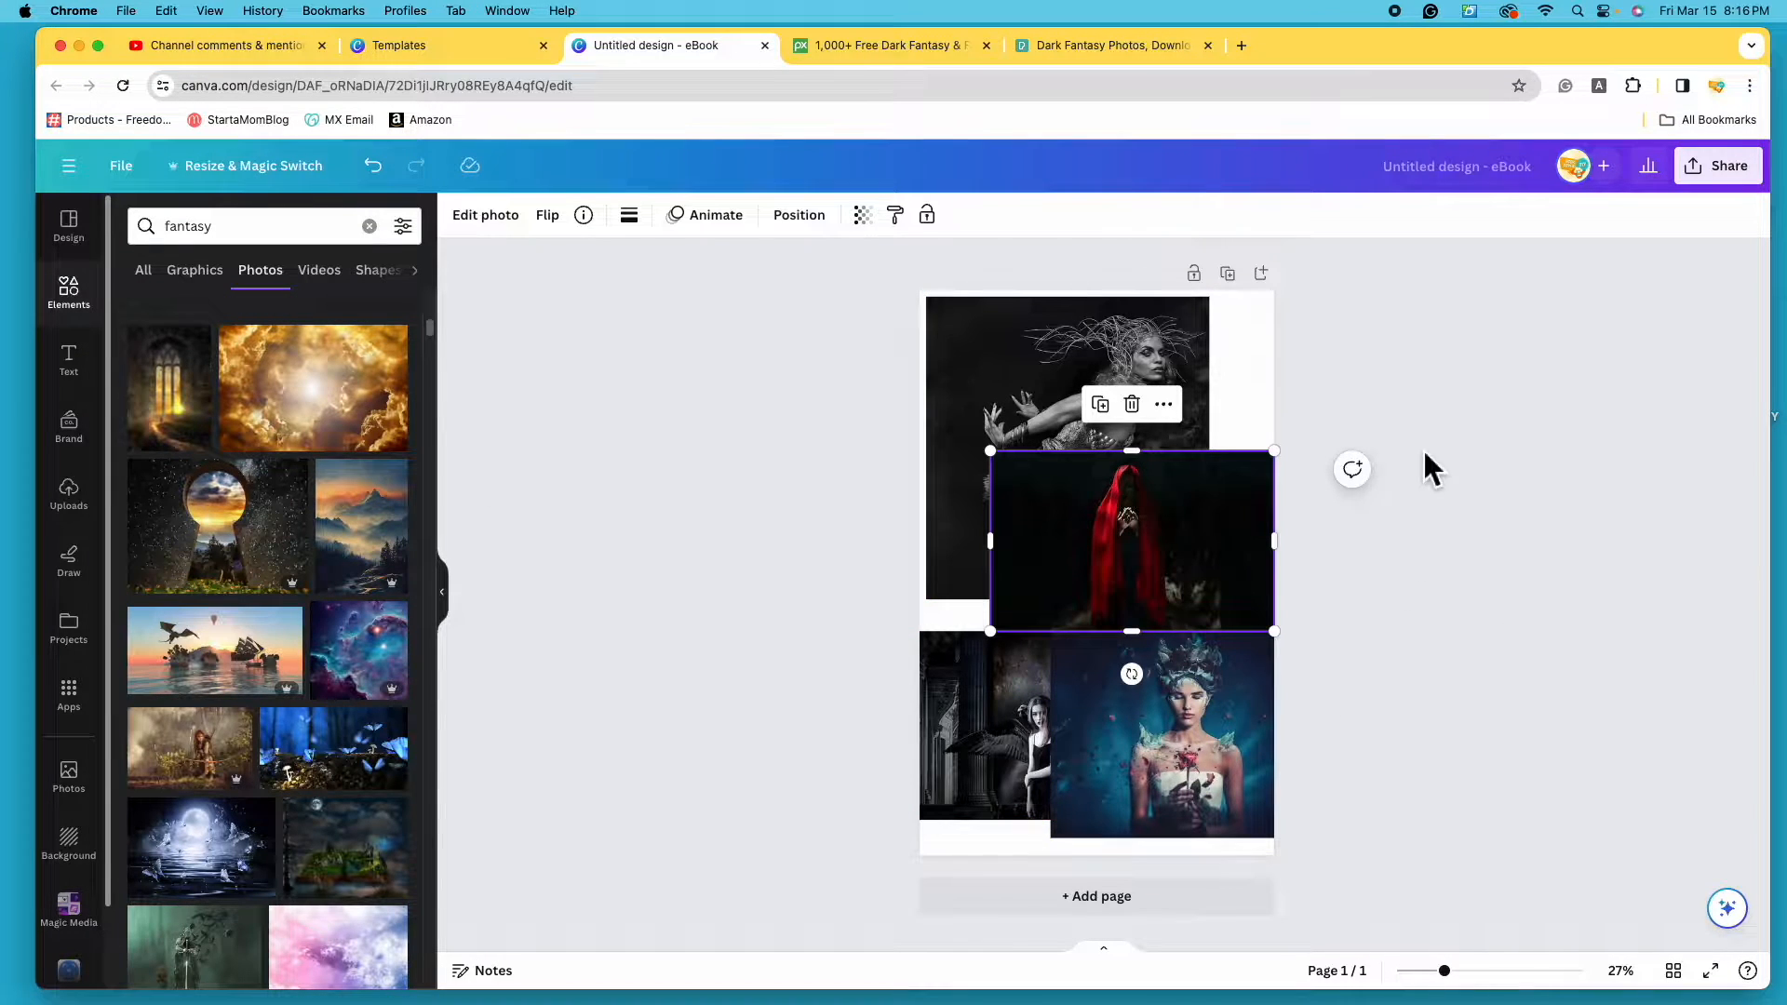
drag(1167, 550, 1122, 411)
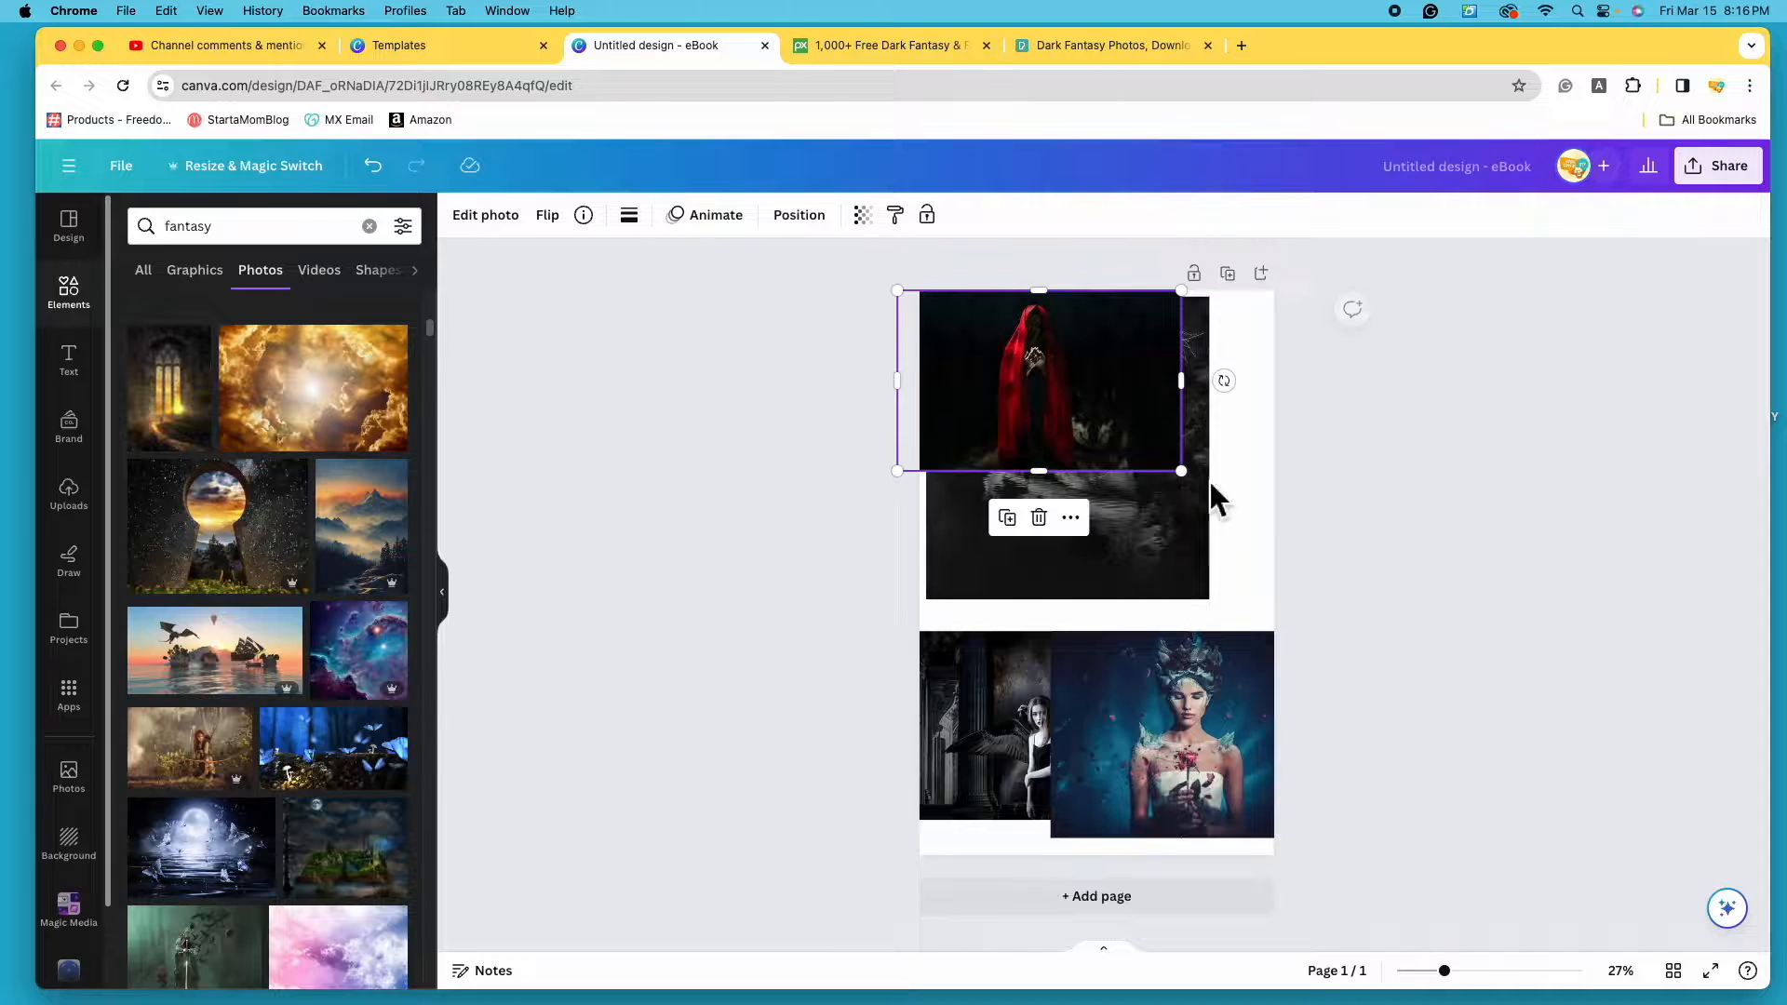
drag(1182, 472, 1721, 903)
drag(1566, 717, 1378, 717)
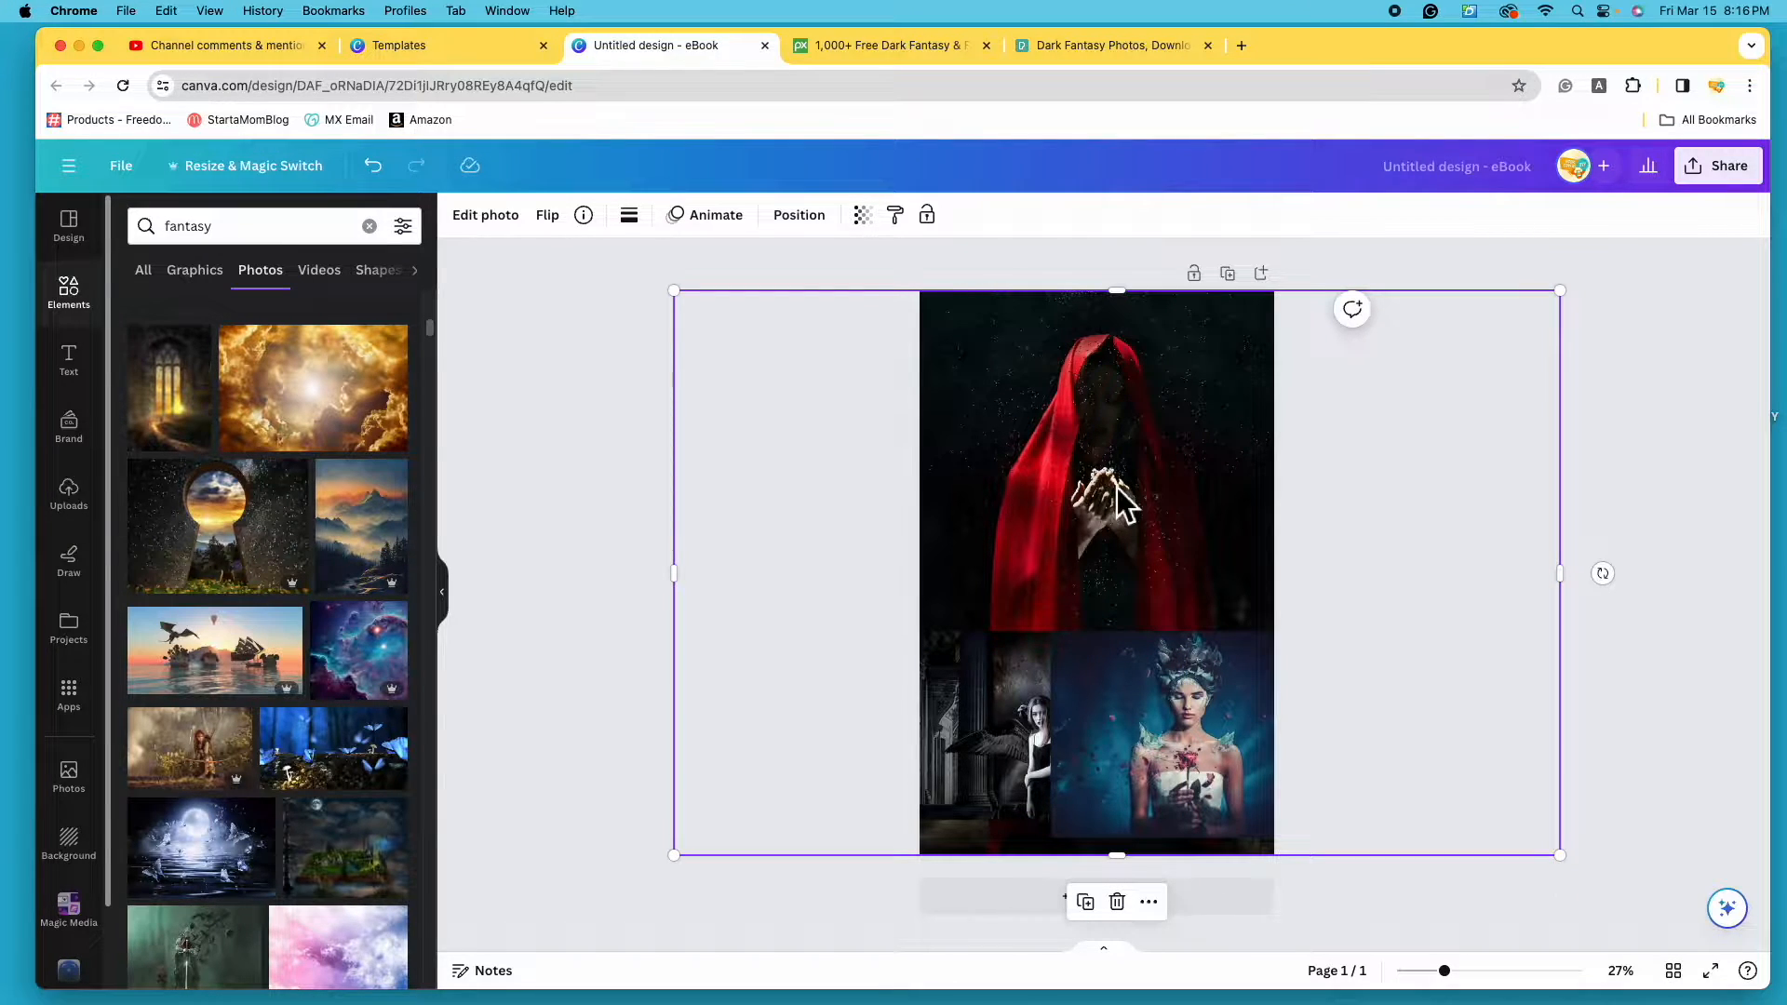
- Drag the red-hood photo's layer to the top of the Position > Layers list
click(799, 215)
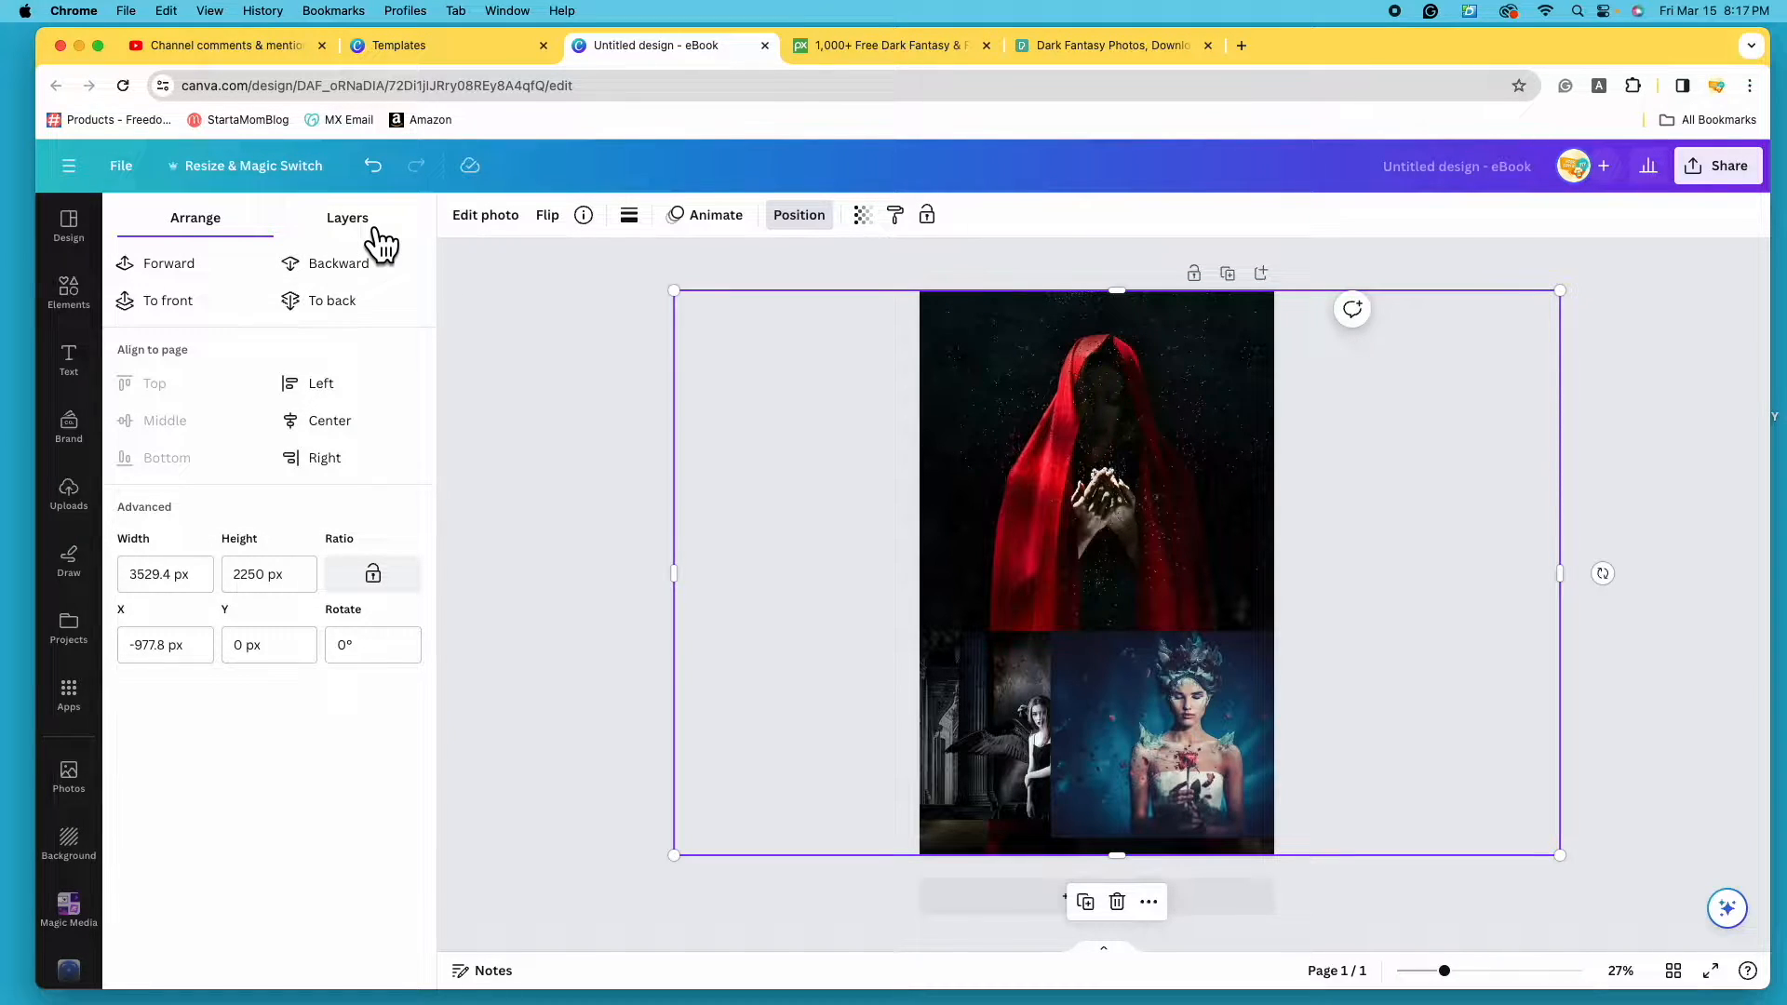
click(376, 231)
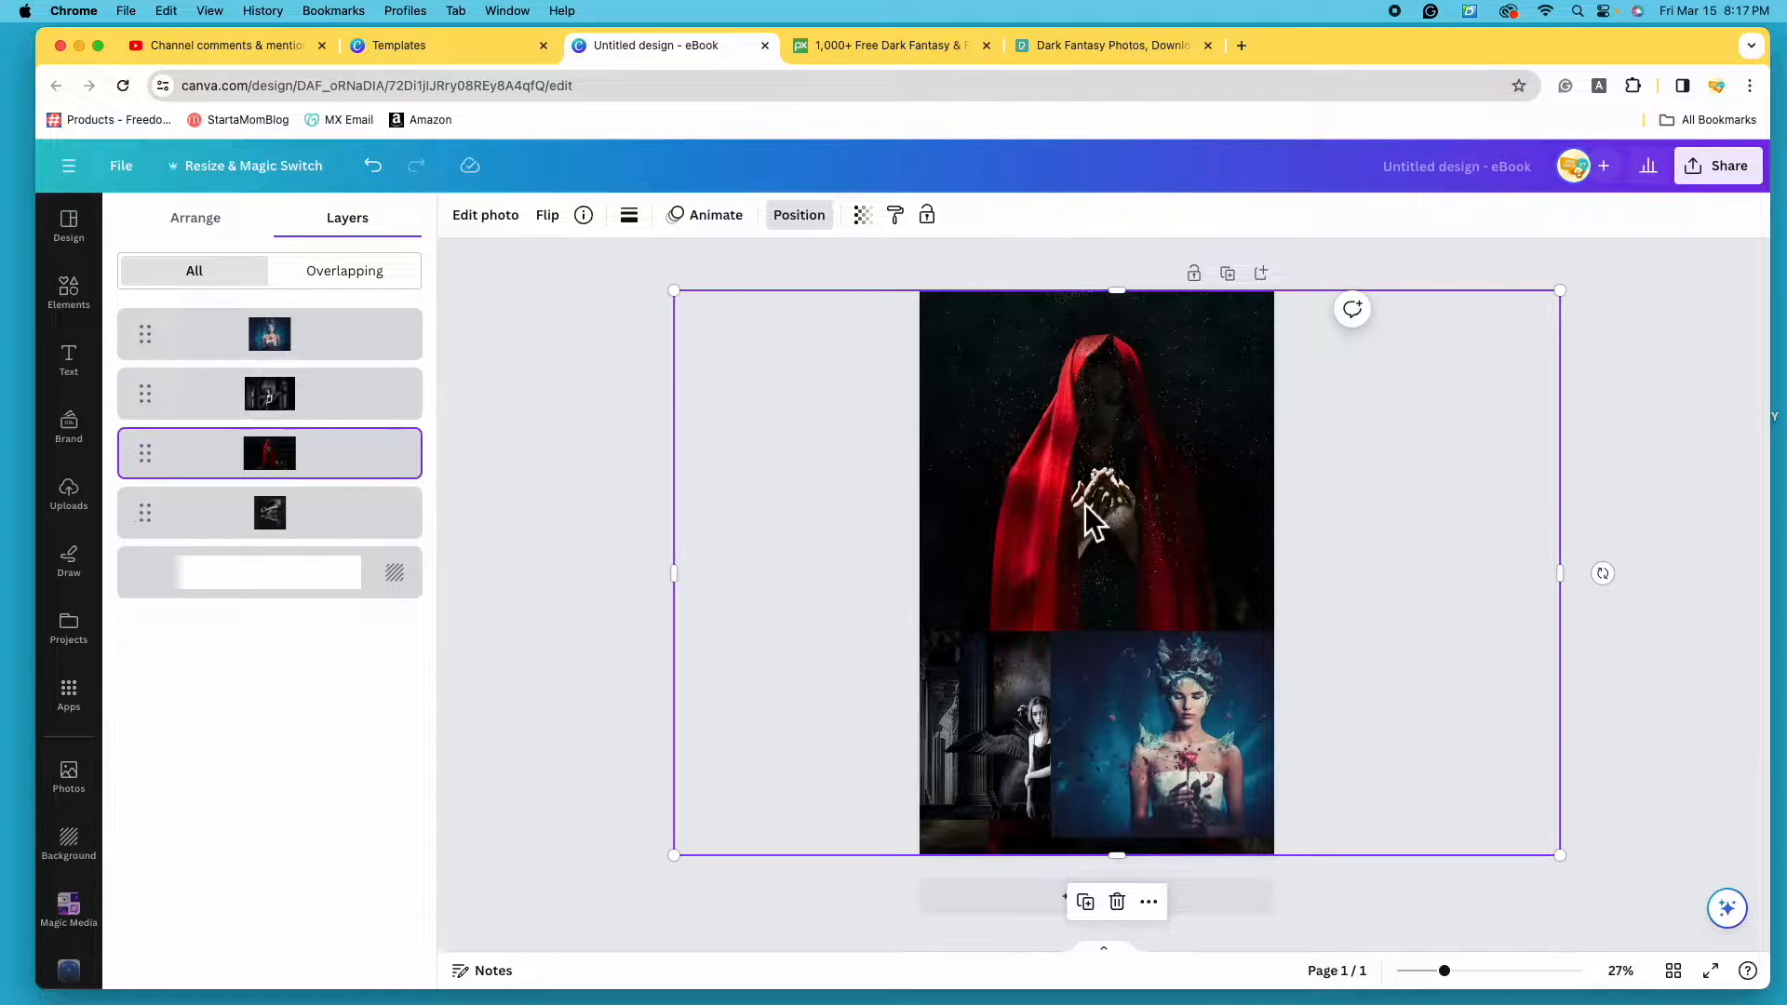
click(357, 465)
drag(357, 464, 358, 327)
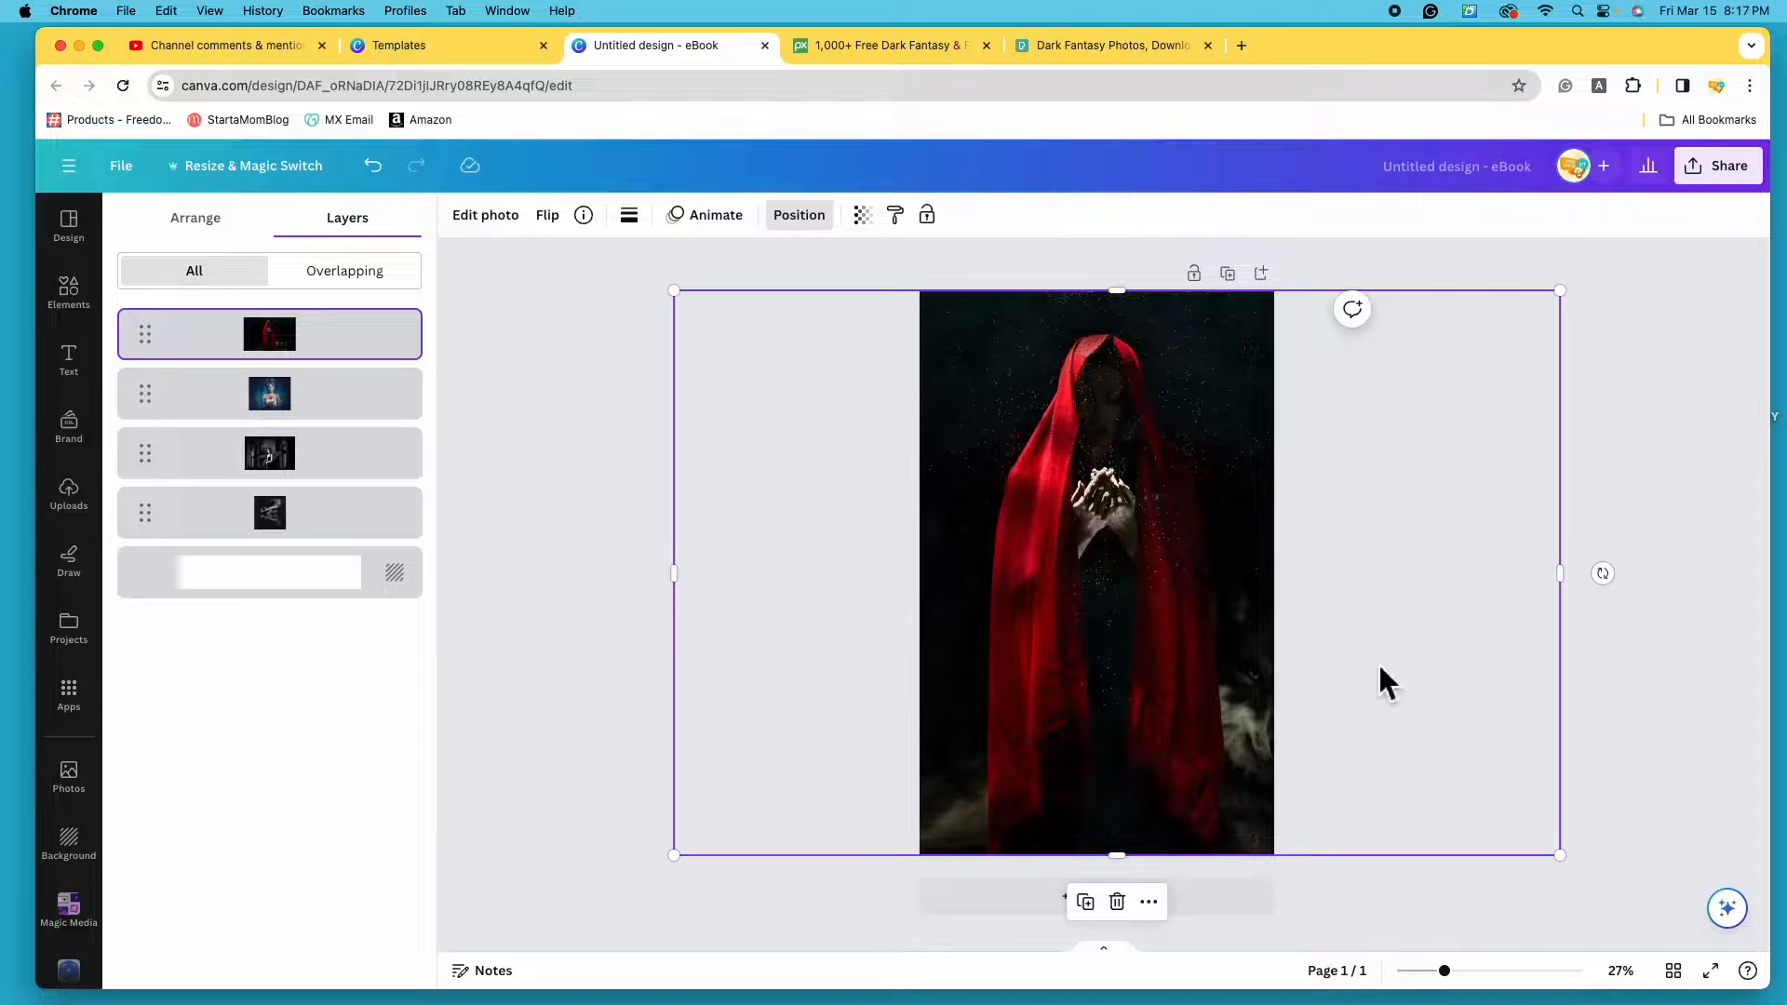
click(1664, 448)
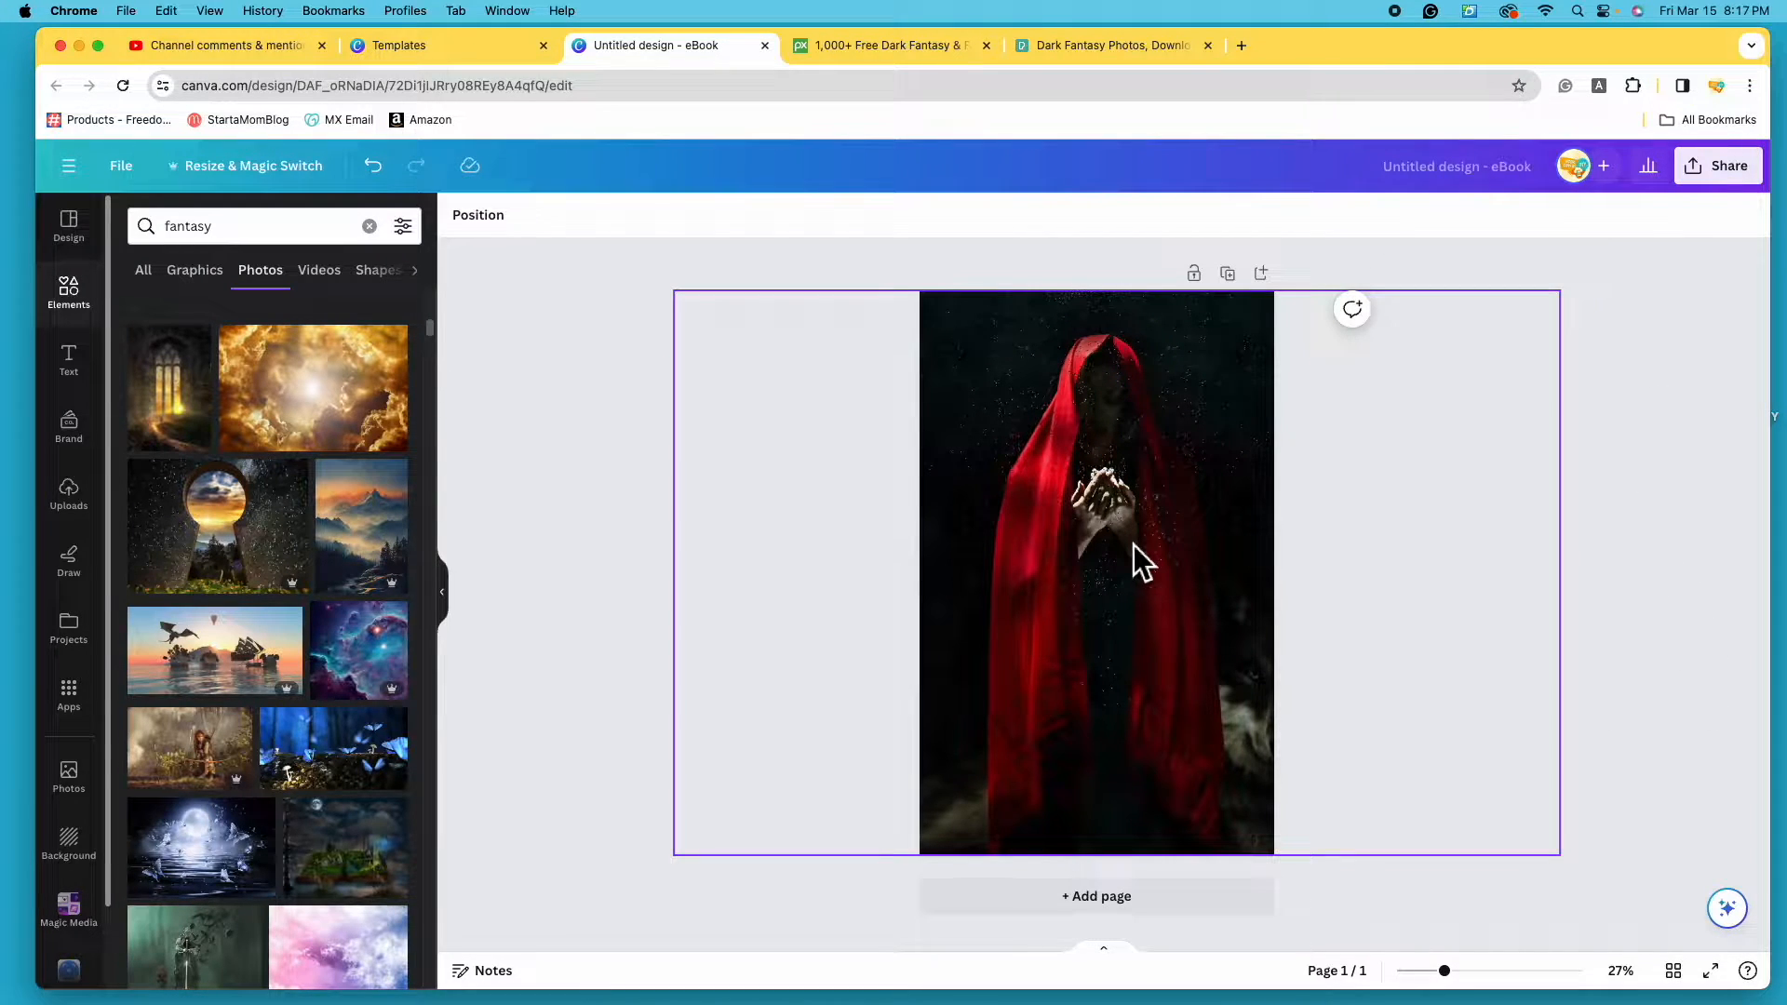
- Delete the red-hood and rose-woman photos, then stretch the black-and-white photo to fill the page
click(1100, 562)
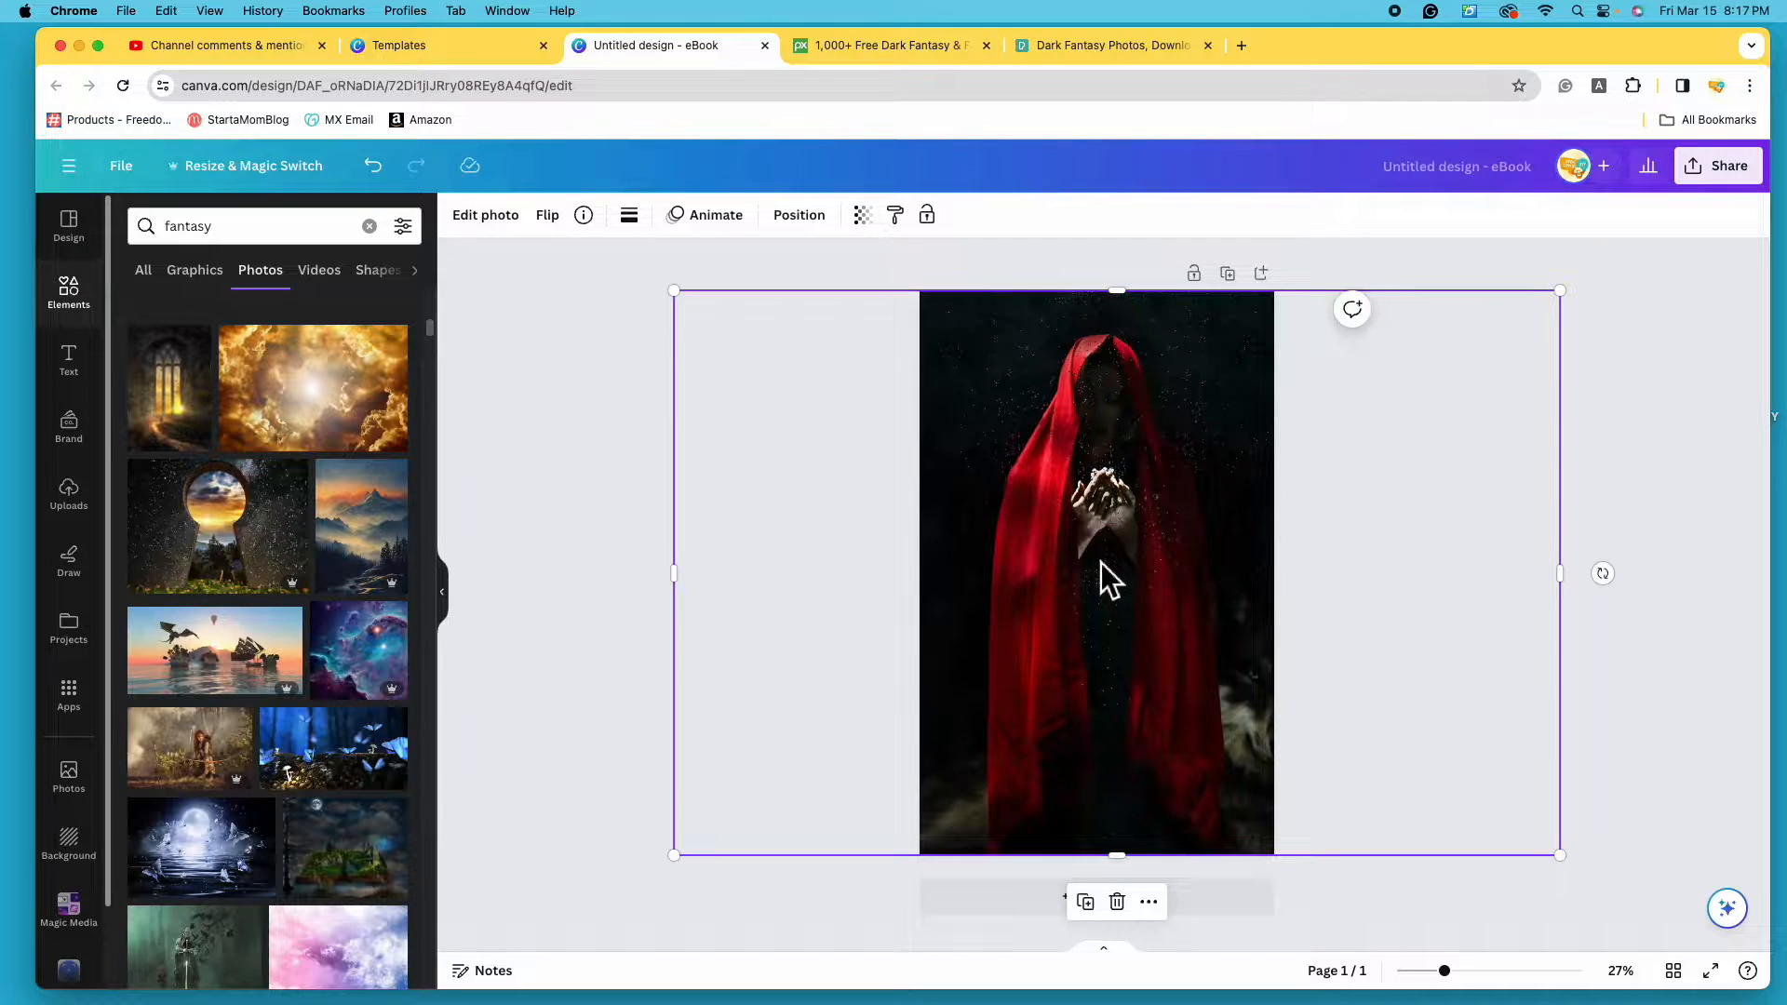
click(1118, 903)
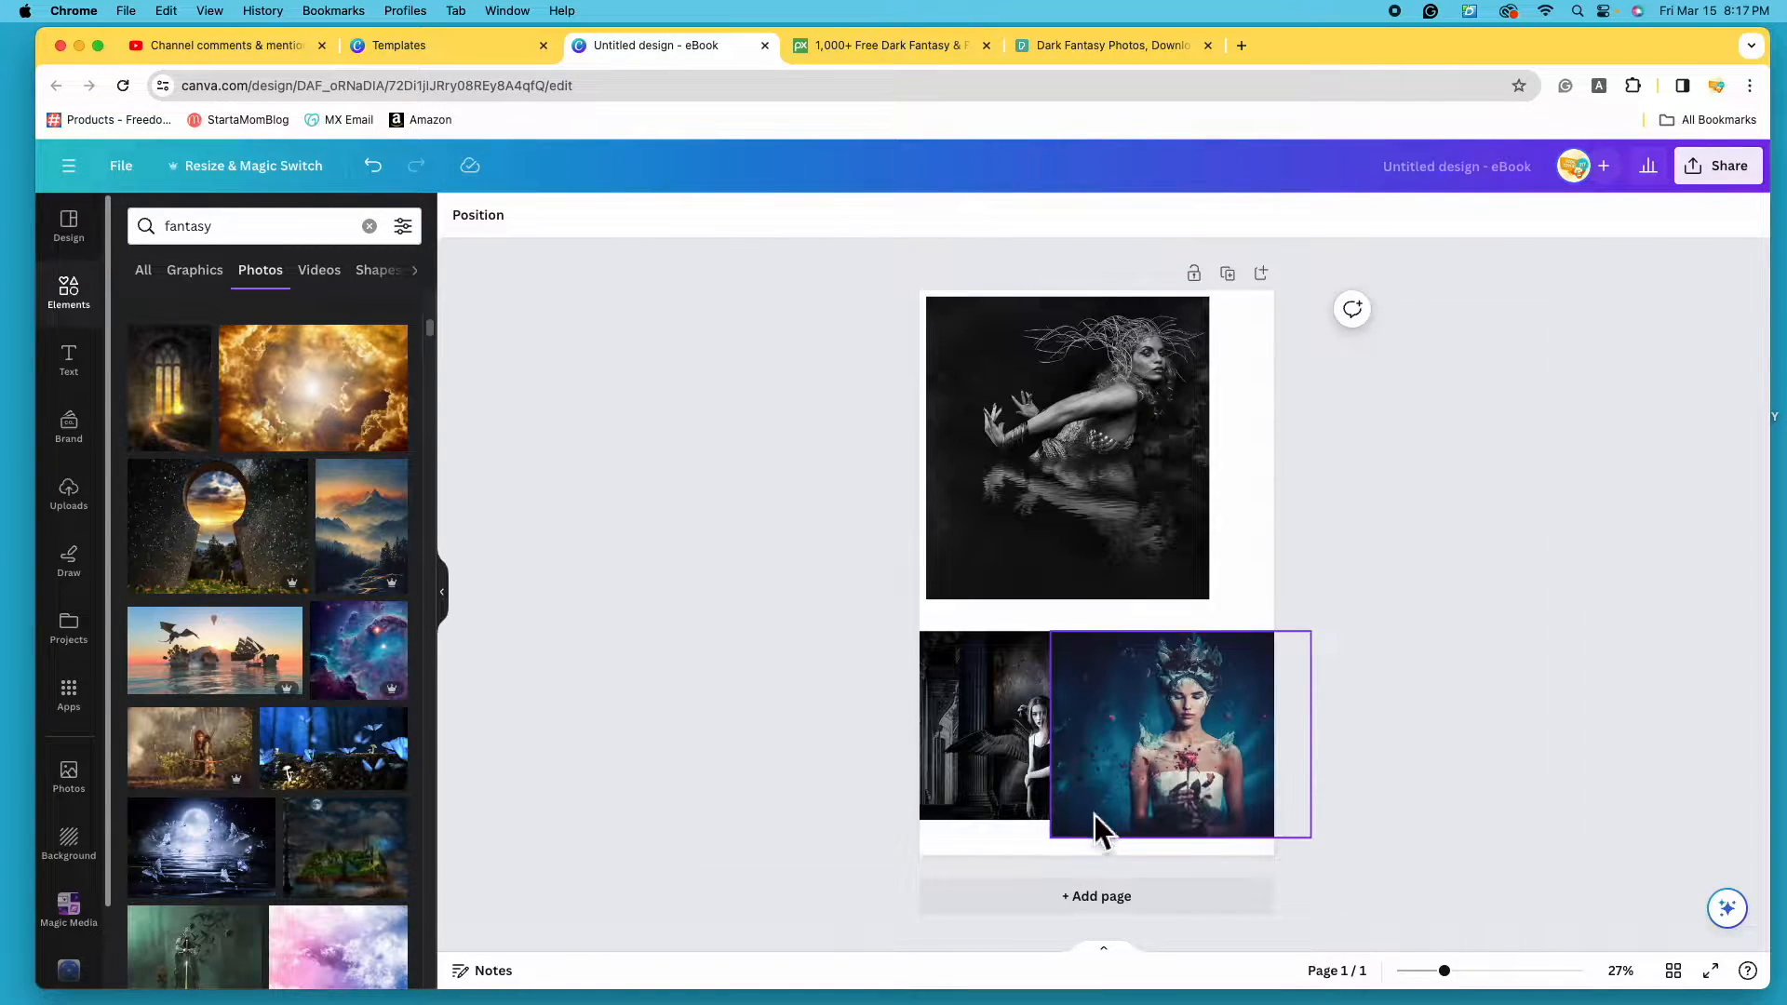
drag(1185, 745, 1028, 401)
drag(1164, 510, 1555, 897)
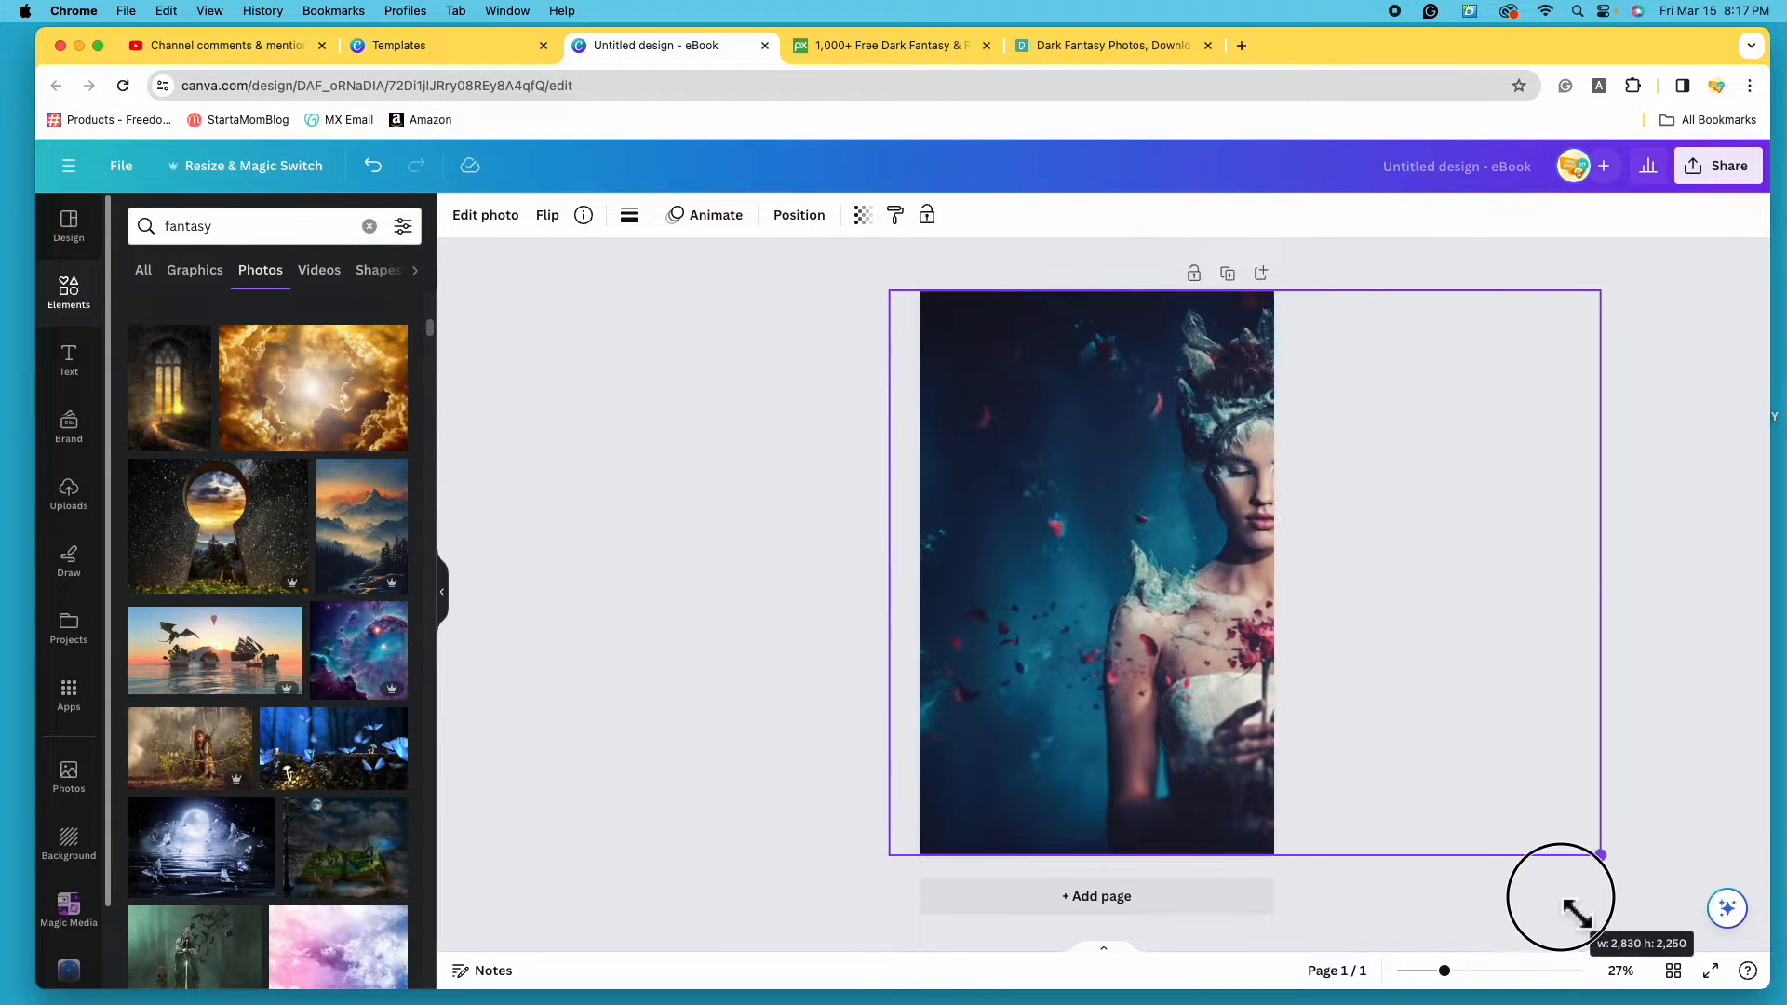
drag(1184, 685, 1024, 676)
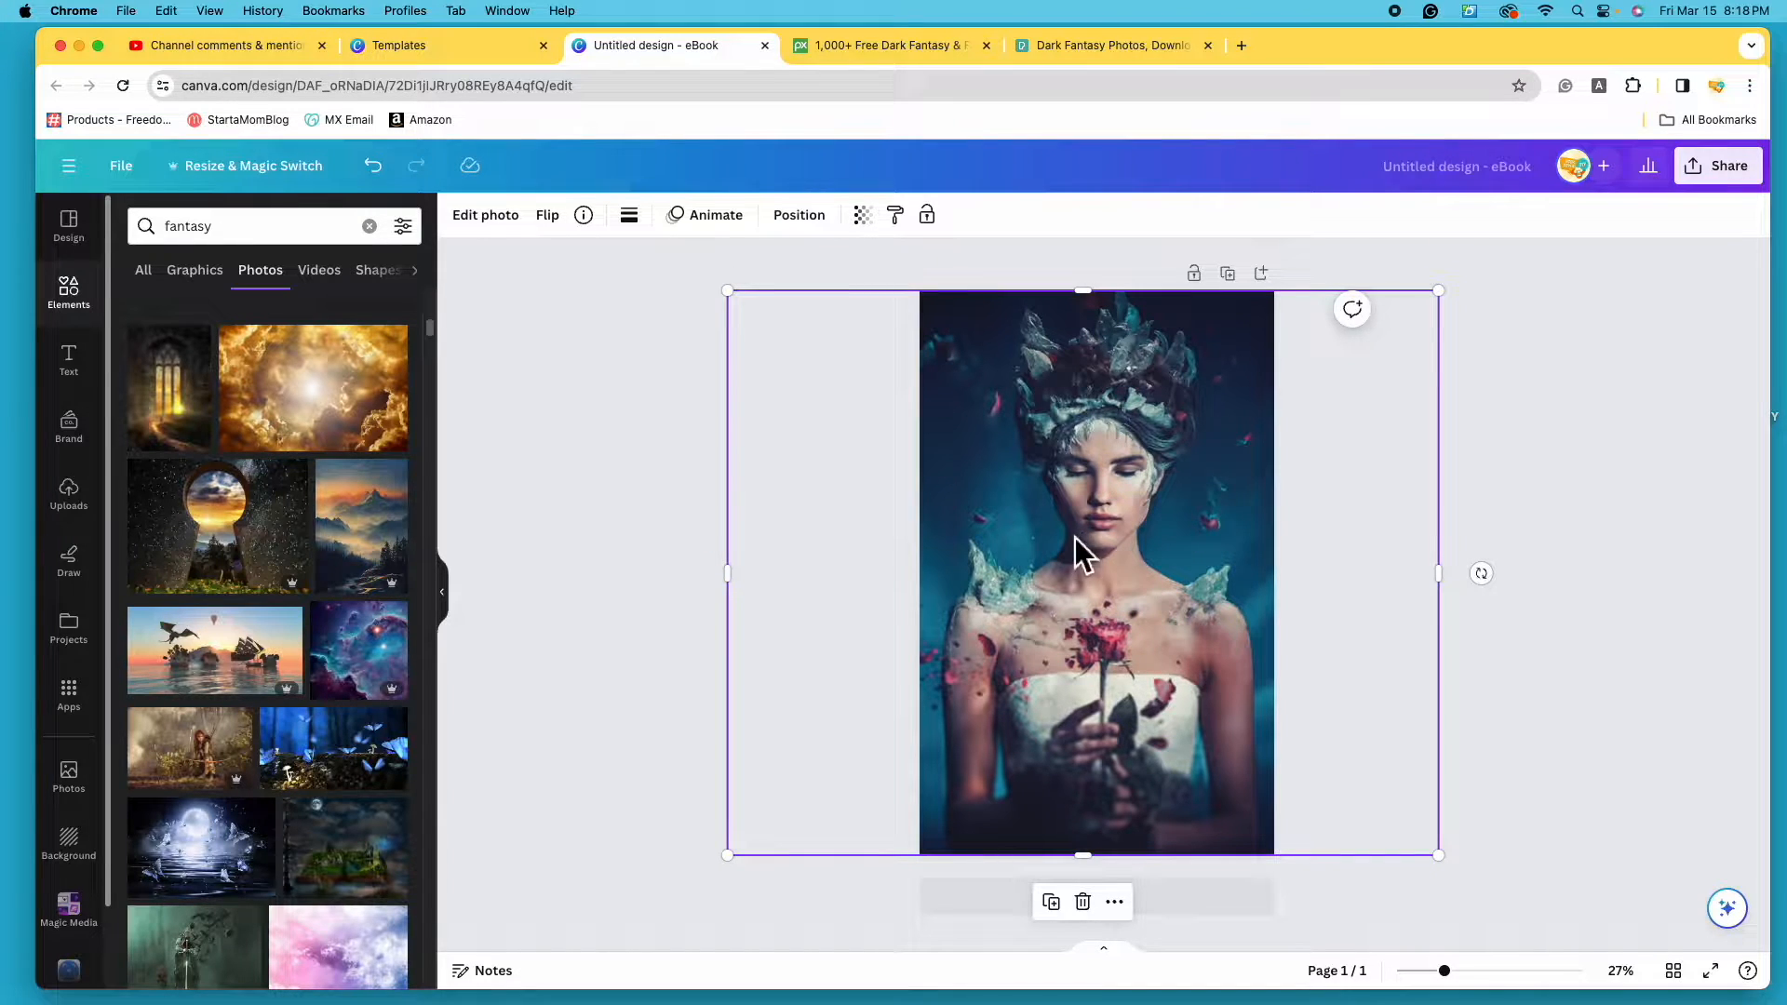
click(1084, 902)
click(1144, 486)
drag(1210, 600, 1516, 829)
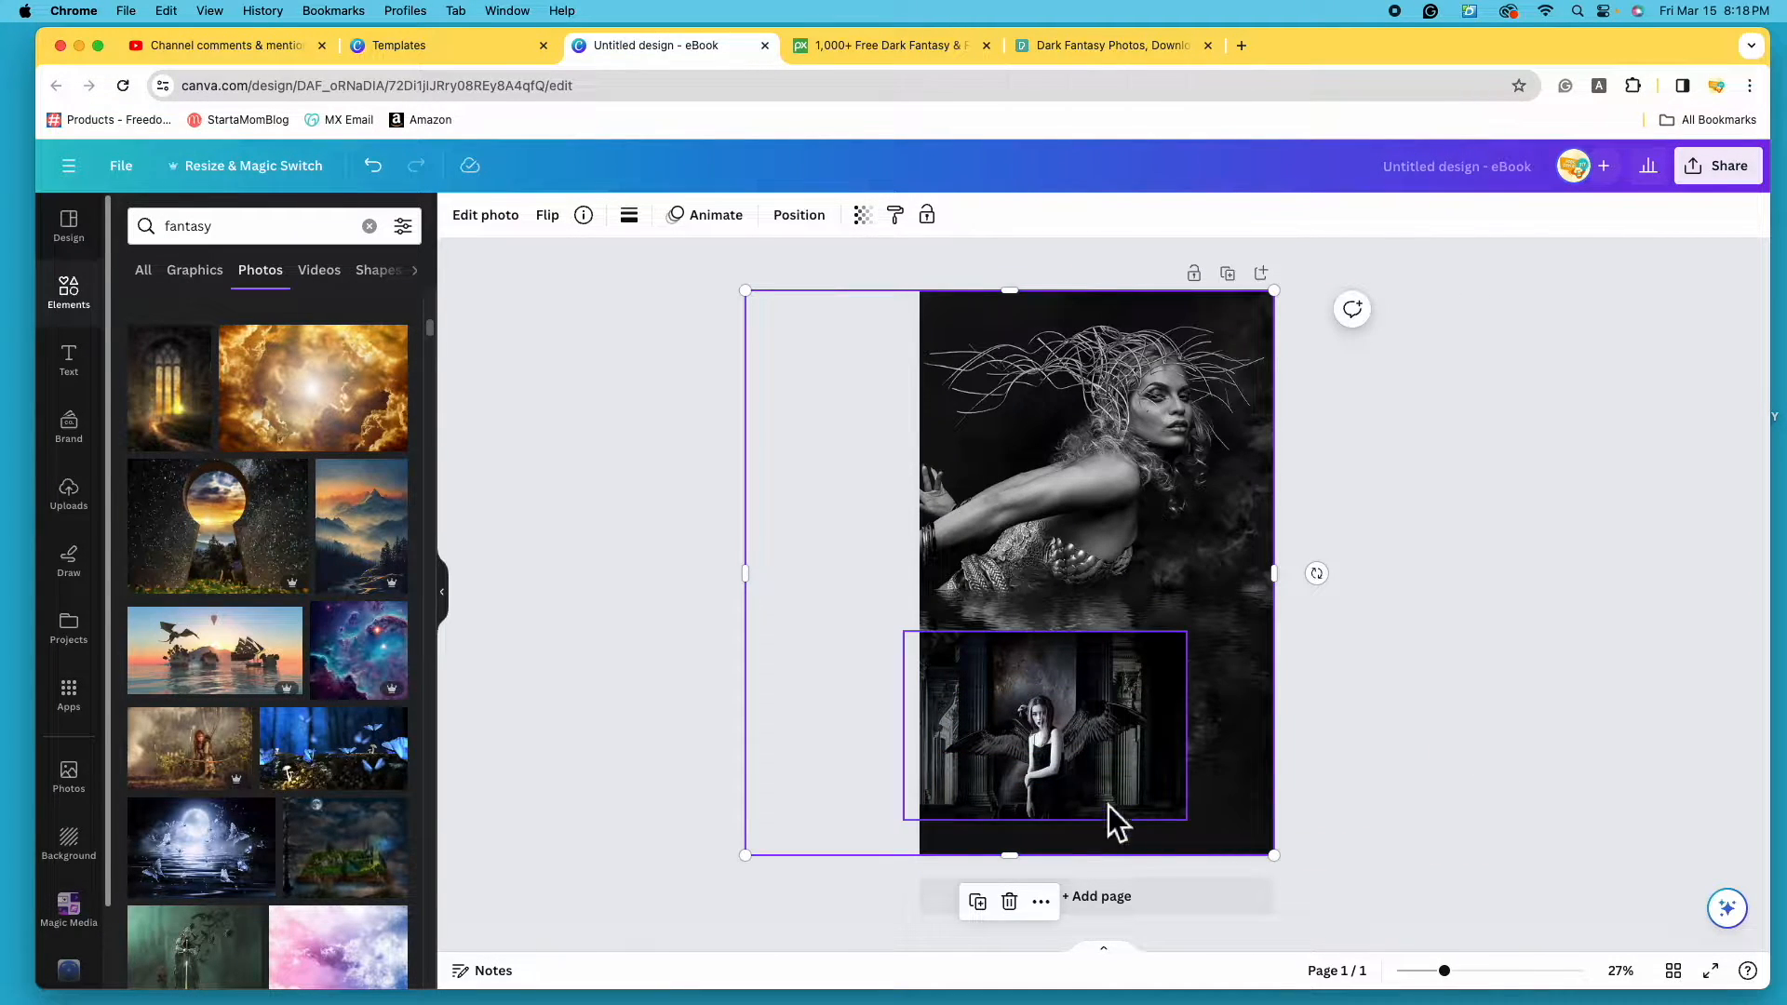
- Bring the black-and-white woman photo to the front in Layers and delete it
click(828, 242)
drag(359, 409, 355, 337)
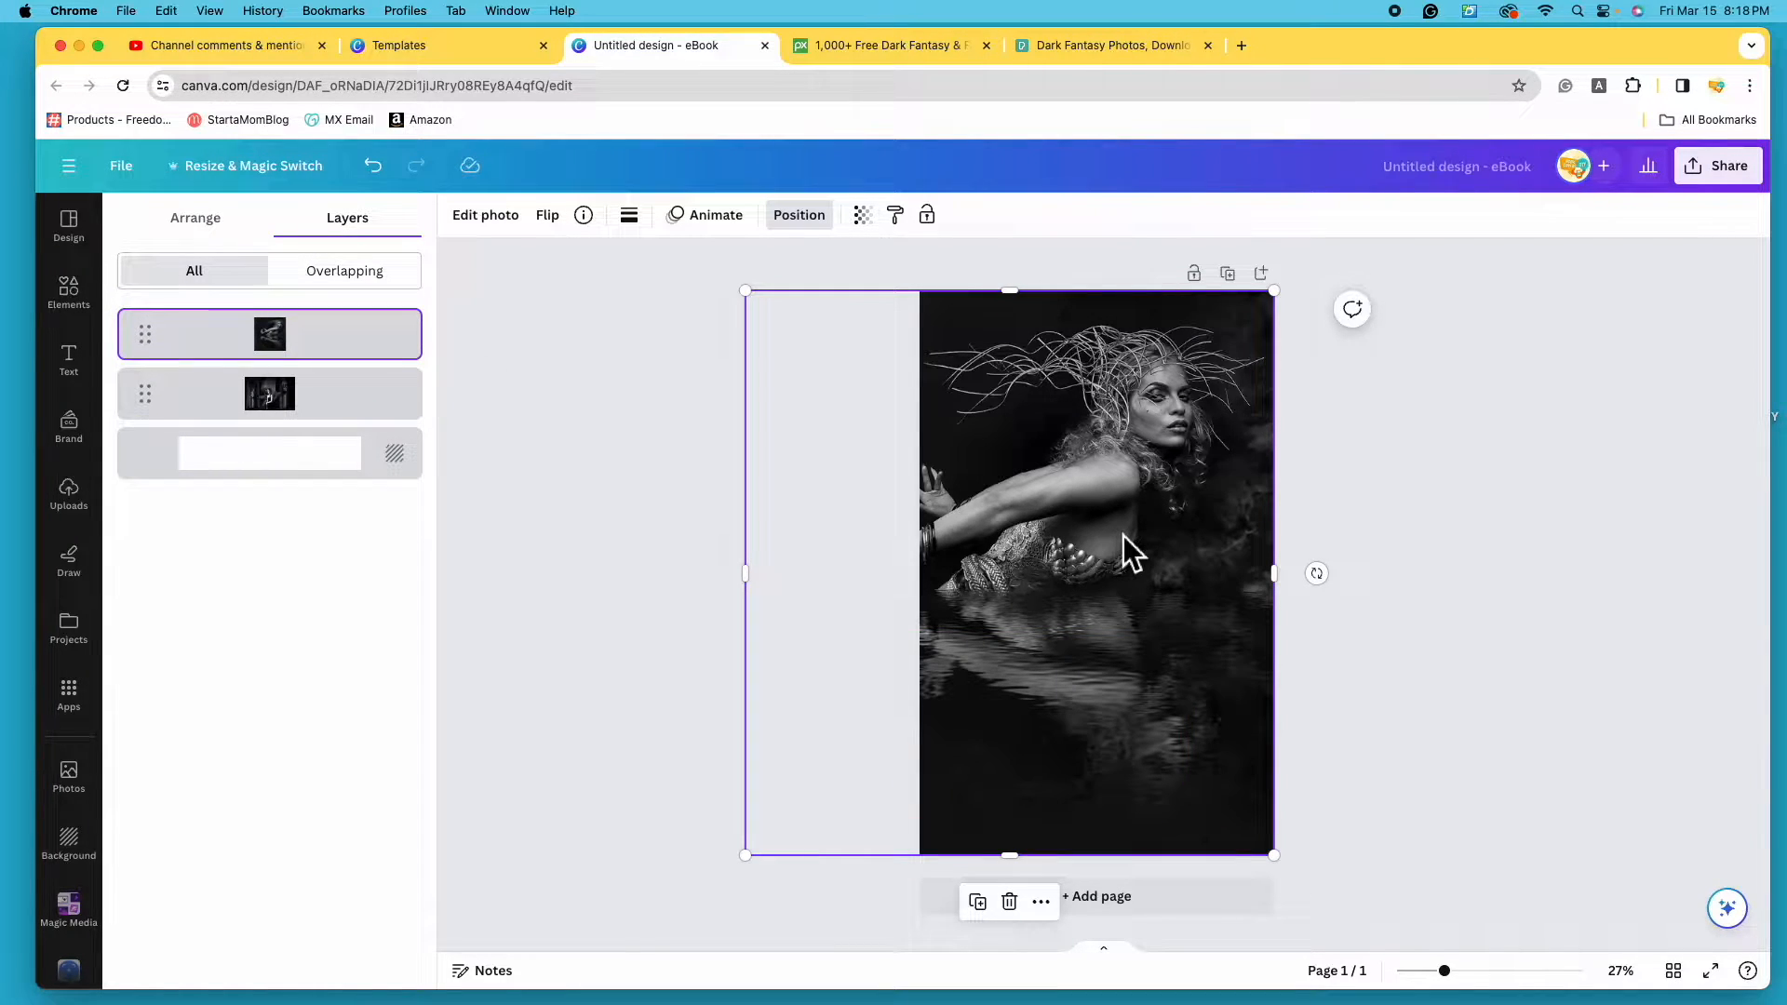
drag(1158, 657, 1196, 658)
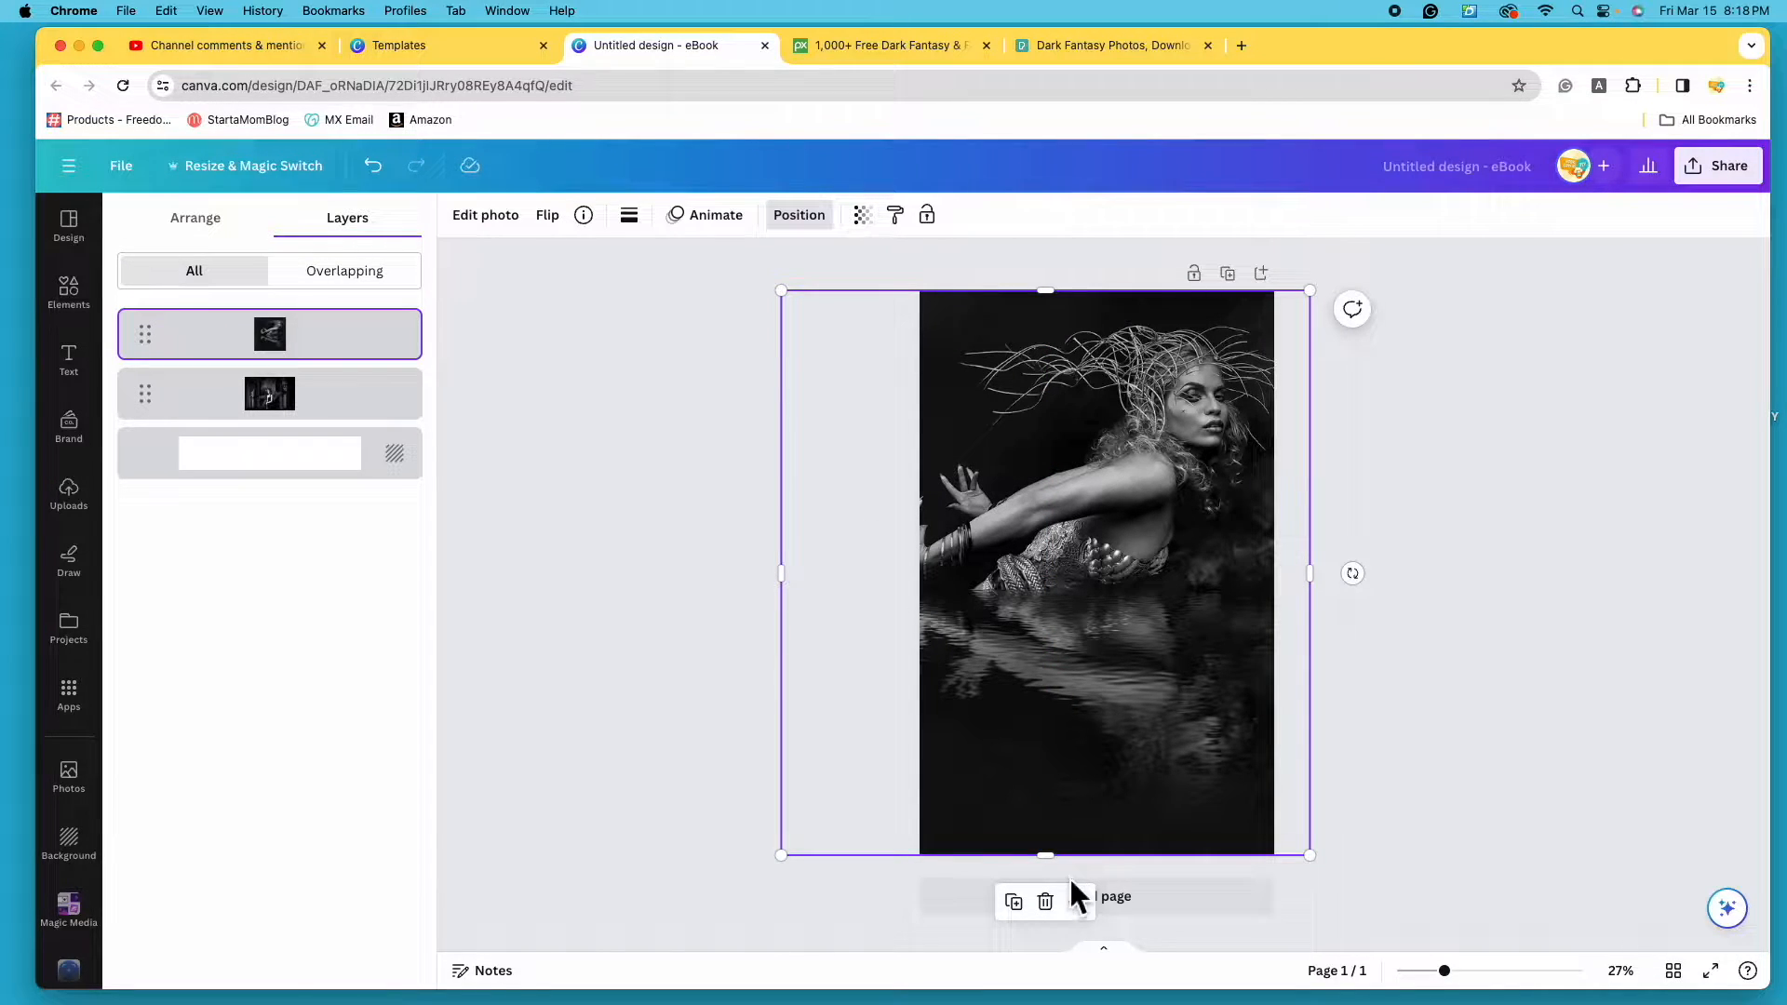
click(1046, 901)
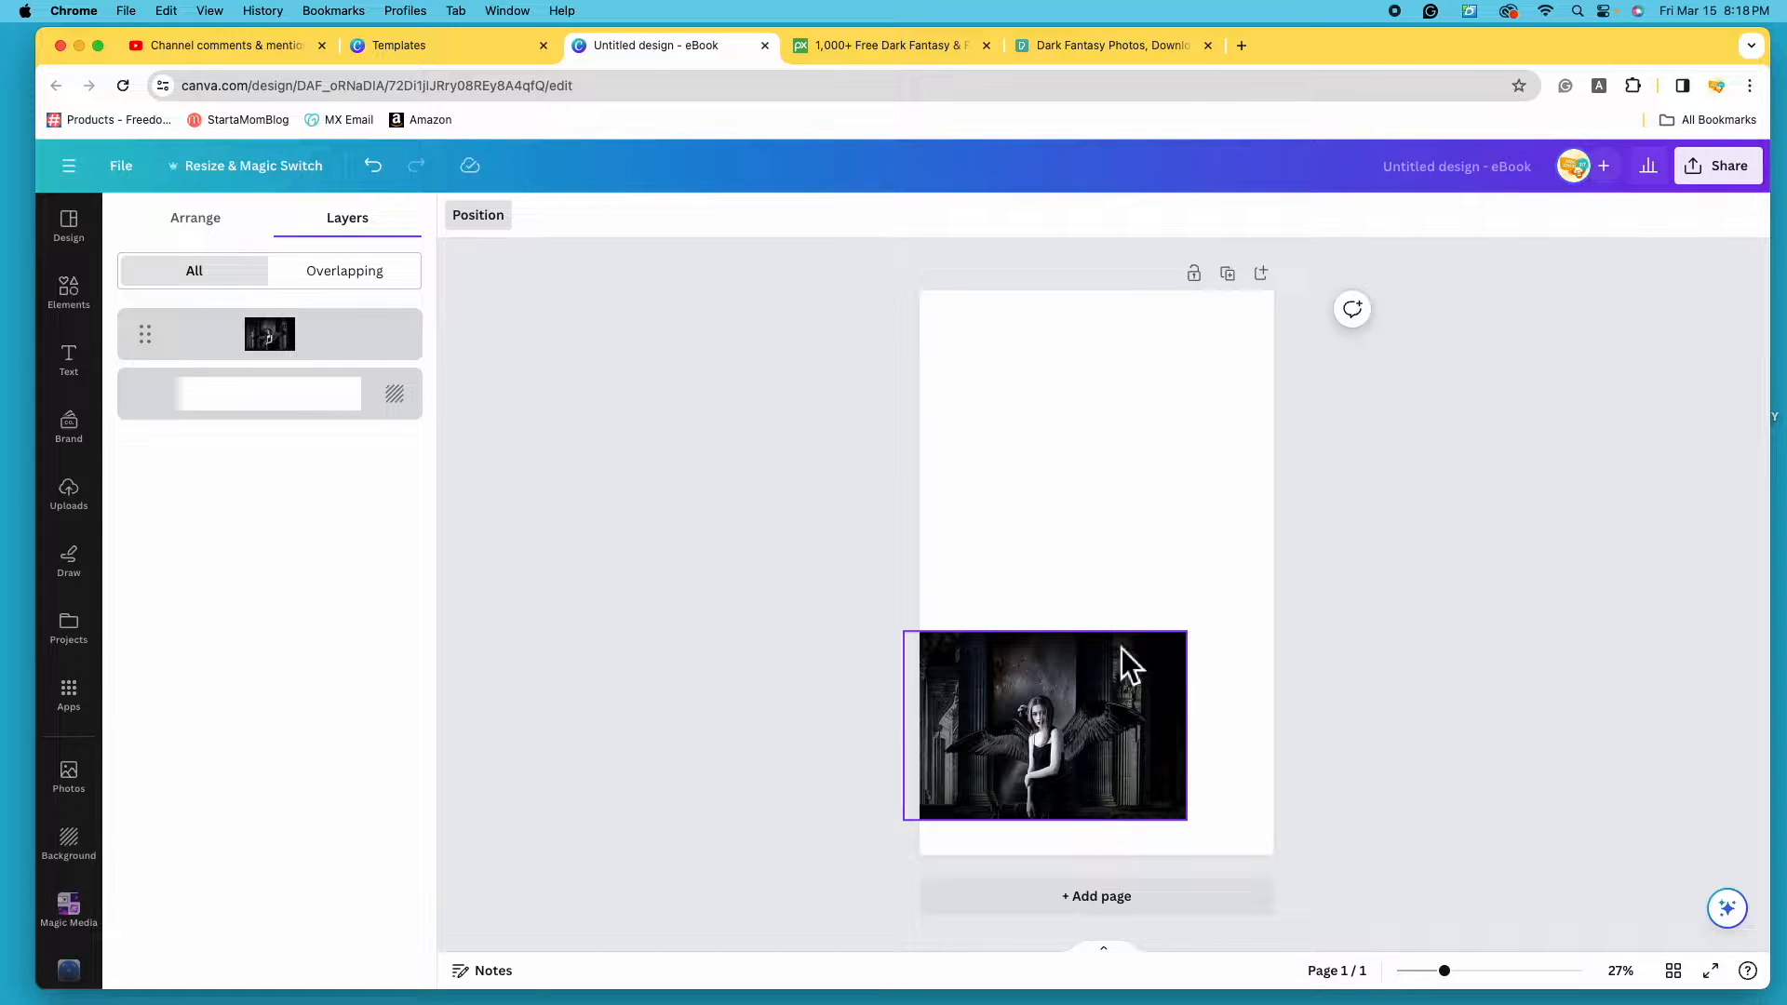
- Enlarge the winged angel photo until it covers the full page height
click(1096, 708)
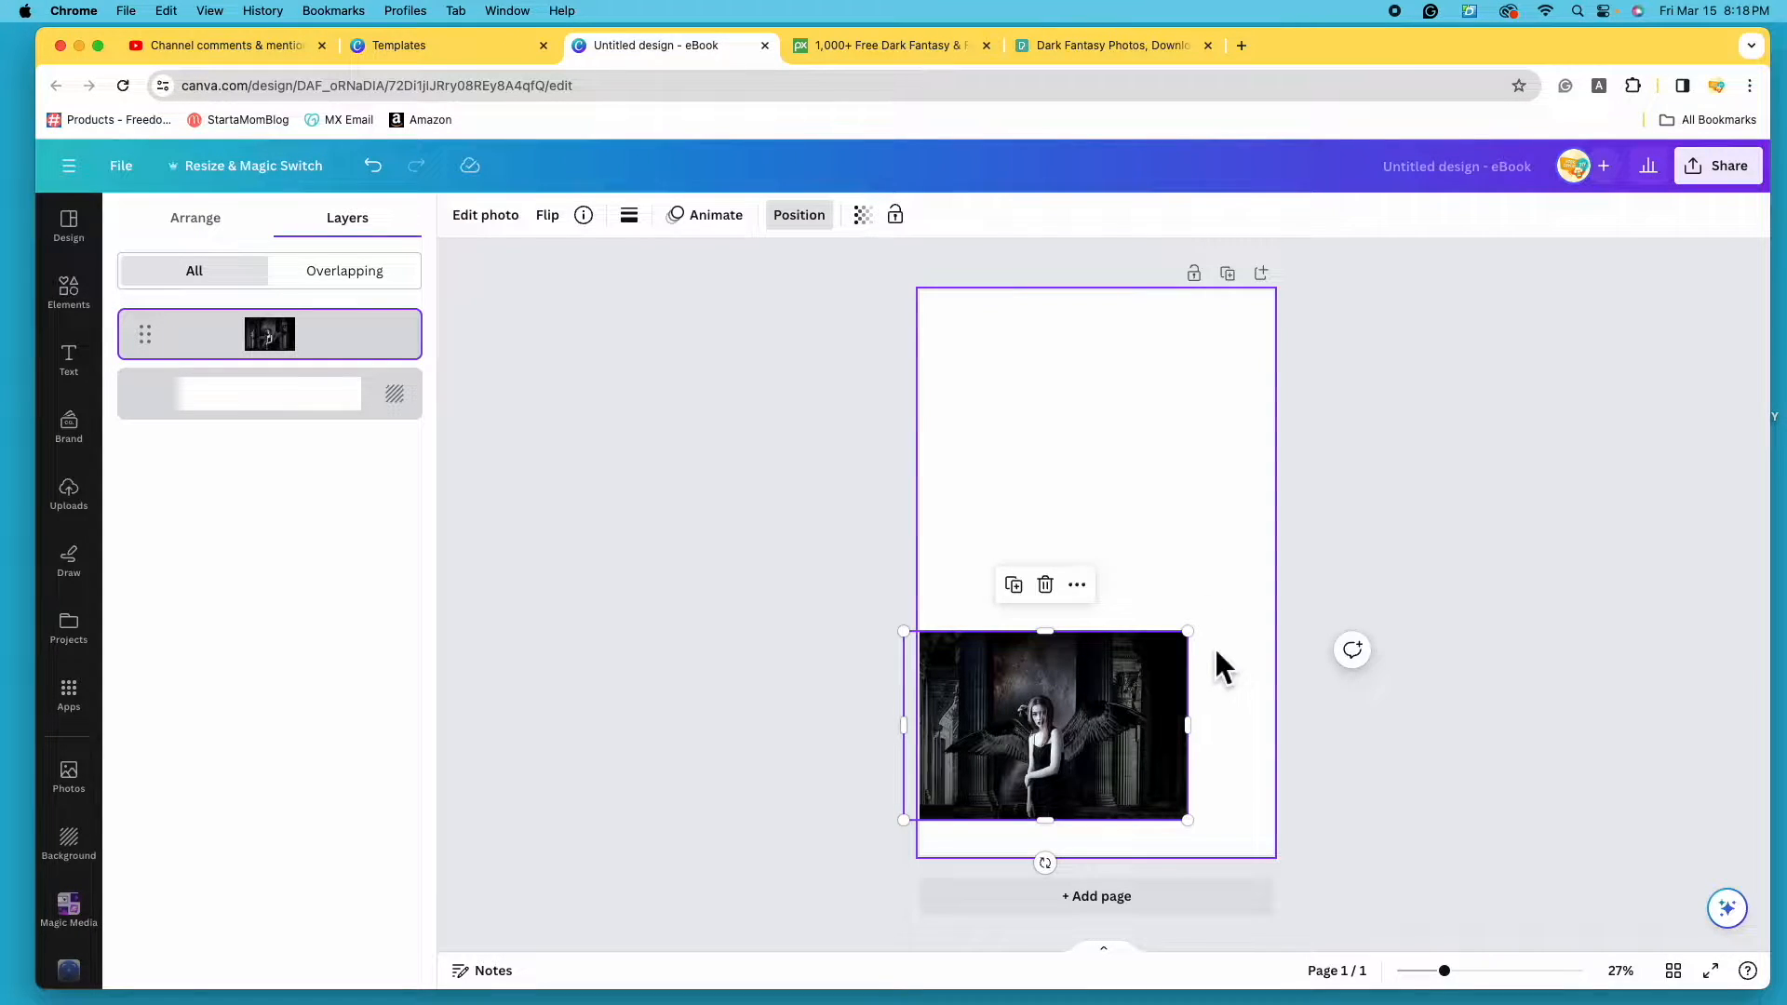
drag(1189, 632, 1617, 469)
drag(917, 406, 784, 289)
drag(763, 820, 709, 855)
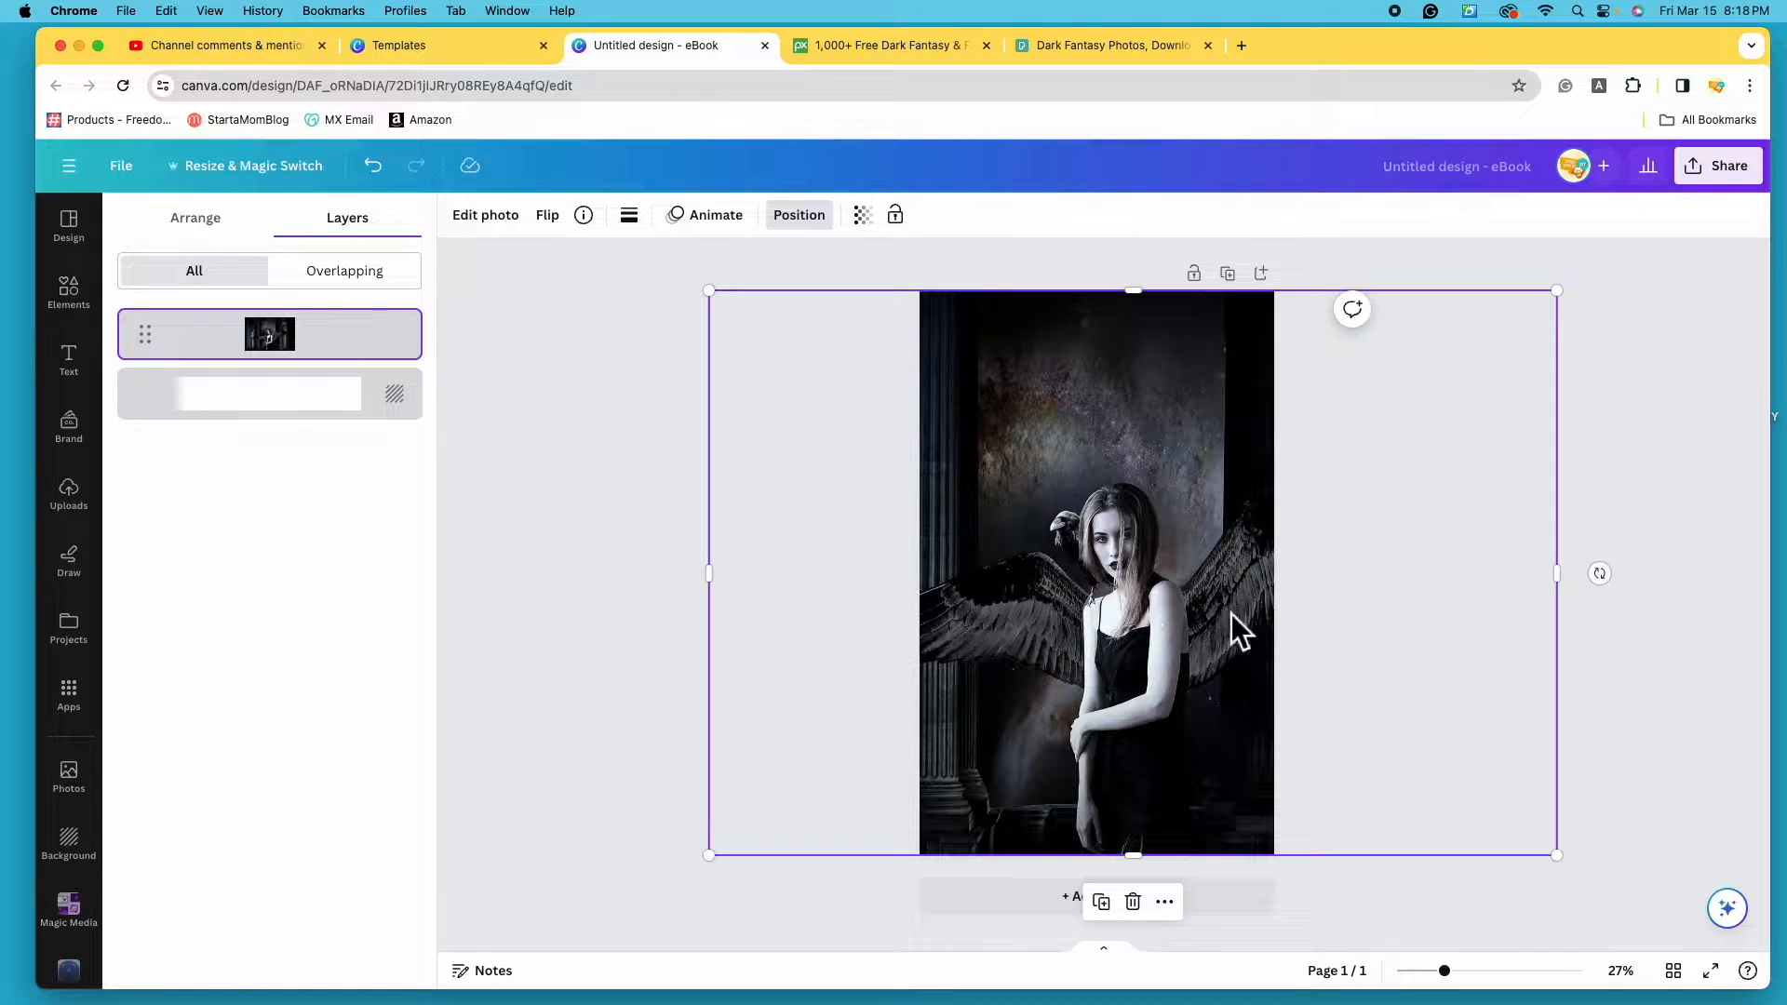
drag(1125, 658, 1098, 646)
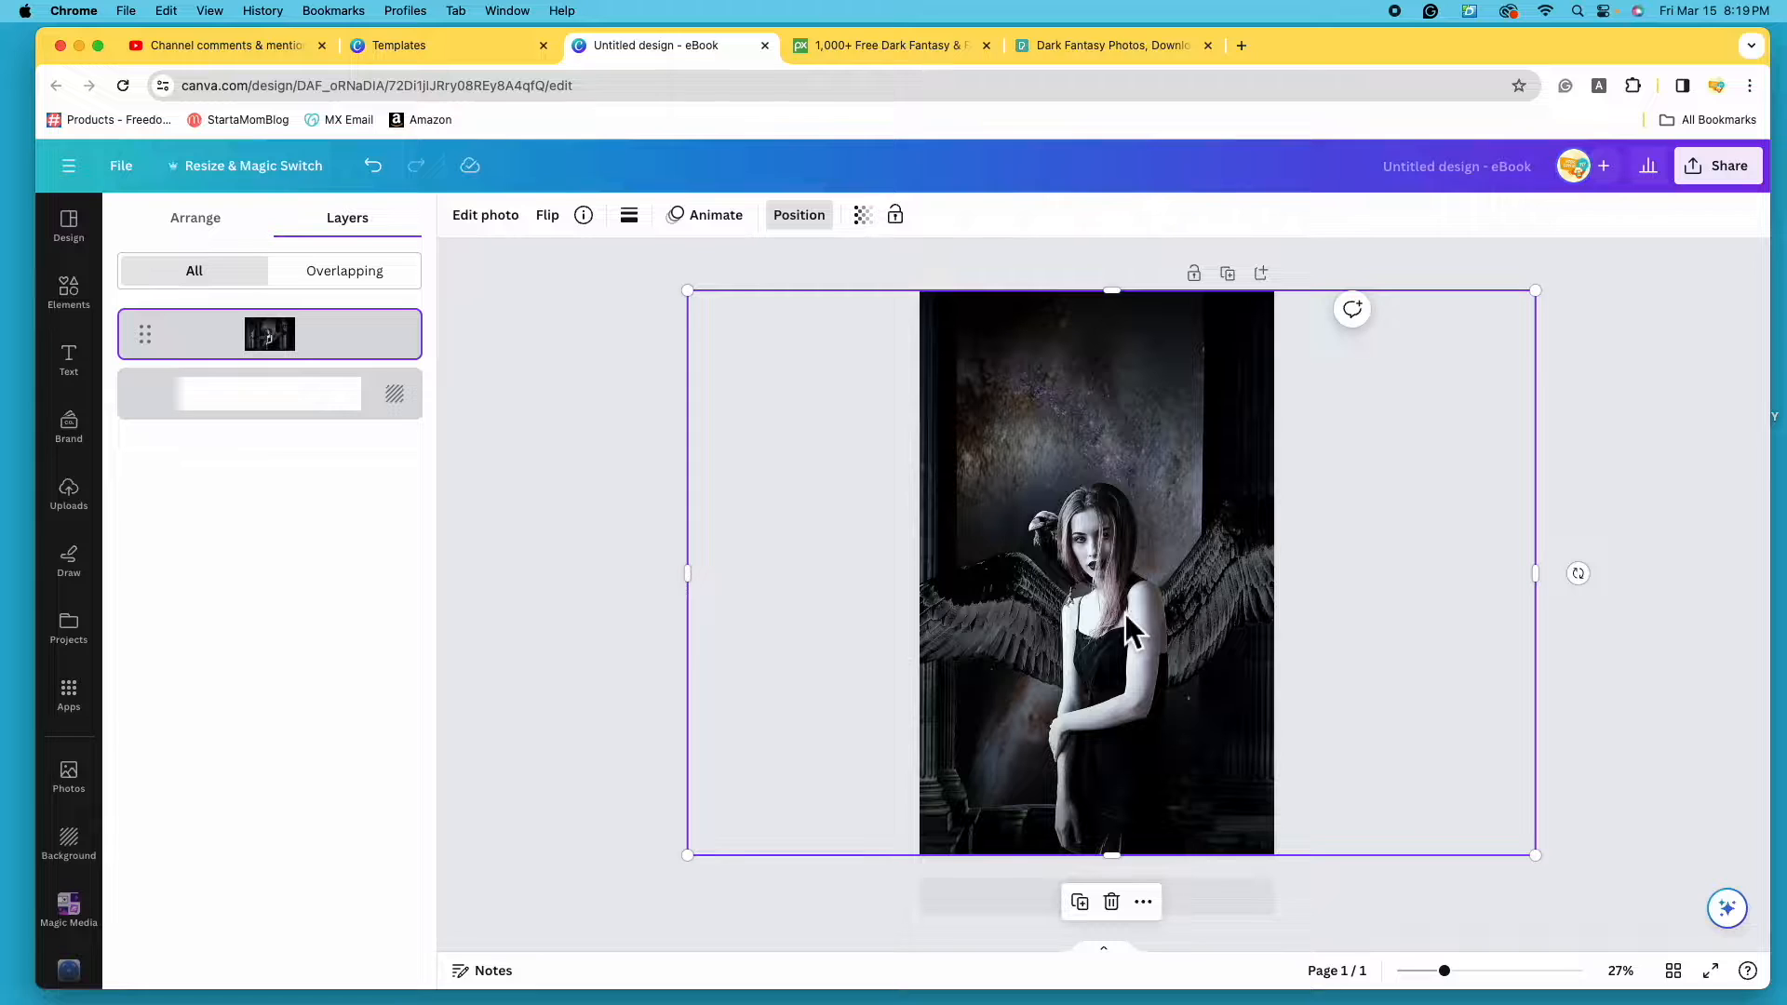
click(1650, 697)
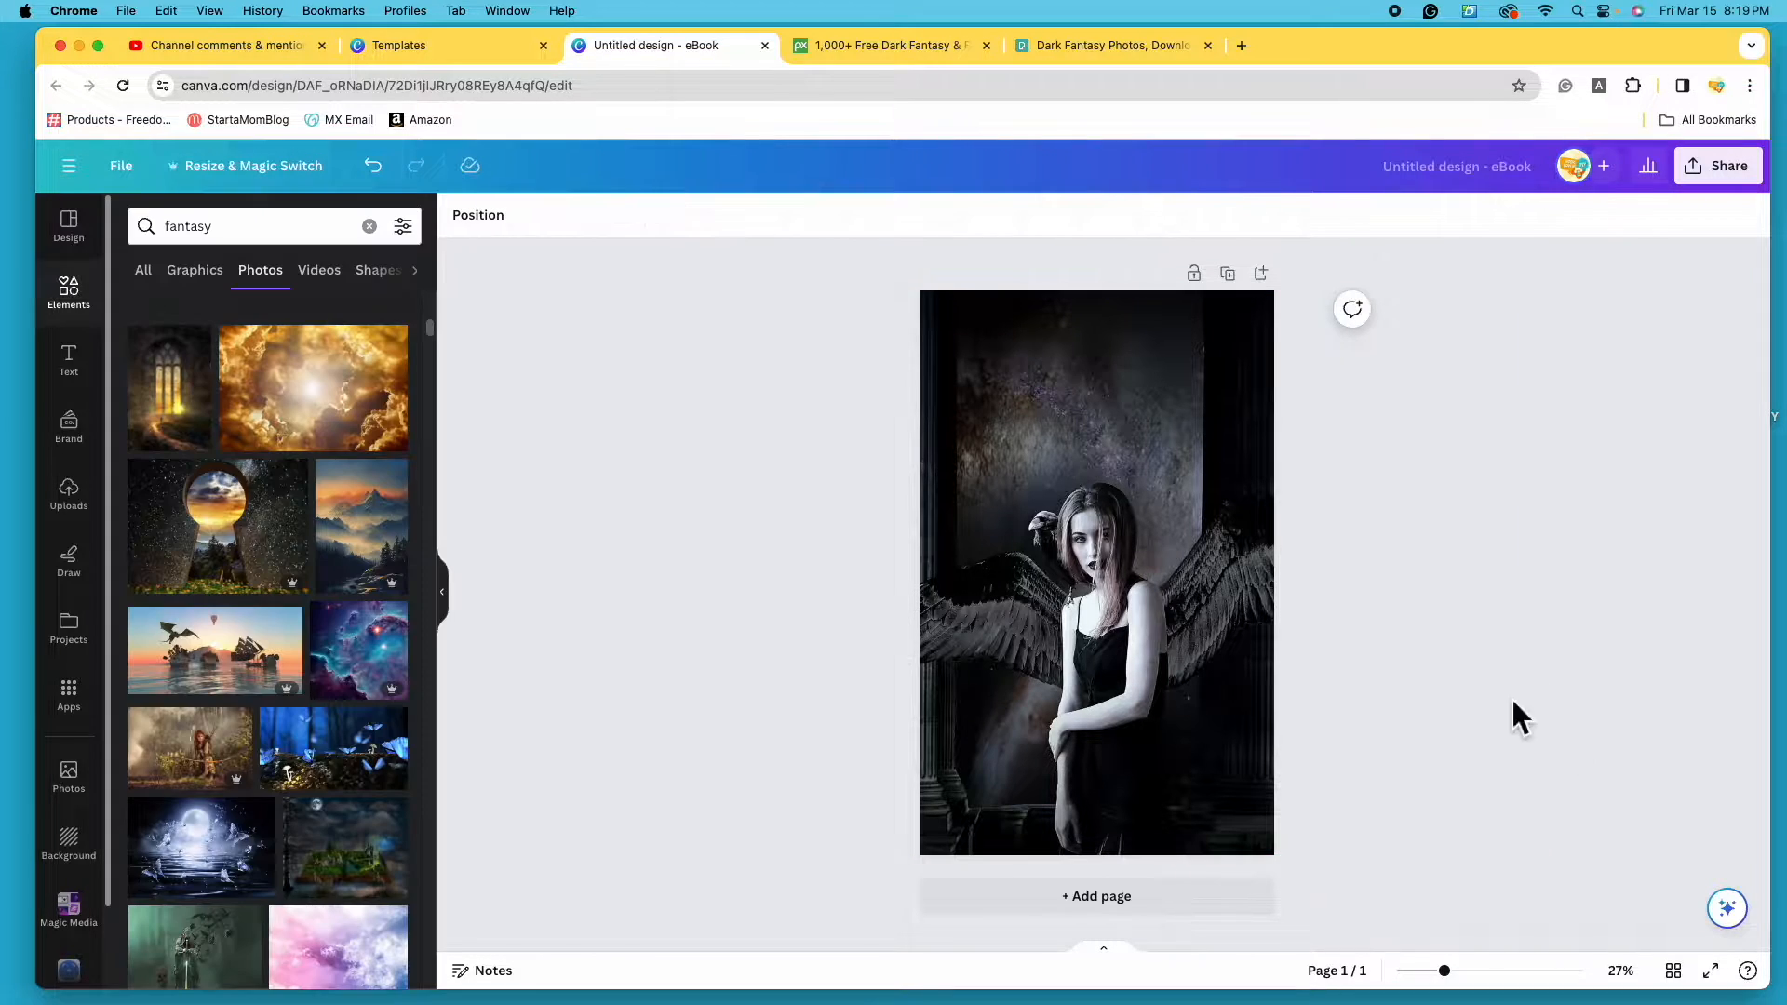
- Shift the angel photo right and back left to re-centre her, leaving it selected
click(1111, 629)
drag(1111, 629, 1175, 639)
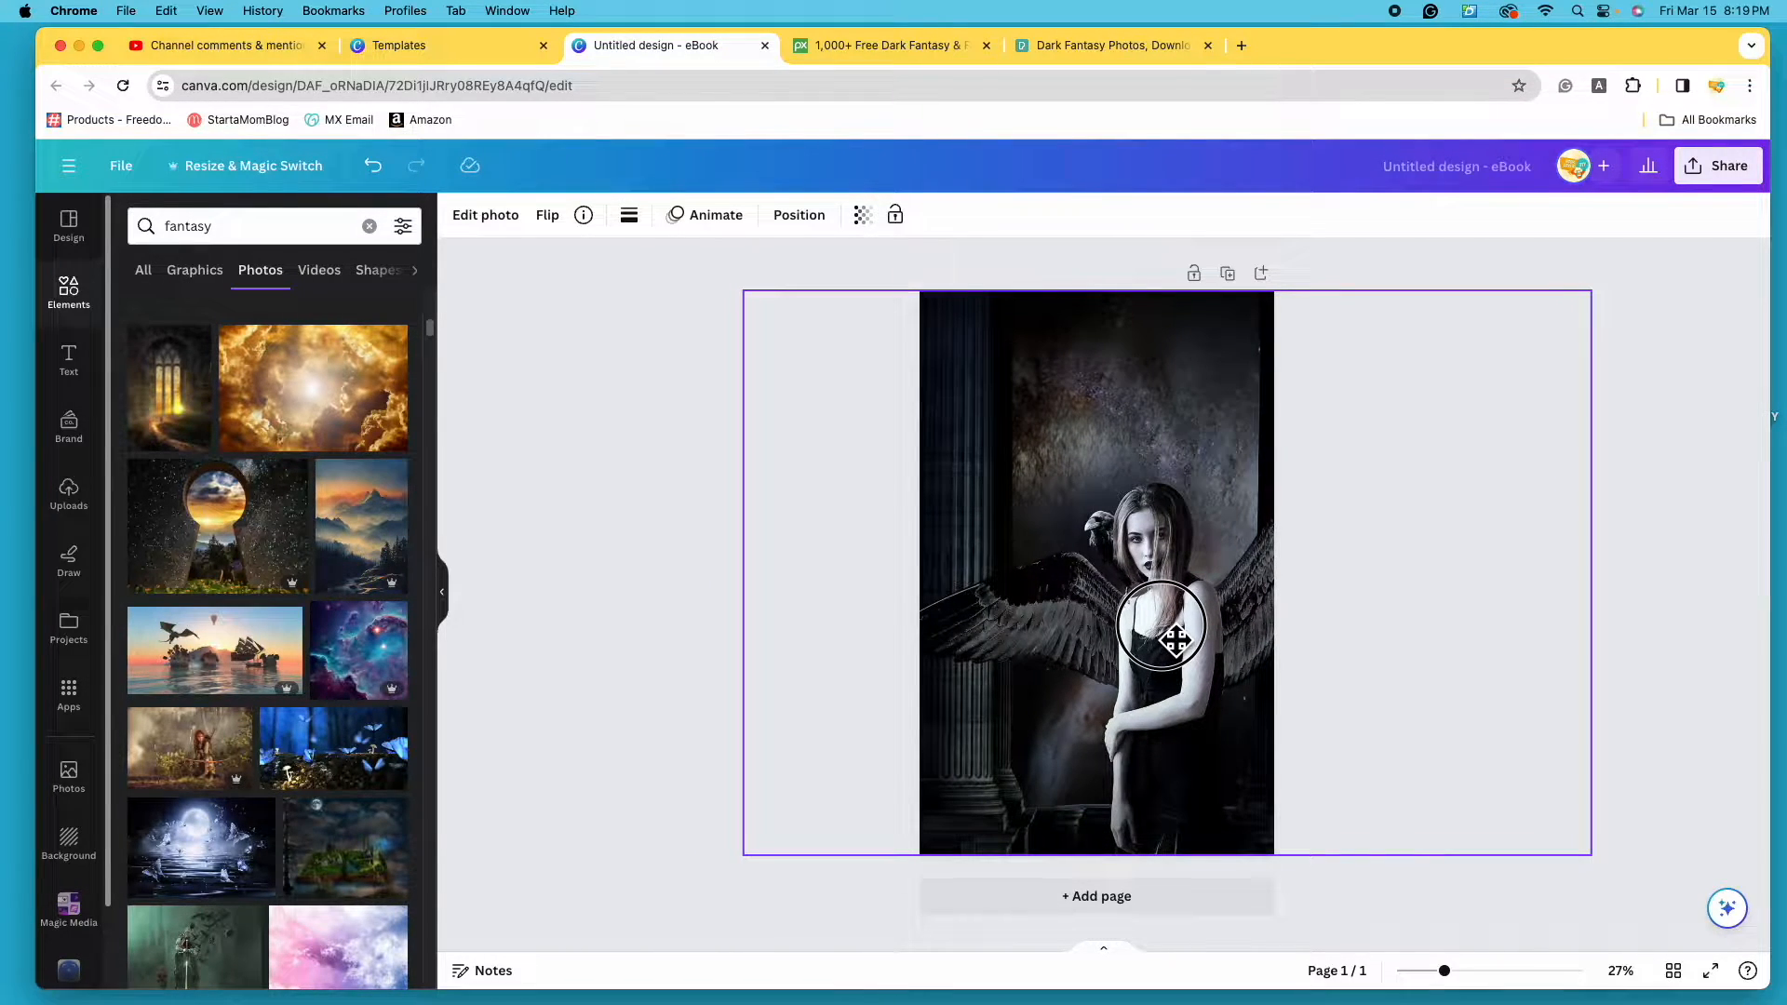
drag(1174, 638, 1175, 637)
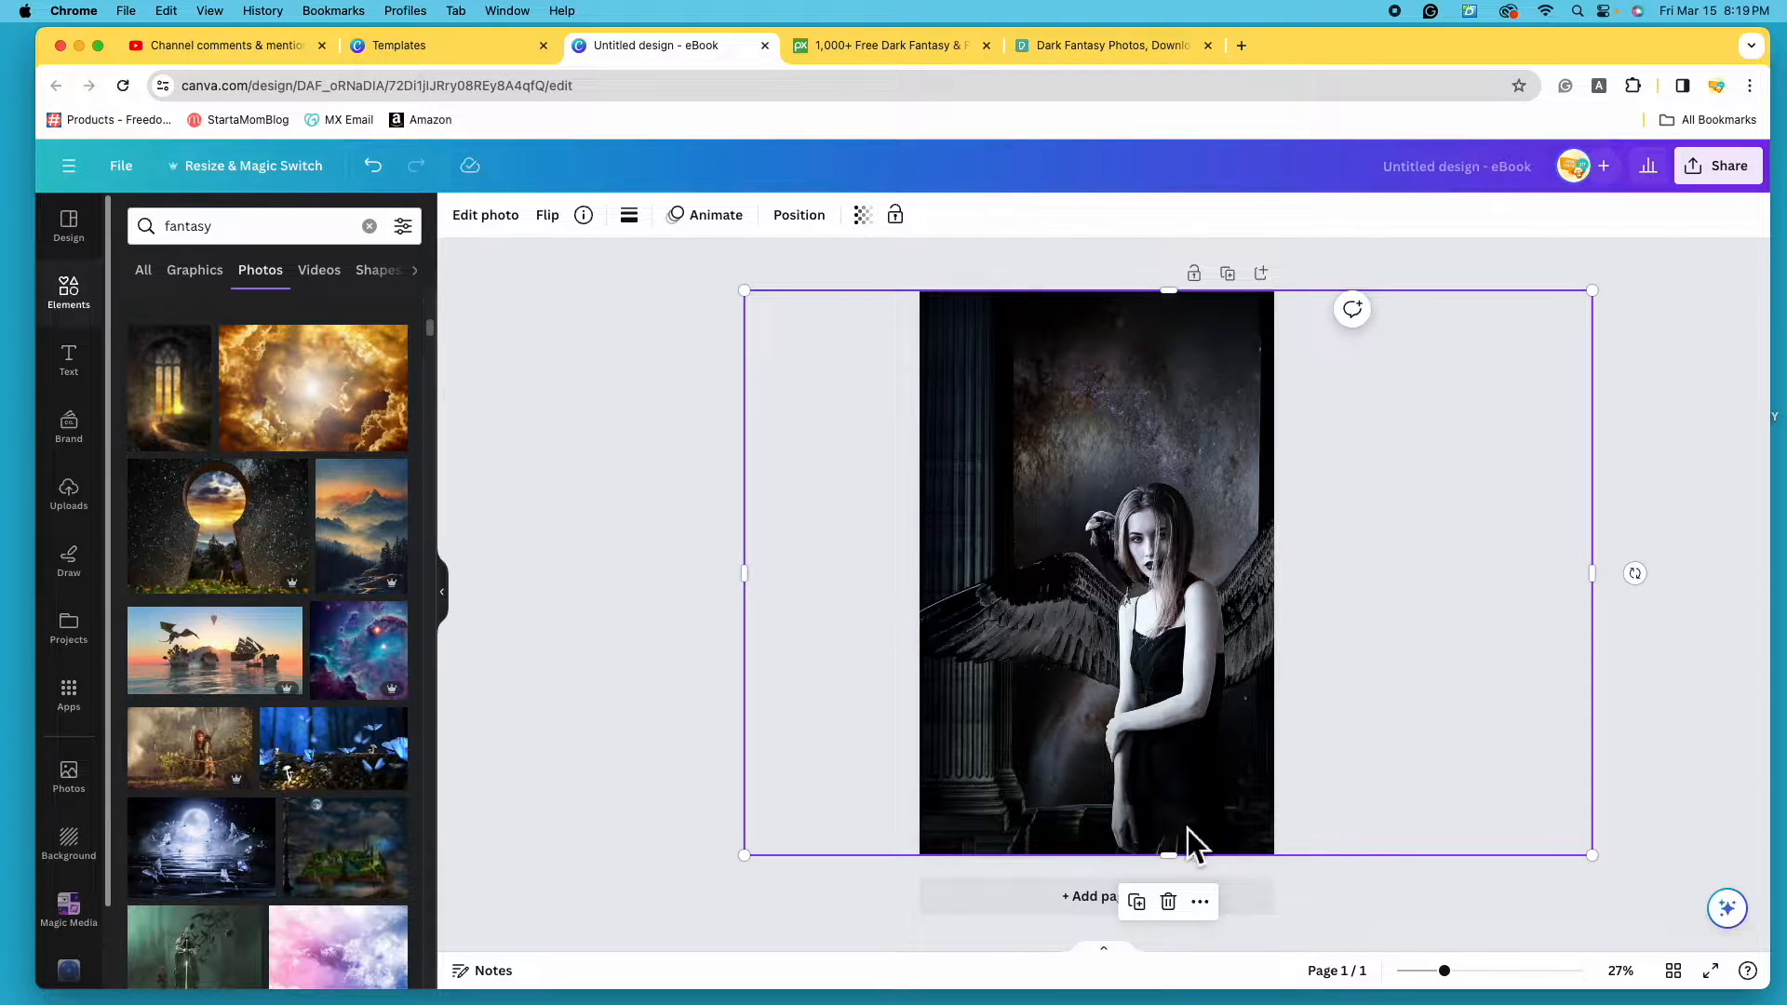
click(1173, 641)
drag(1176, 642, 1102, 643)
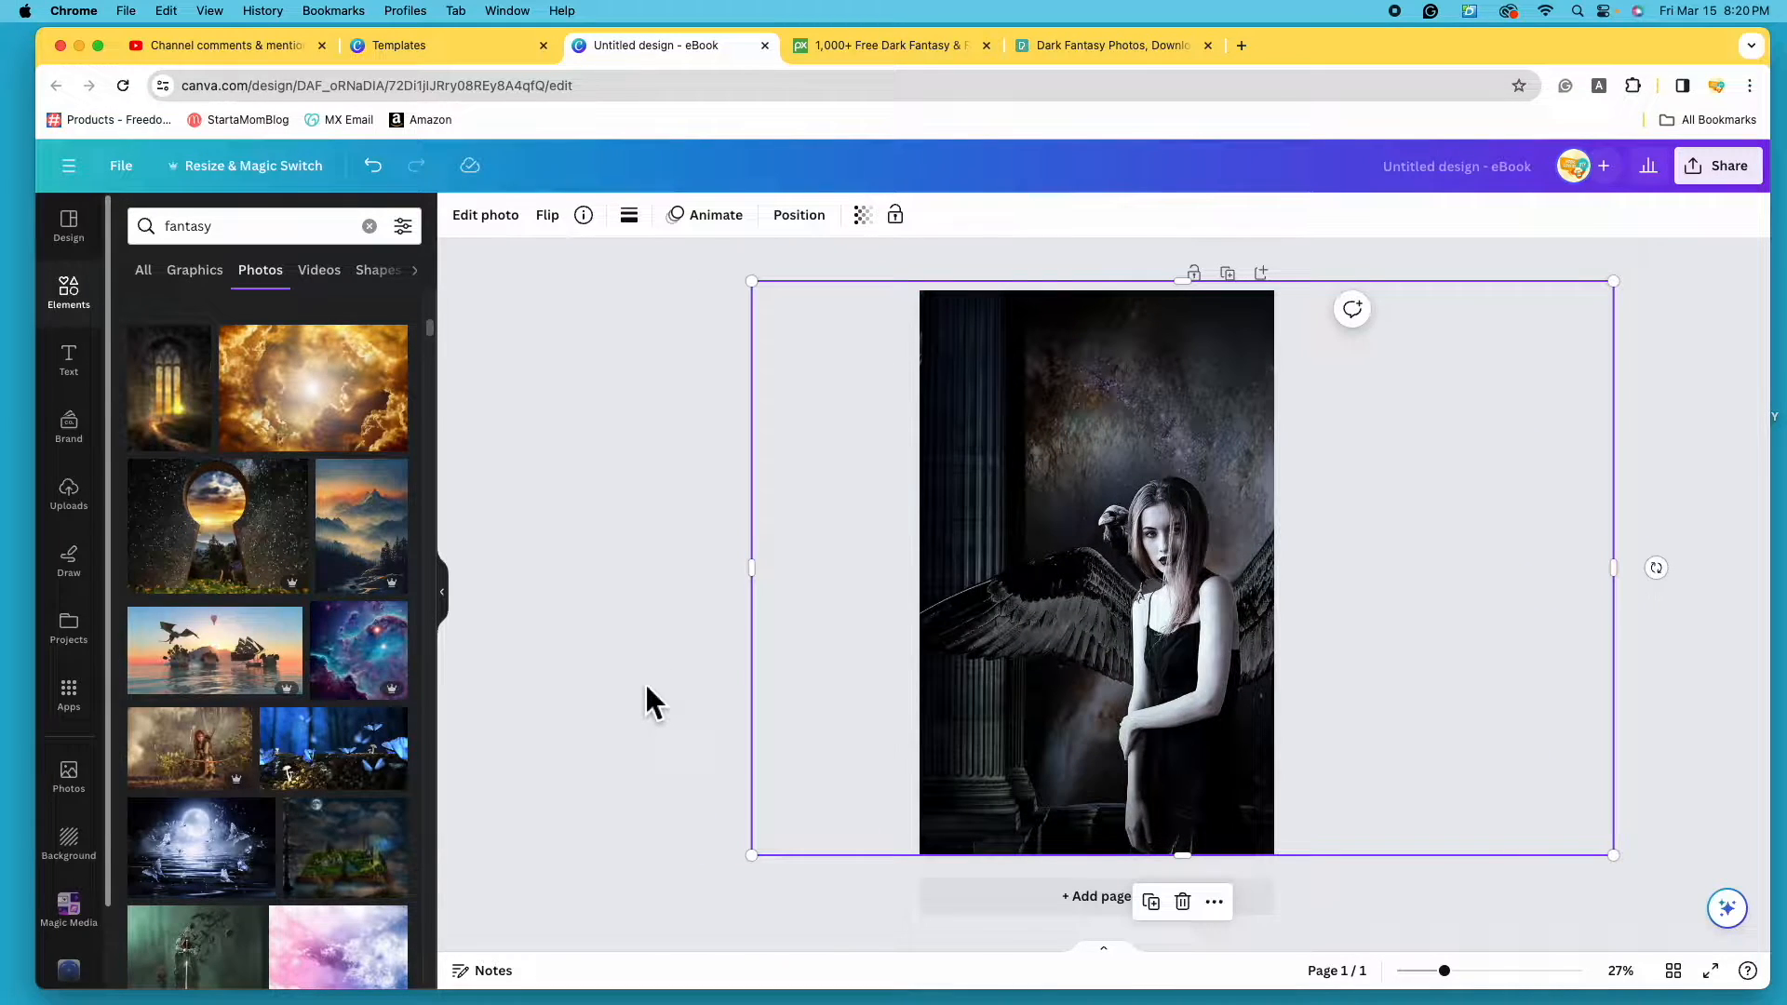
click(647, 689)
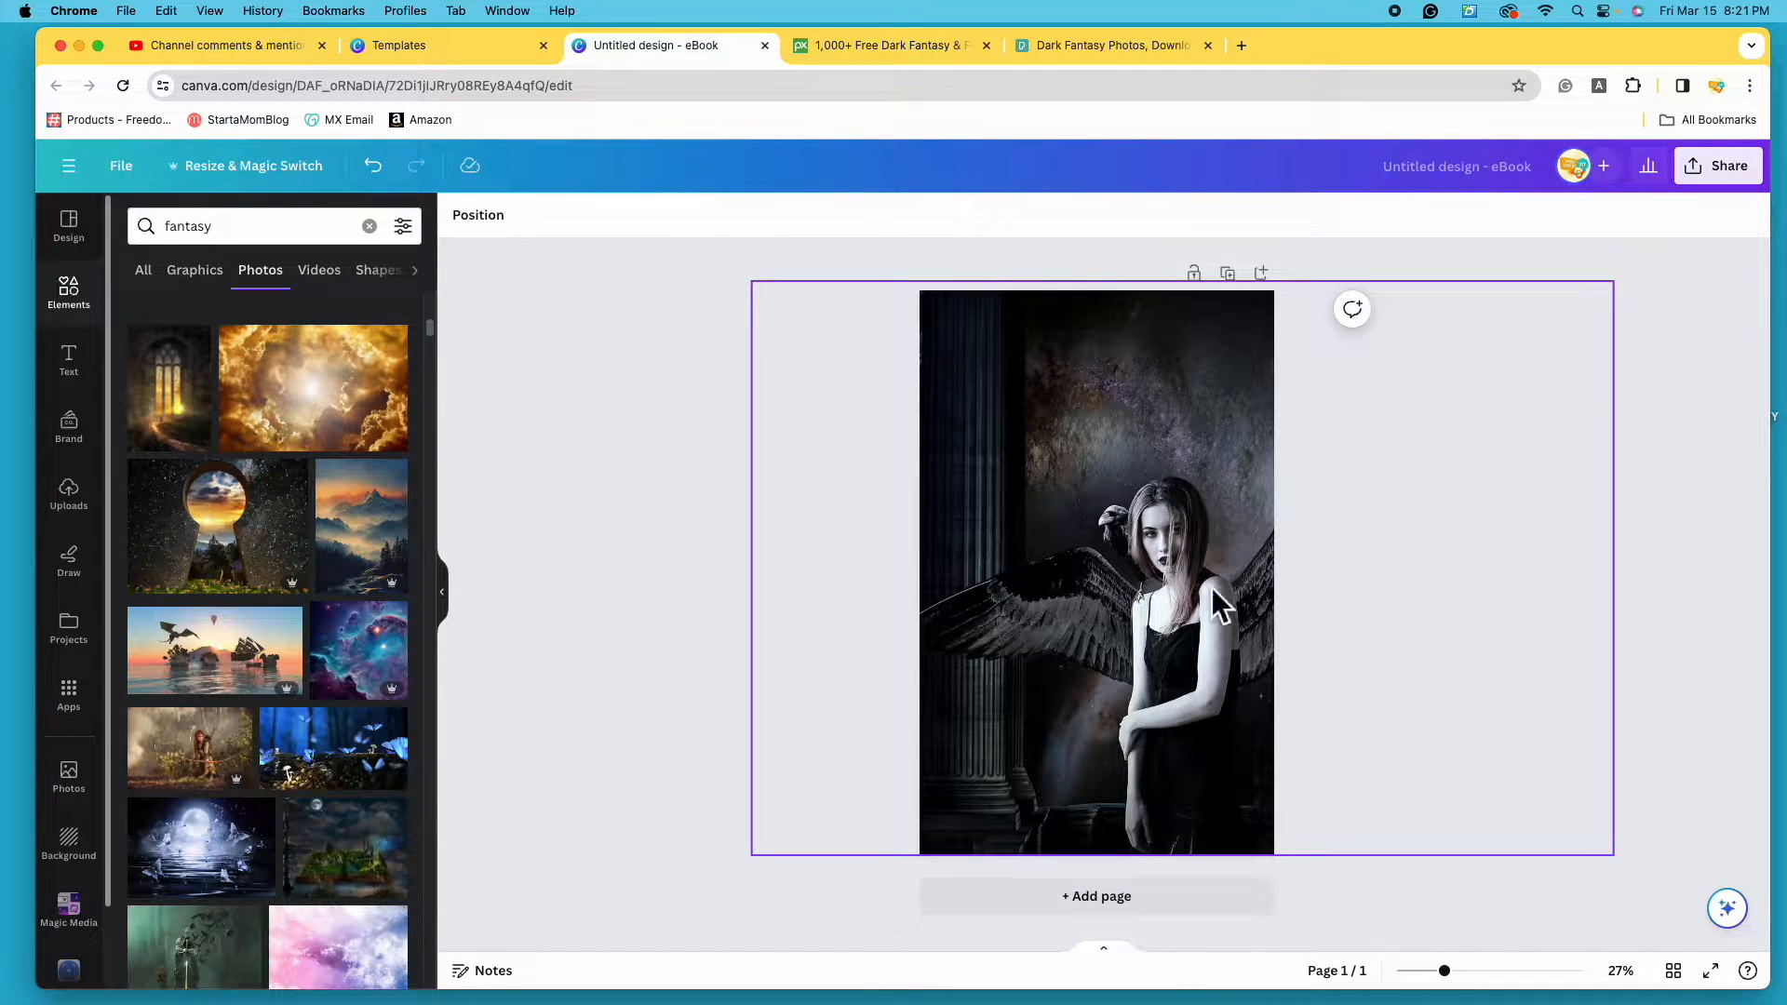
click(1119, 607)
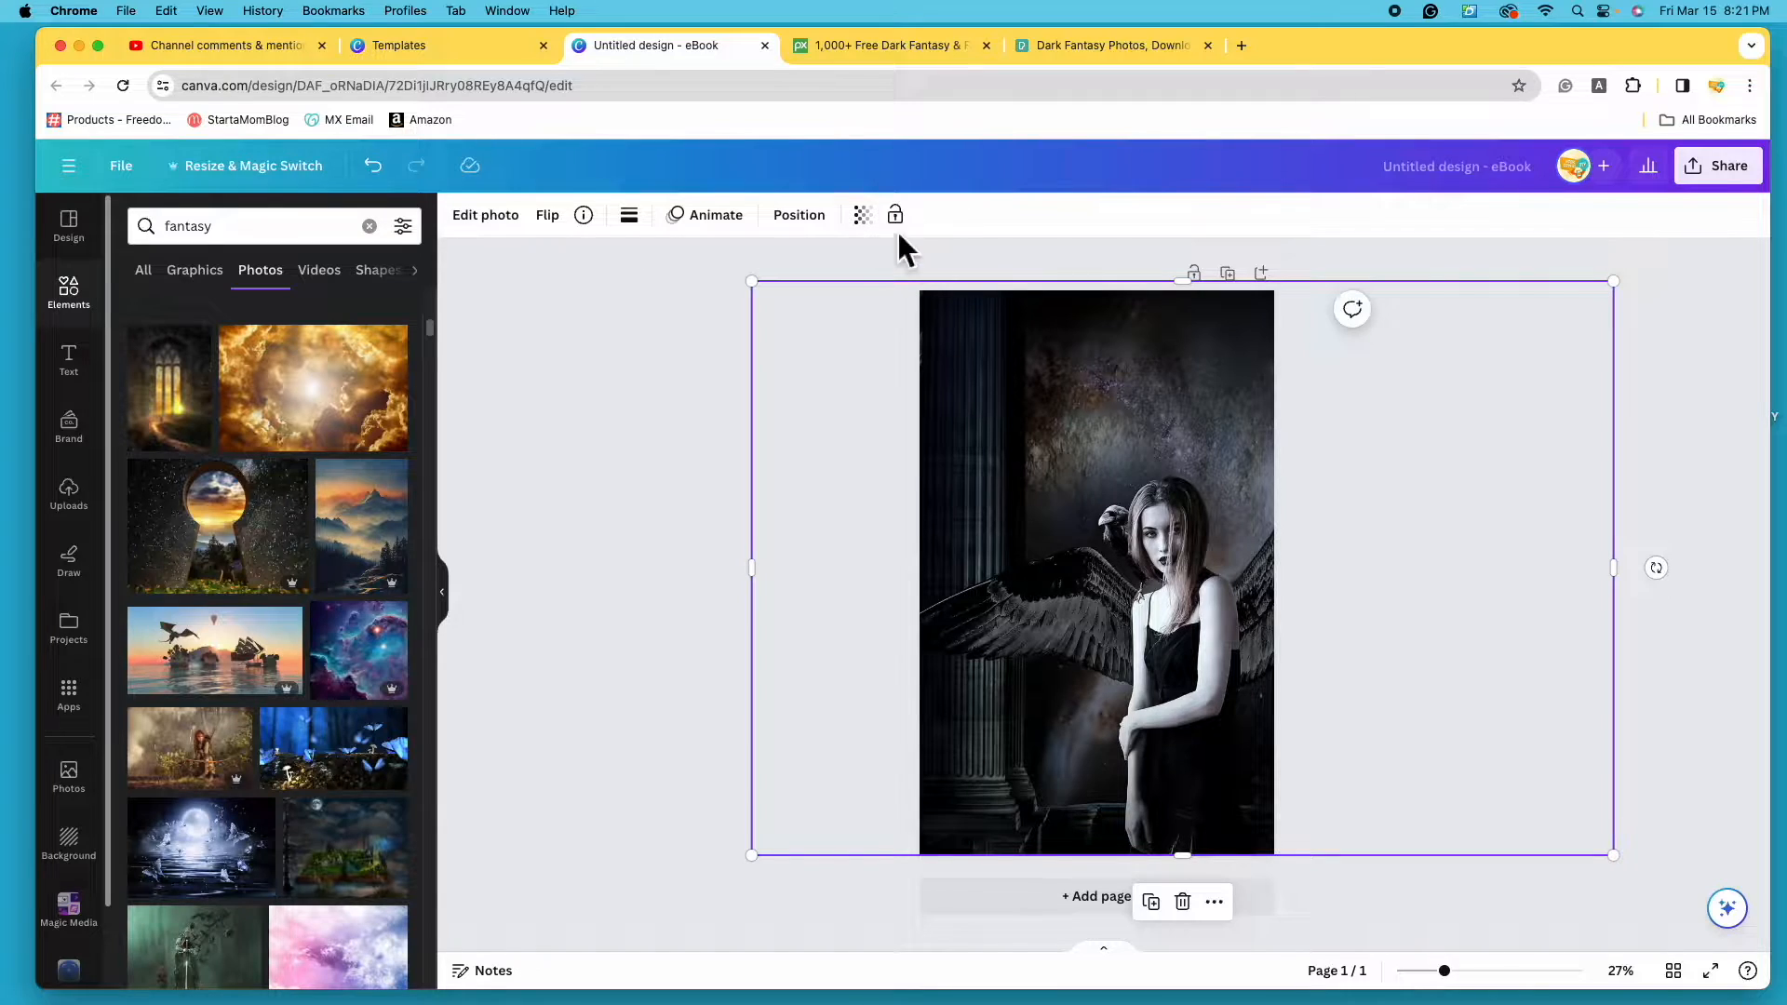
- Open the angel photo's editing options and browse the full list of filters
click(500, 234)
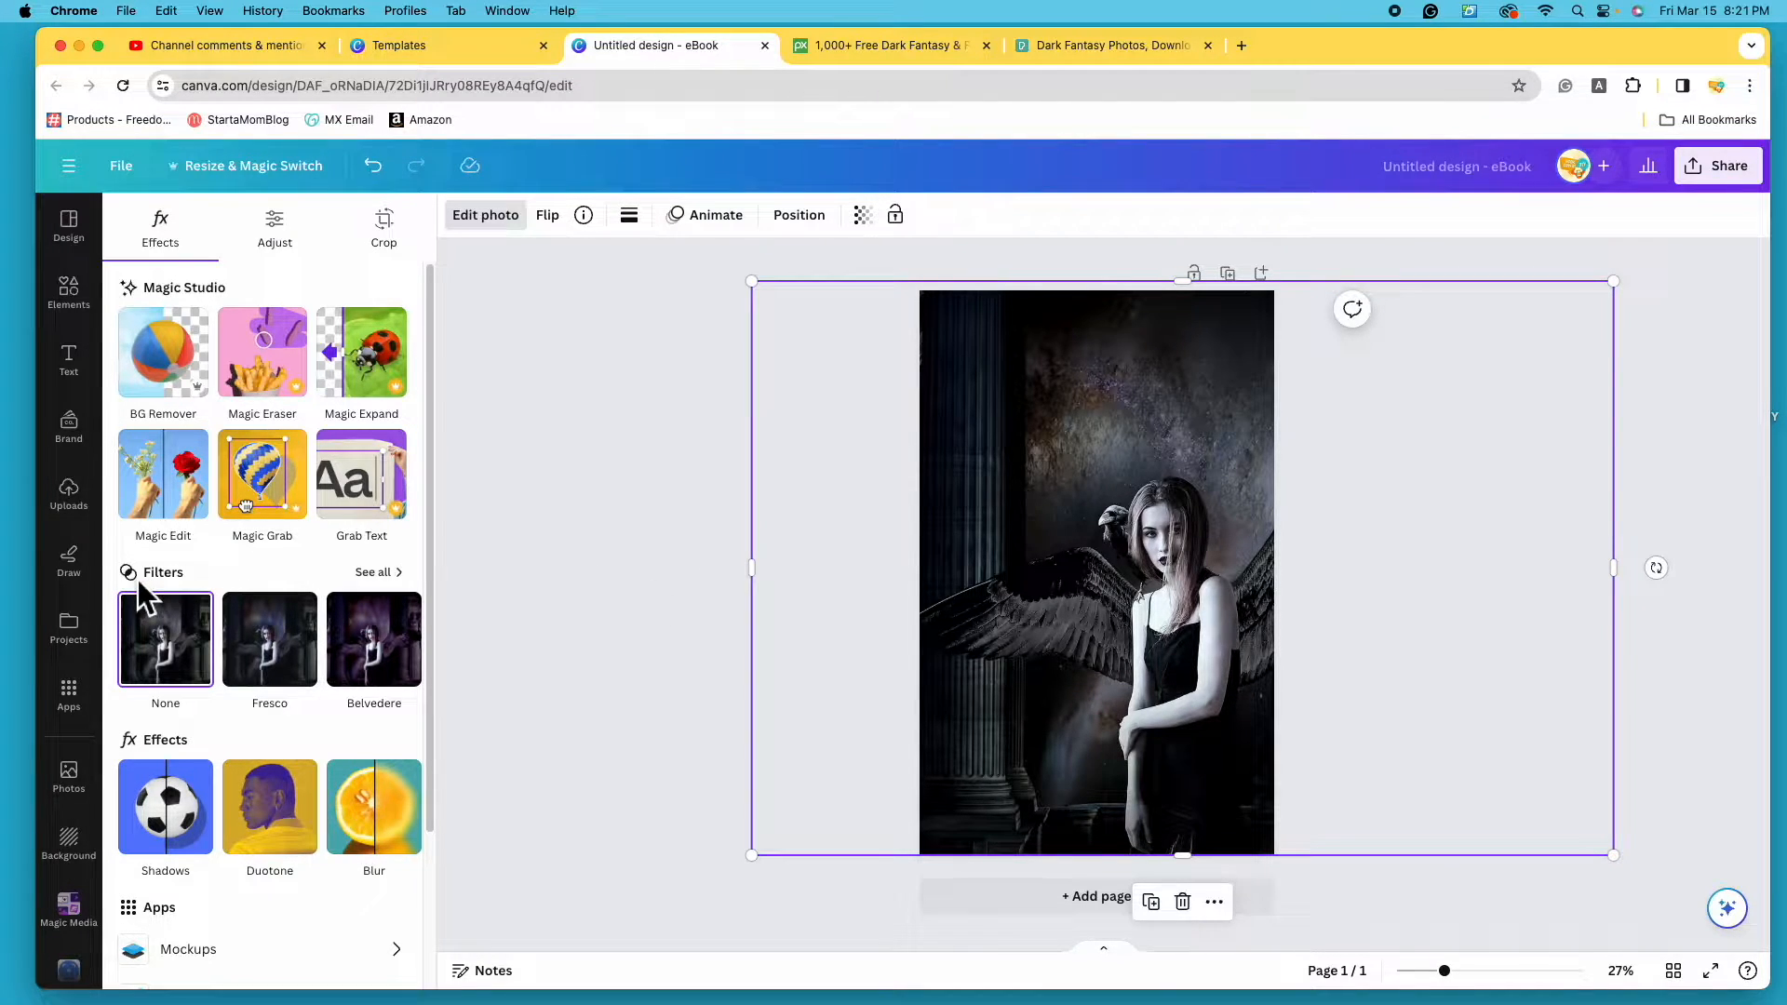
click(397, 578)
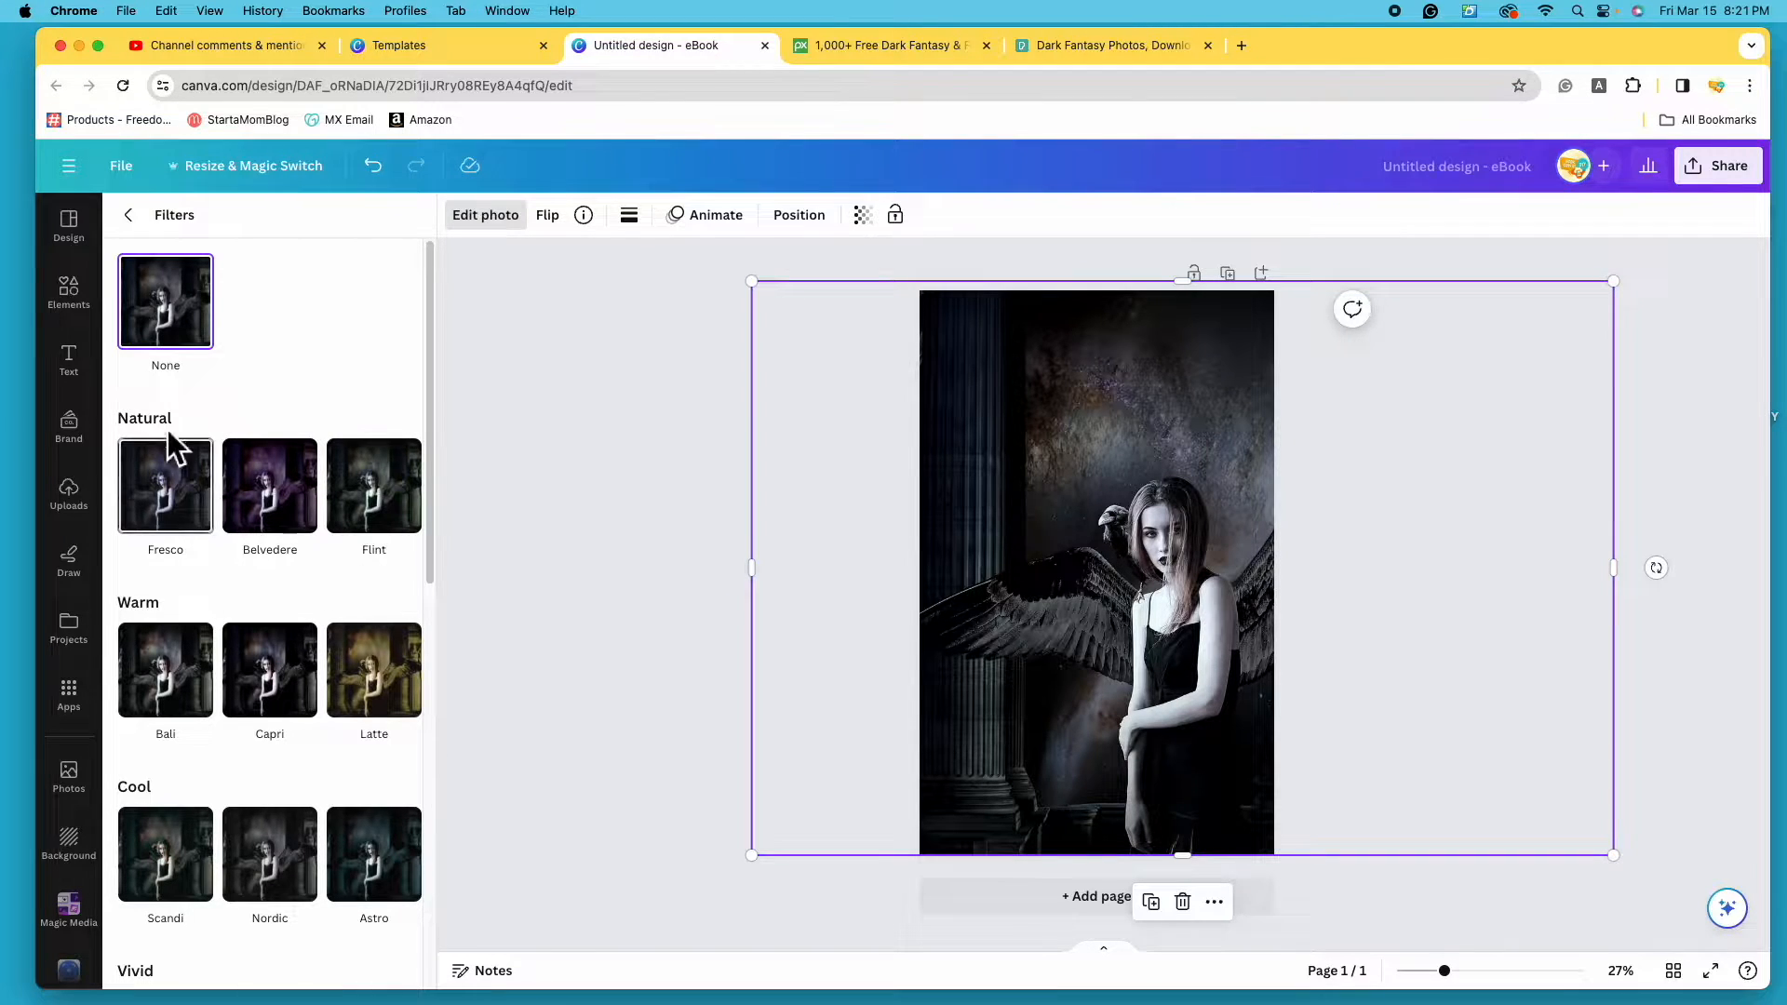
scroll(214, 627, down, 7)
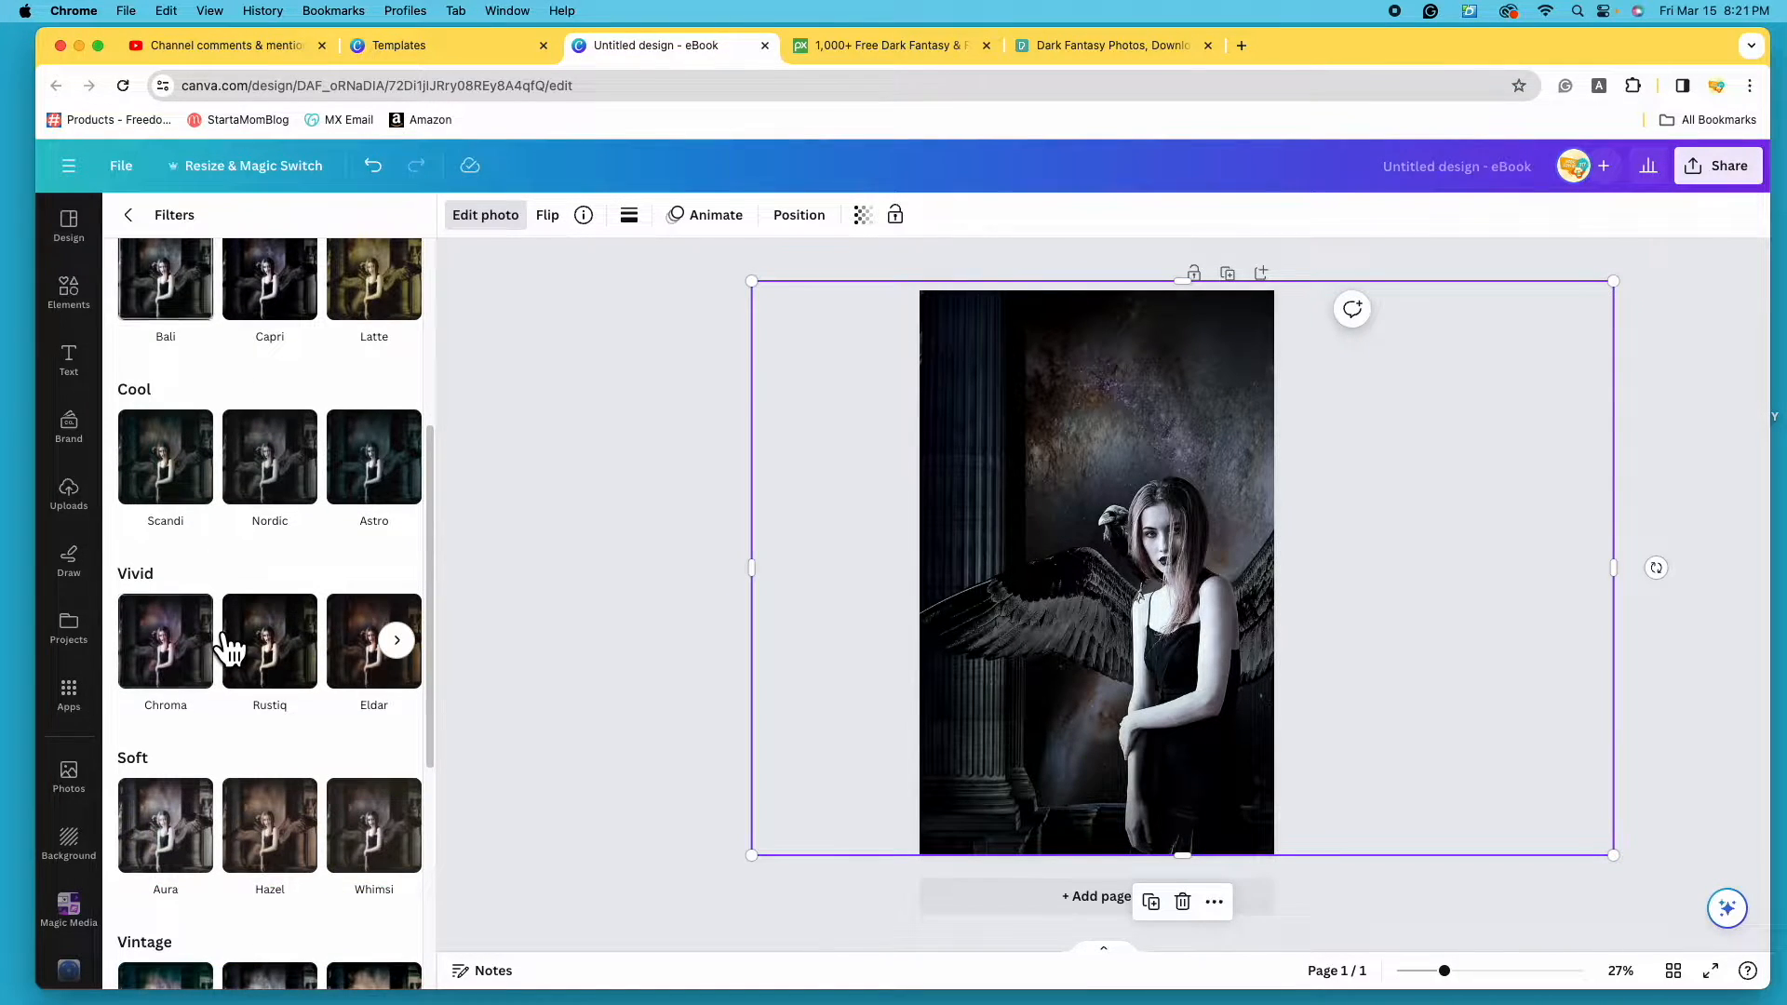
scroll(232, 660, down, 3)
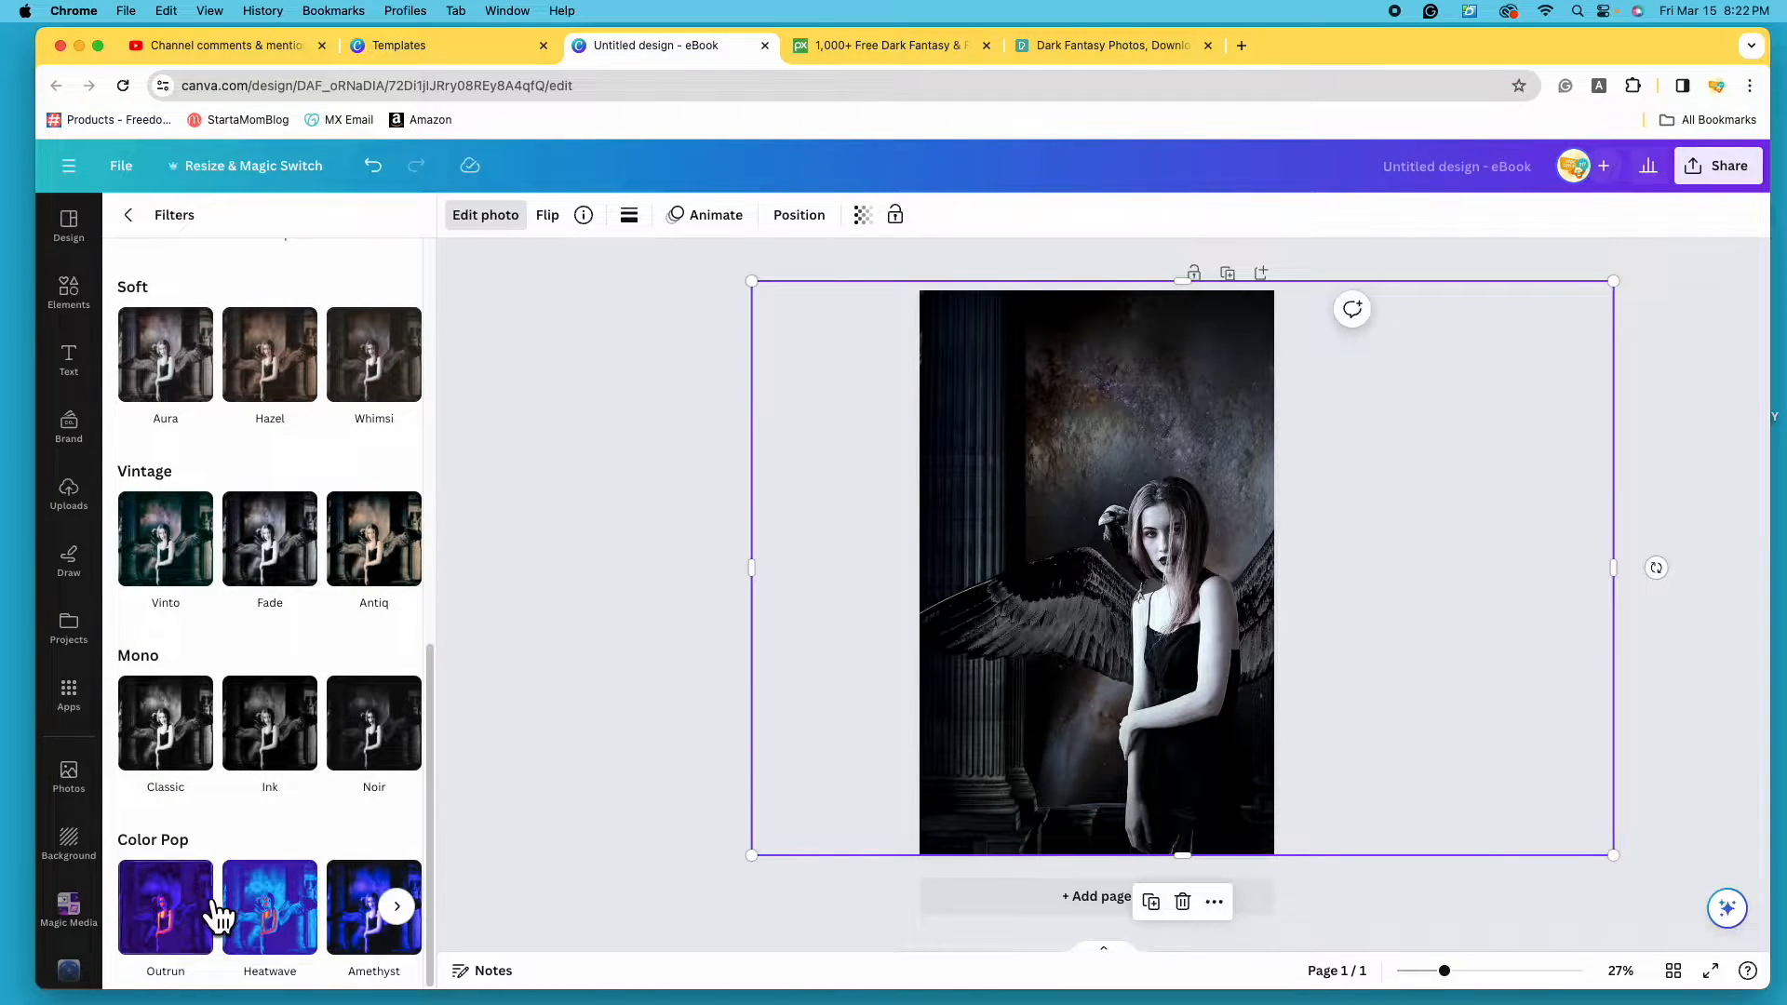
scroll(368, 930, up, 1)
scroll(368, 930, up, 5)
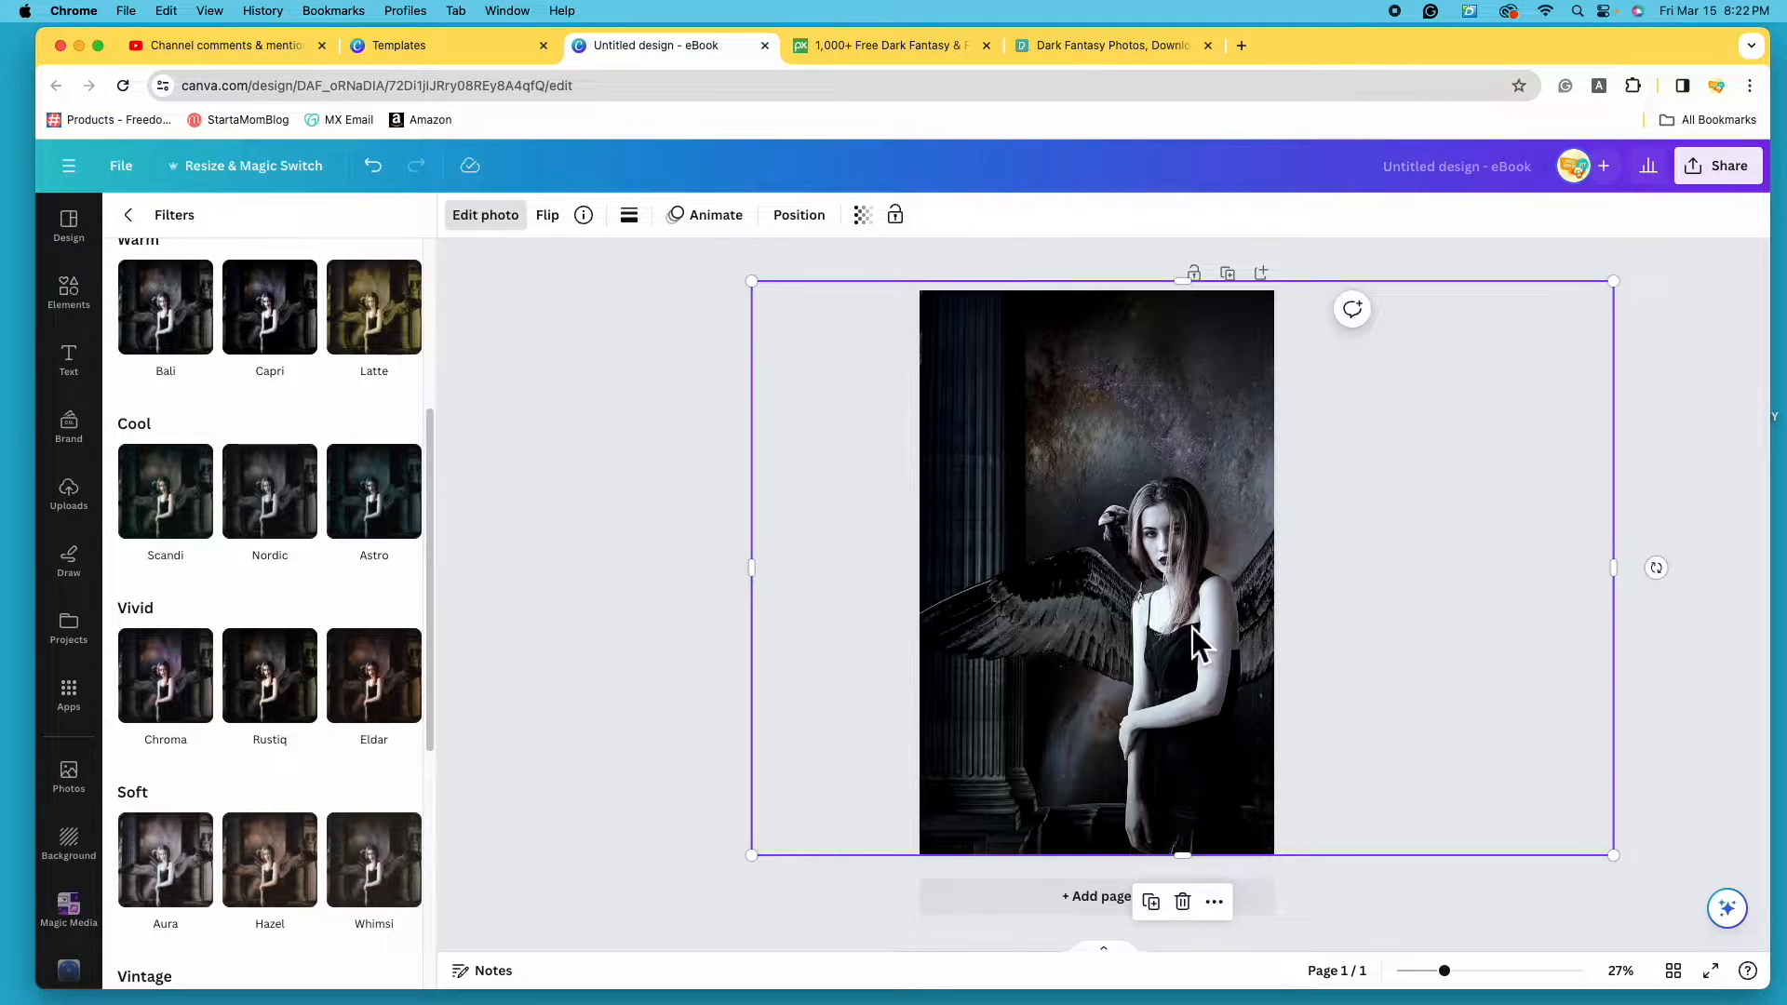
scroll(357, 521, up, 5)
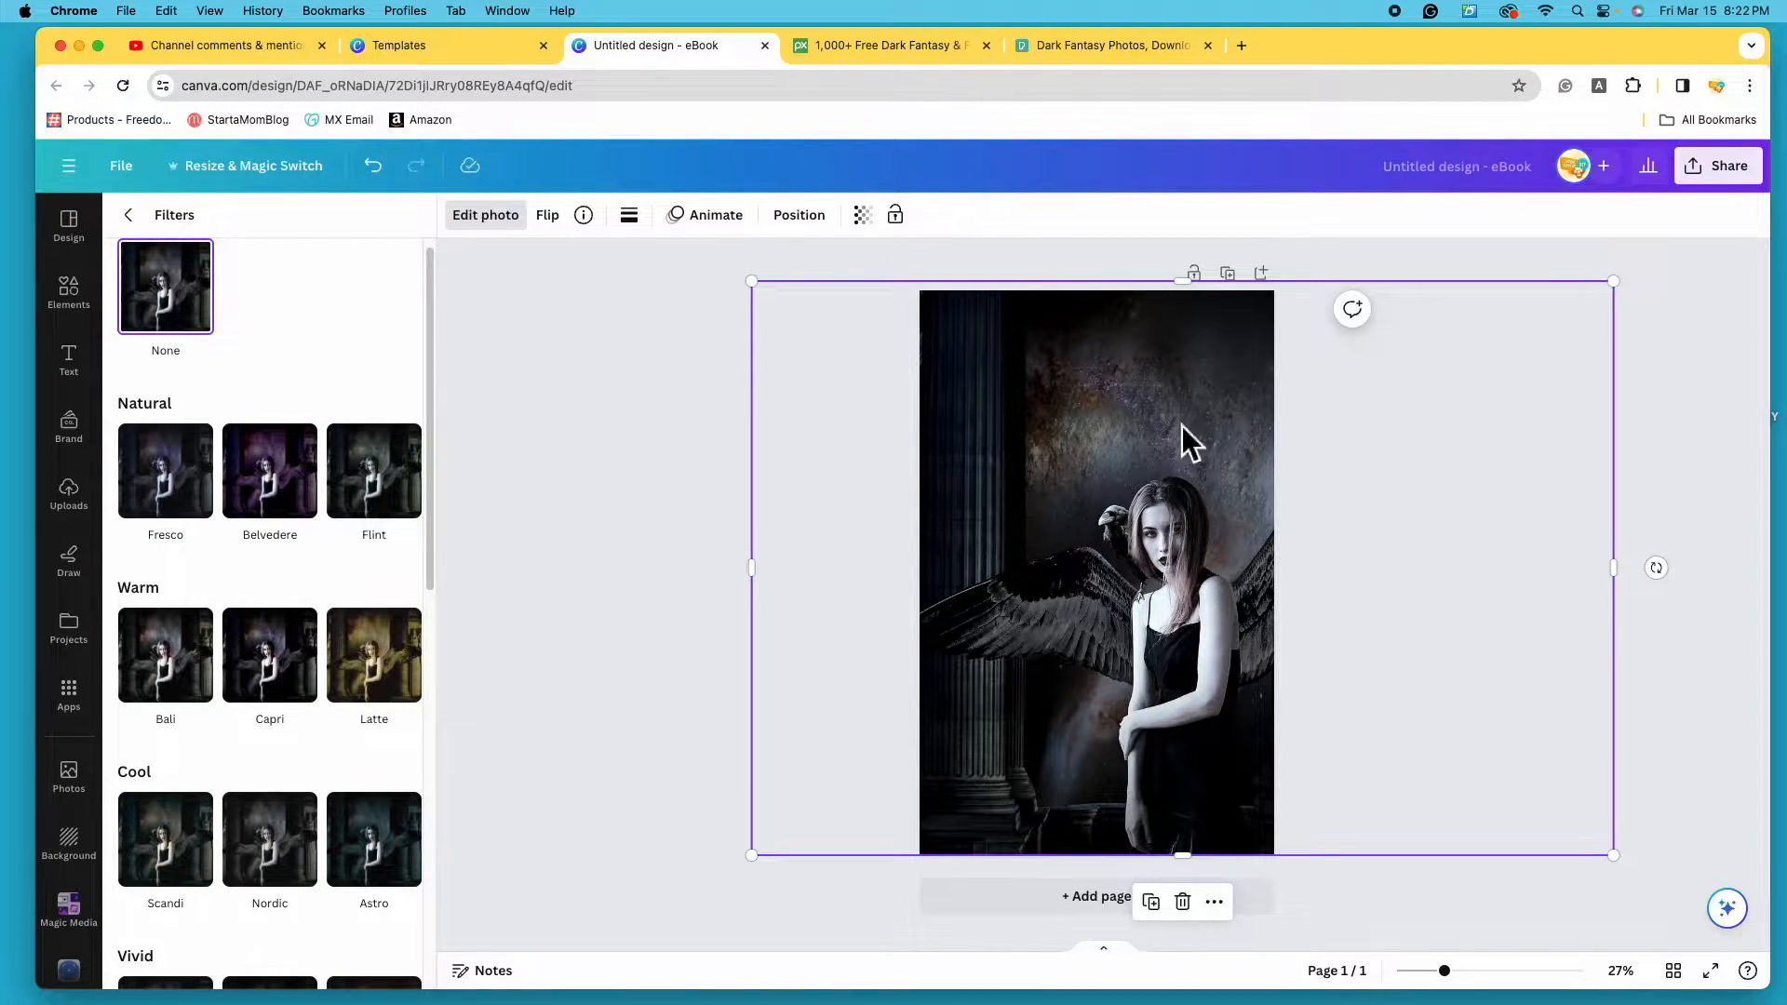
- Preview the Belvedere, Latte, Sangri and Astro filters, then leave the photo with no filter
click(277, 507)
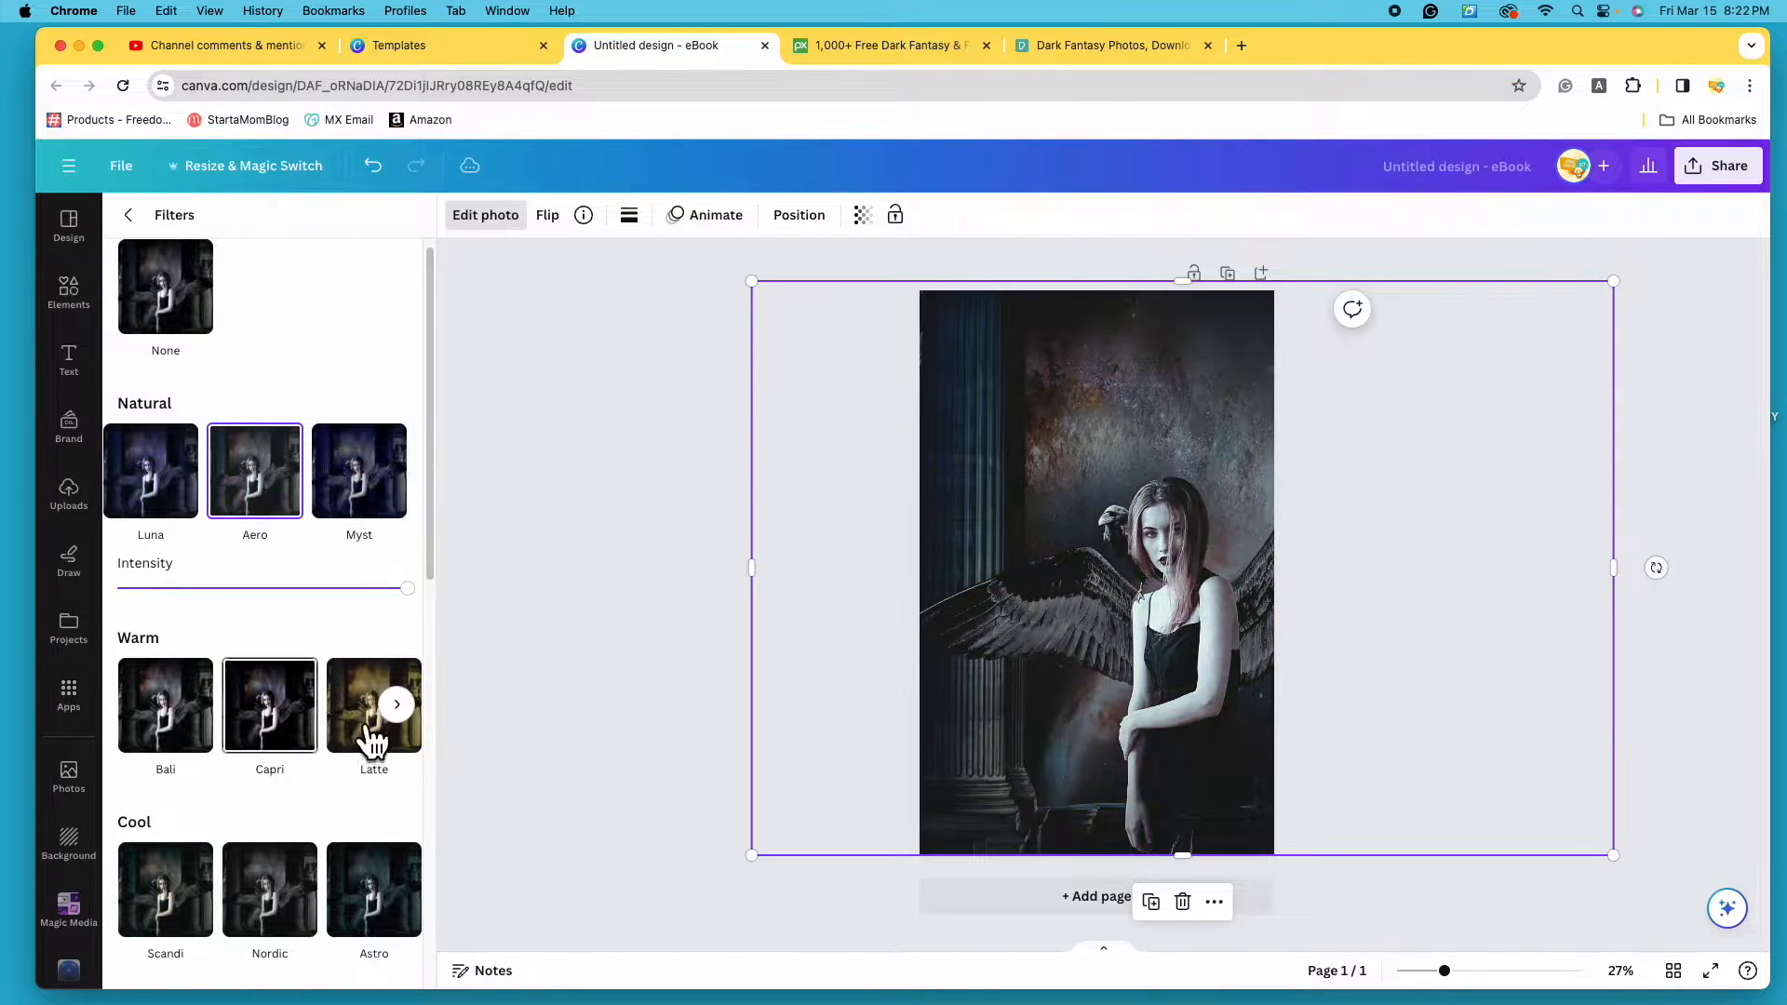
click(378, 742)
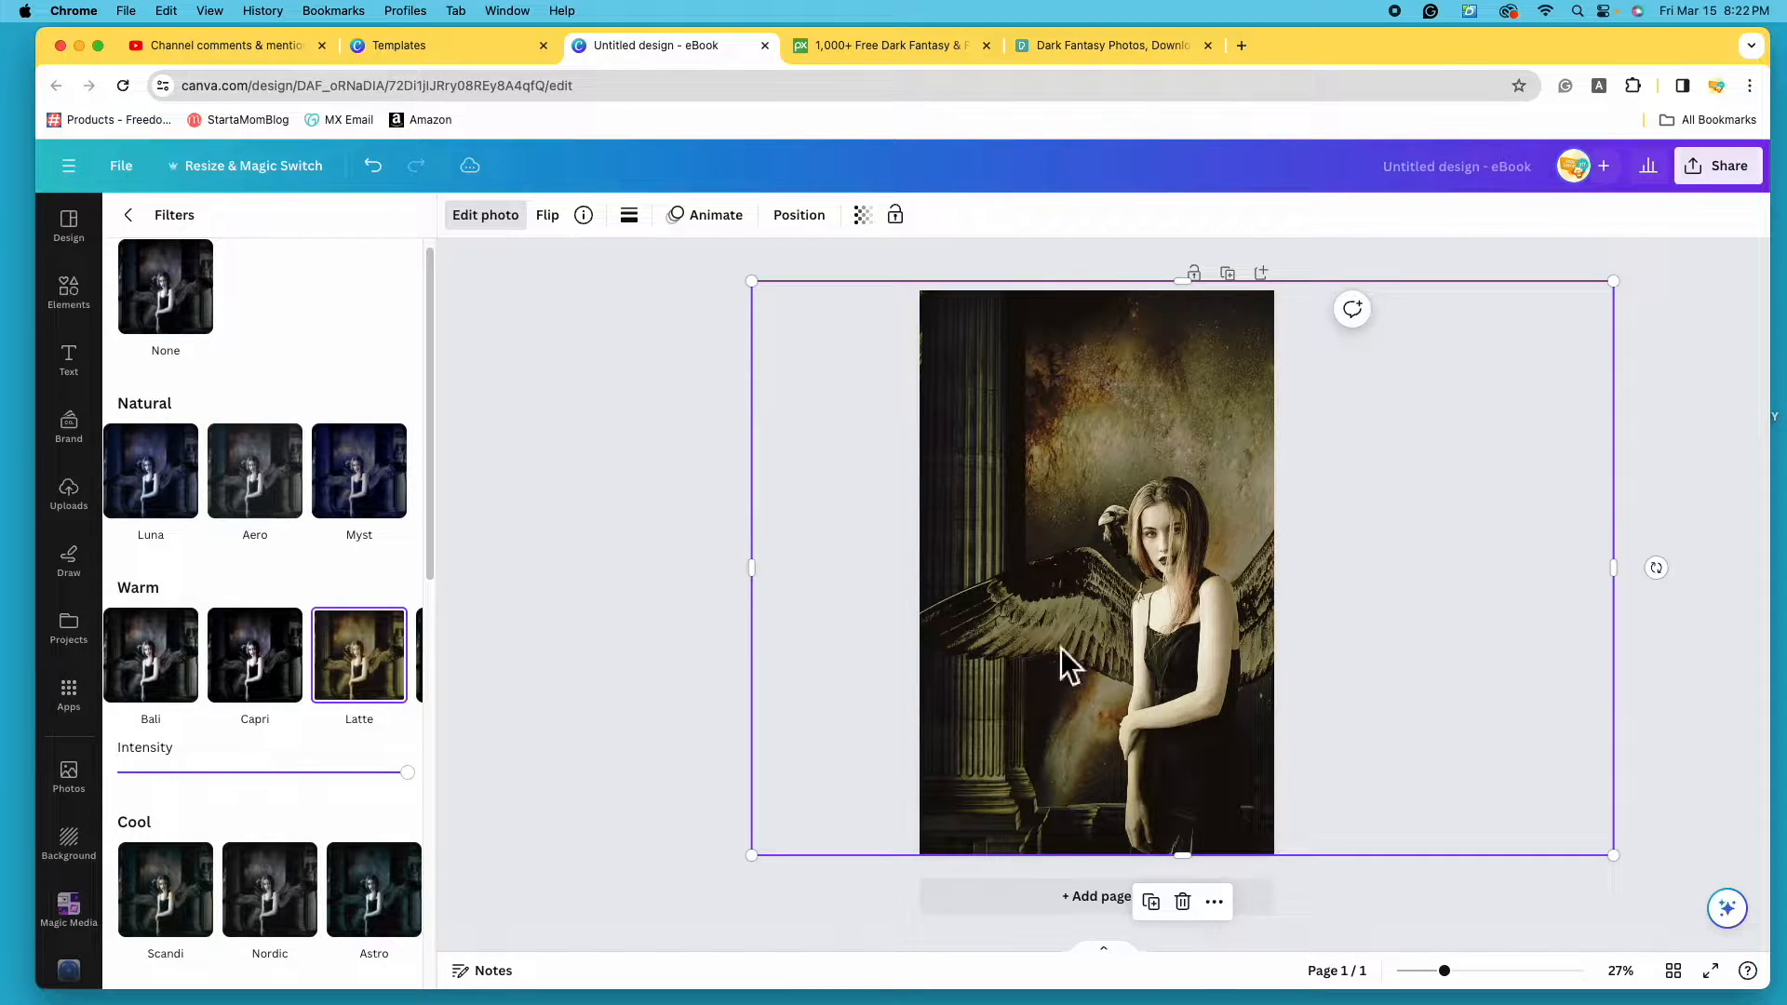
click(397, 654)
click(359, 654)
scroll(227, 730, down, 2)
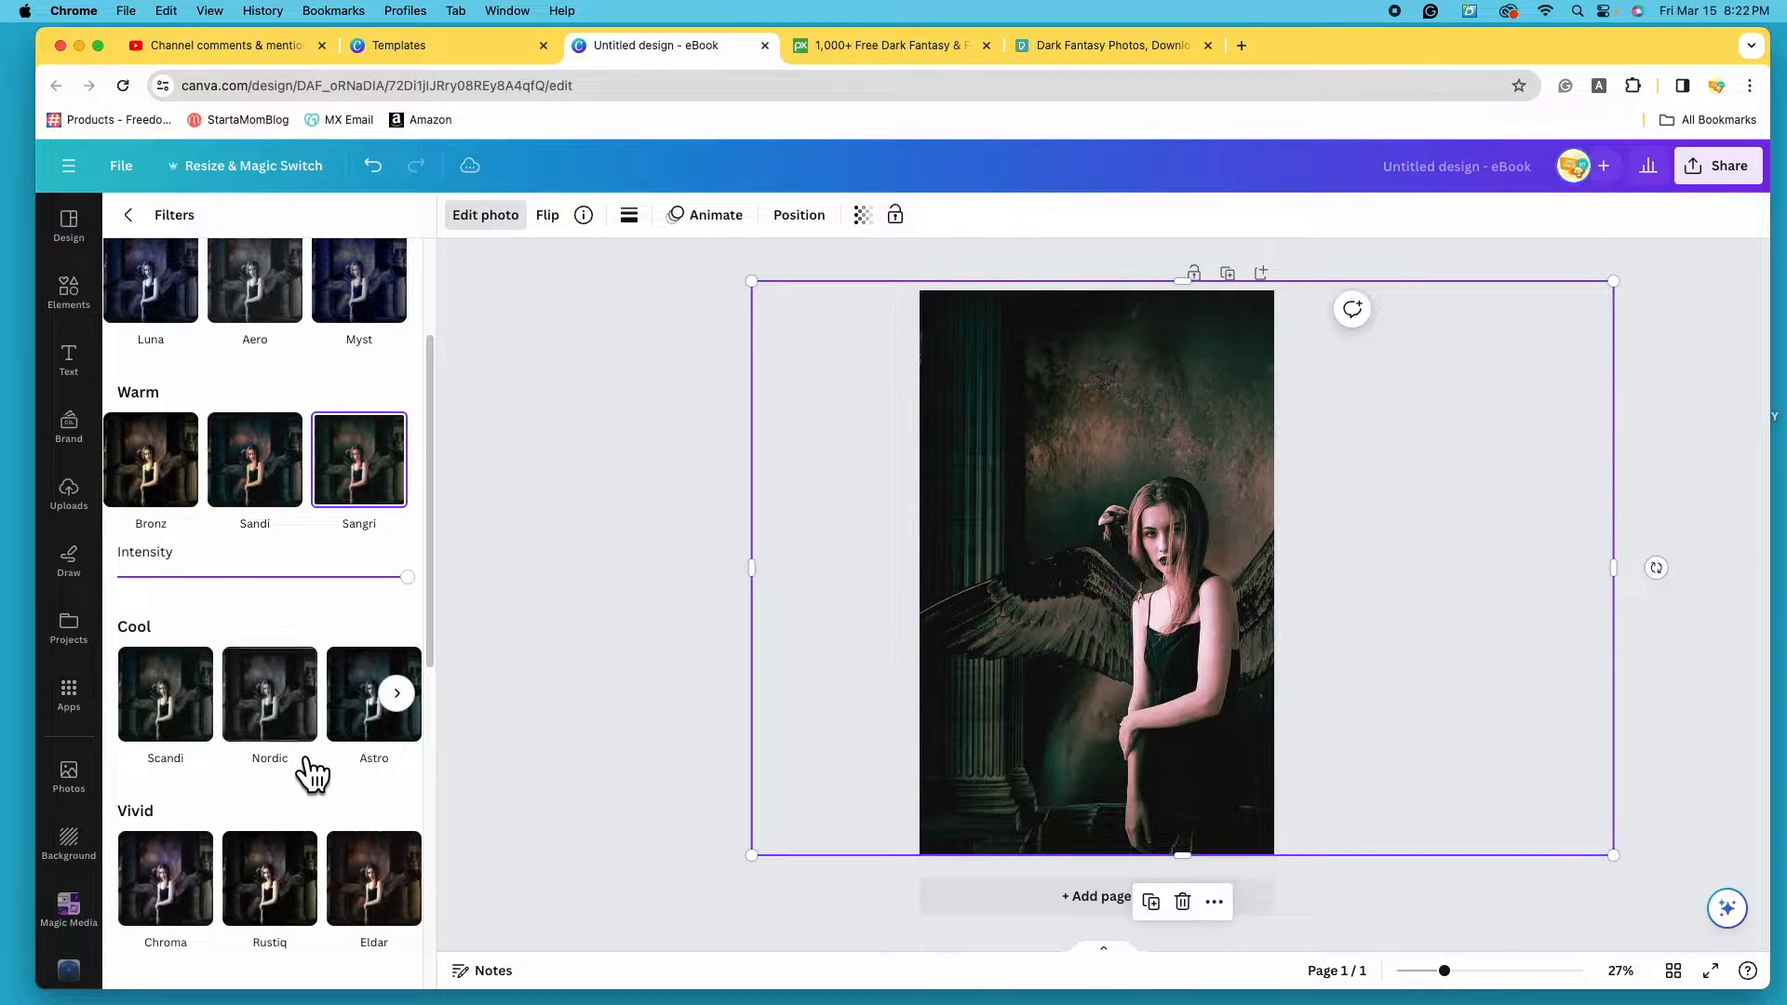
click(389, 730)
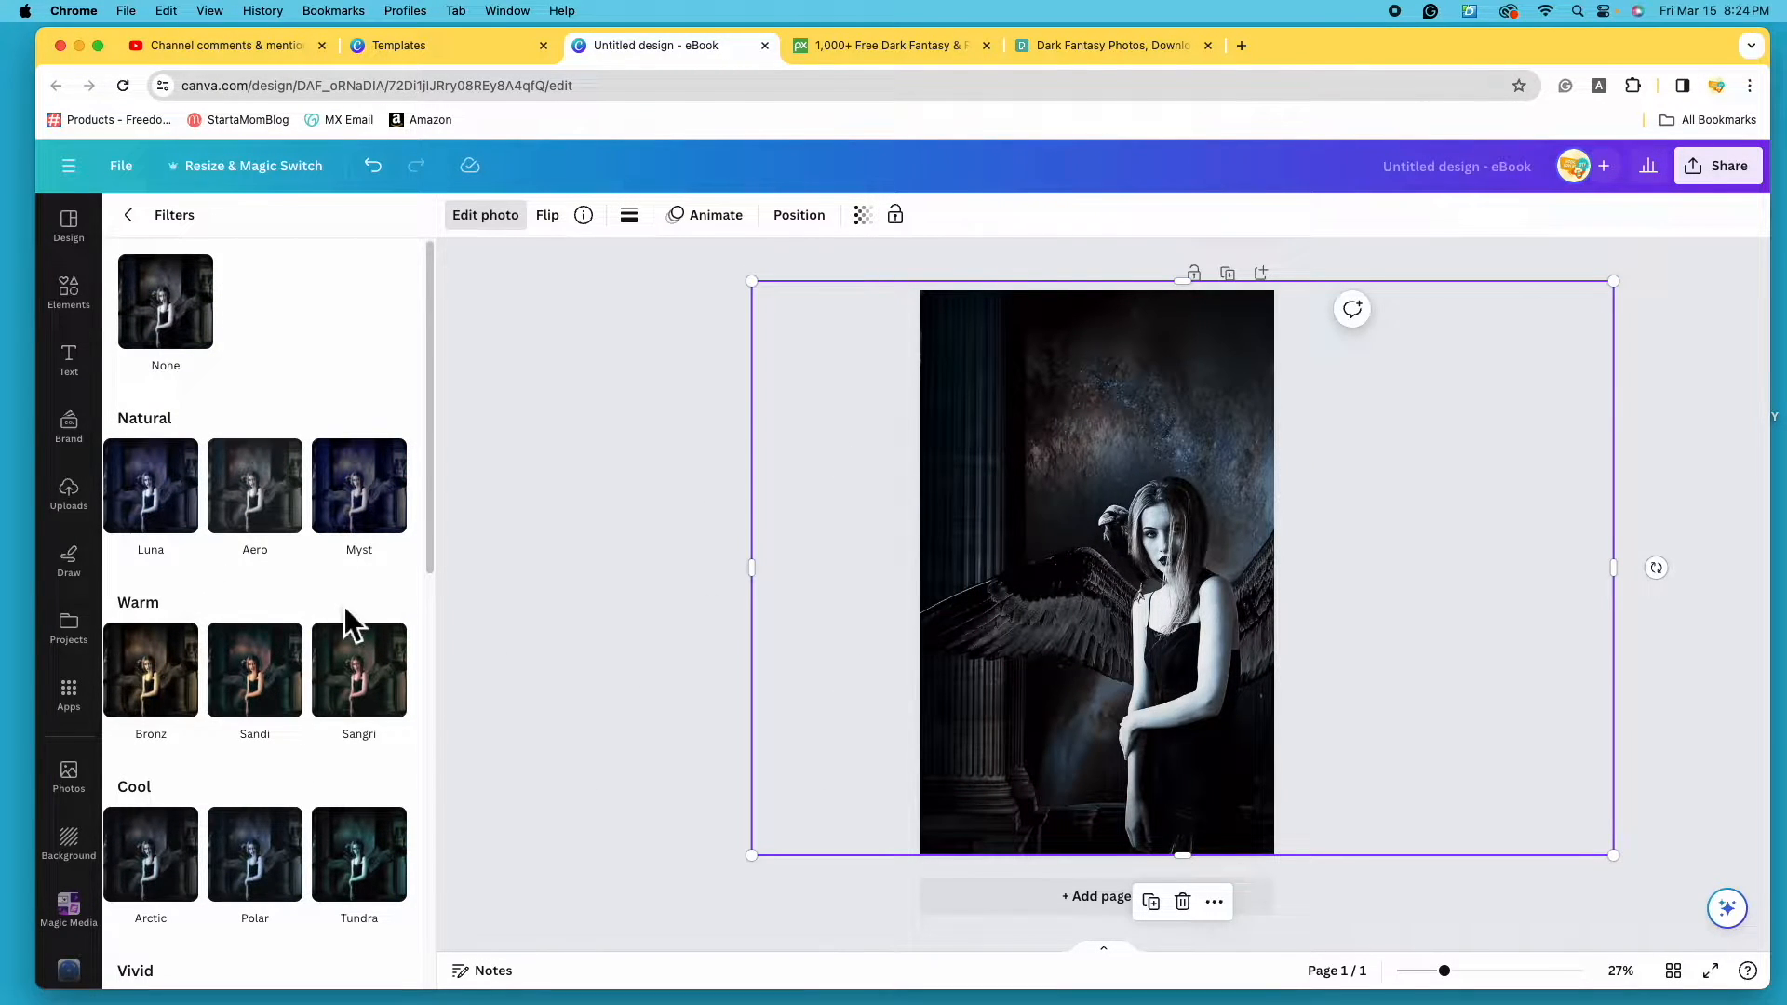
click(201, 335)
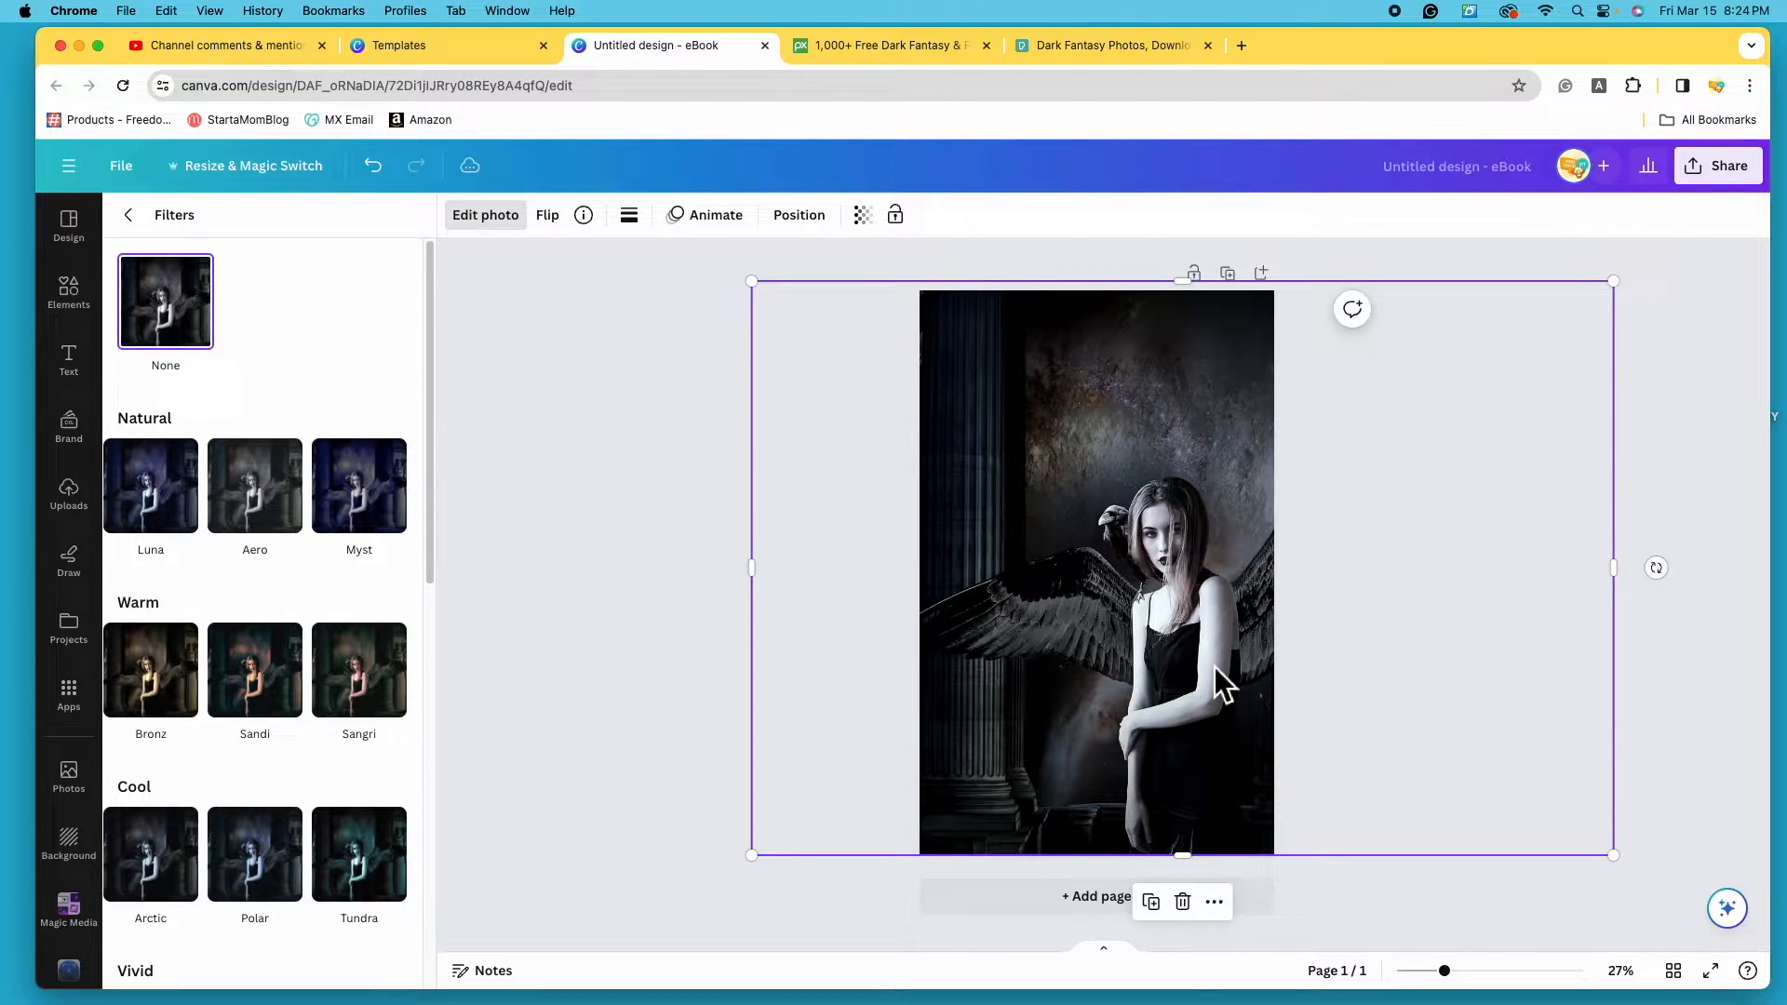
click(128, 215)
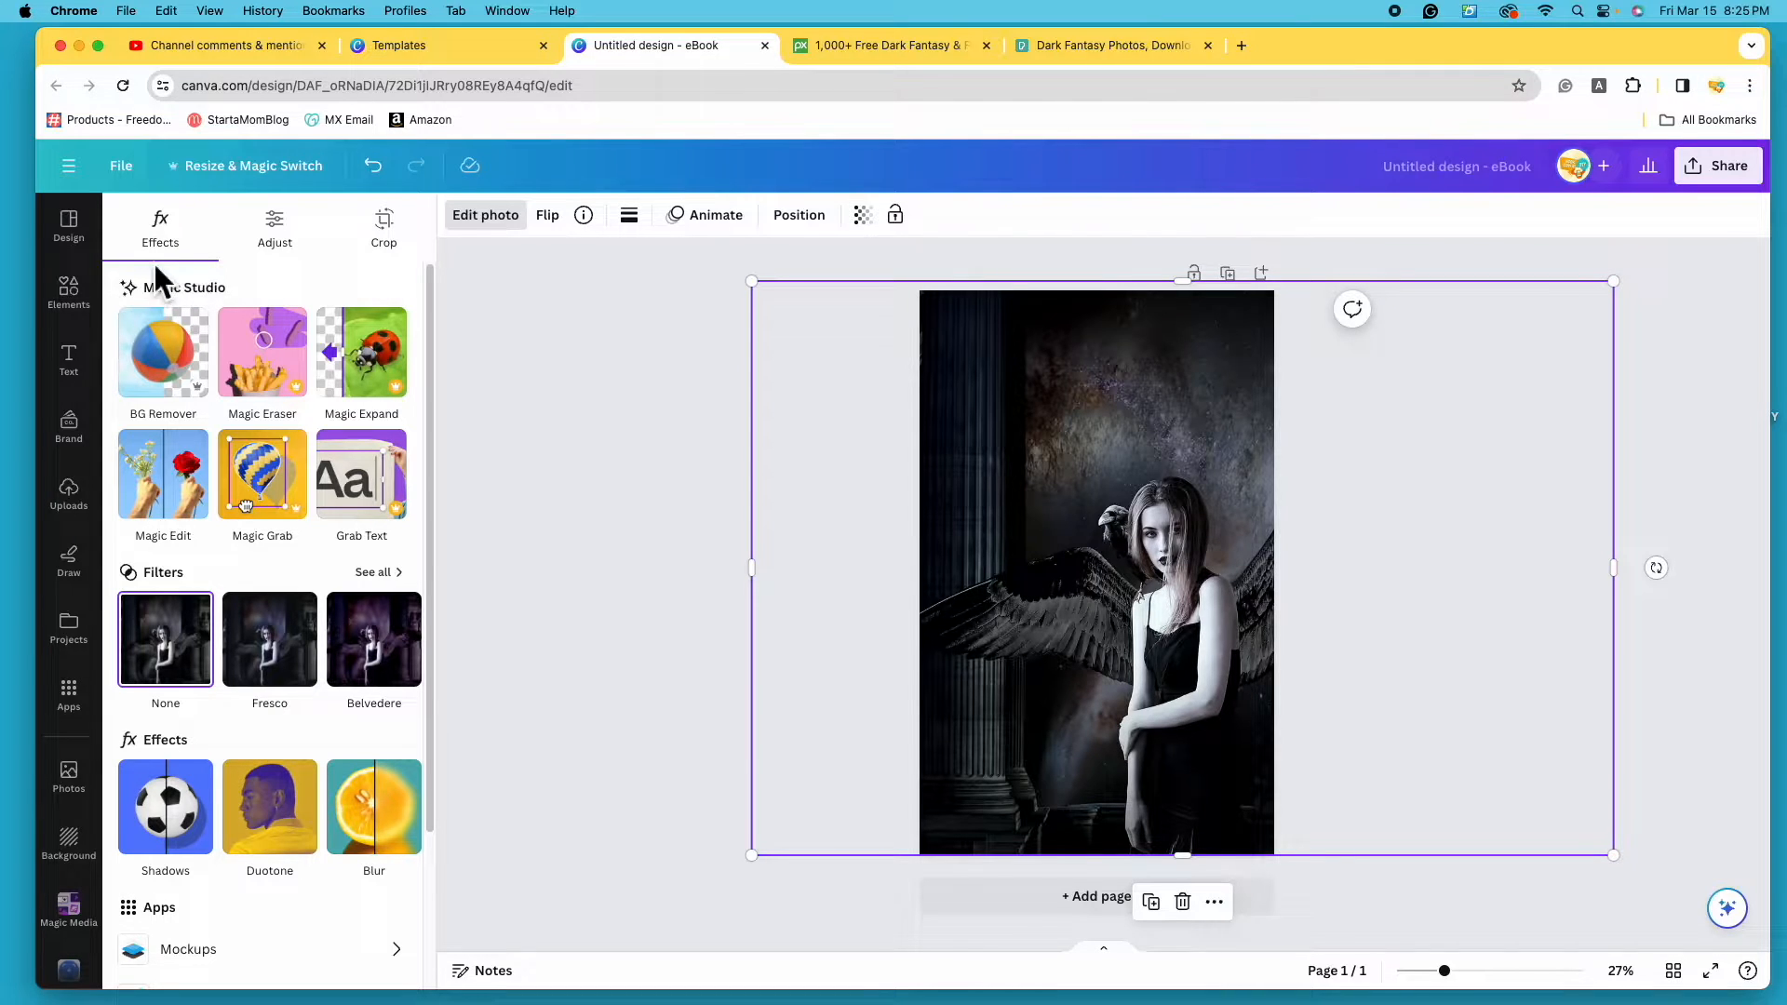
- In Adjust, limit the select area to Background and drag its Vibrance up to 100
click(289, 248)
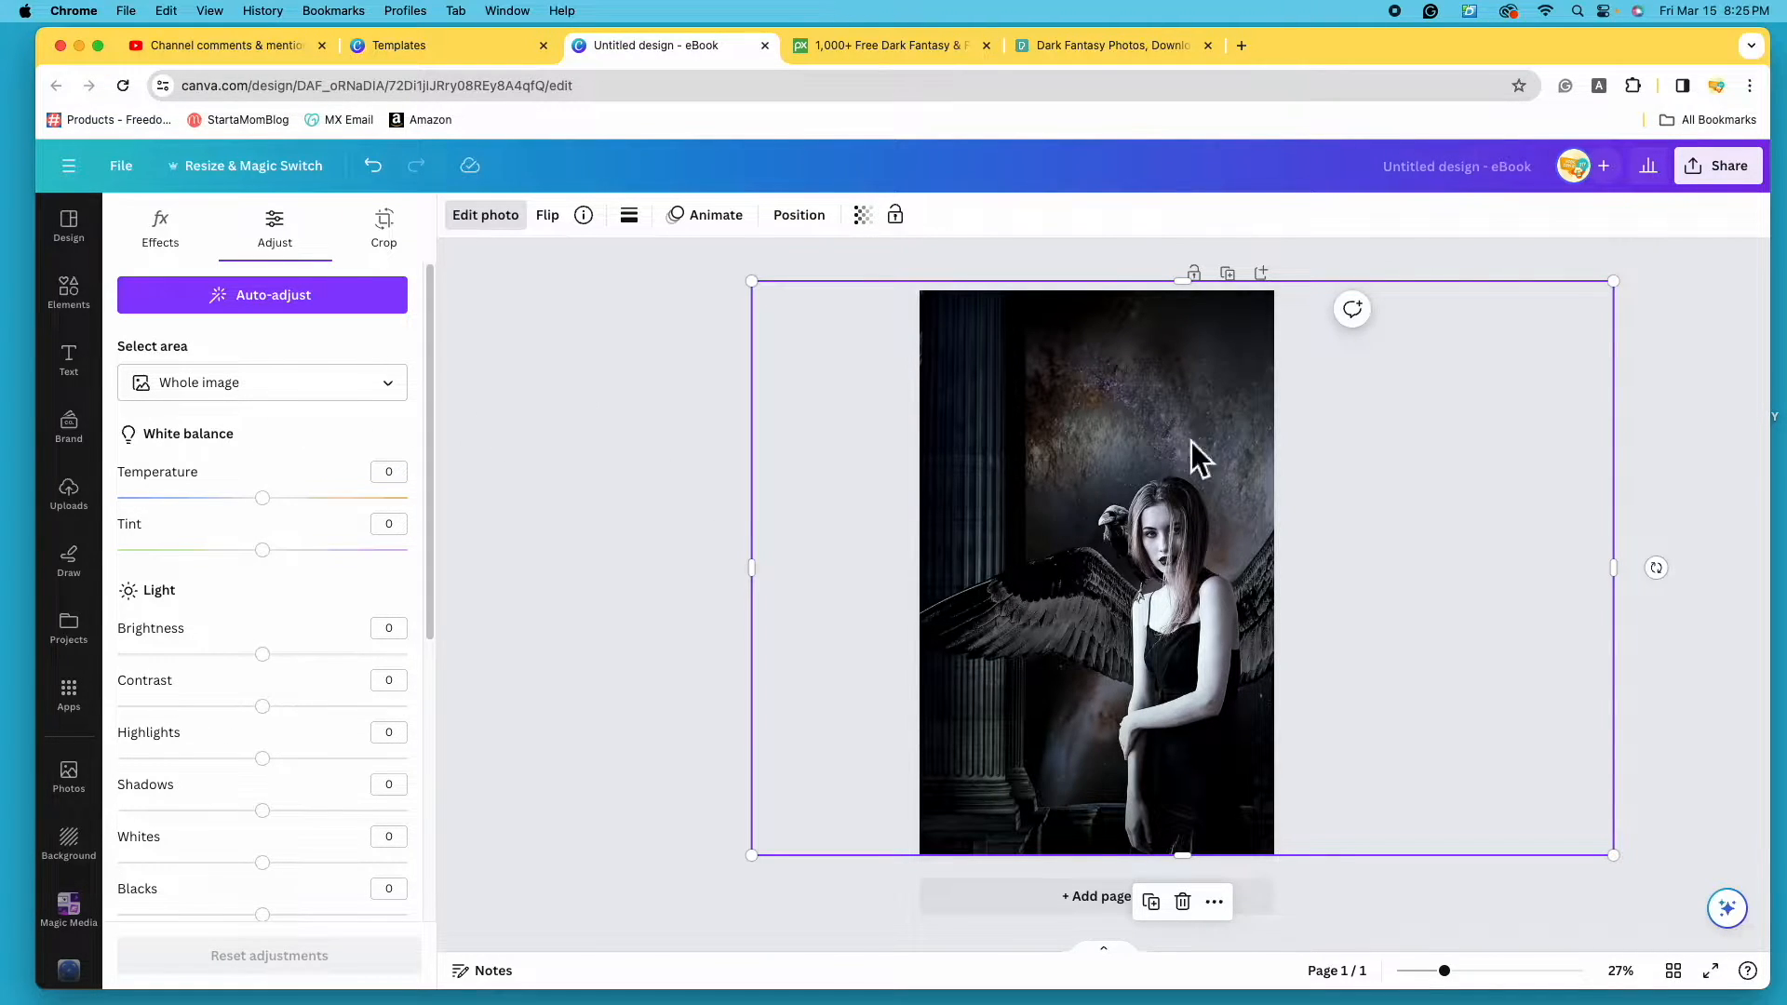
click(407, 399)
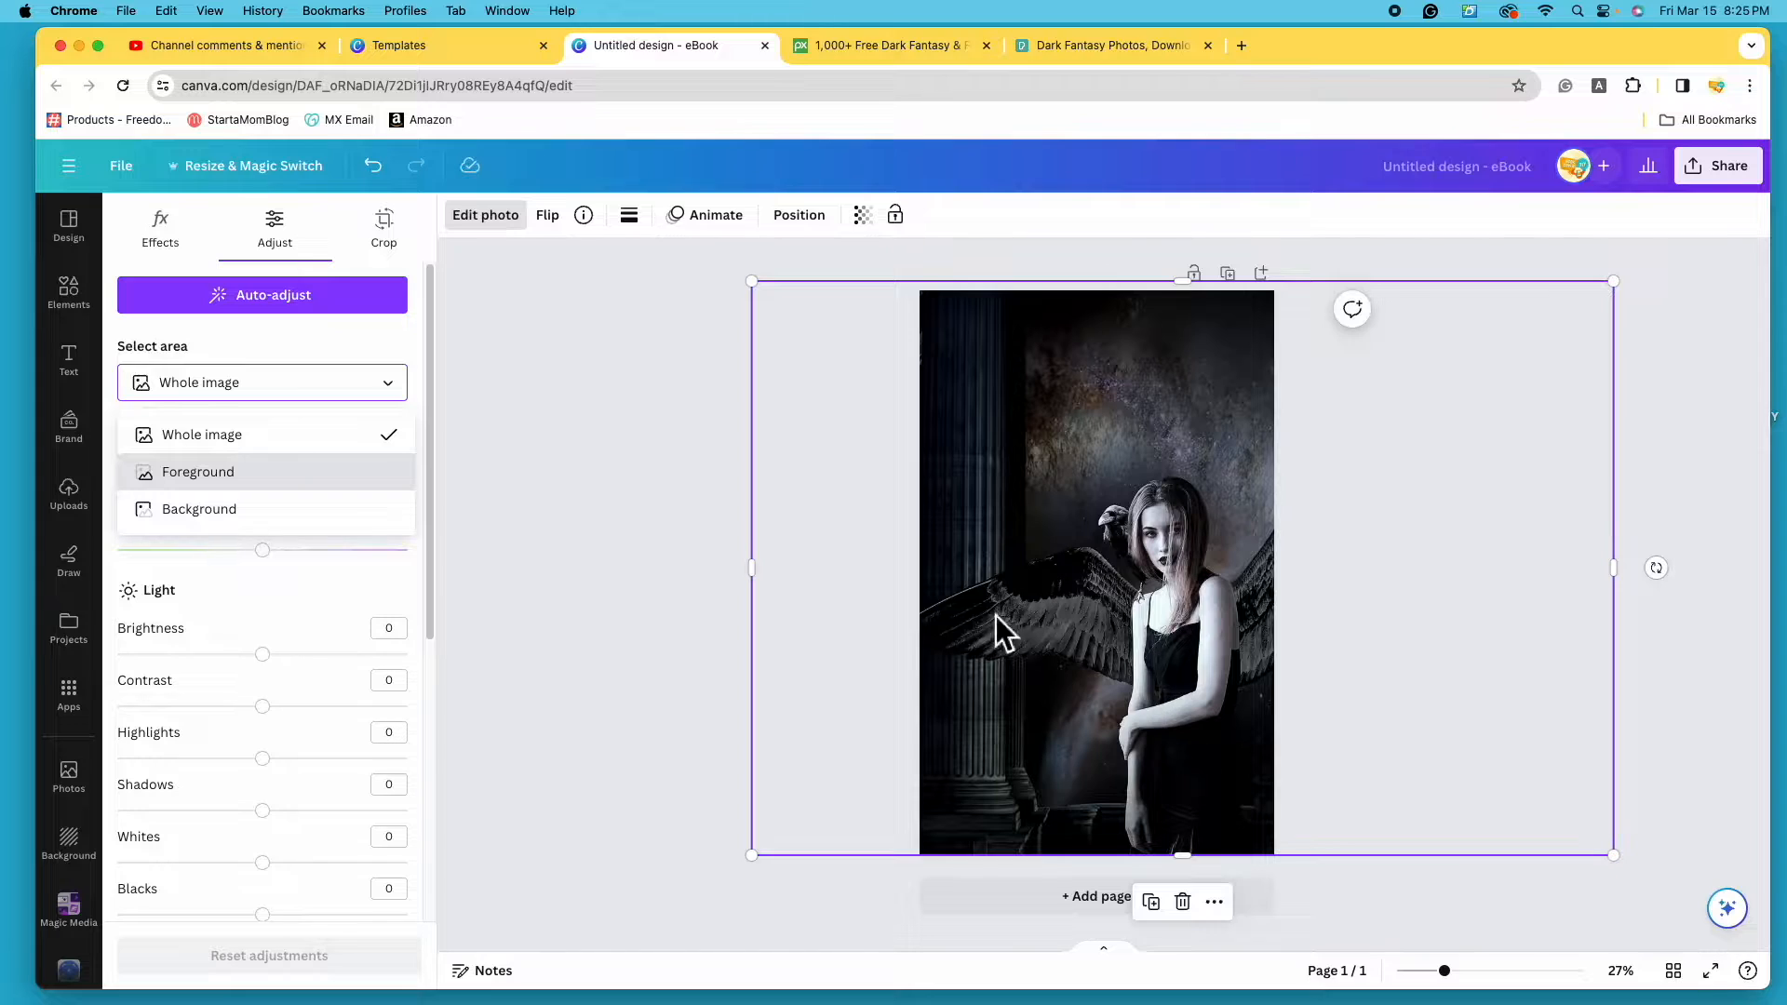
click(284, 517)
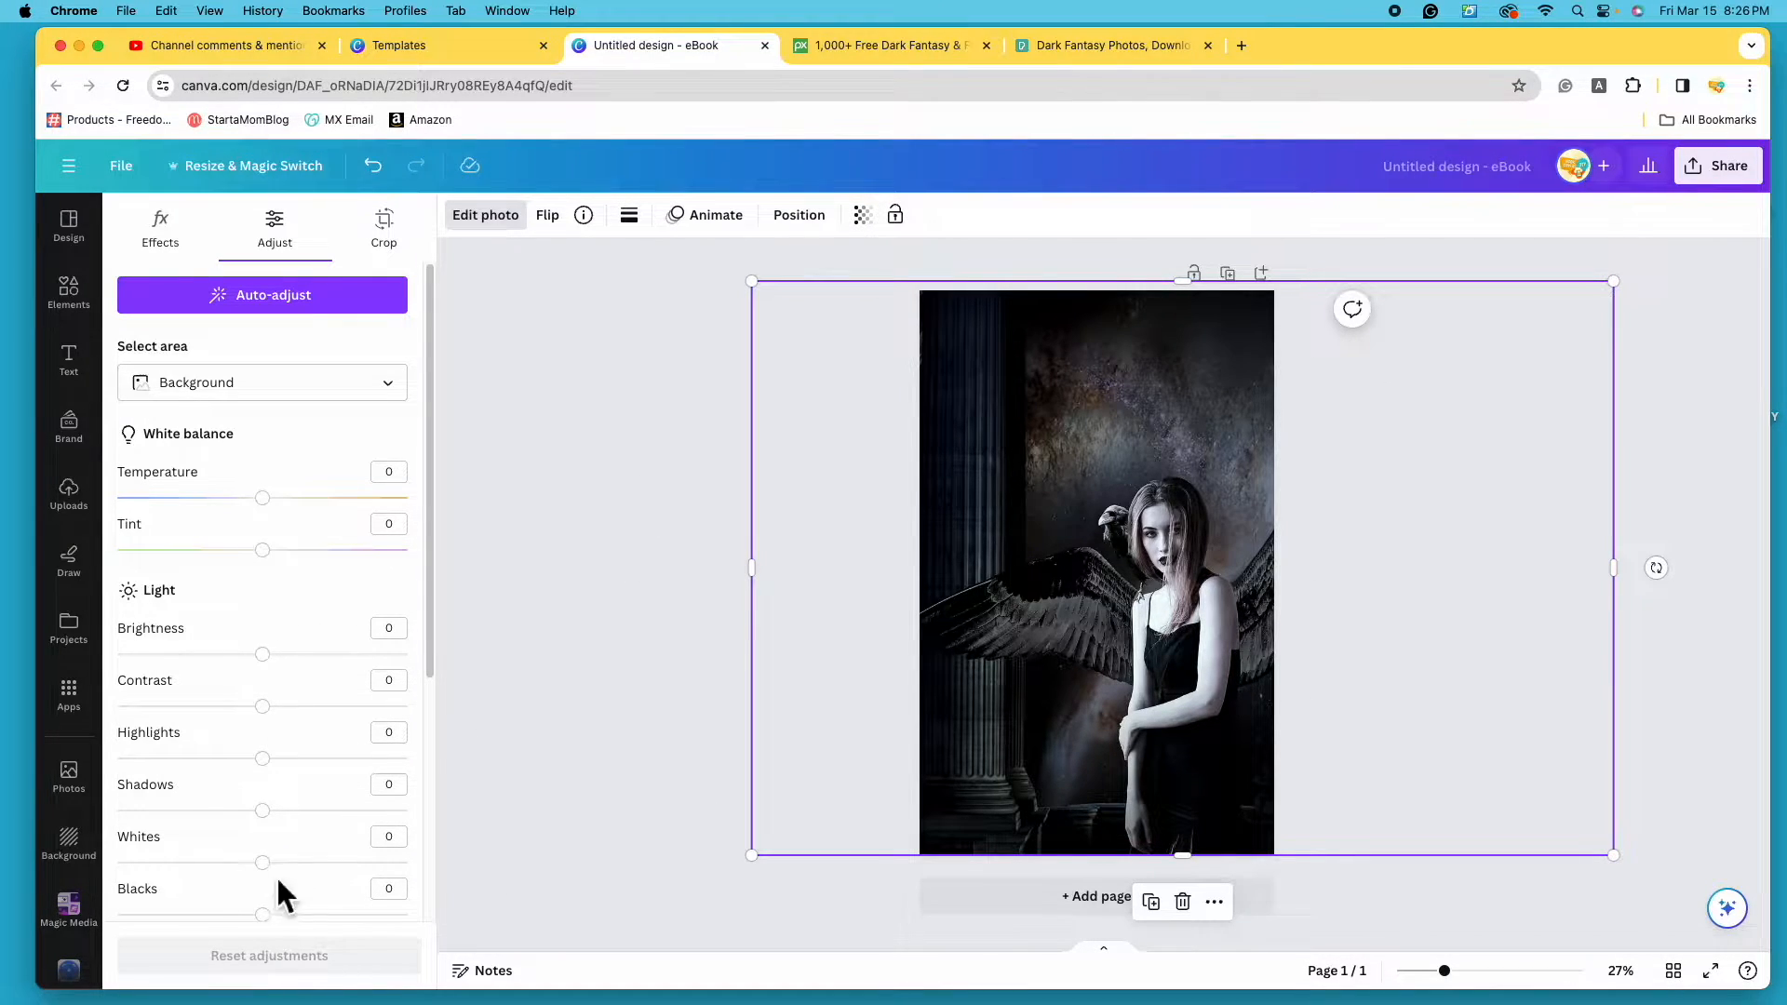
drag(433, 415, 422, 667)
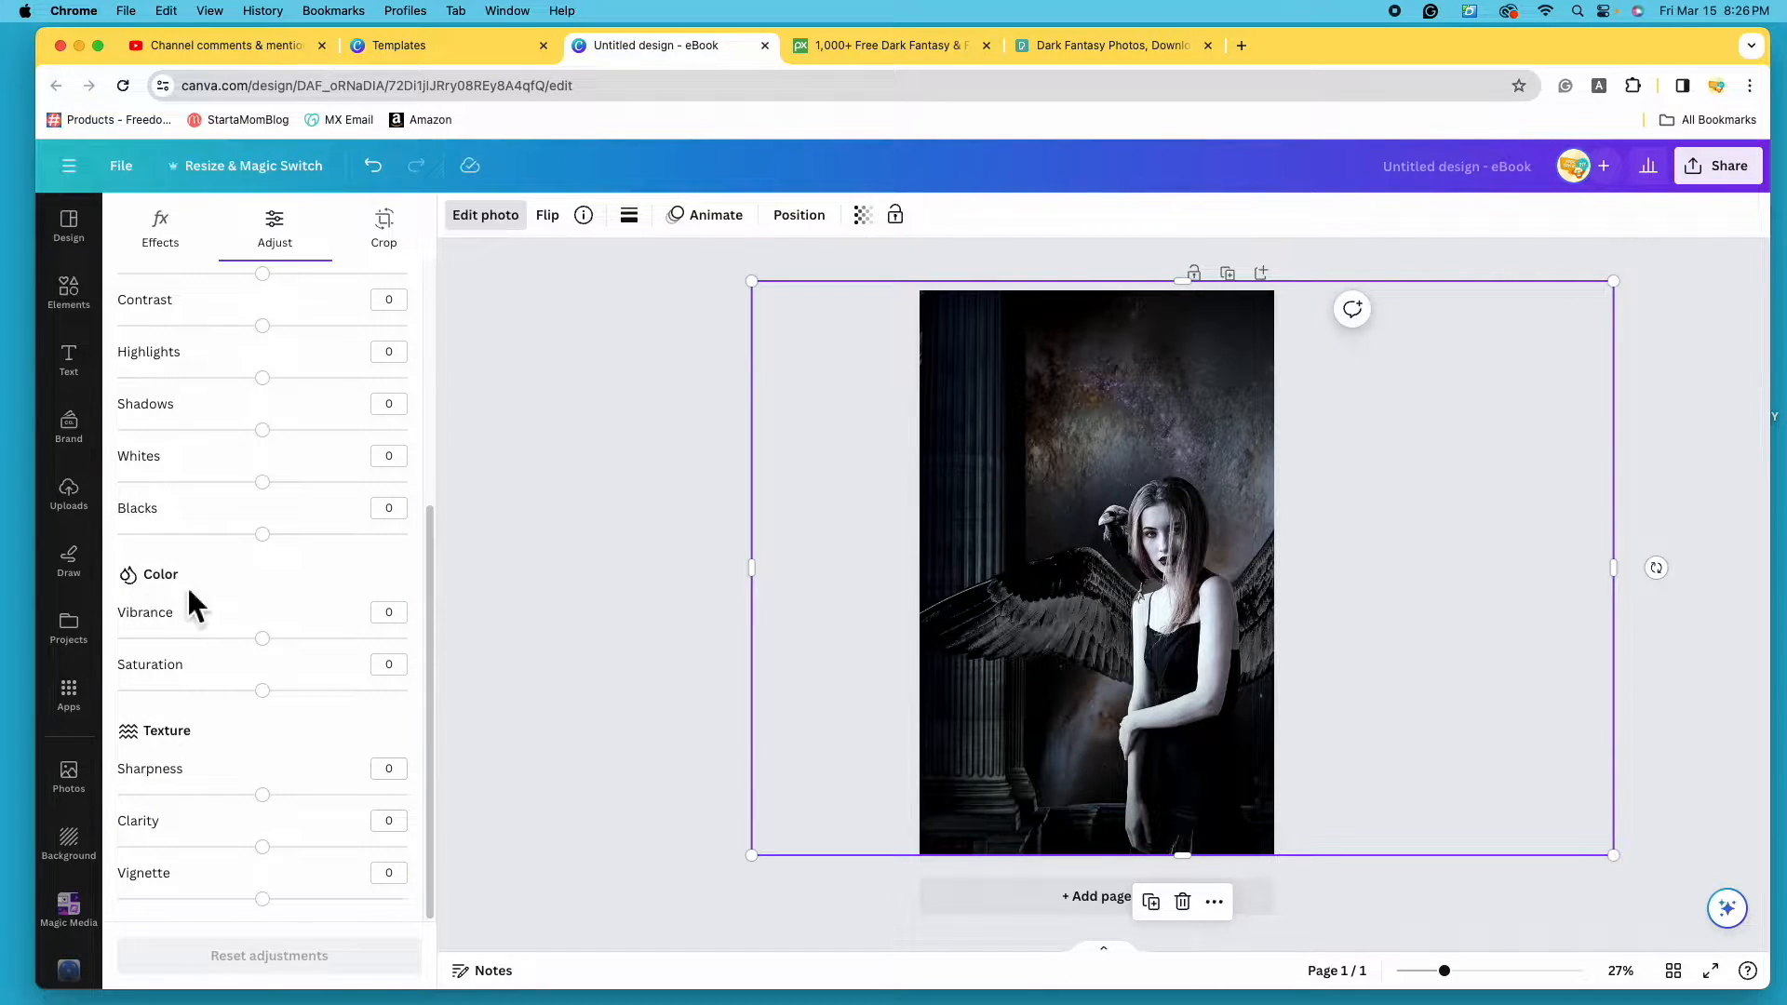
click(264, 638)
drag(264, 638, 445, 684)
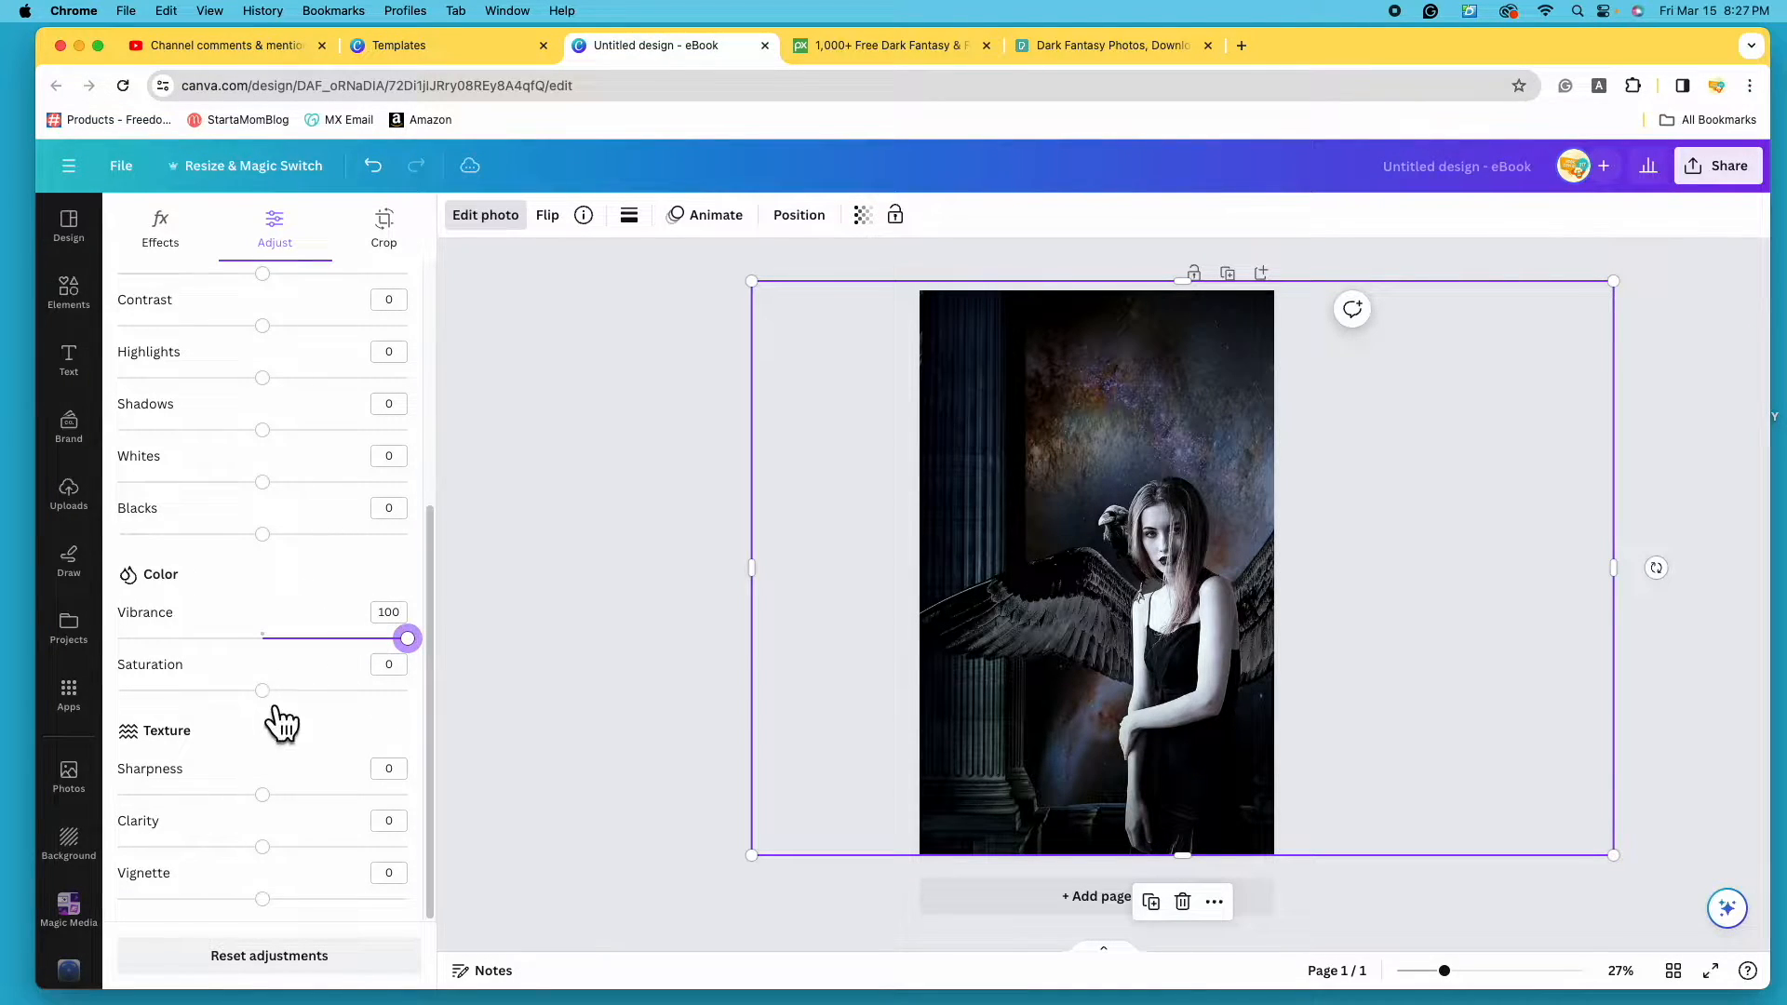
- Set background Saturation to 100, lower Vibrance to 60, and push Vignette to 100
drag(281, 705, 470, 732)
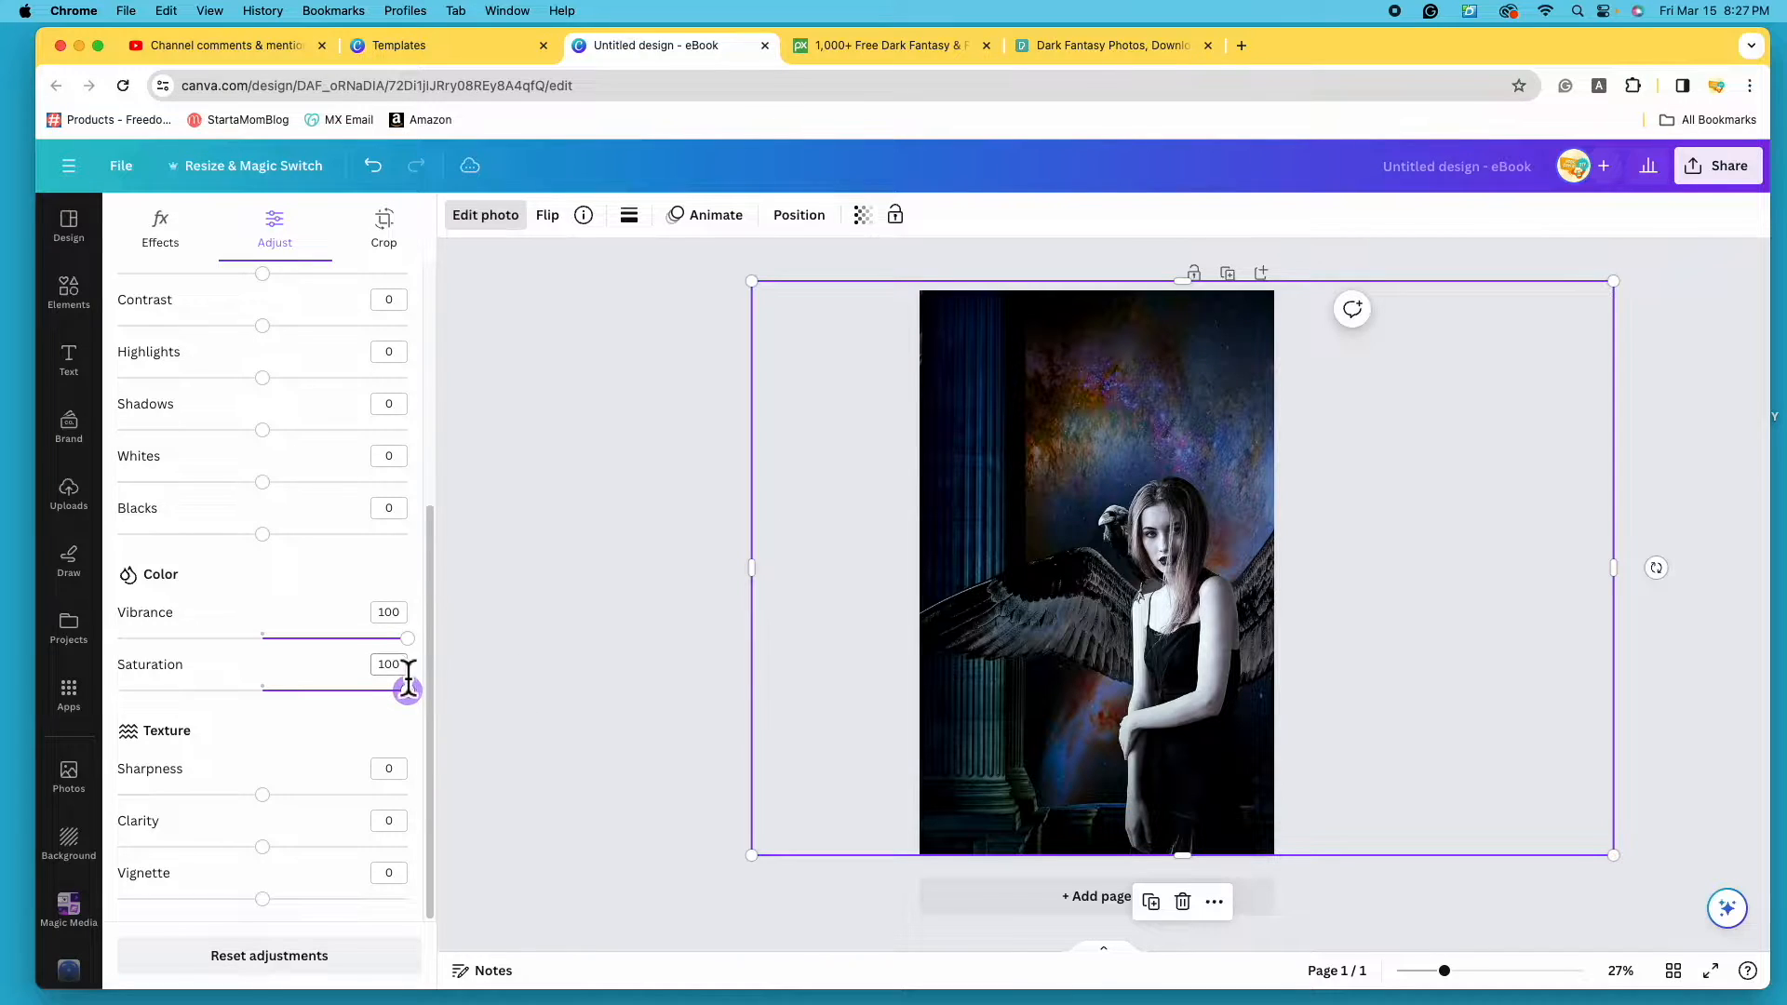
drag(420, 656, 377, 678)
mouse_move(286, 926)
mouse_down()
mouse_move(304, 940)
mouse_move(281, 935)
mouse_up()
drag(284, 912, 47, 940)
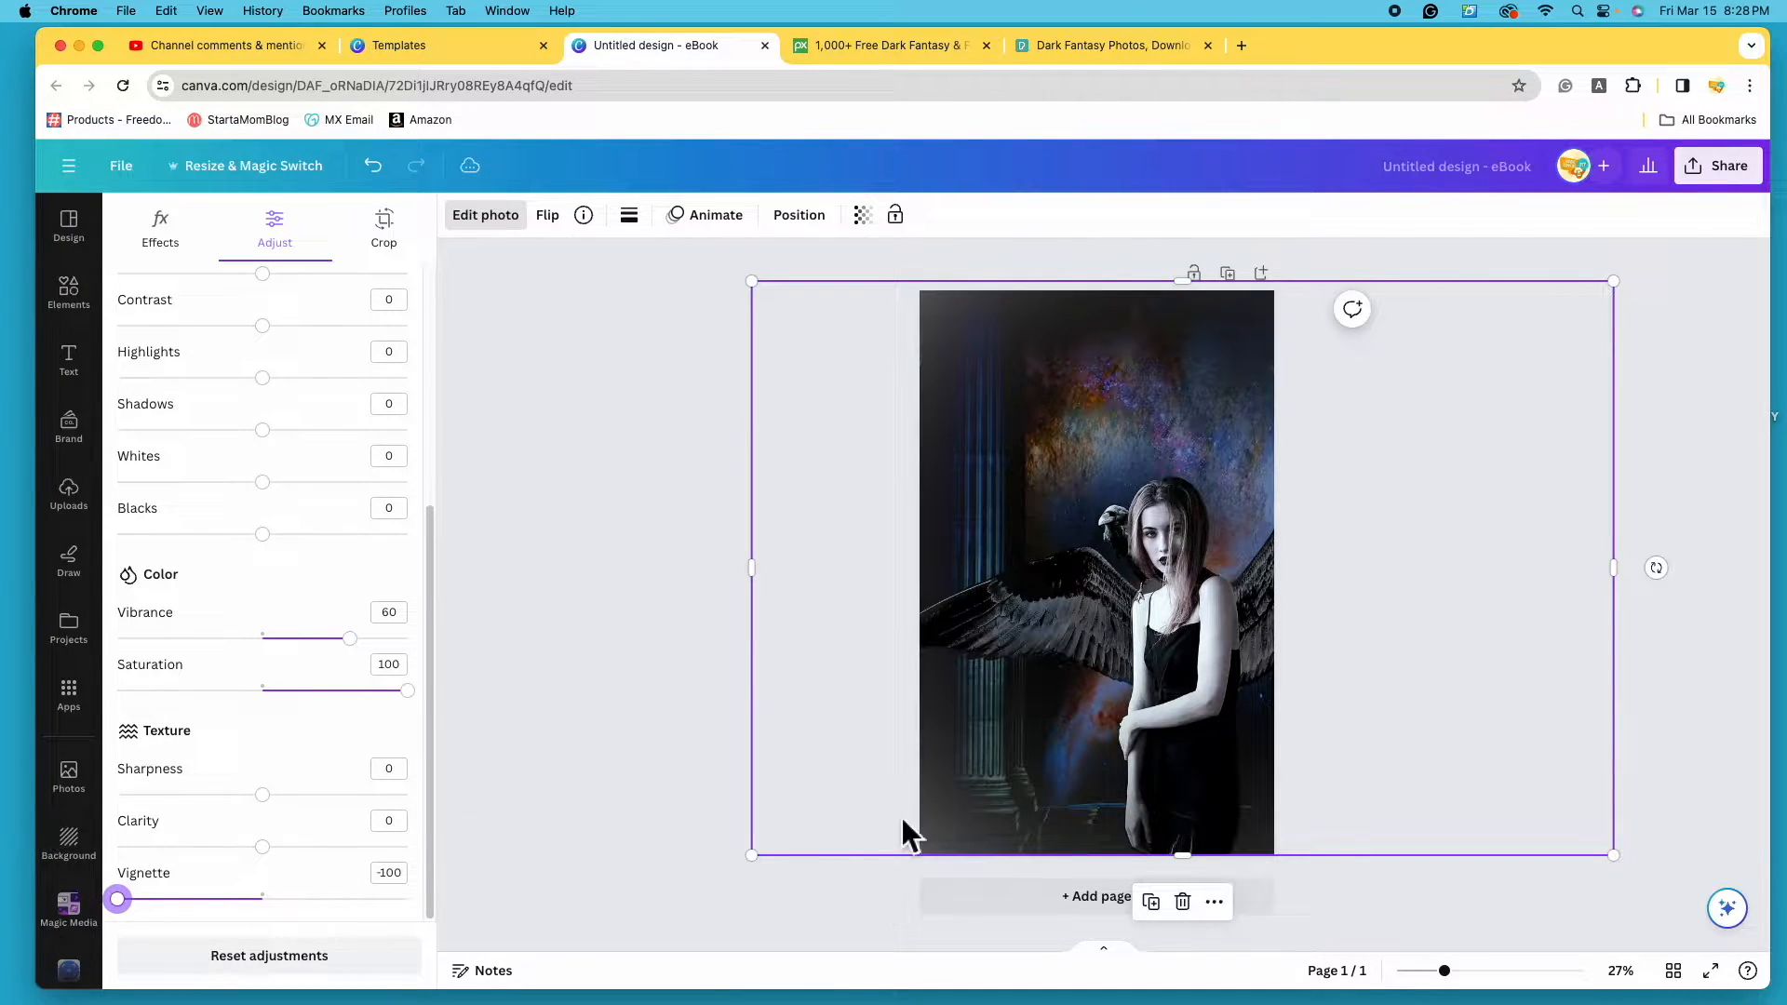
drag(119, 899, 555, 941)
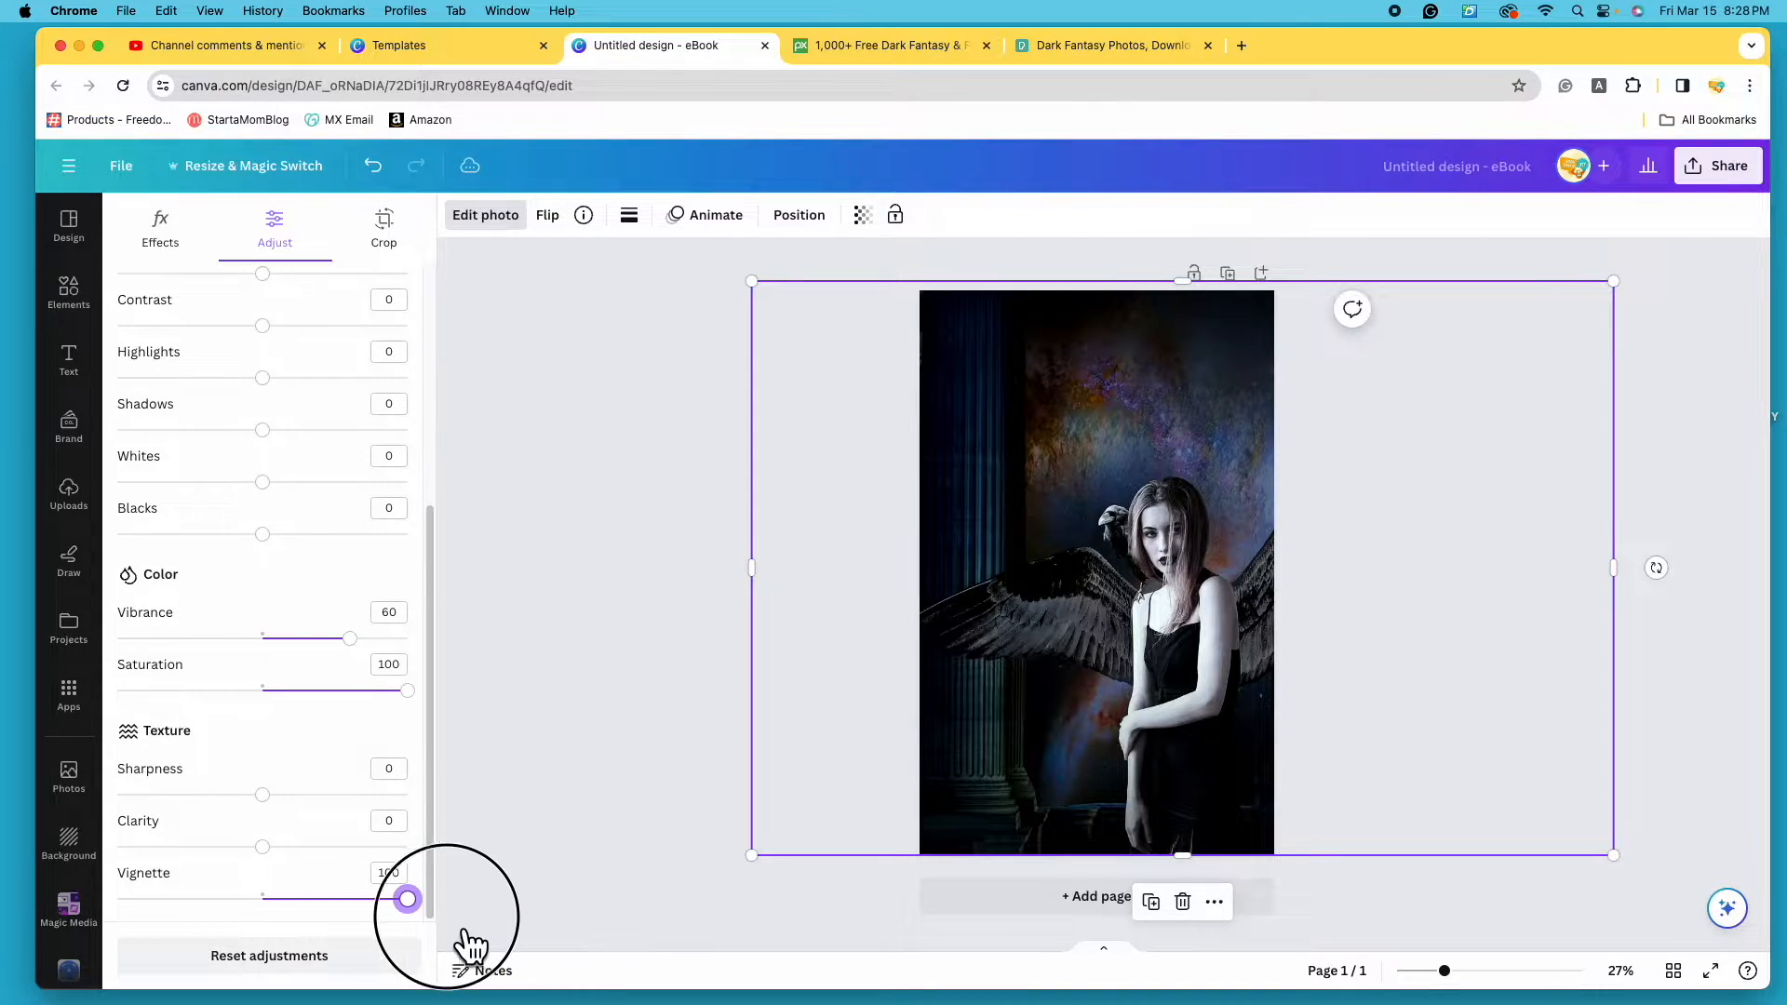
drag(434, 762, 444, 455)
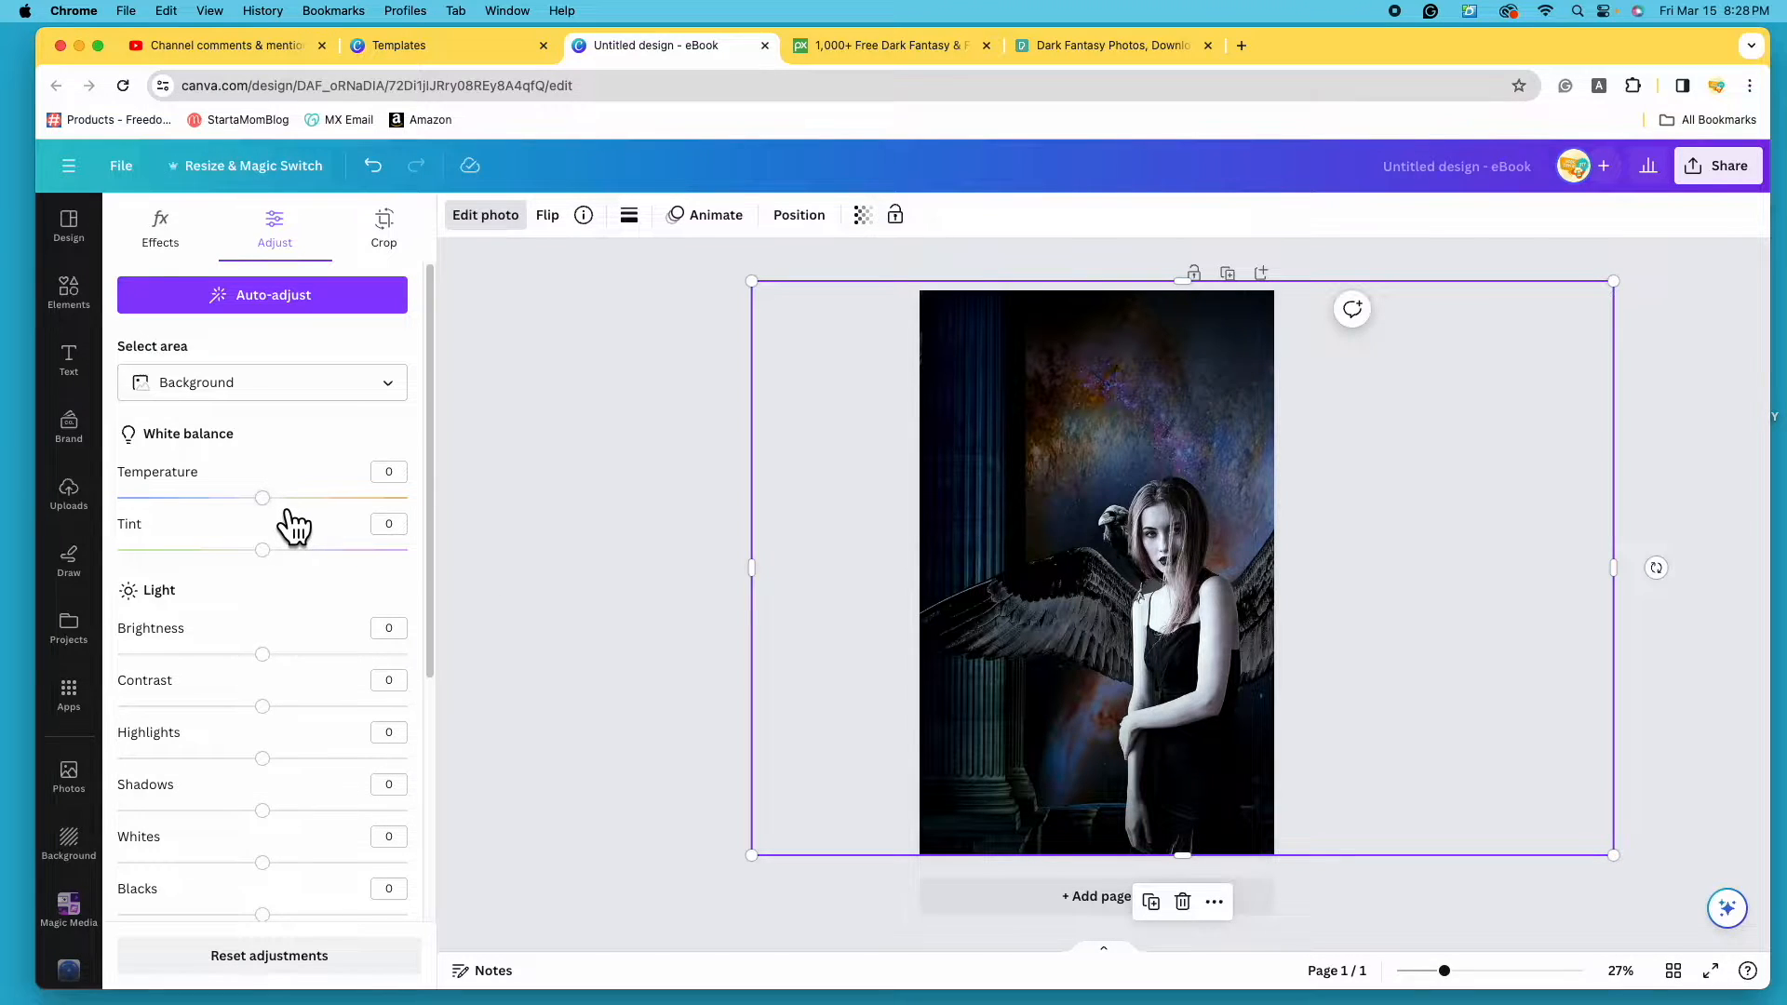
- Cool the background's temperature, shift its tint, deepen its shadows, then switch adjustments to the Foreground
drag(281, 506, 243, 507)
drag(268, 557, 343, 605)
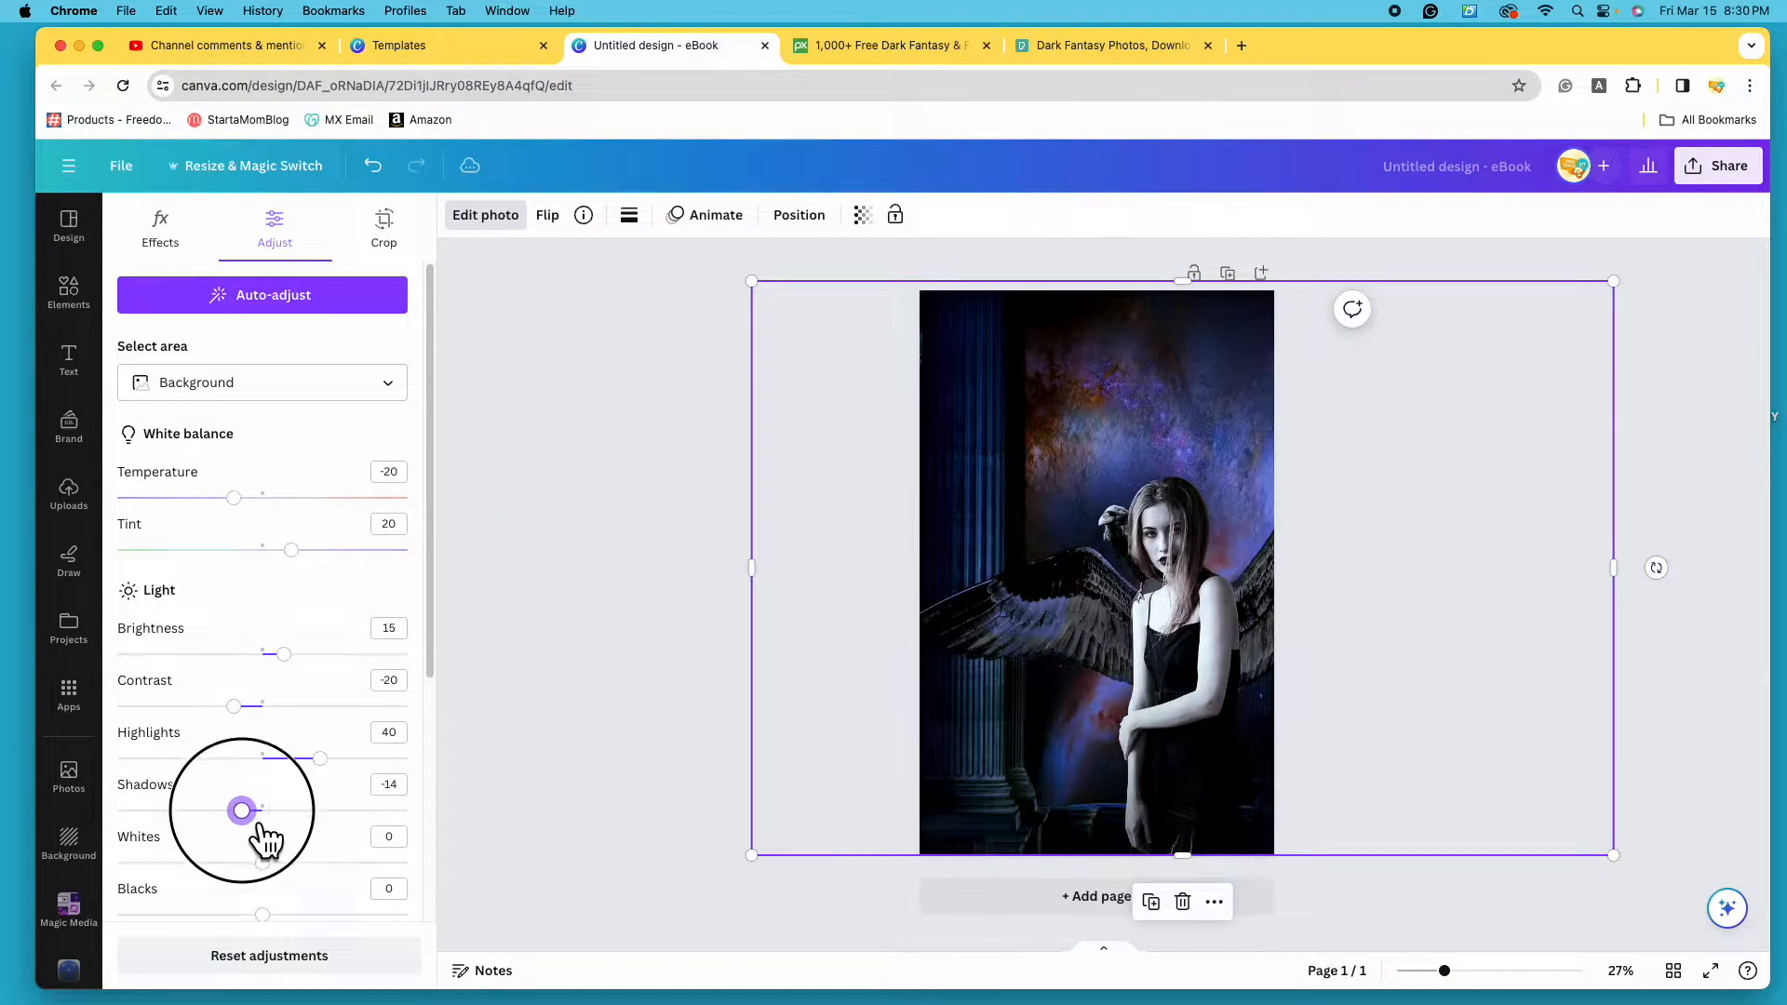
drag(257, 833, 275, 831)
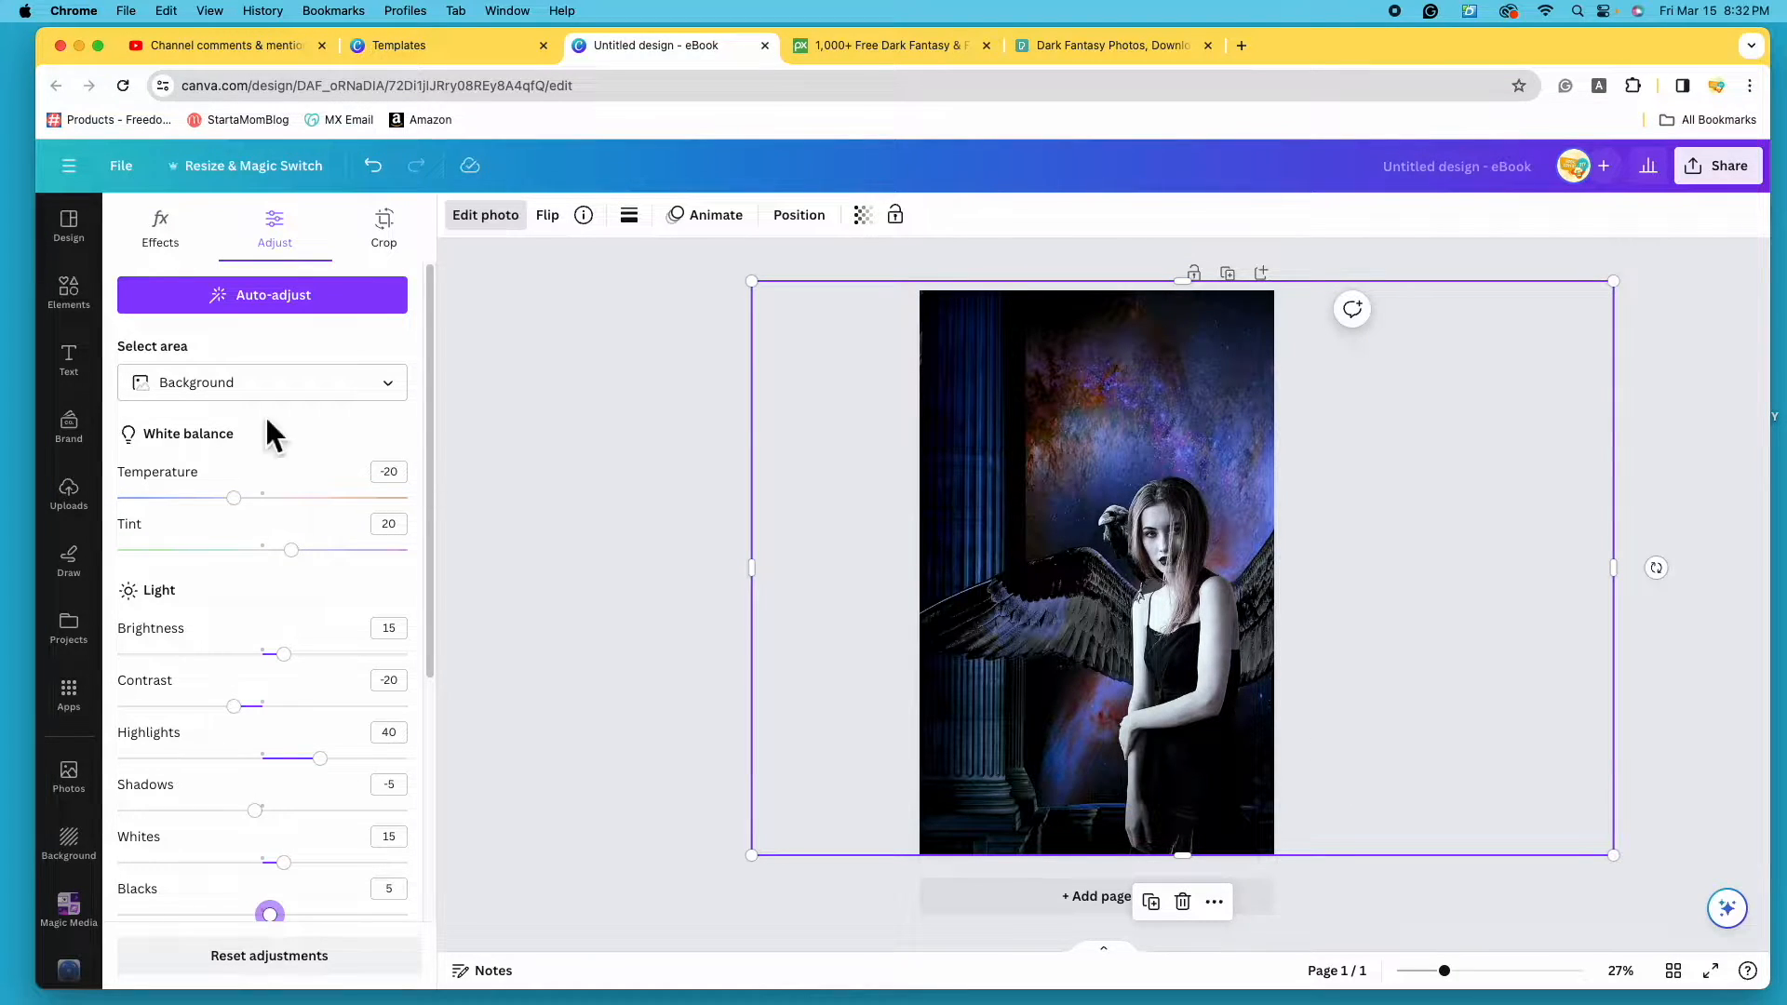
click(406, 390)
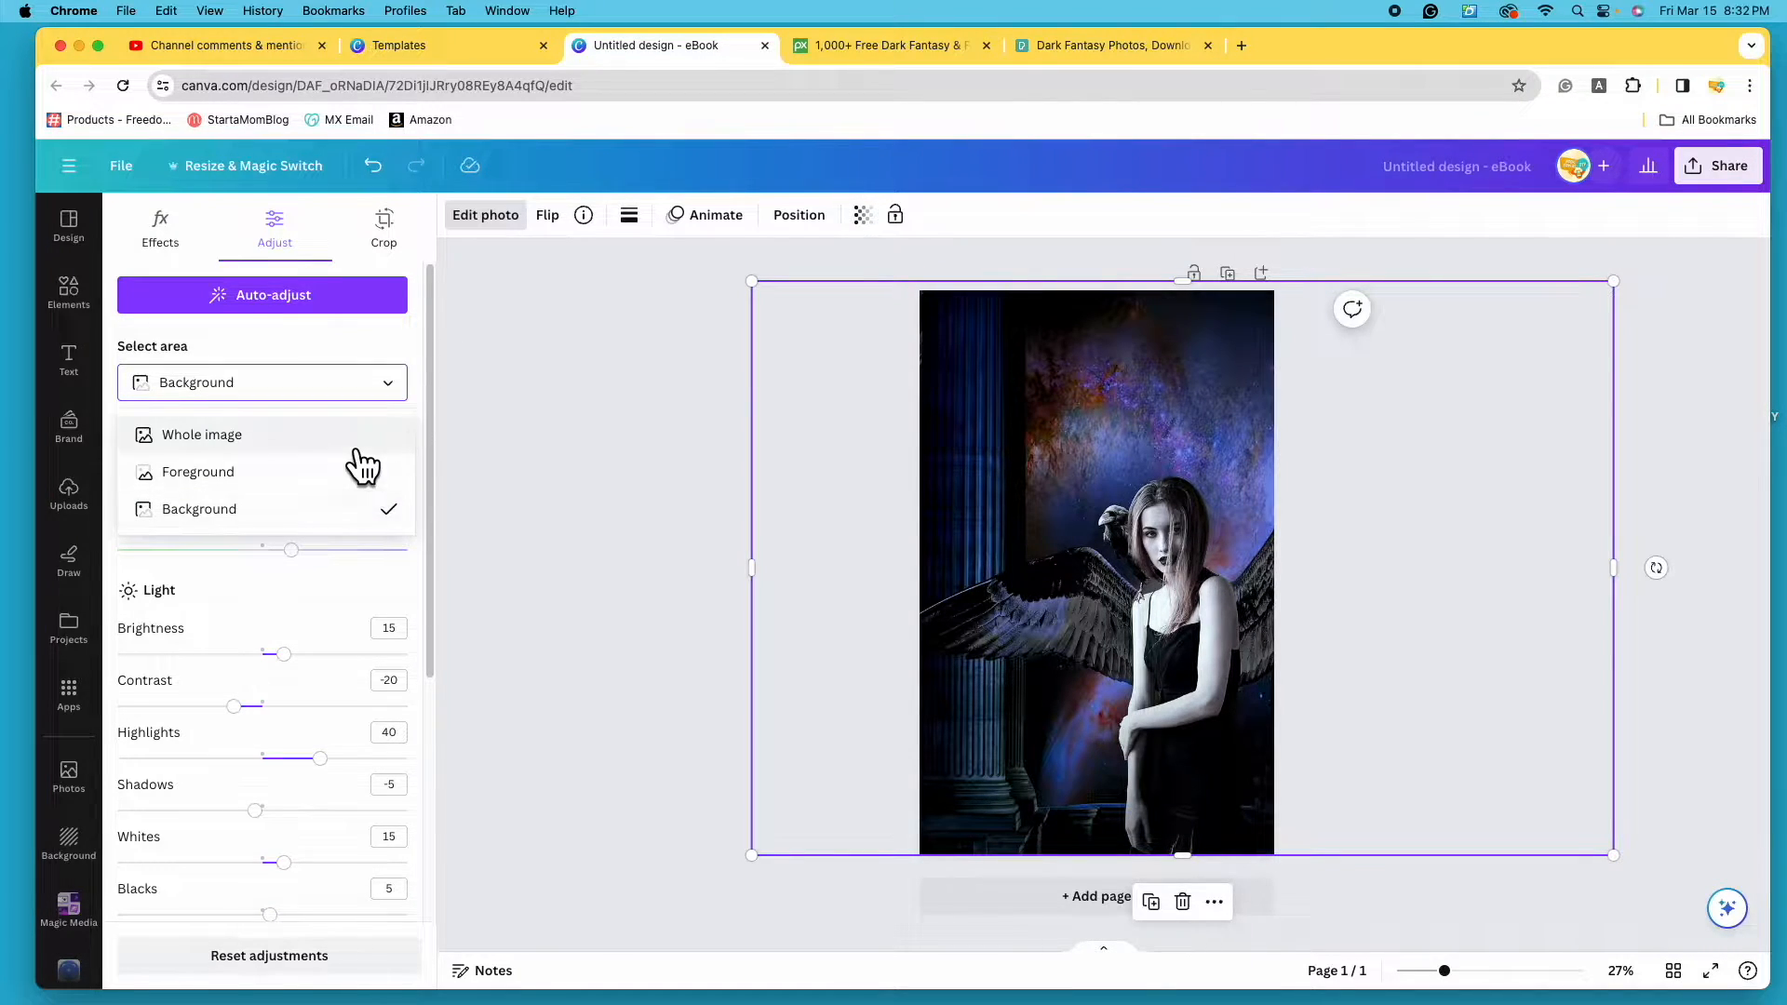
click(326, 482)
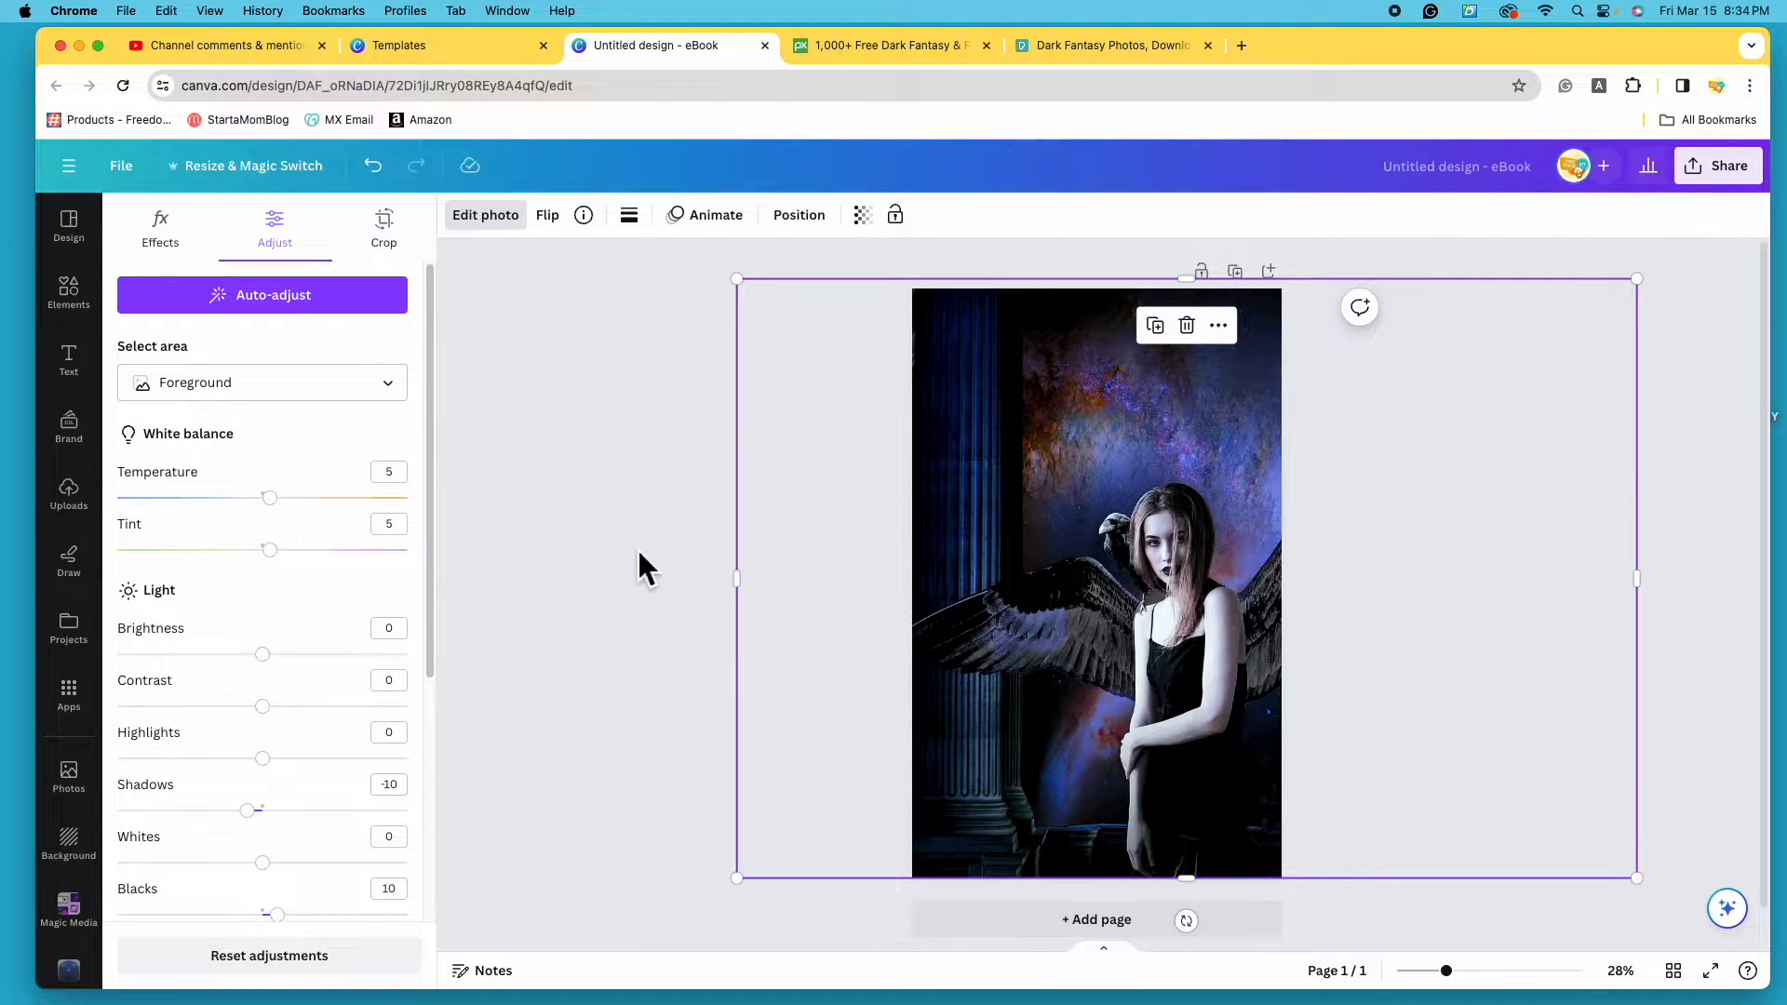
click(728, 712)
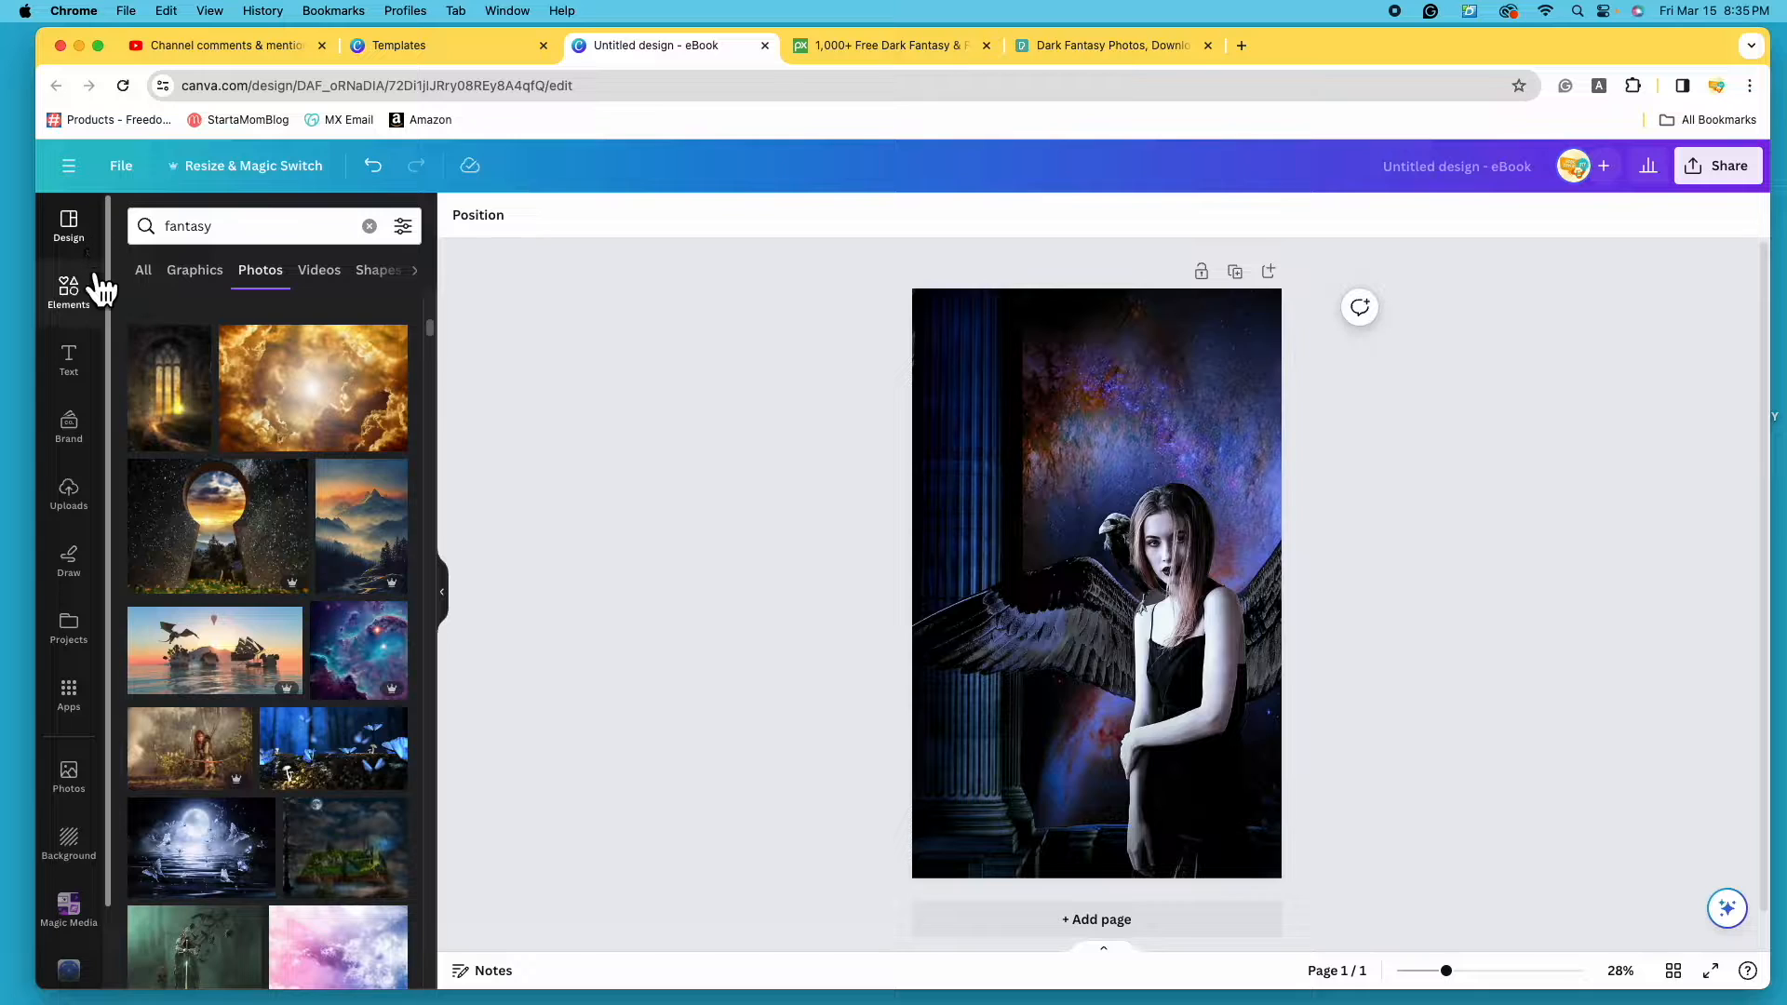
click(93, 391)
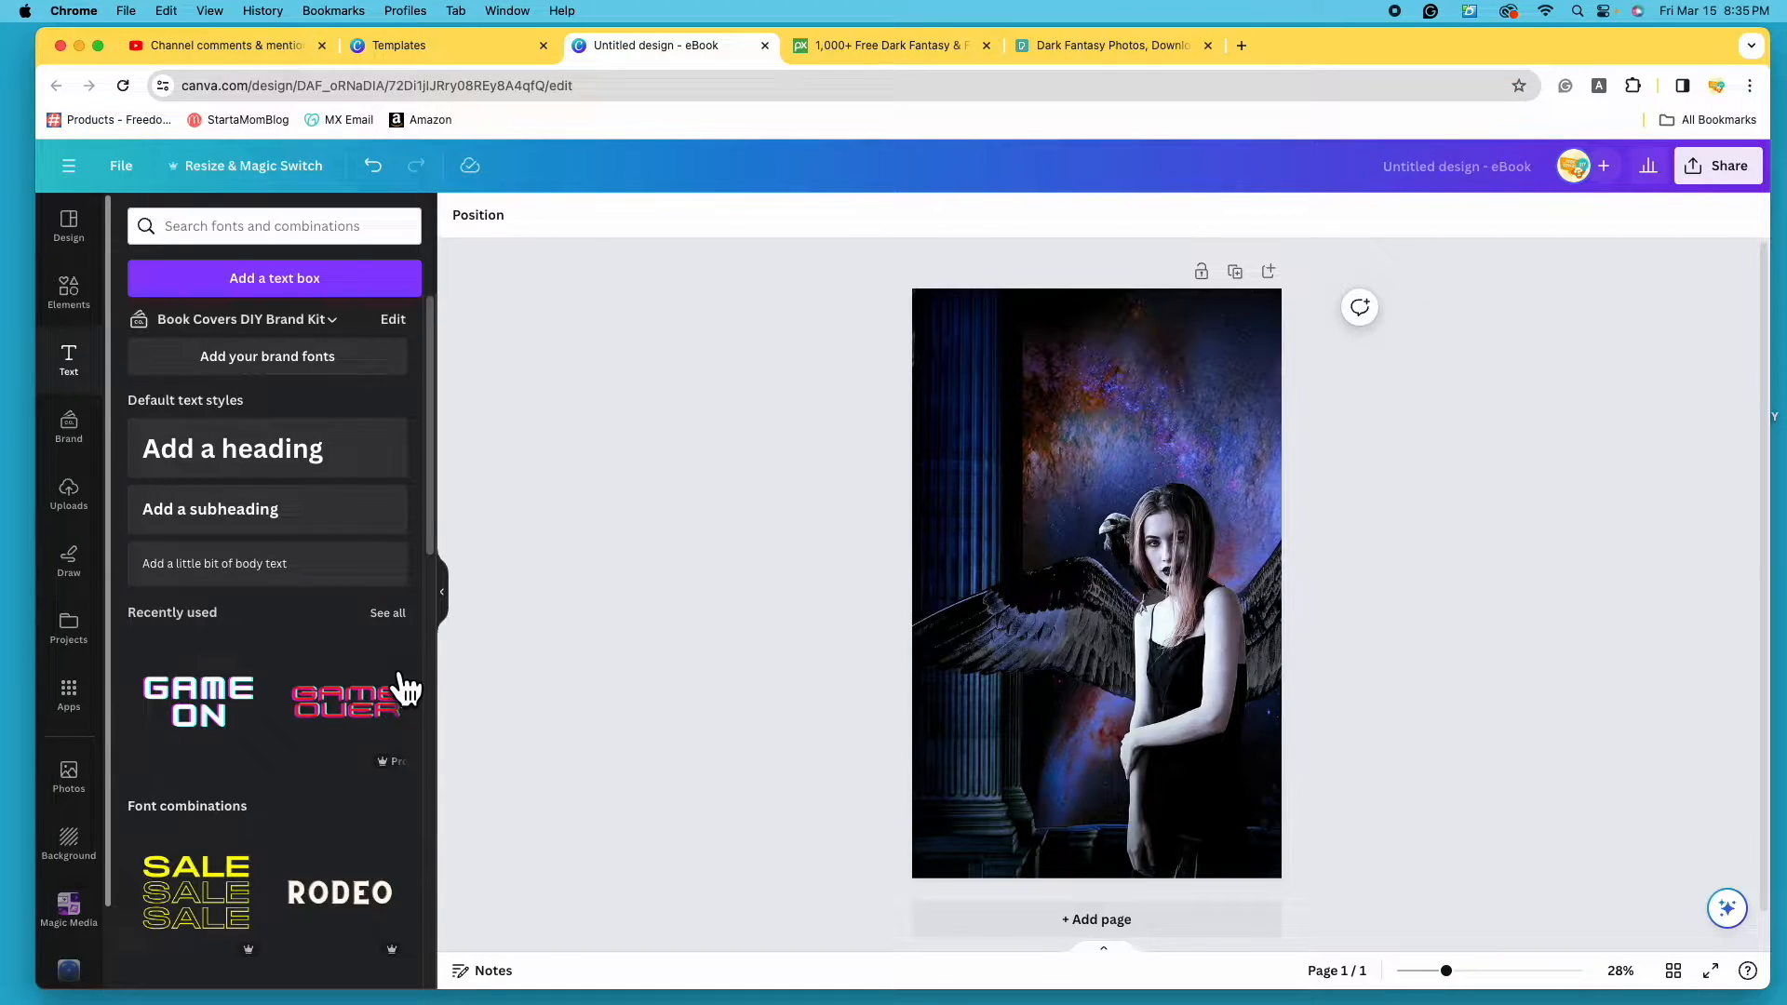
scroll(402, 689, down, 8)
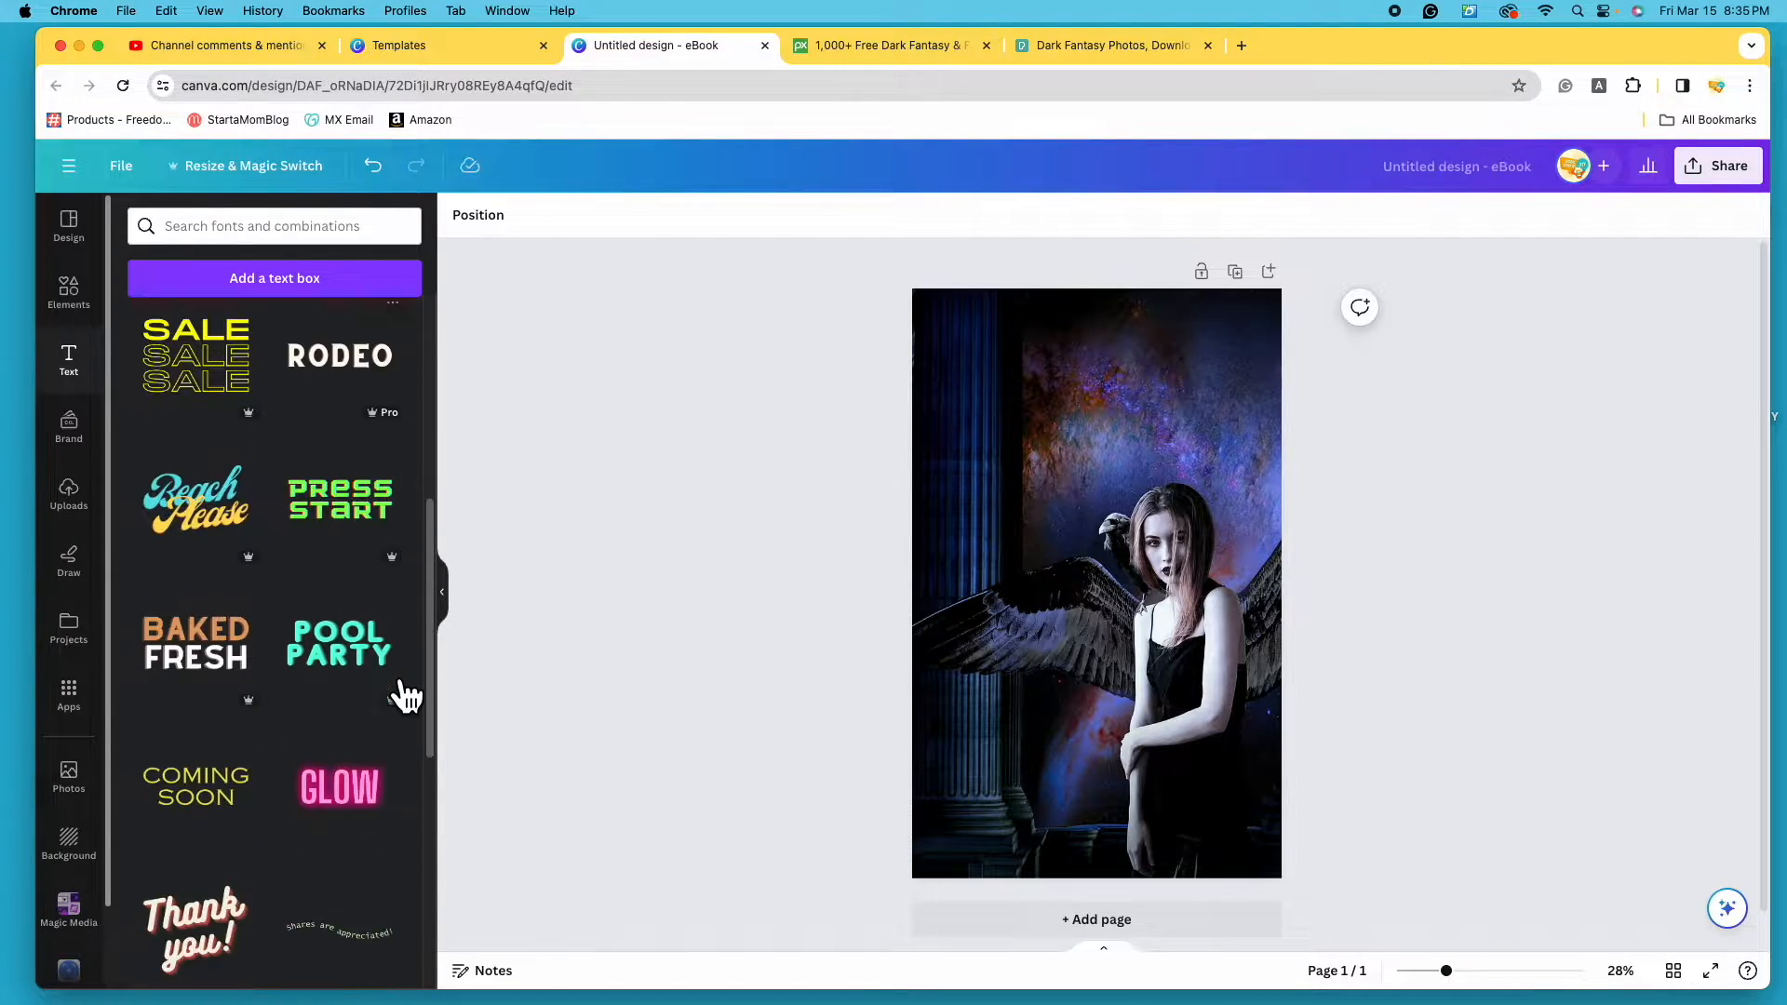
scroll(400, 691, down, 1)
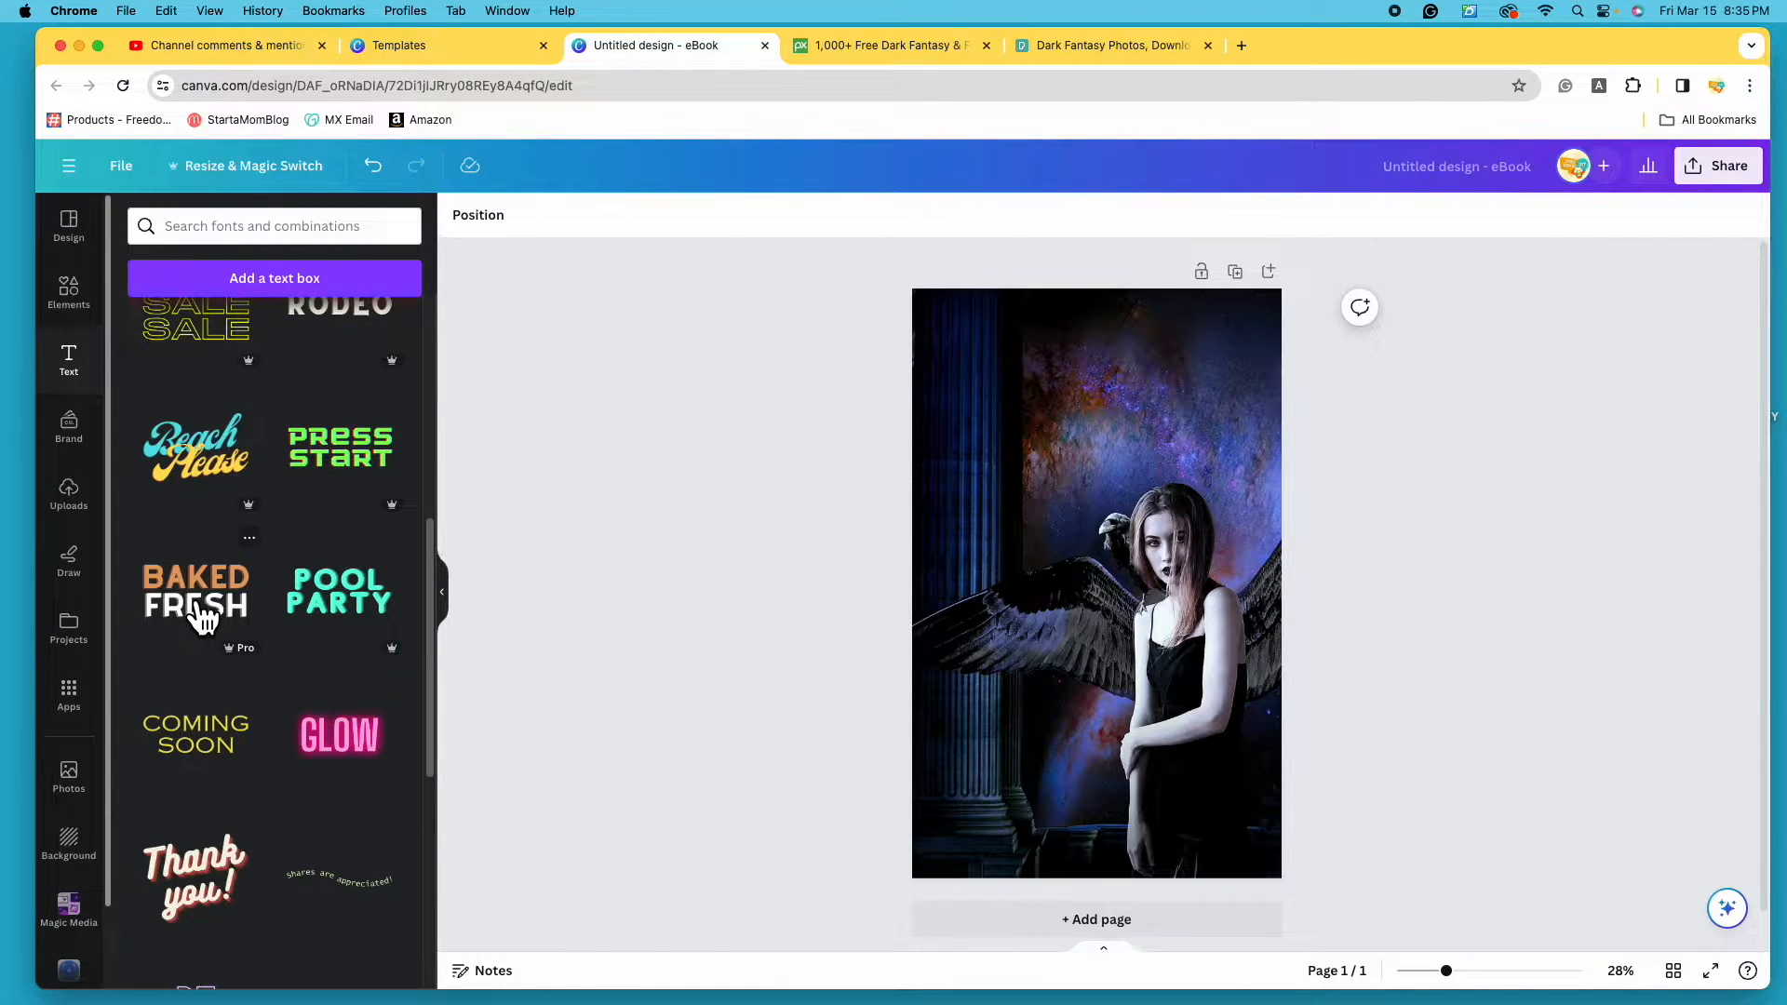
scroll(298, 679, down, 10)
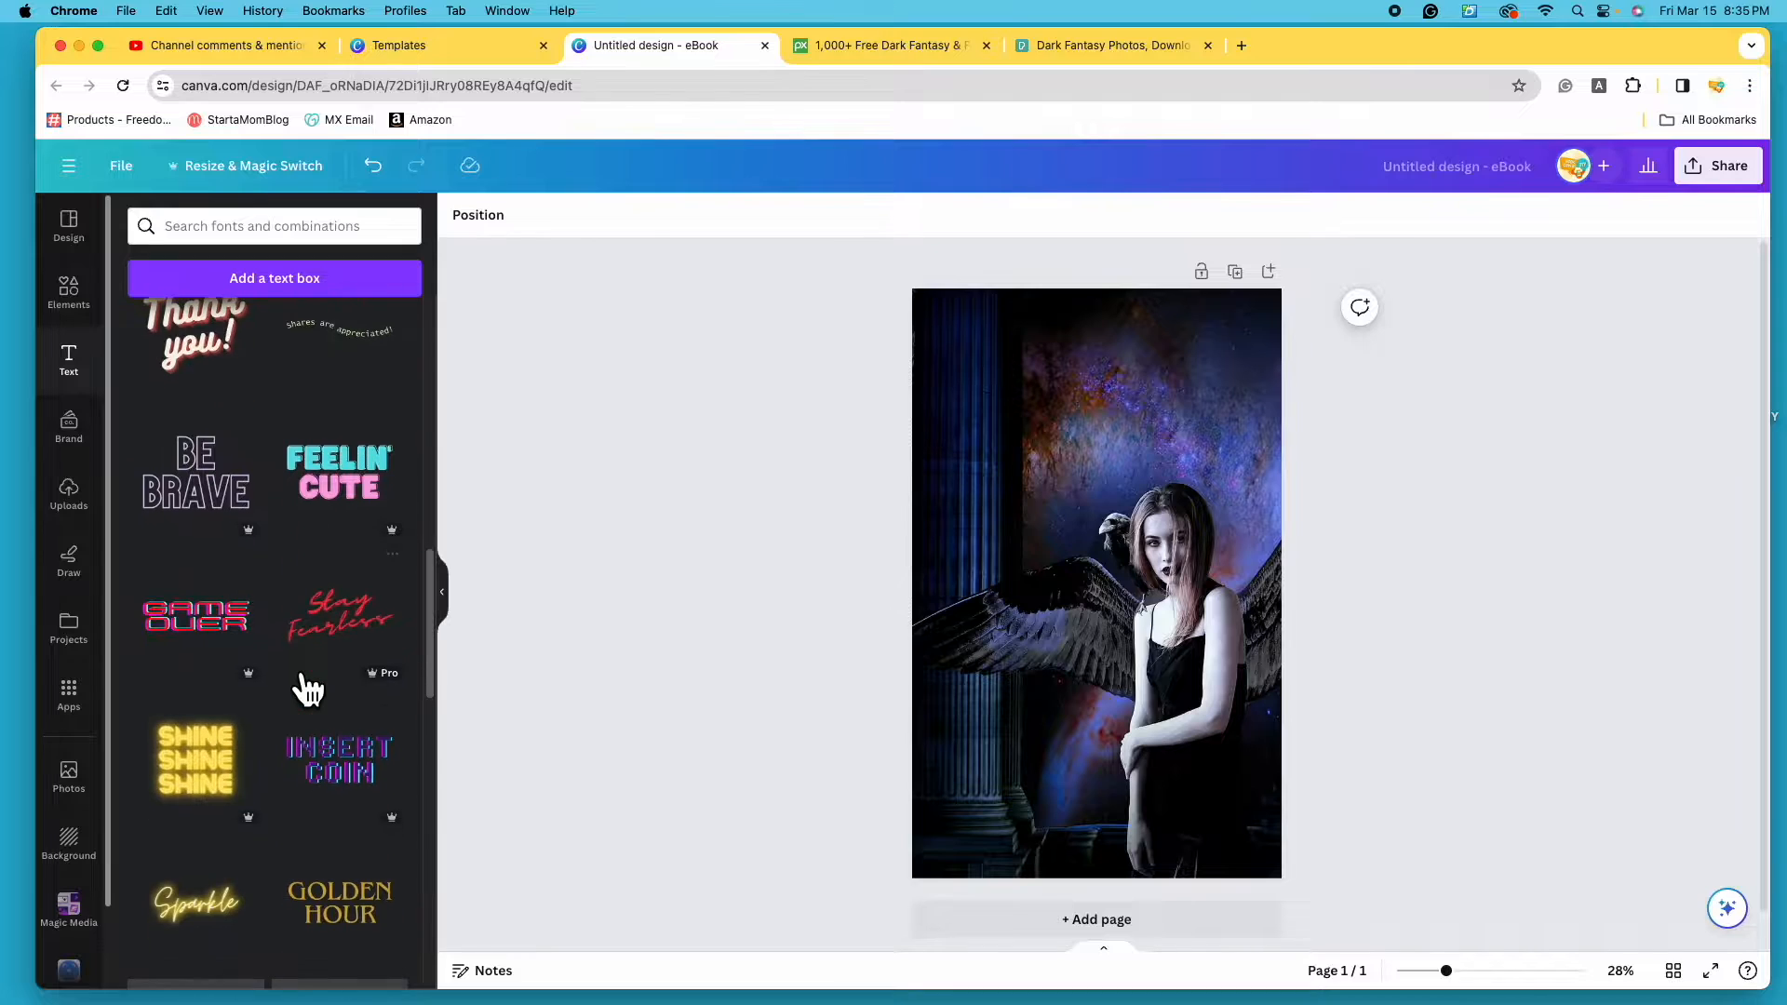
scroll(307, 689, down, 8)
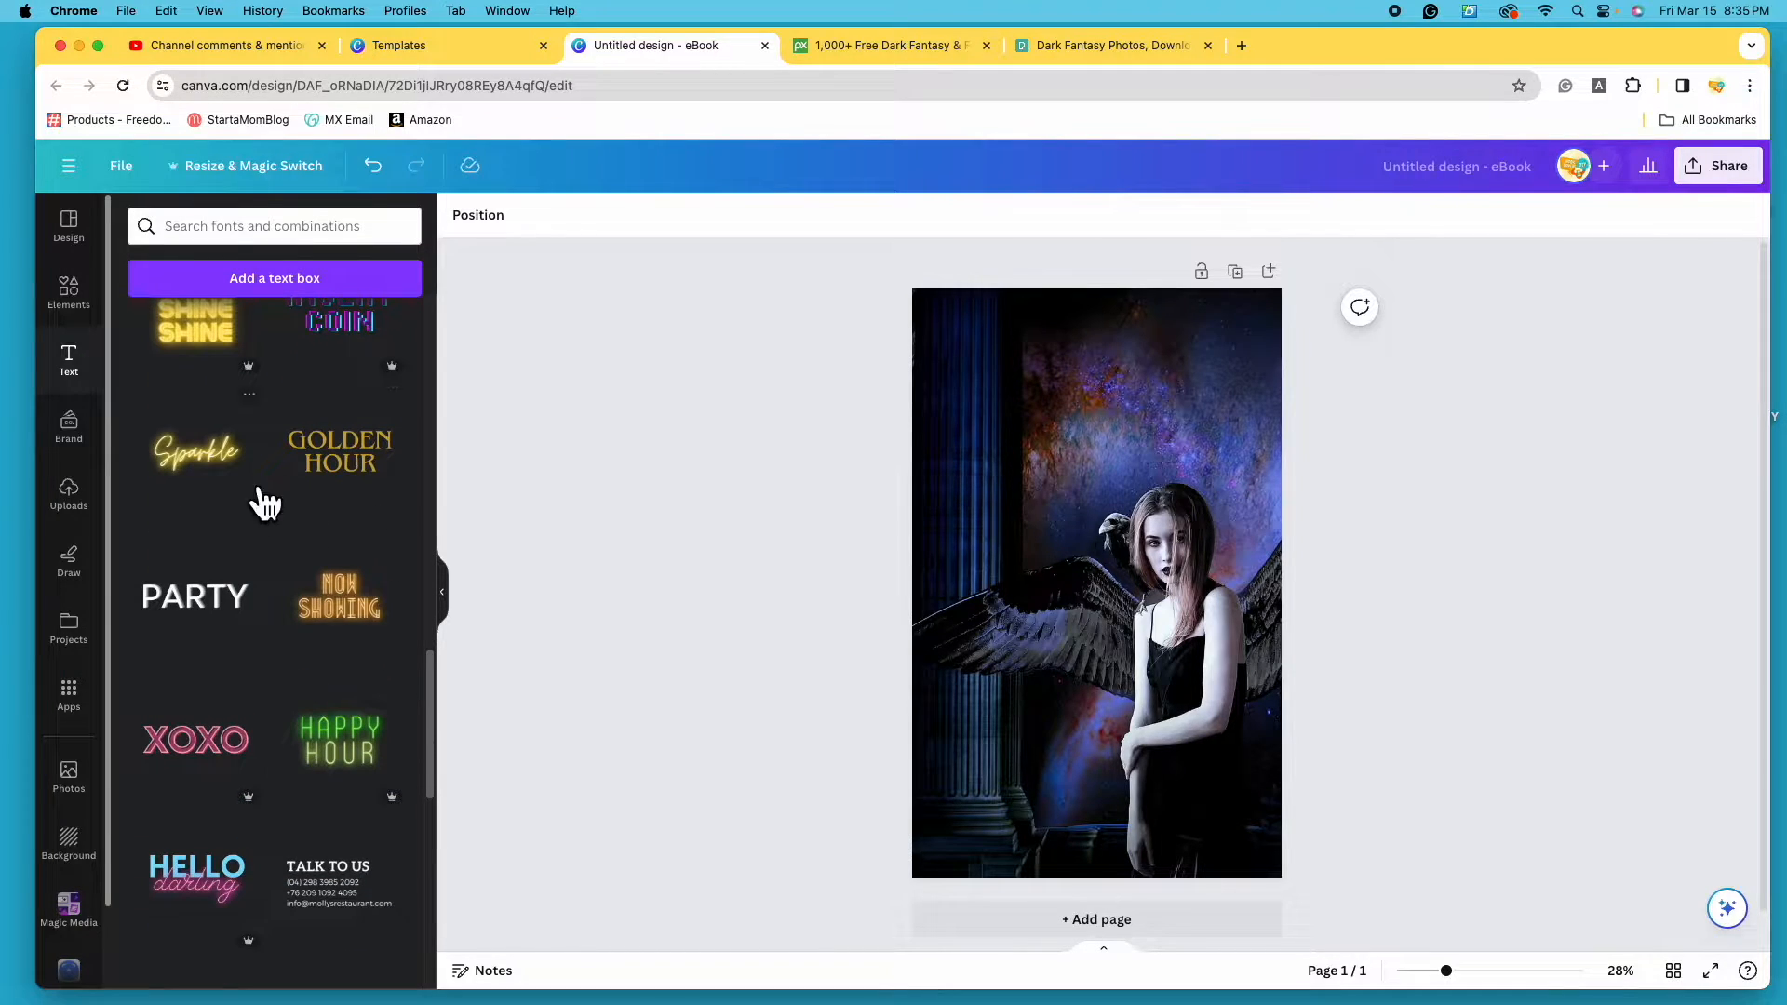
scroll(280, 717, down, 20)
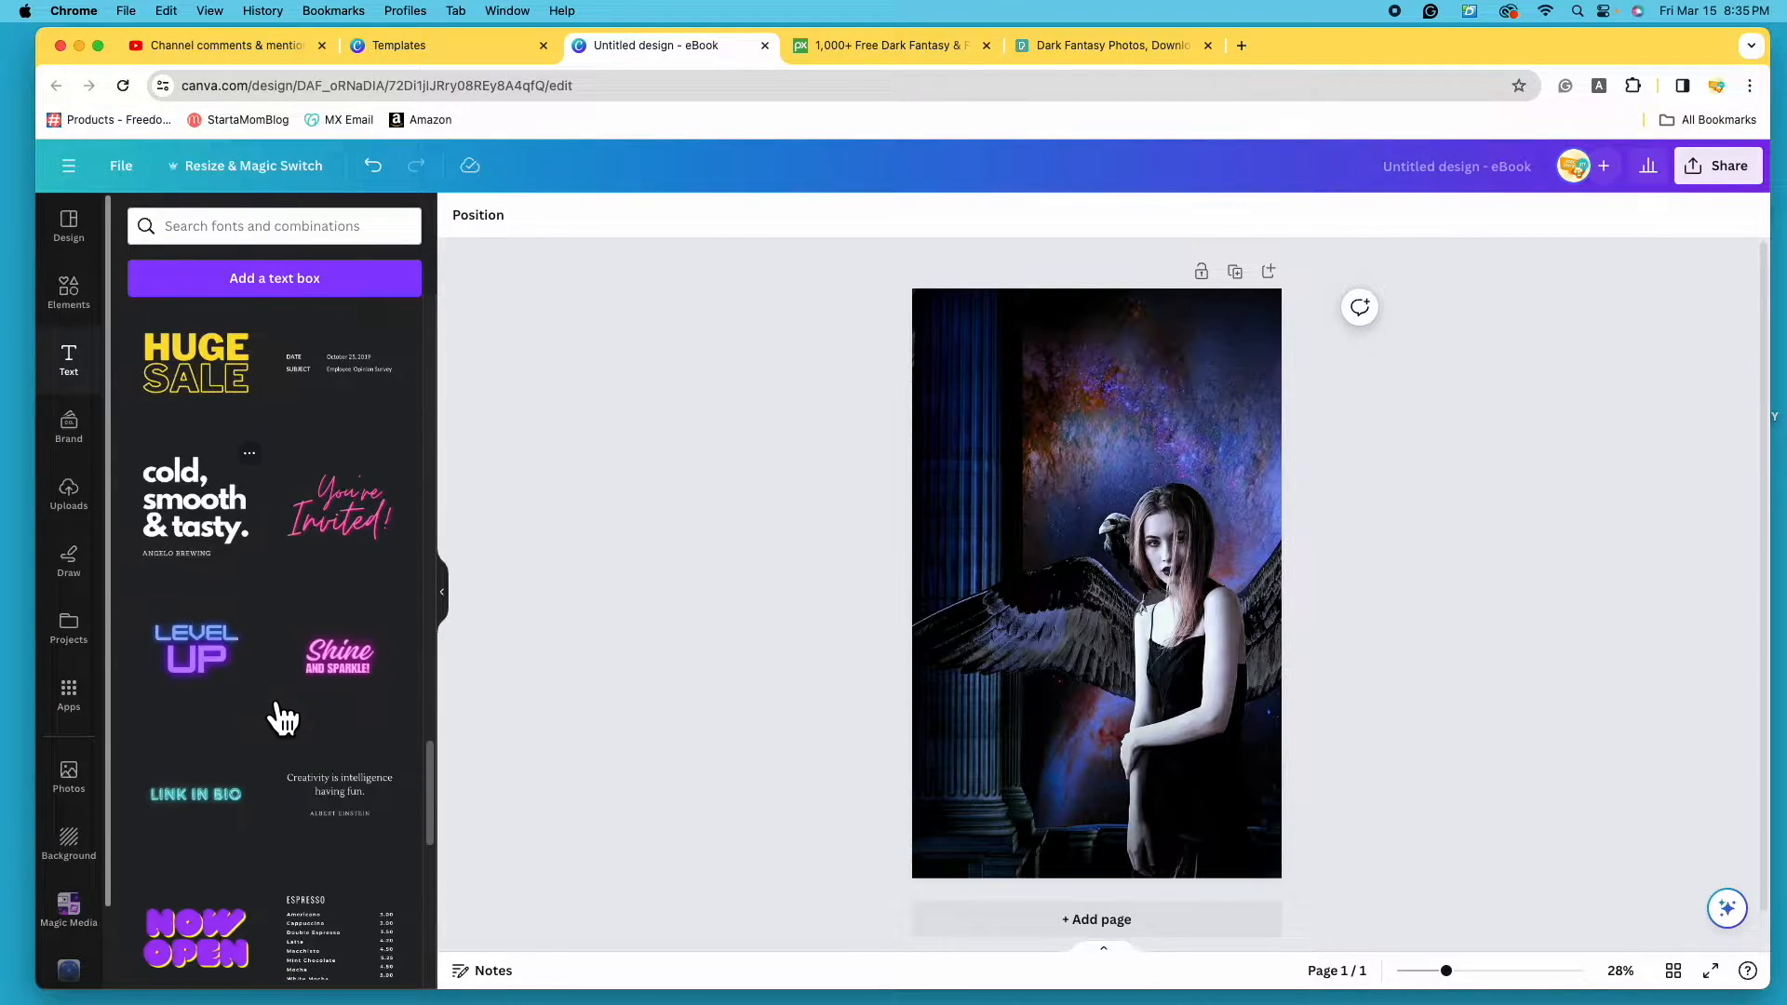
scroll(279, 718, down, 20)
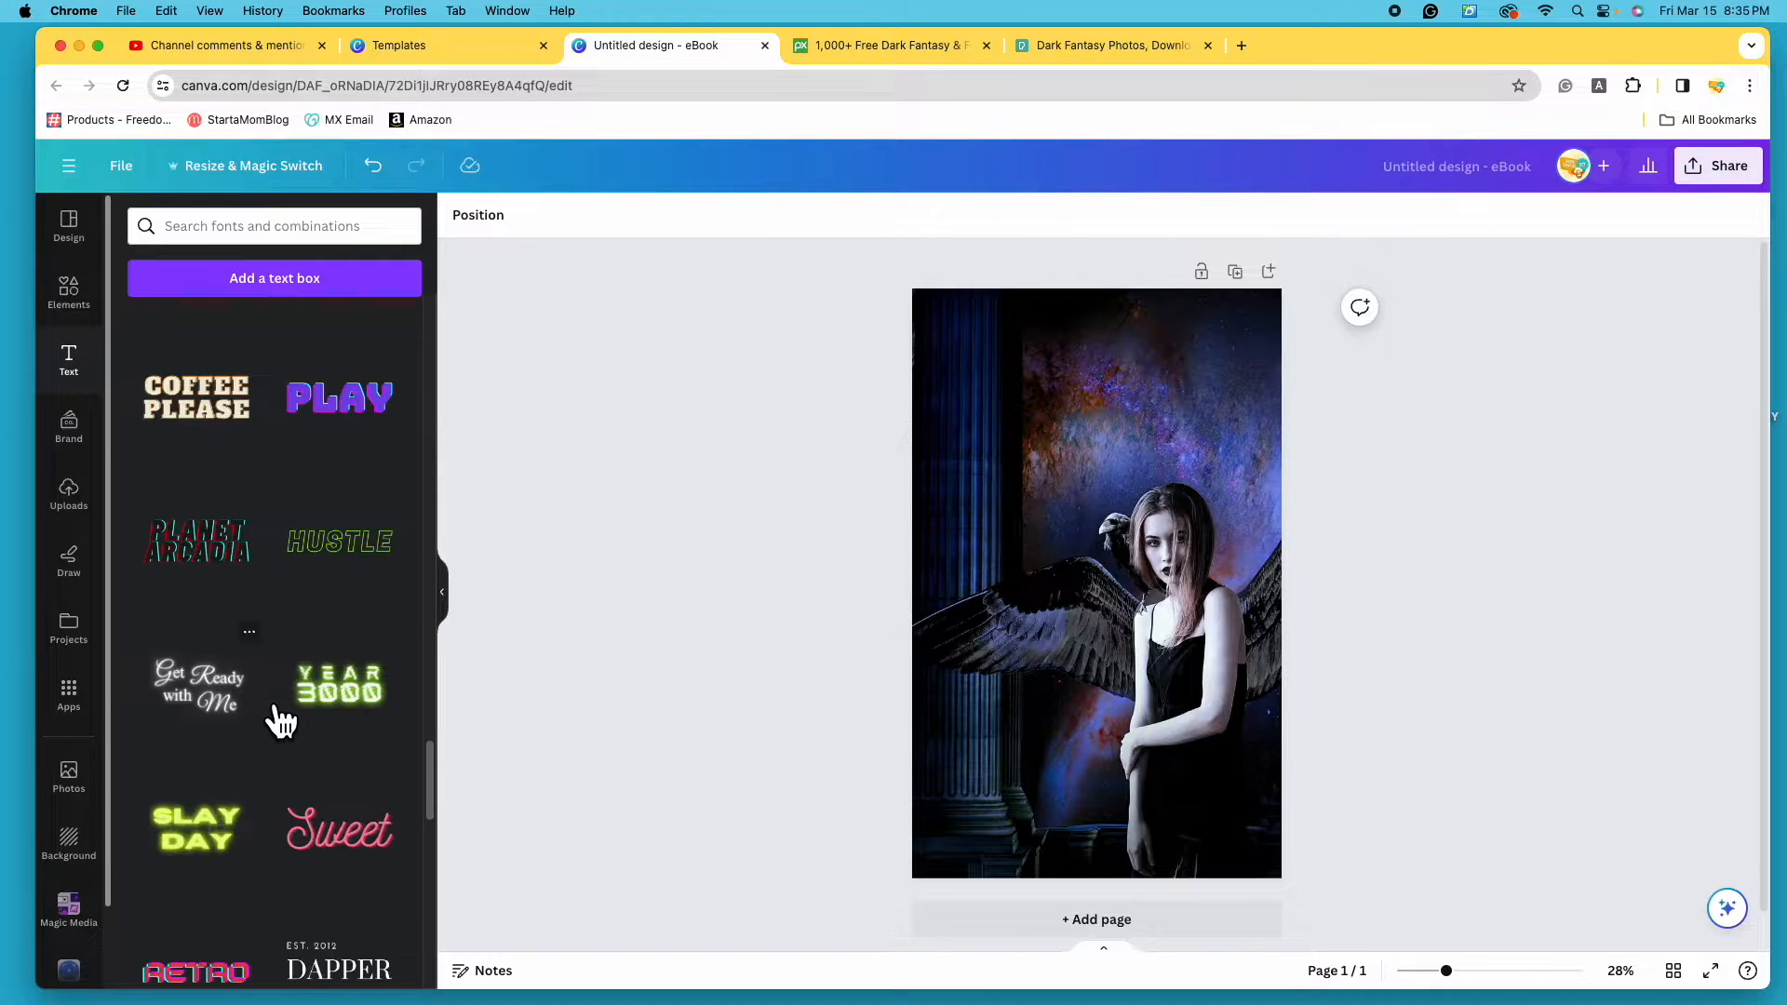
scroll(279, 721, up, 20)
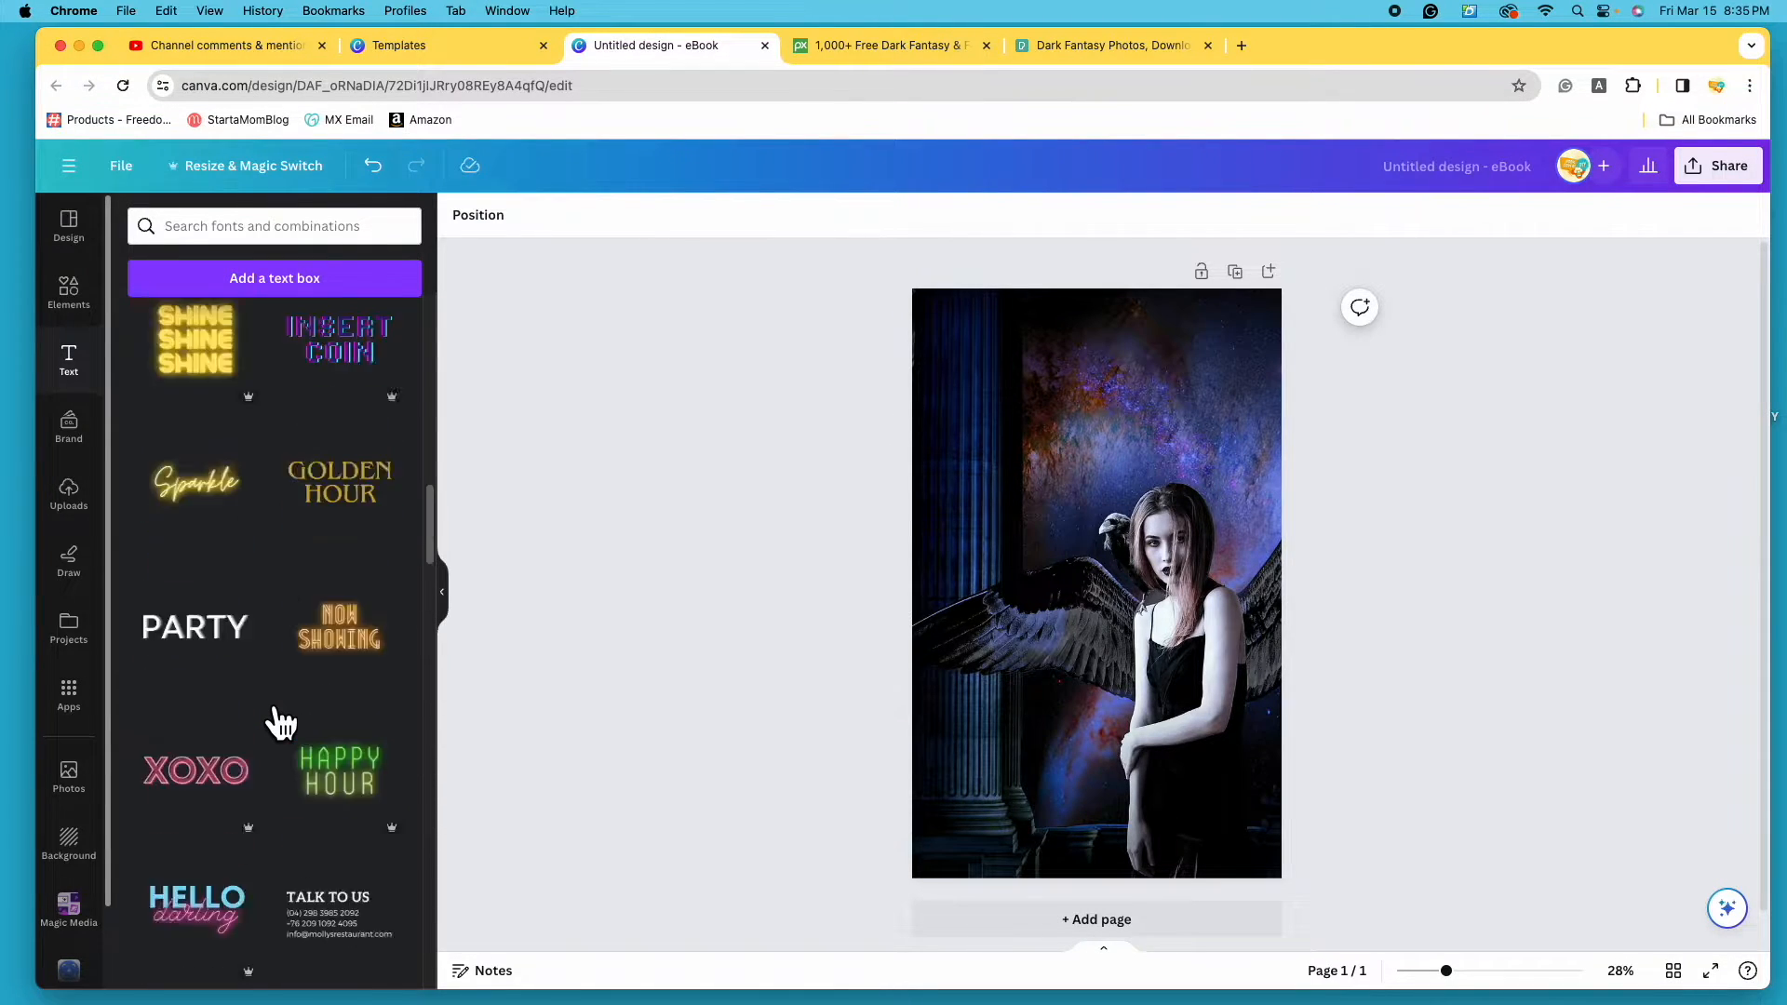
scroll(279, 724, up, 8)
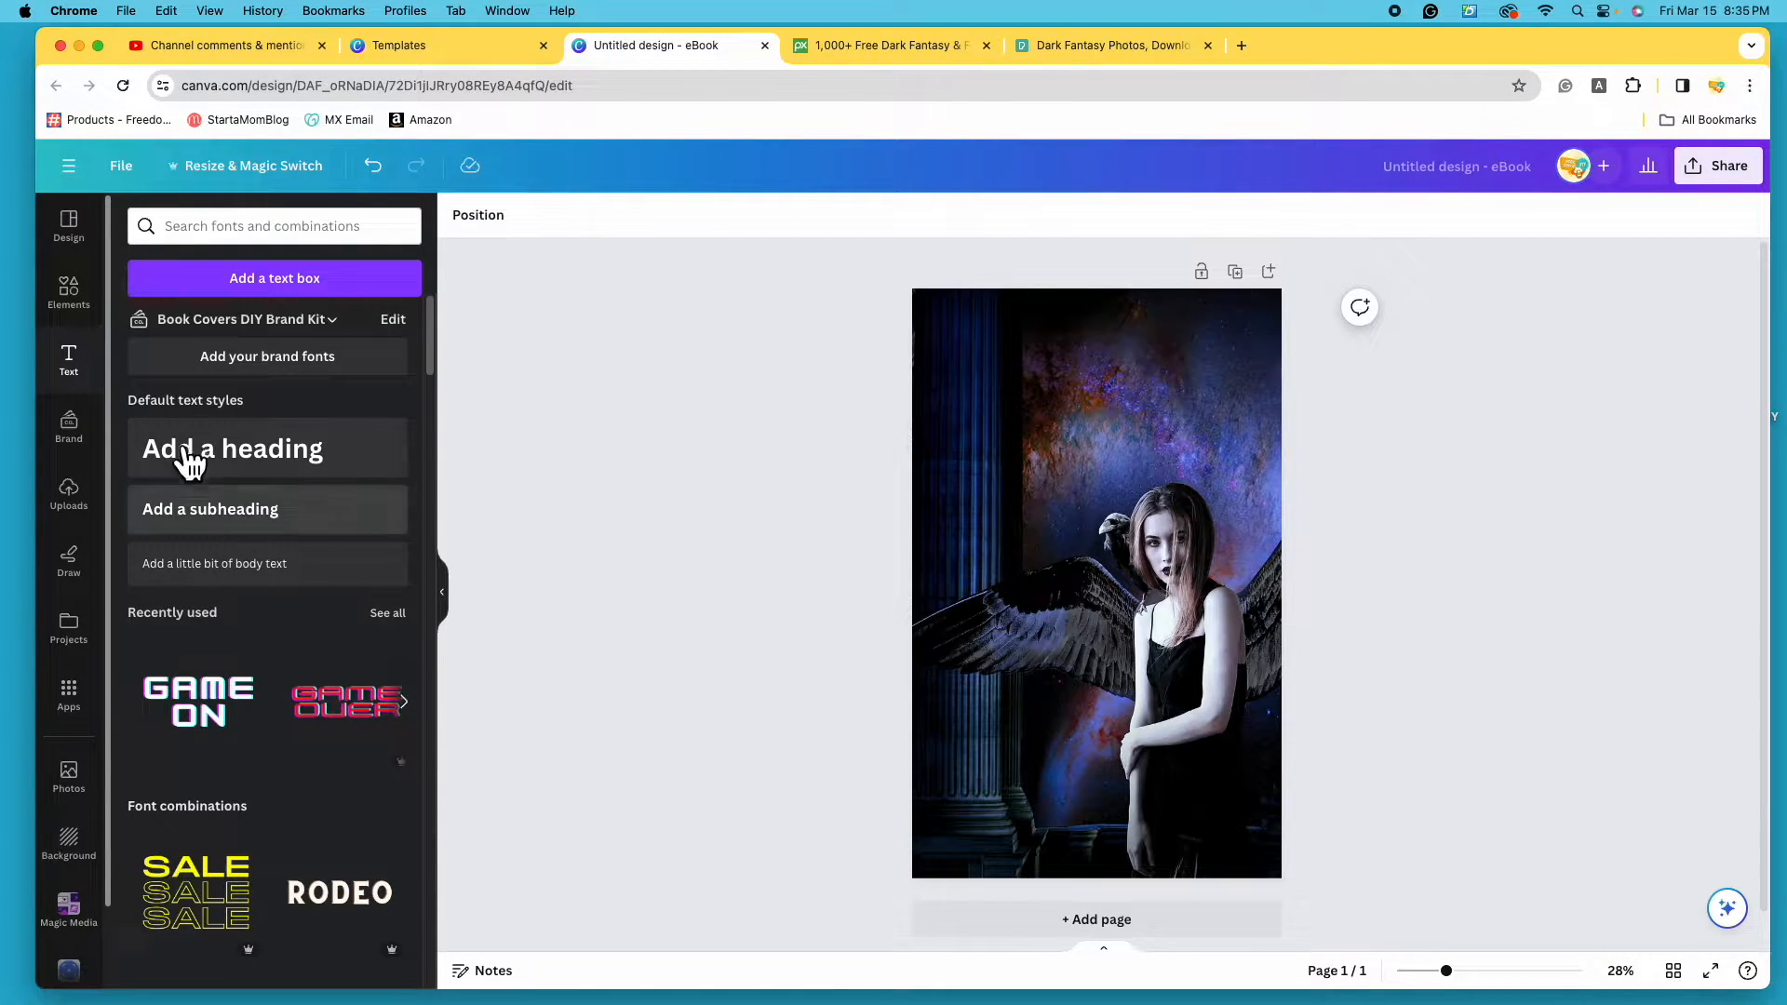
- Add an 'Add a heading' text box and drag it up near the top of the cover
click(307, 475)
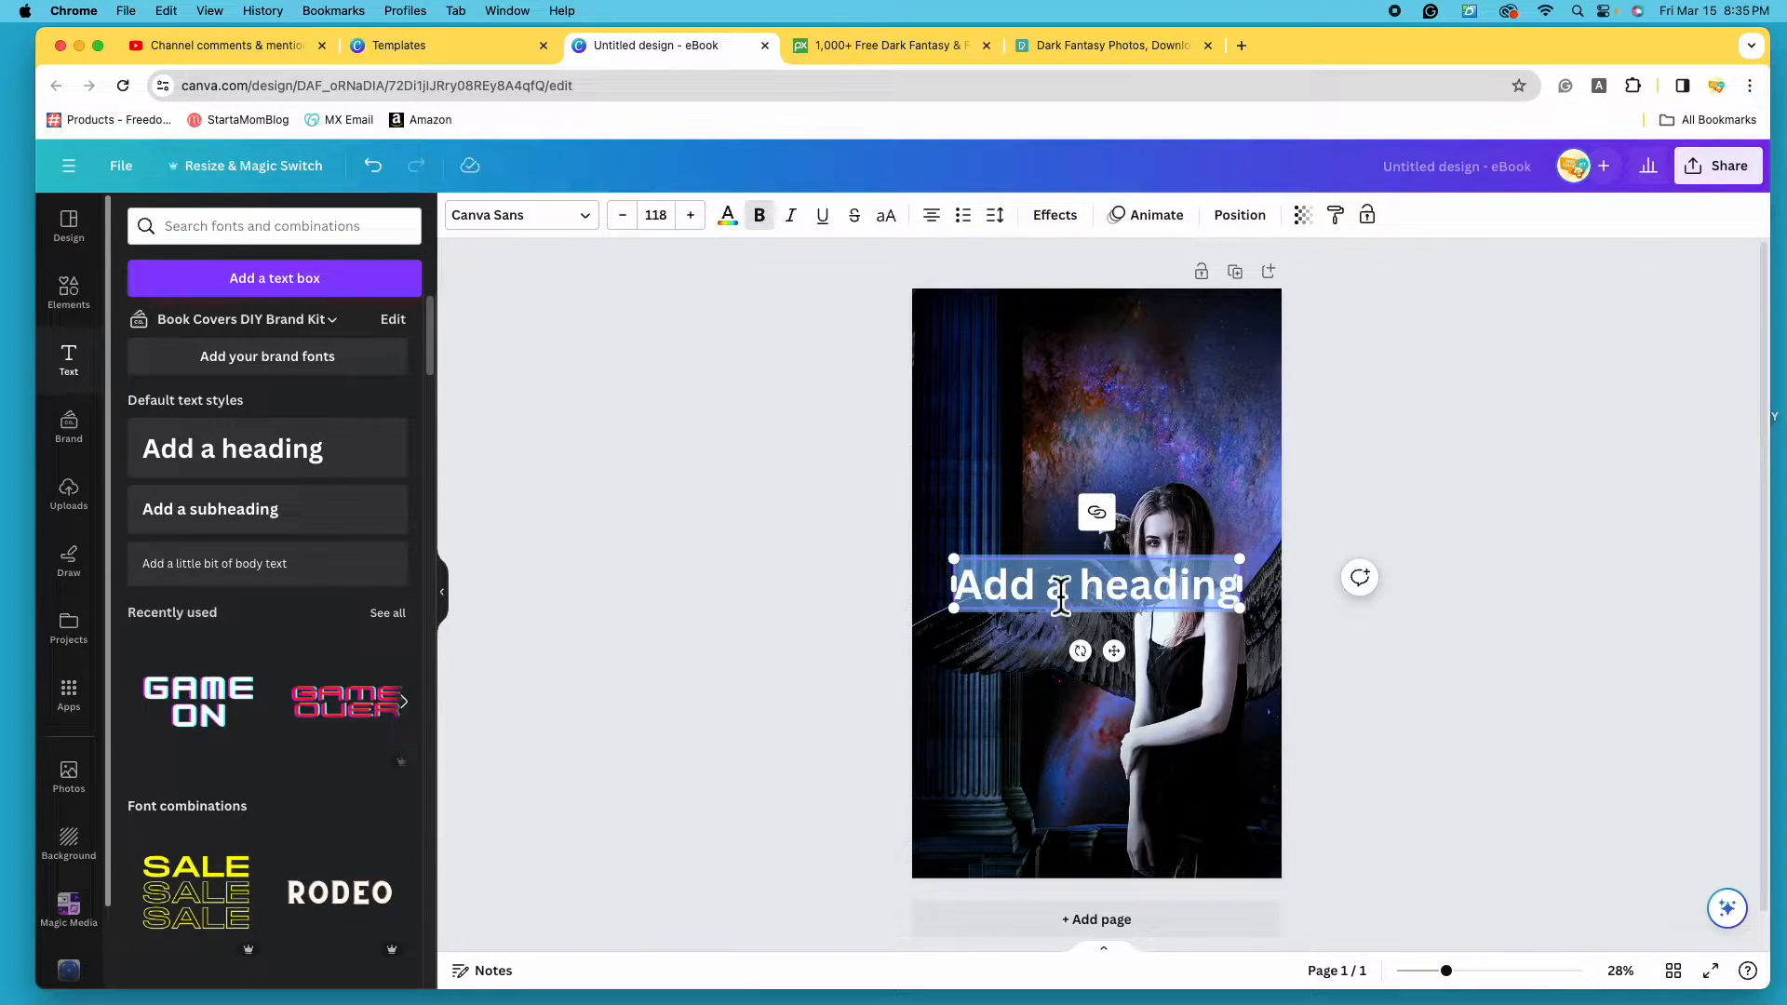
click(1091, 588)
drag(1093, 596, 1144, 596)
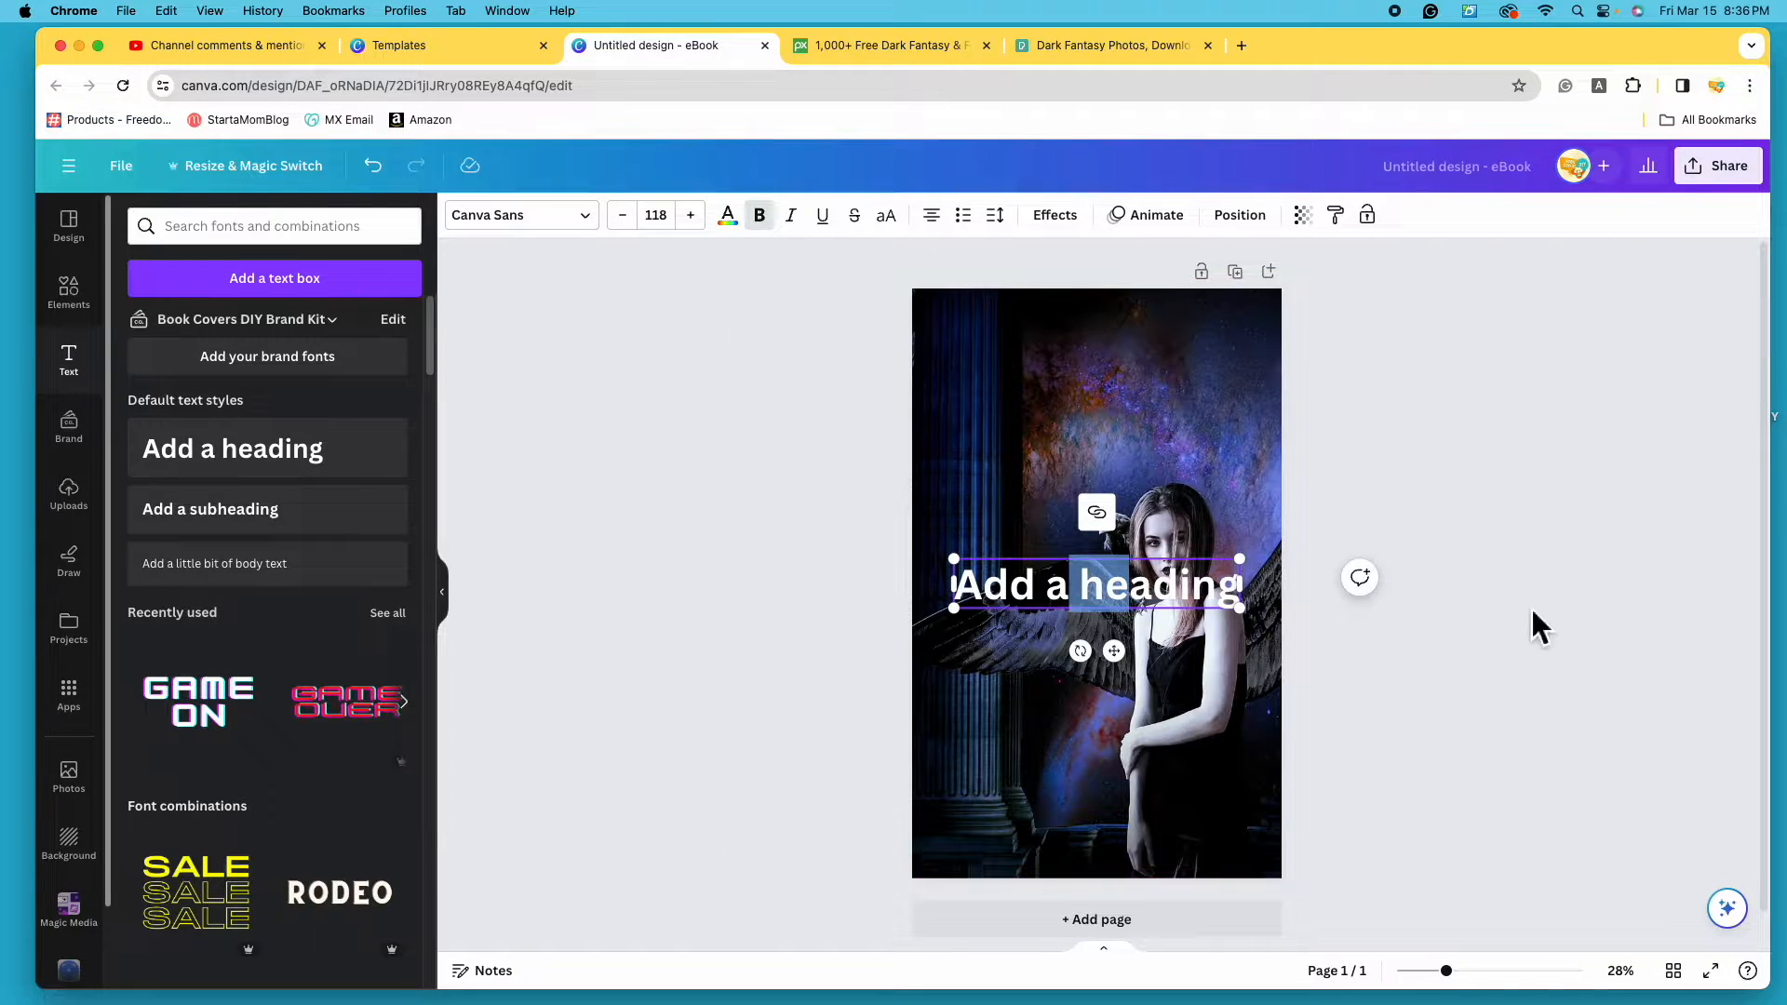
click(1684, 413)
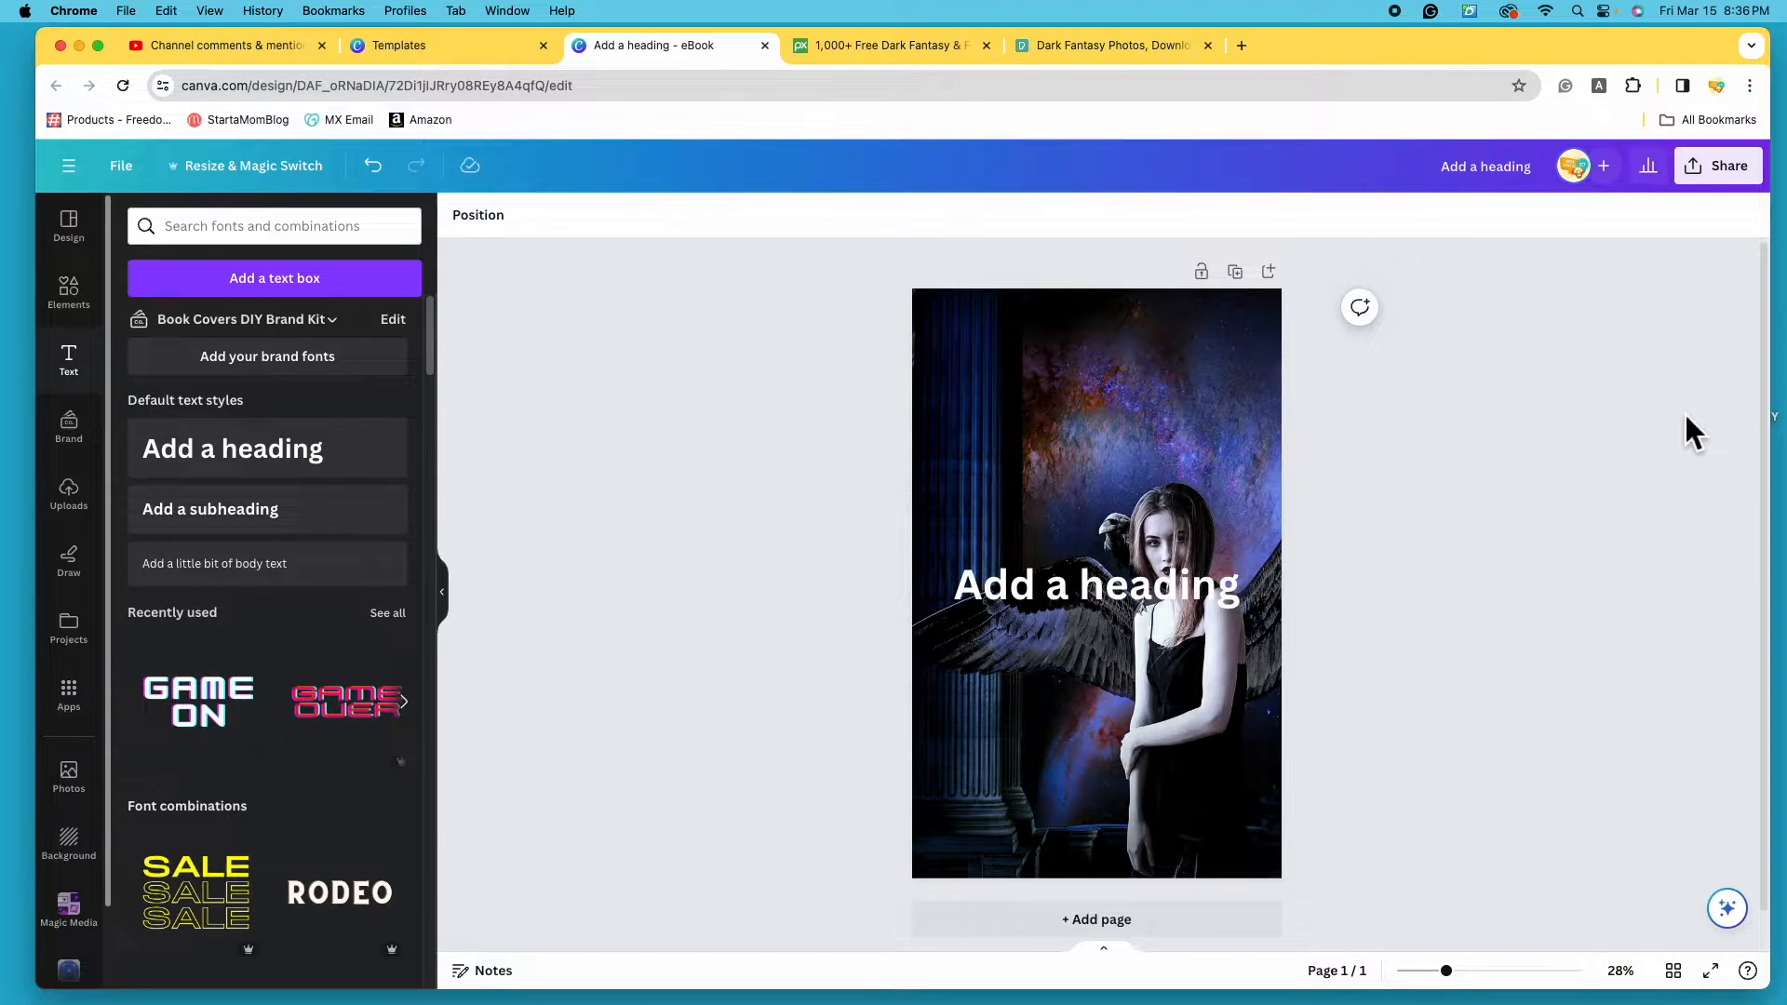
click(1131, 603)
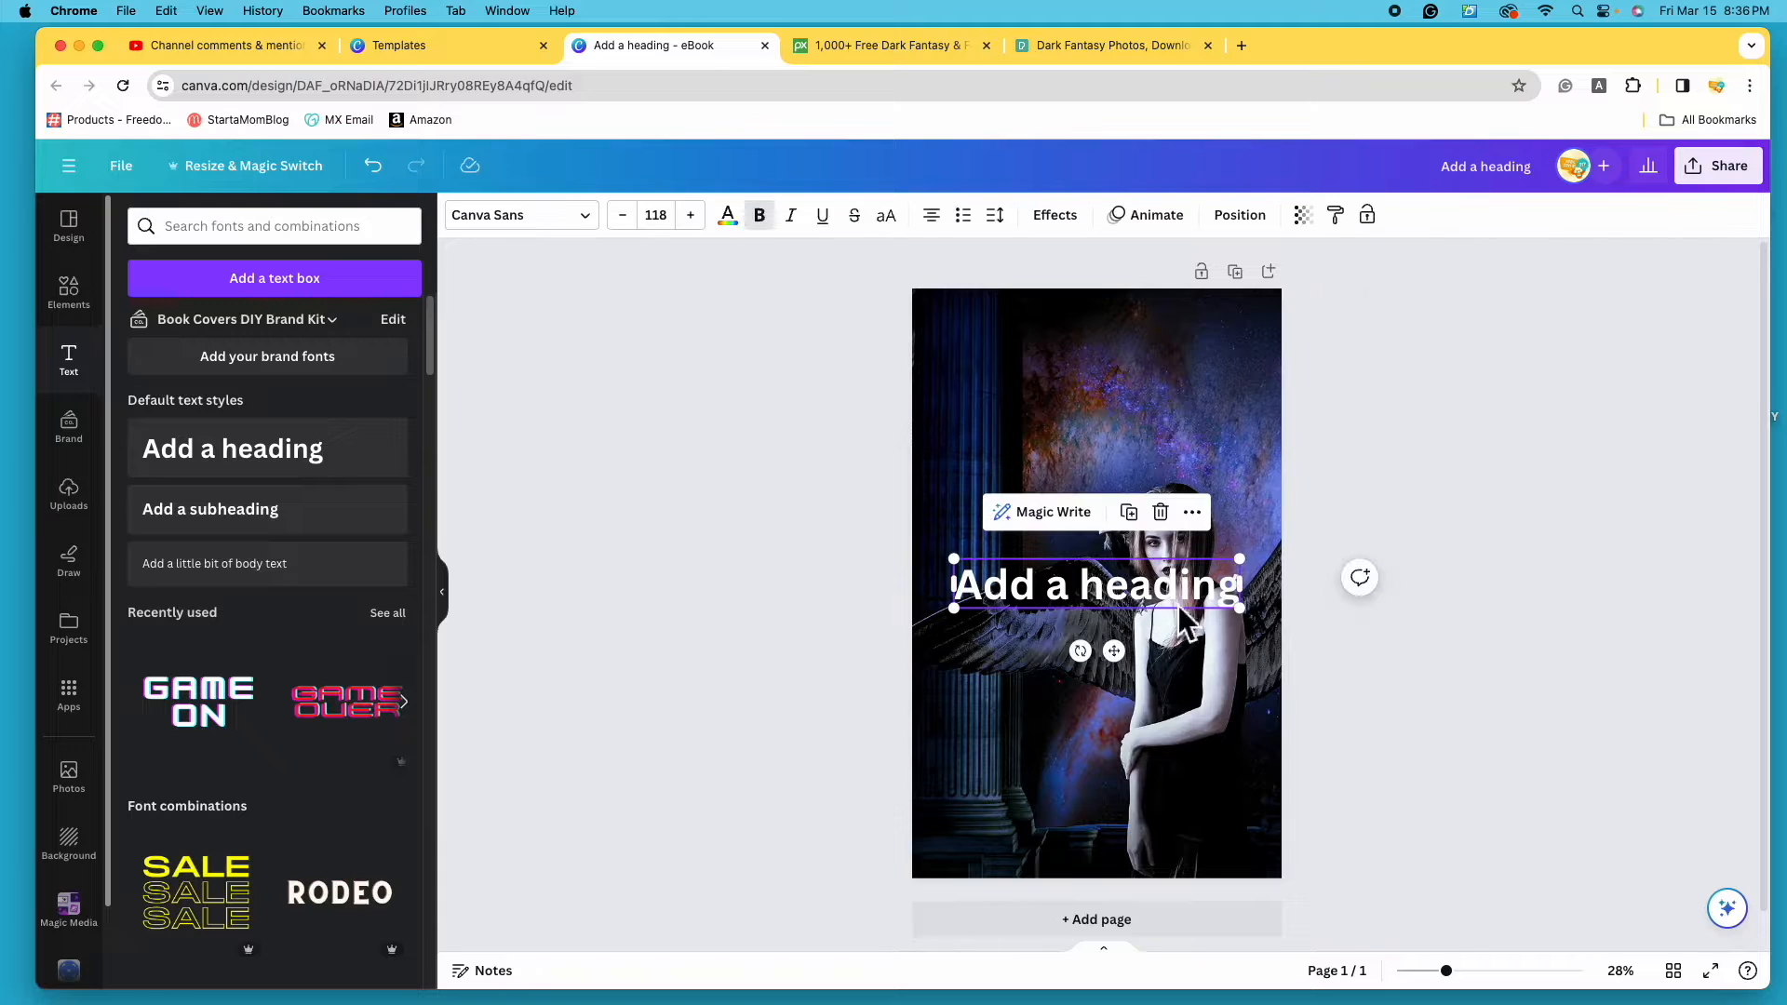
drag(1133, 605, 1140, 407)
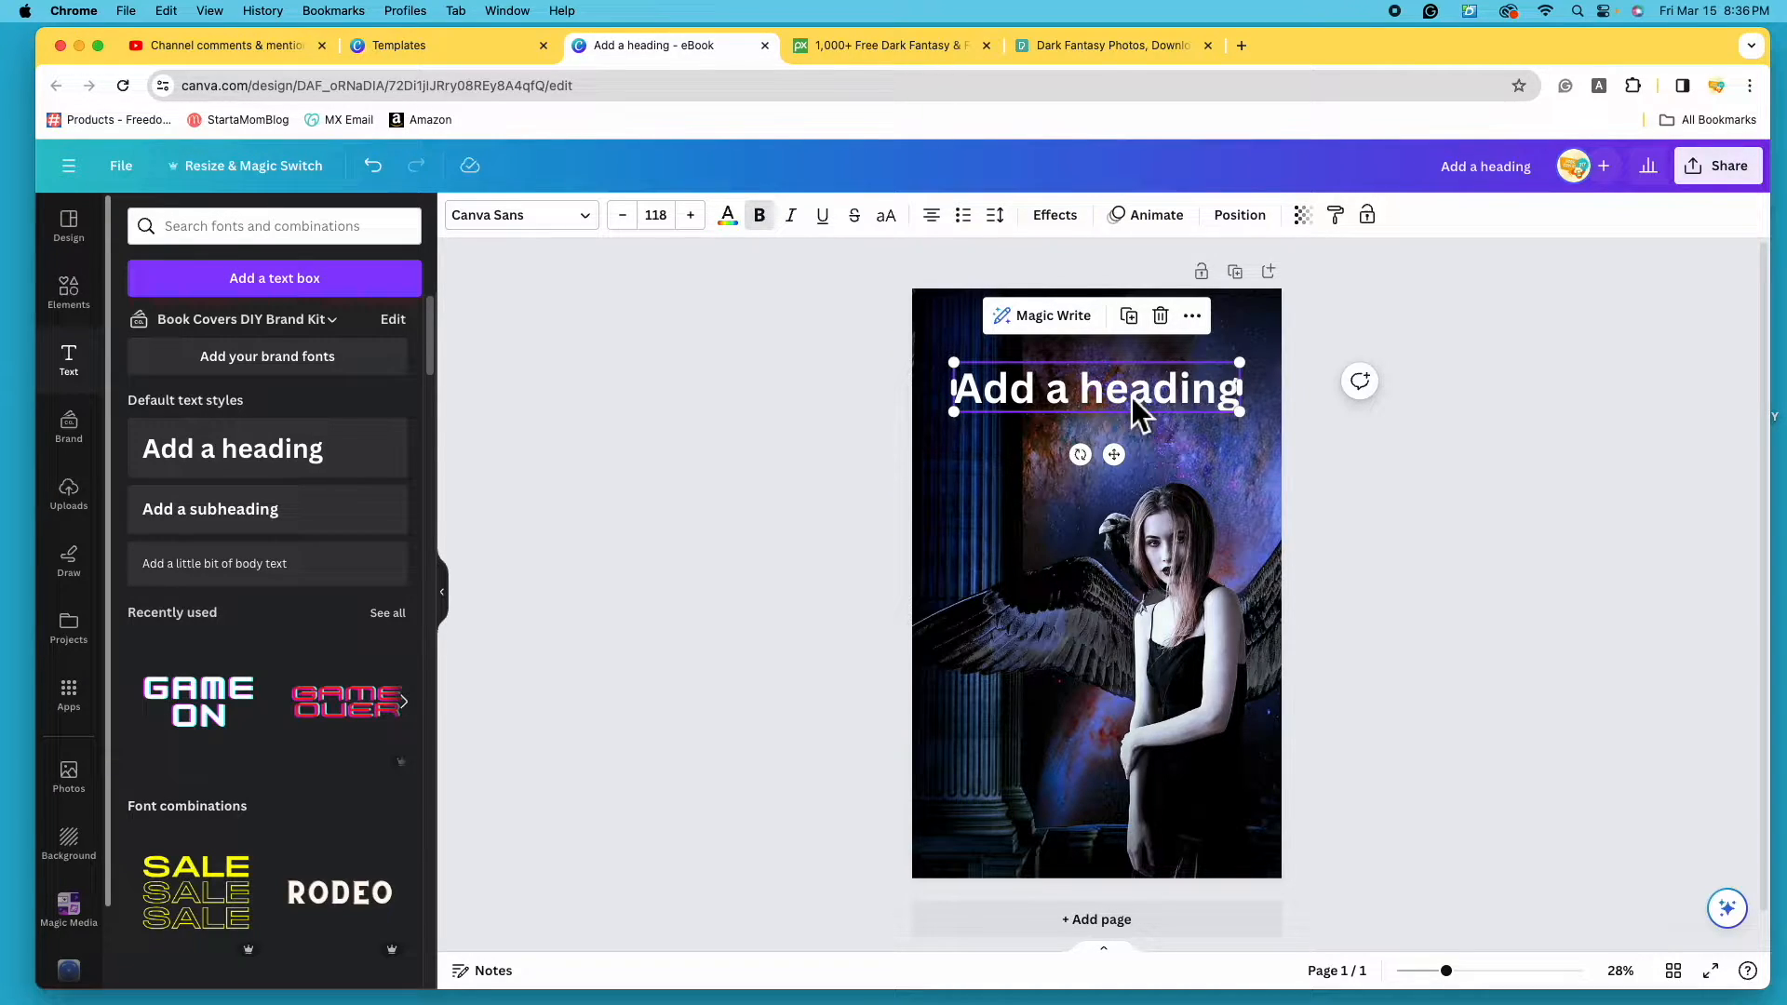
- Replace the placeholder heading text with RAVENS and bring up the font list
double_click(1202, 390)
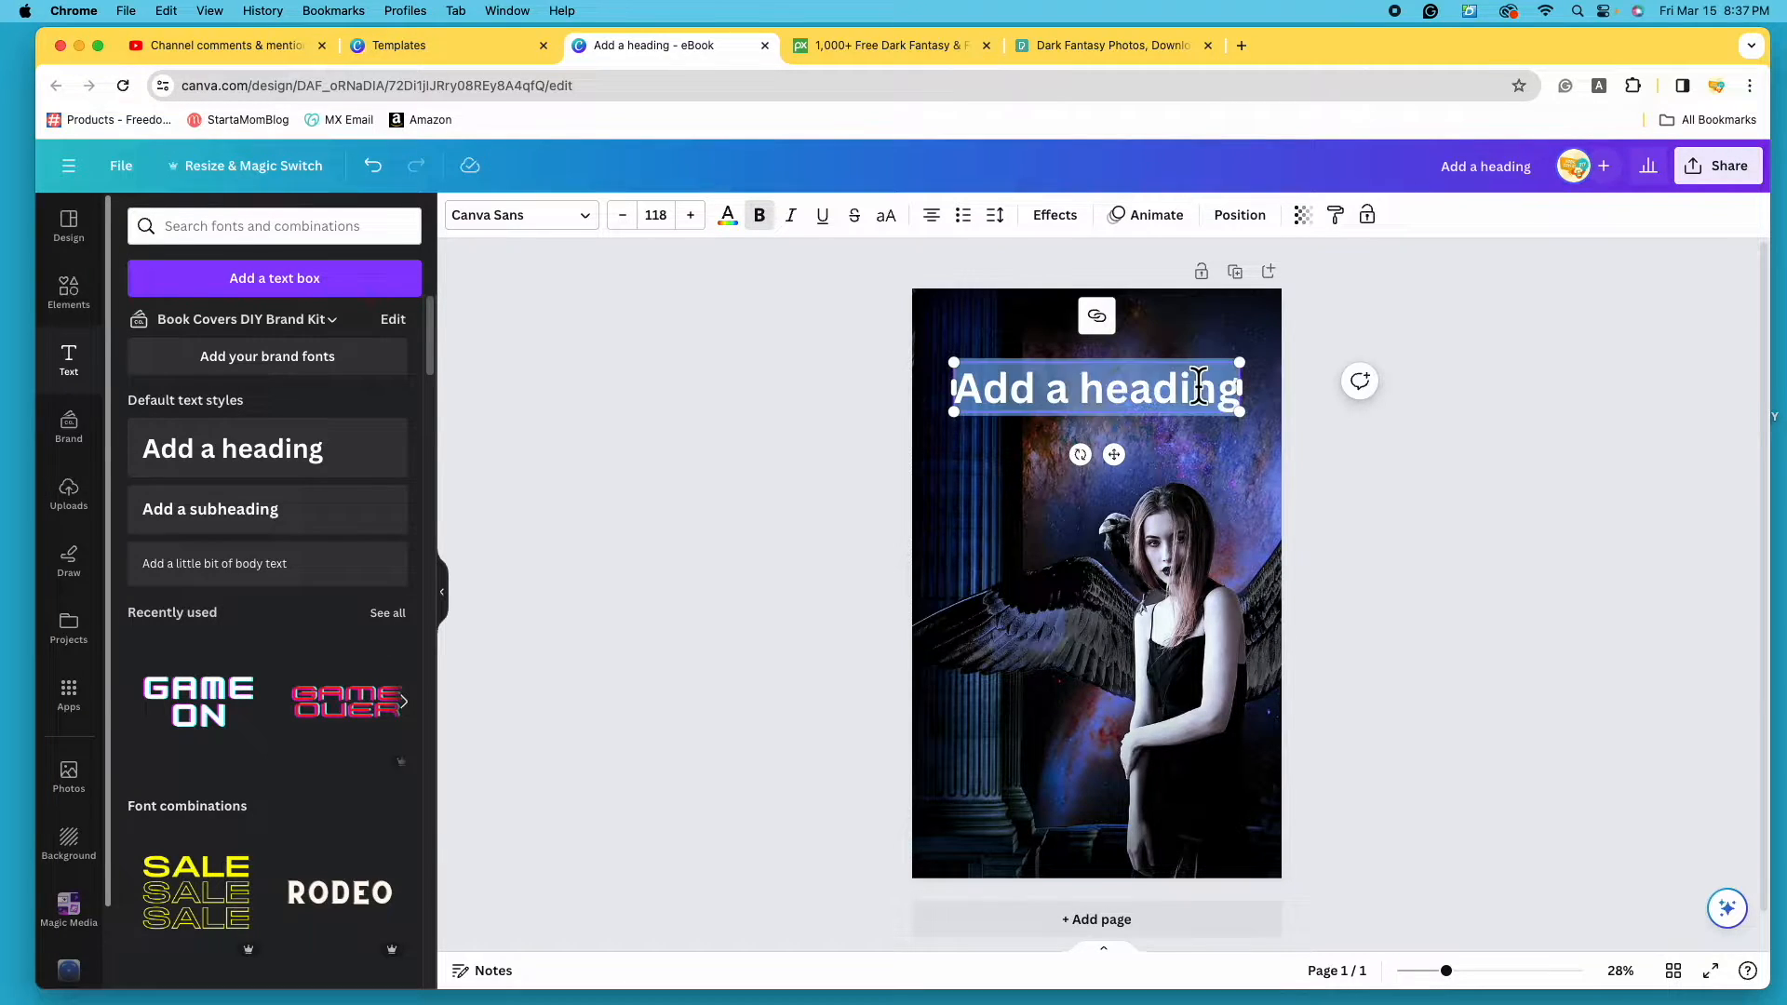
key(BackSpace)
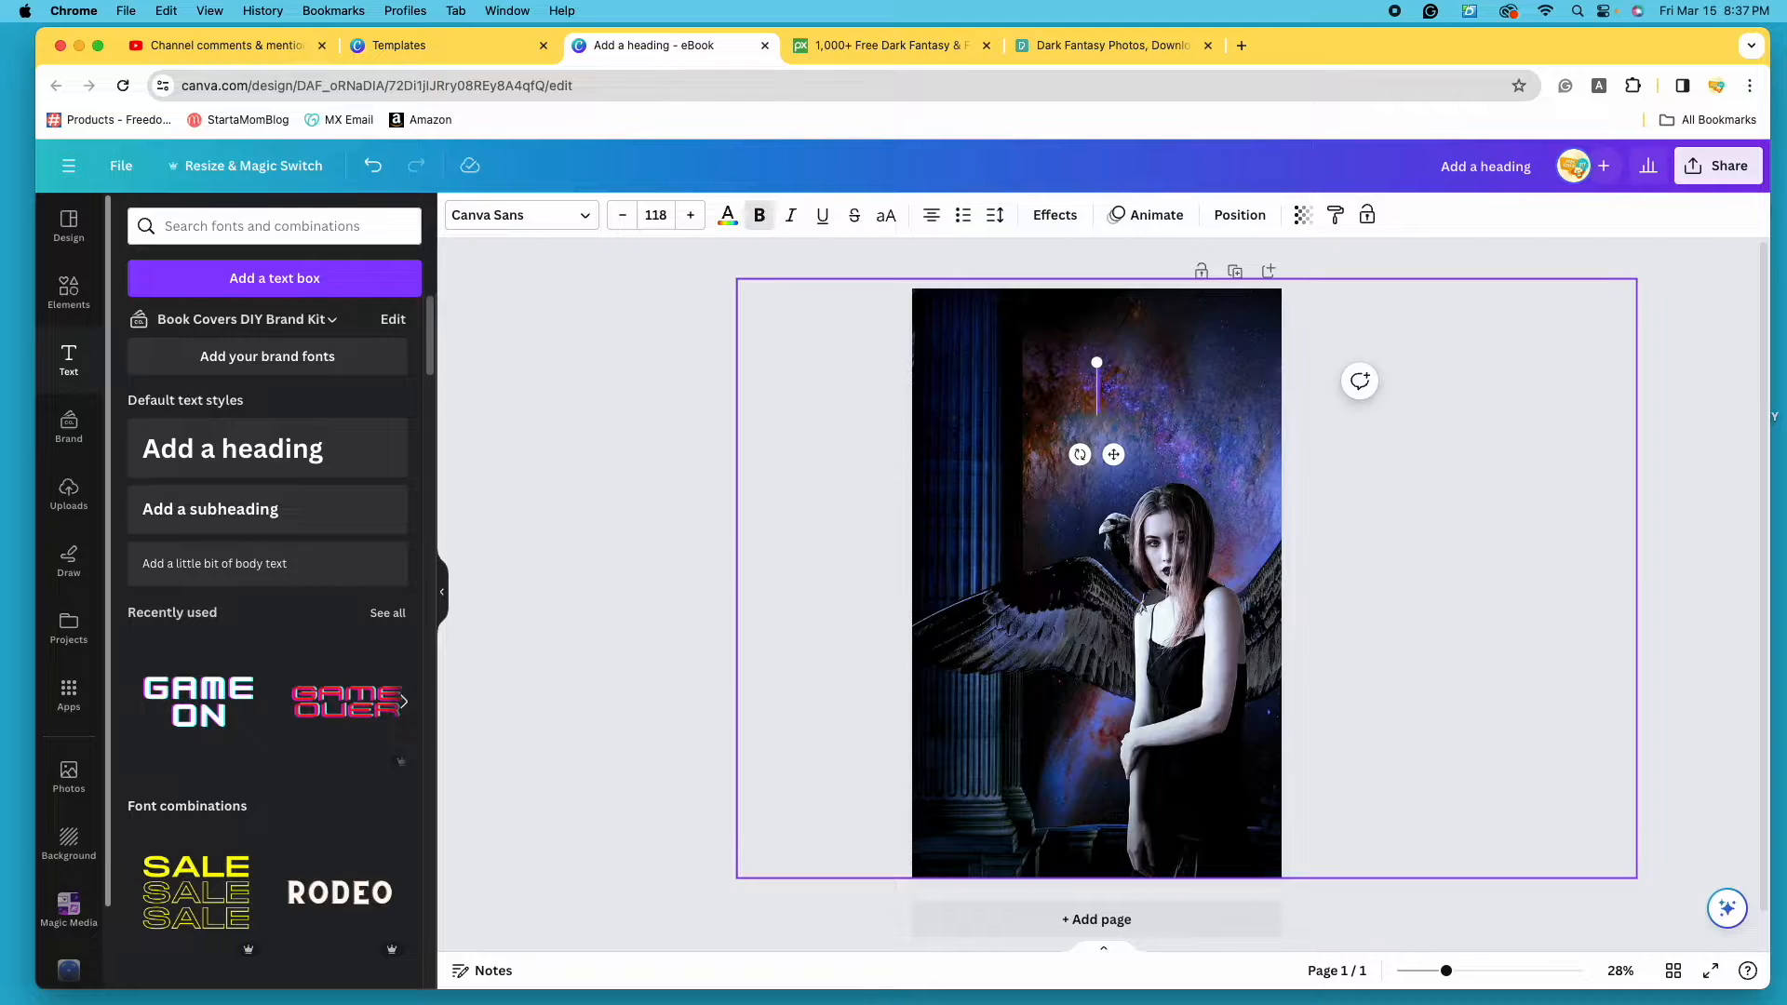
text(RA)
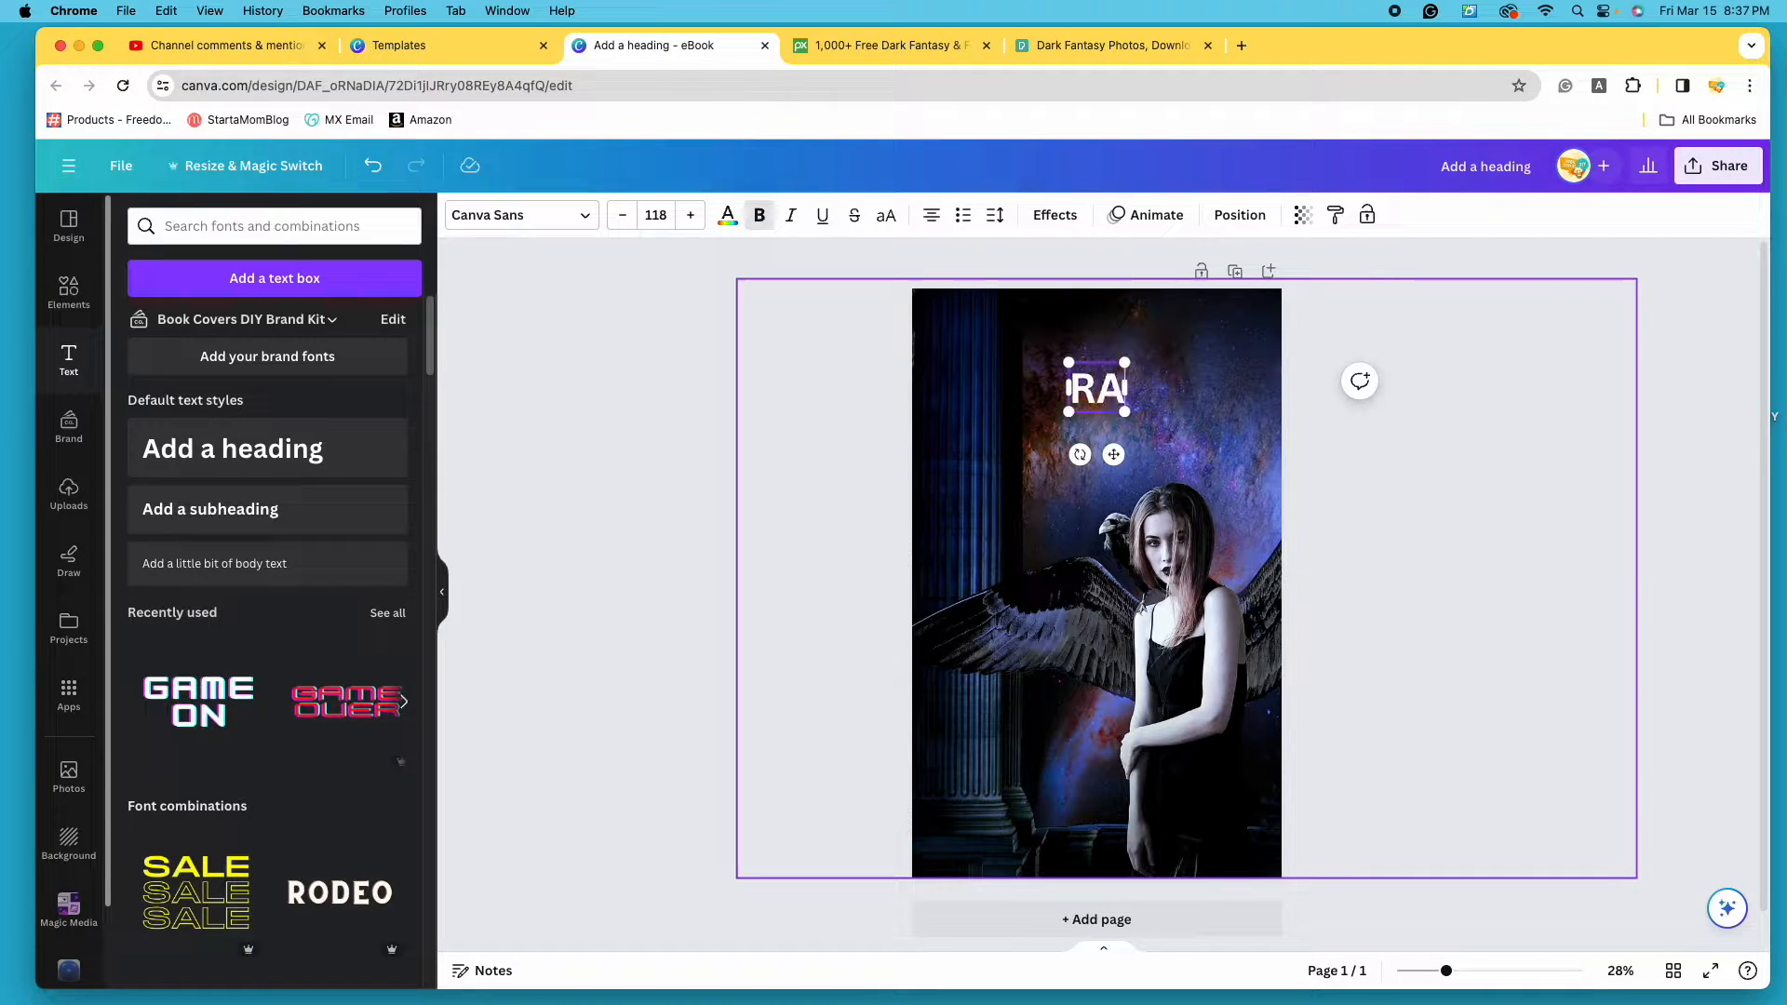
text(VENS)
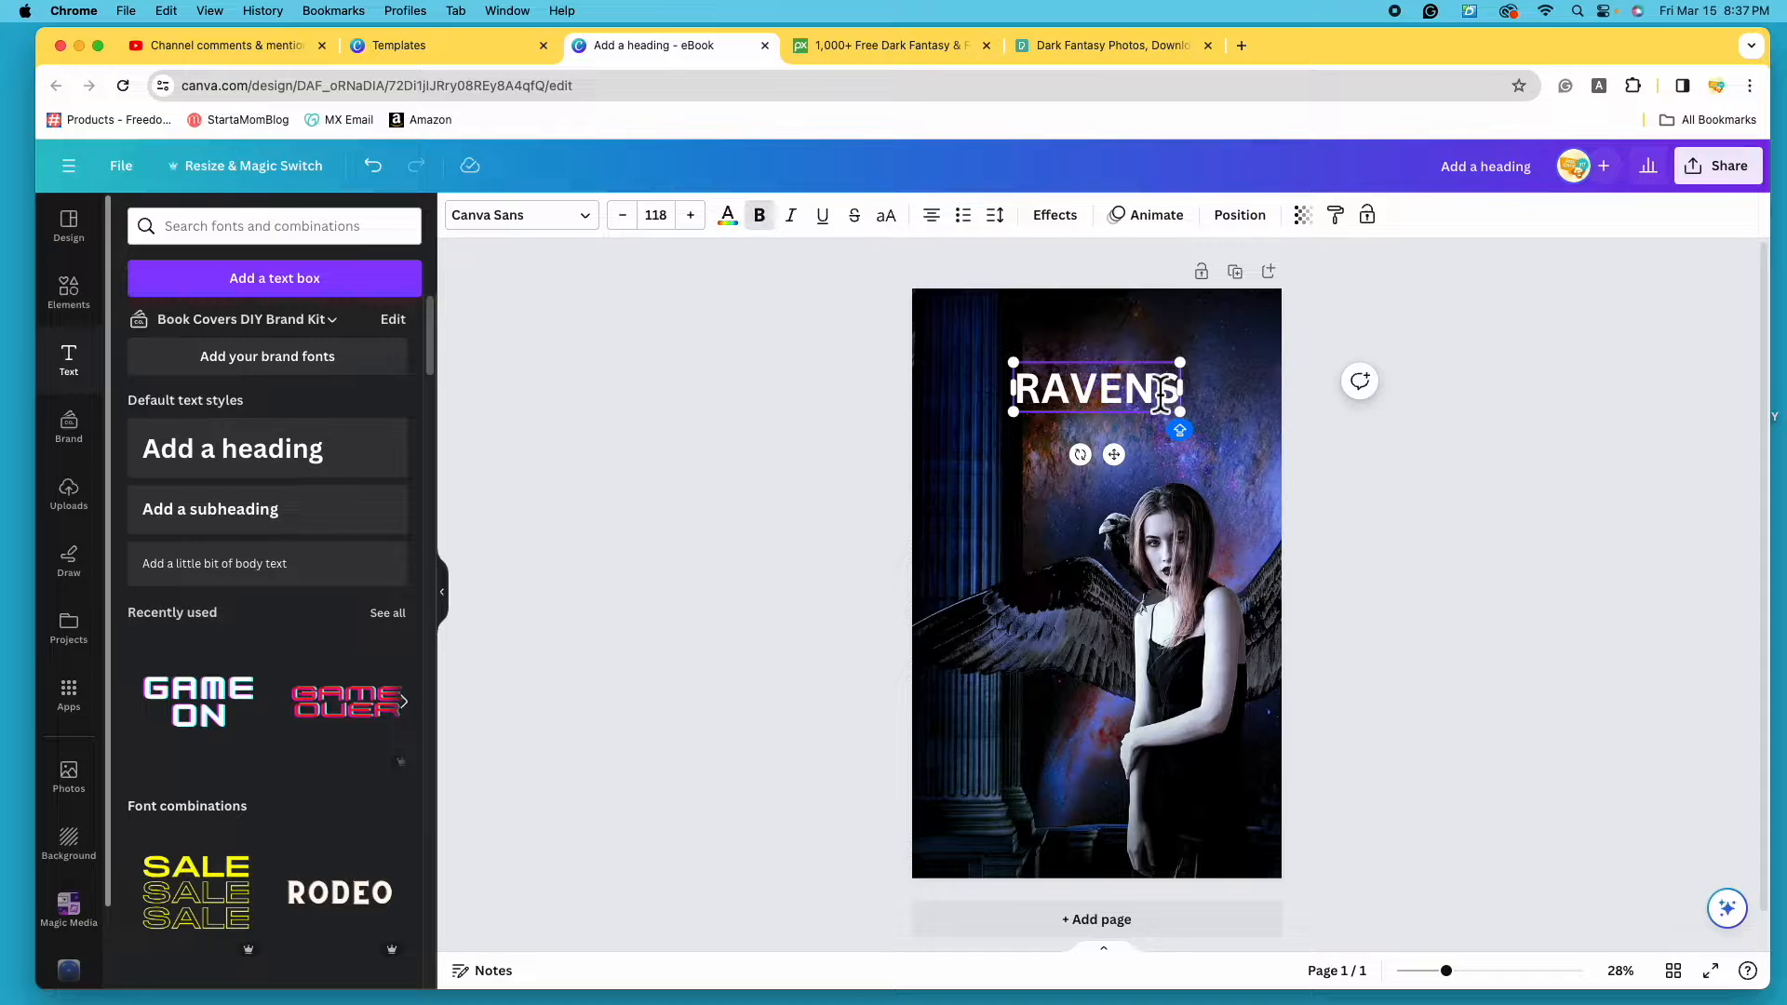
click(607, 237)
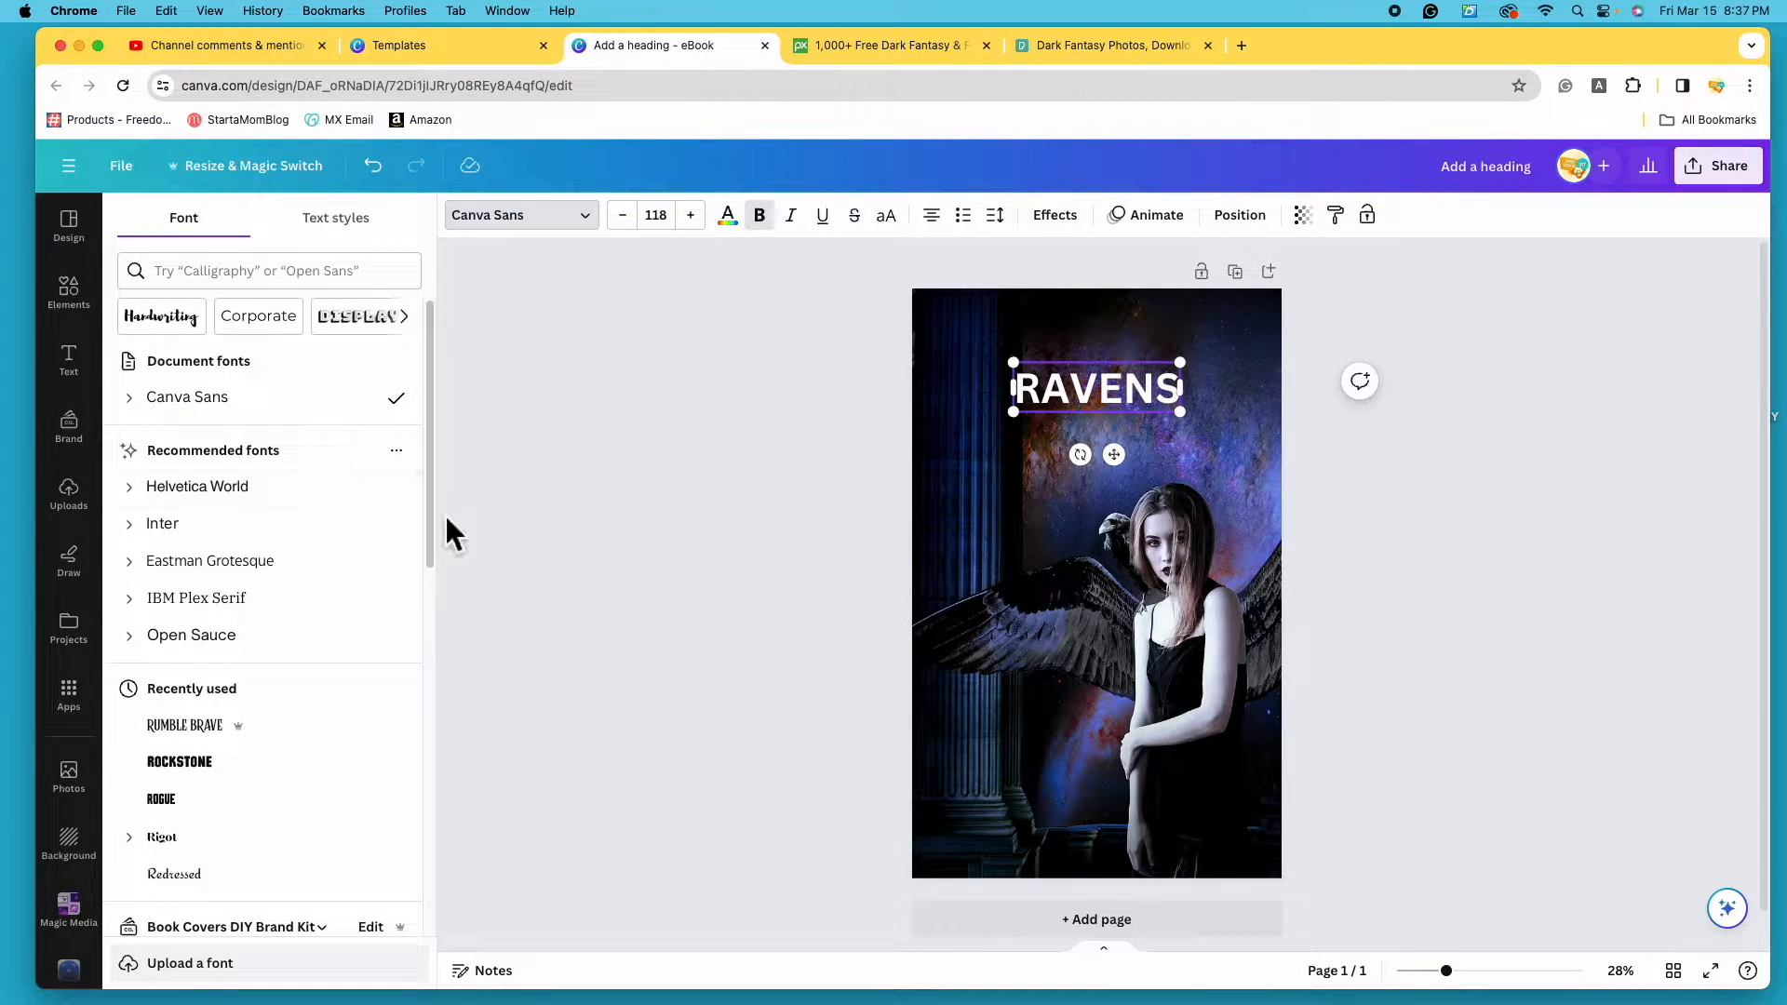
- Enlarge the RAVENS title, setting size 144 and then dragging it to about 195
drag(438, 523, 419, 797)
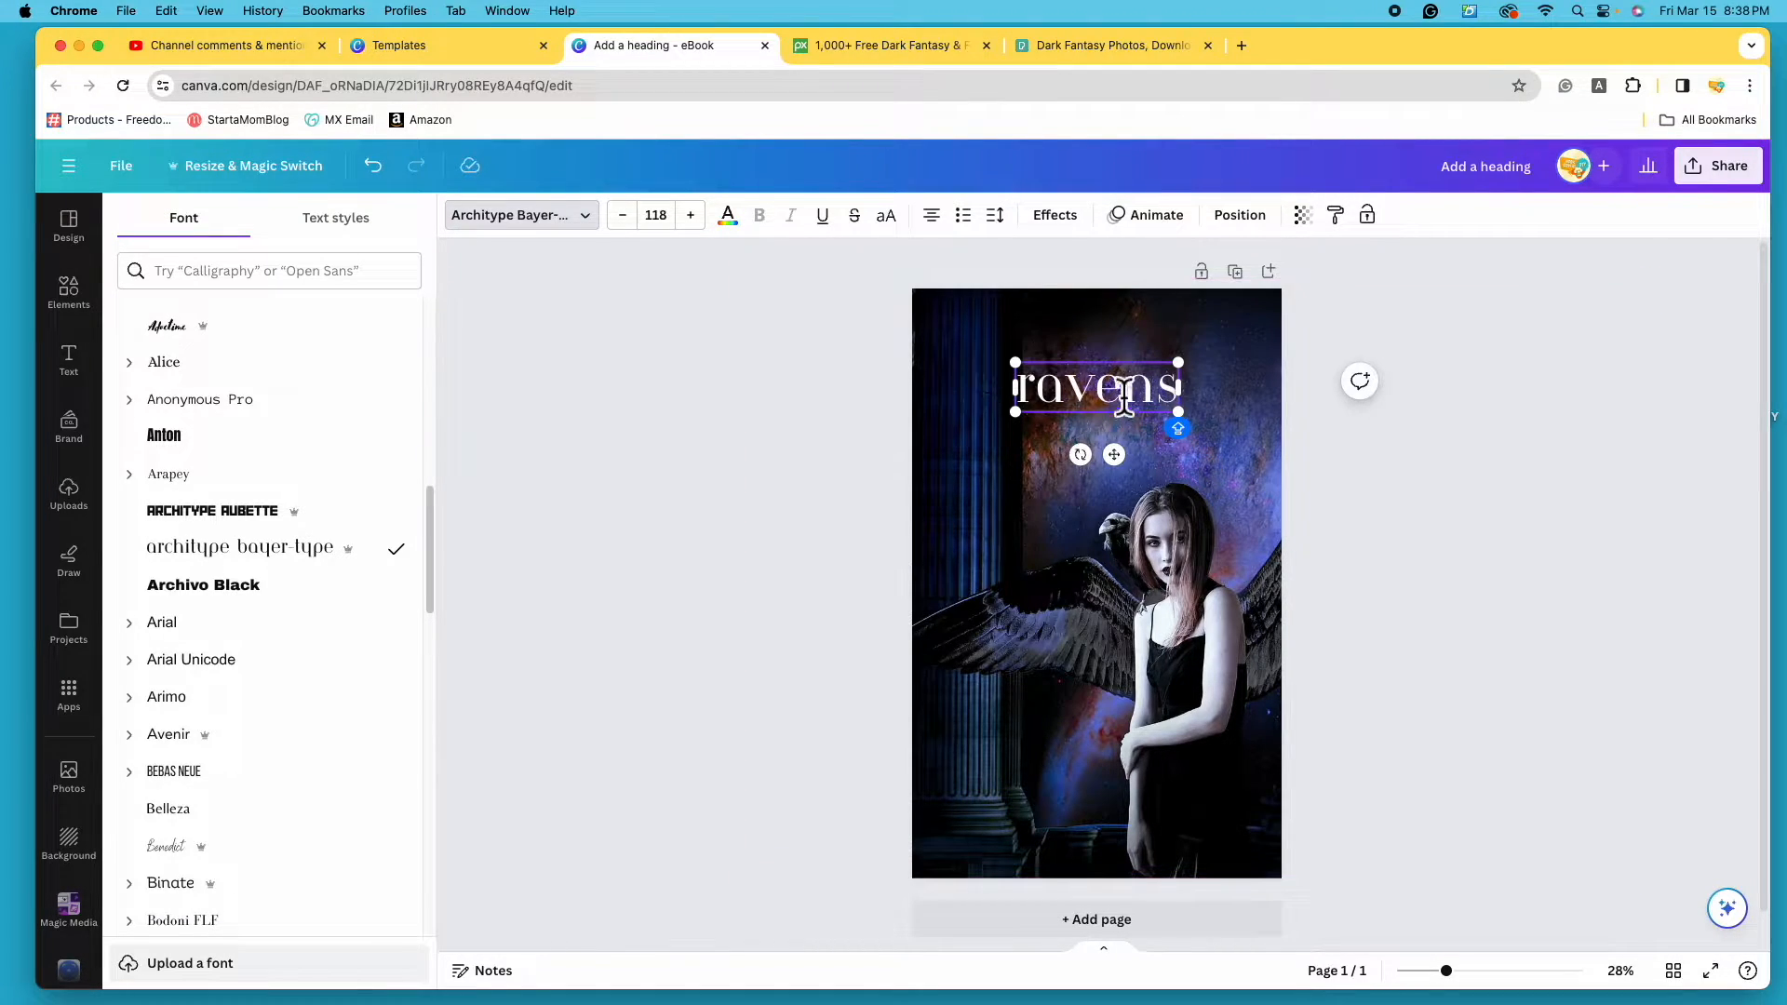
drag(1178, 409, 1273, 466)
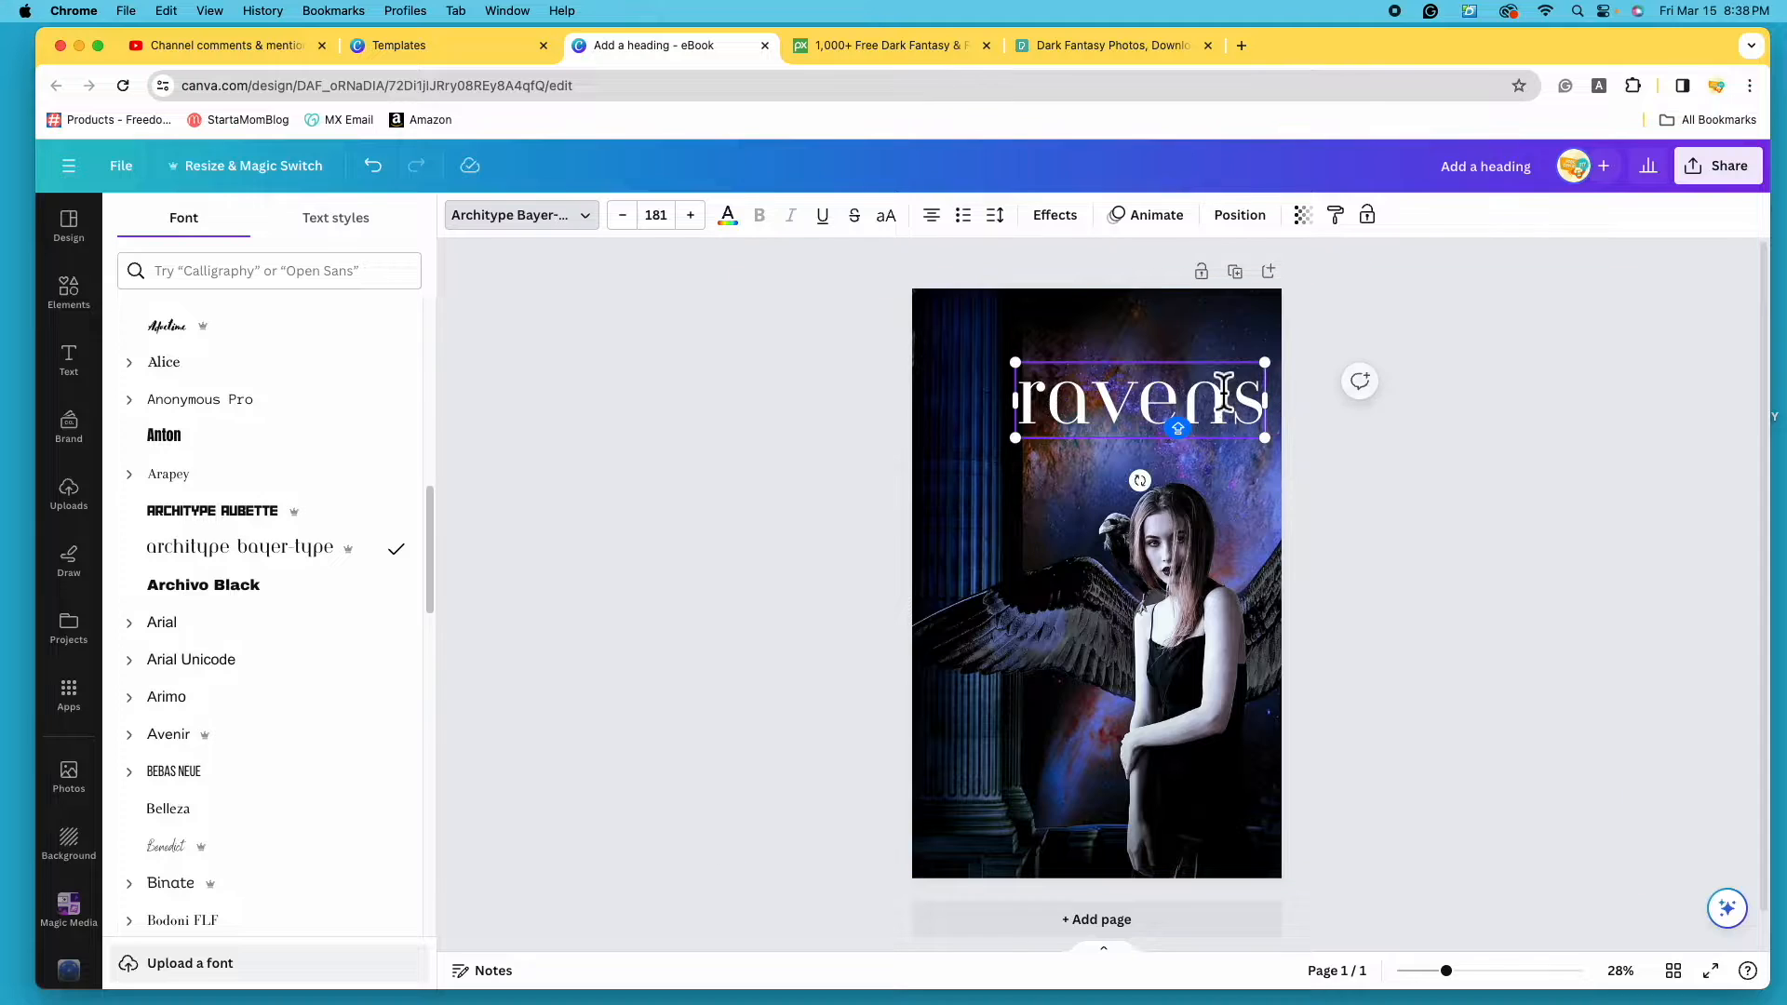
click(674, 224)
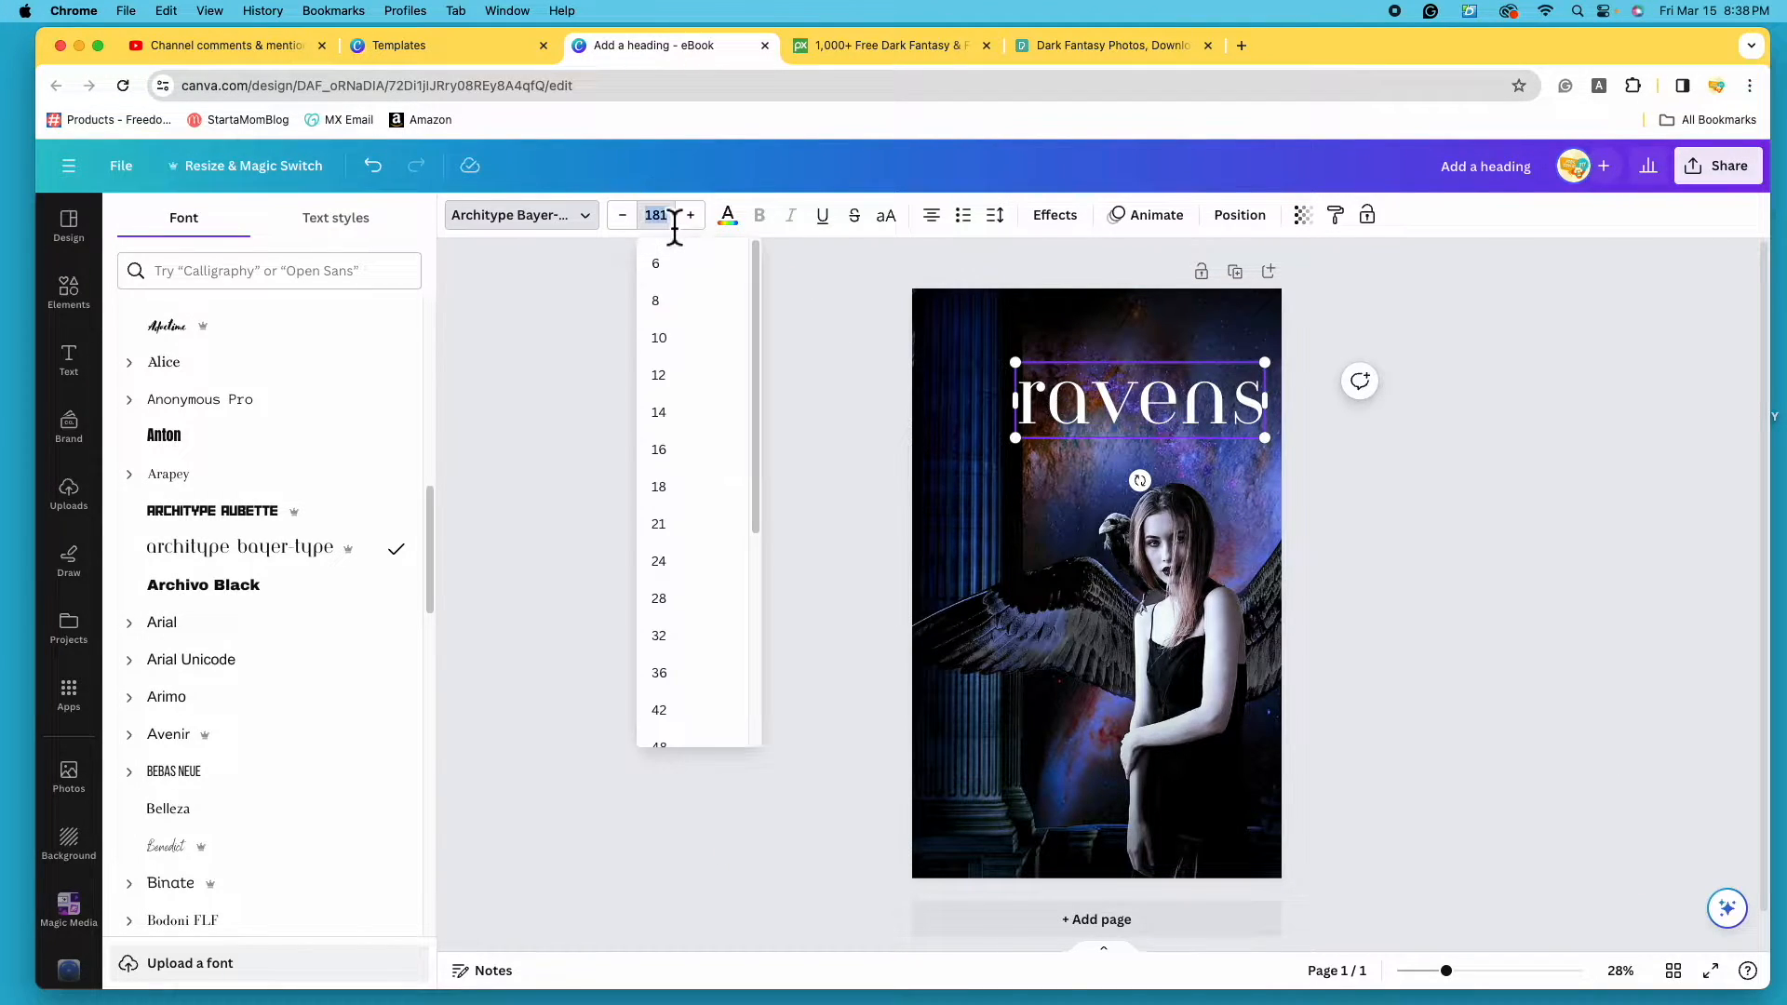
scroll(730, 479, down, 5)
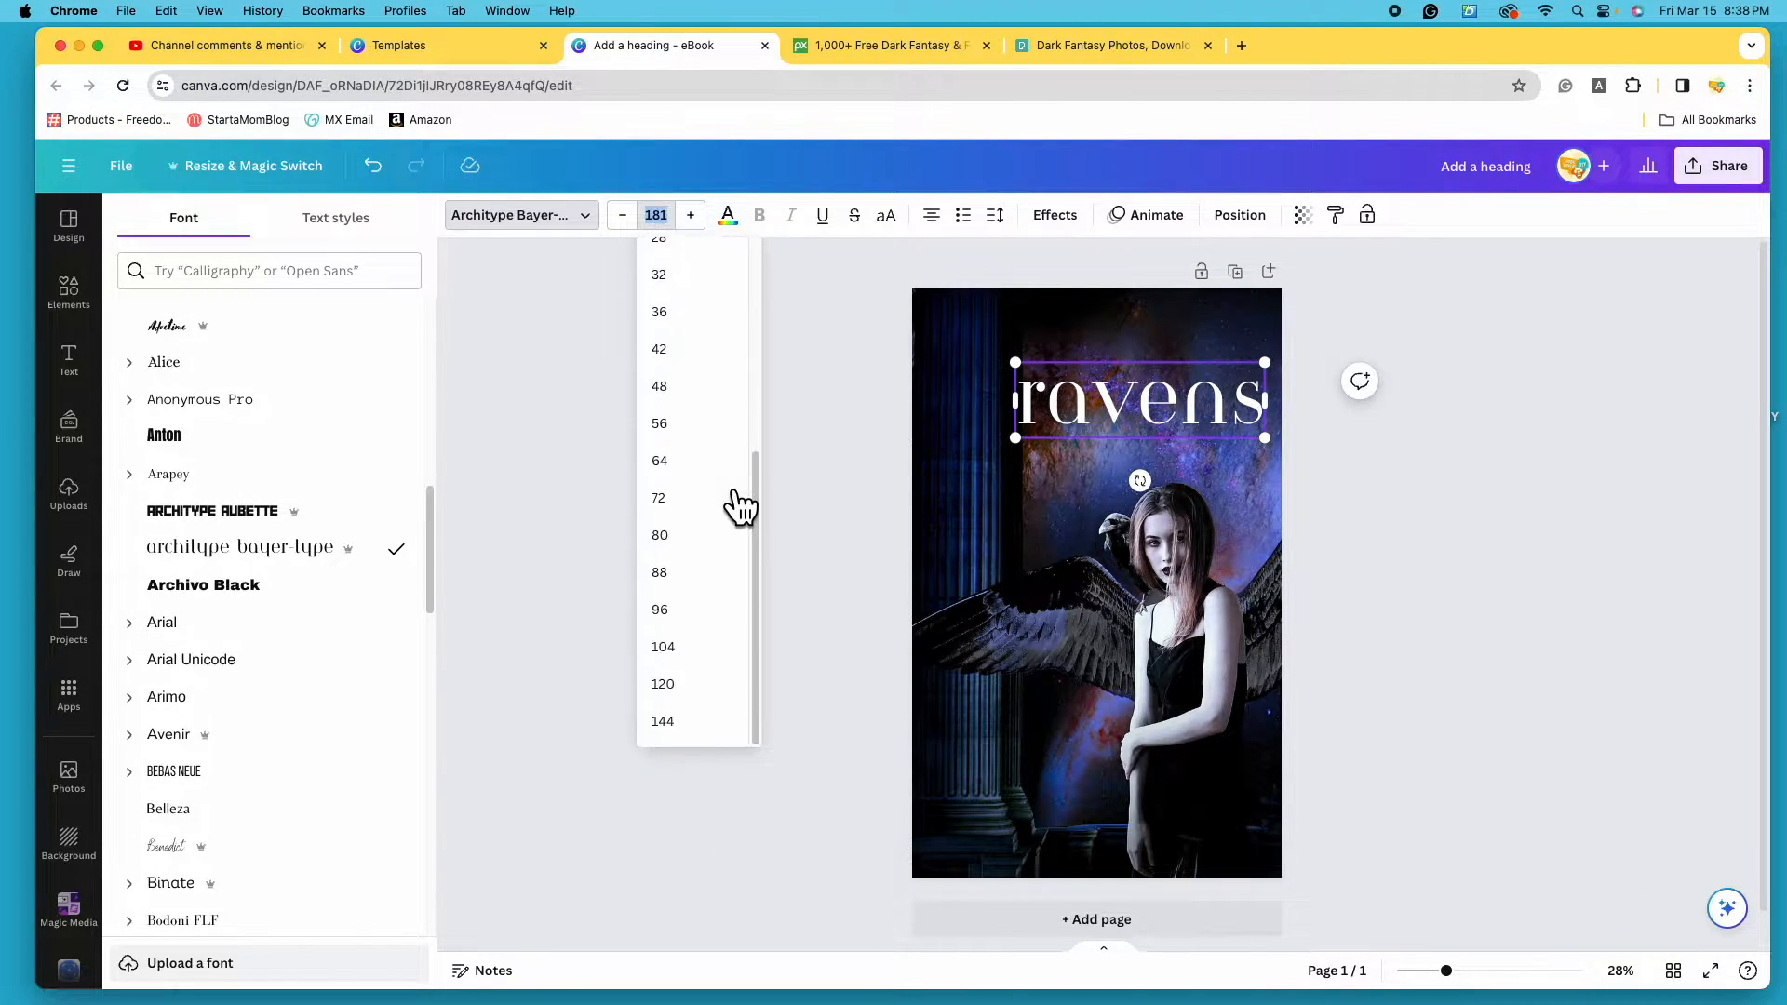
click(723, 726)
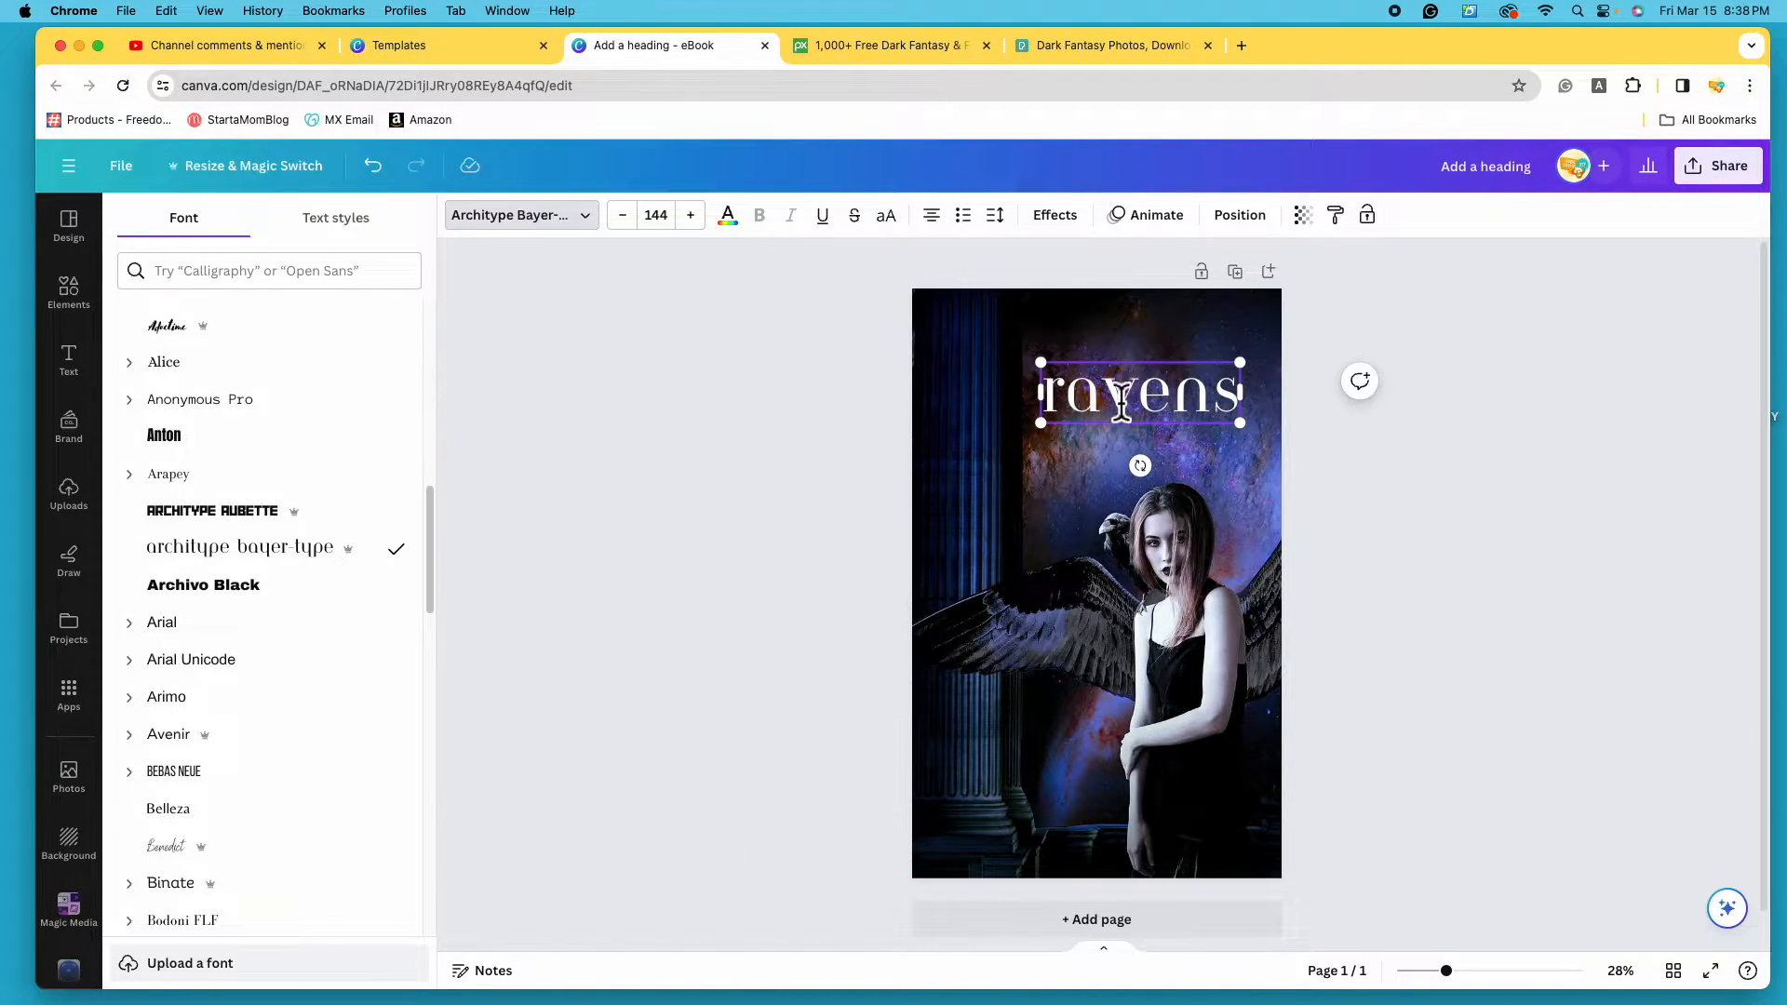
drag(1041, 423, 996, 503)
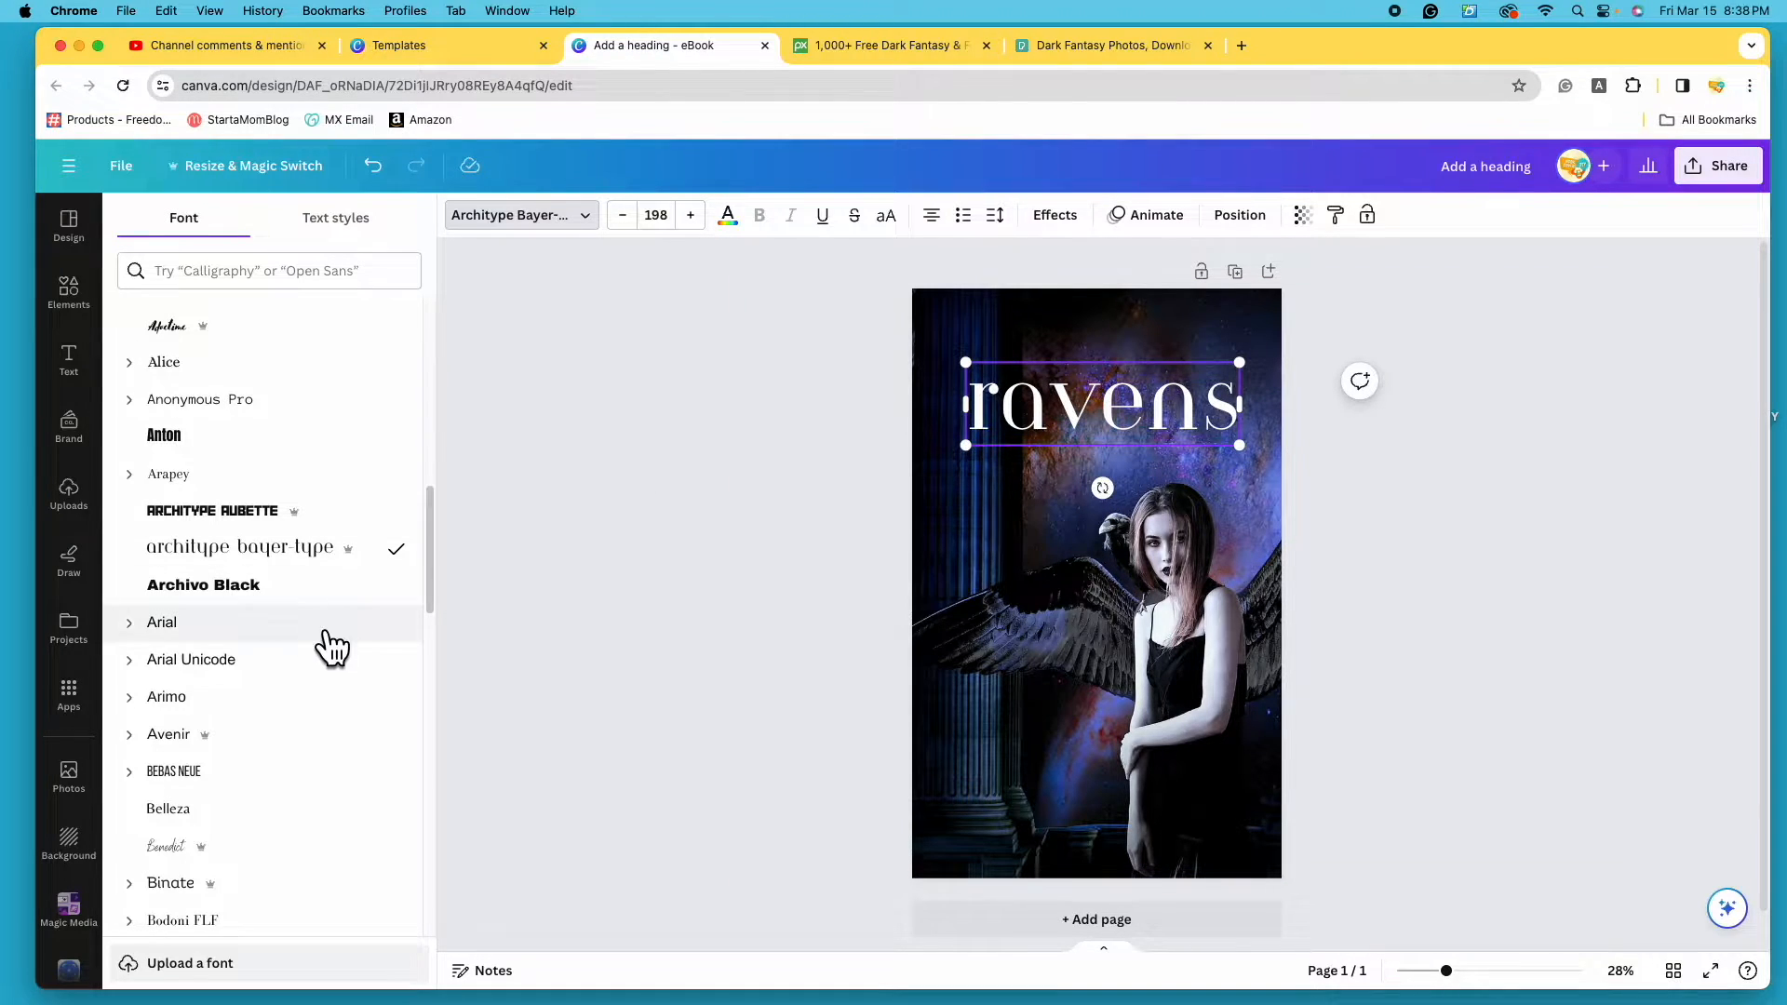
- Try the Belleza, Benedict and Braggadocio fonts, then settle on Citadel Script
click(299, 813)
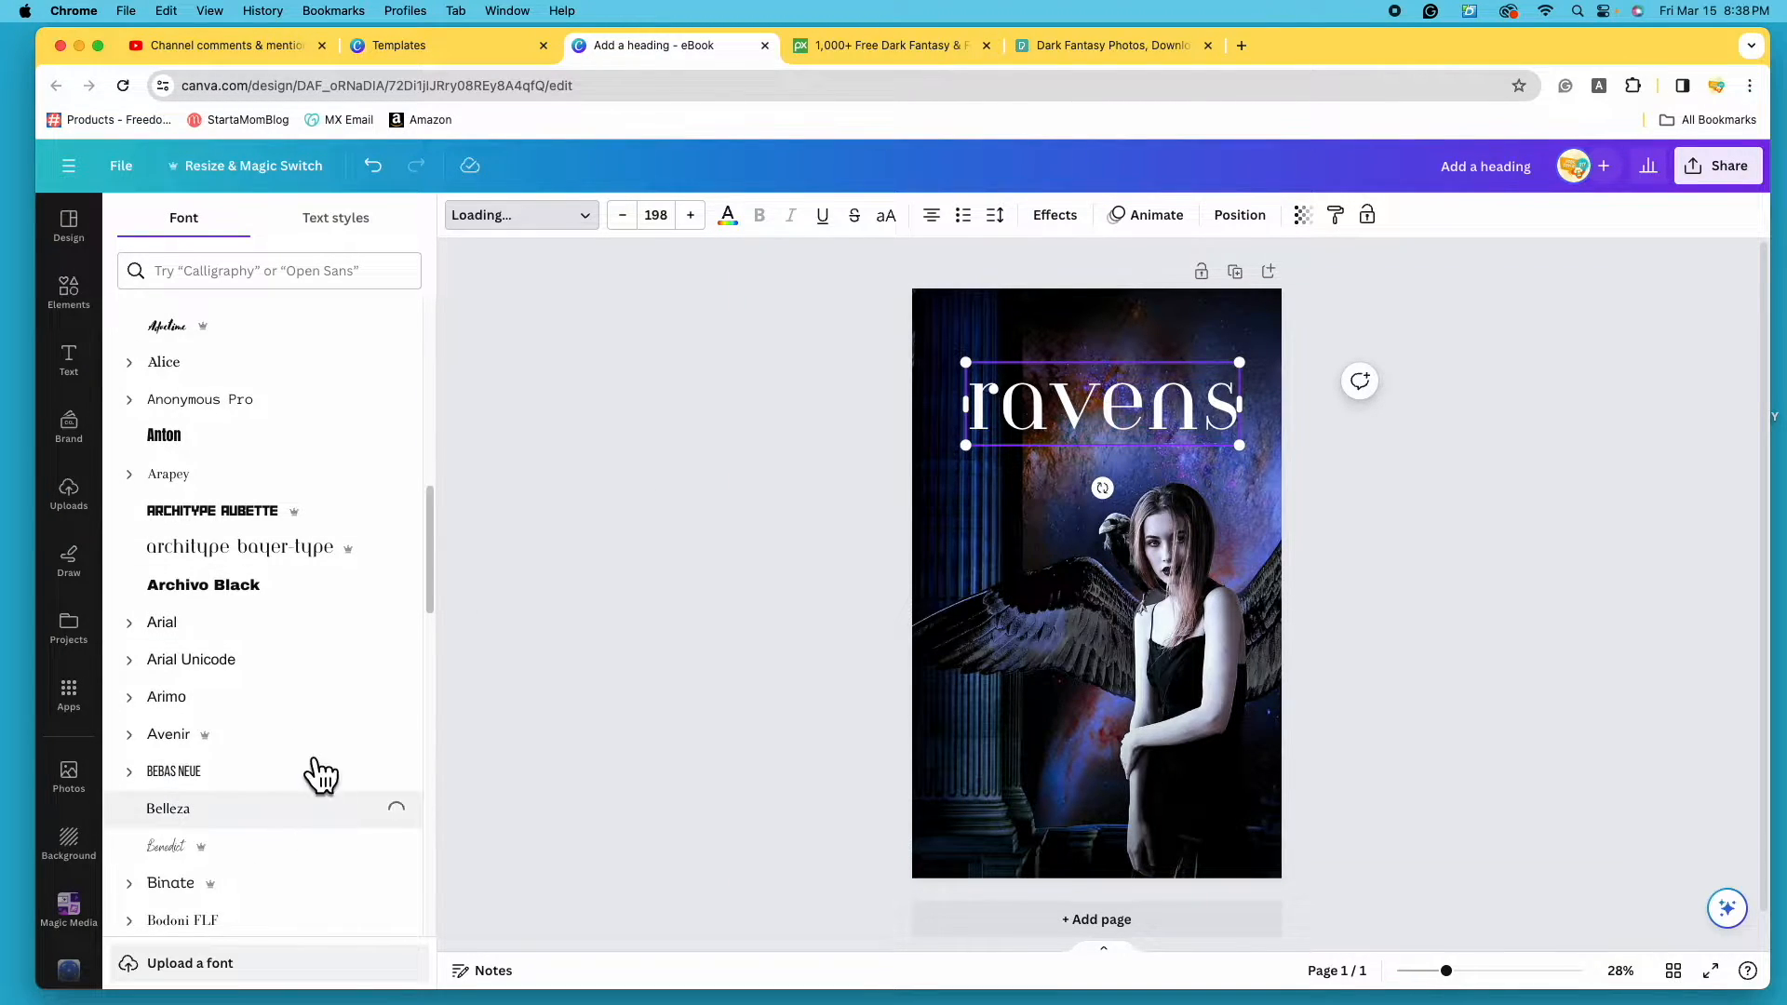
scroll(316, 713, down, 3)
click(312, 689)
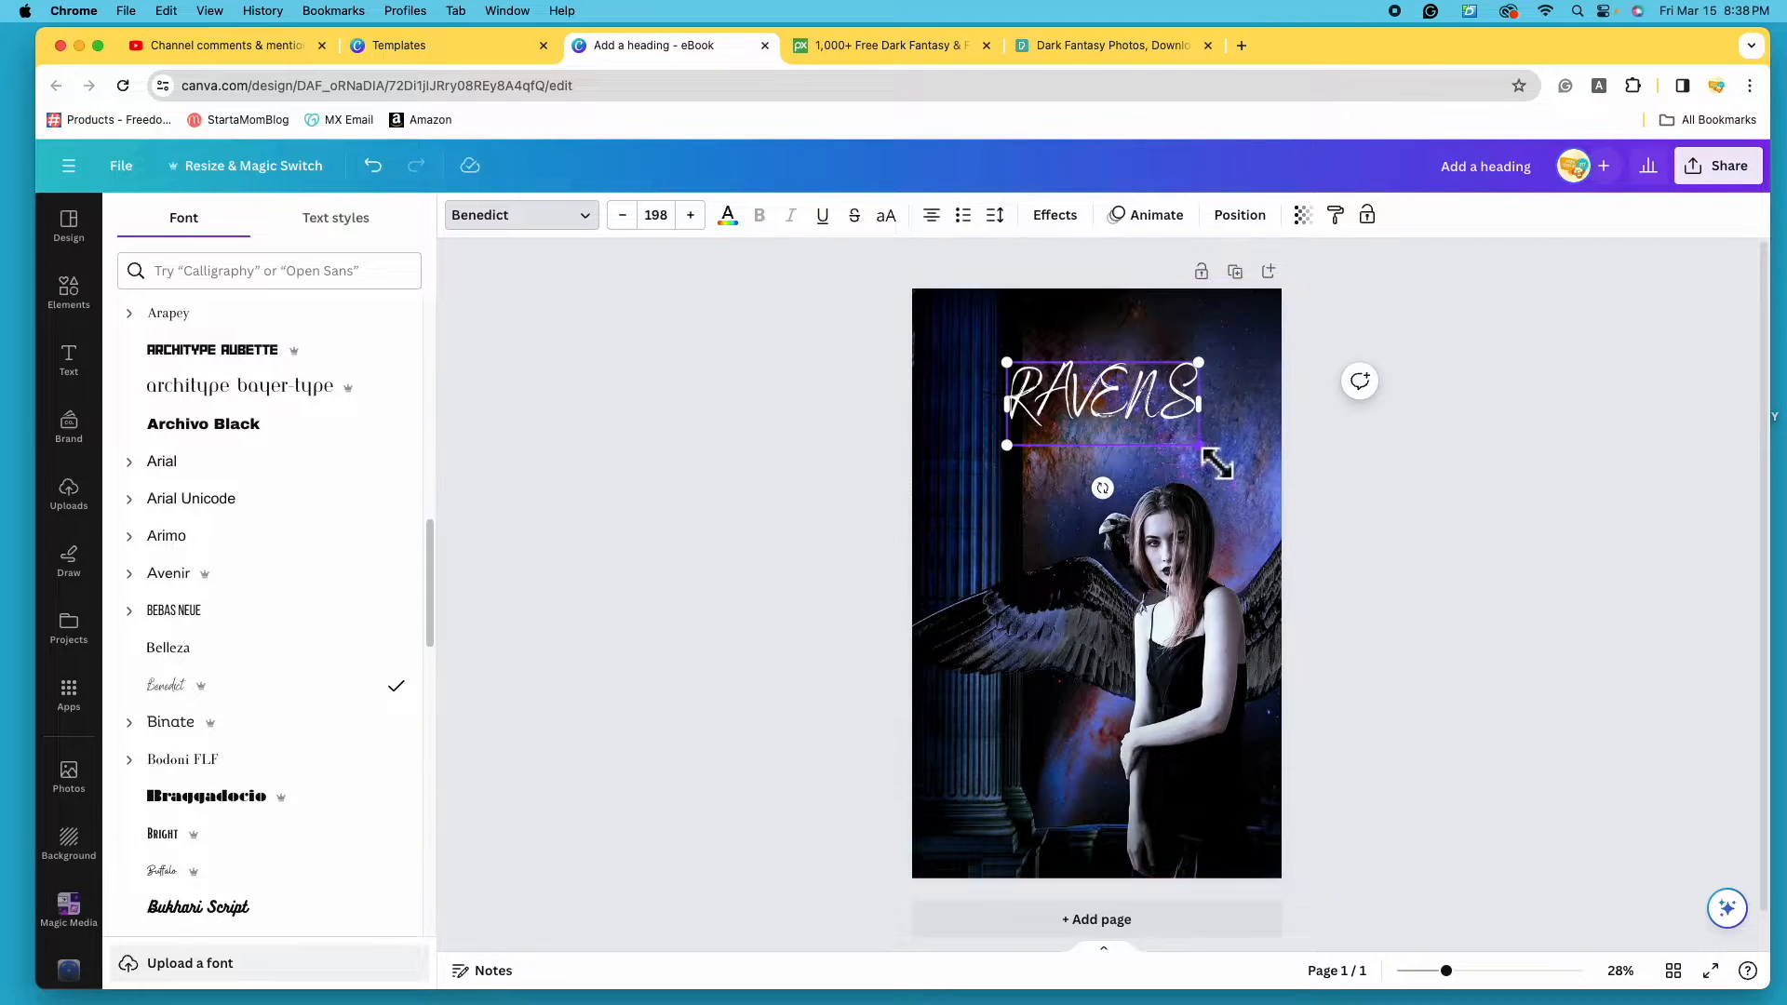
click(346, 803)
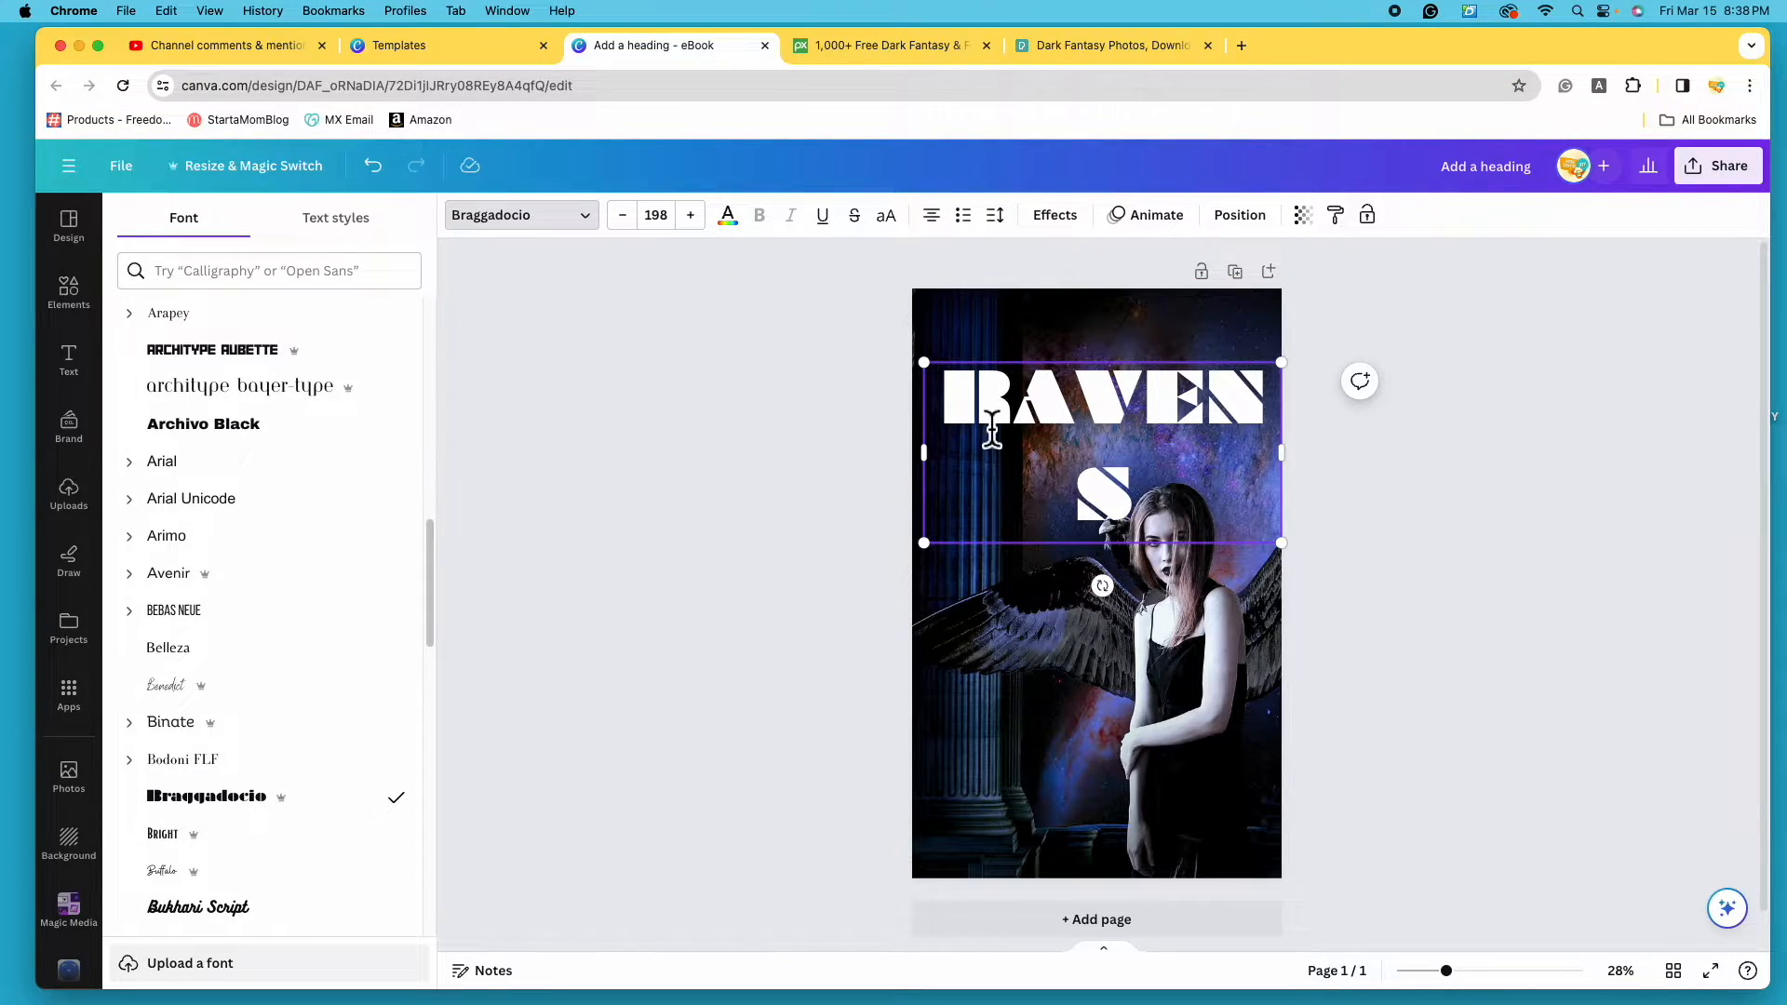
scroll(298, 716, down, 4)
click(329, 759)
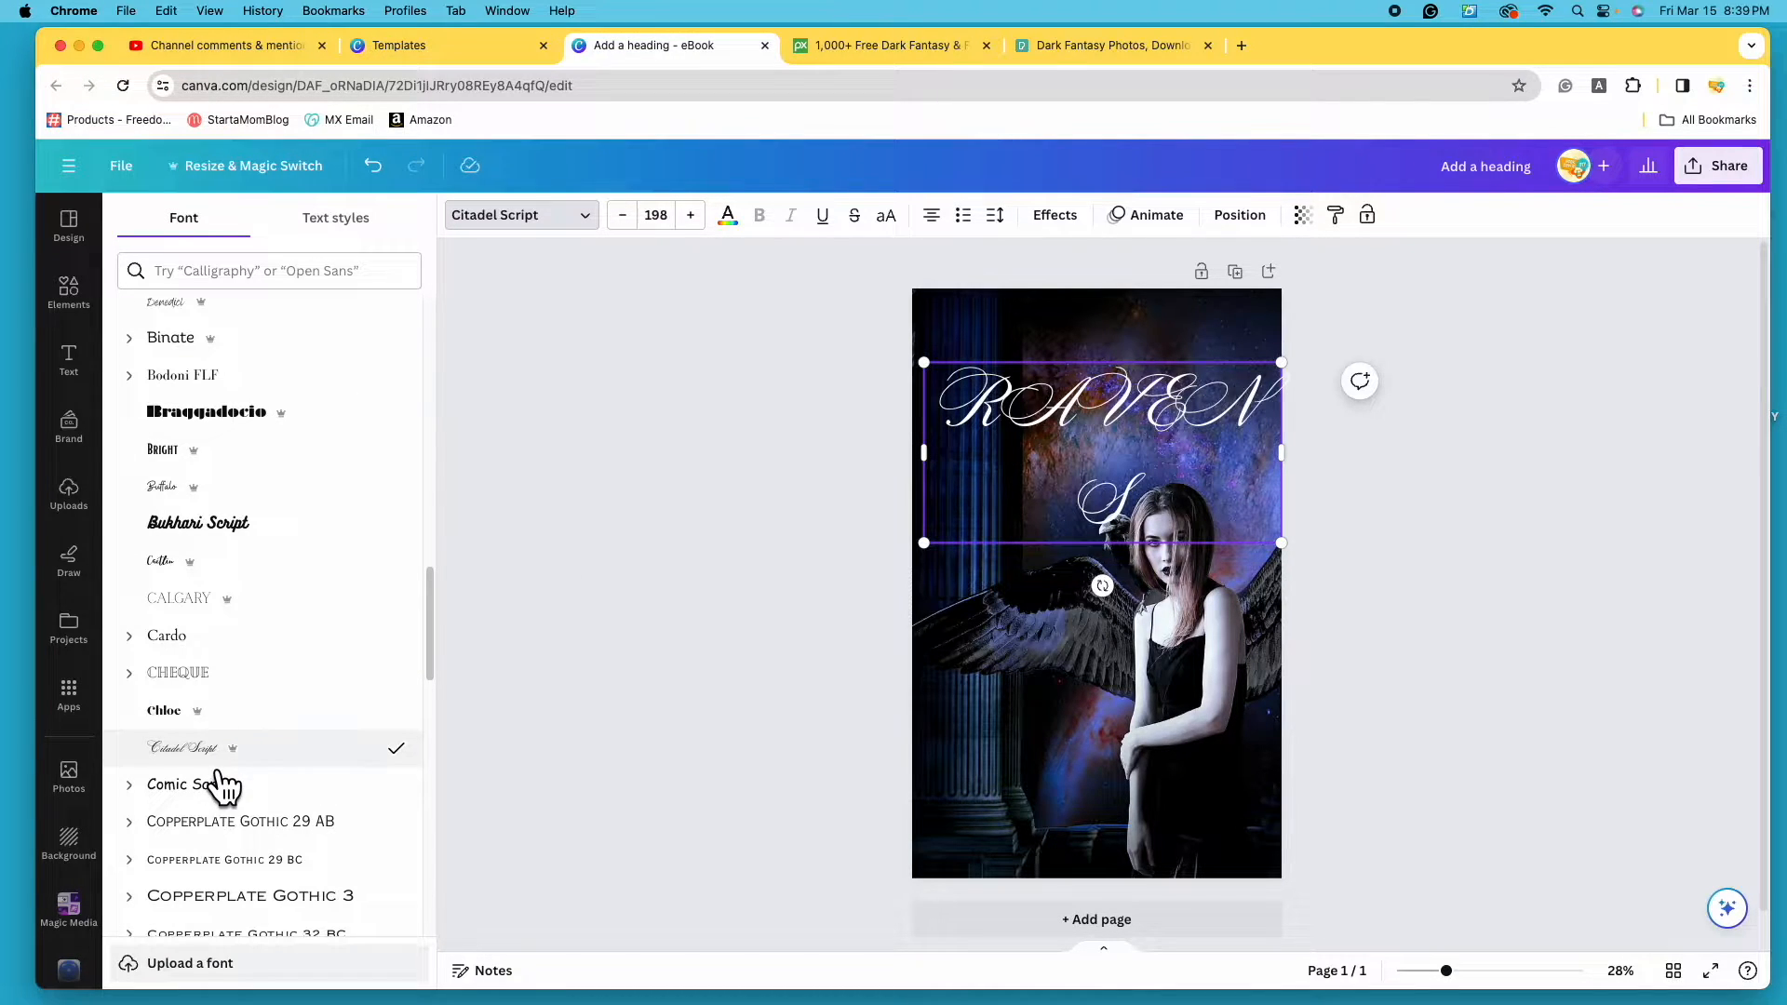
- Retype the letters after the R so the title reads RAVENS in capitals
click(1170, 518)
key(BackSpace)
key(BackSpace)
key(BackSpace)
key(BackSpace)
key(BackSpace)
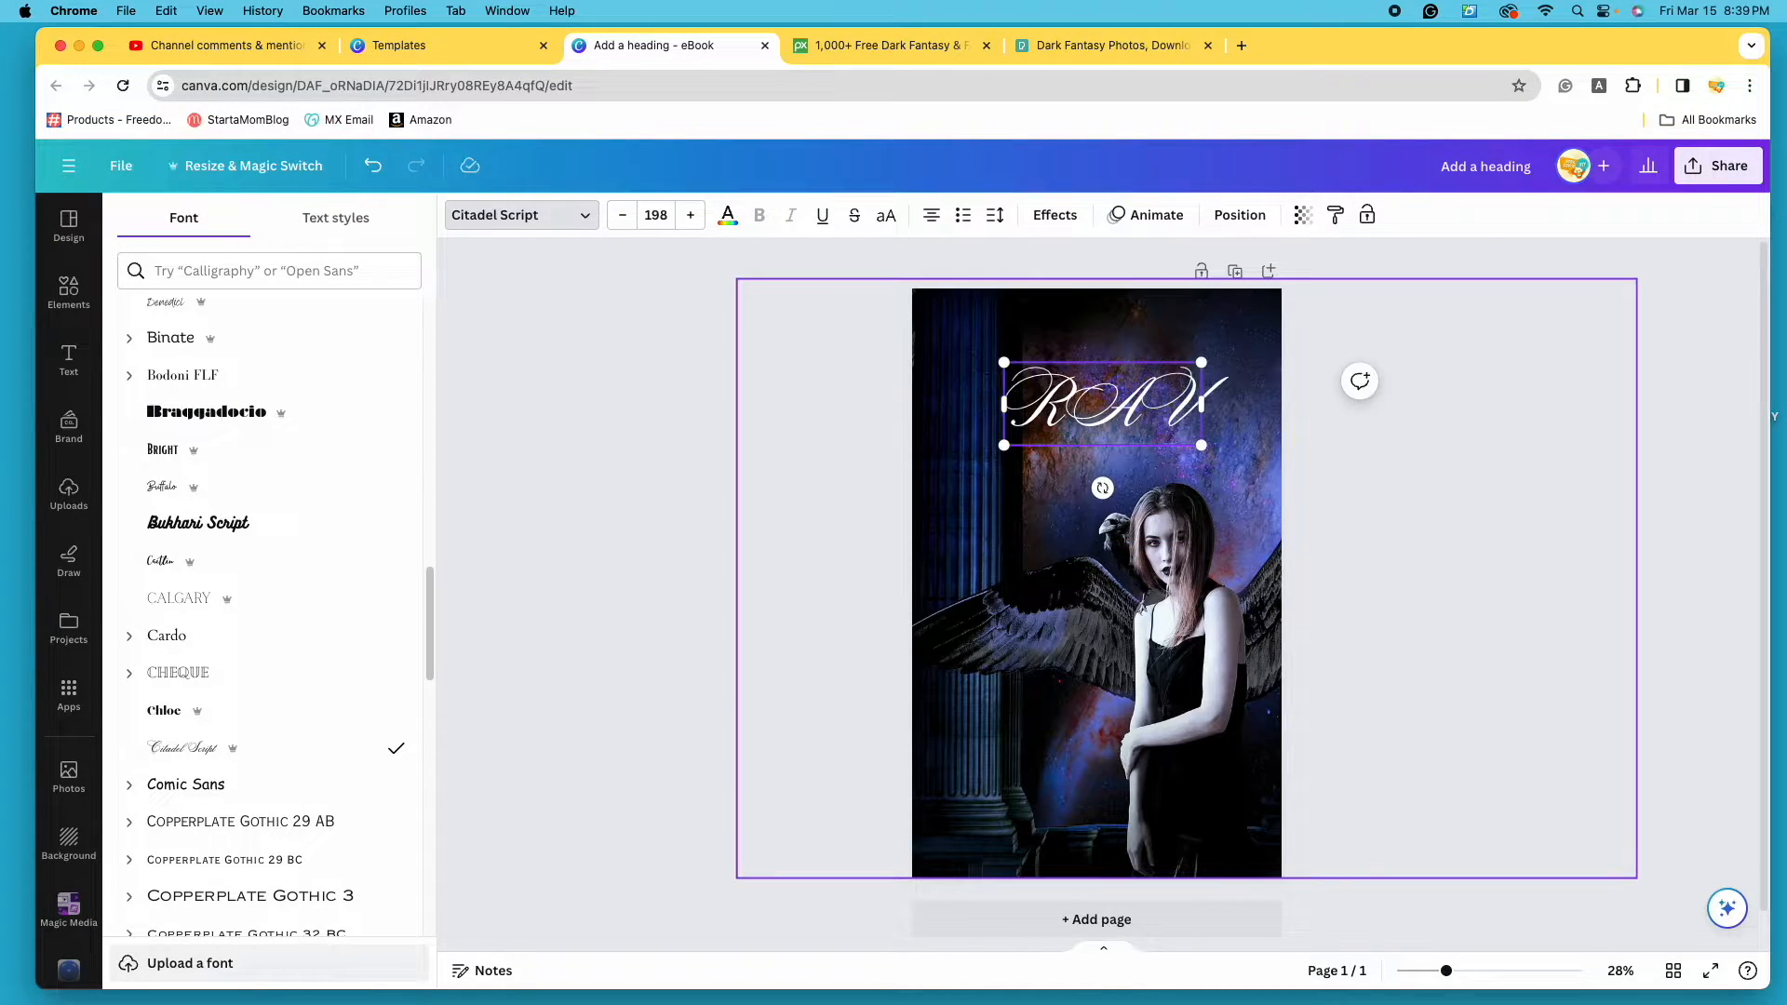
text(avens)
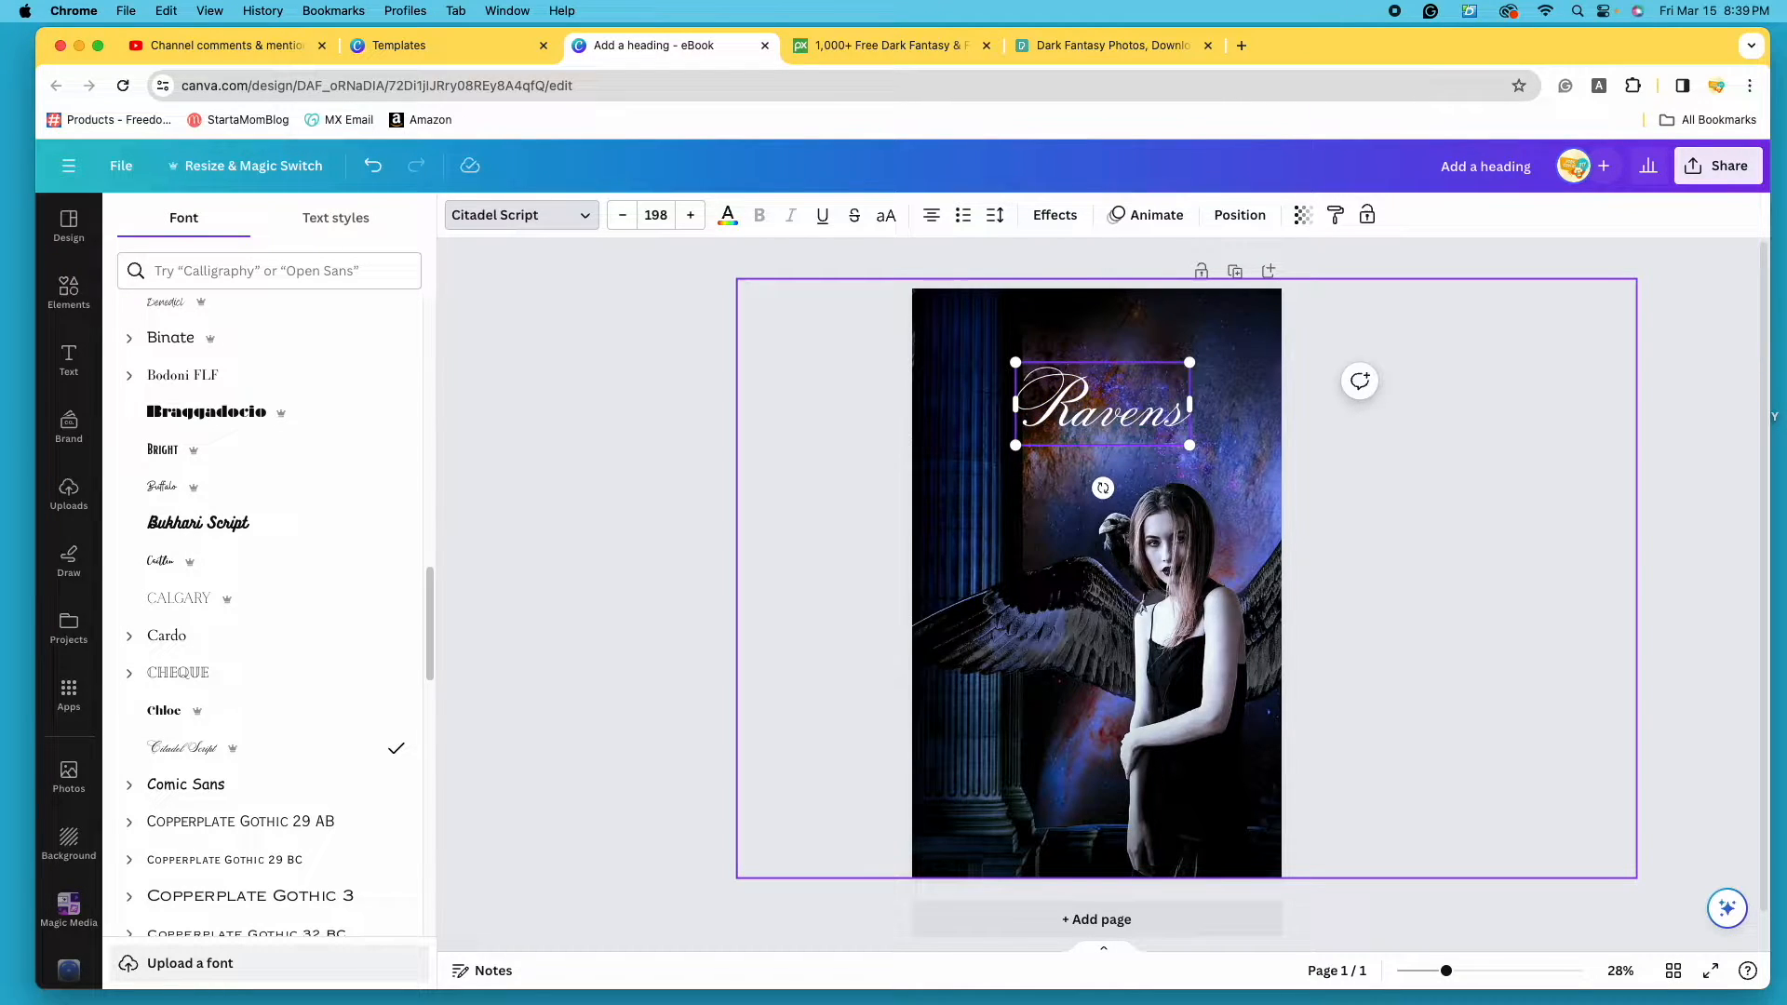
key(BackSpace)
key(BackSpace)
key(BackSpace)
key(BackSpace)
key(BackSpace)
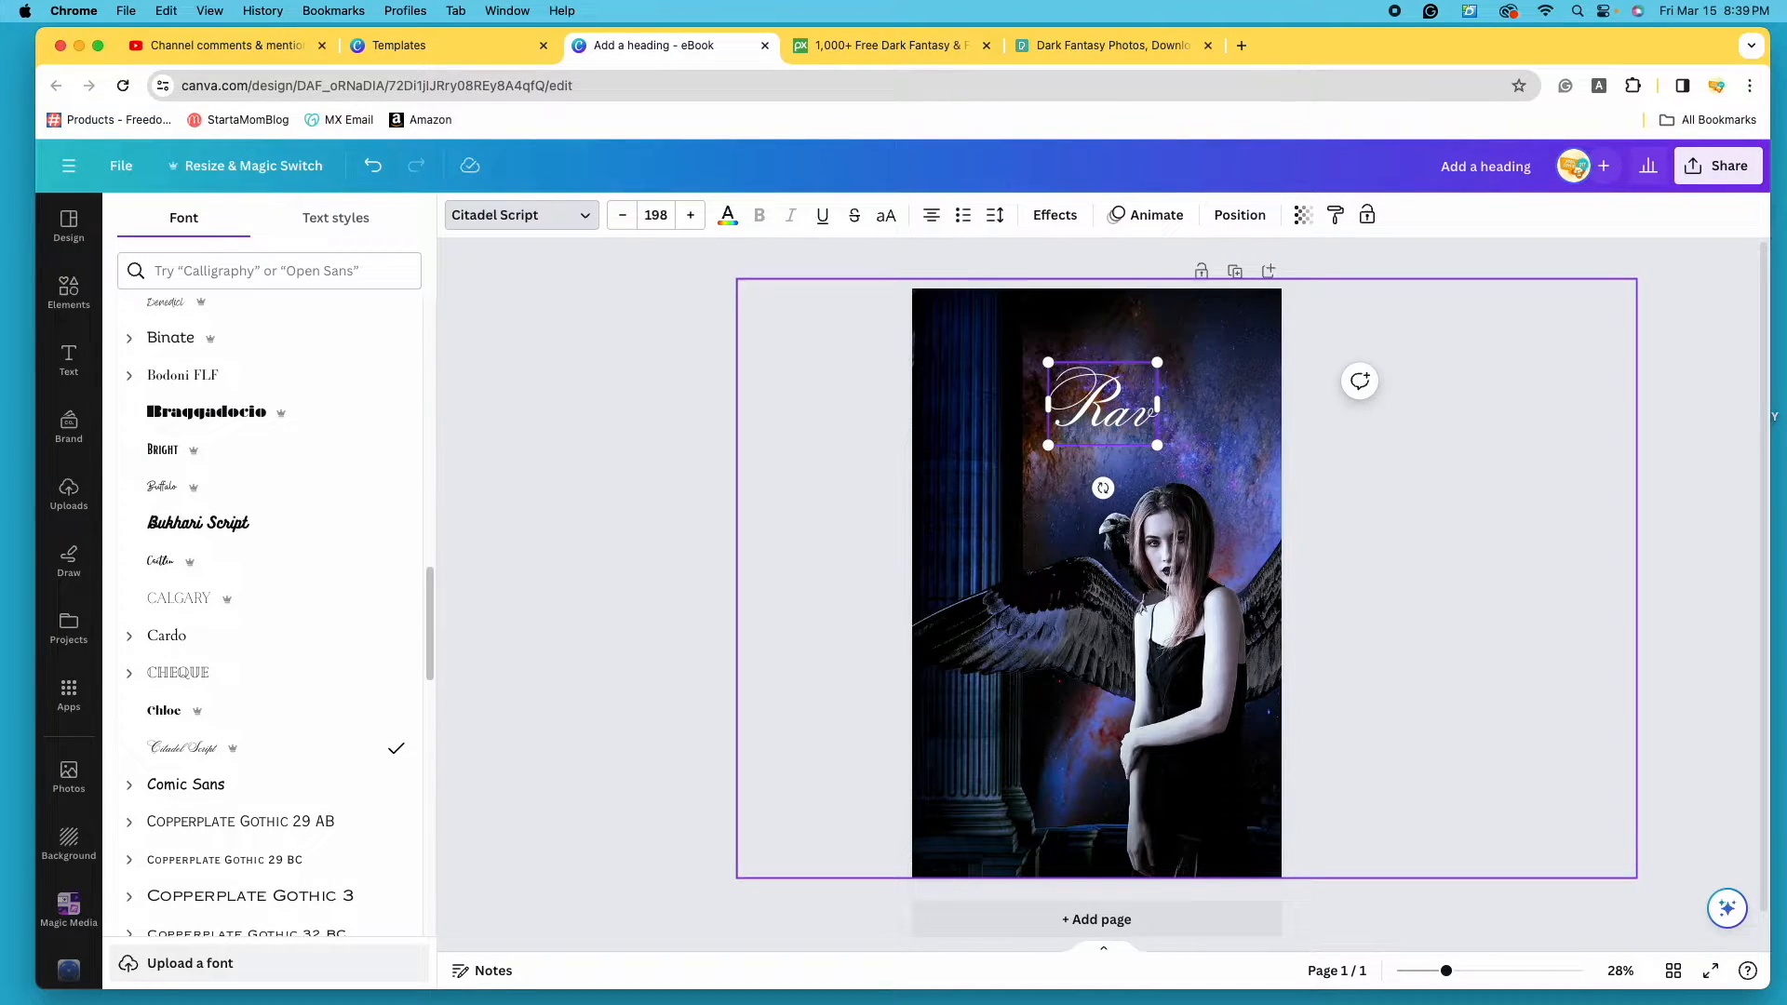
text(AVENS)
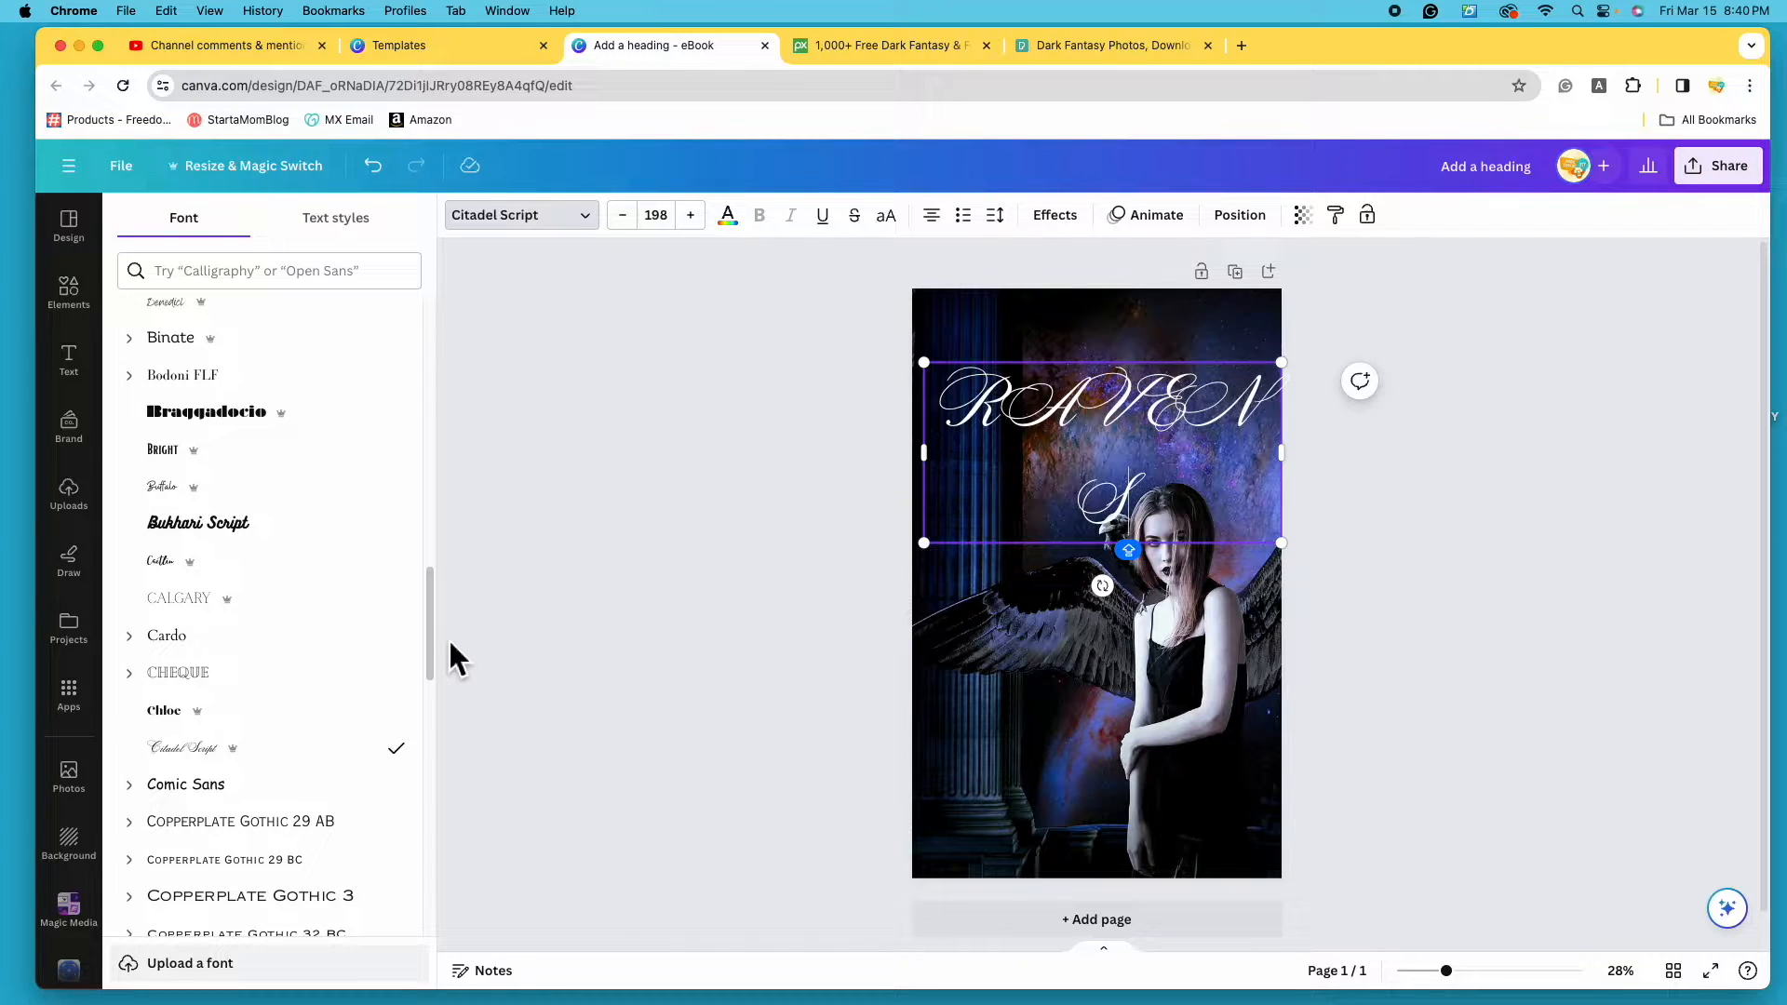
- Try the Kare, Archetype Aubette and Archetype Ballmer fonts on the RAVENS title
drag(433, 638, 436, 652)
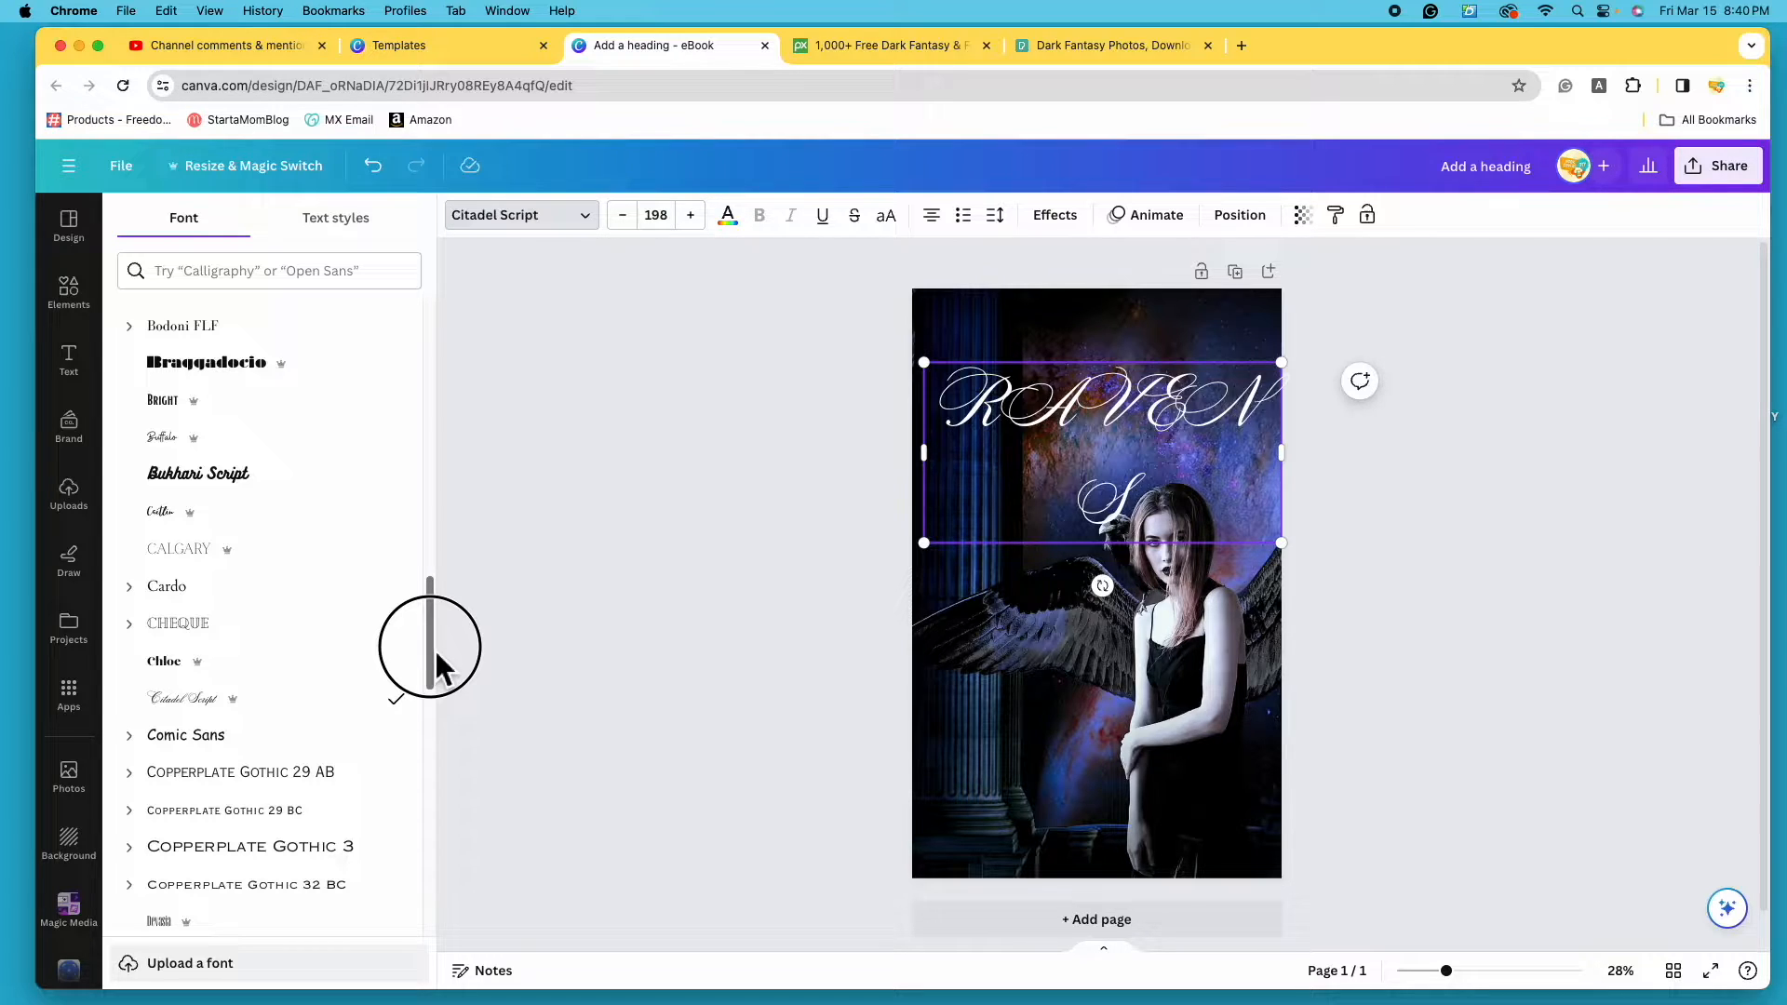
drag(437, 662, 438, 679)
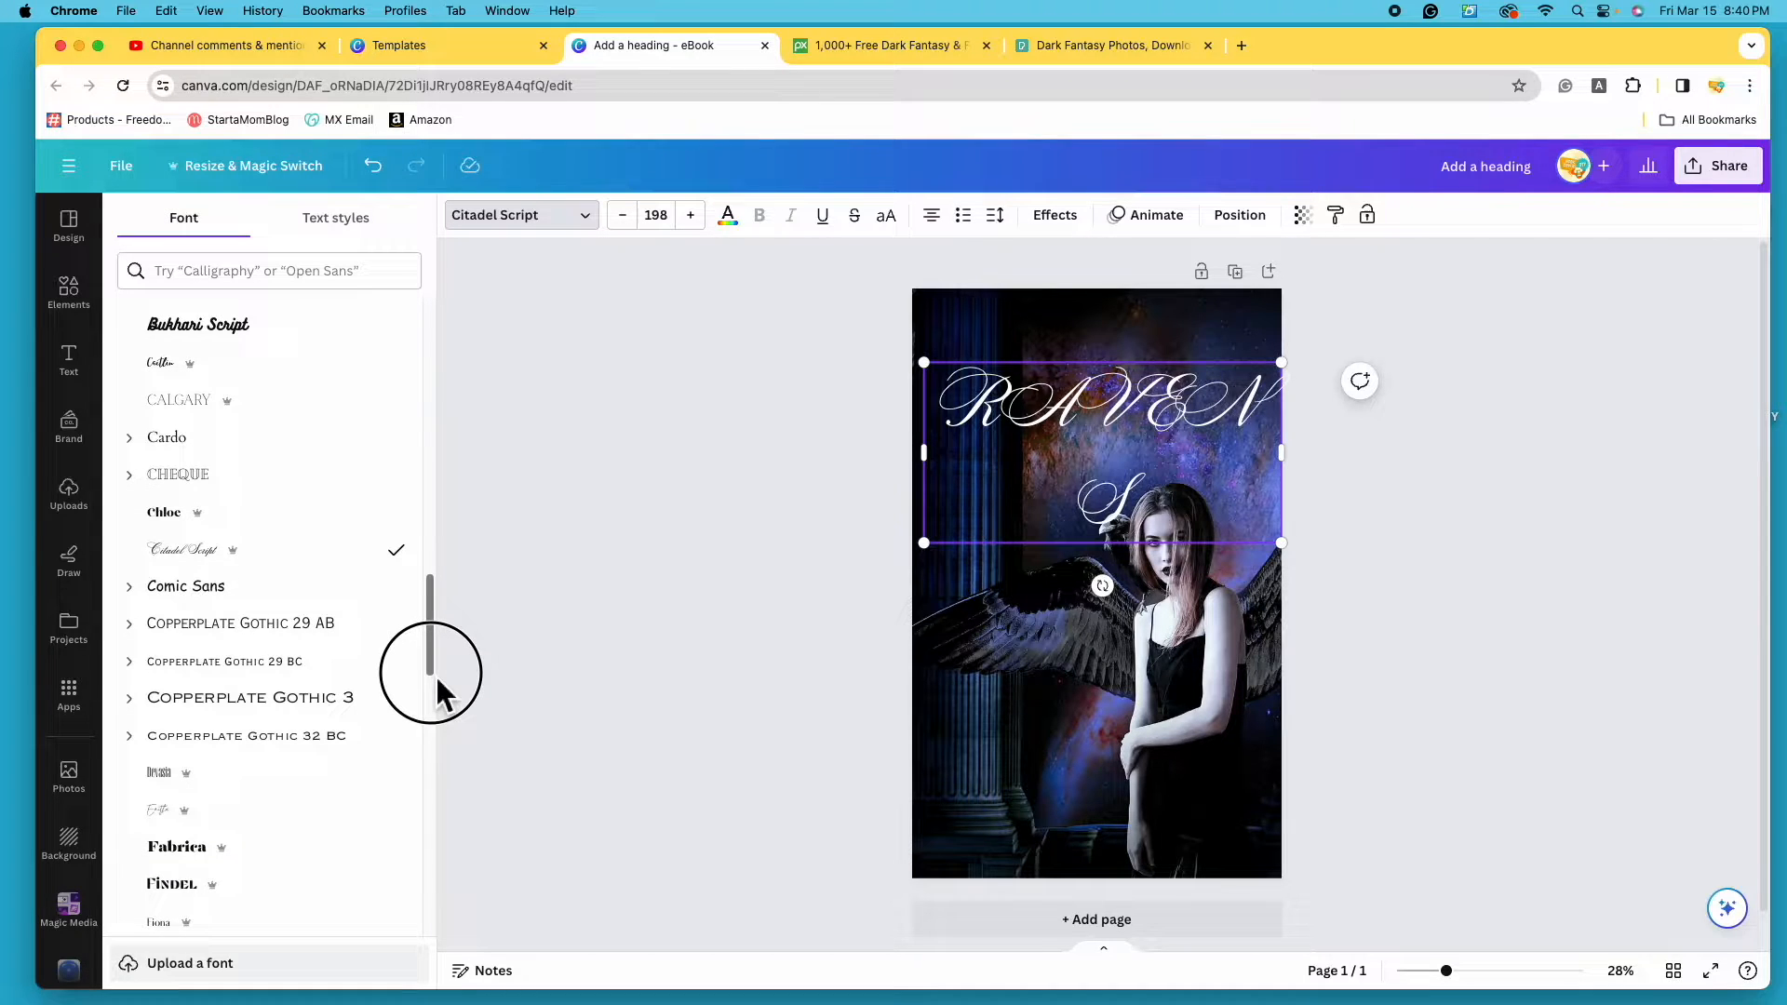
drag(439, 652, 443, 725)
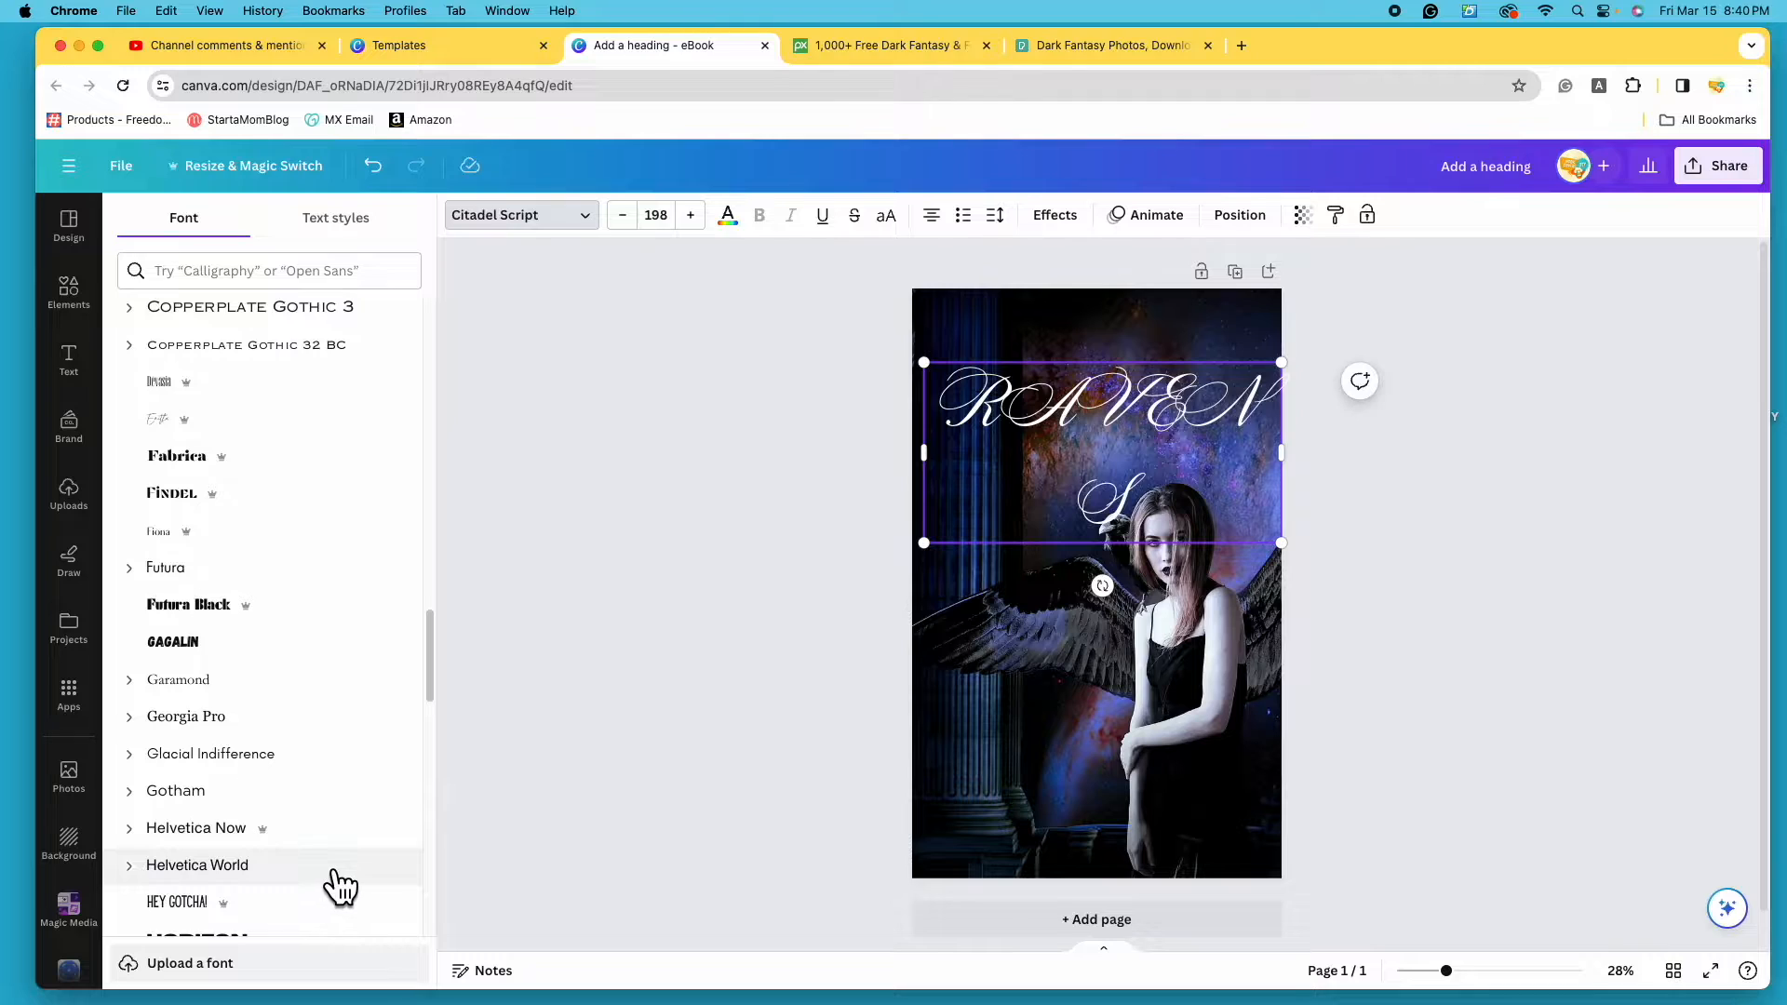
drag(438, 686, 442, 756)
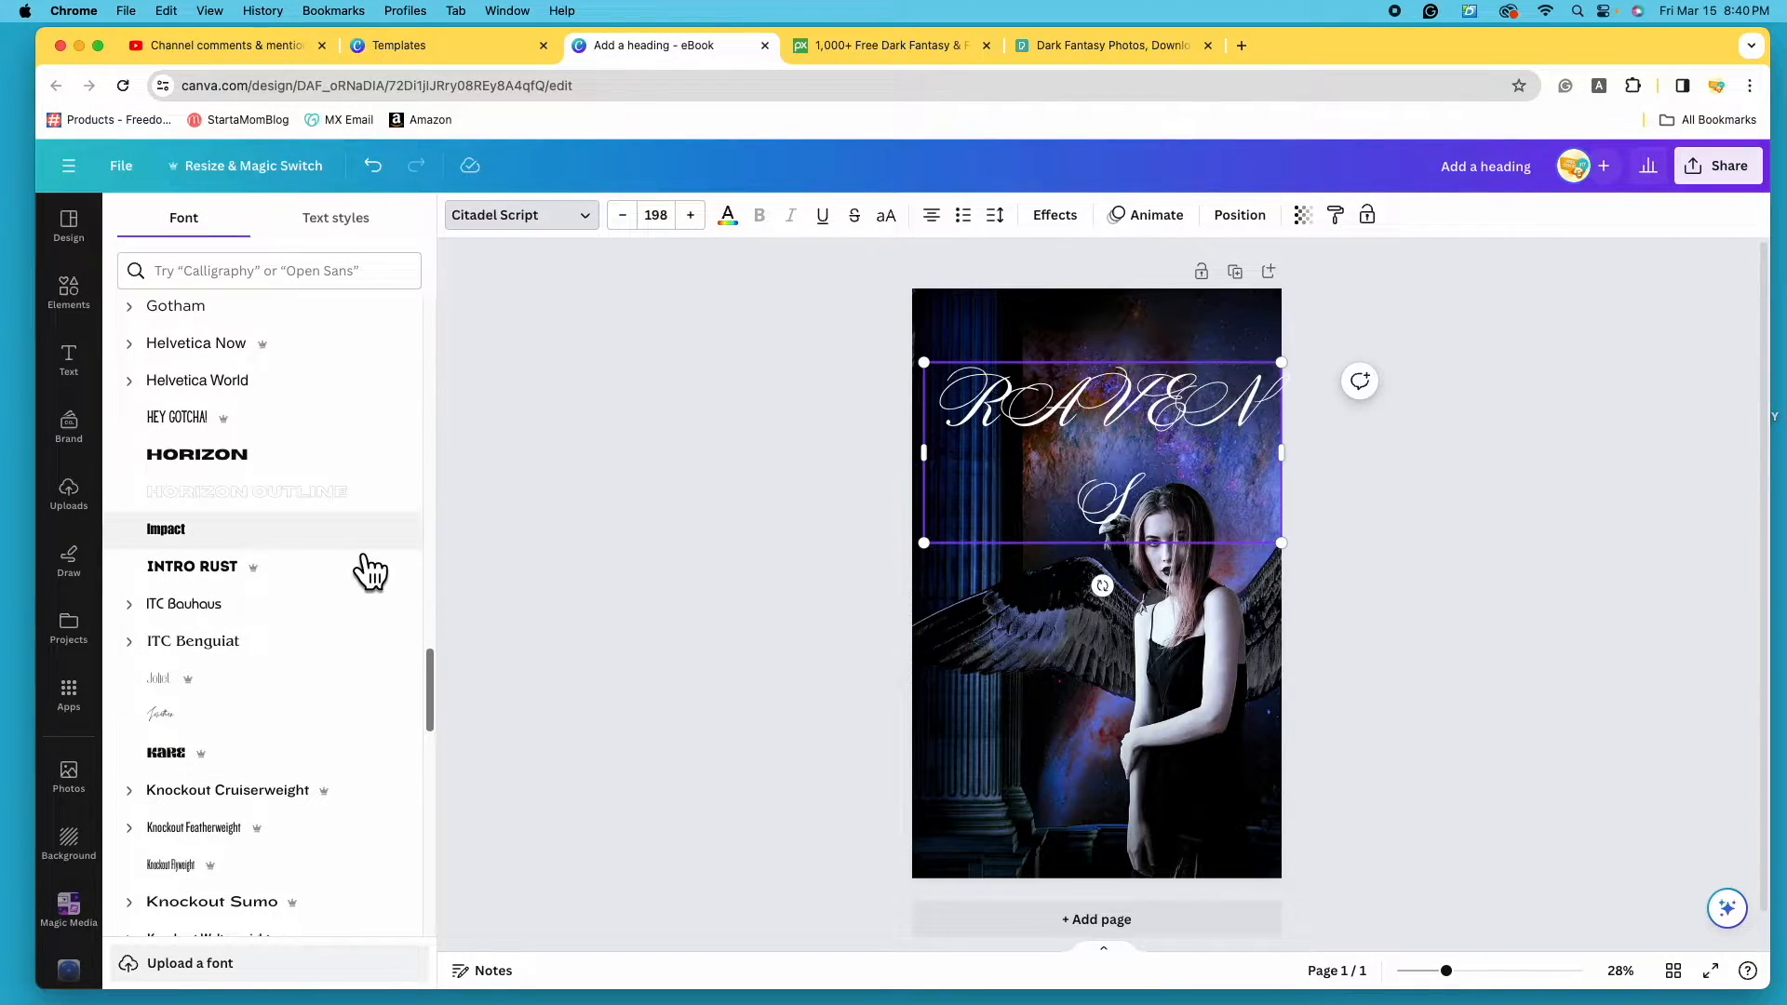
click(327, 754)
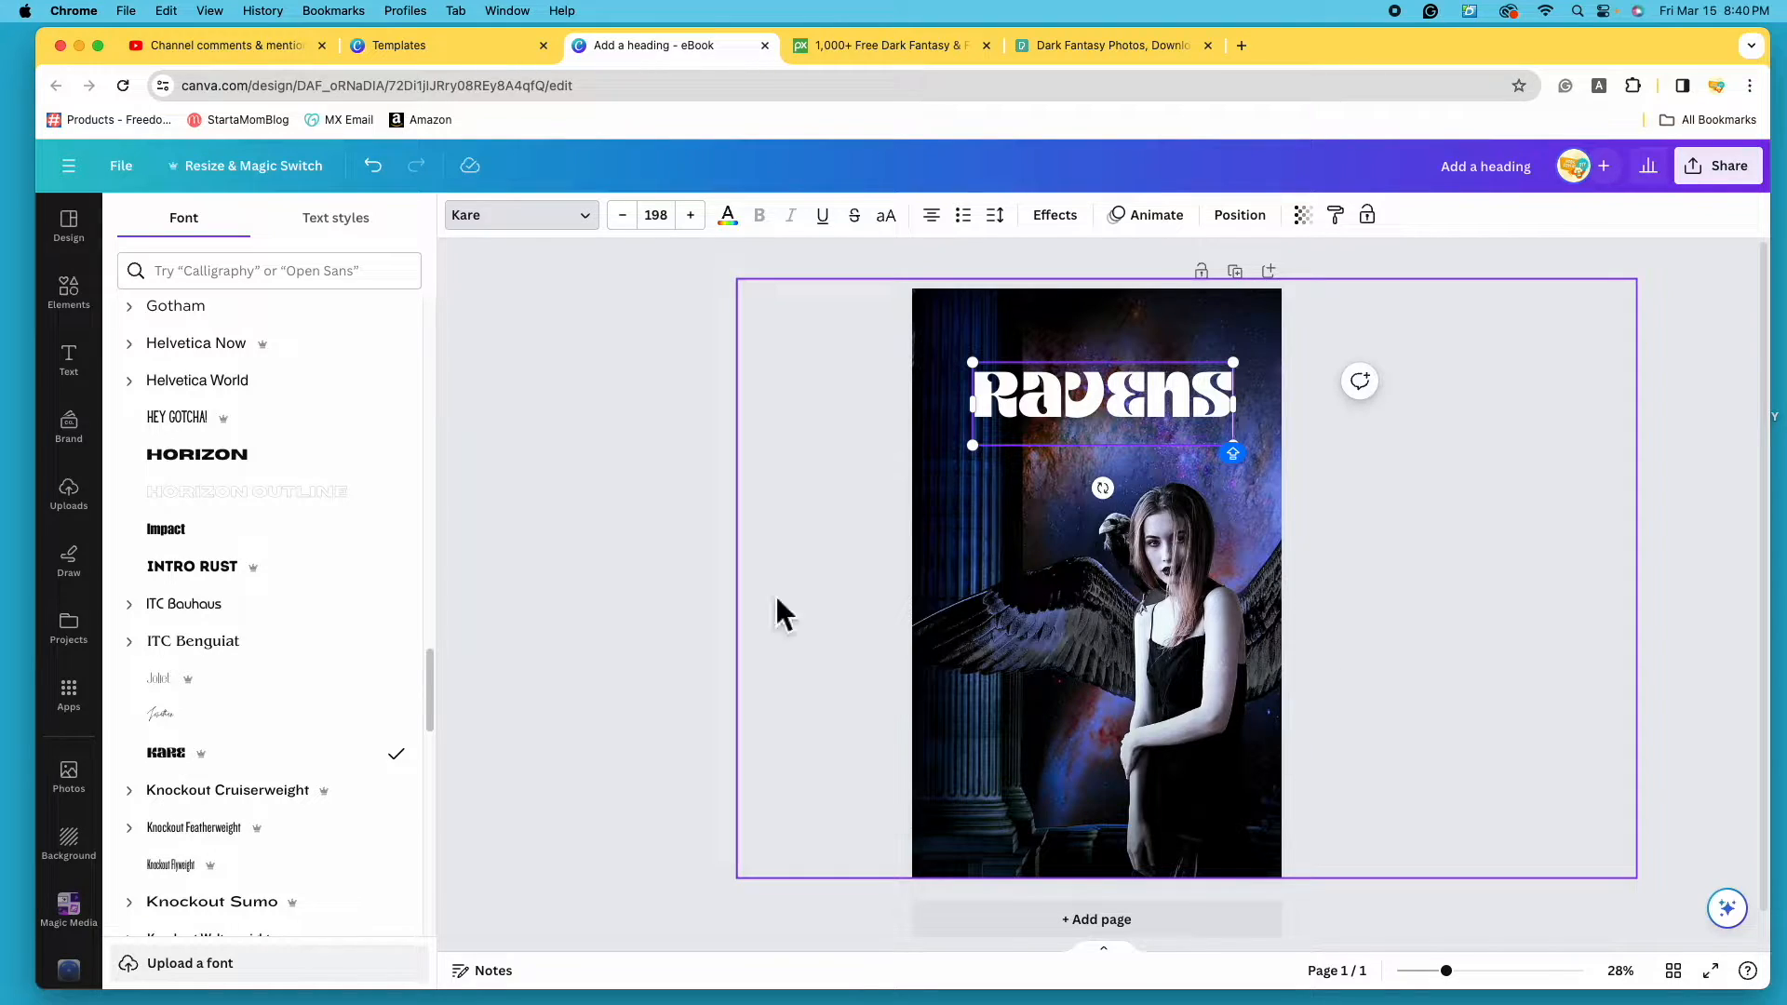
click(212, 544)
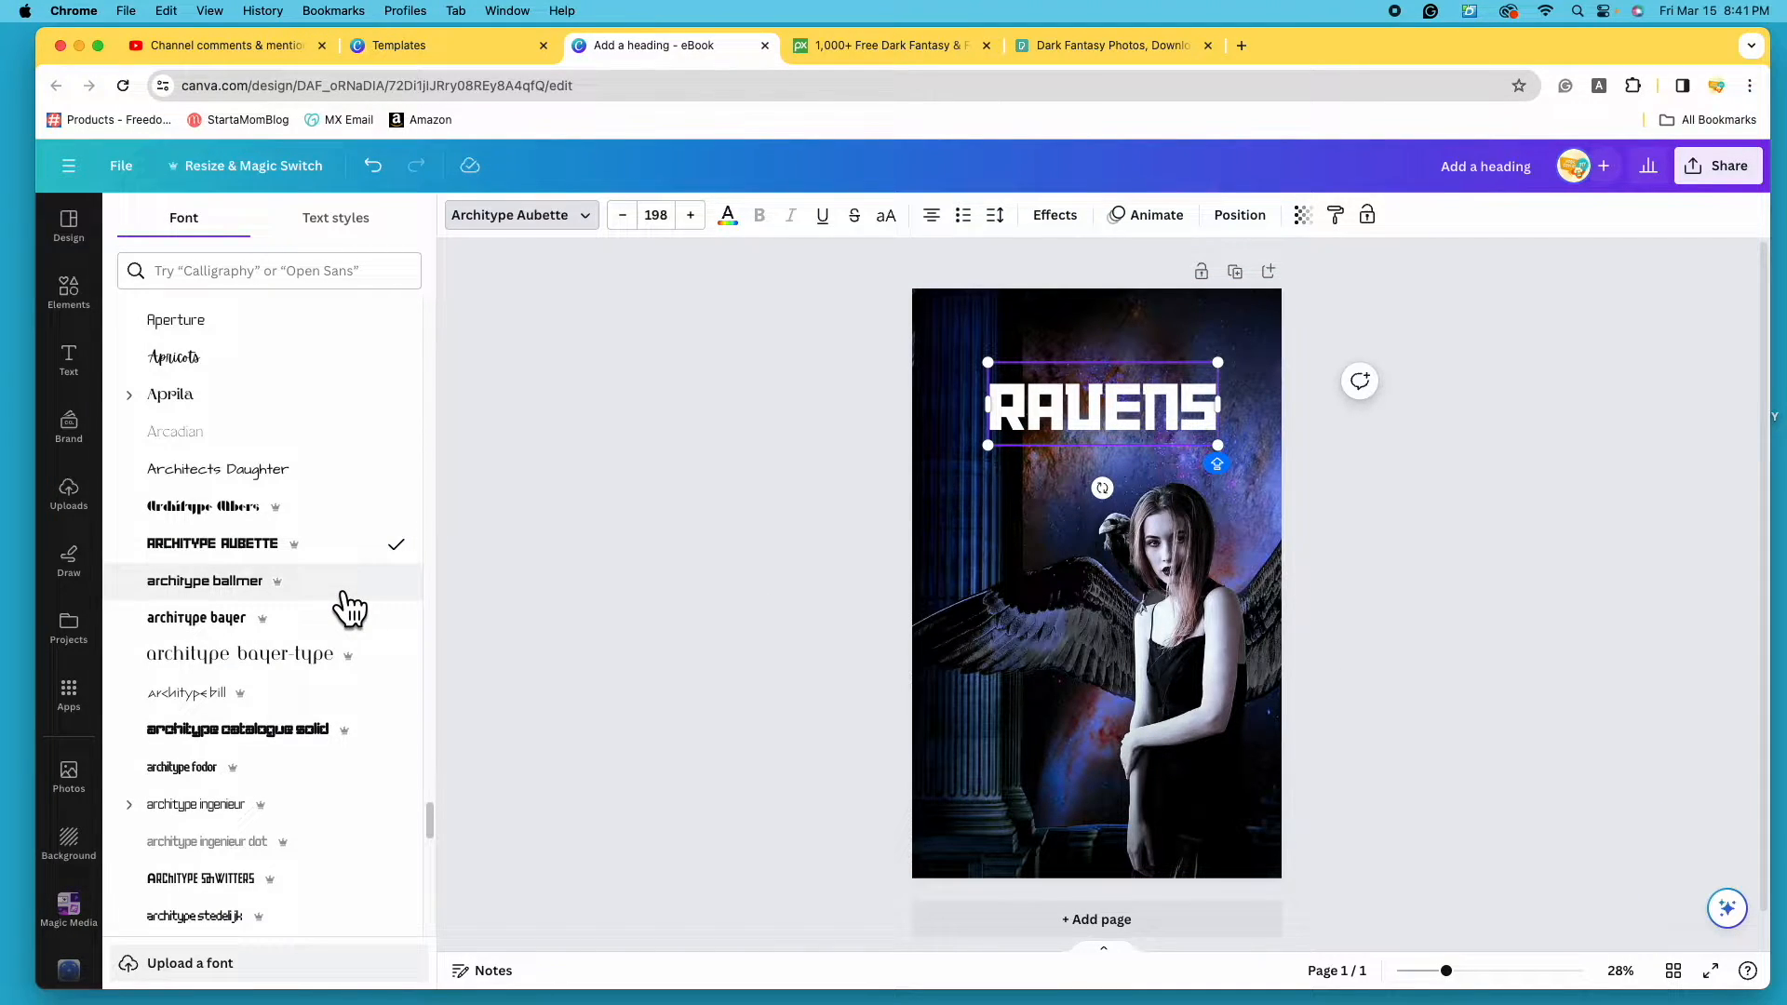
click(350, 608)
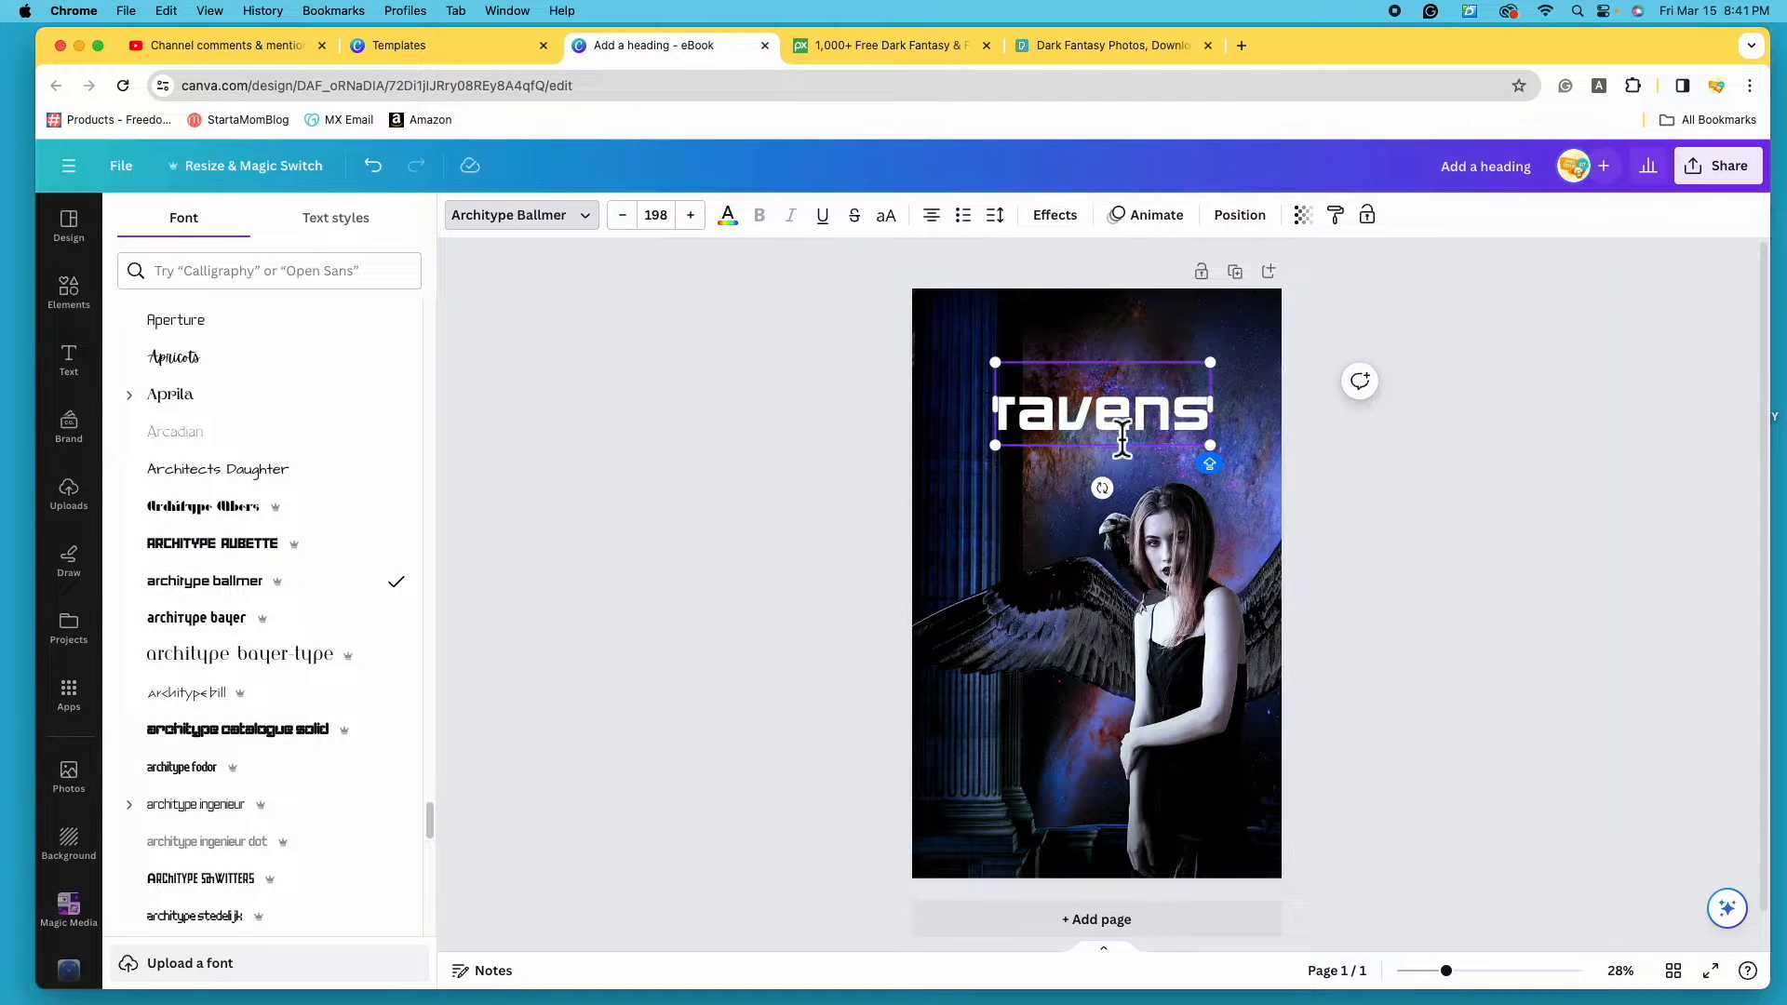
- Try the Ashley Crawford and Battery Park fonts and enlarge the RAVENS title
scroll(400, 688, down, 10)
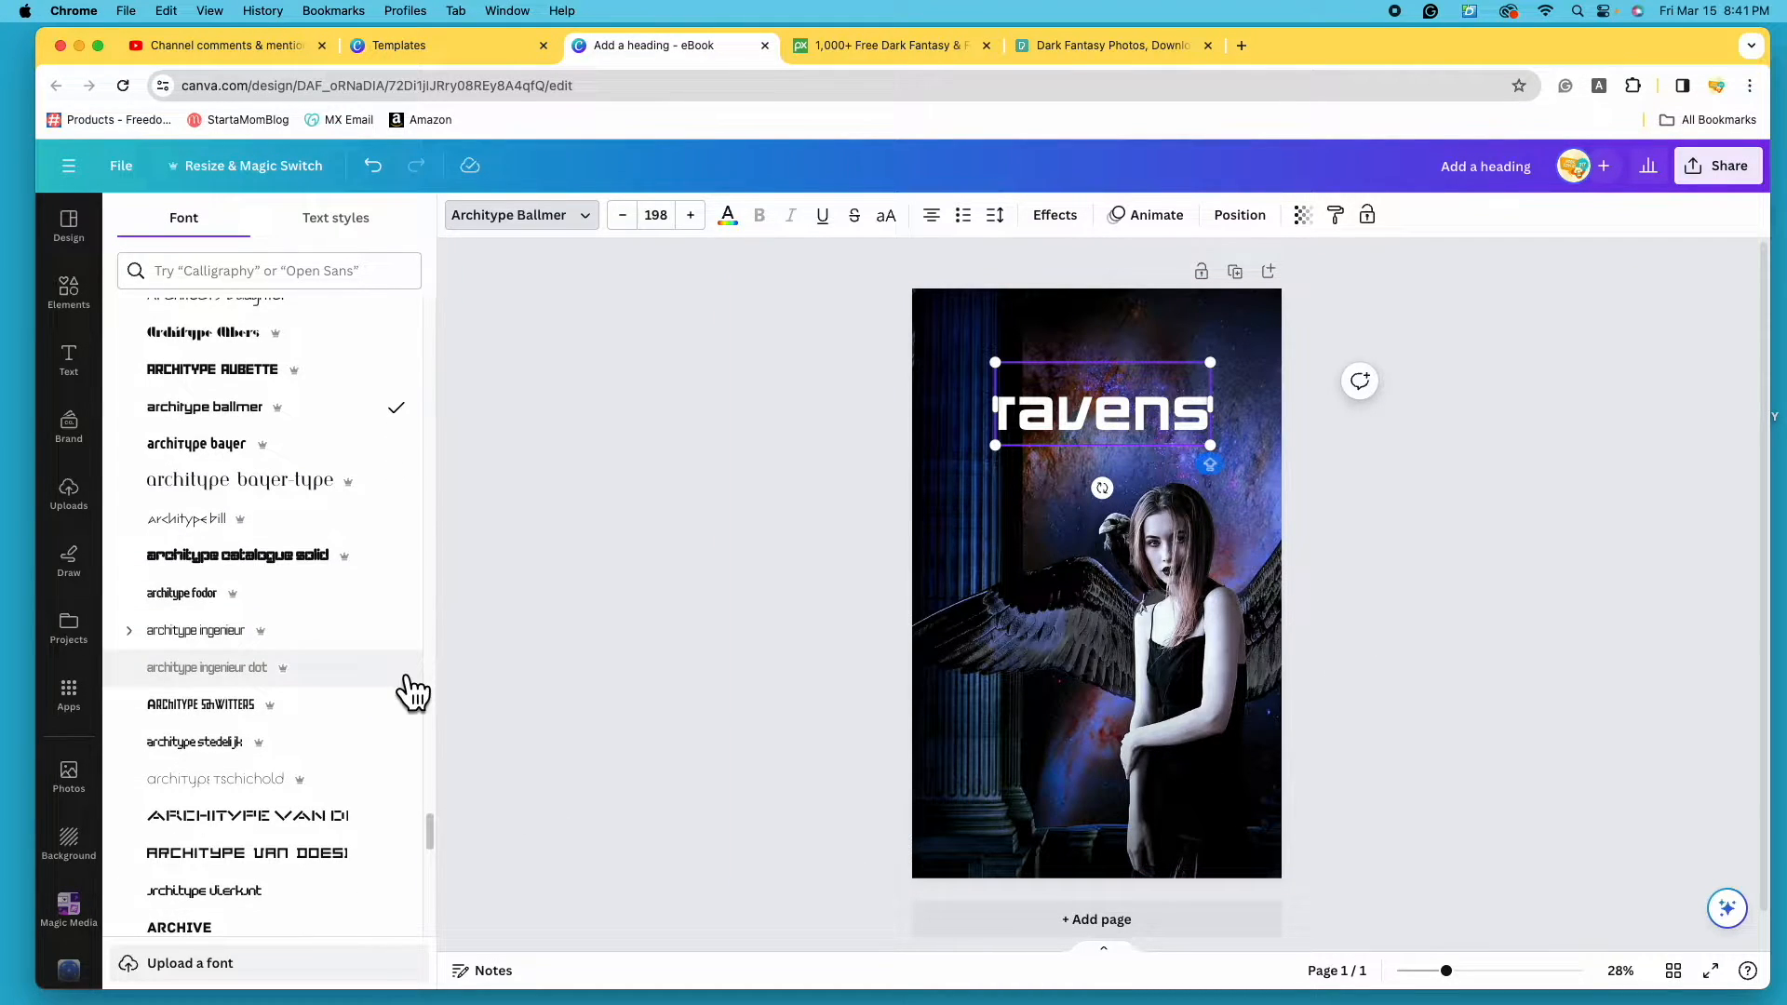
click(354, 563)
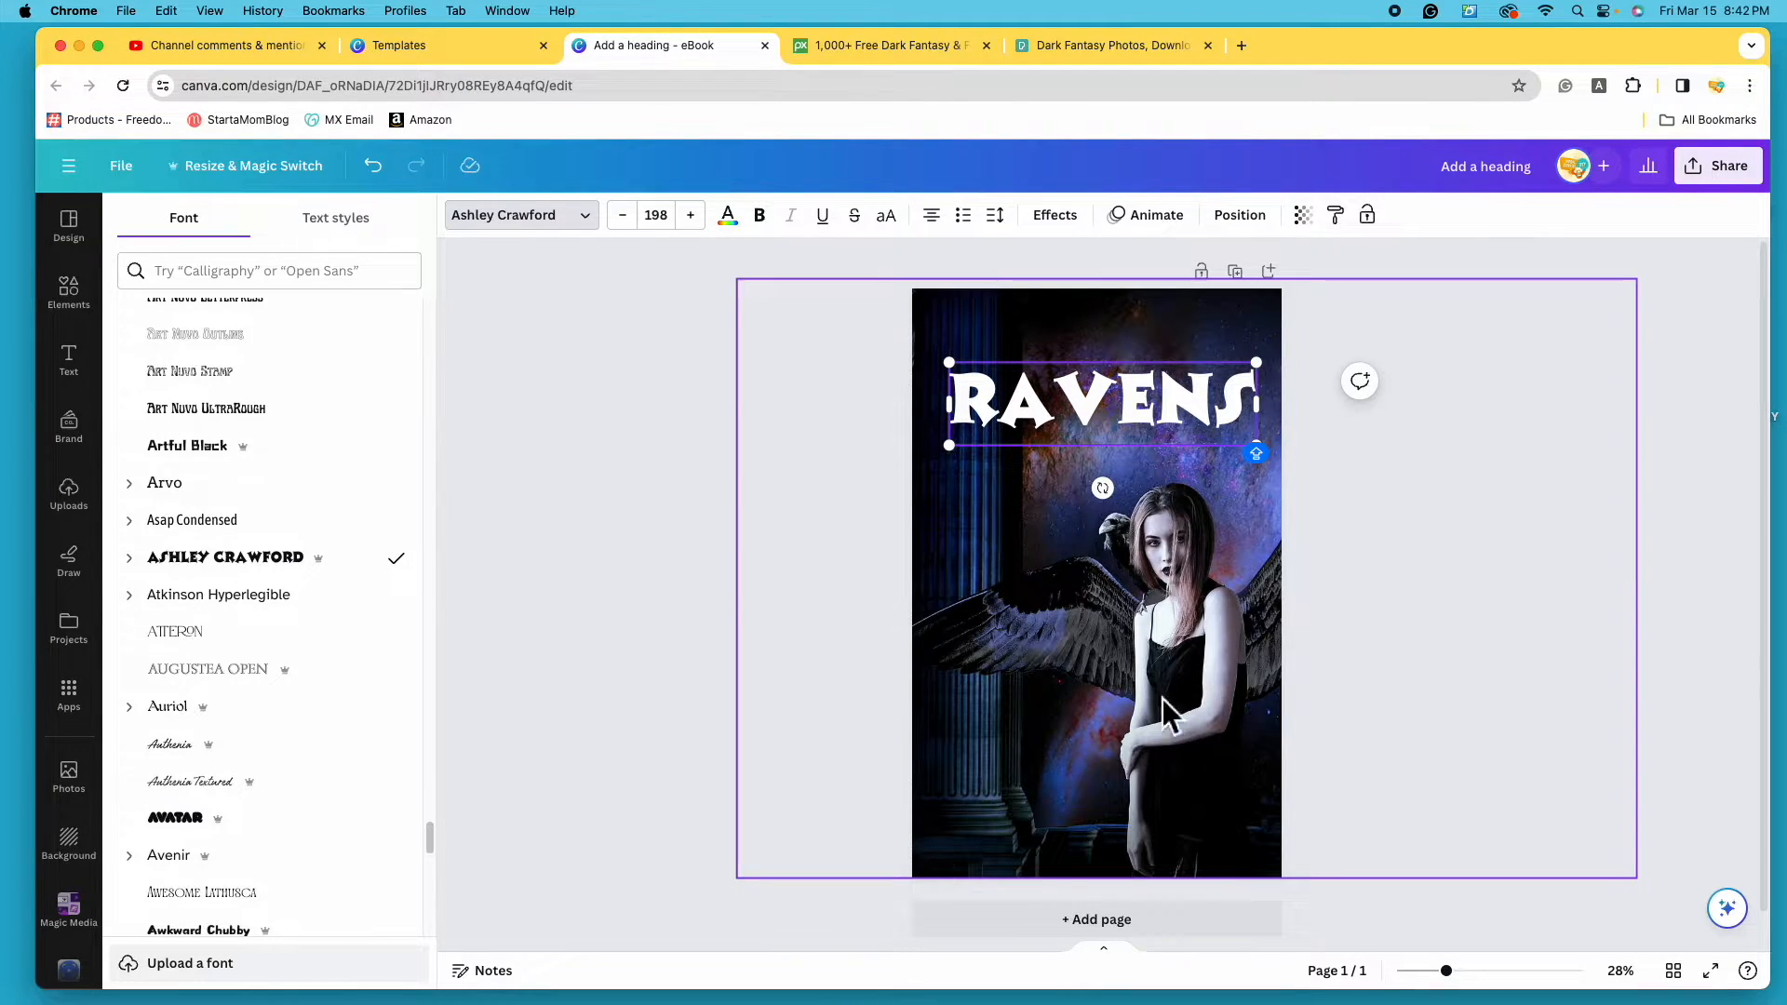
scroll(320, 630, down, 10)
click(354, 492)
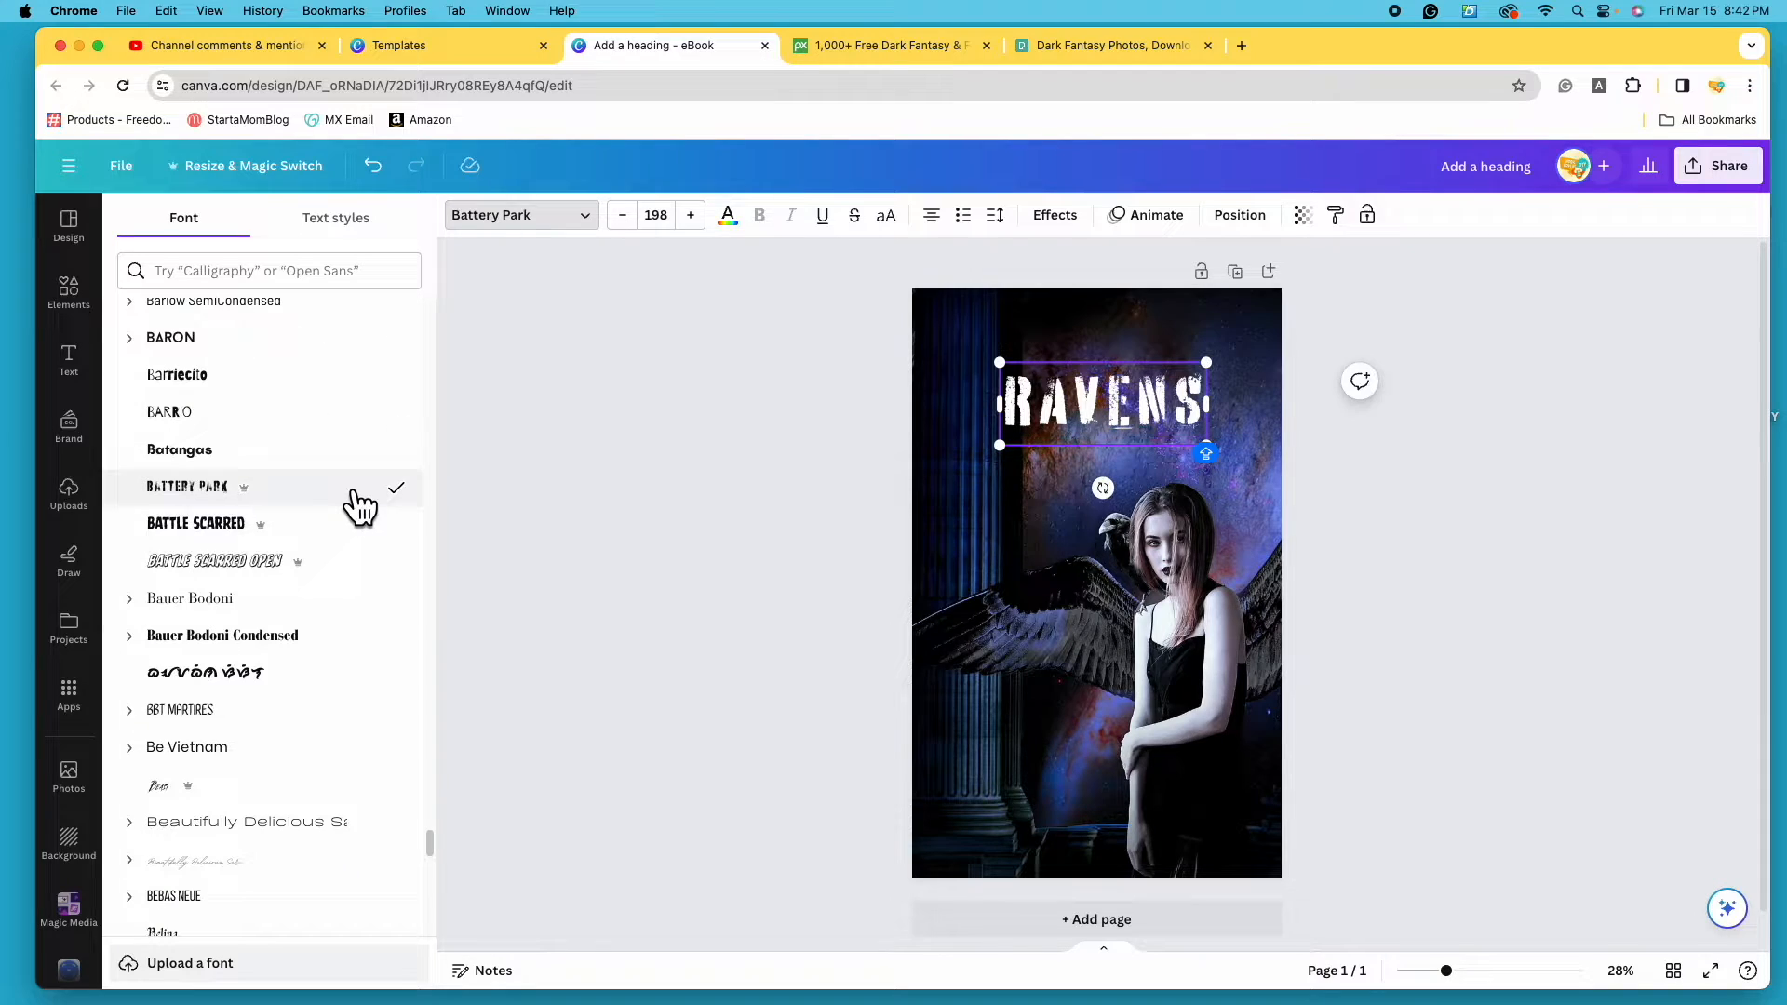
drag(1206, 362, 1210, 362)
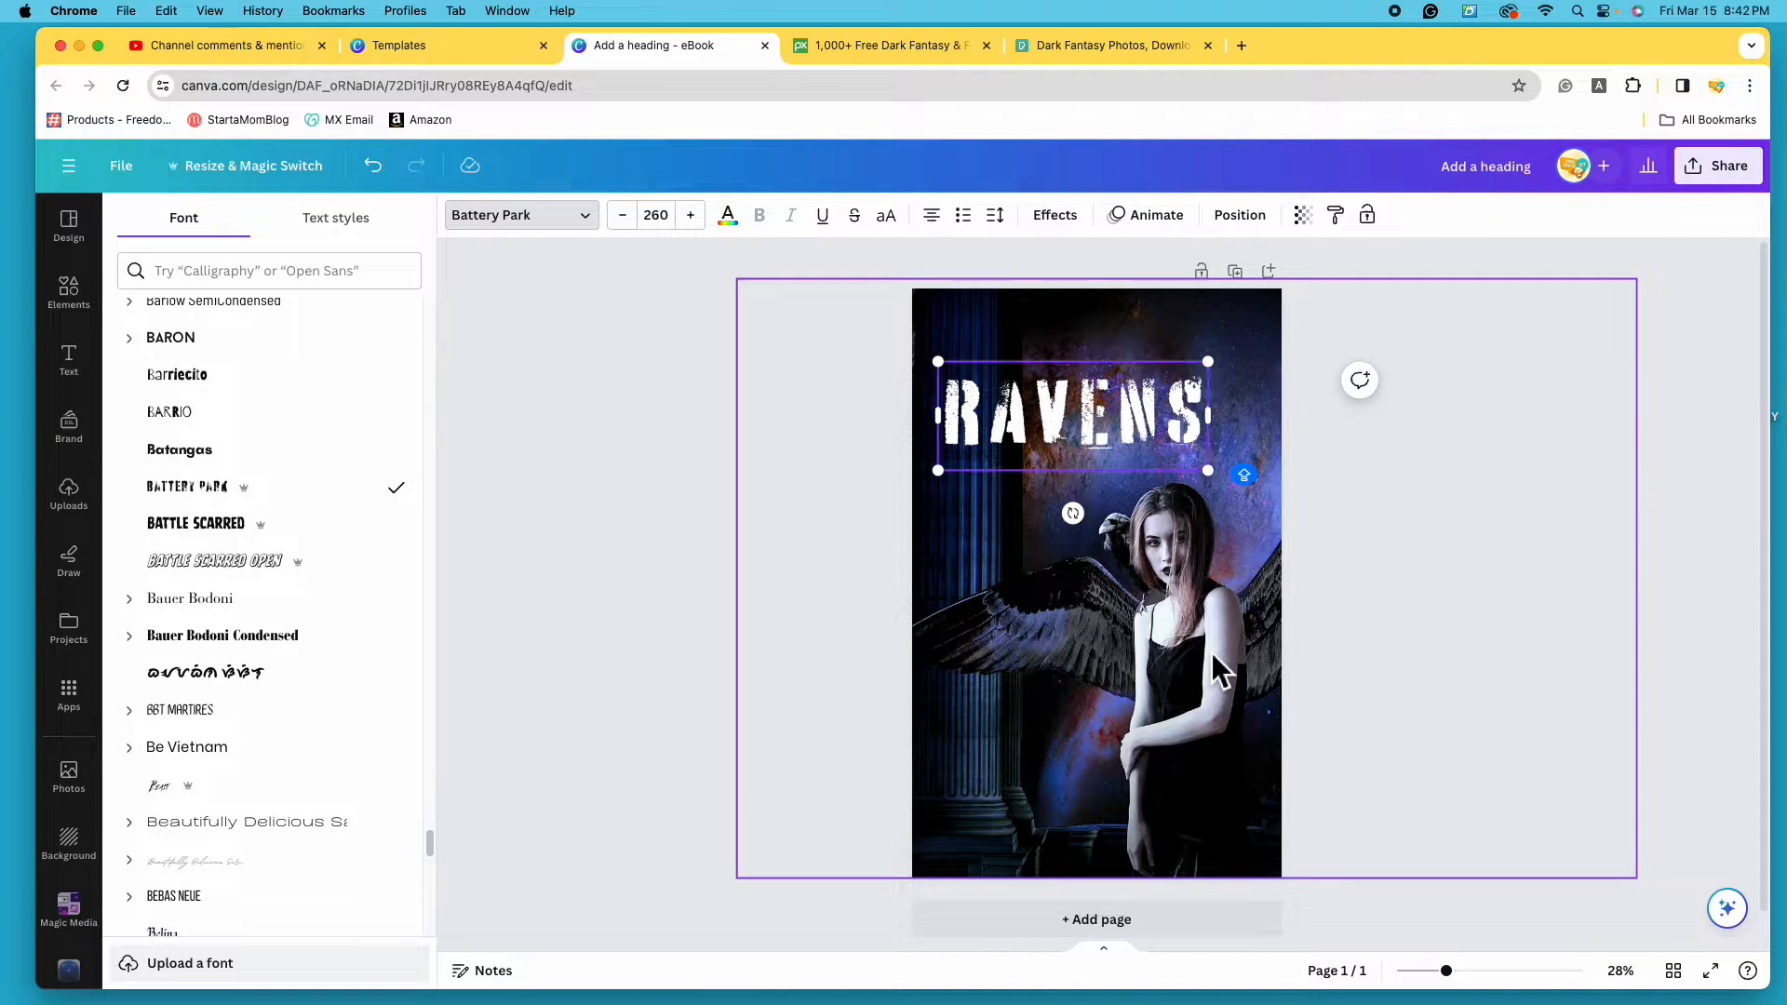
scroll(300, 699, down, 3)
scroll(310, 699, down, 10)
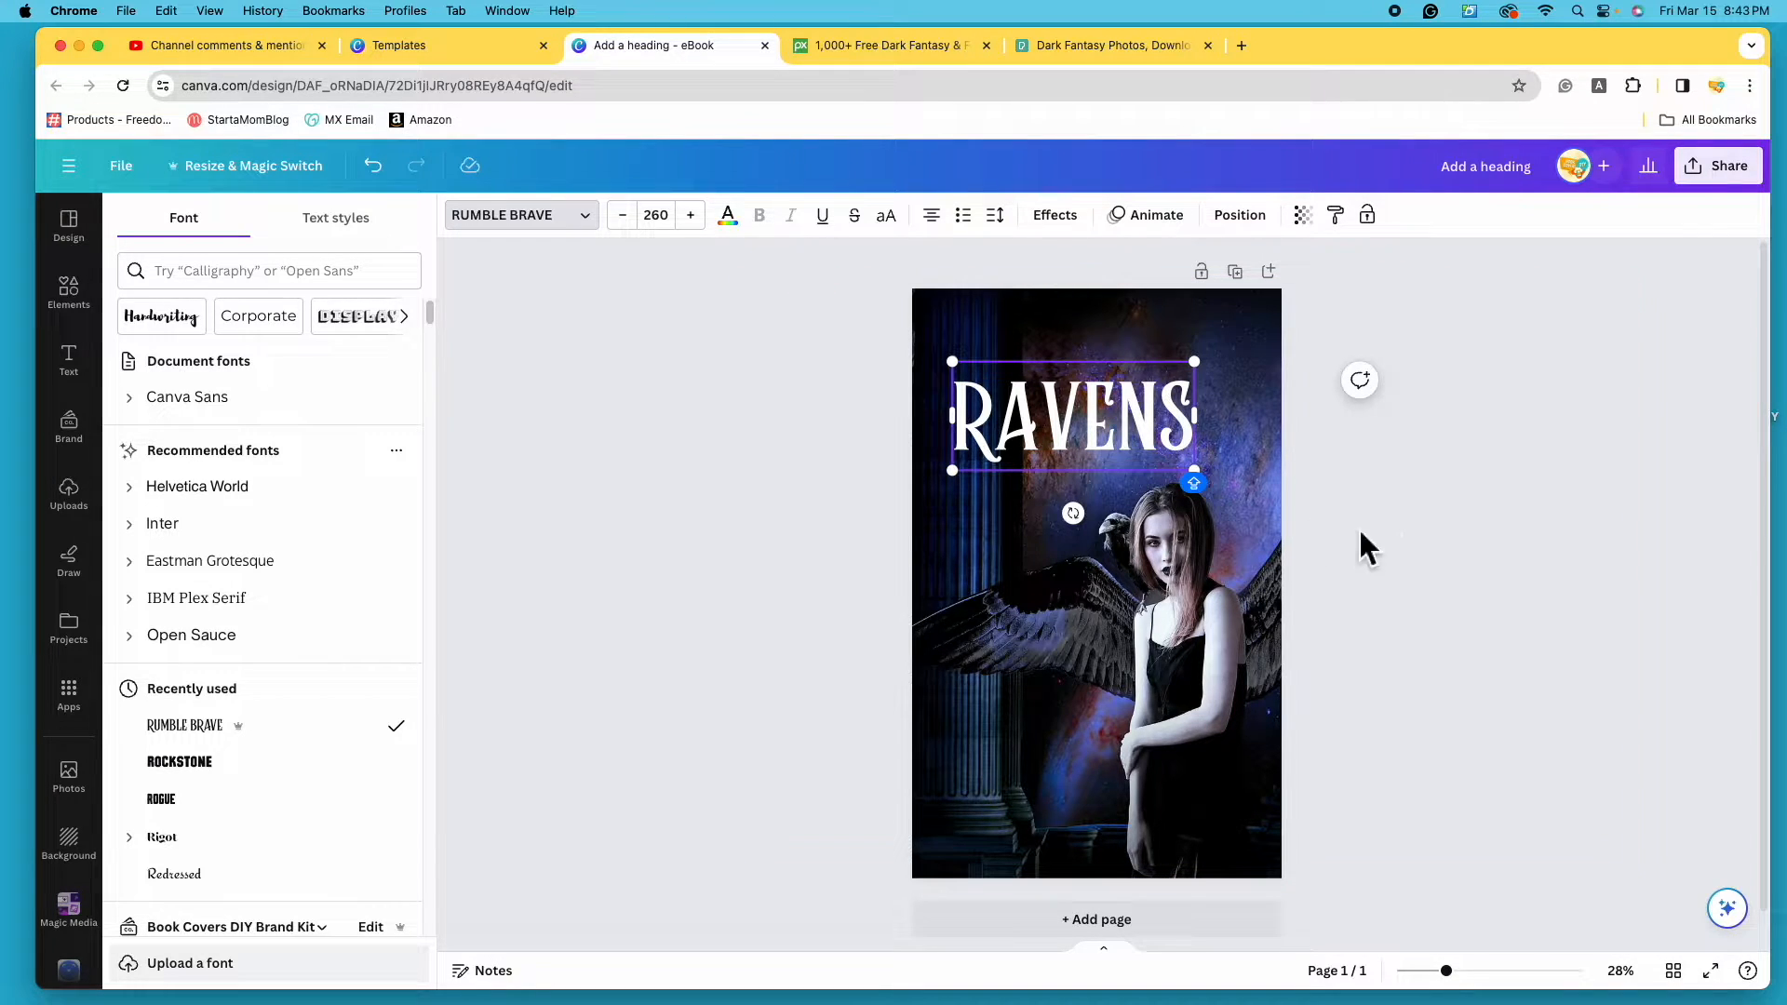
- Shift the RAVENS title slightly left near the top and bring up its Position settings
click(1463, 557)
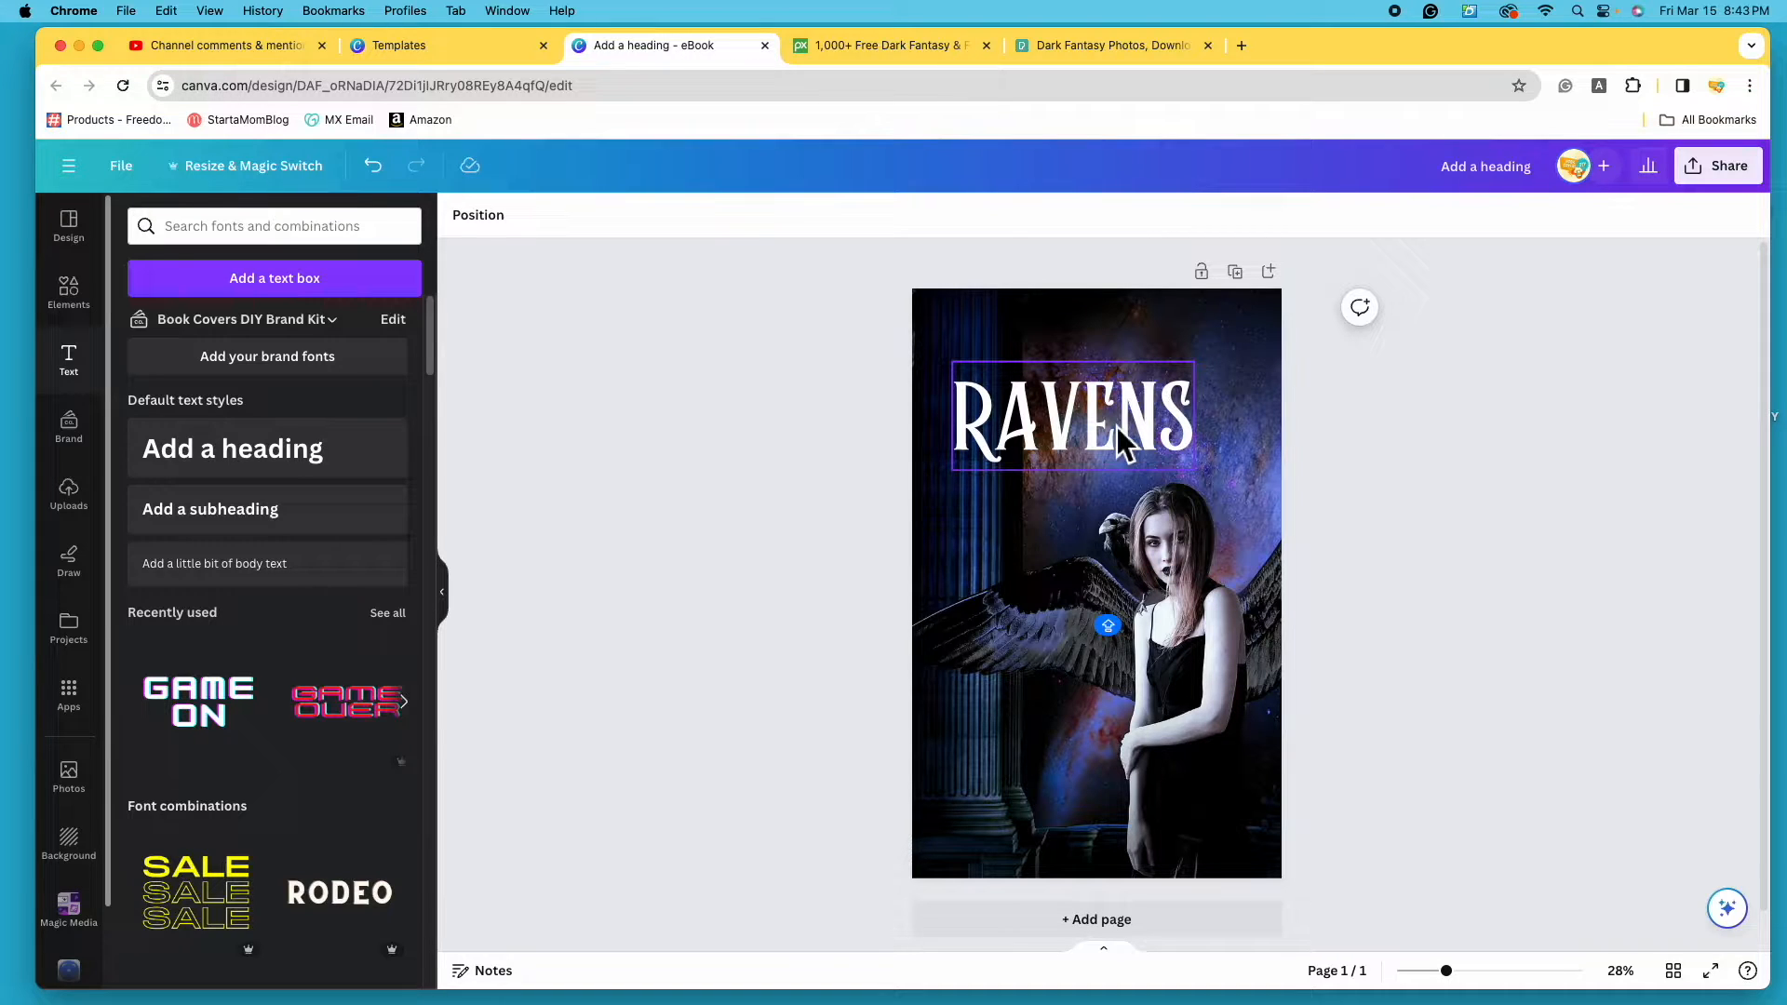
mouse_move(1115, 426)
mouse_down()
mouse_move(1150, 433)
mouse_move(1144, 454)
mouse_move(1099, 454)
mouse_up()
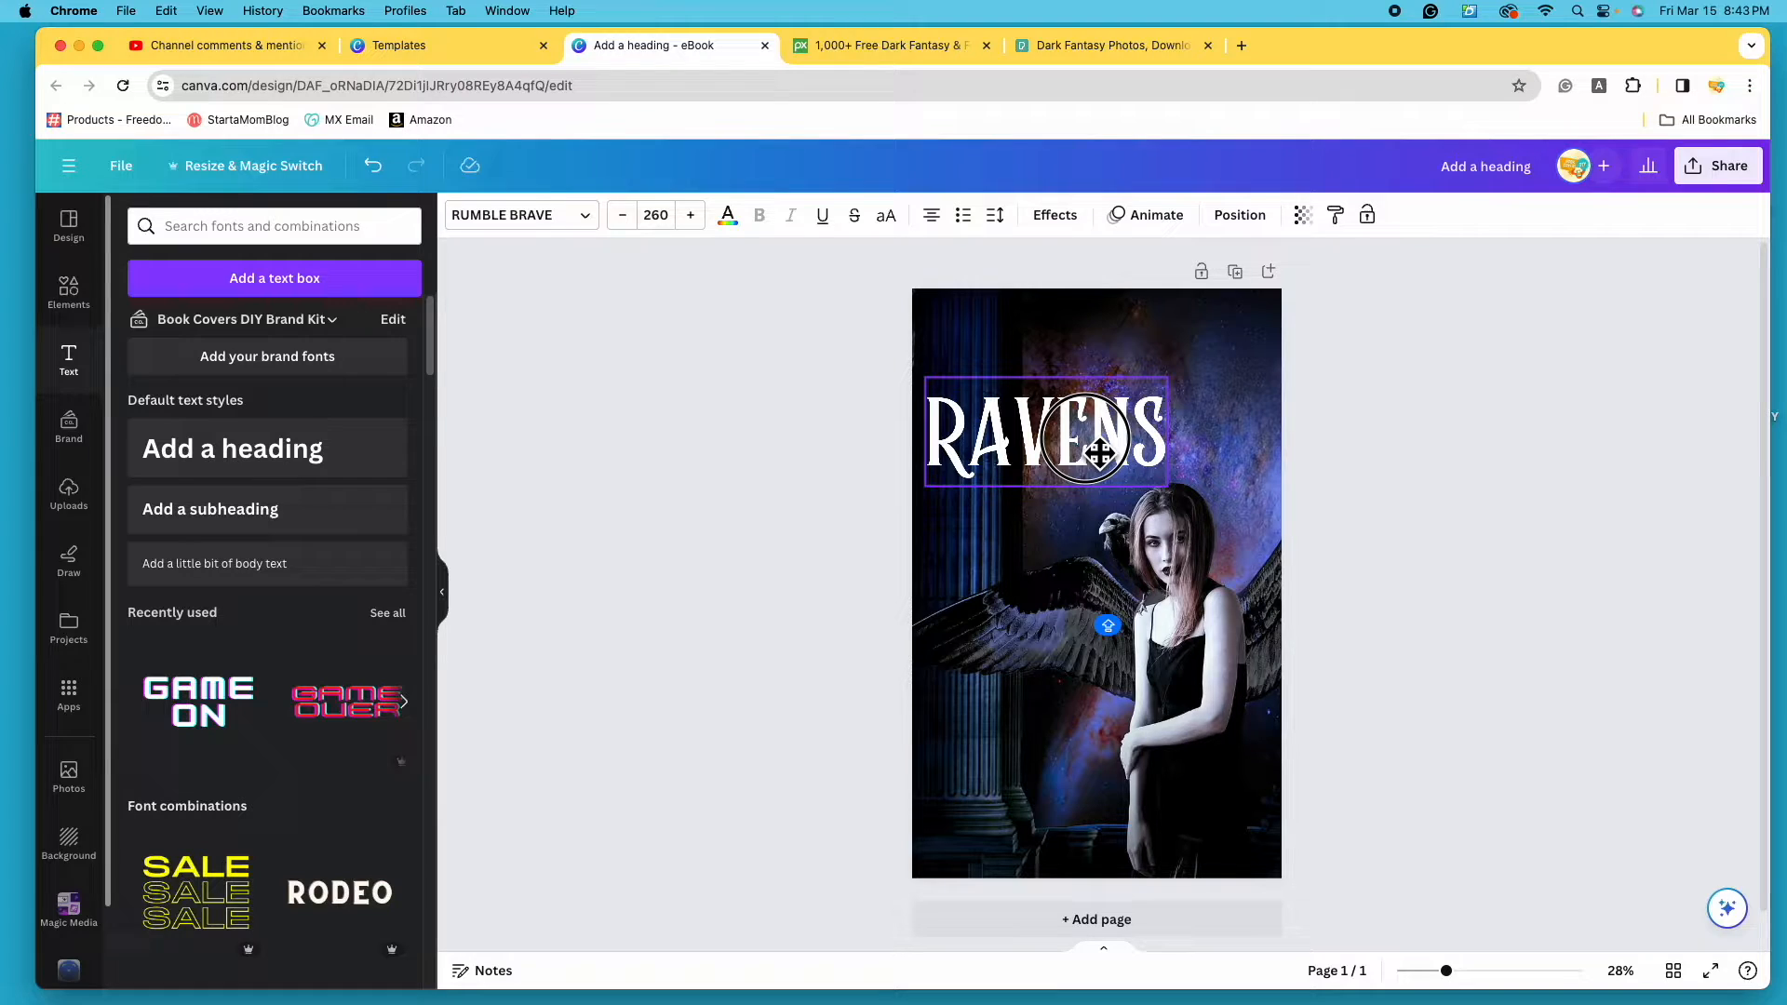
drag(1099, 452, 1147, 449)
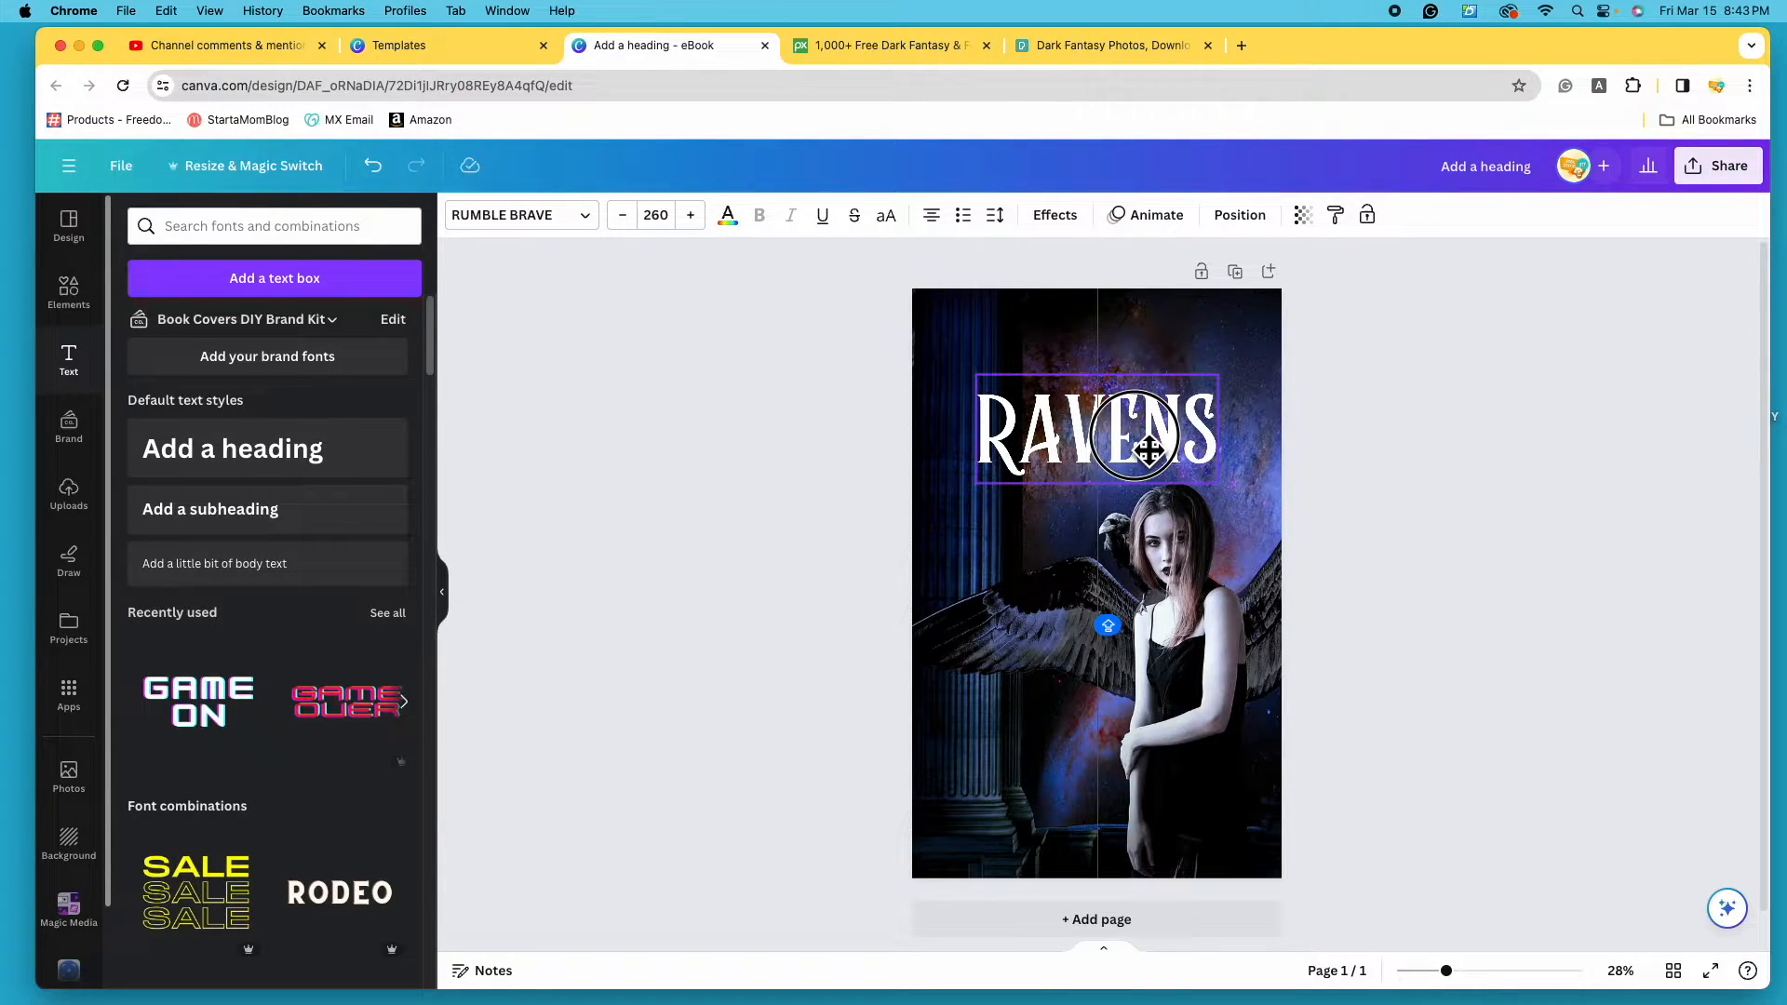
drag(1147, 449, 1104, 440)
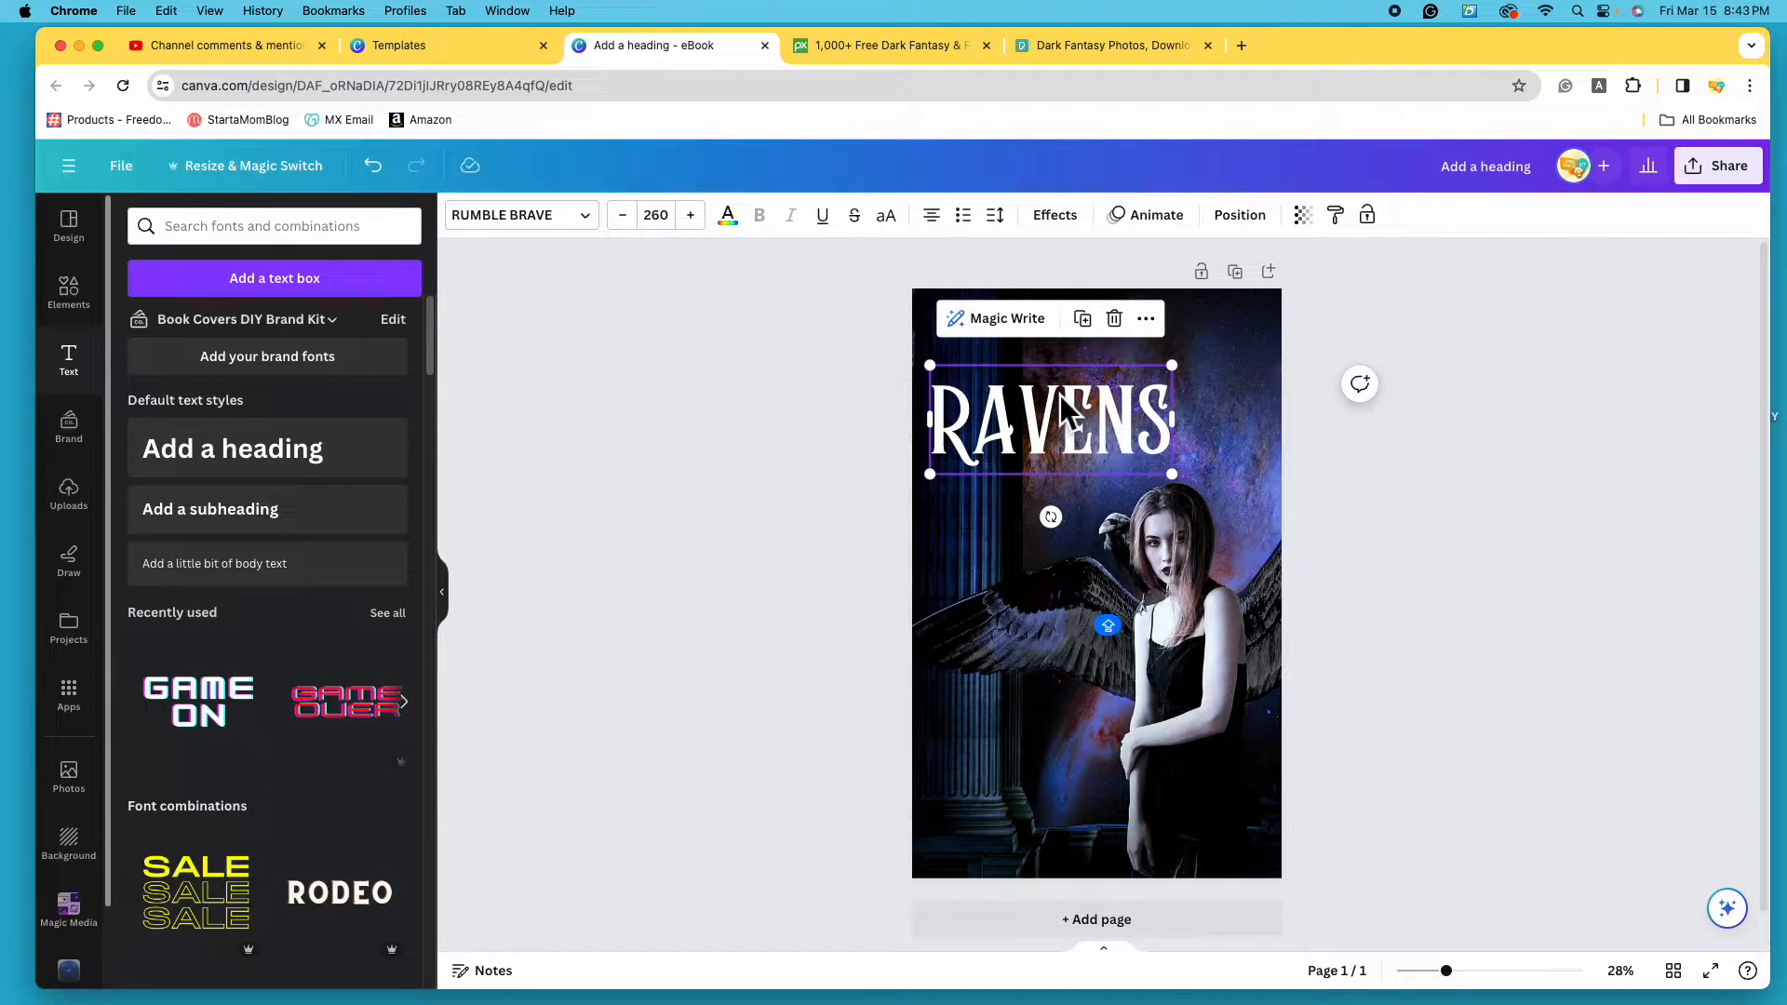
click(1251, 217)
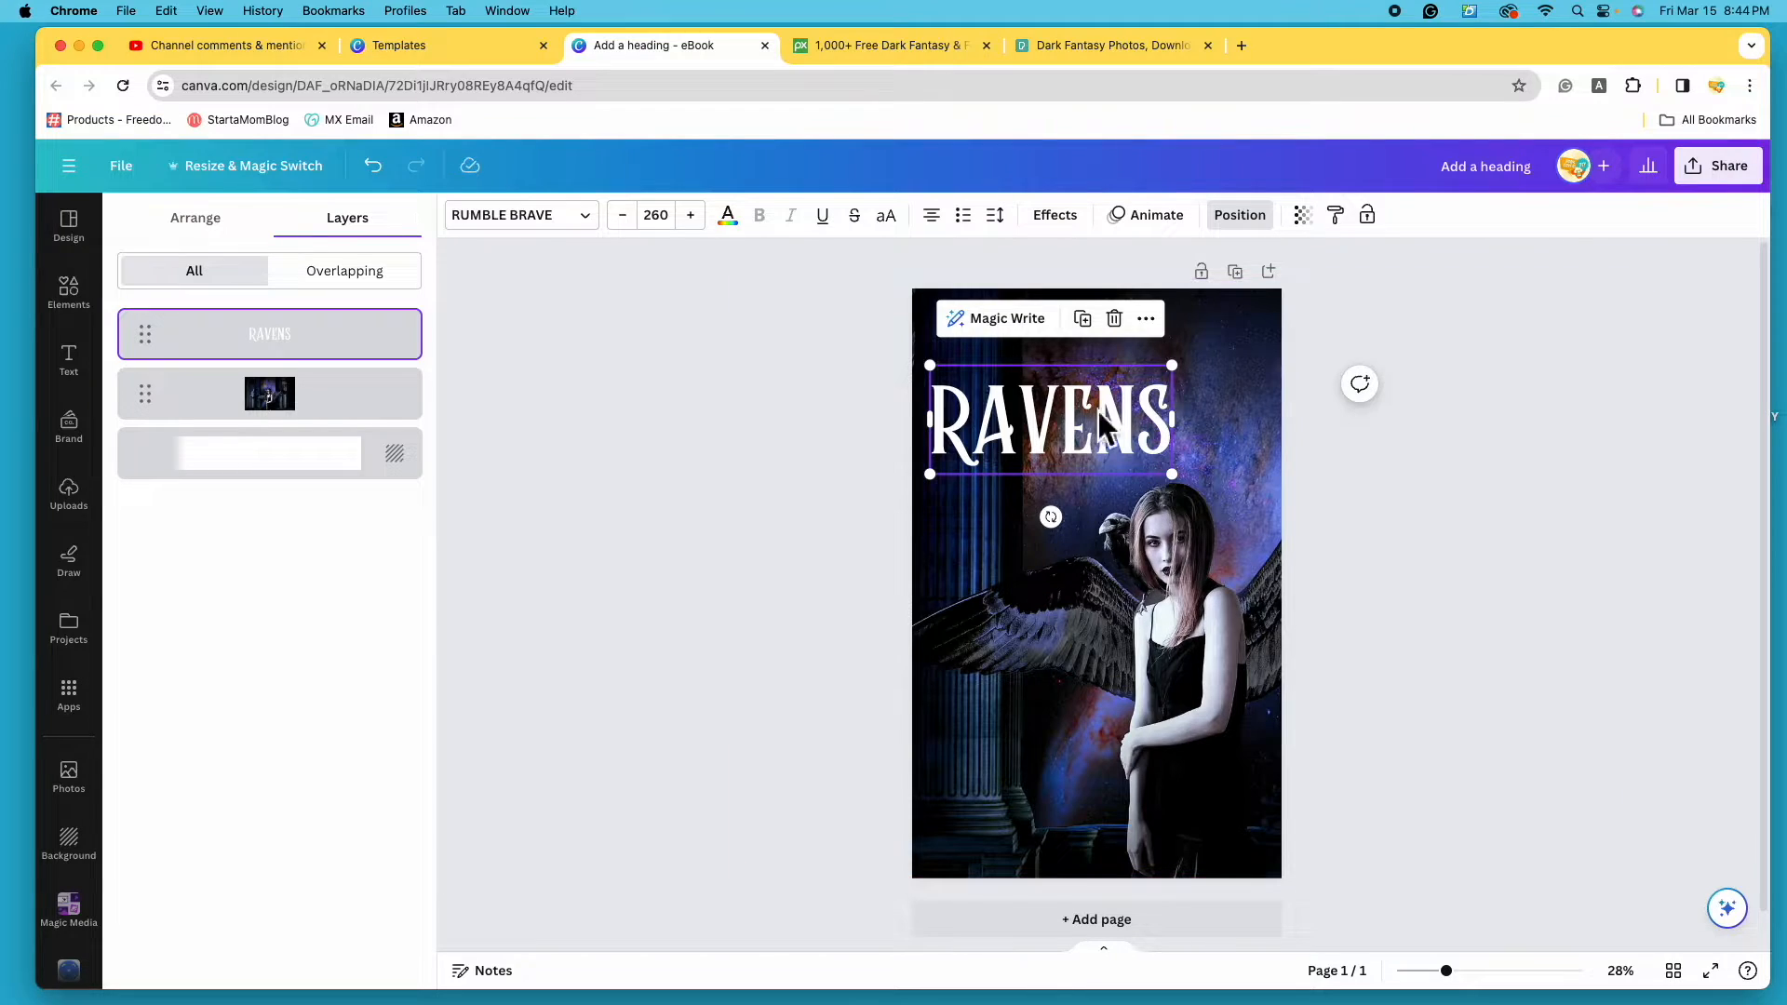
- Try the Left, Right, Center, Middle, Top and Bottom alignments on the RAVENS title, keeping horizontal centre
click(195, 223)
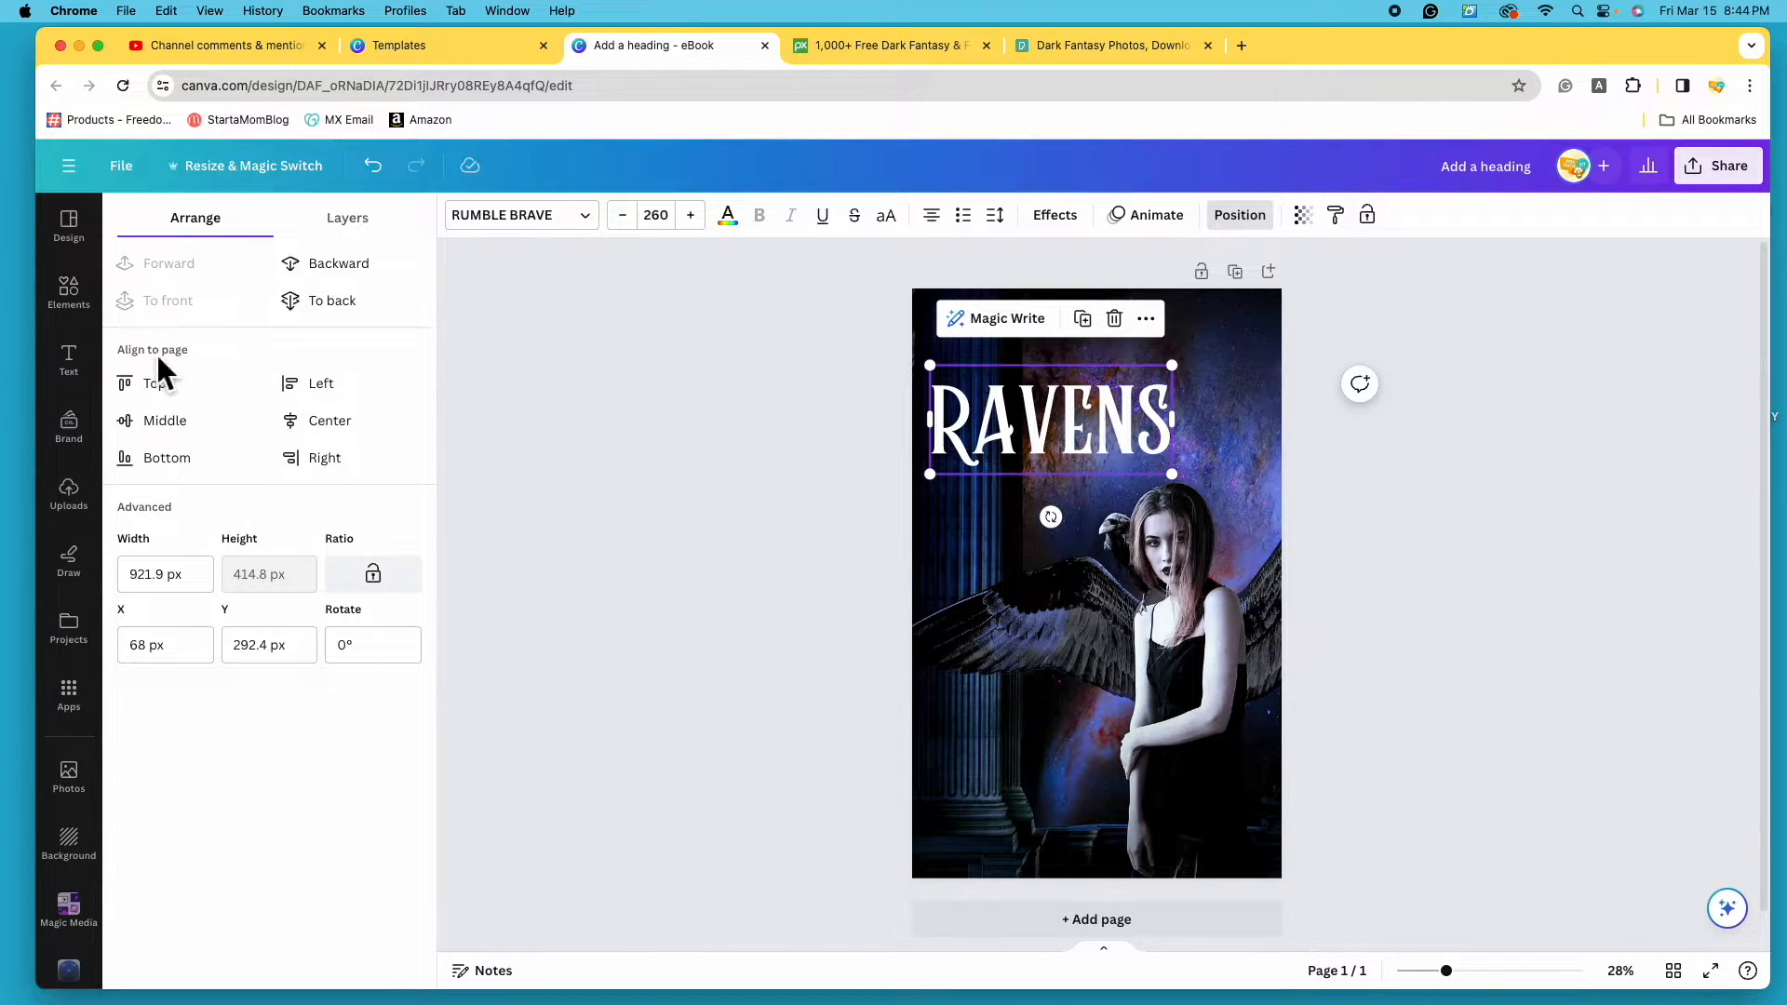
click(325, 382)
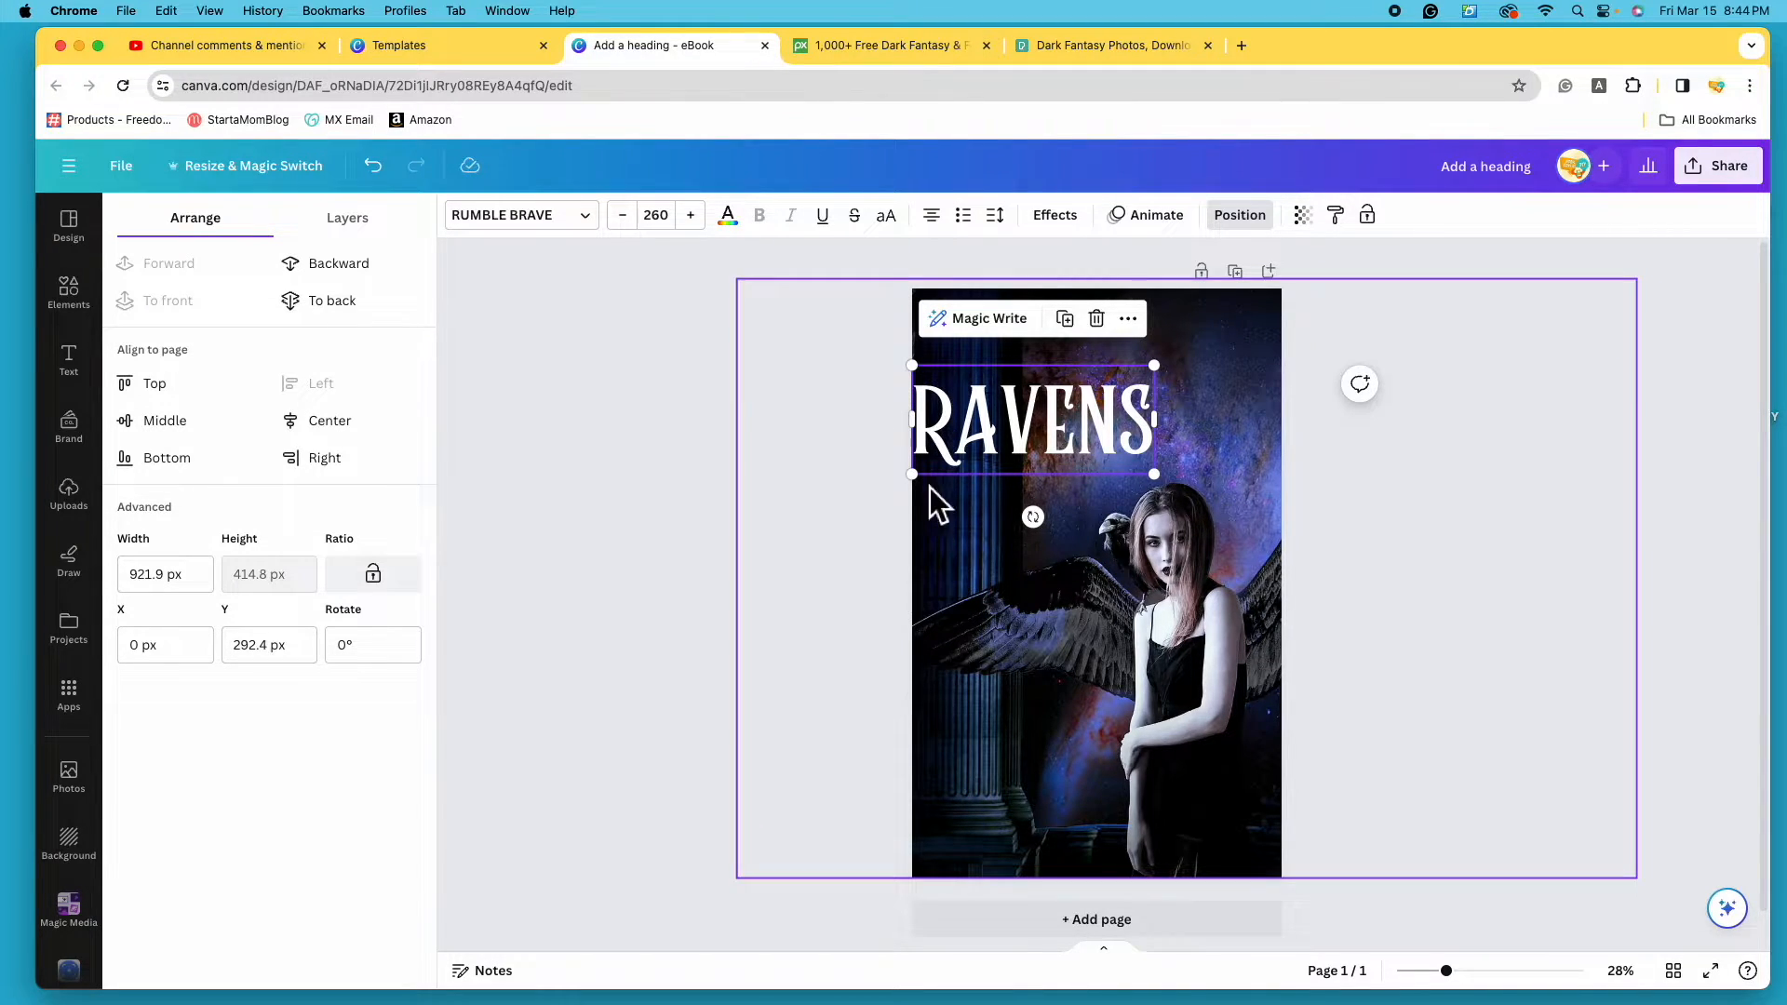
click(361, 456)
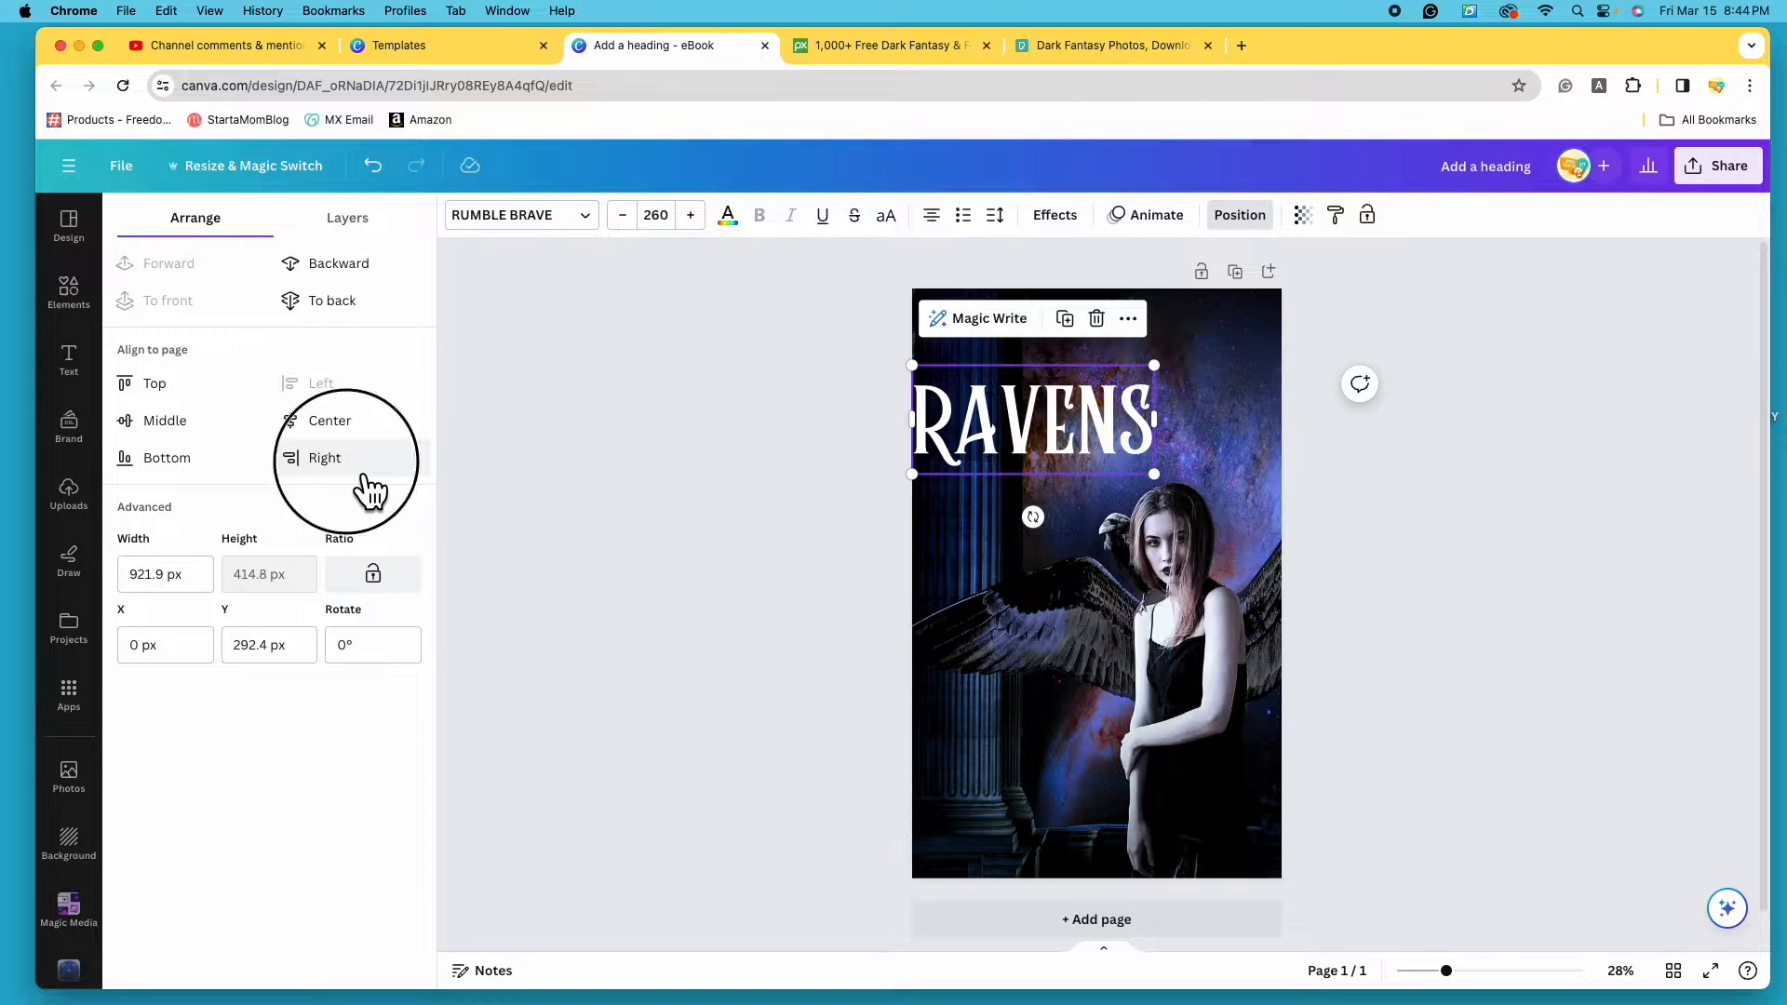
click(355, 421)
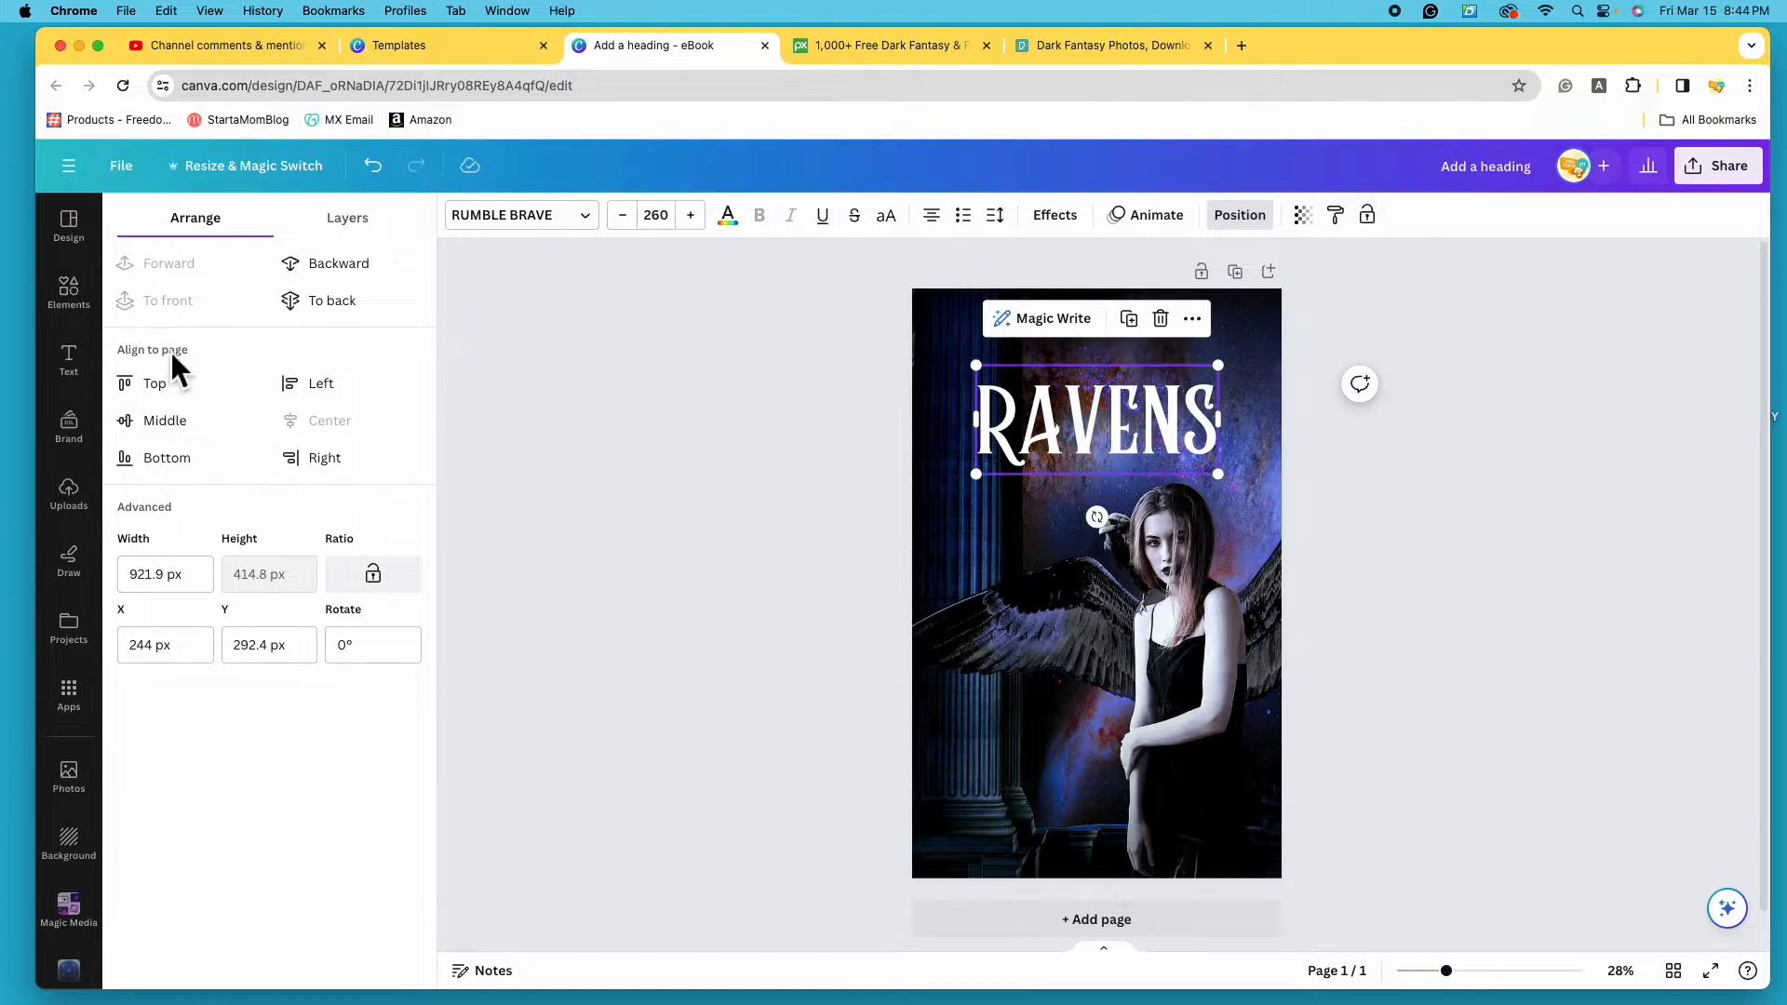
click(167, 428)
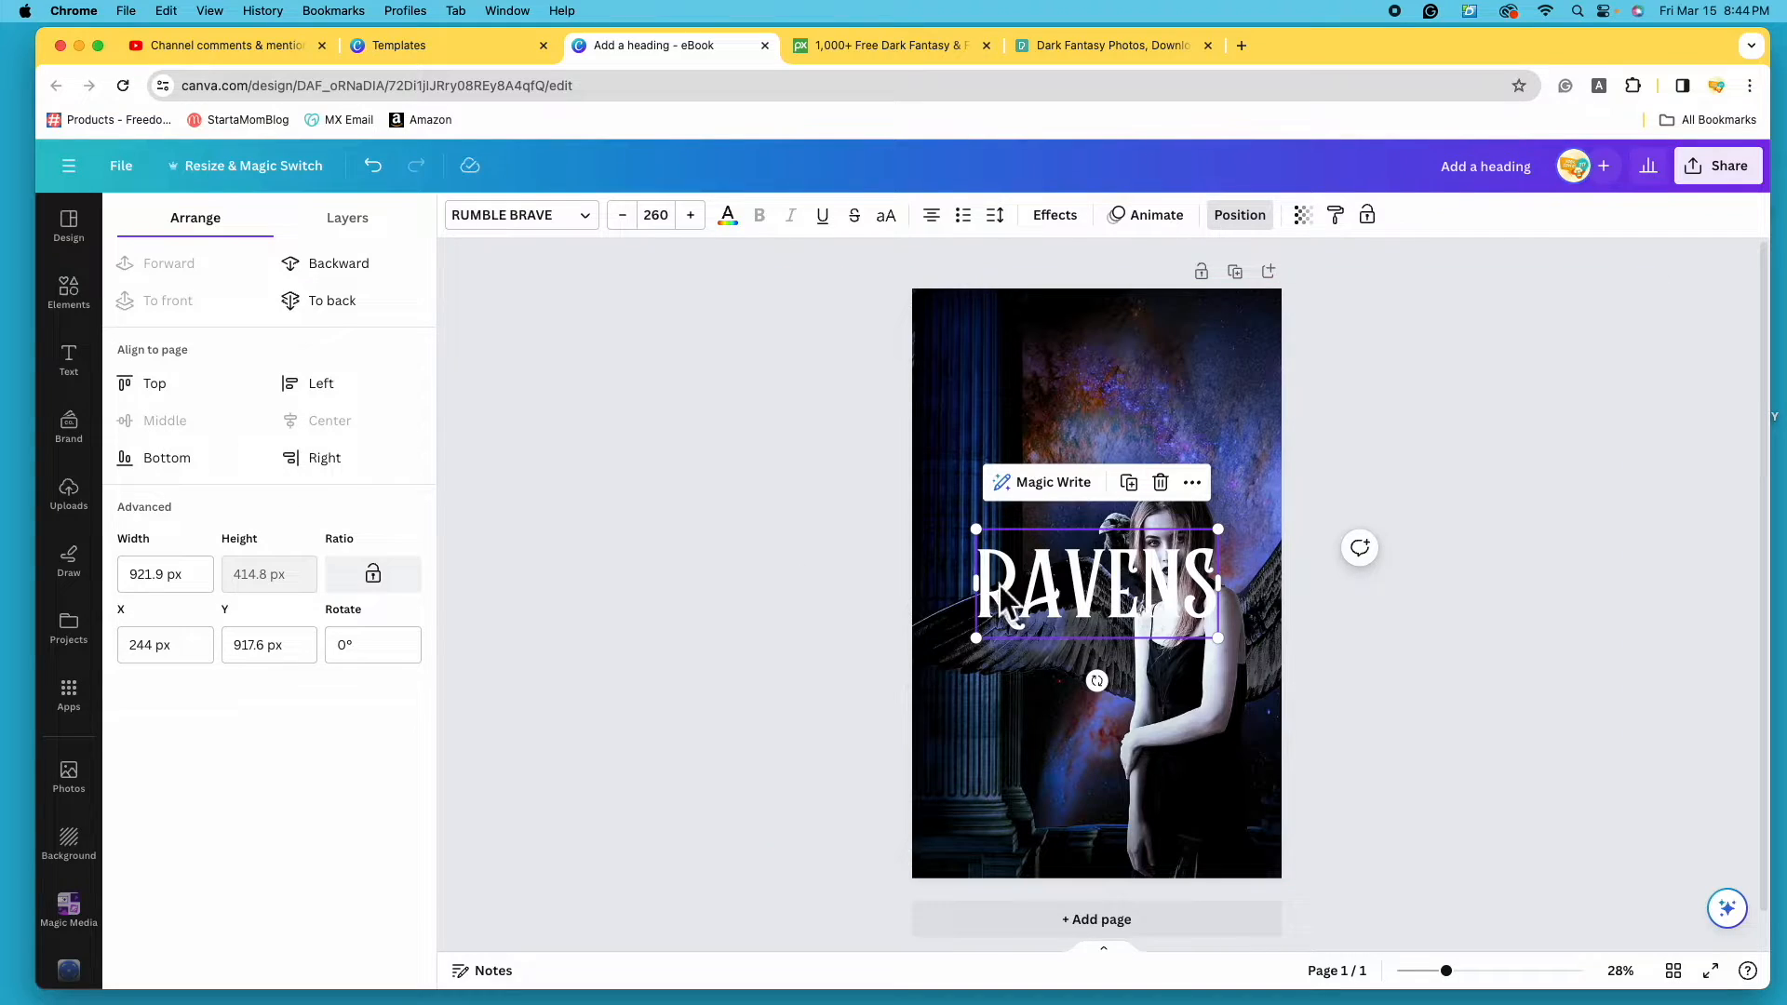
click(158, 384)
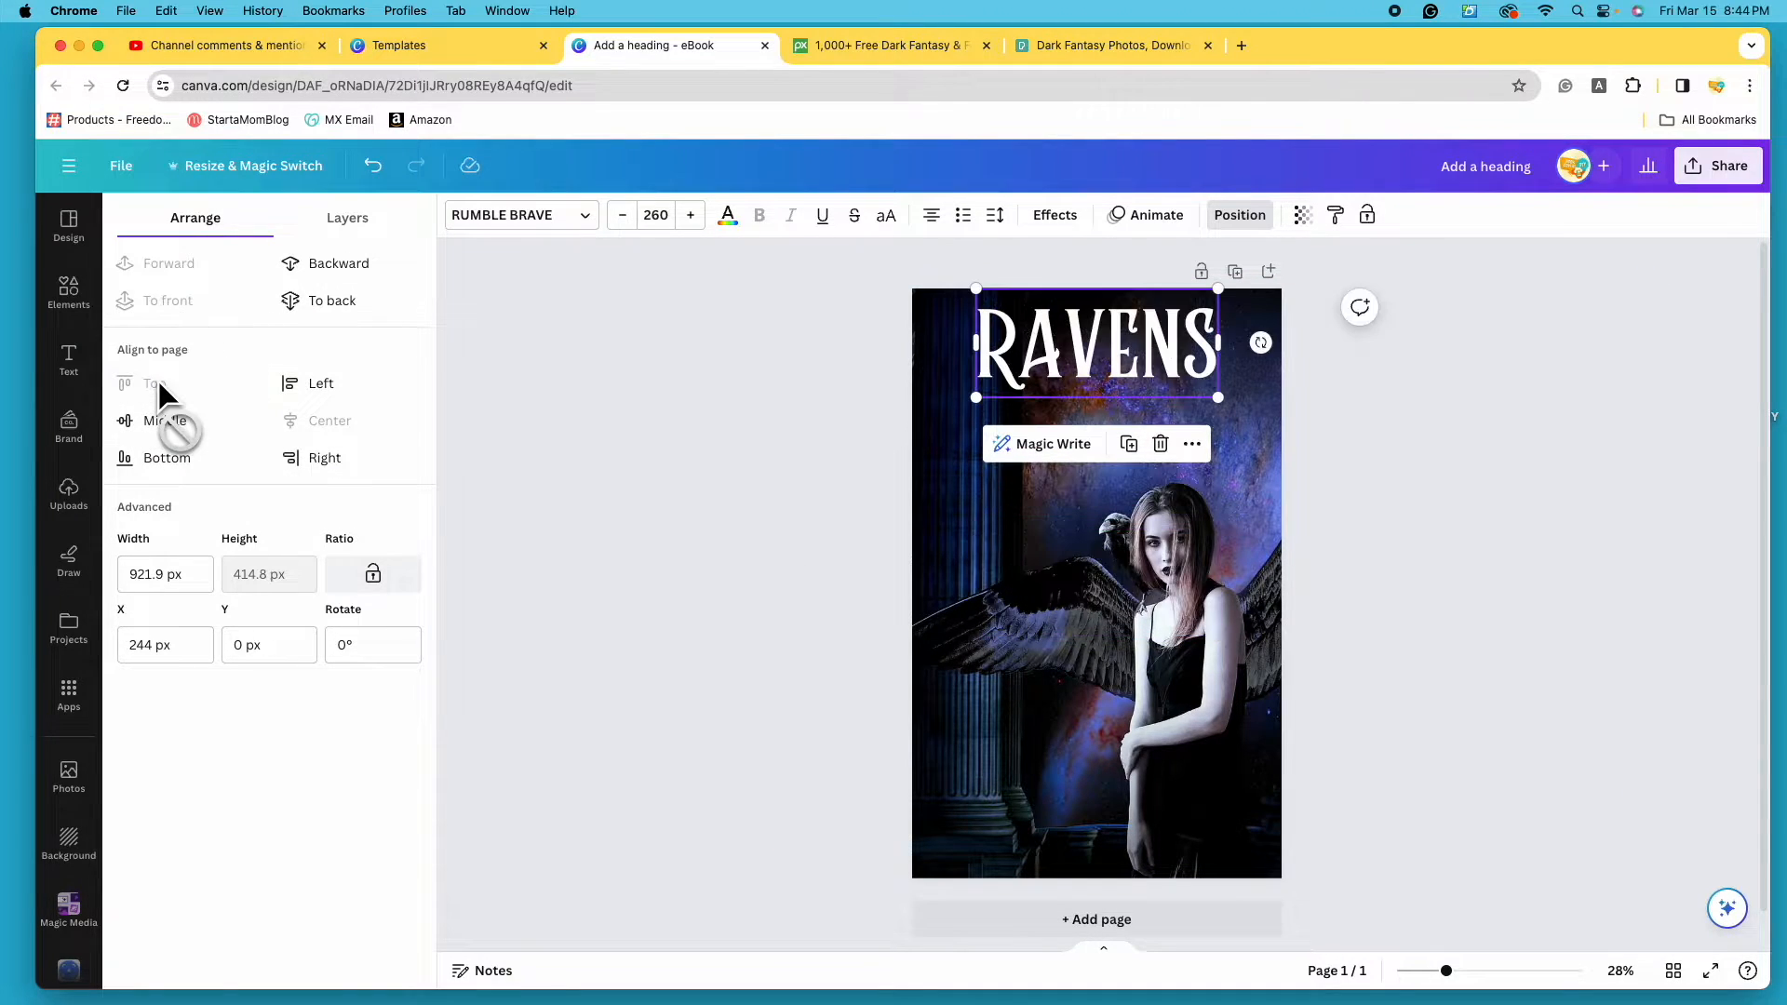
click(190, 458)
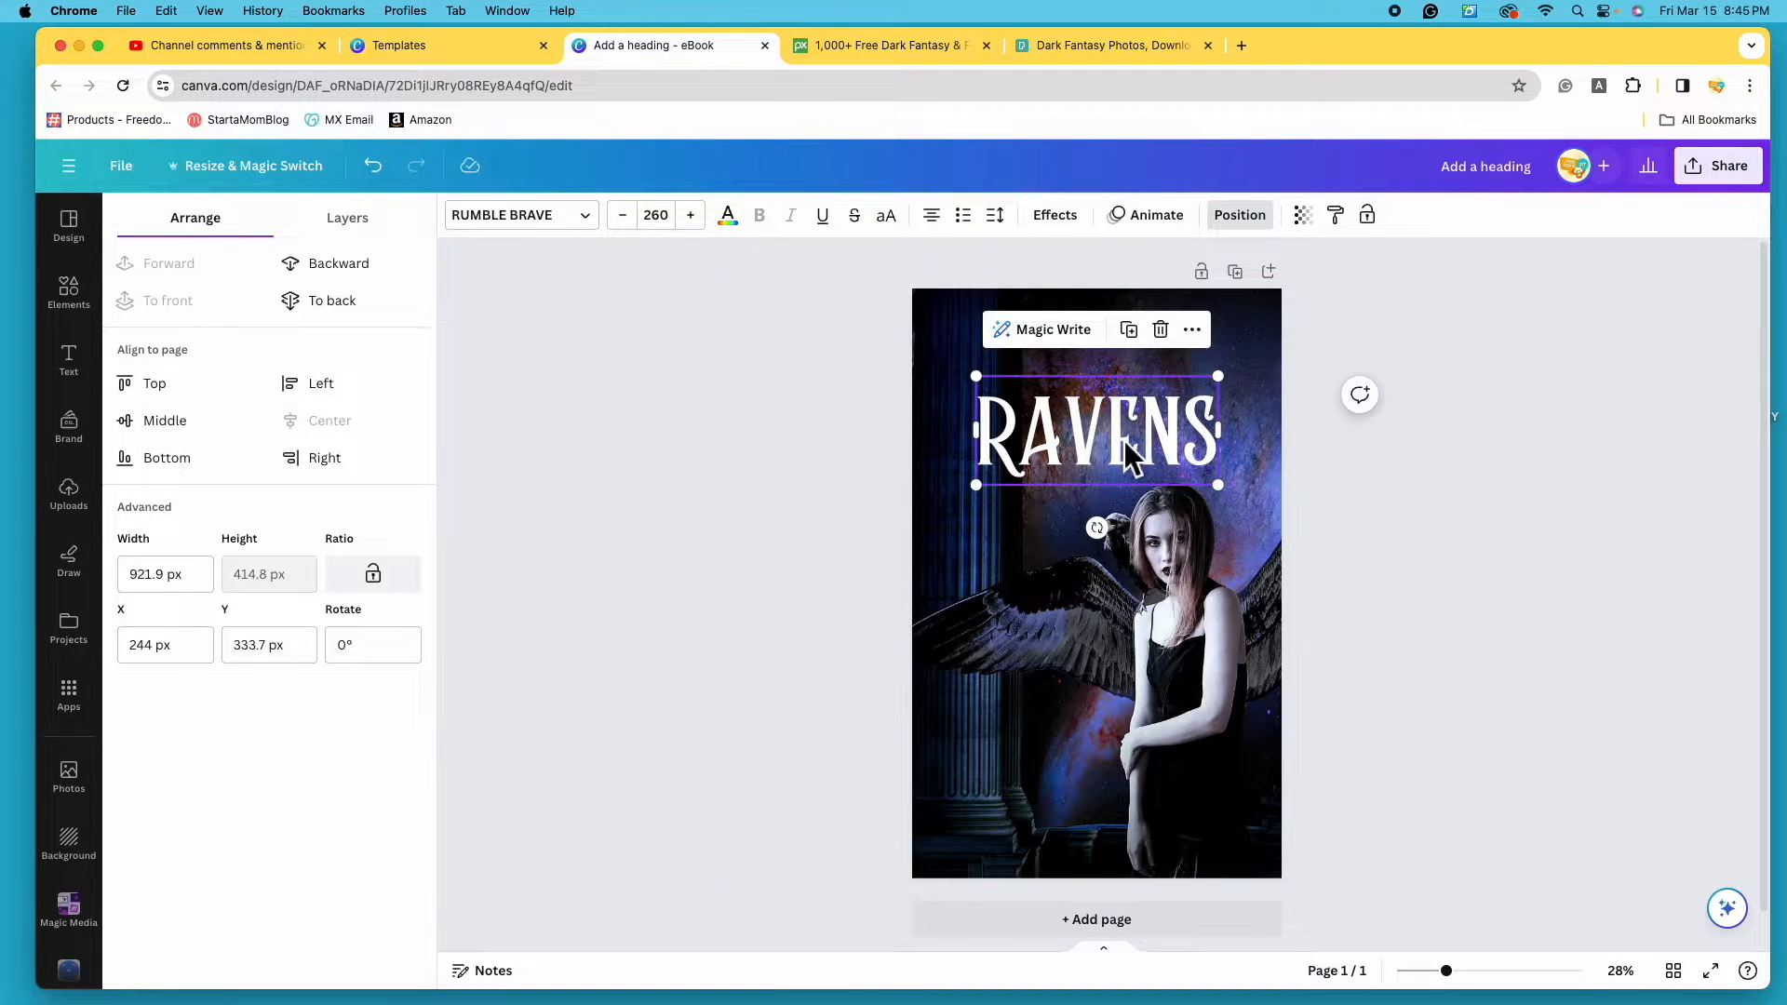
- Drag the RAVENS title to sit just above the angel's head, about 380 px from the top
drag(1120, 450, 1123, 464)
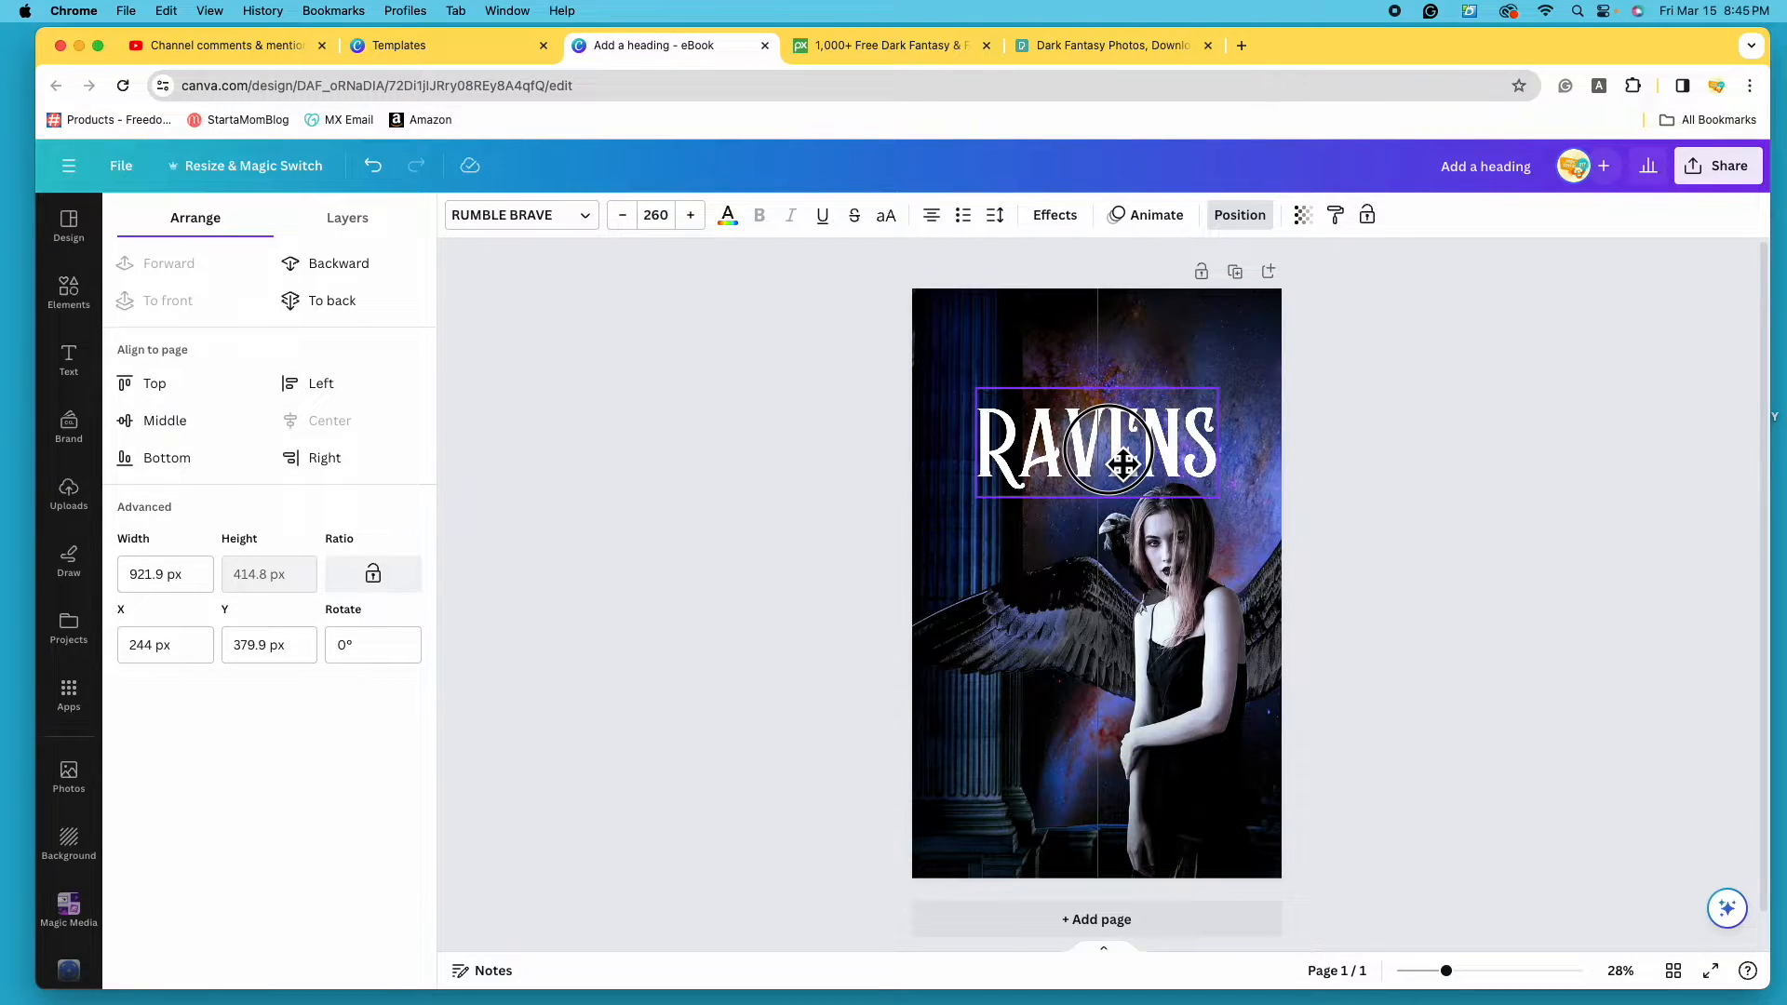
click(1599, 611)
click(1599, 612)
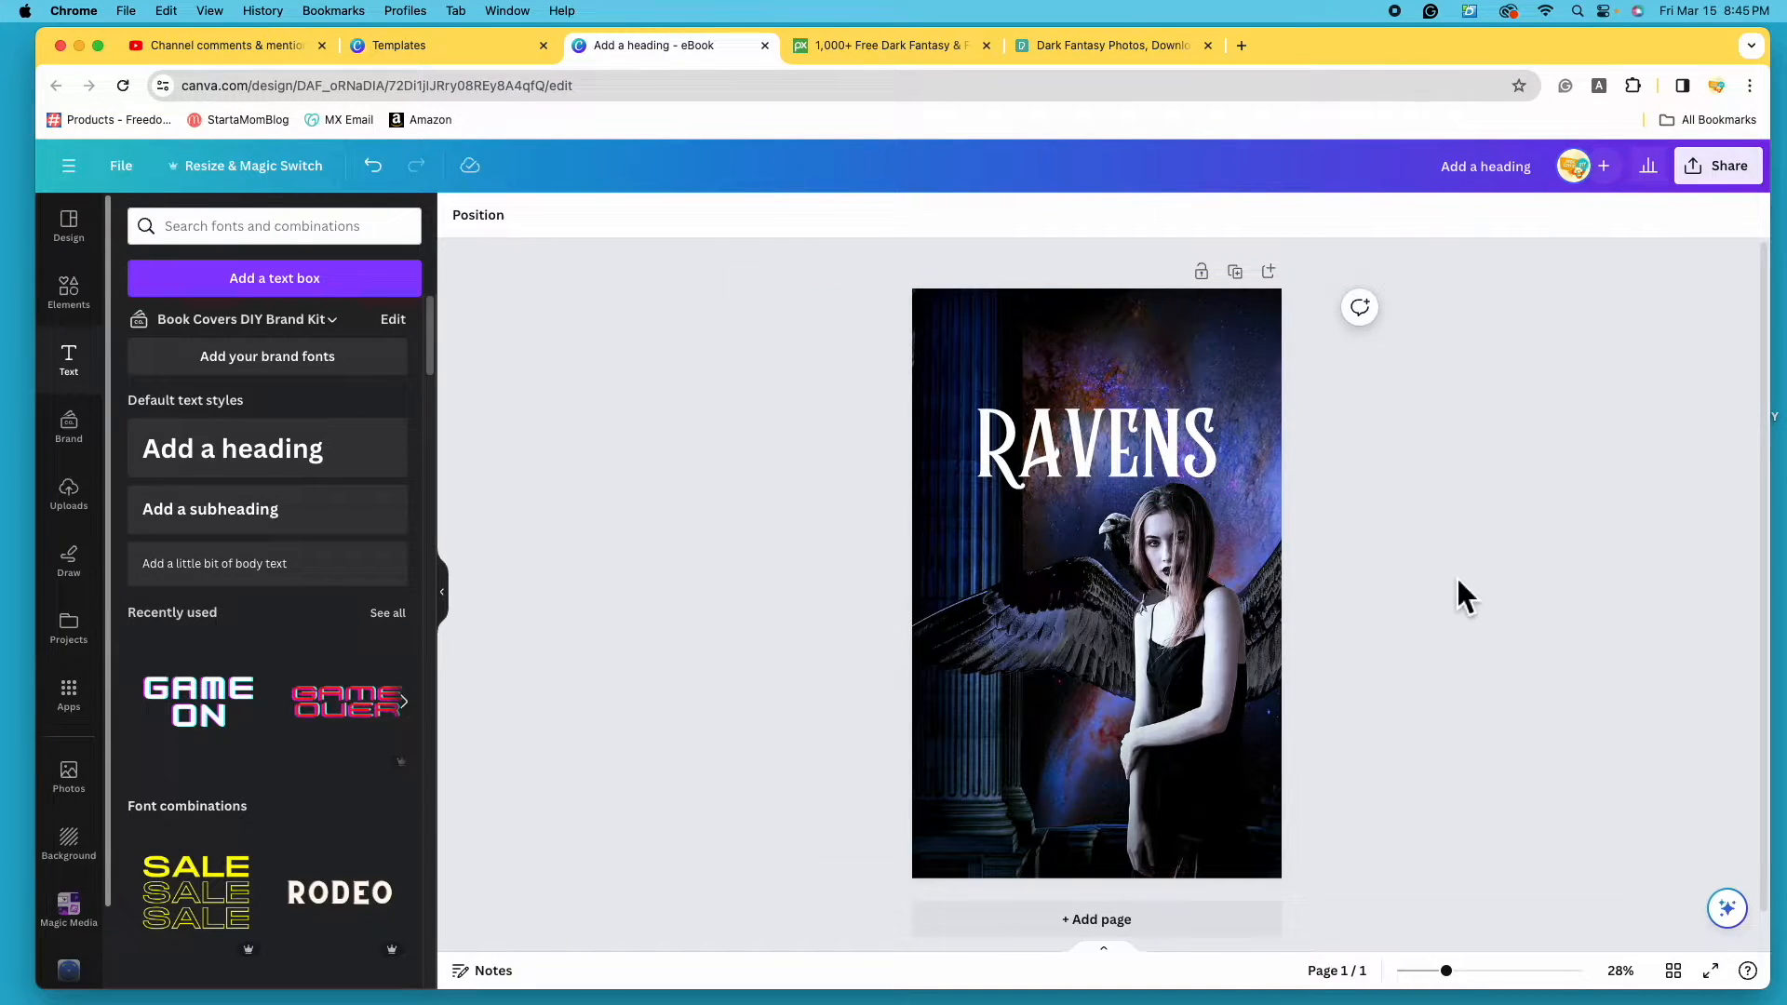
click(1128, 452)
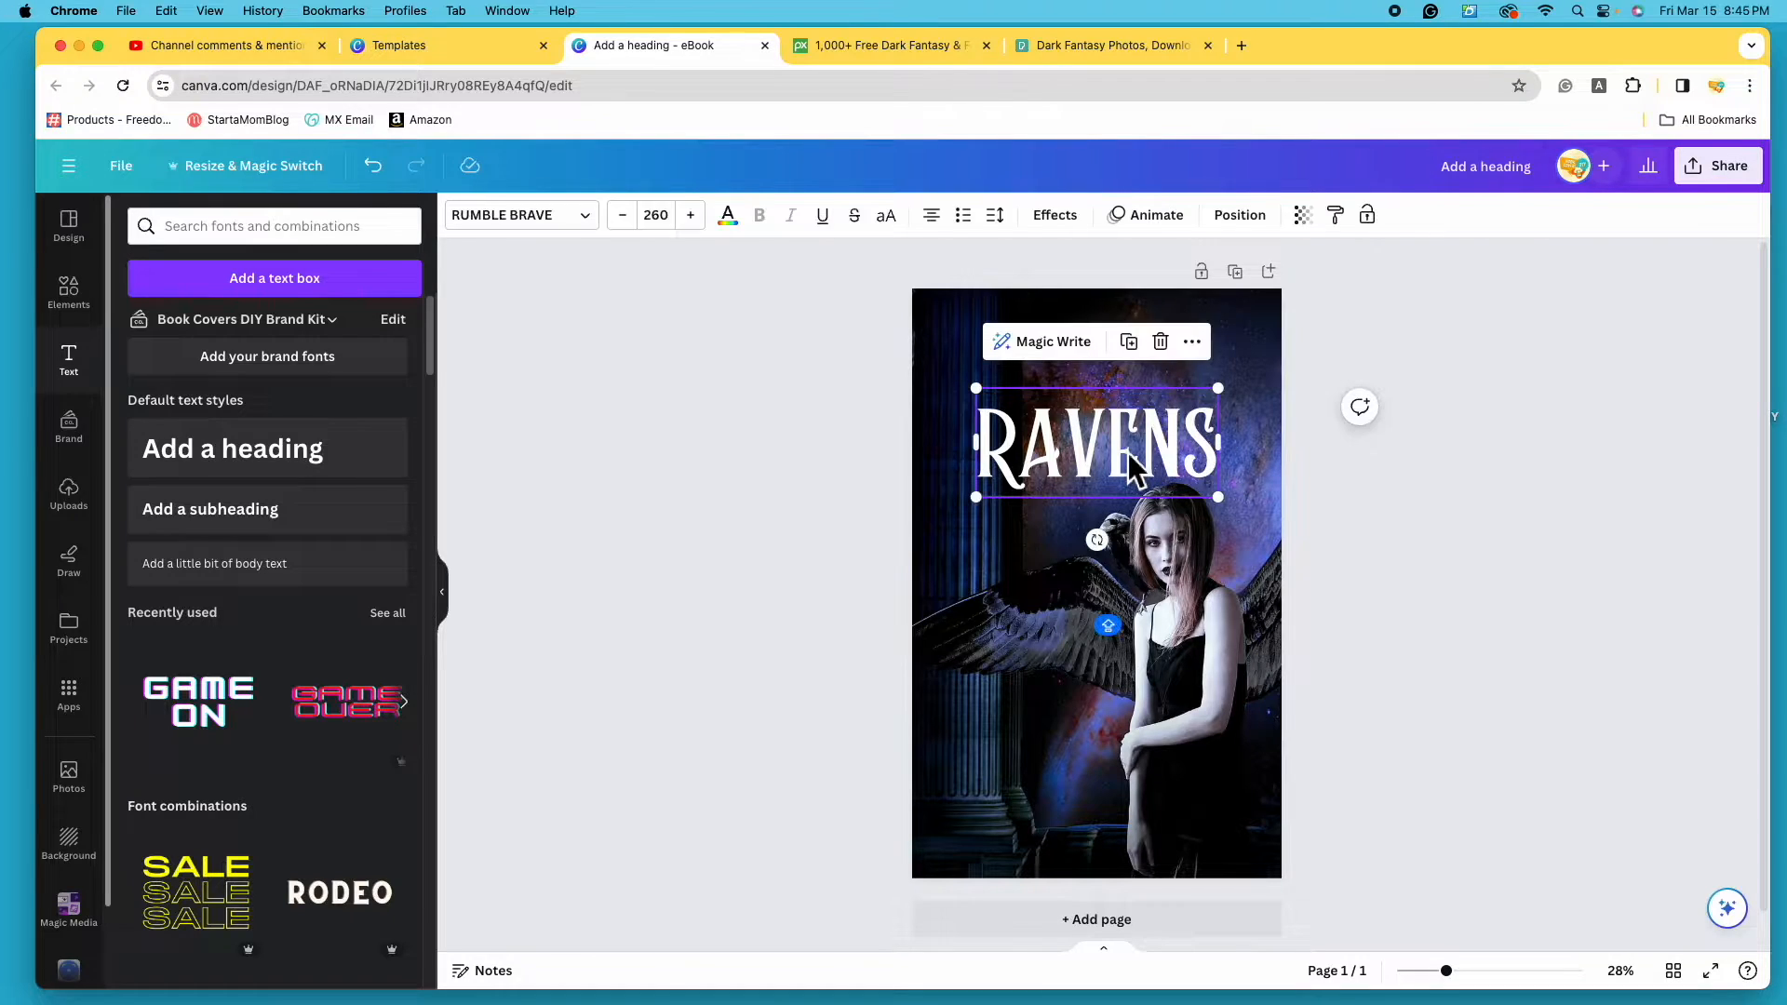
- Apply the Outline effect to the RAVENS title and zoom the canvas to about 99%
click(1080, 225)
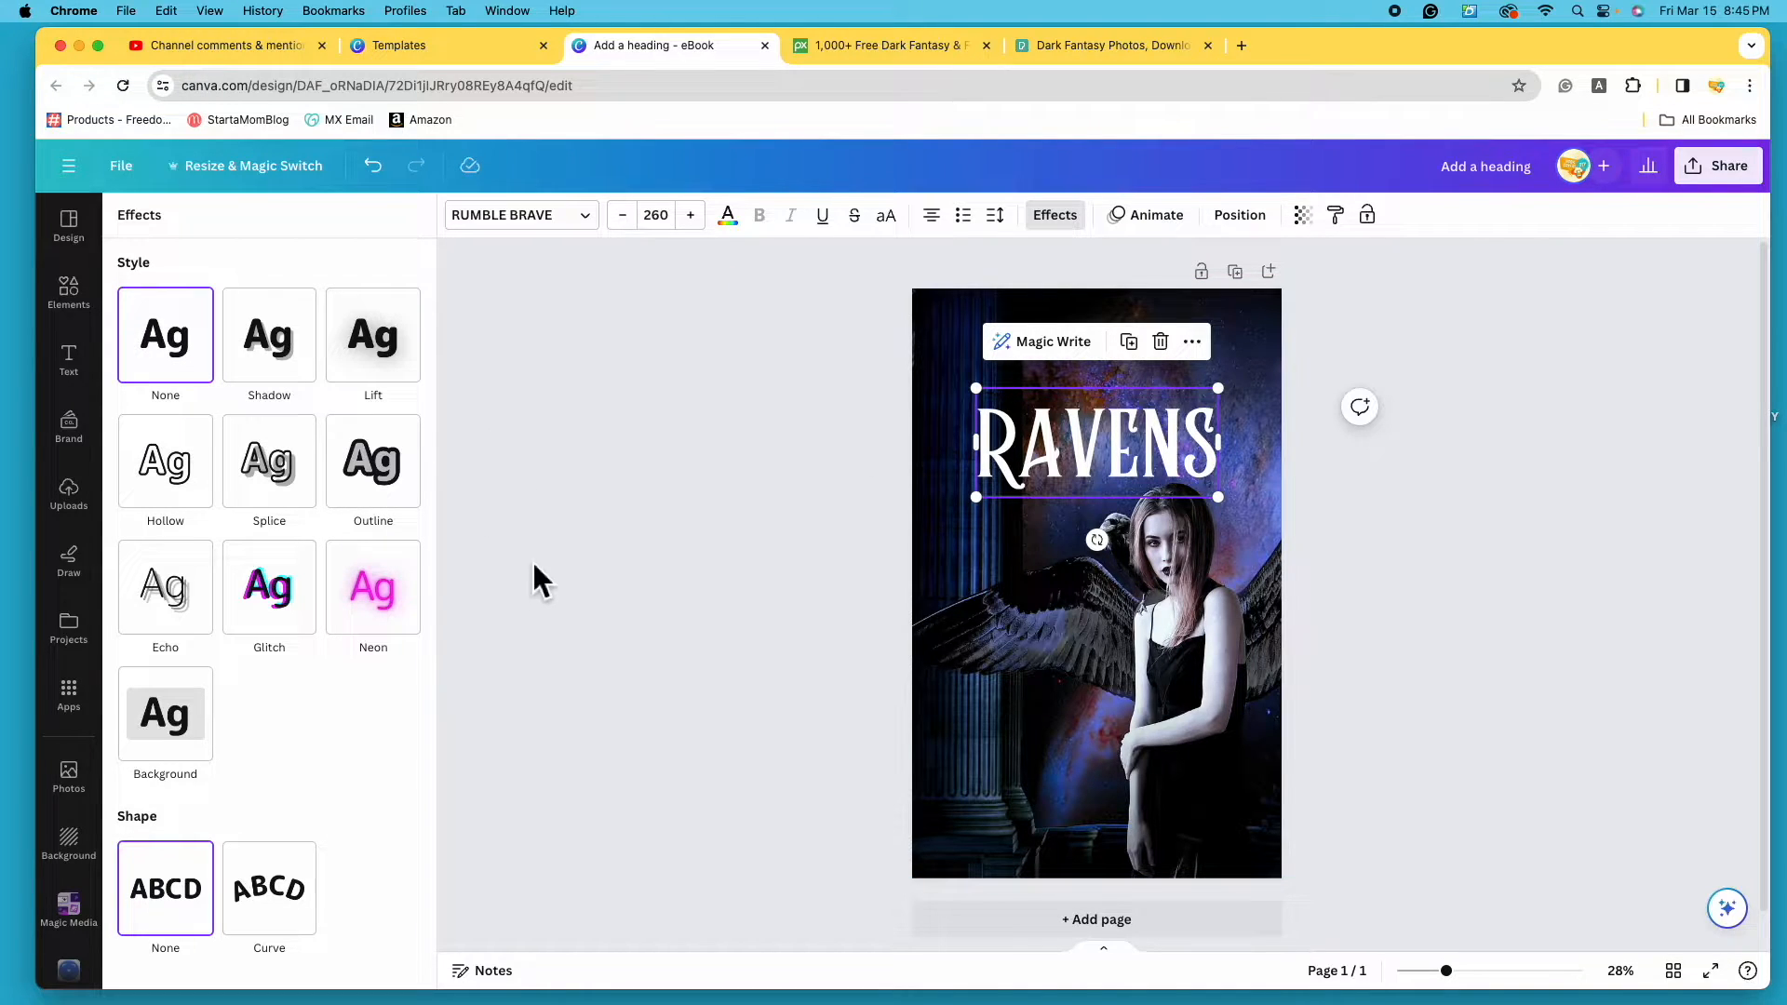
click(385, 504)
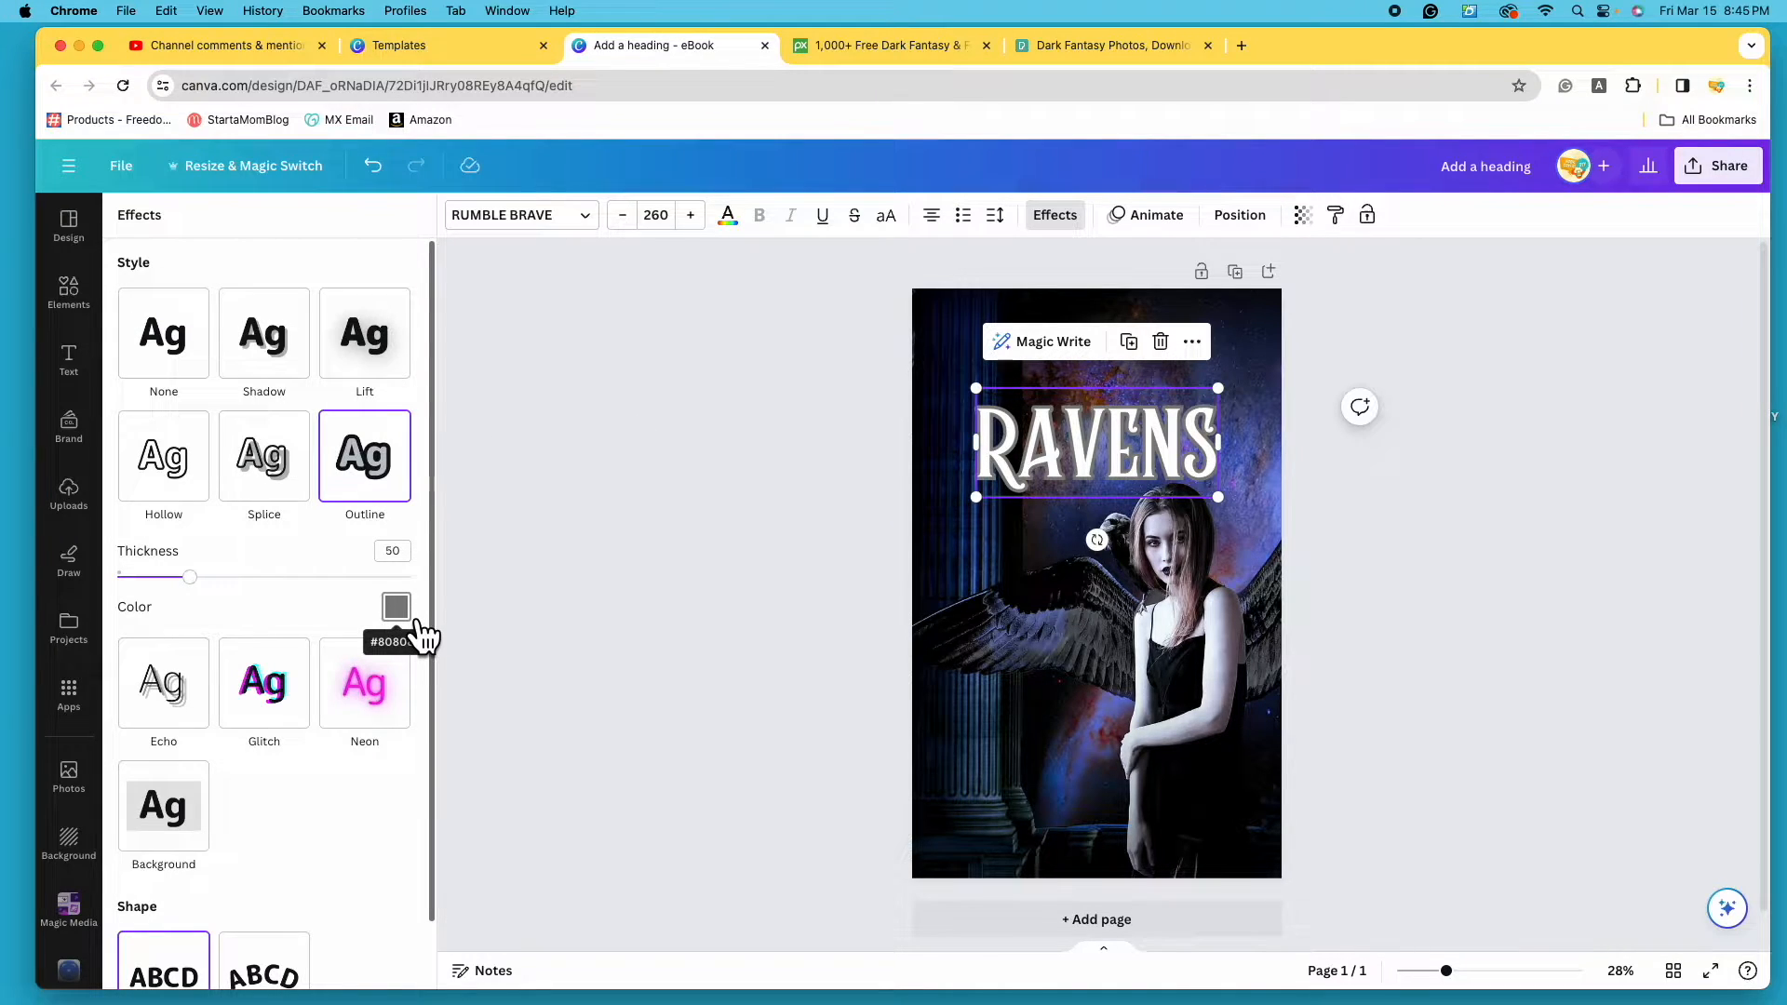
drag(1448, 972, 1528, 978)
scroll(1224, 746, up, 5)
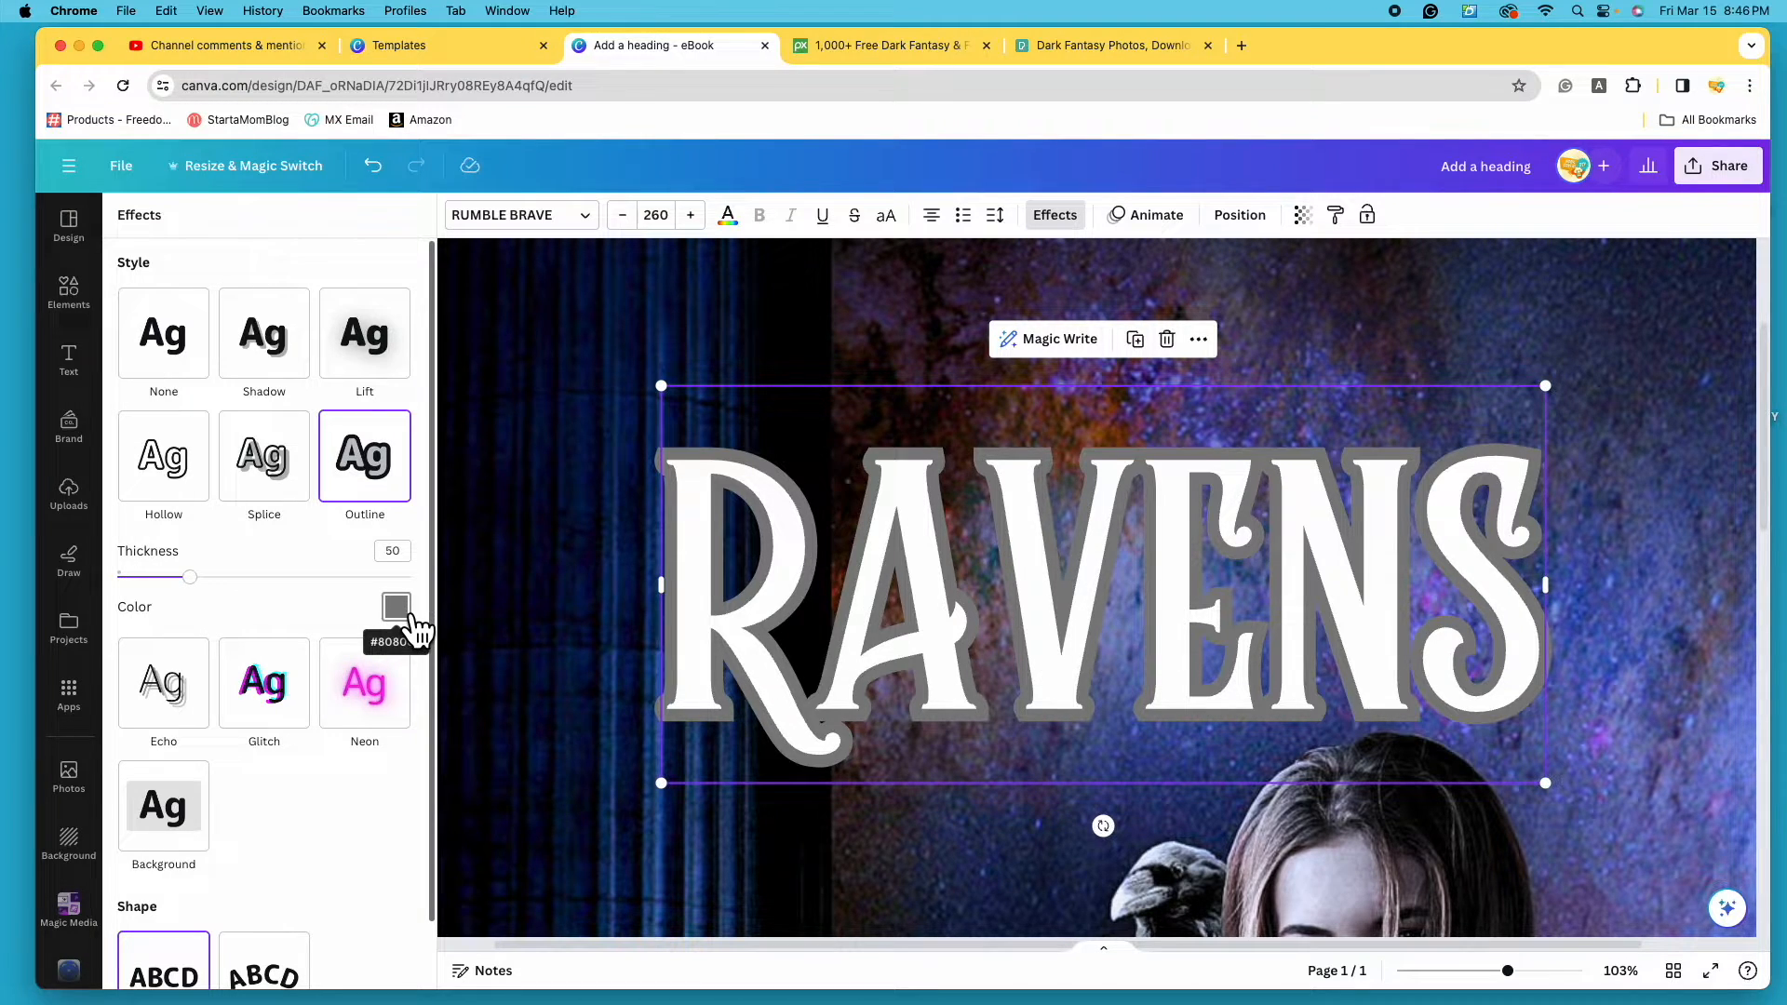
- Make the RAVENS outline purple and thin it to a thickness of about 13
click(406, 615)
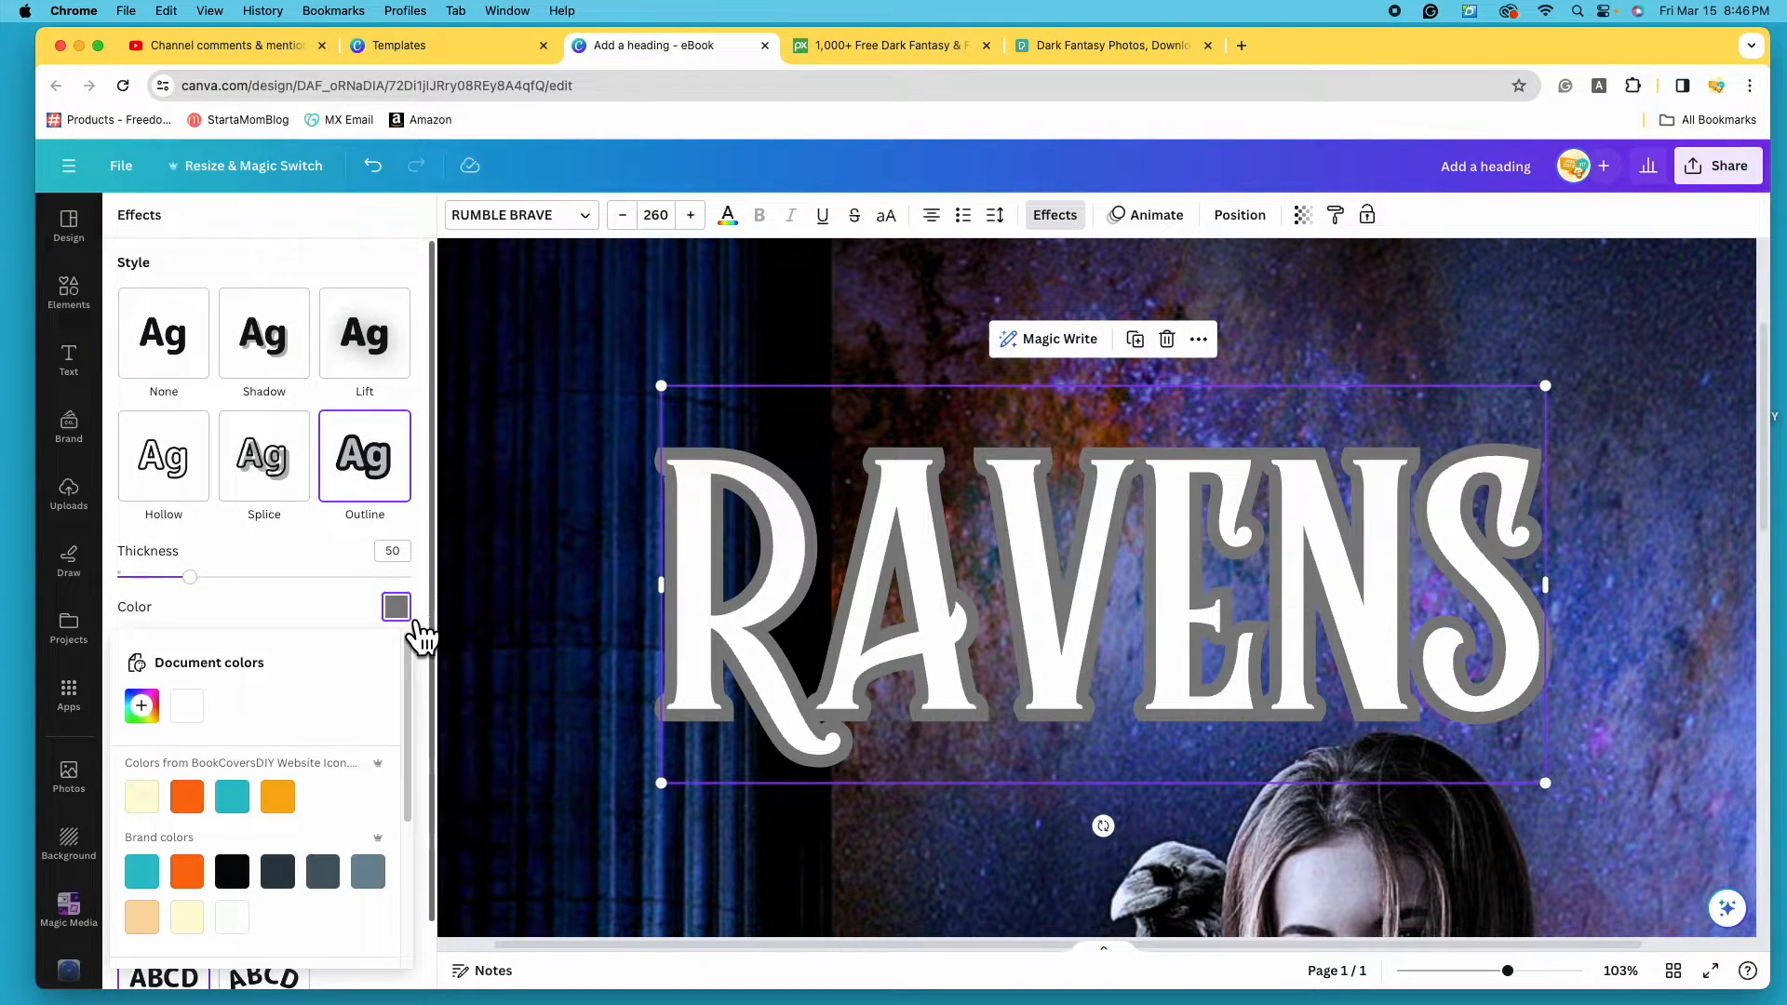
scroll(381, 741, down, 3)
scroll(363, 735, down, 3)
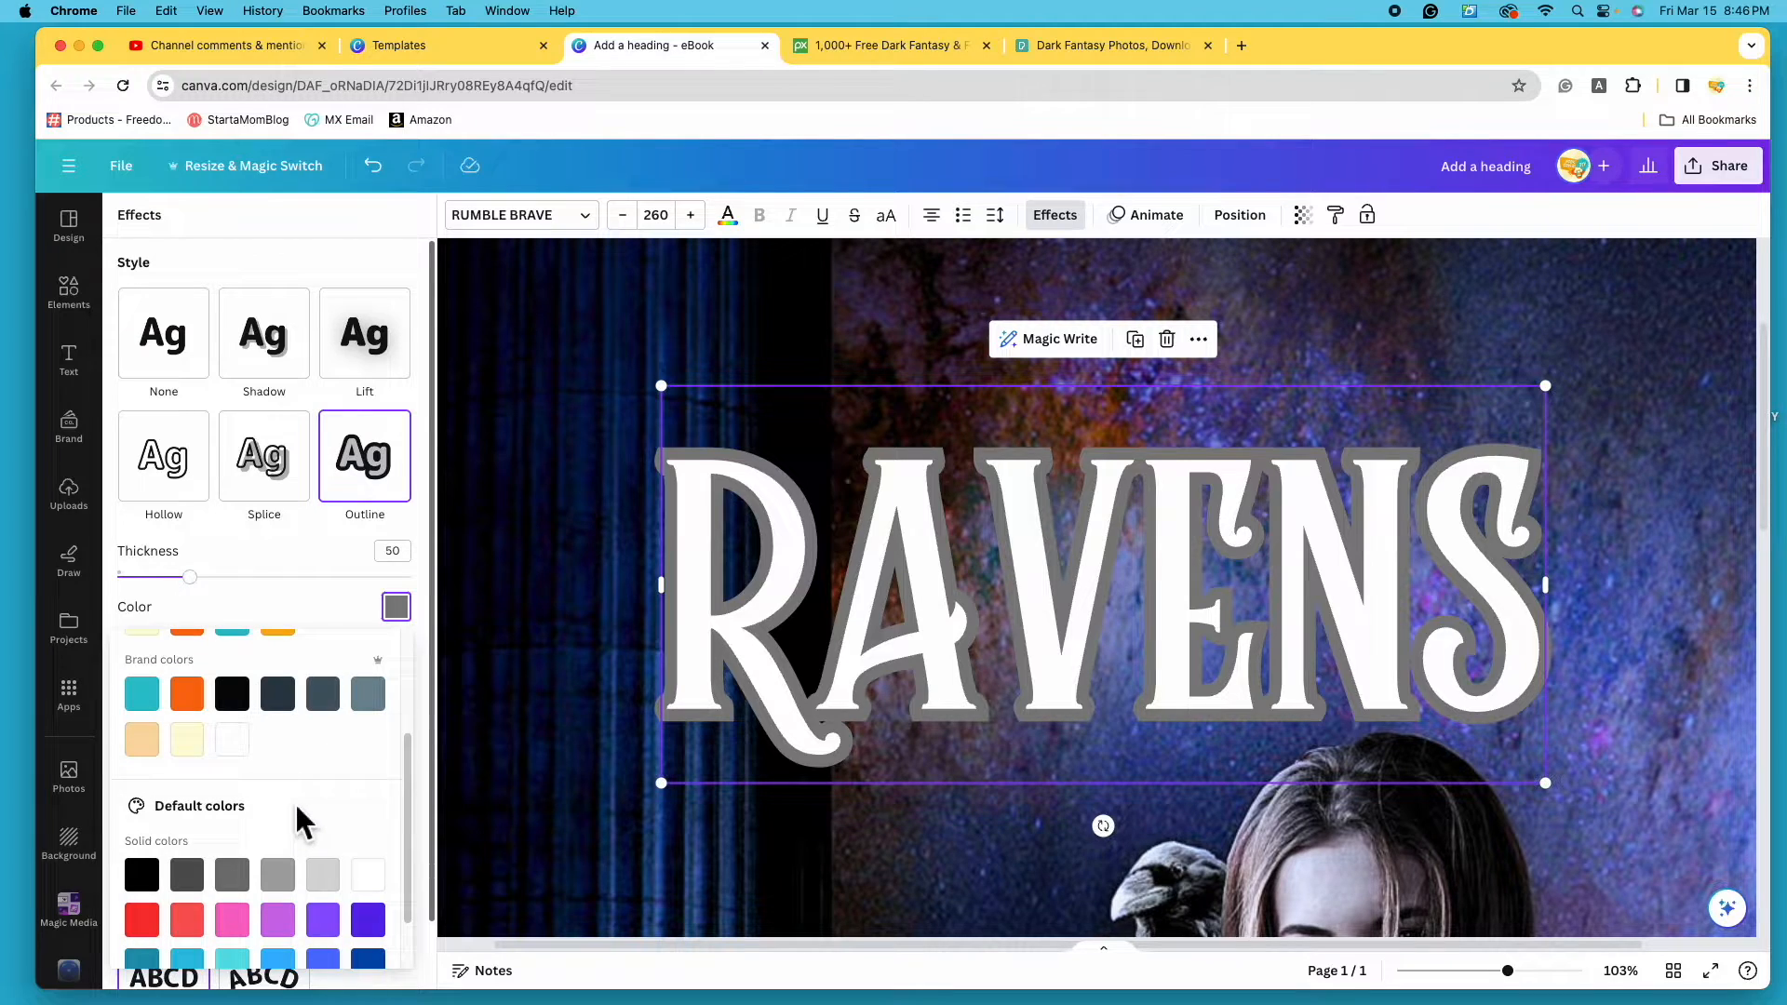
click(323, 846)
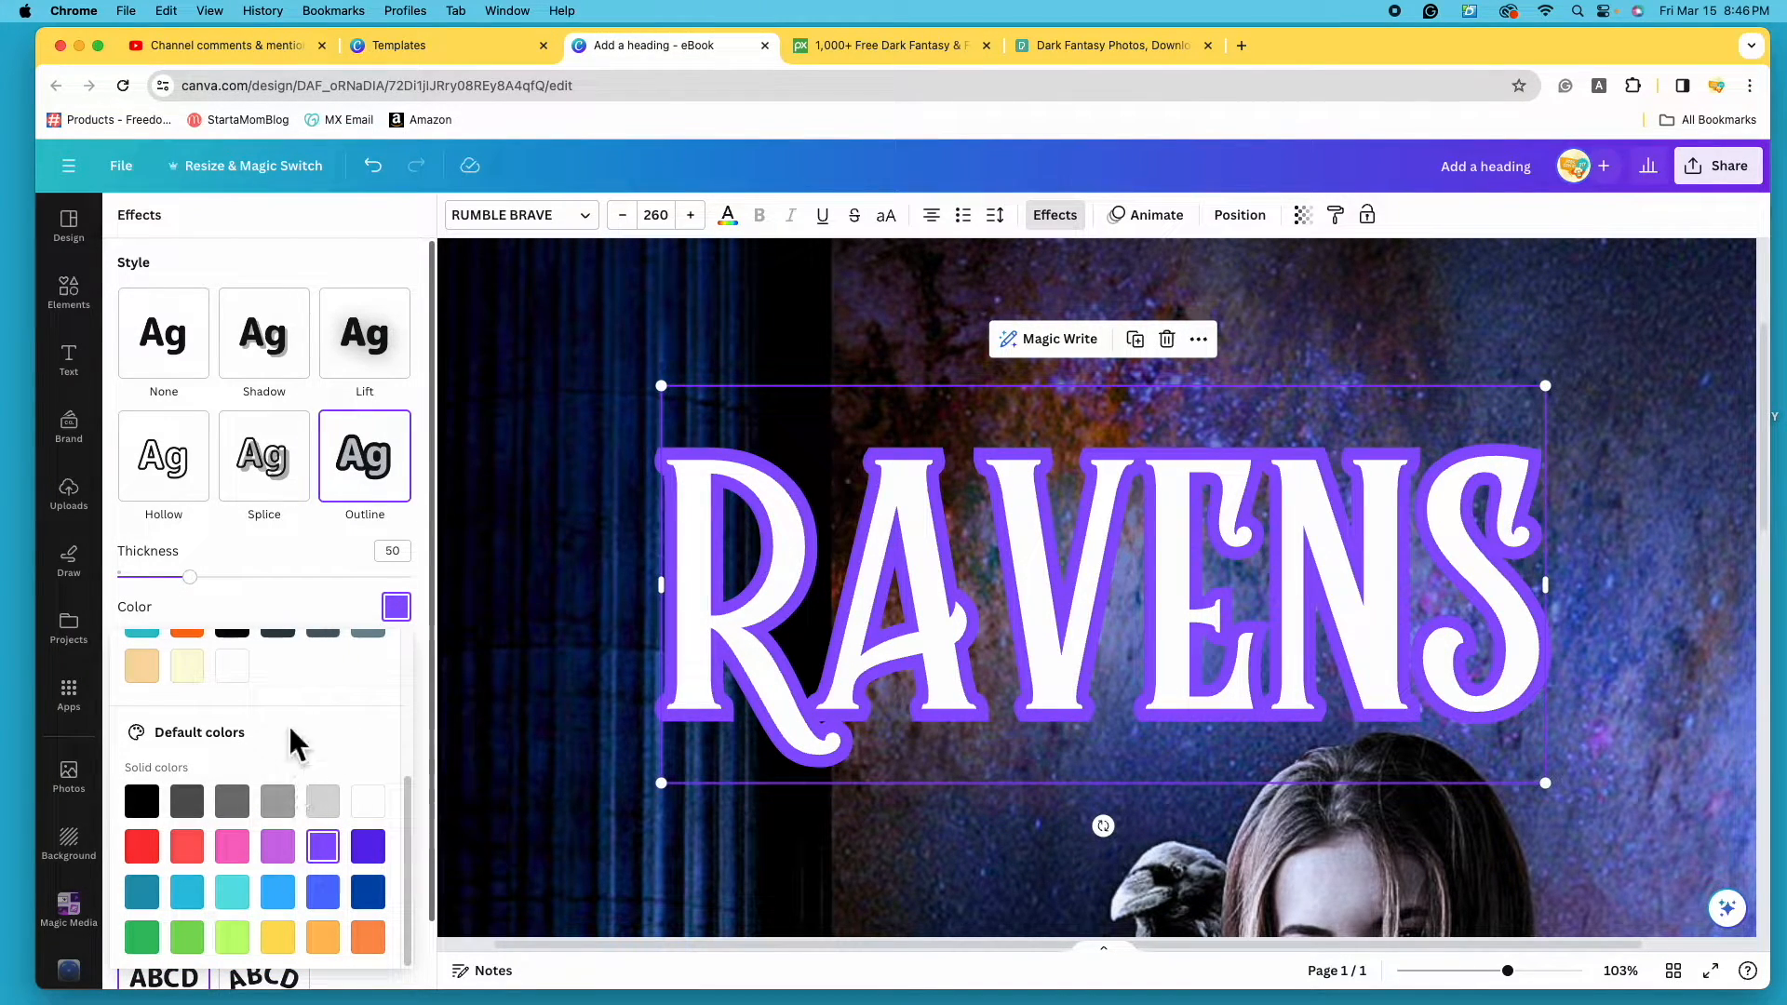
scroll(290, 725, up, 5)
click(210, 590)
drag(211, 590, 157, 619)
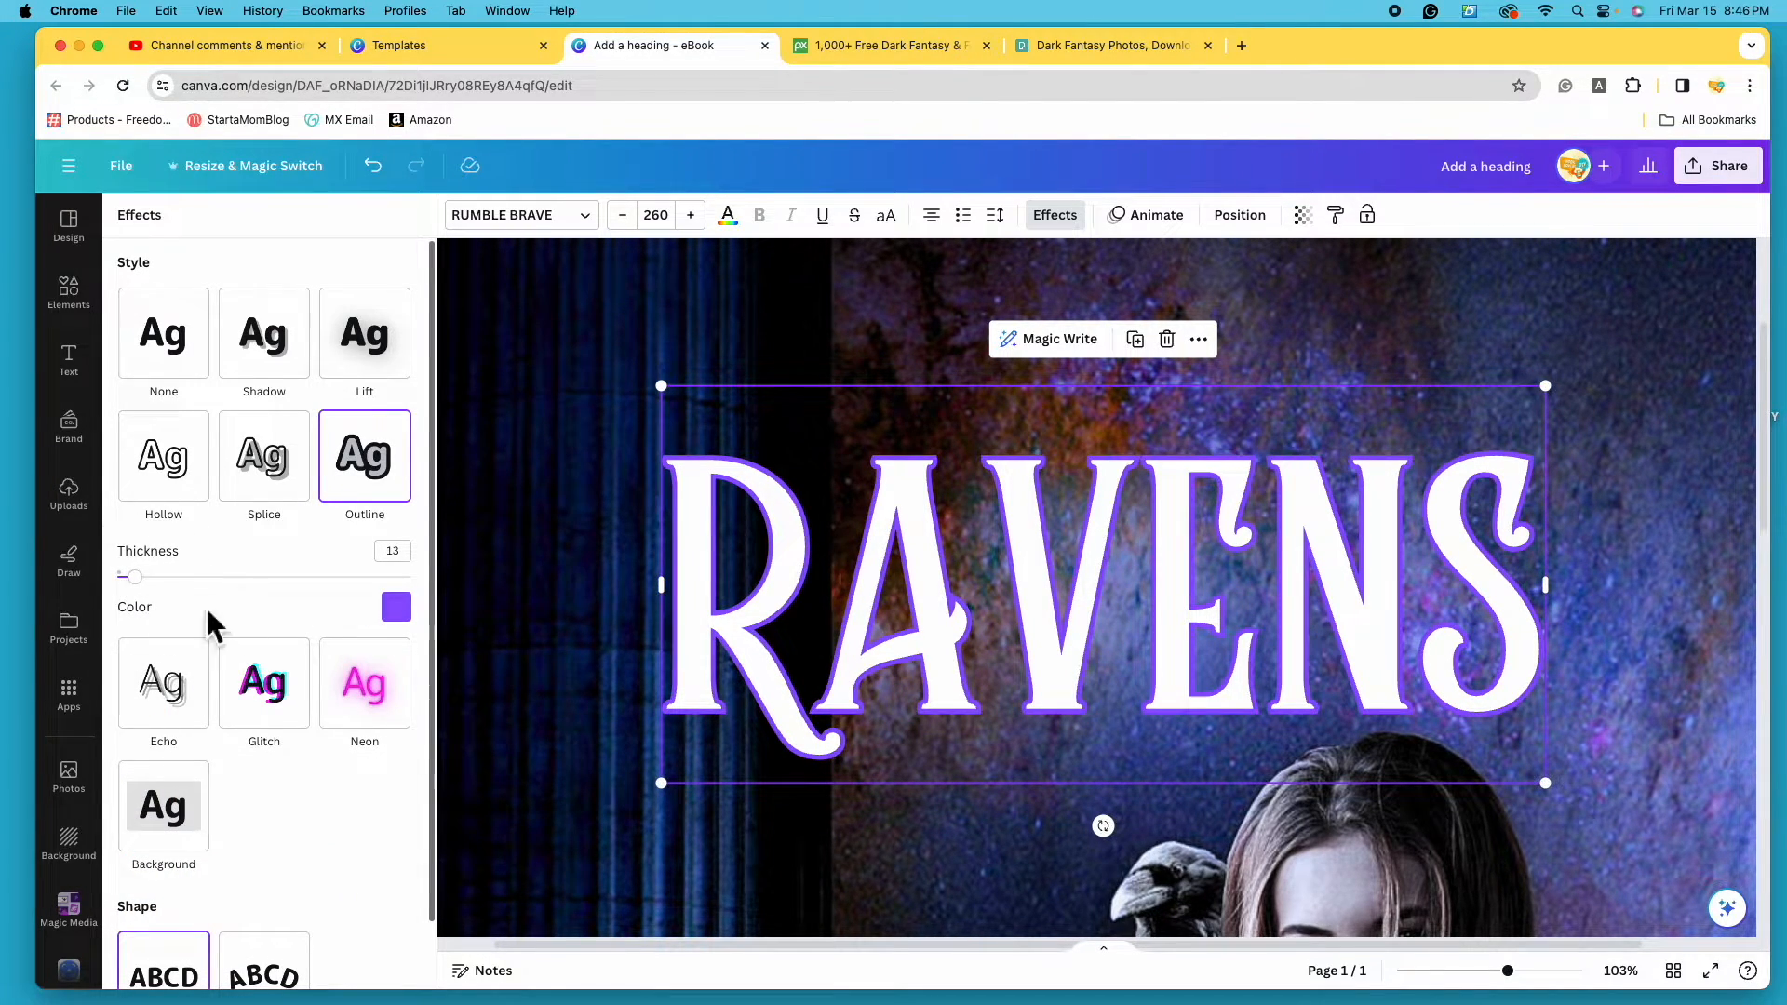
- Try the Splice effect on the RAVENS title with a pink colour
click(292, 484)
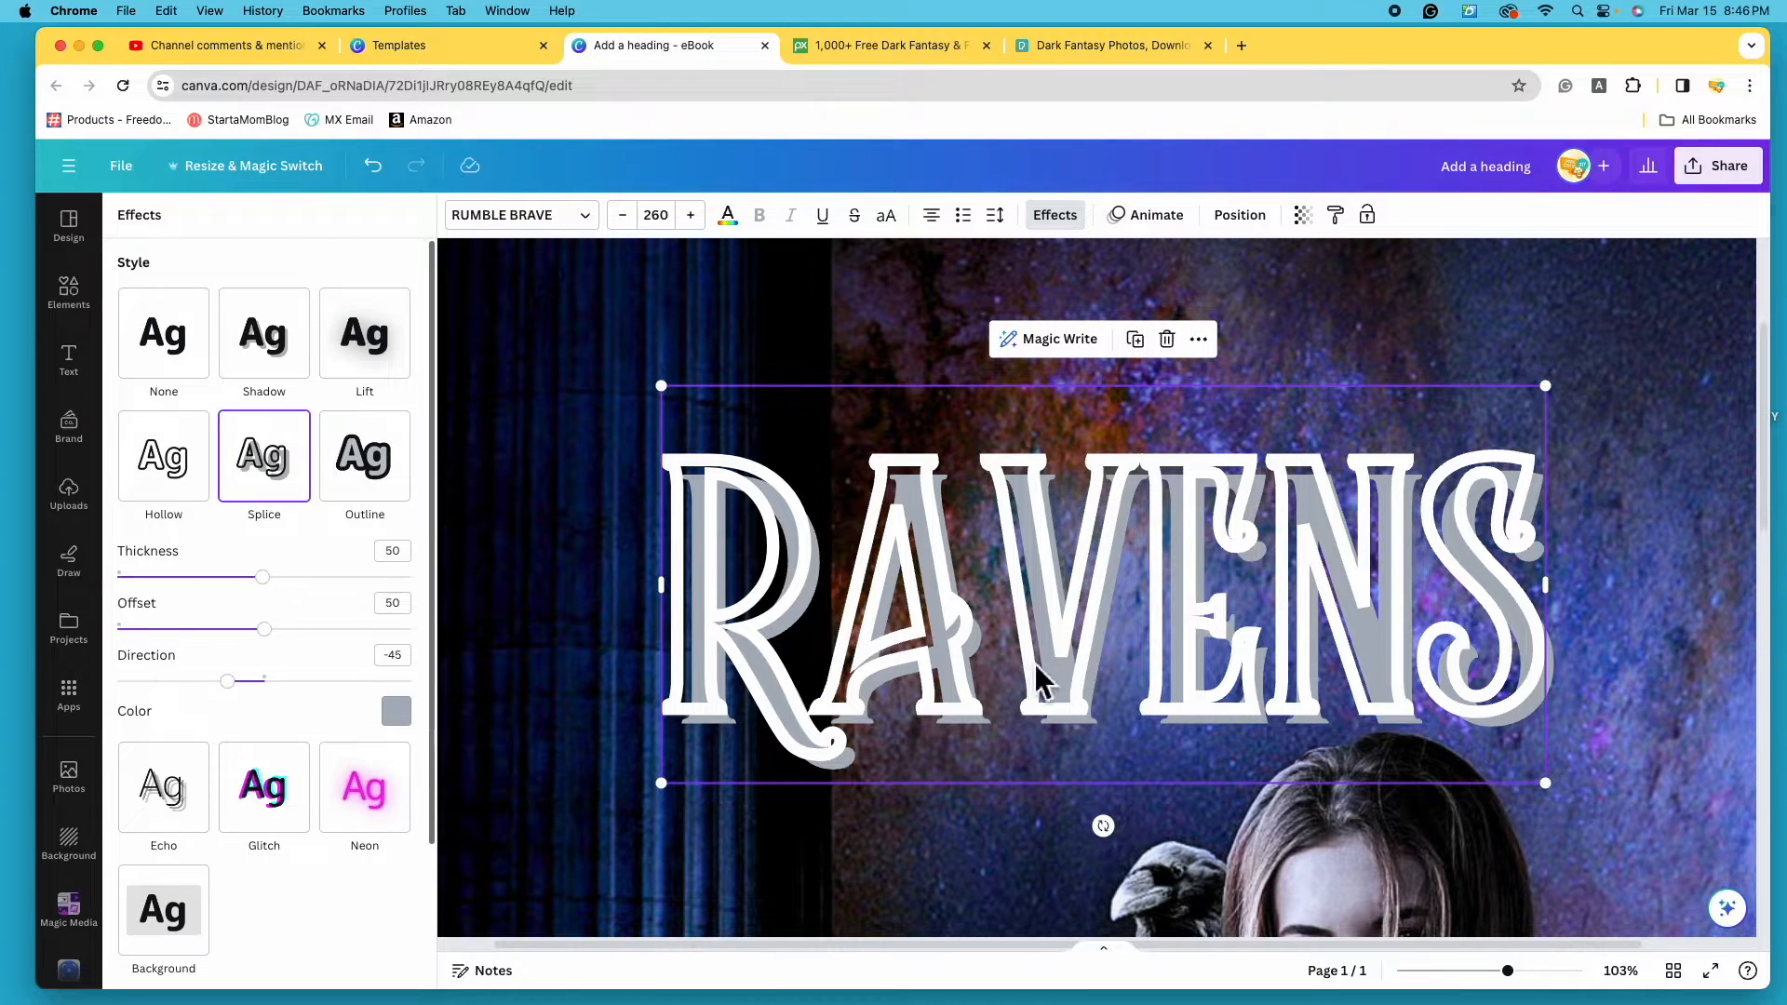
click(409, 724)
scroll(279, 586, down, 3)
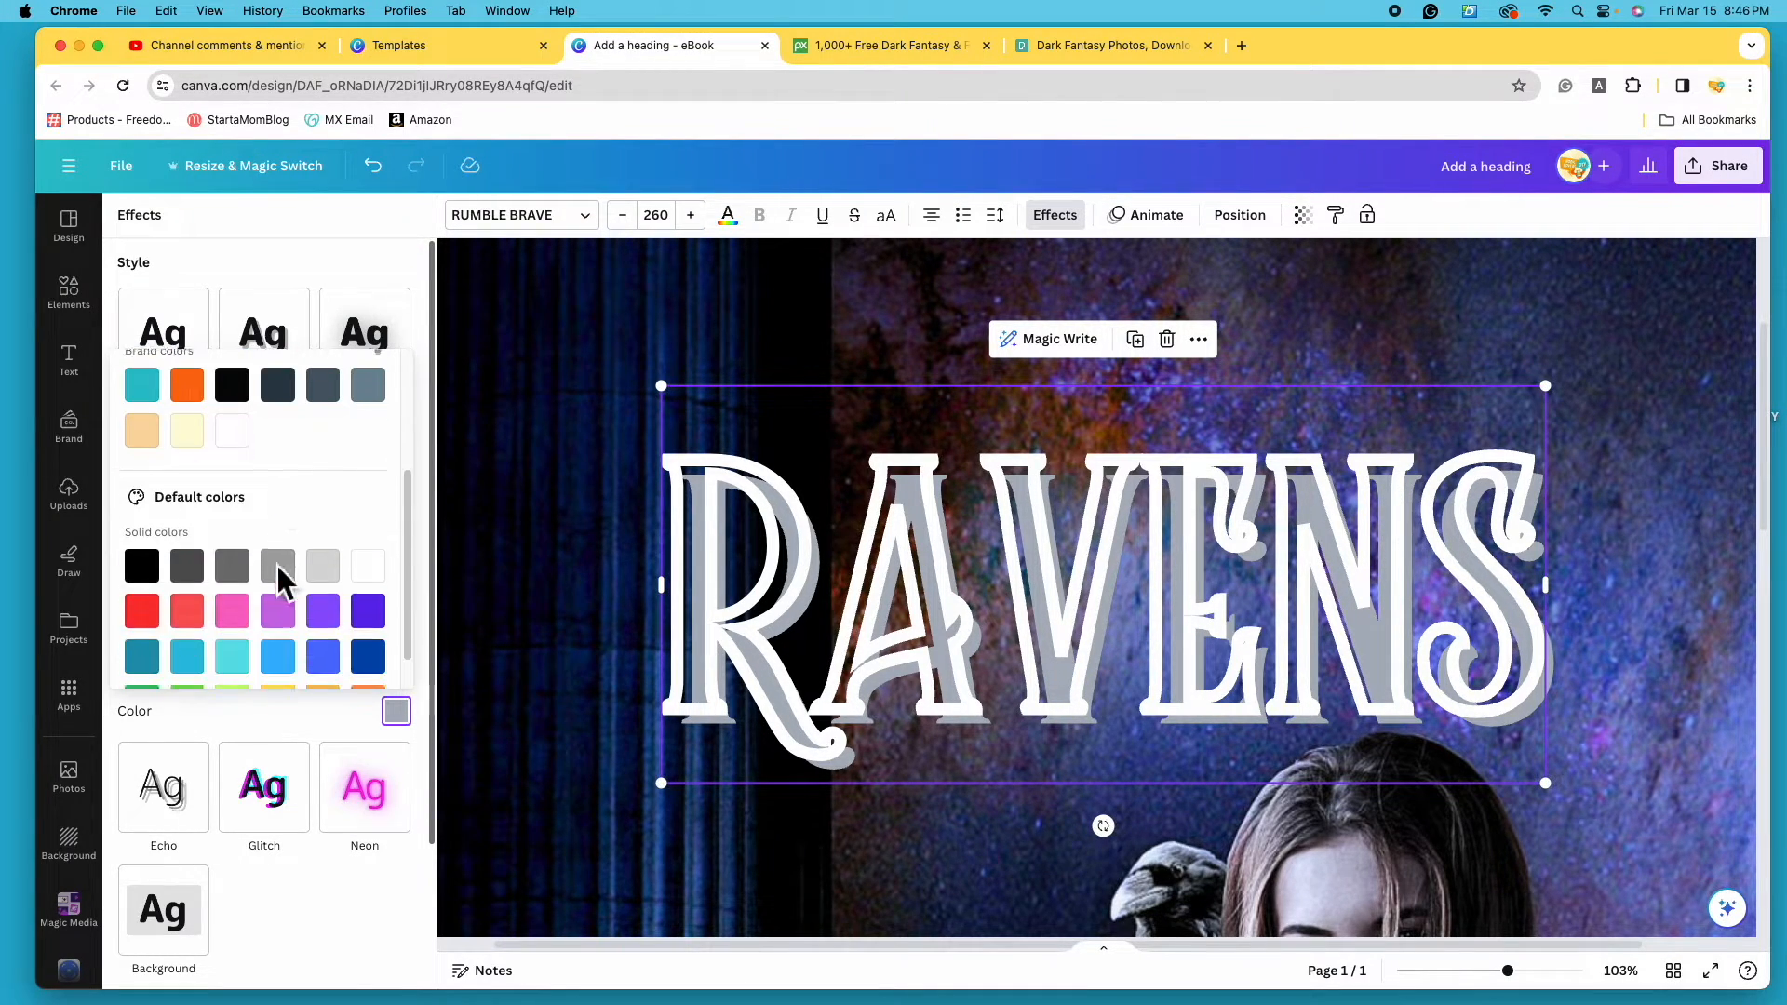
click(242, 619)
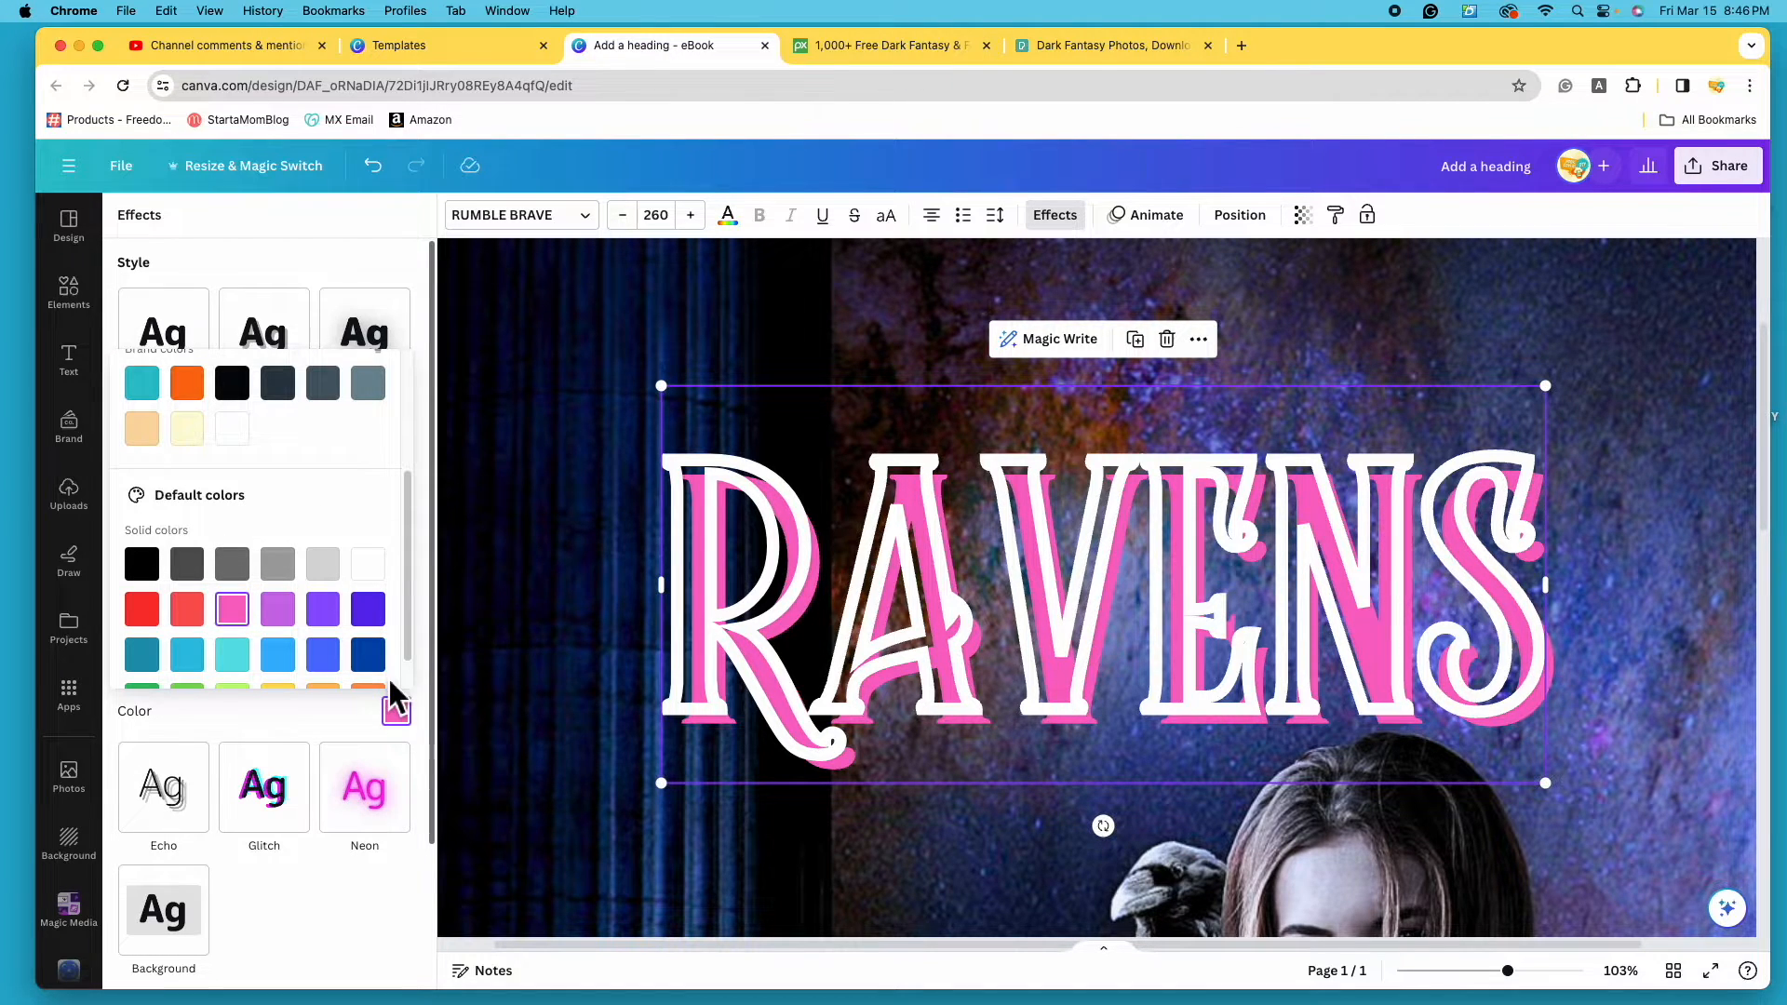
click(331, 713)
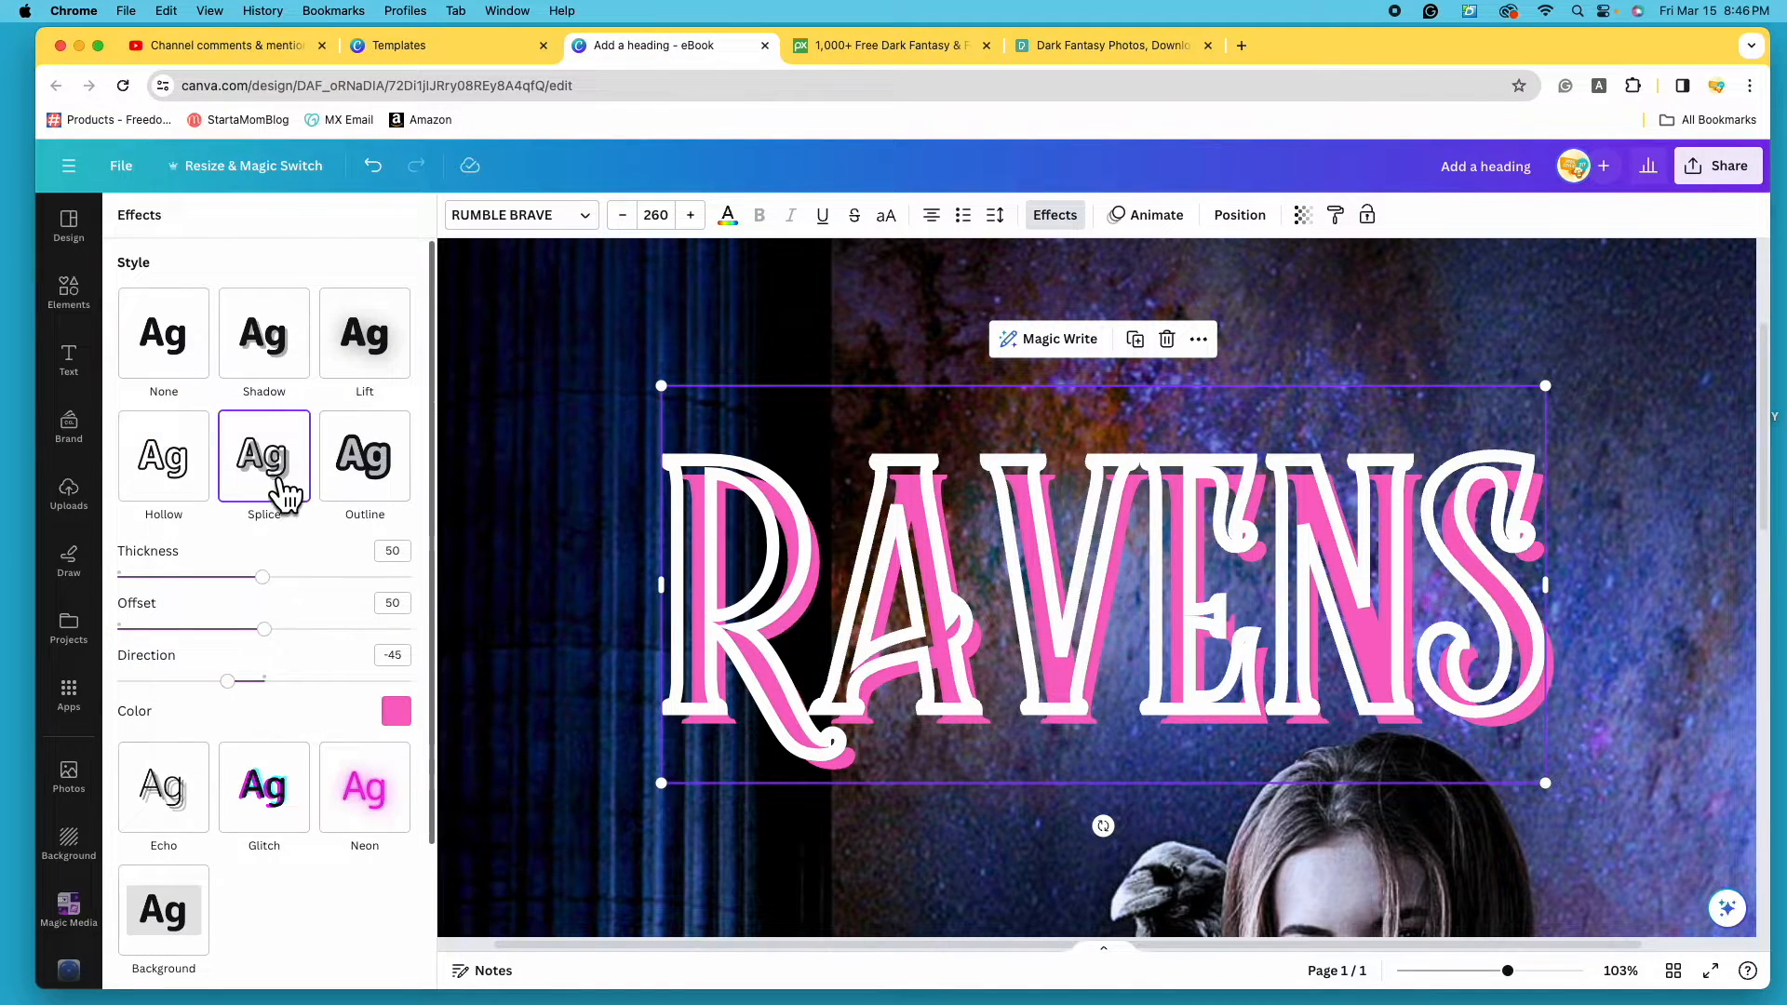
- Try the Hollow, Neon, Glitch and Echo styles, then settle on the grey Shadow effect
click(183, 484)
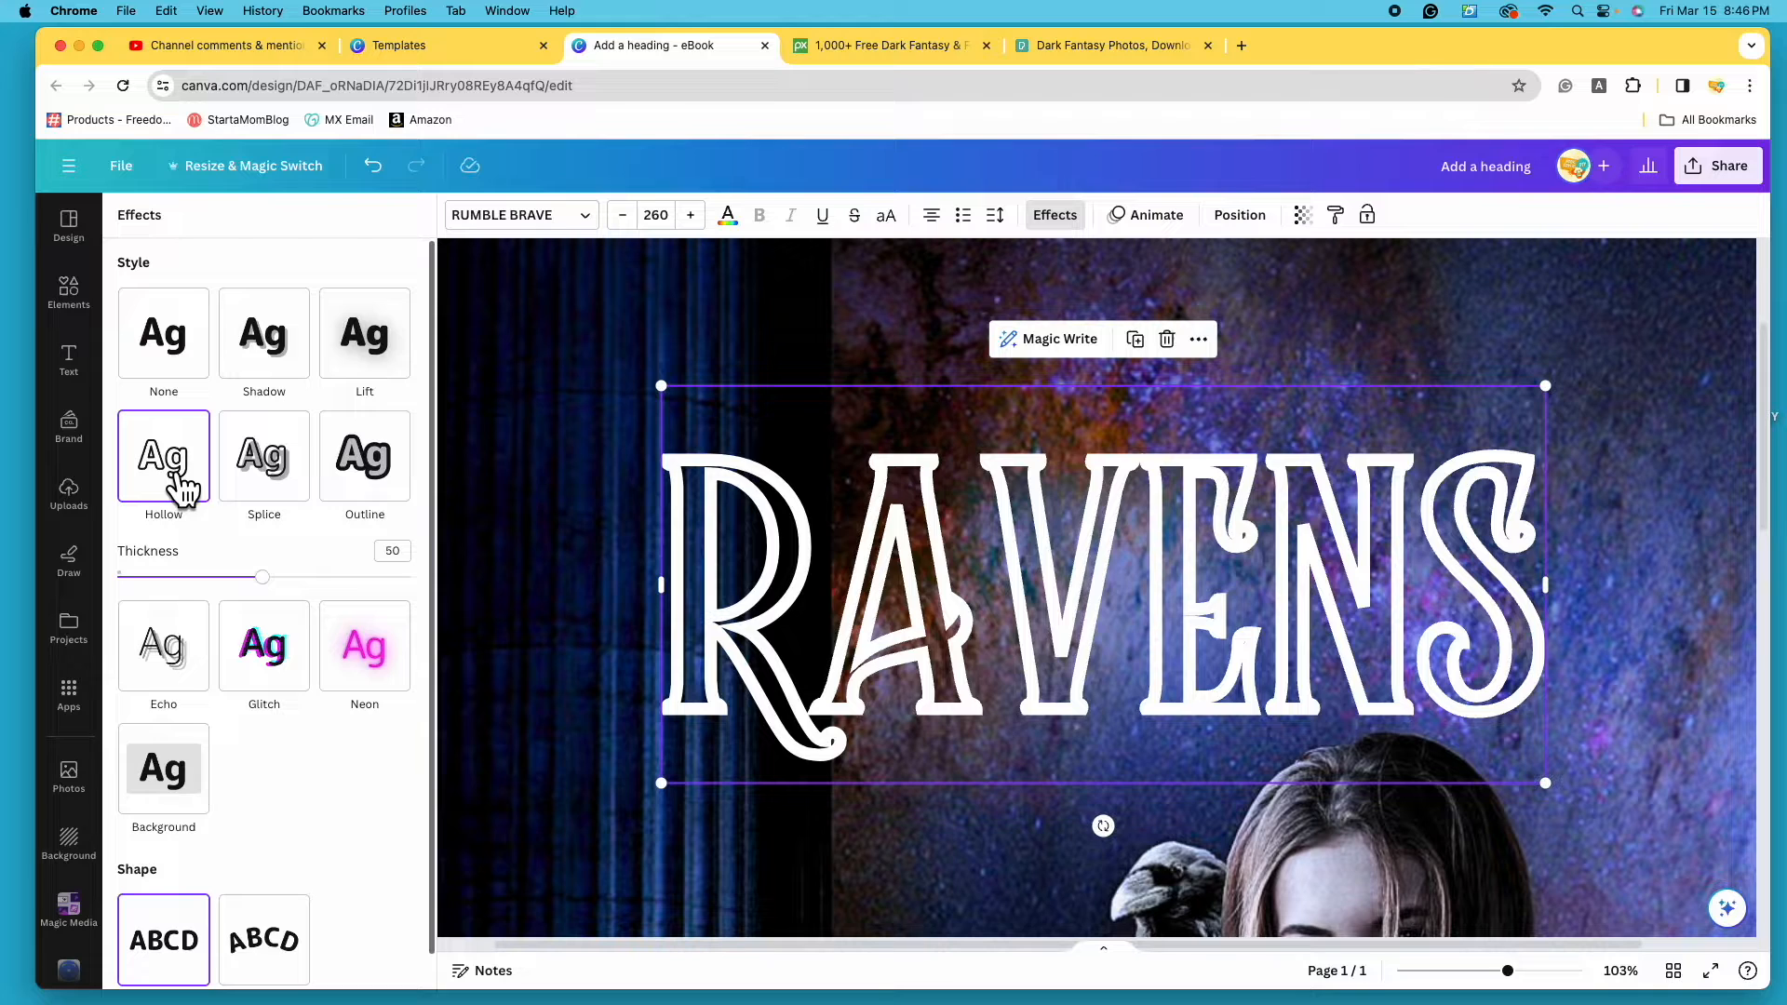
drag(321, 581, 237, 606)
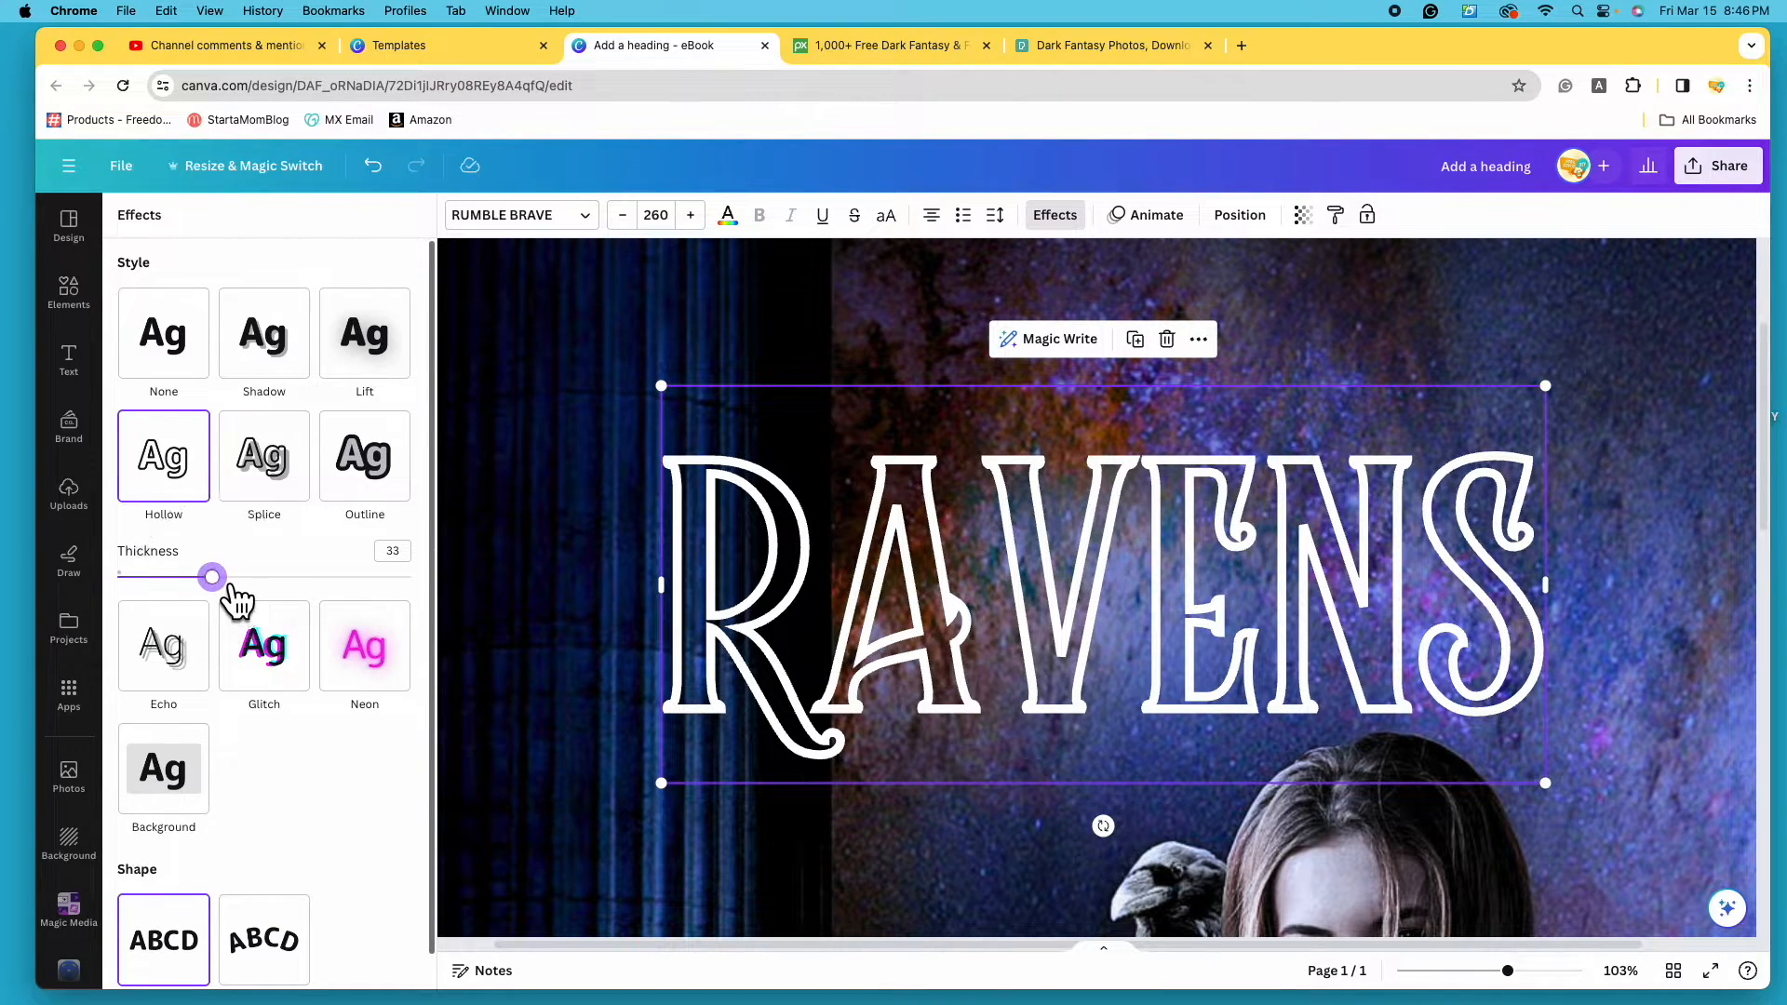
click(361, 702)
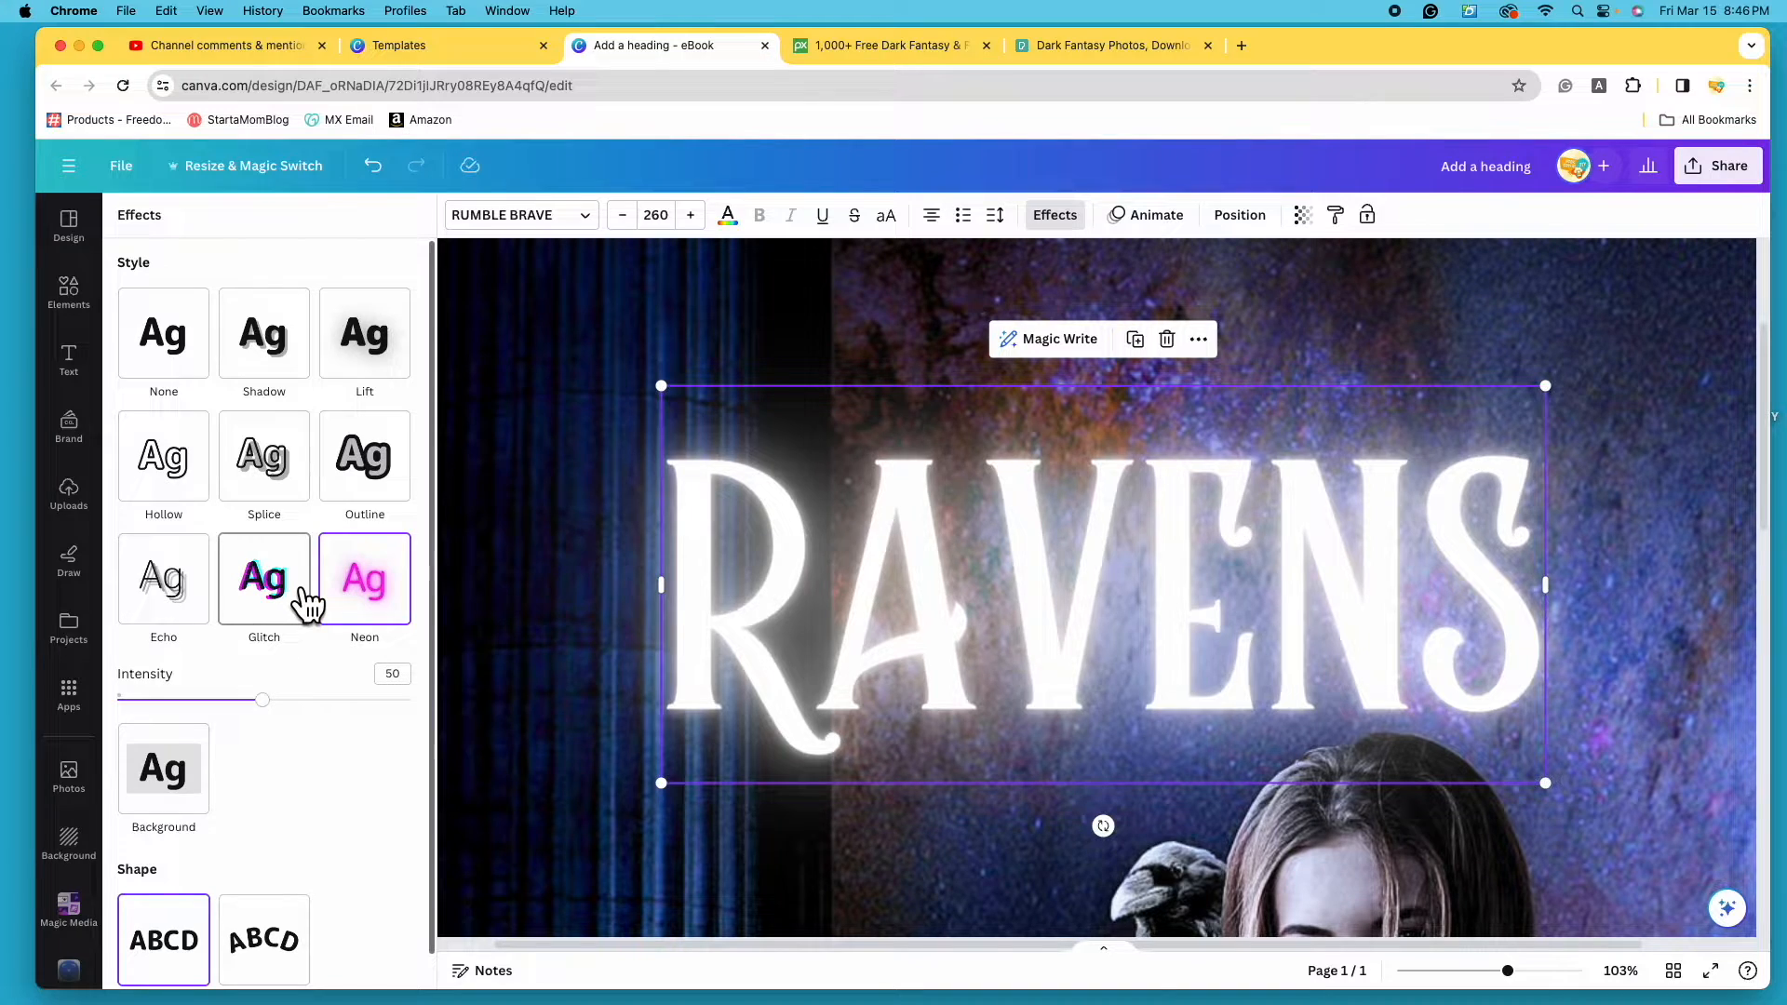
click(307, 604)
click(201, 616)
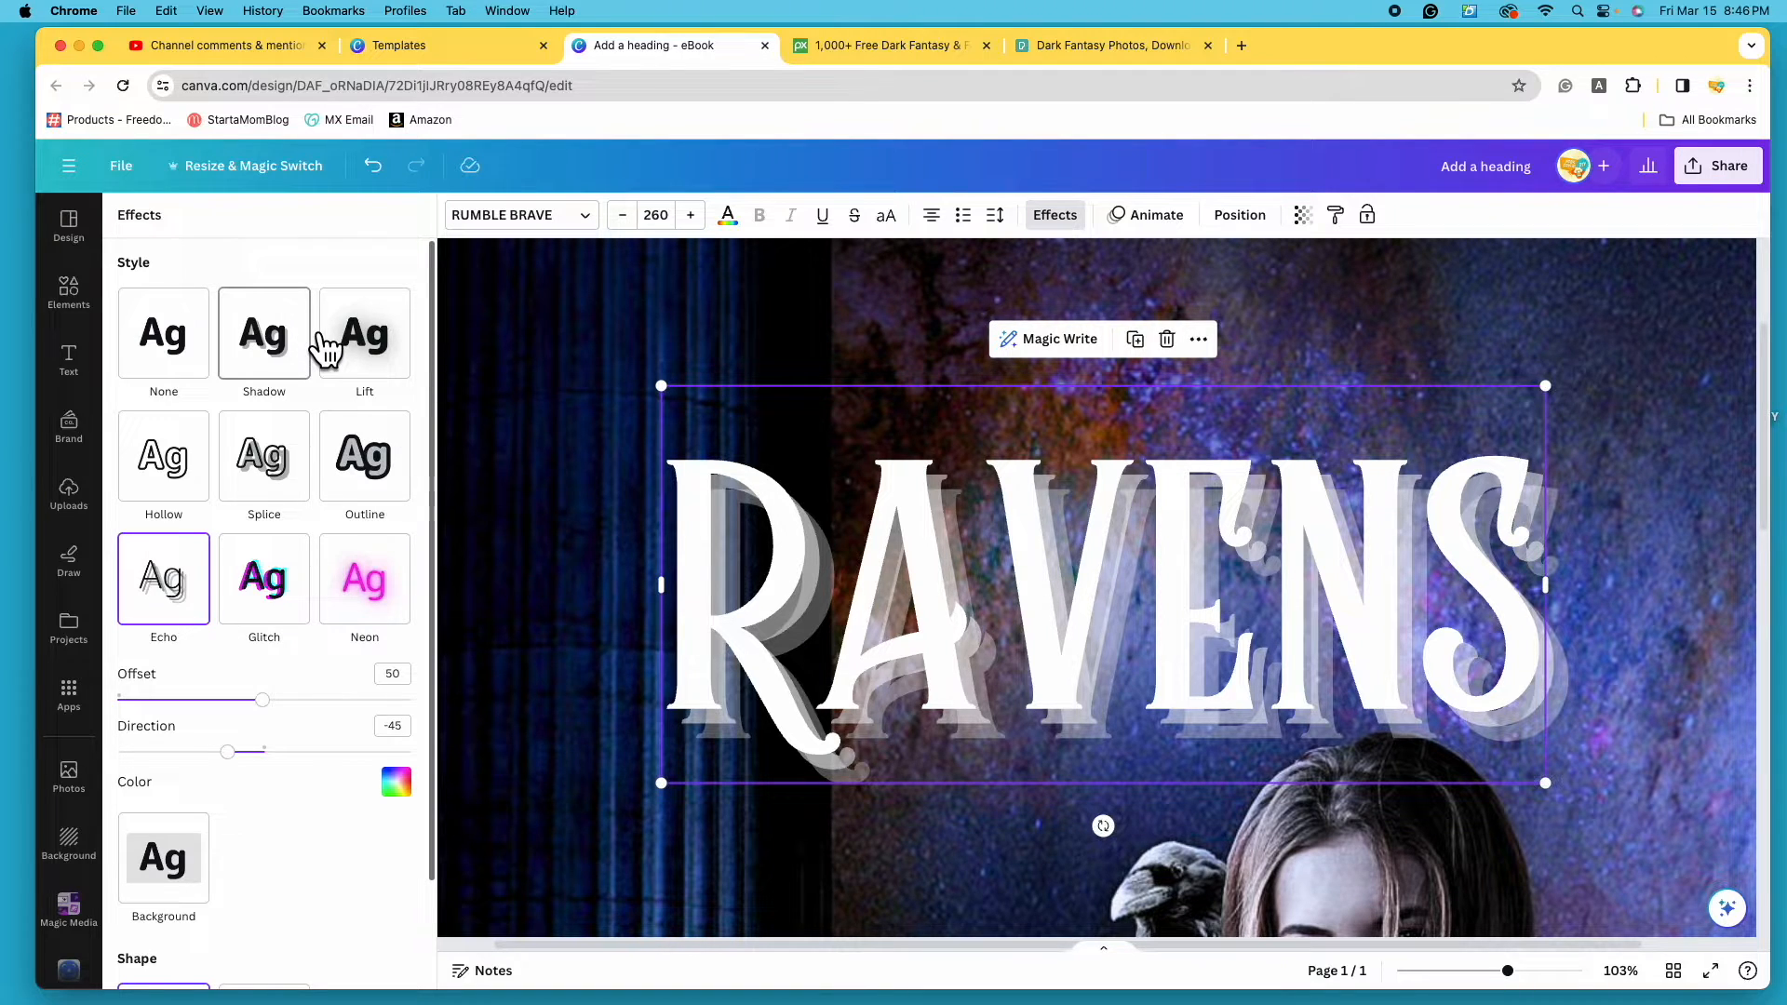
click(296, 372)
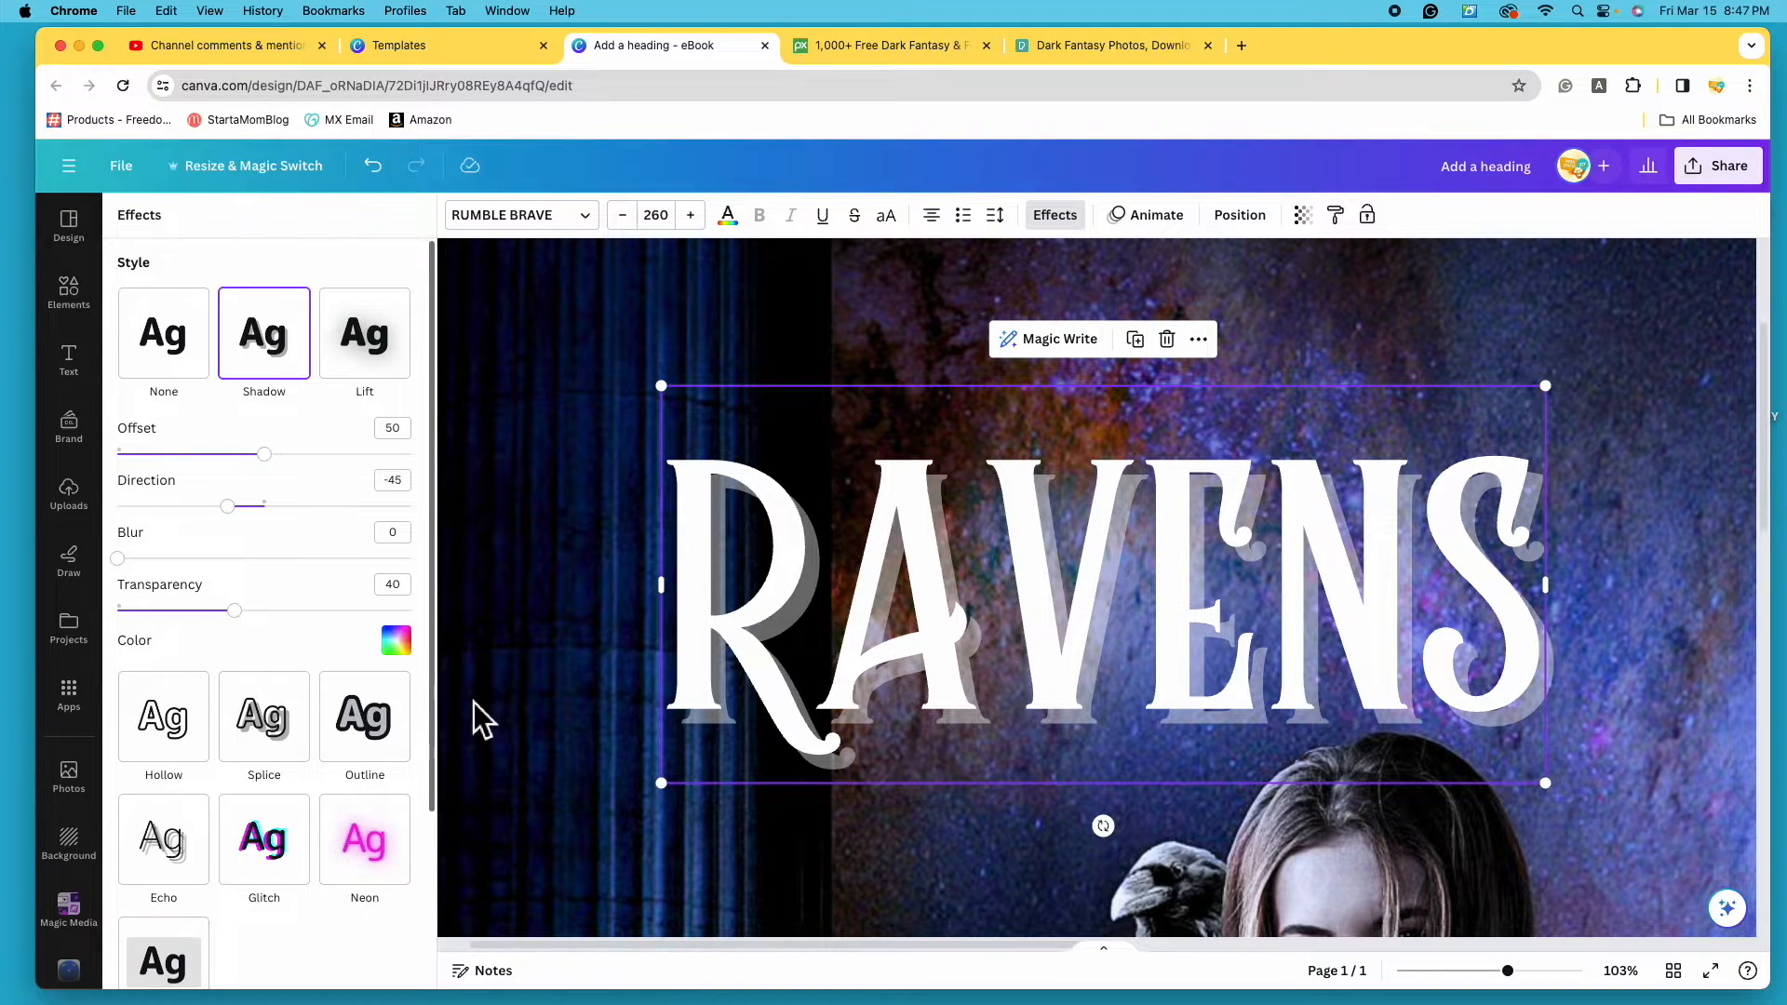
- Make the RAVENS shadow black and shift the title slightly right
click(395, 640)
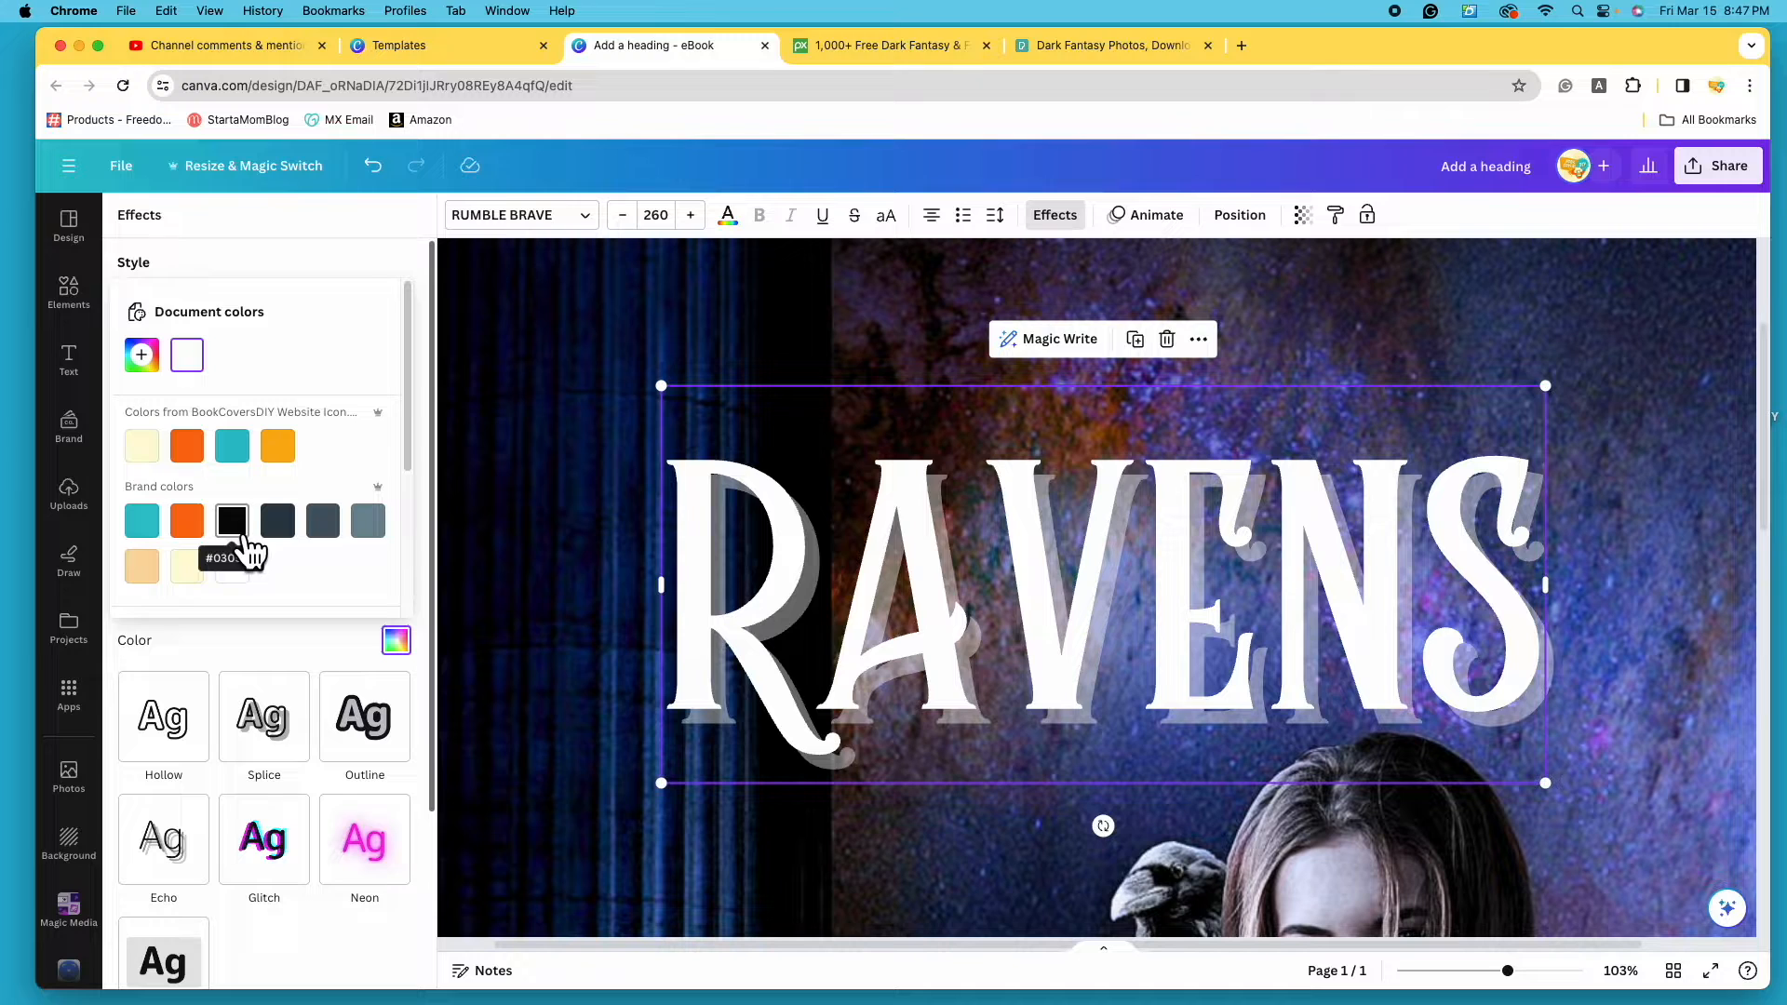
scroll(279, 517, down, 5)
click(149, 496)
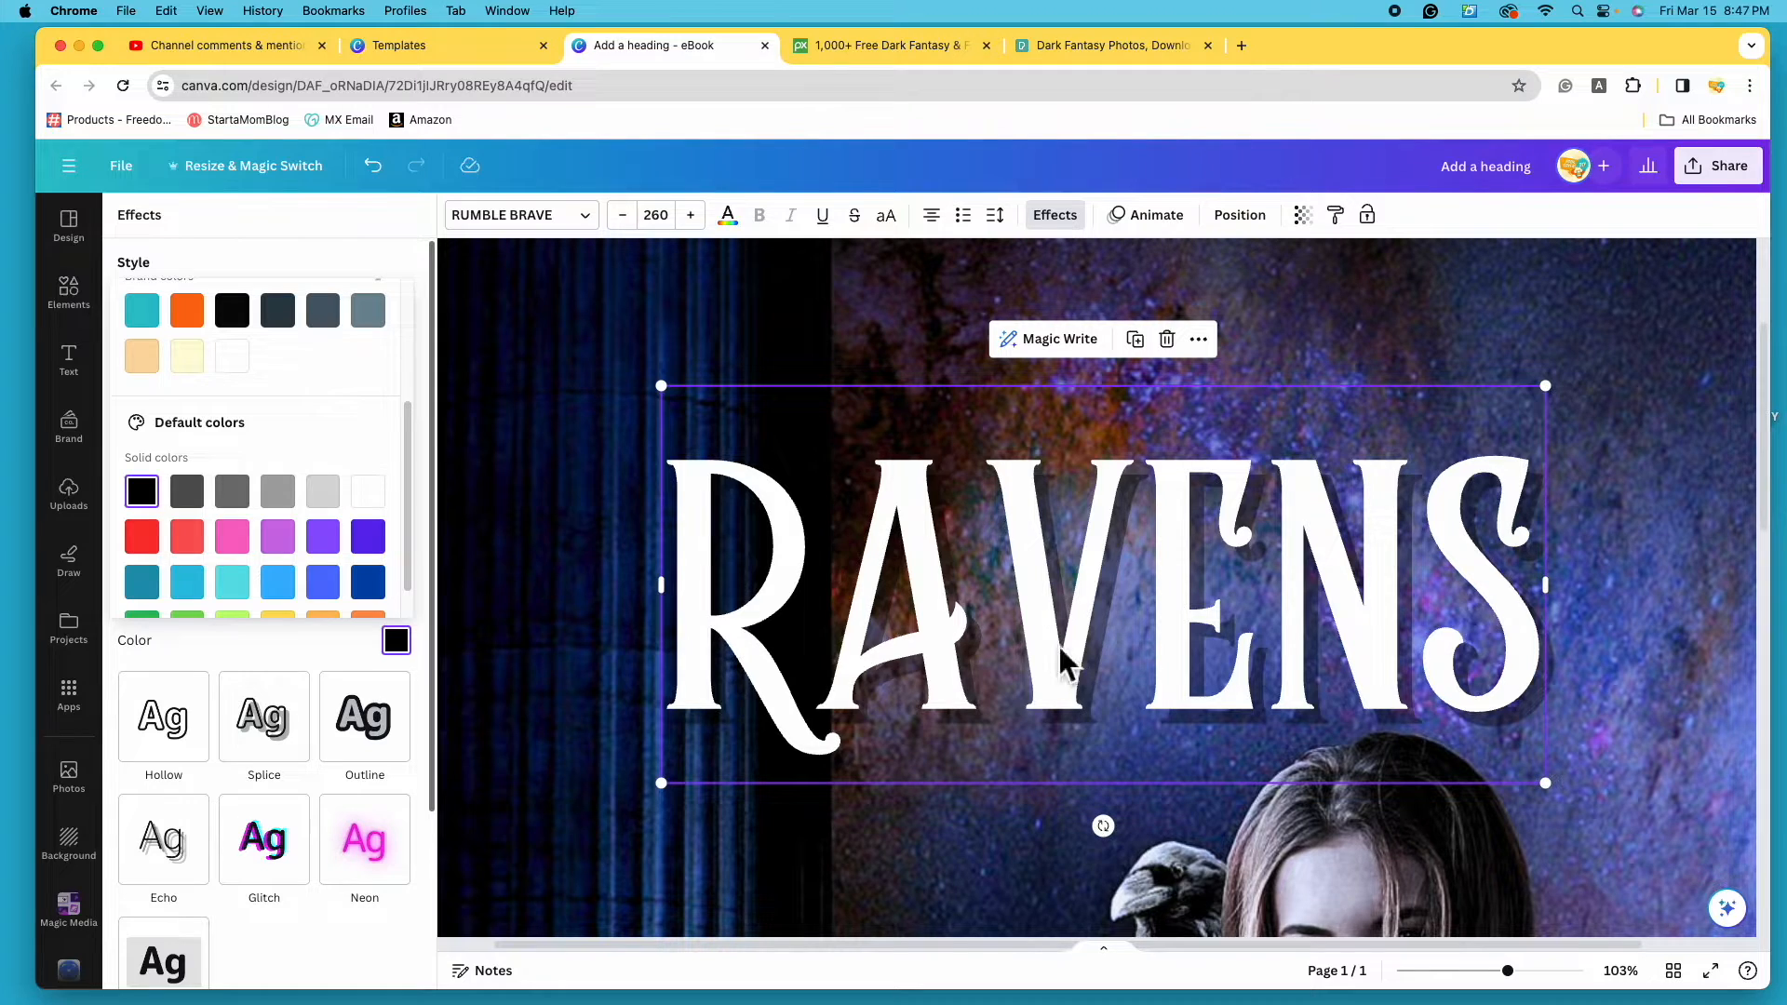
drag(1021, 615, 1206, 586)
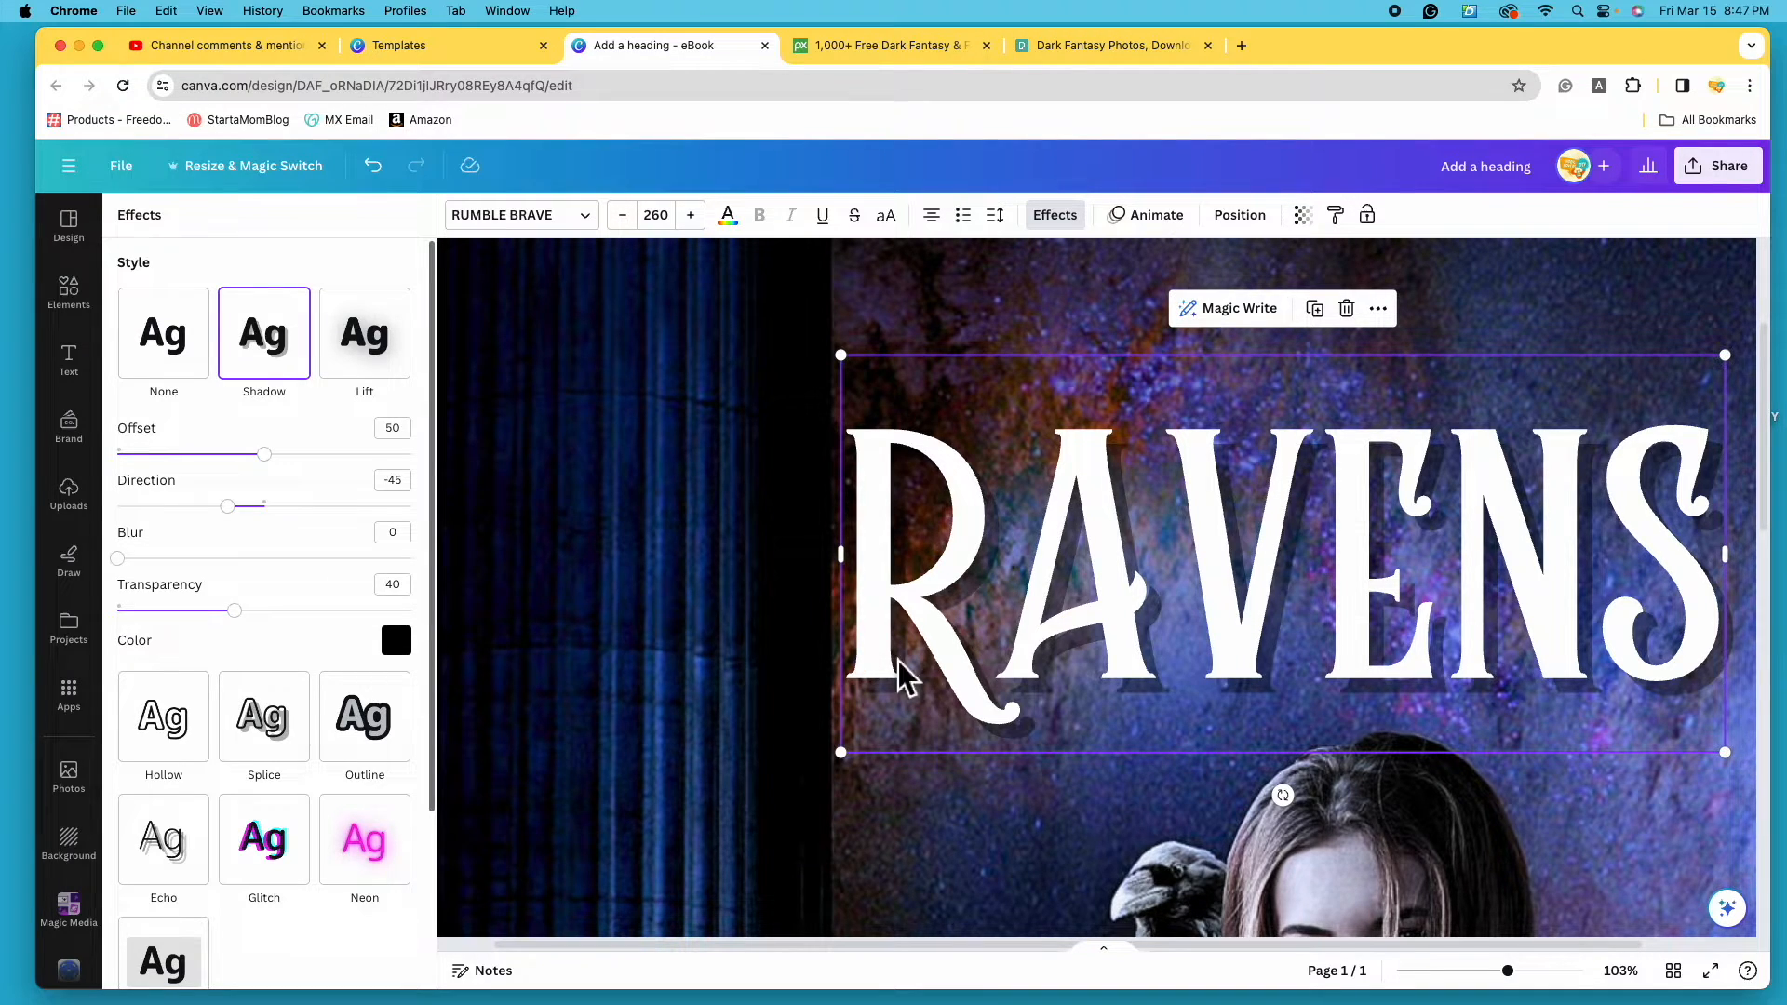
- Set the shadow transparency to 100 and offset to 30, then zoom out to the whole cover
drag(251, 611, 411, 611)
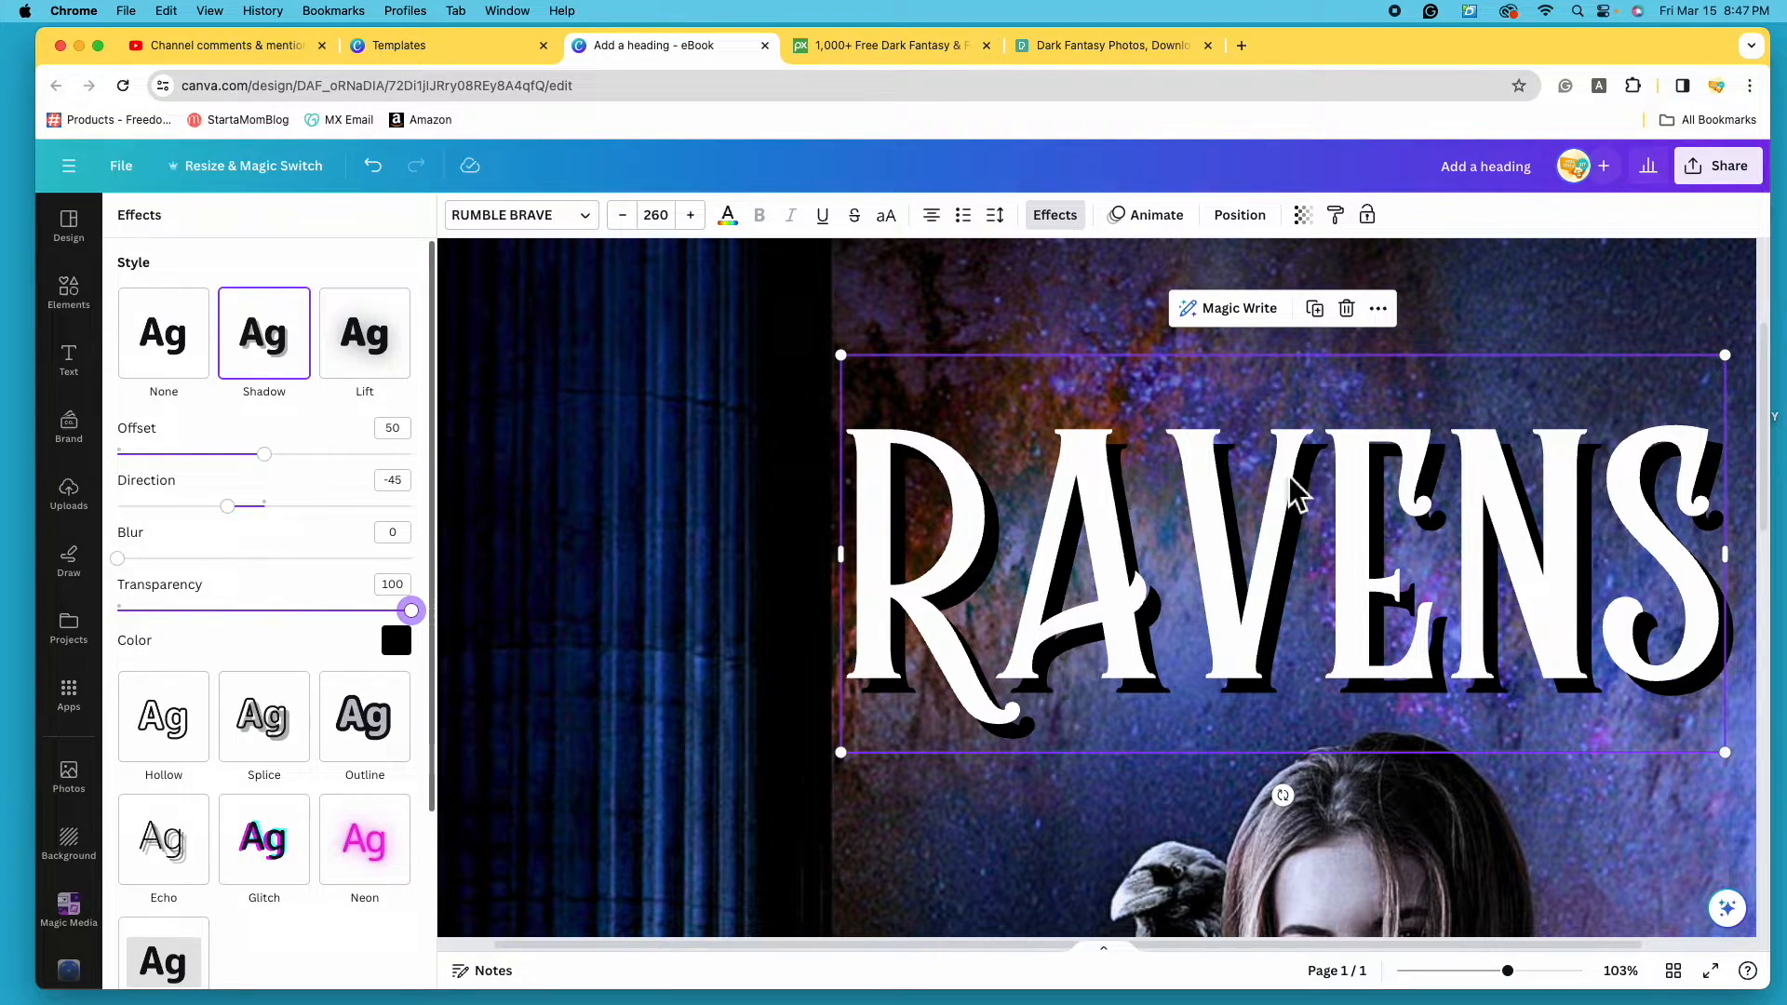
drag(120, 558, 98, 586)
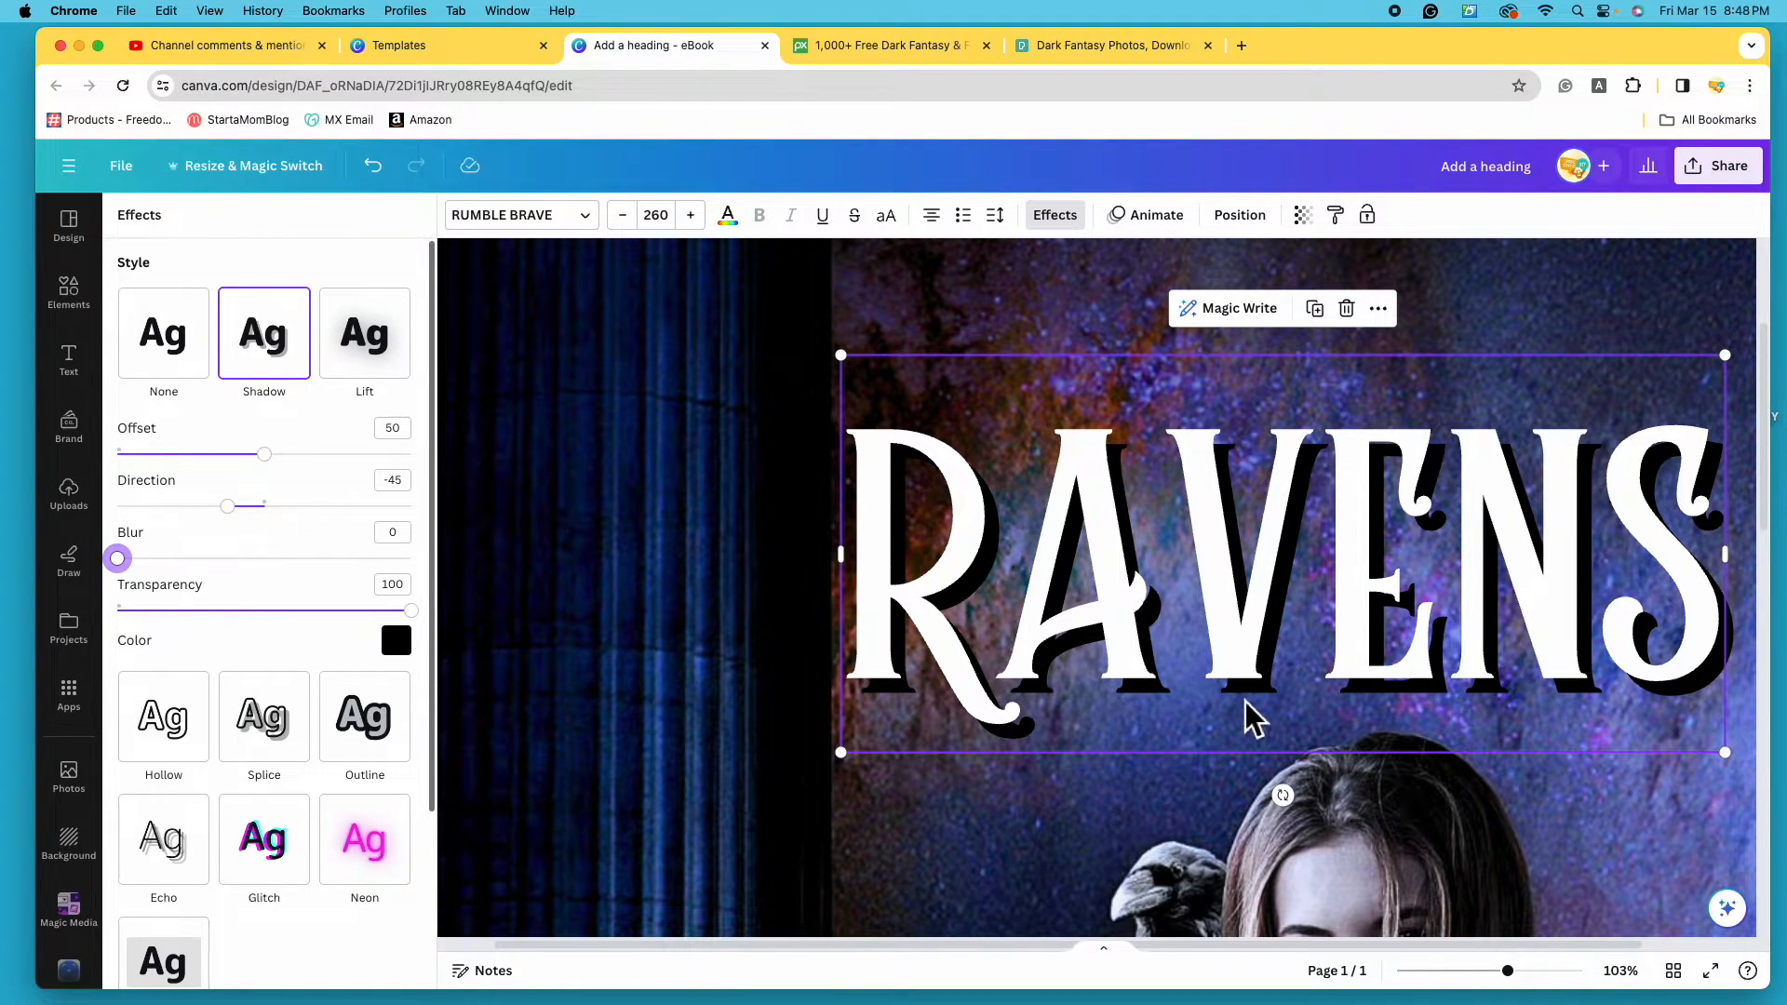
drag(264, 454, 441, 456)
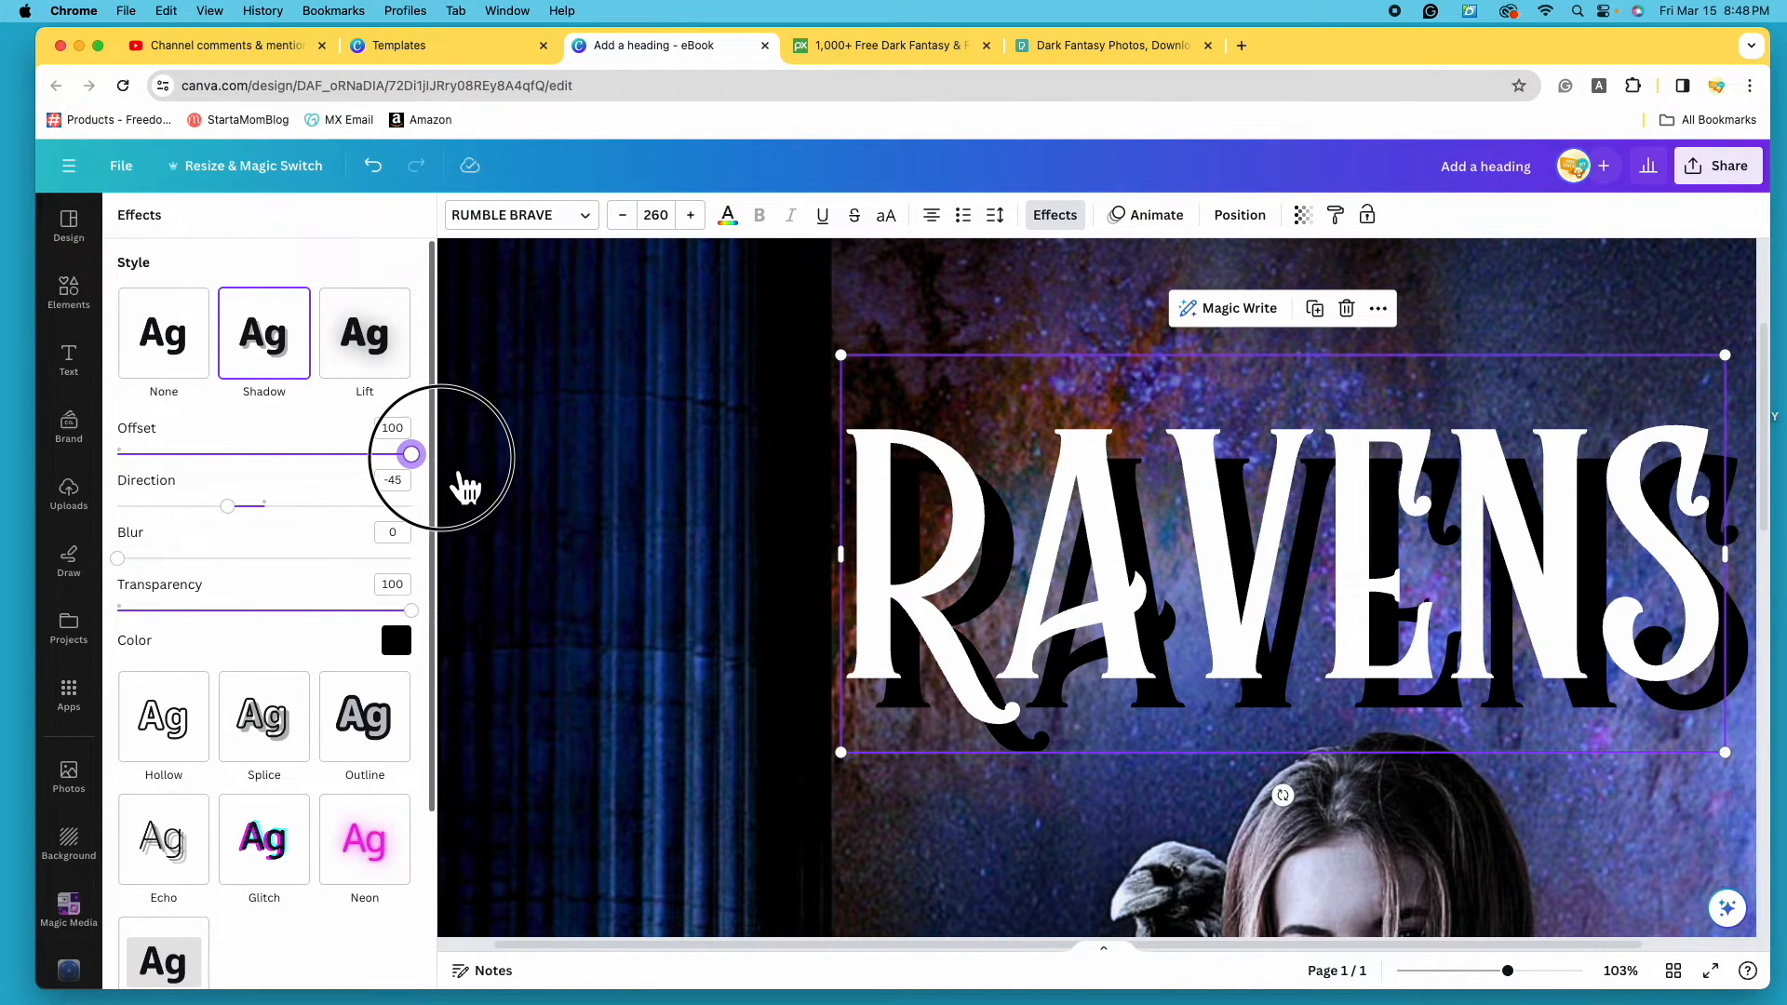
drag(428, 466, 223, 470)
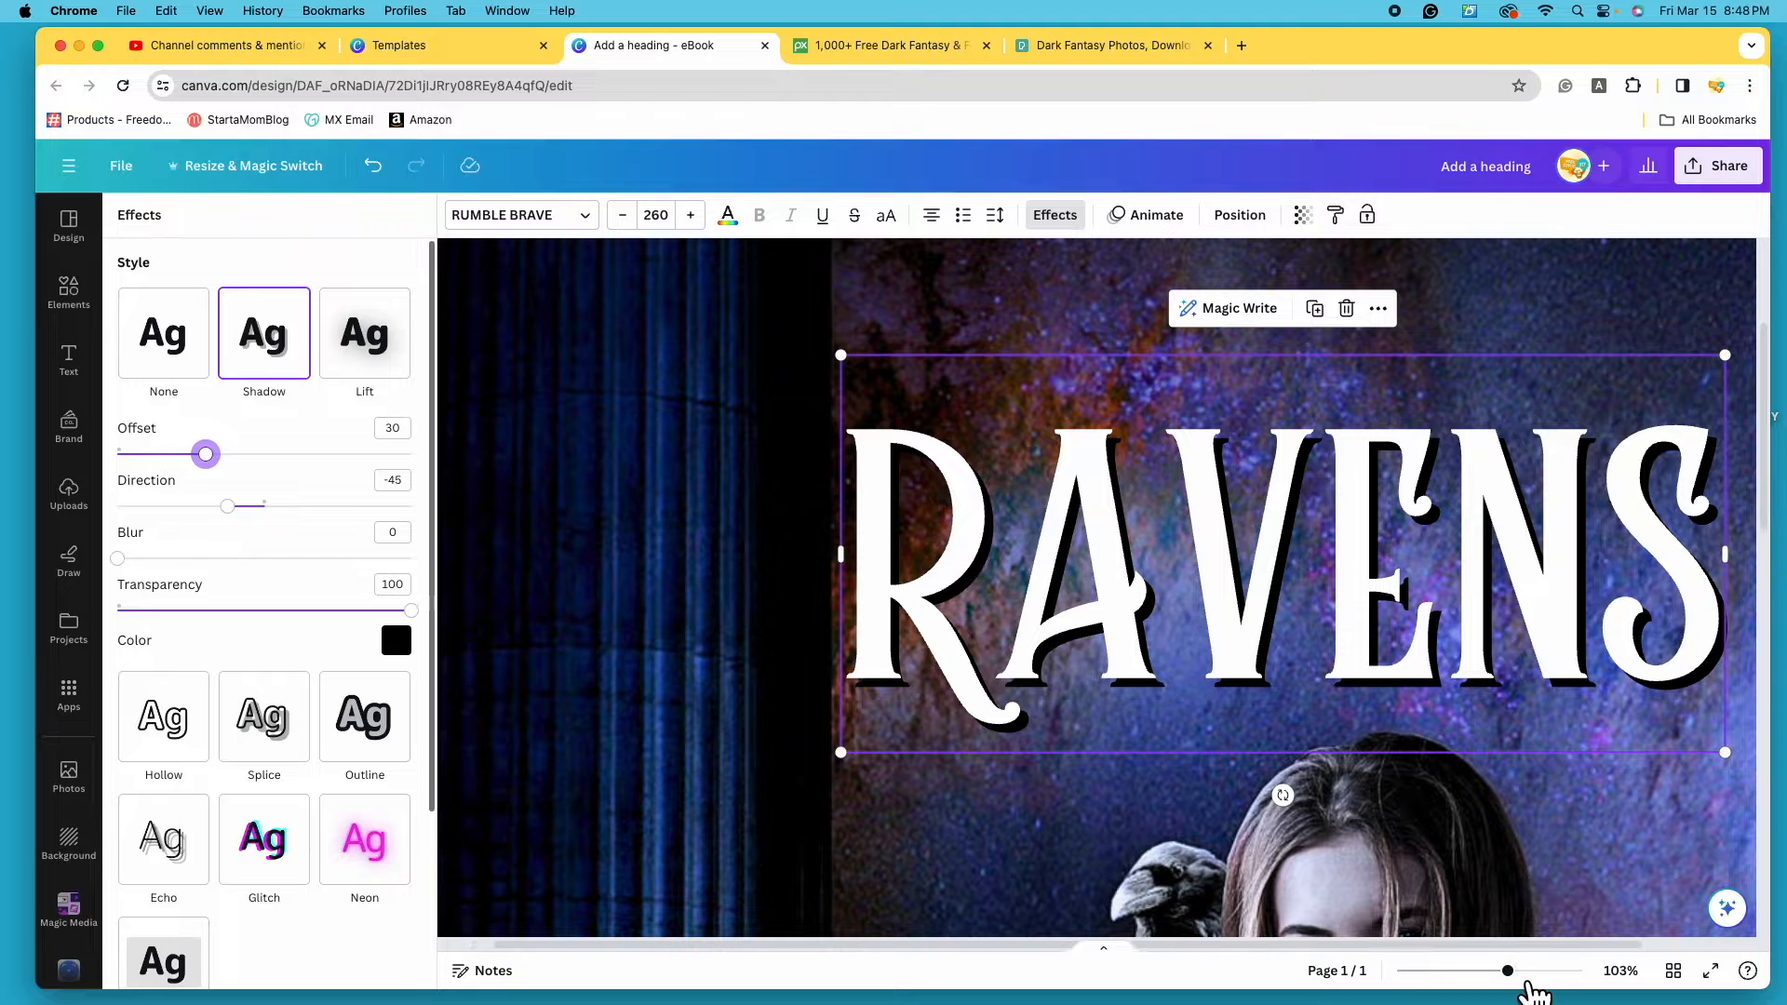
drag(1508, 970, 1456, 971)
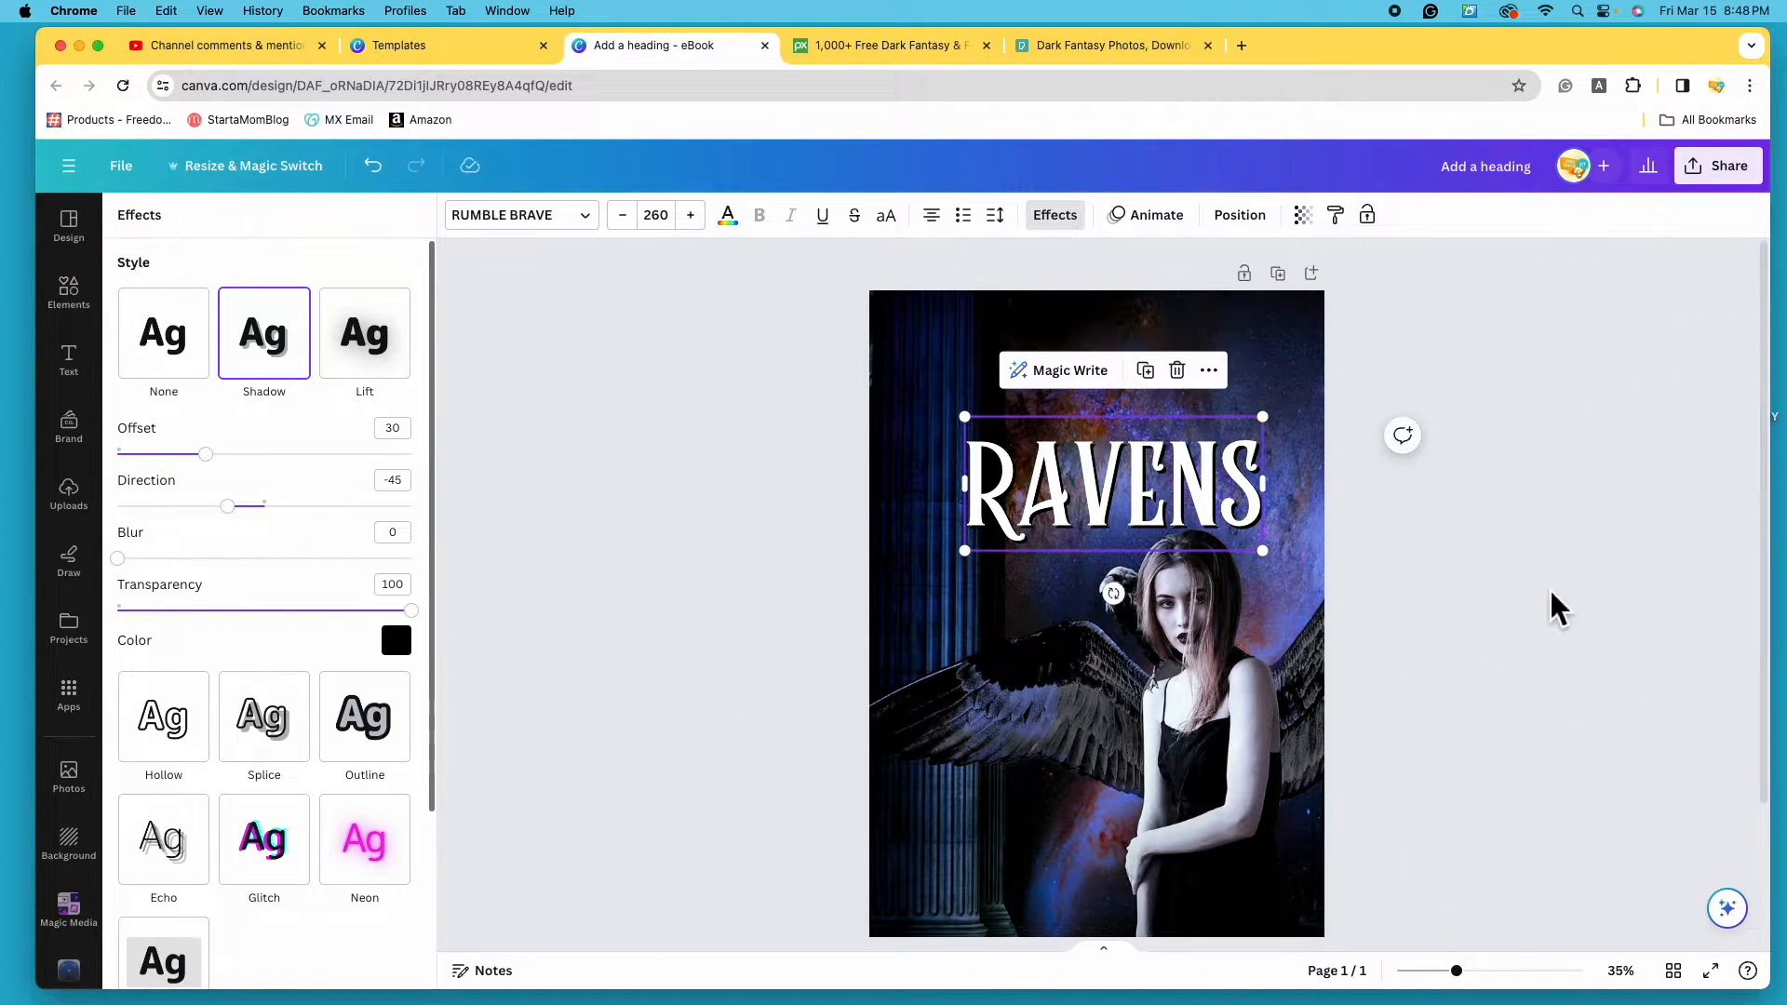
- Reselect the RAVENS title and zoom in on it with its text effects showing
click(1662, 724)
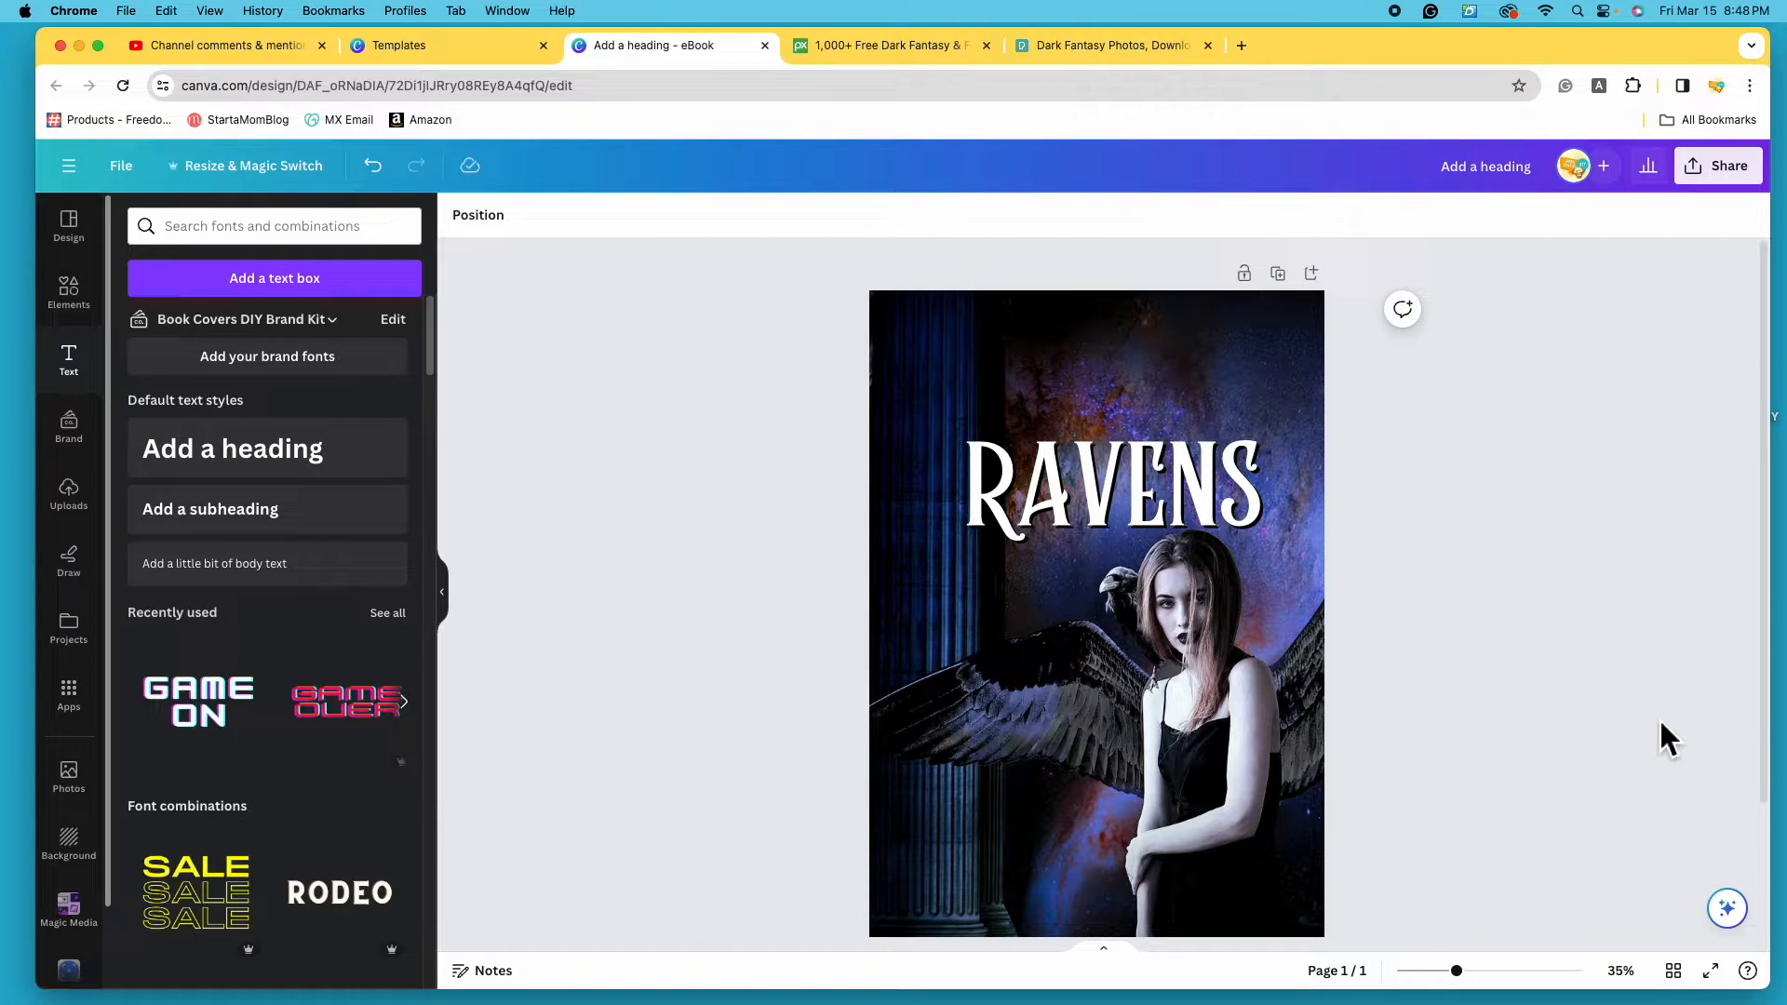
click(1158, 498)
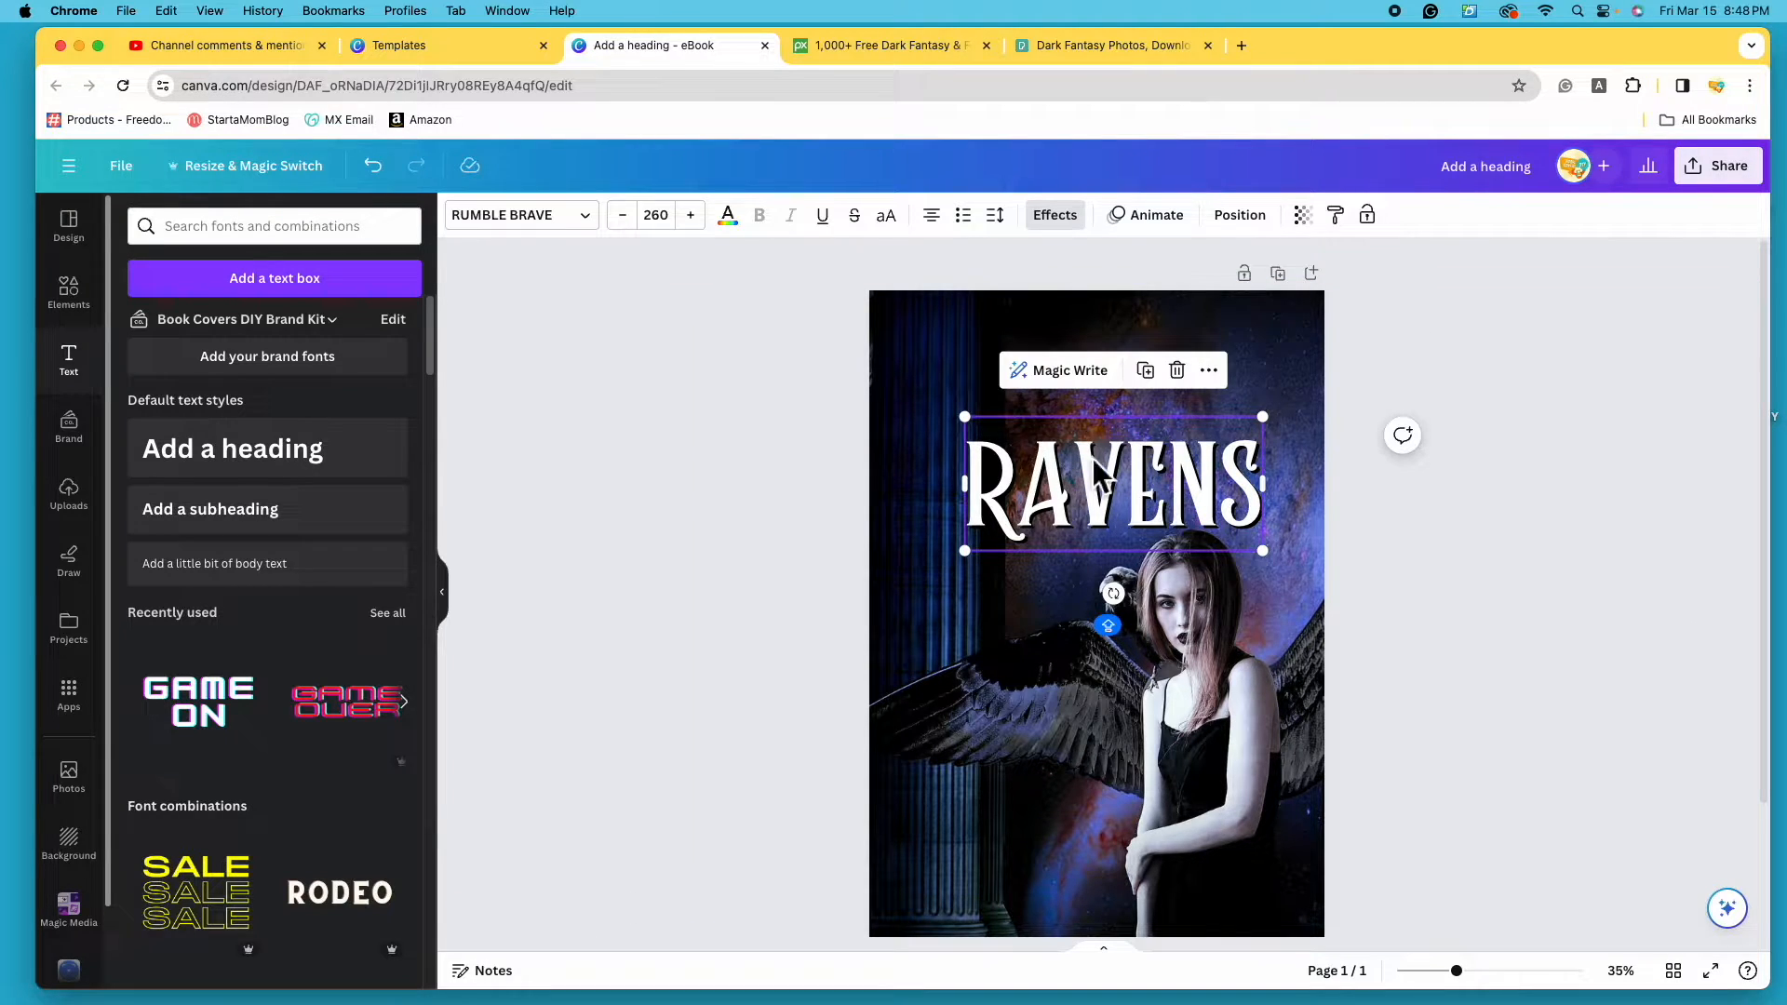
click(1070, 228)
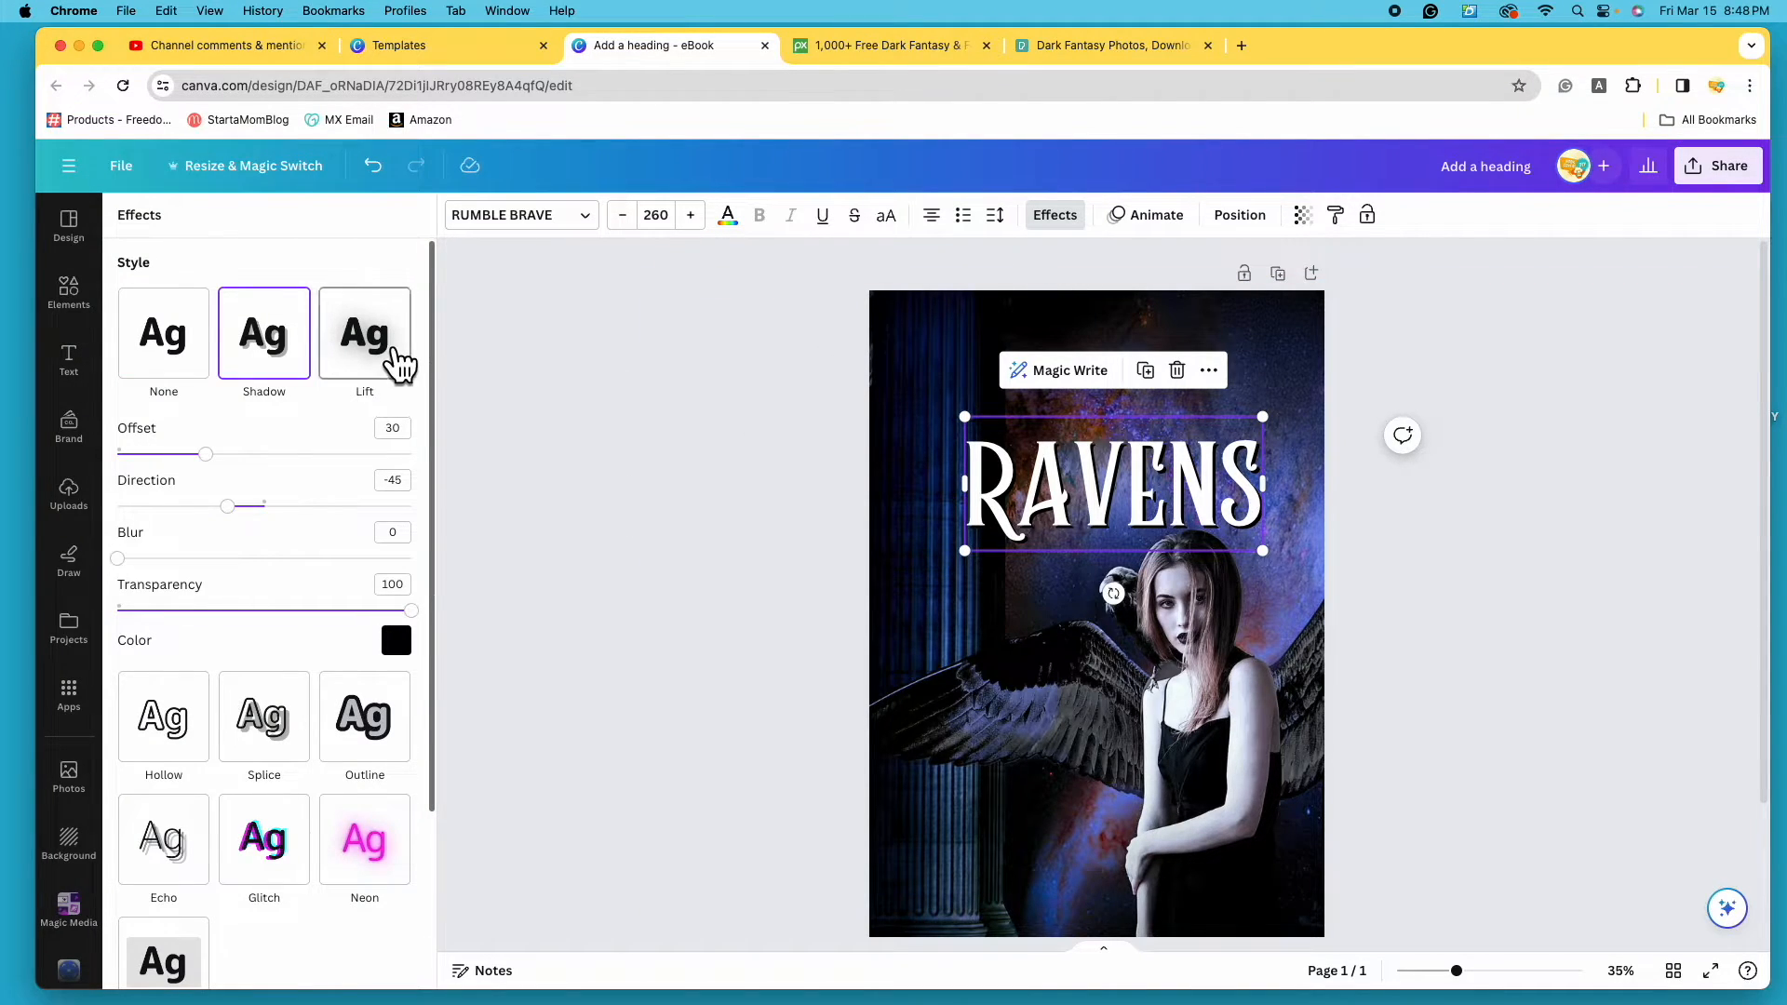
drag(1472, 977, 1500, 975)
scroll(1154, 679, down, 3)
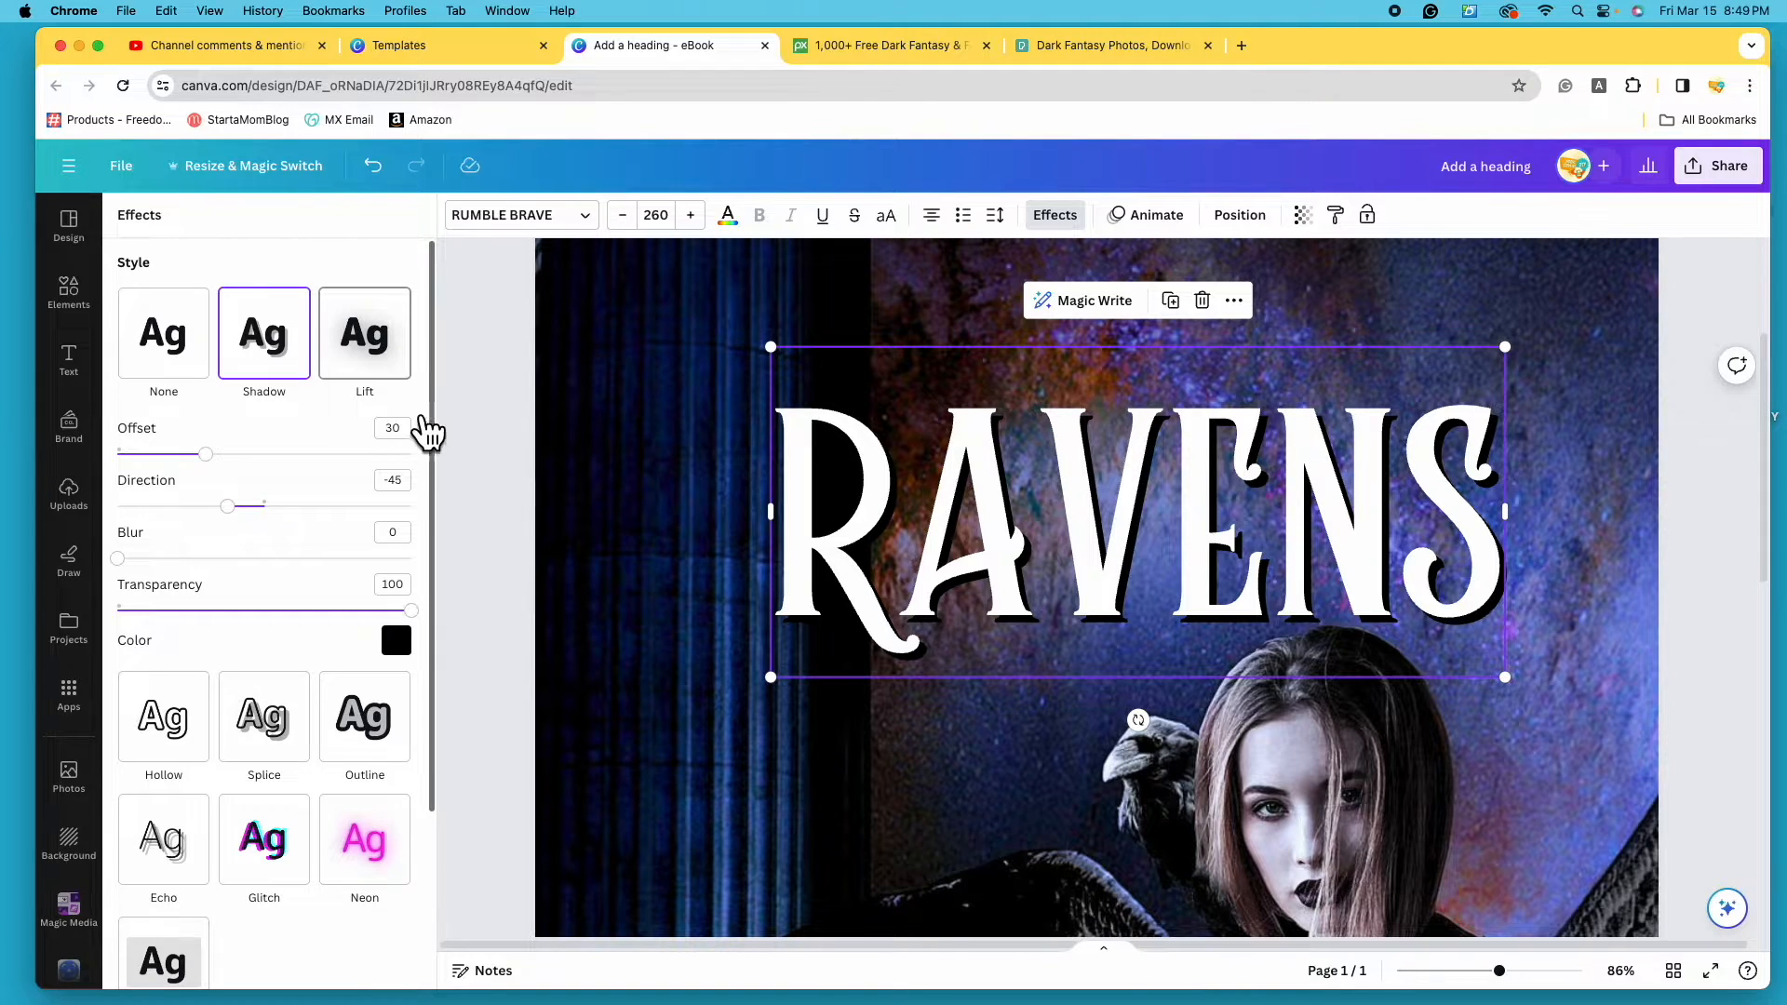
drag(1499, 971, 1515, 971)
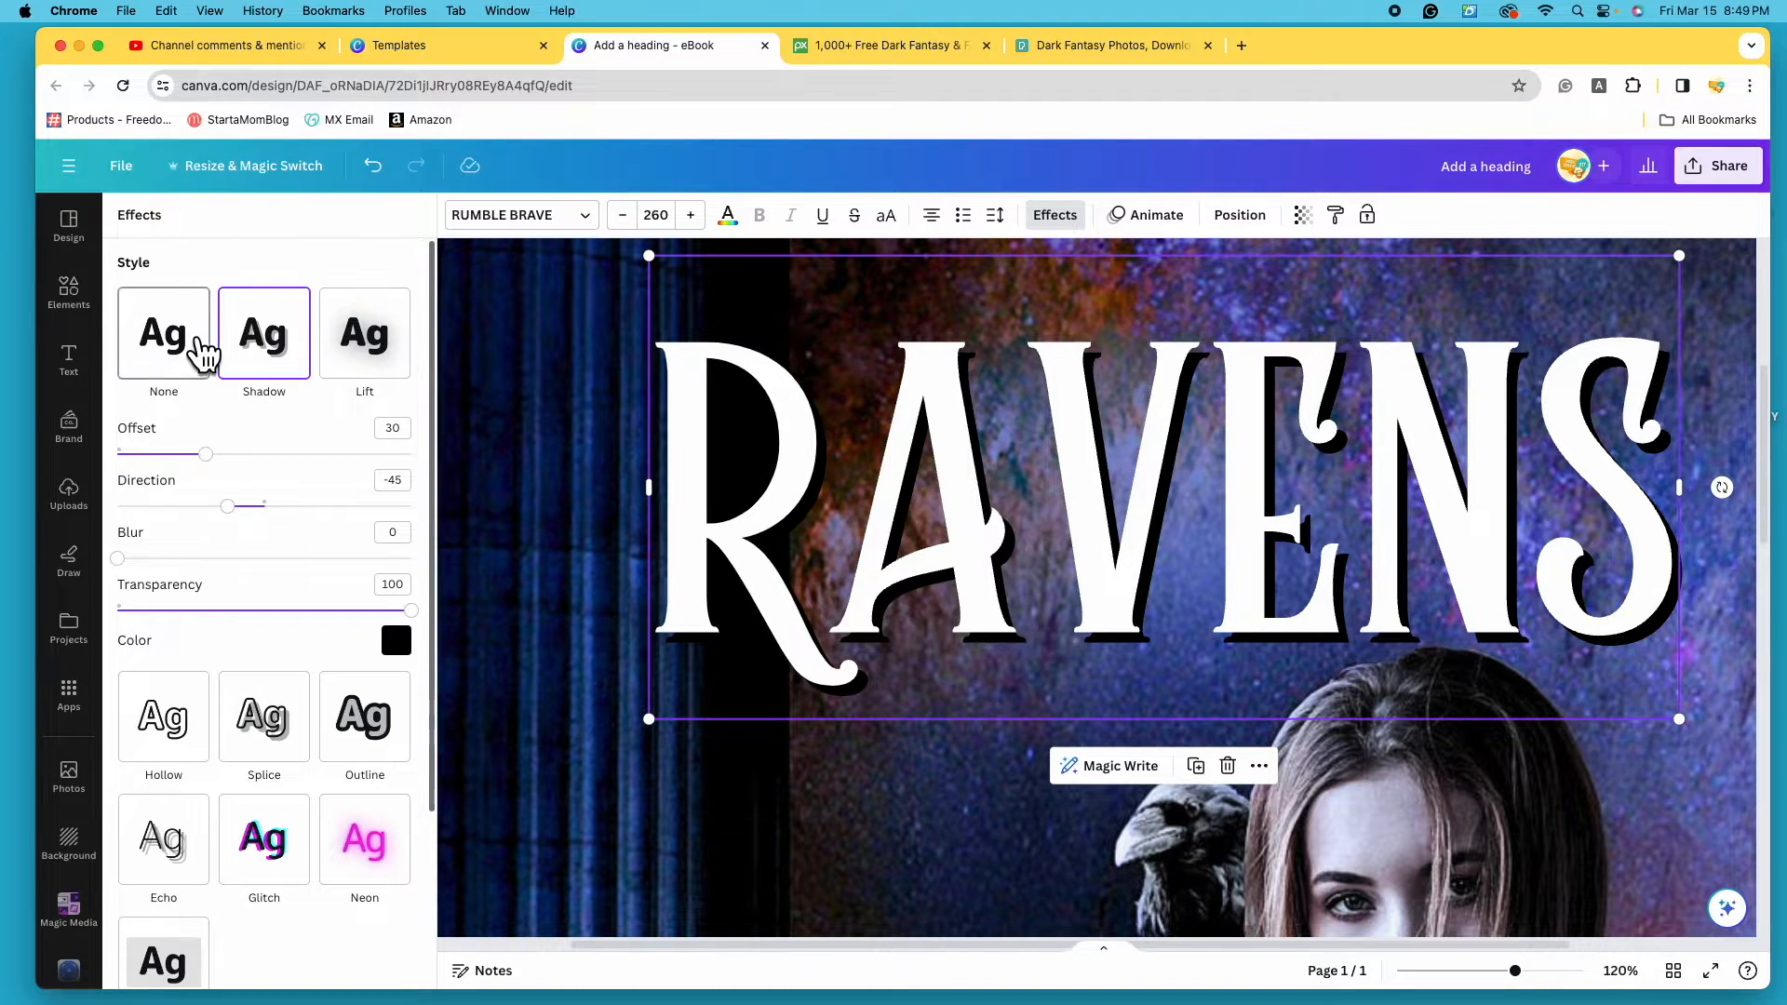
- Replace the drop shadow with a Lift effect at intensity 100, then recentre RAVENS on the cover
click(191, 353)
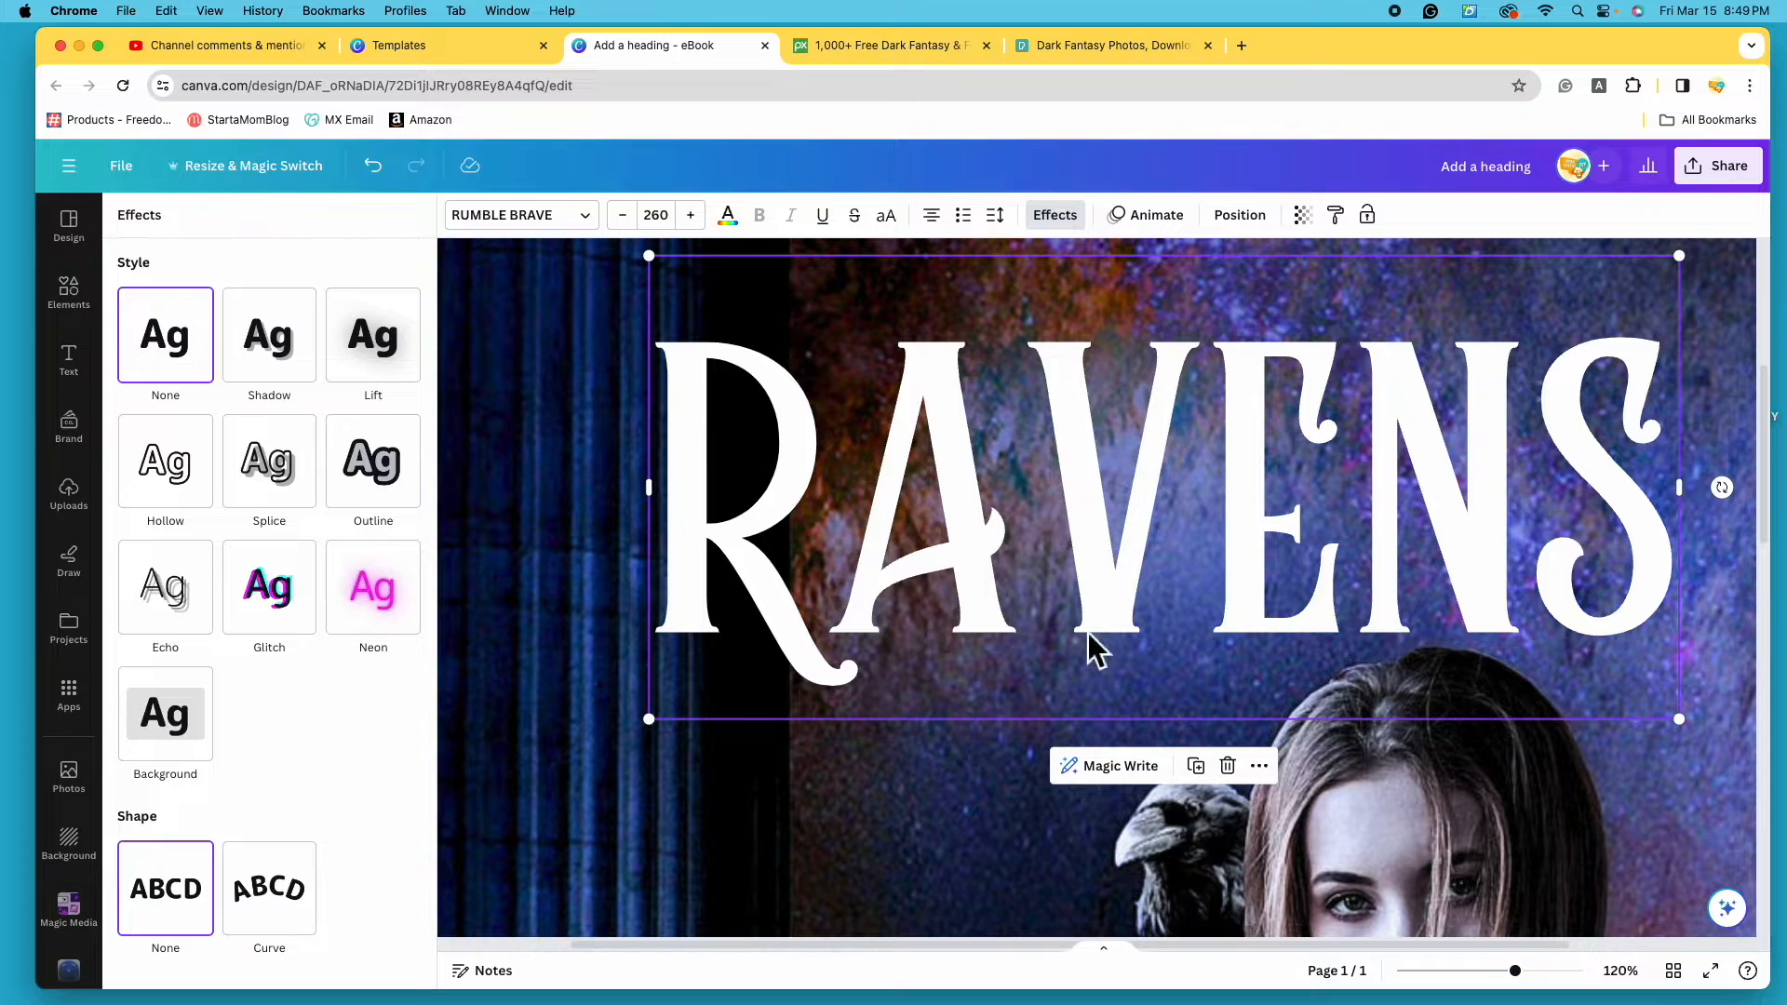
click(406, 382)
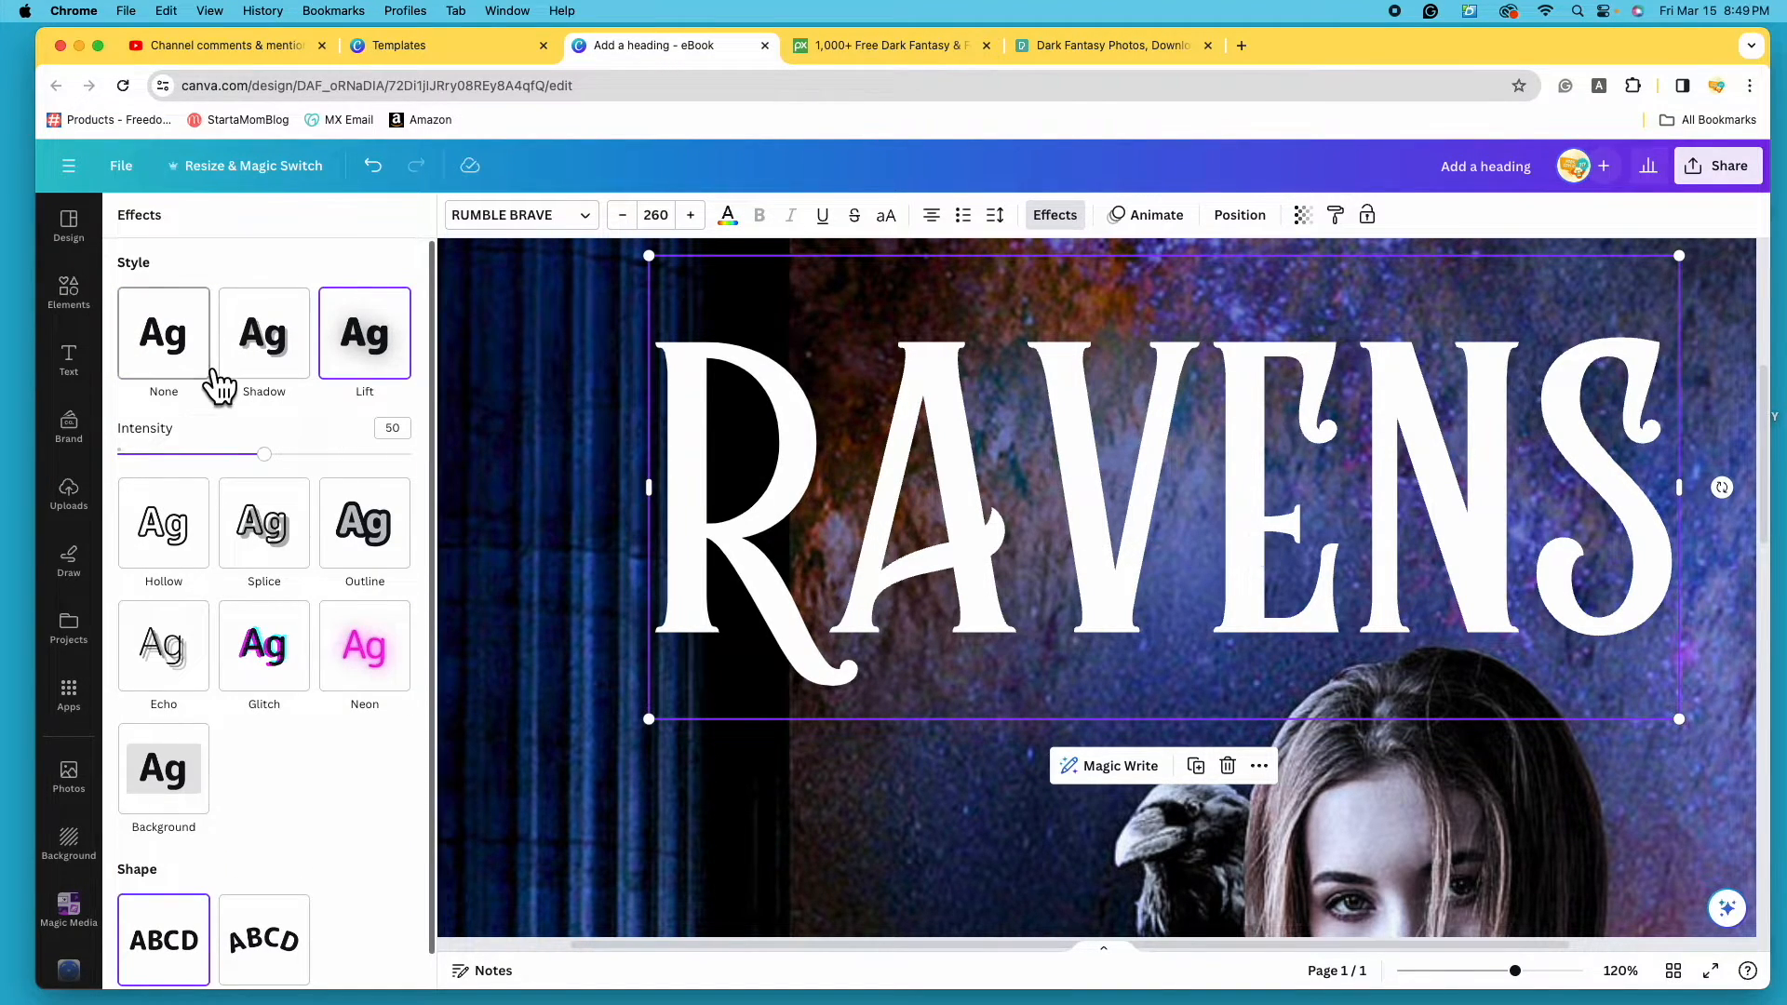
click(207, 377)
click(402, 377)
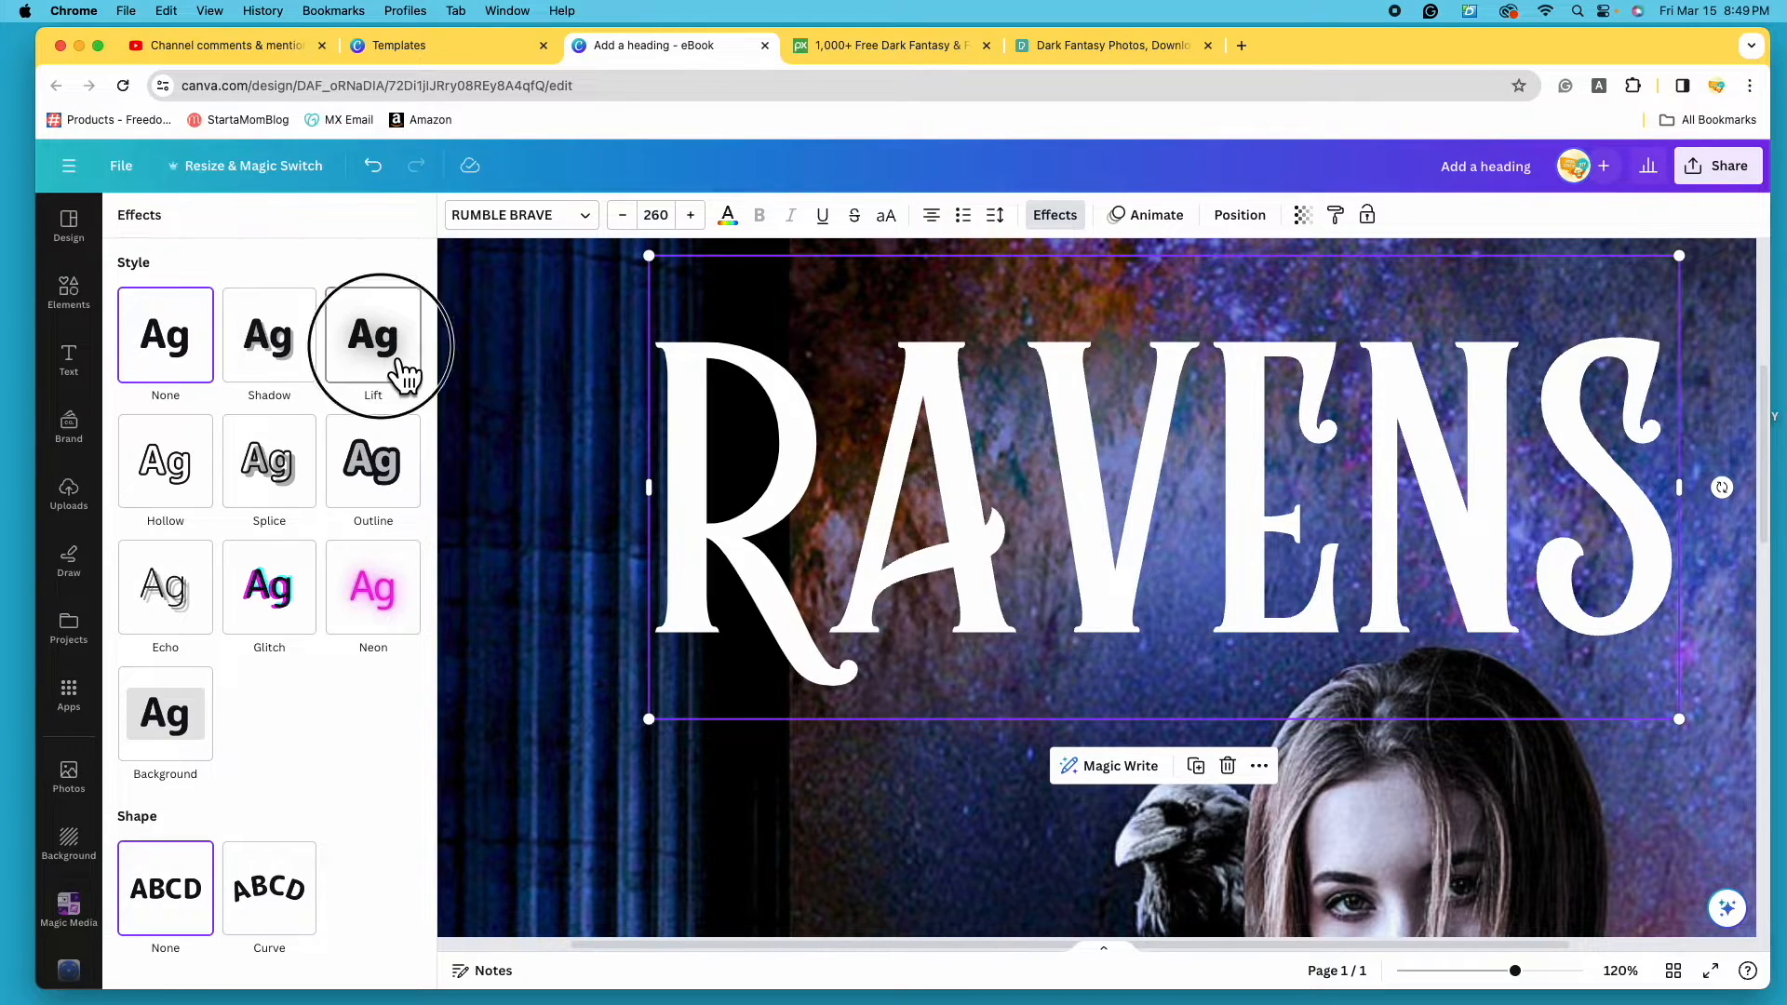
drag(266, 458, 462, 495)
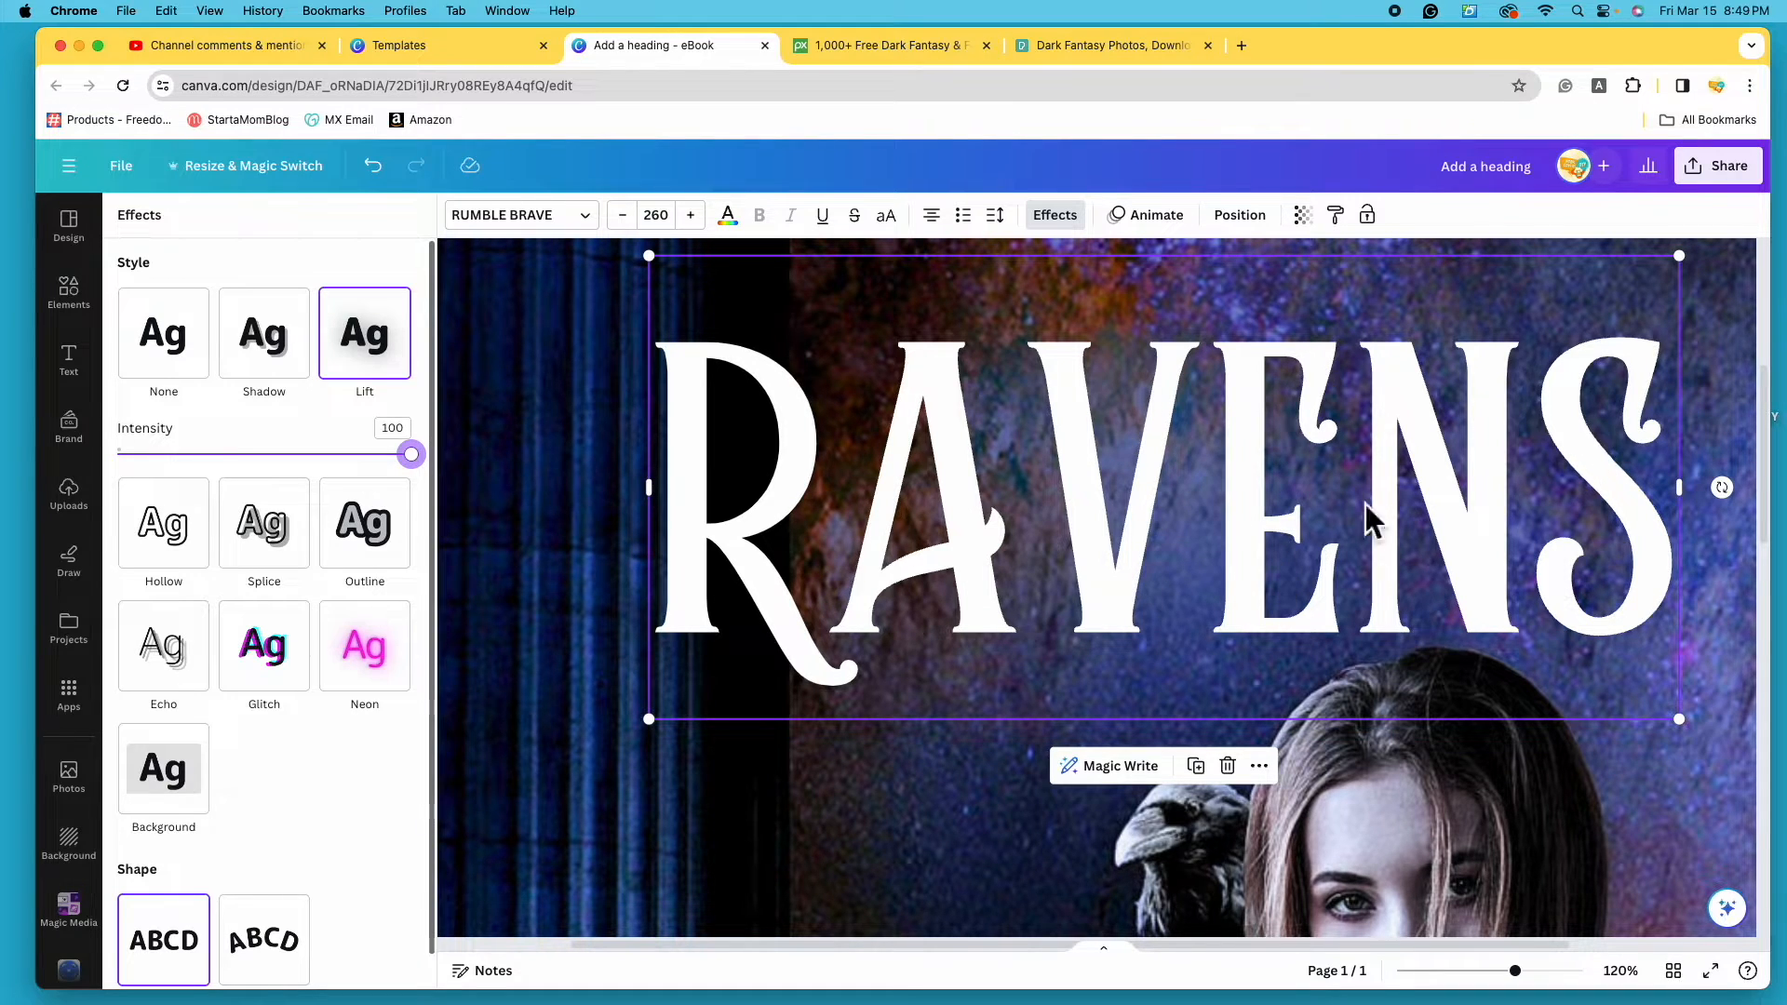
drag(1529, 985, 1465, 992)
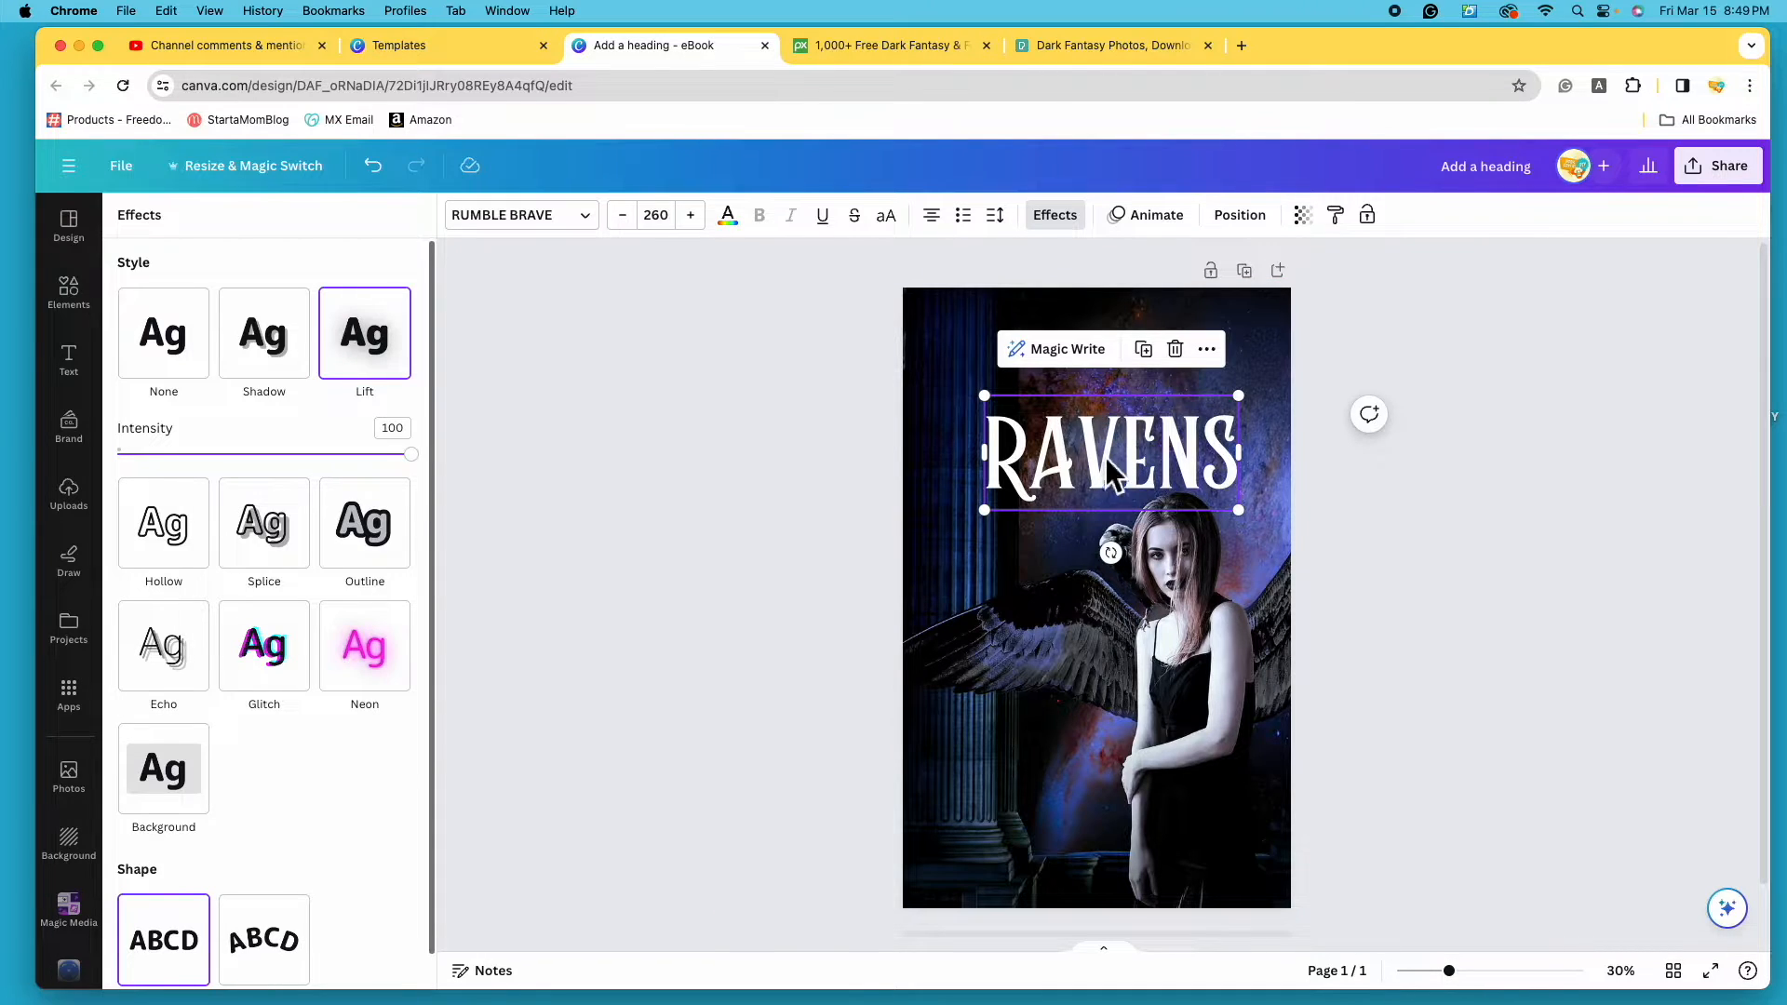
drag(1118, 456, 1108, 466)
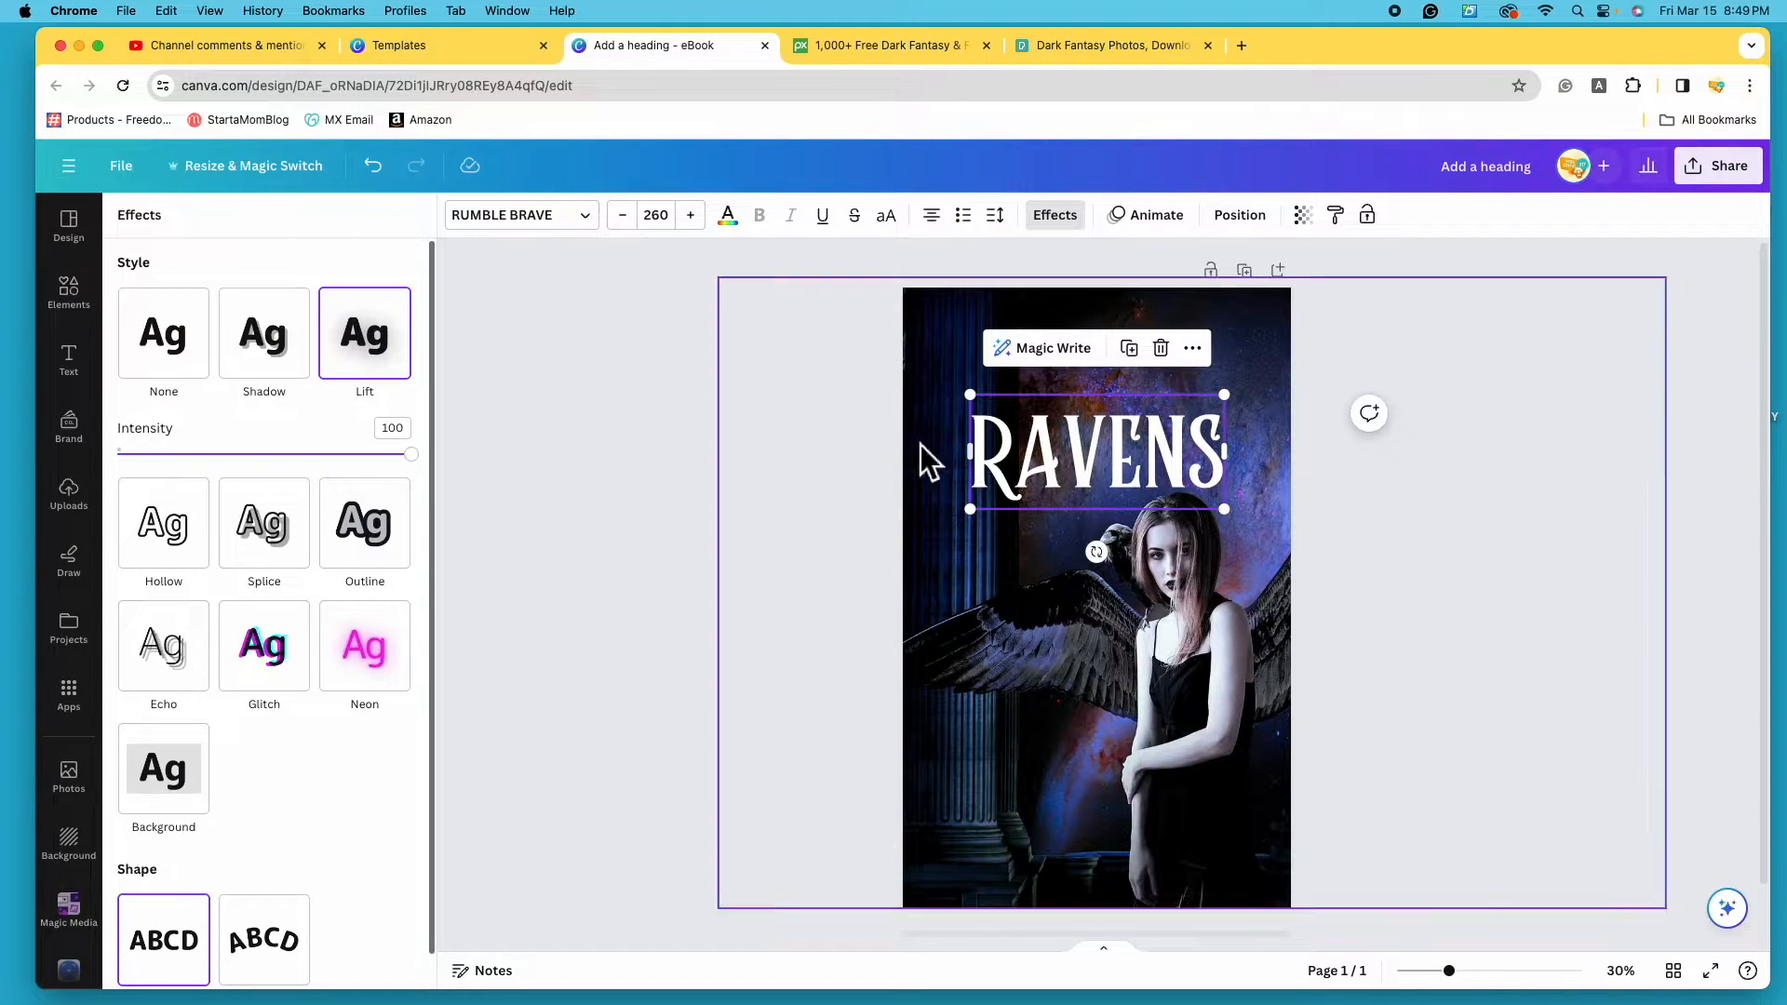
- Try yellow, violet, pink and sky blue on the RAVENS text, ending on pink
click(744, 226)
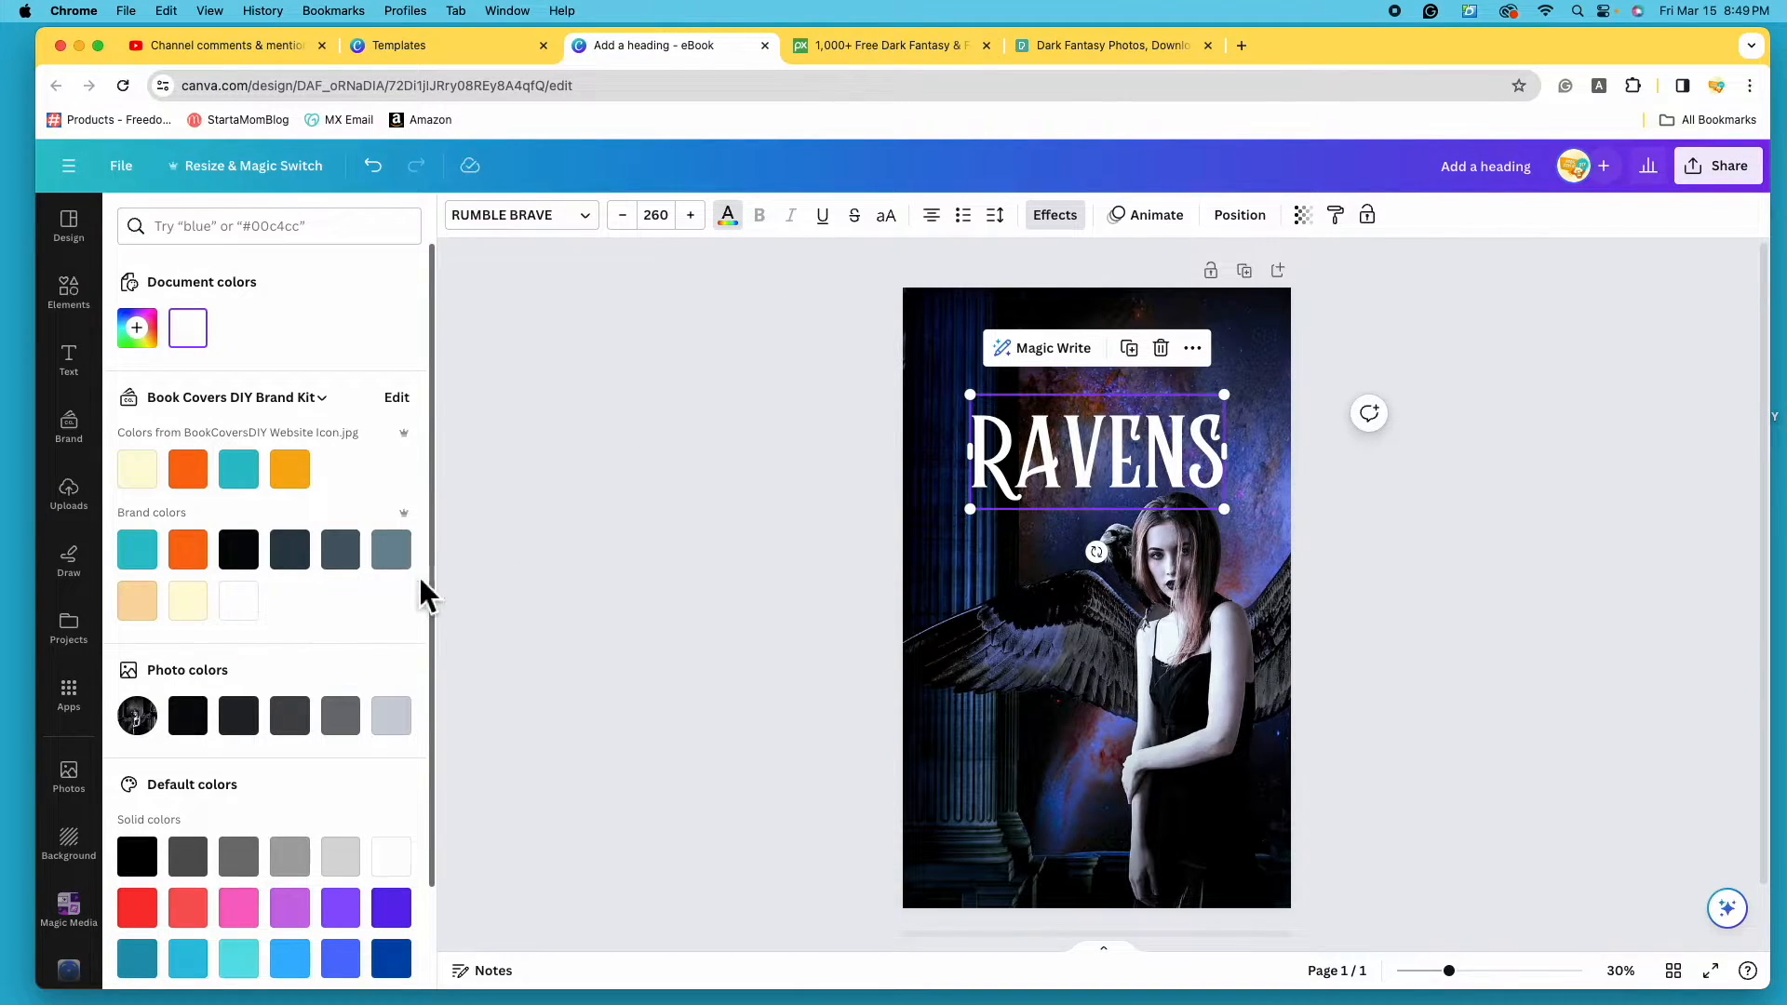
scroll(421, 573, down, 3)
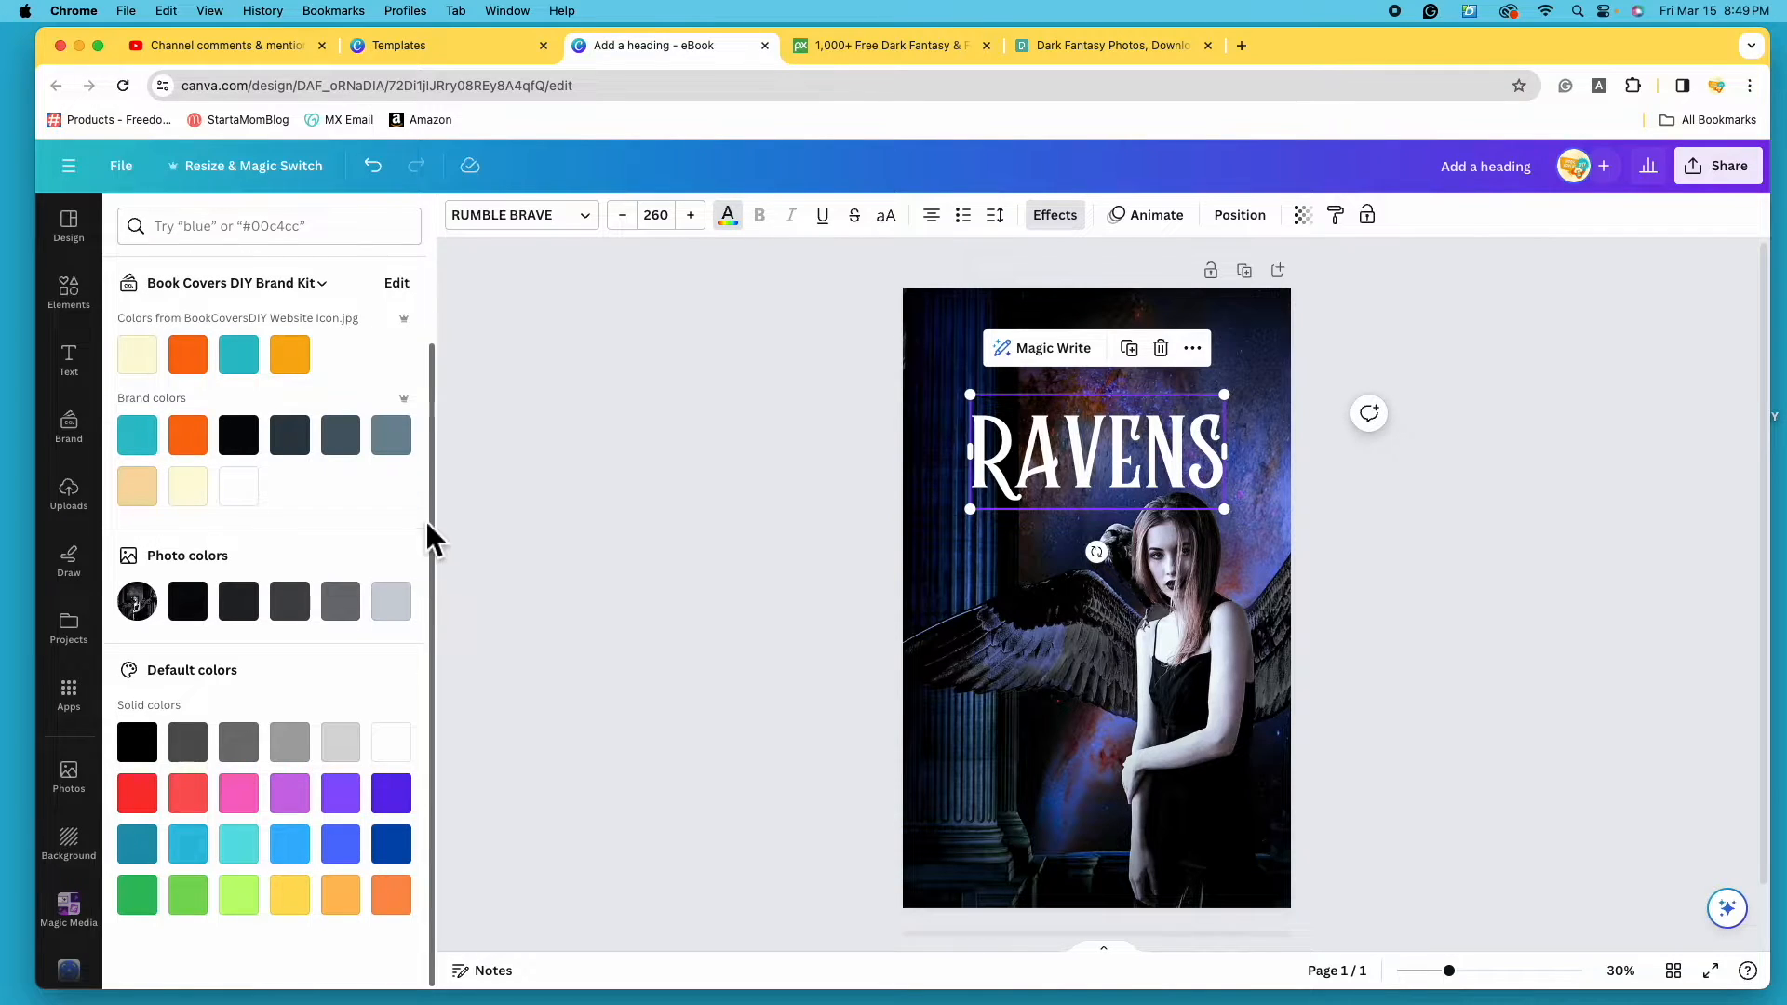
scroll(426, 382, up, 1)
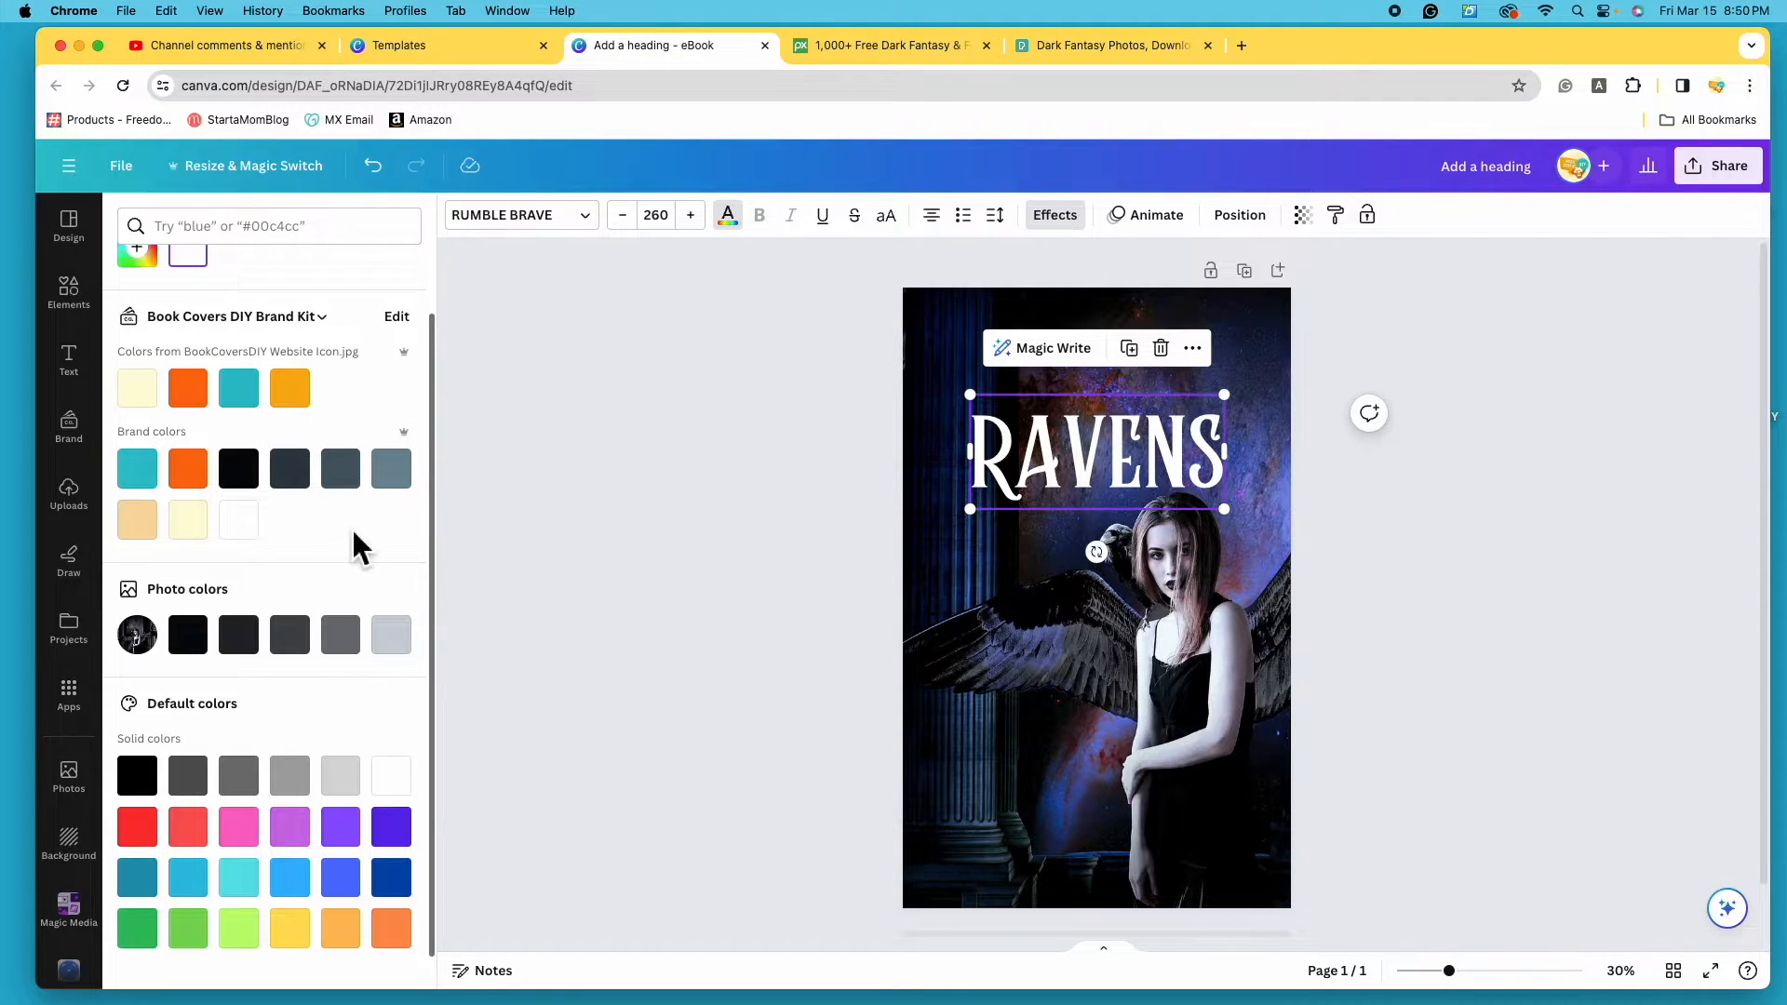
scroll(353, 539, down, 1)
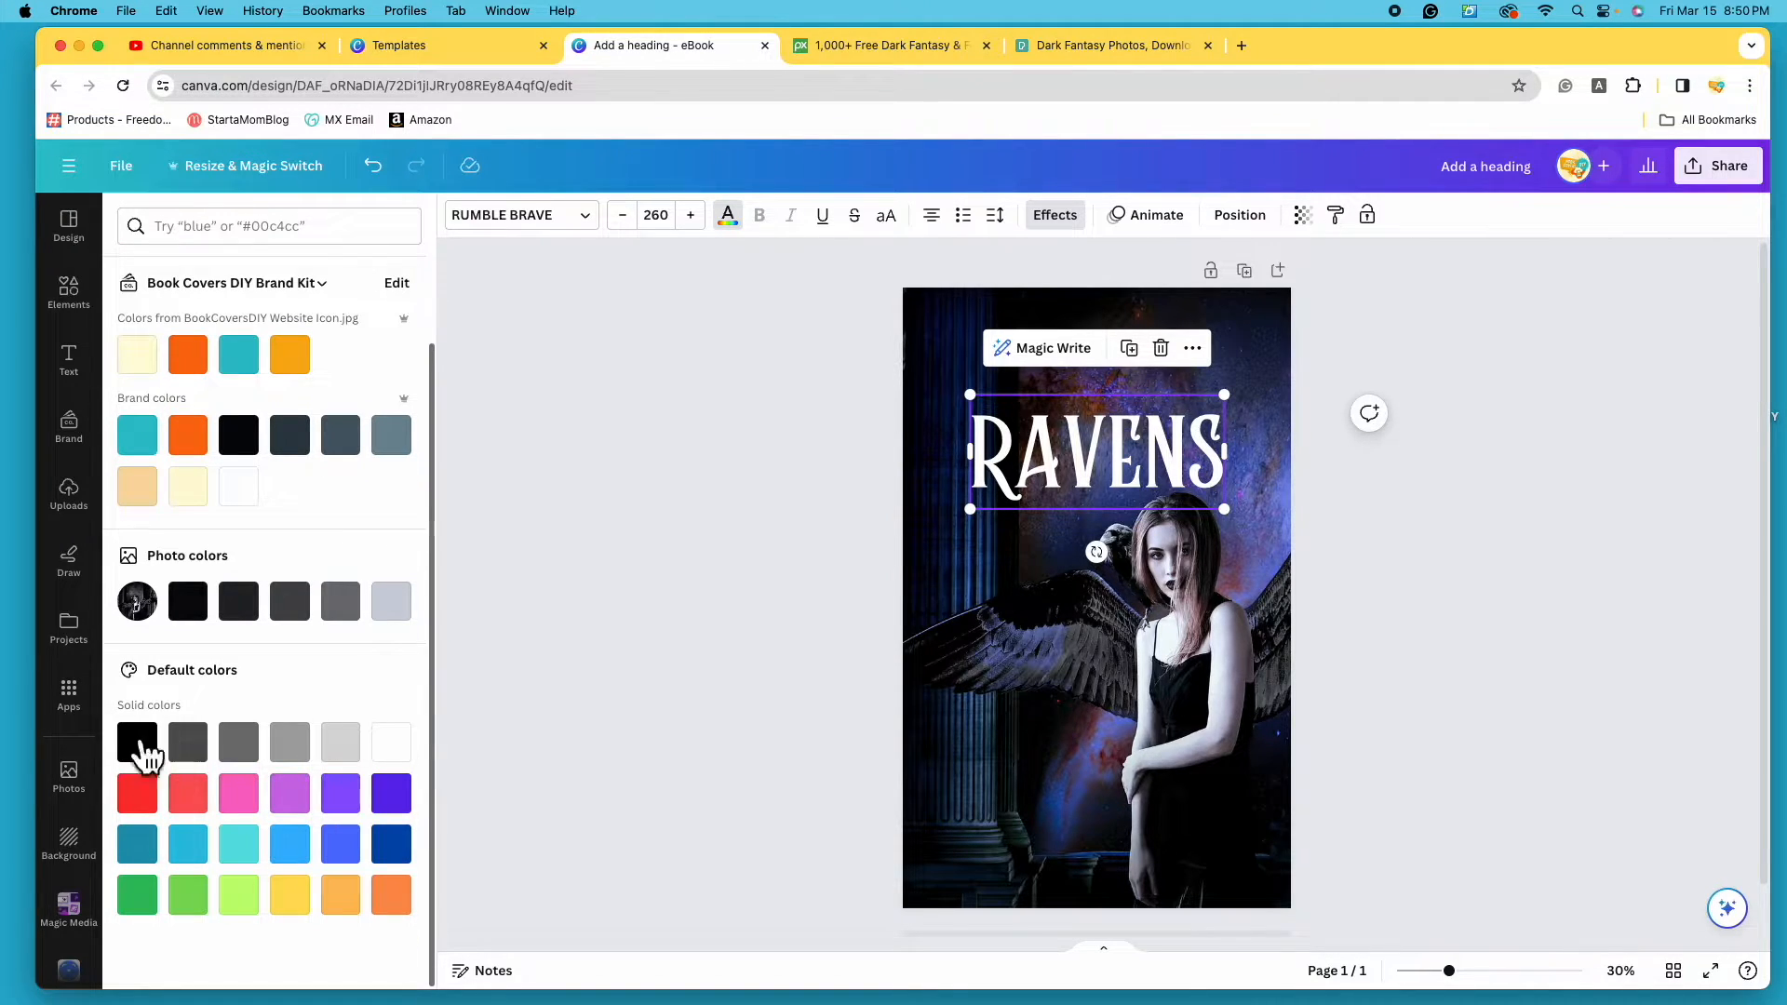
click(296, 901)
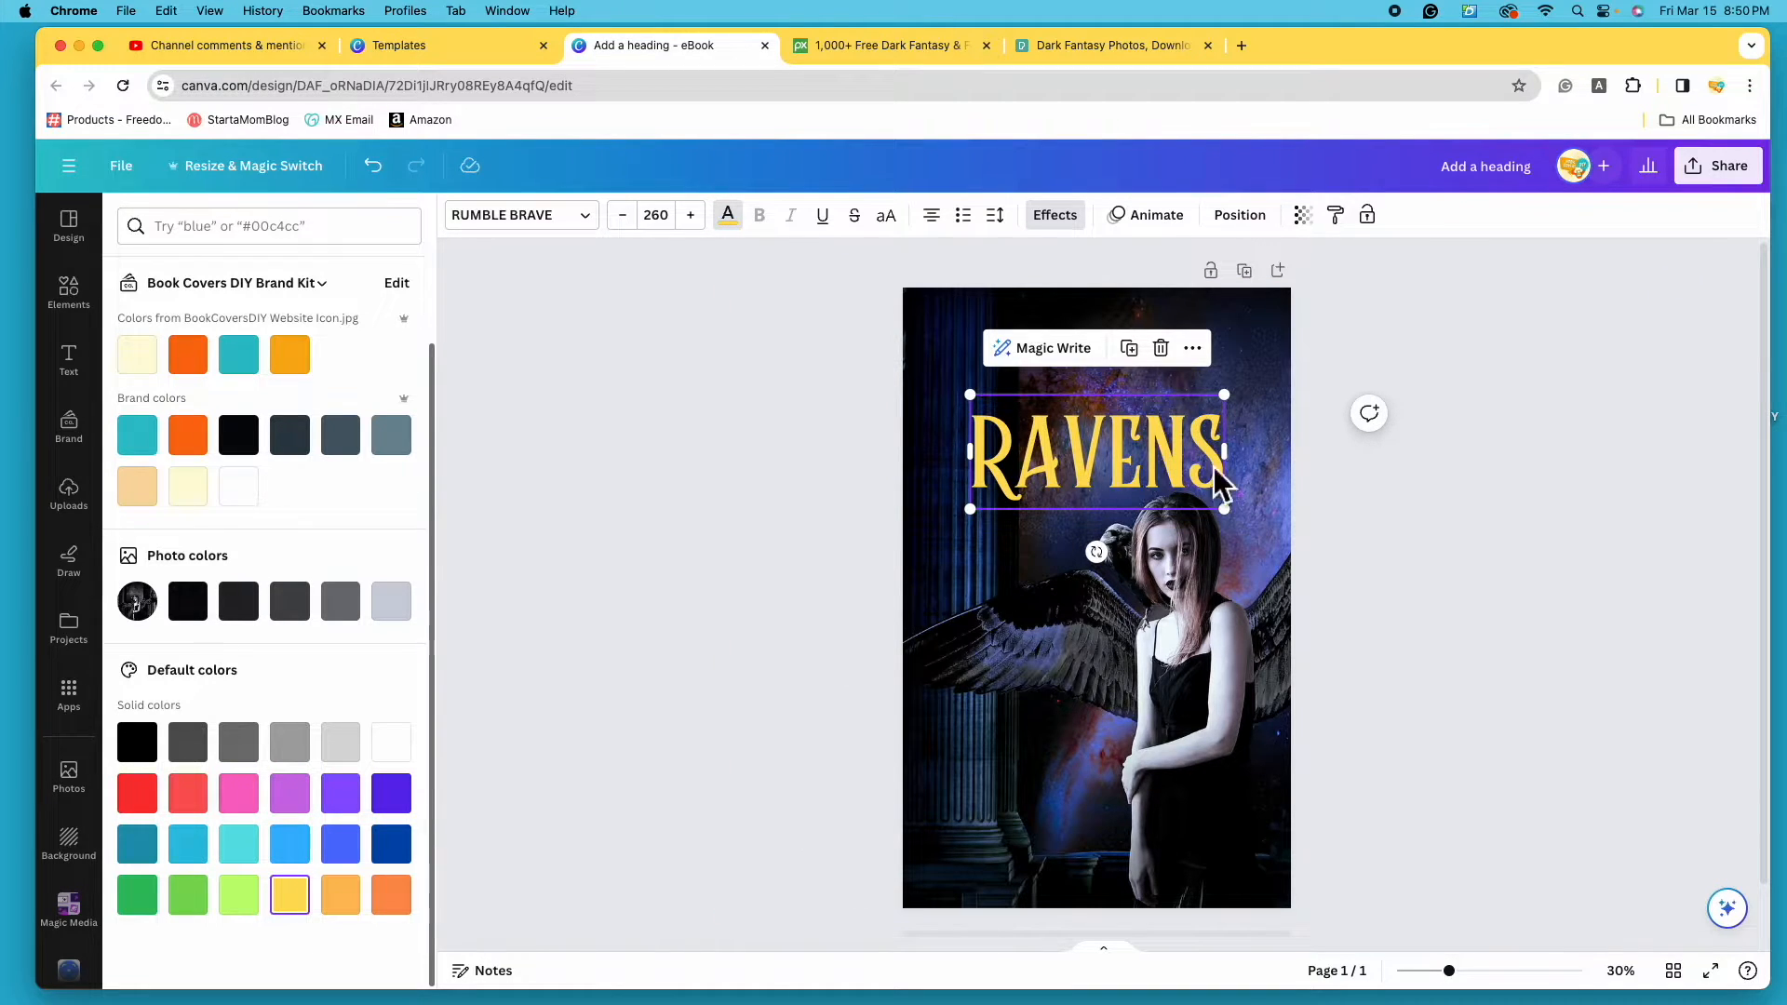
click(409, 819)
click(240, 799)
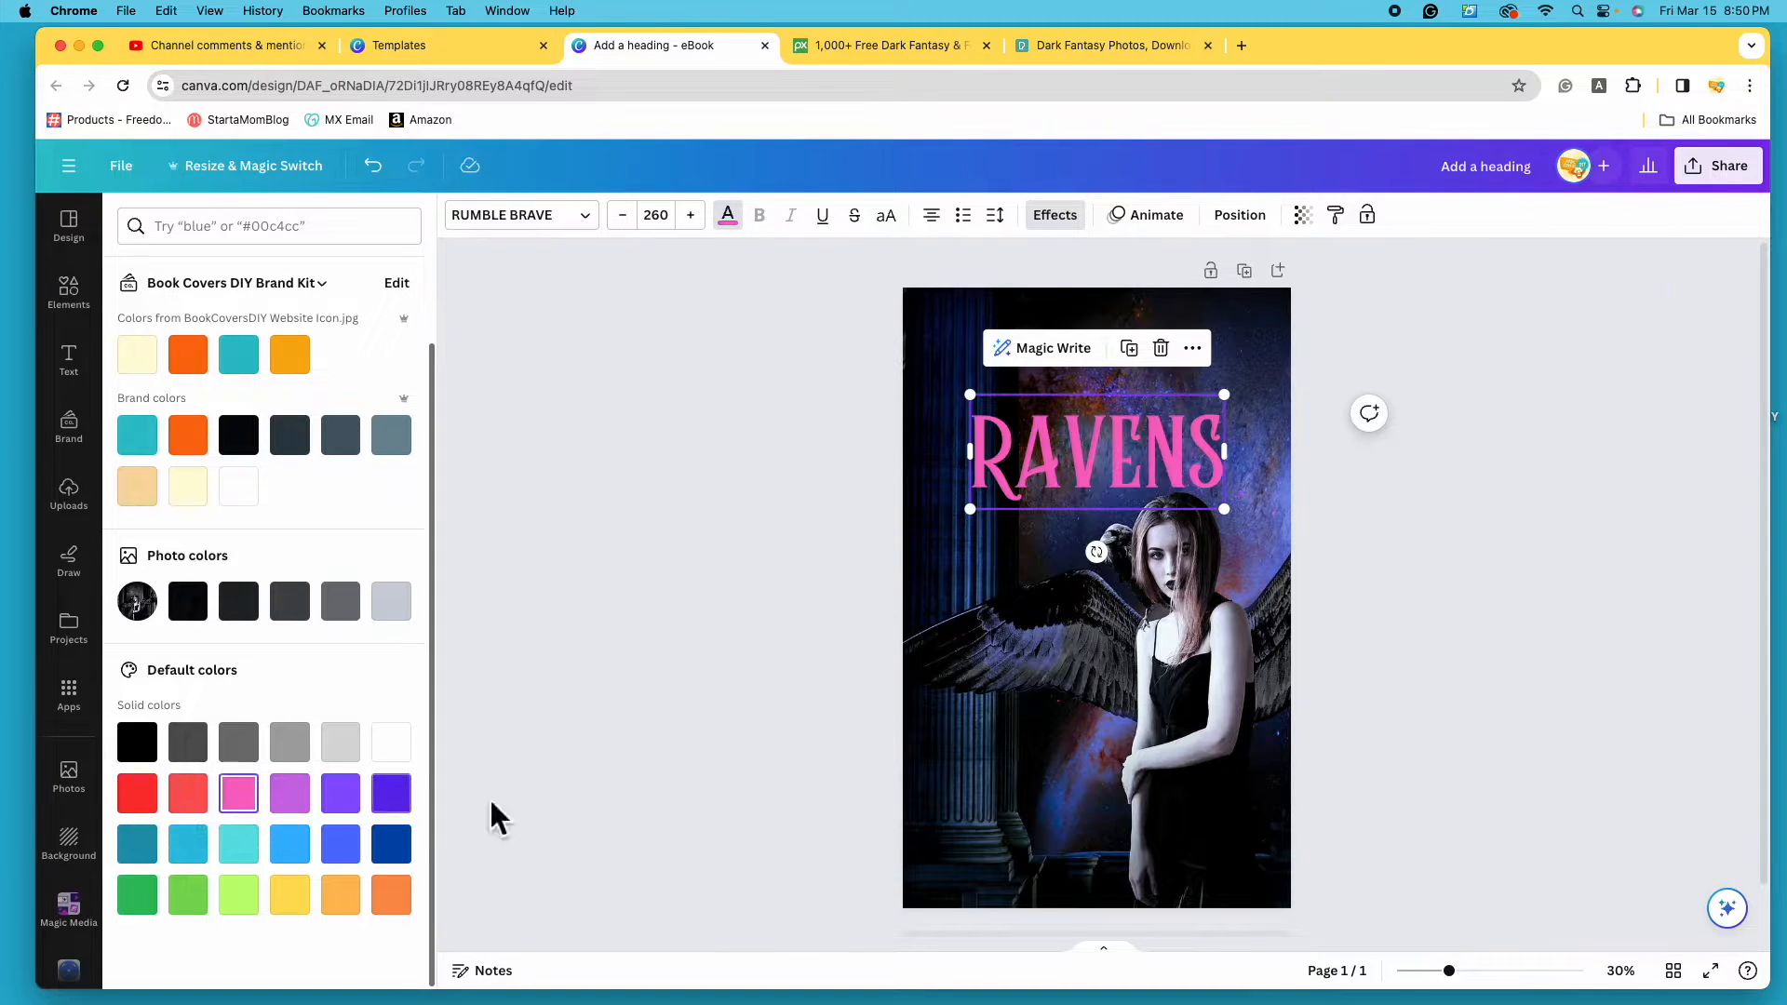
click(188, 844)
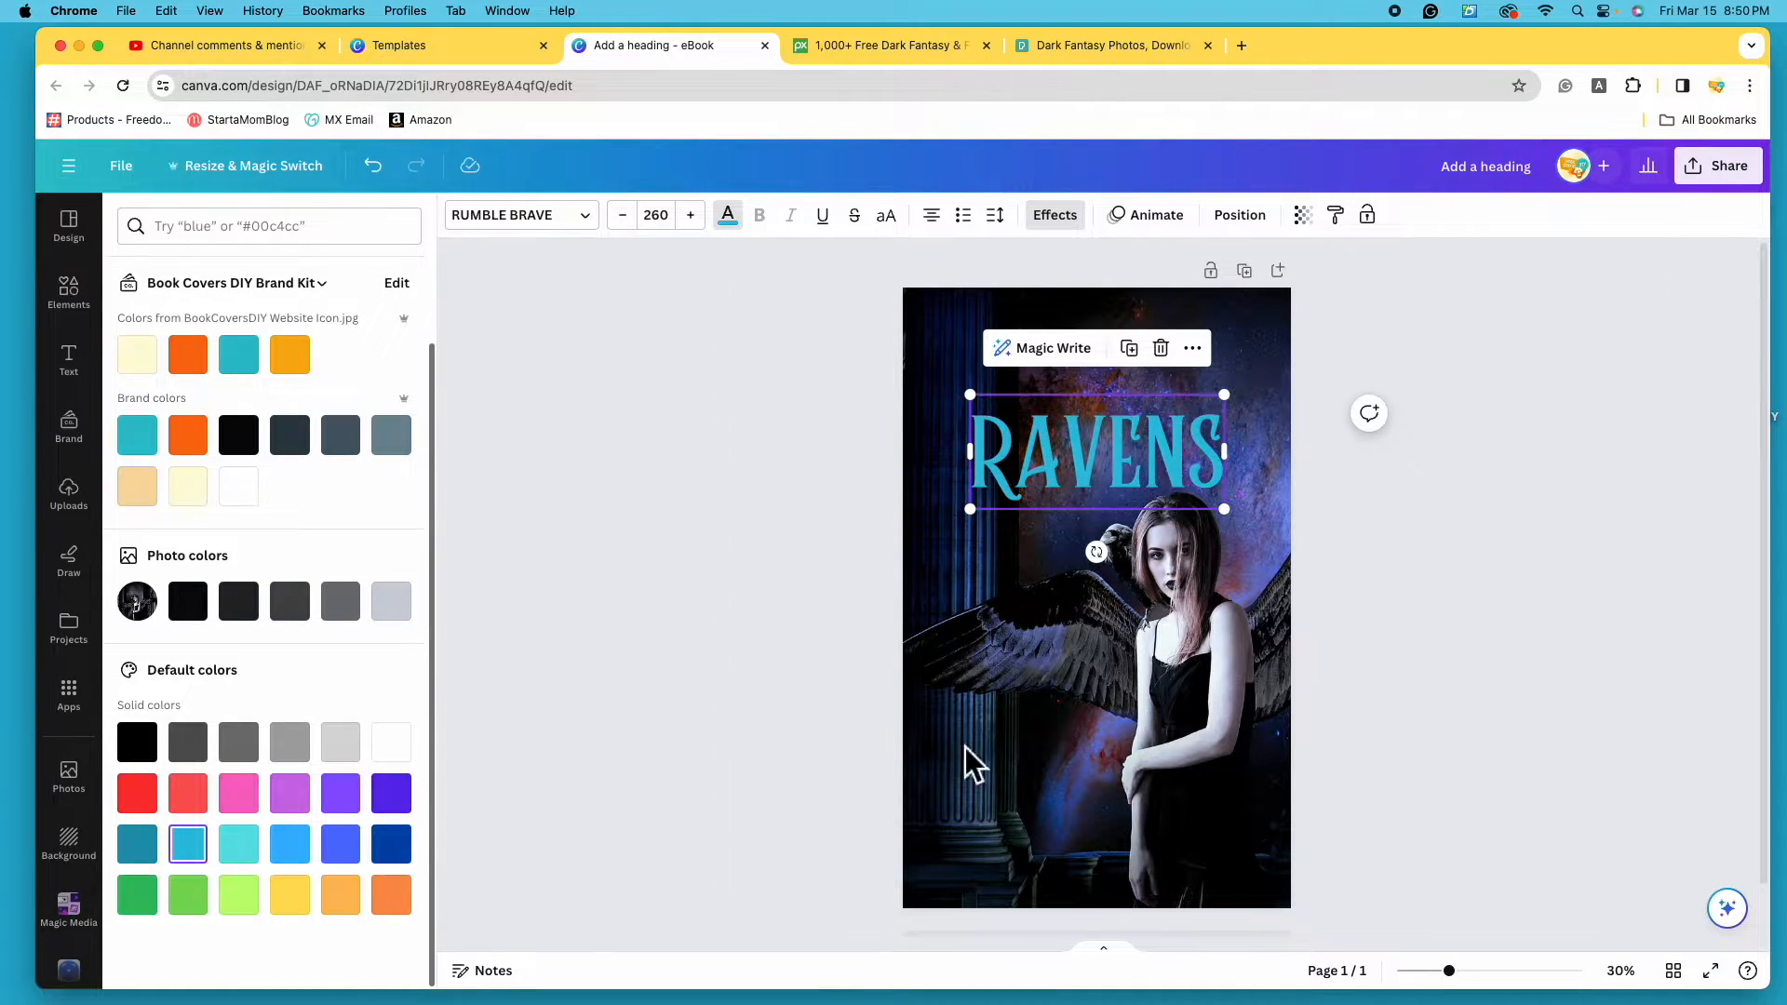
click(239, 794)
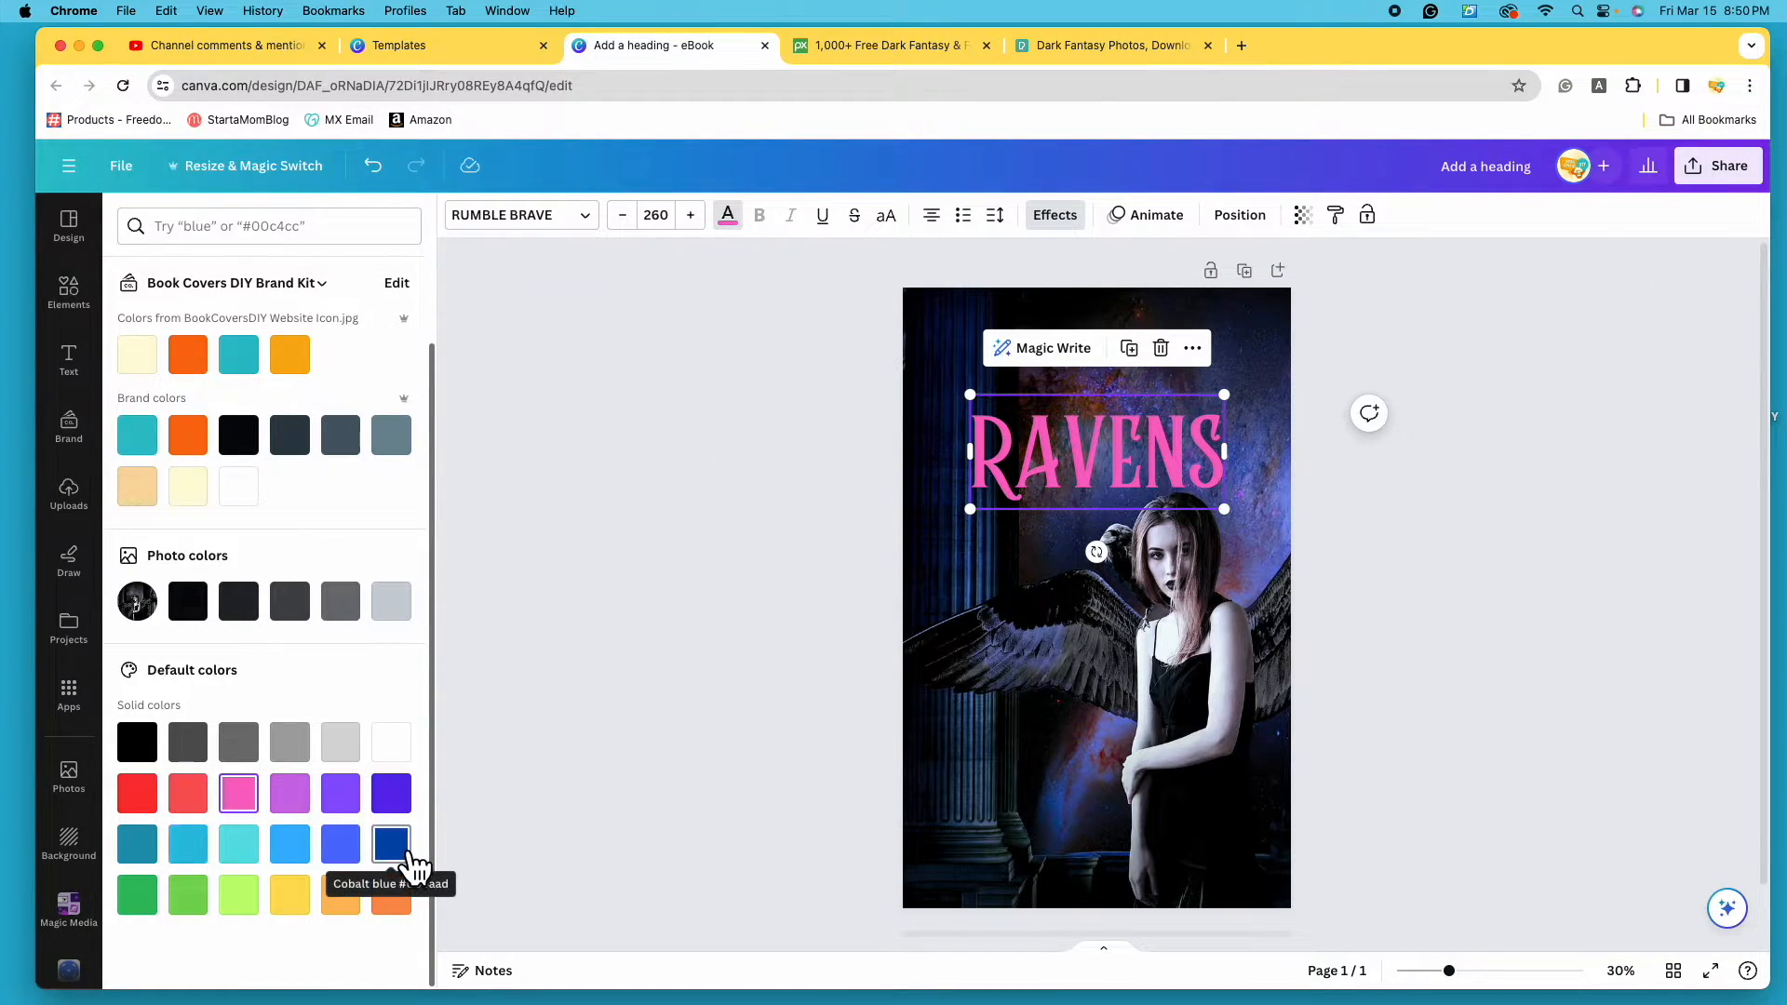
- Recolour RAVENS with the light grey from the photo's colours
scroll(414, 870, up, 1)
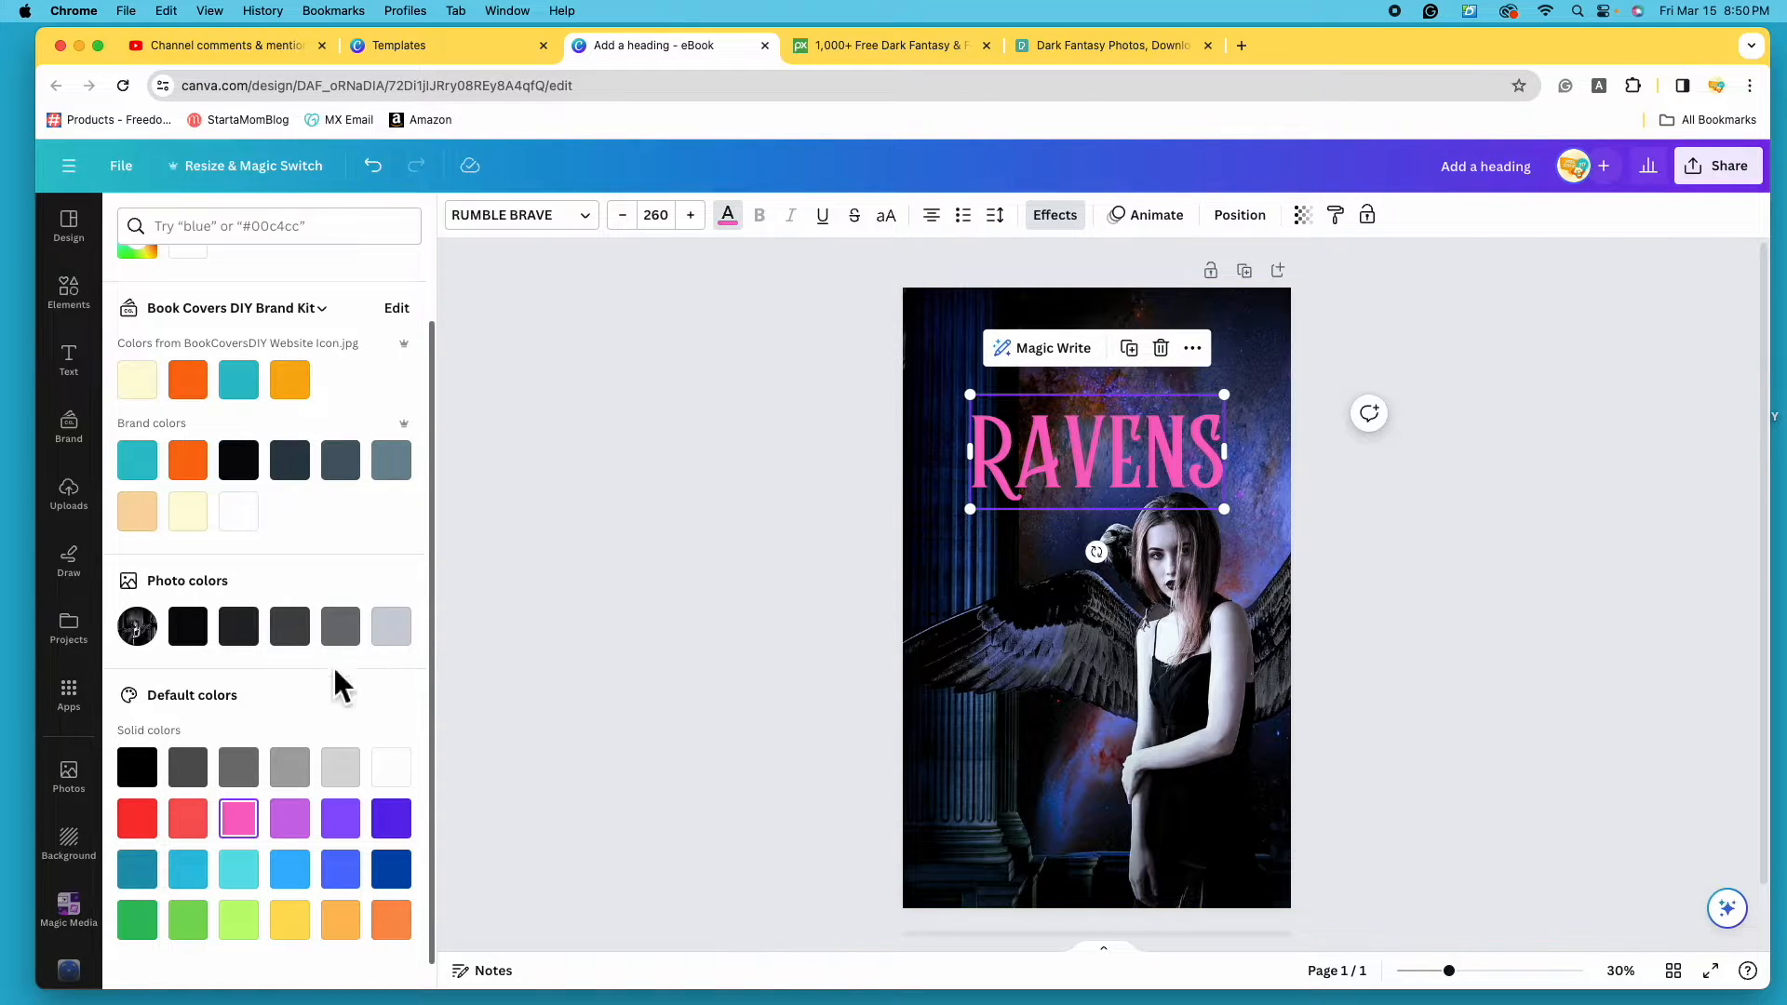
click(340, 626)
click(407, 641)
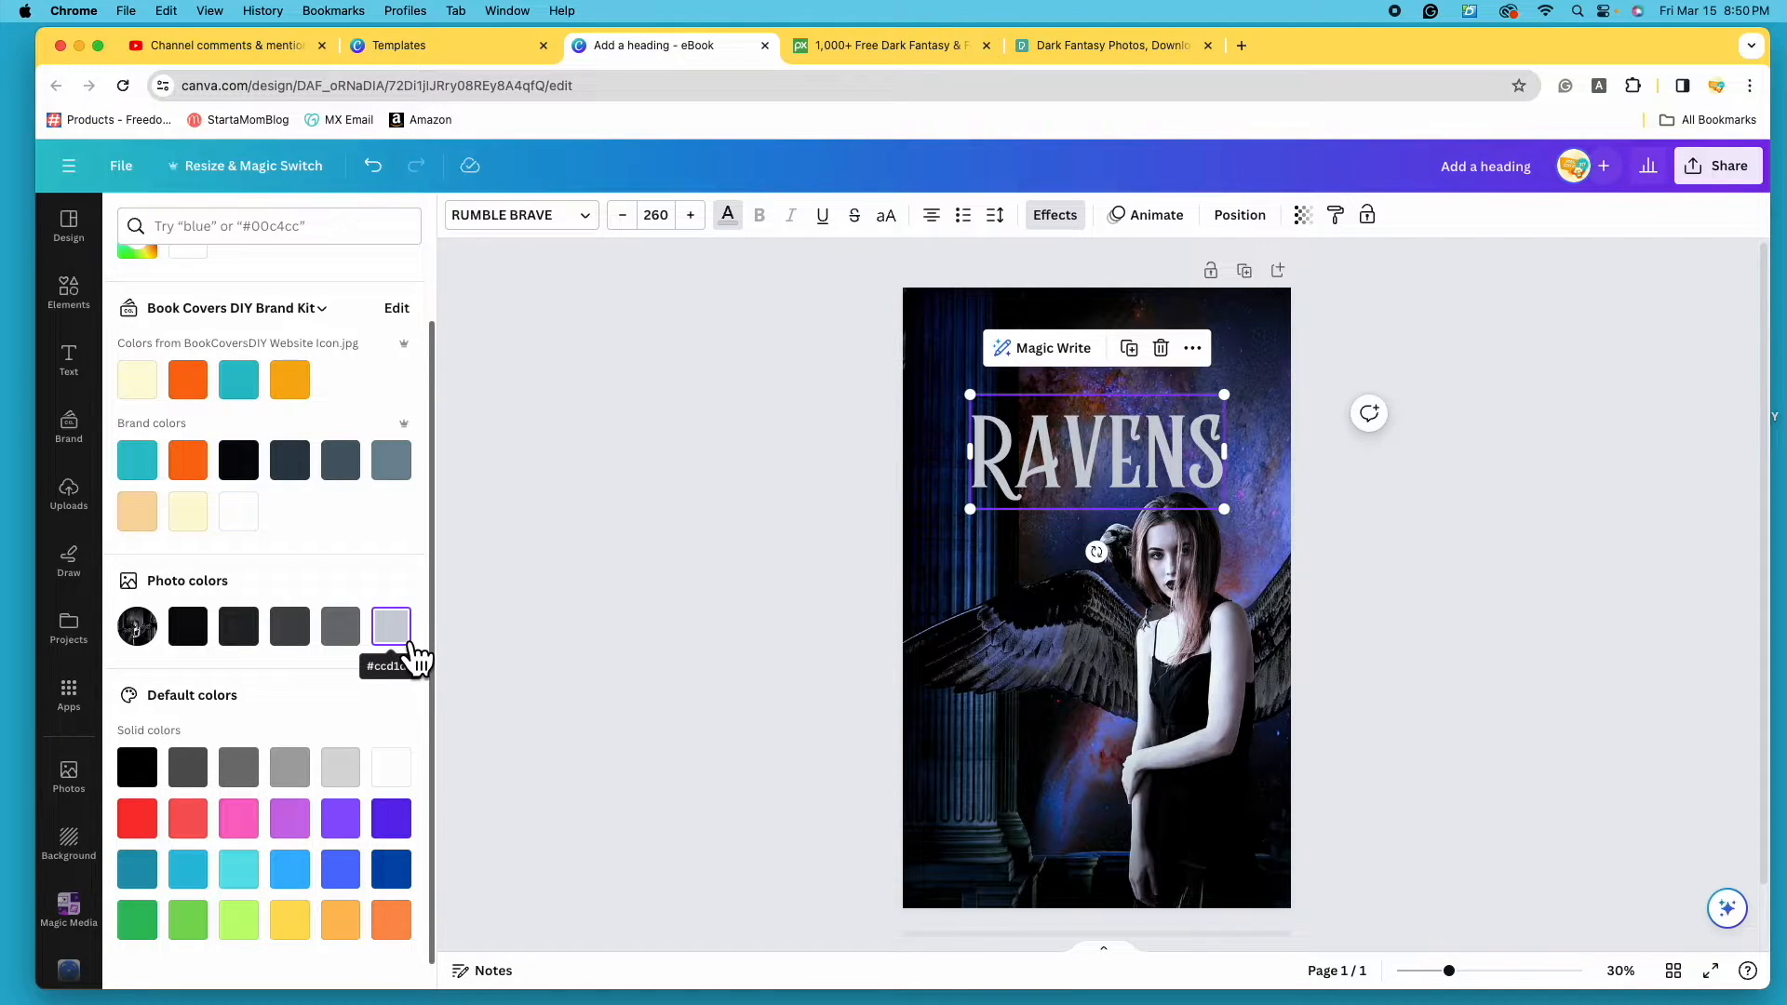
scroll(415, 658, up, 1)
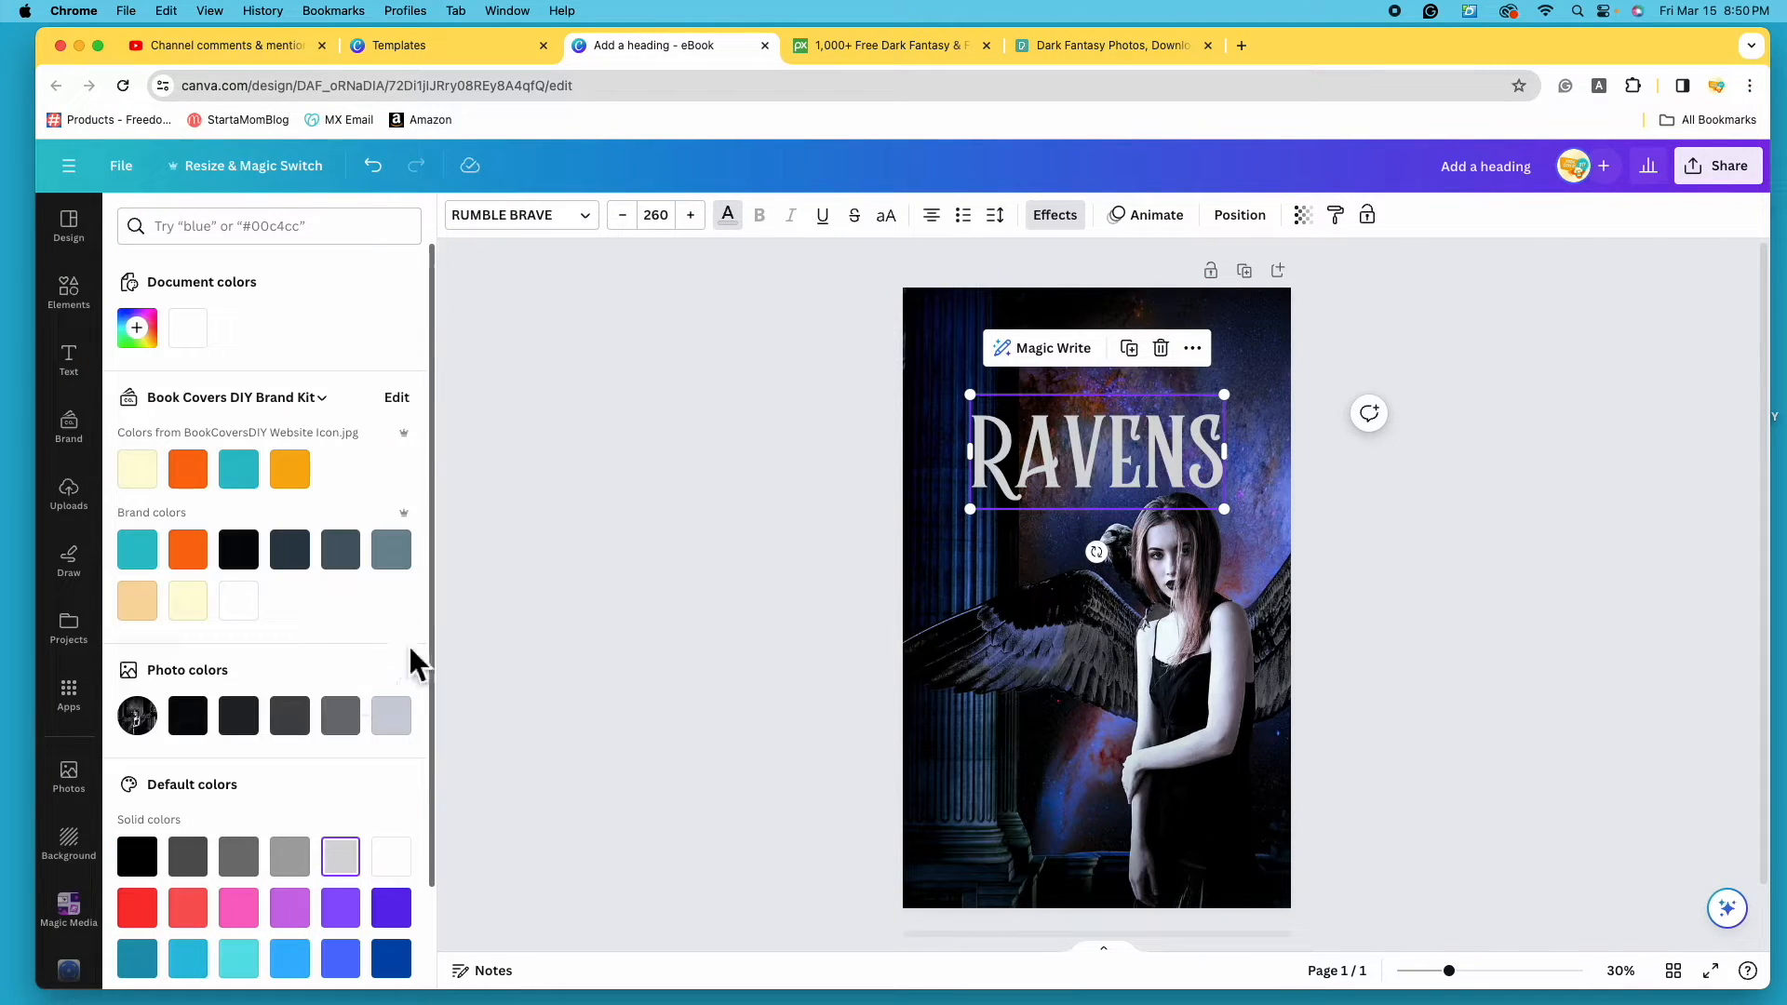
- Mix a custom pale lavender colour for the RAVENS text
click(158, 344)
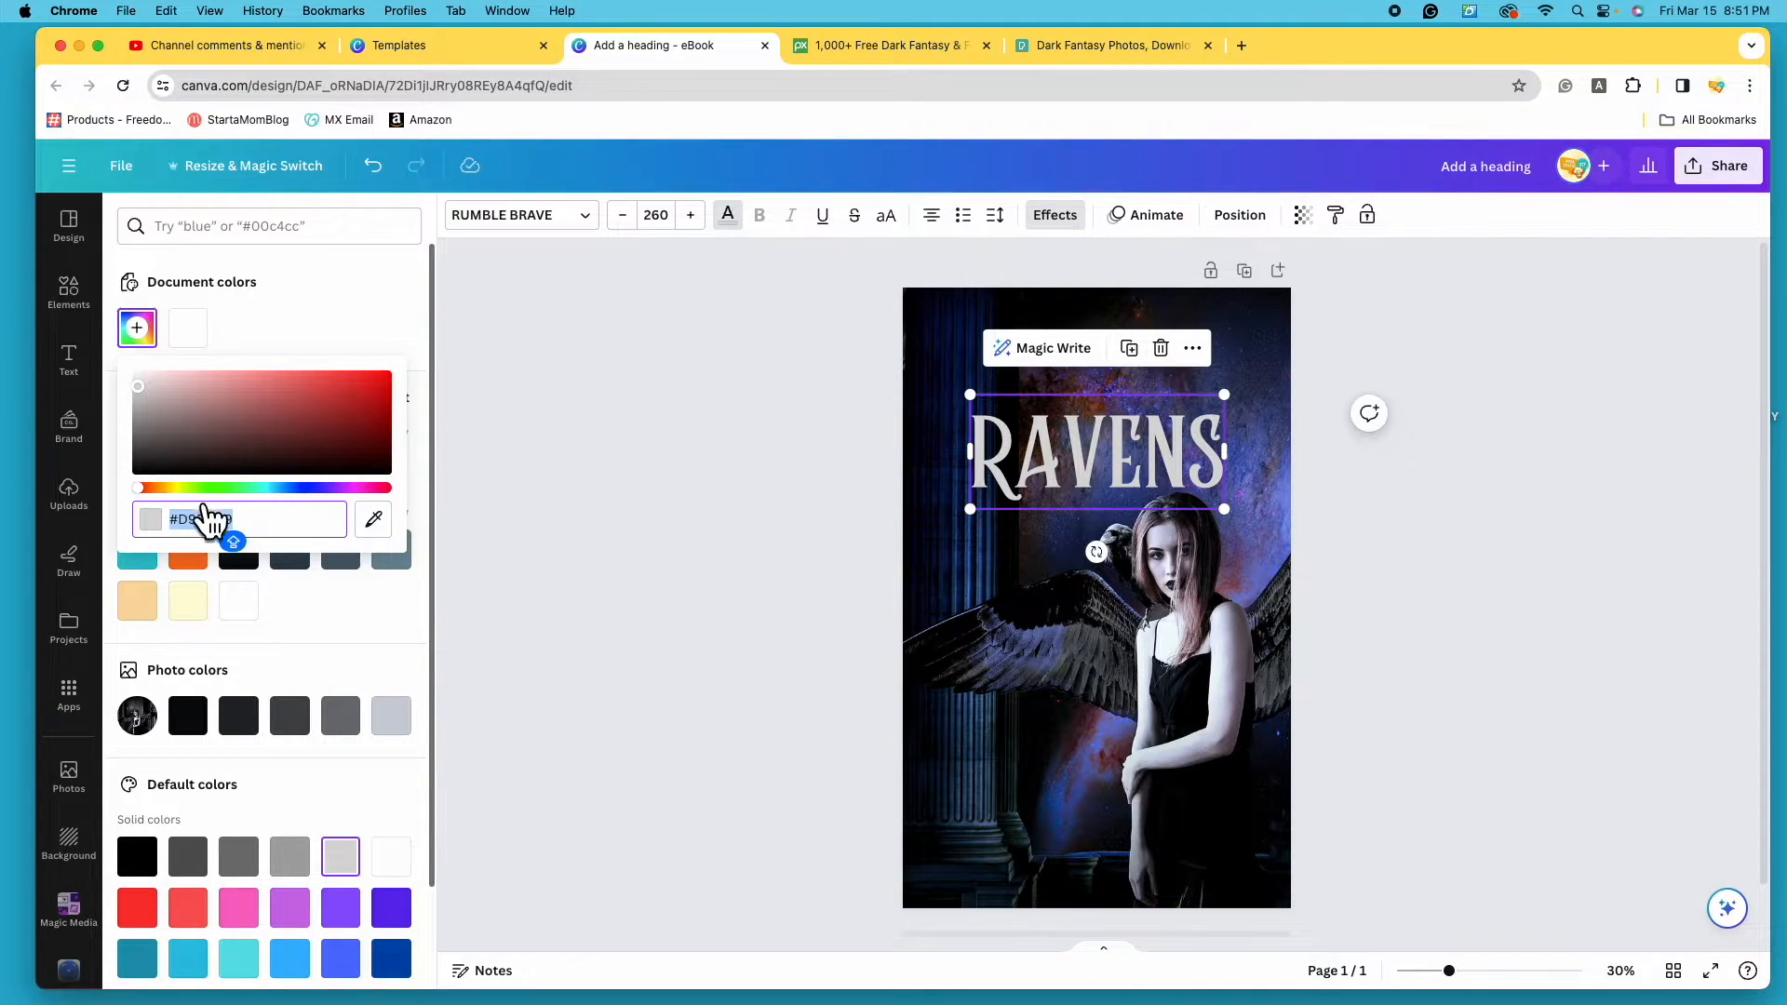
drag(177, 487, 323, 488)
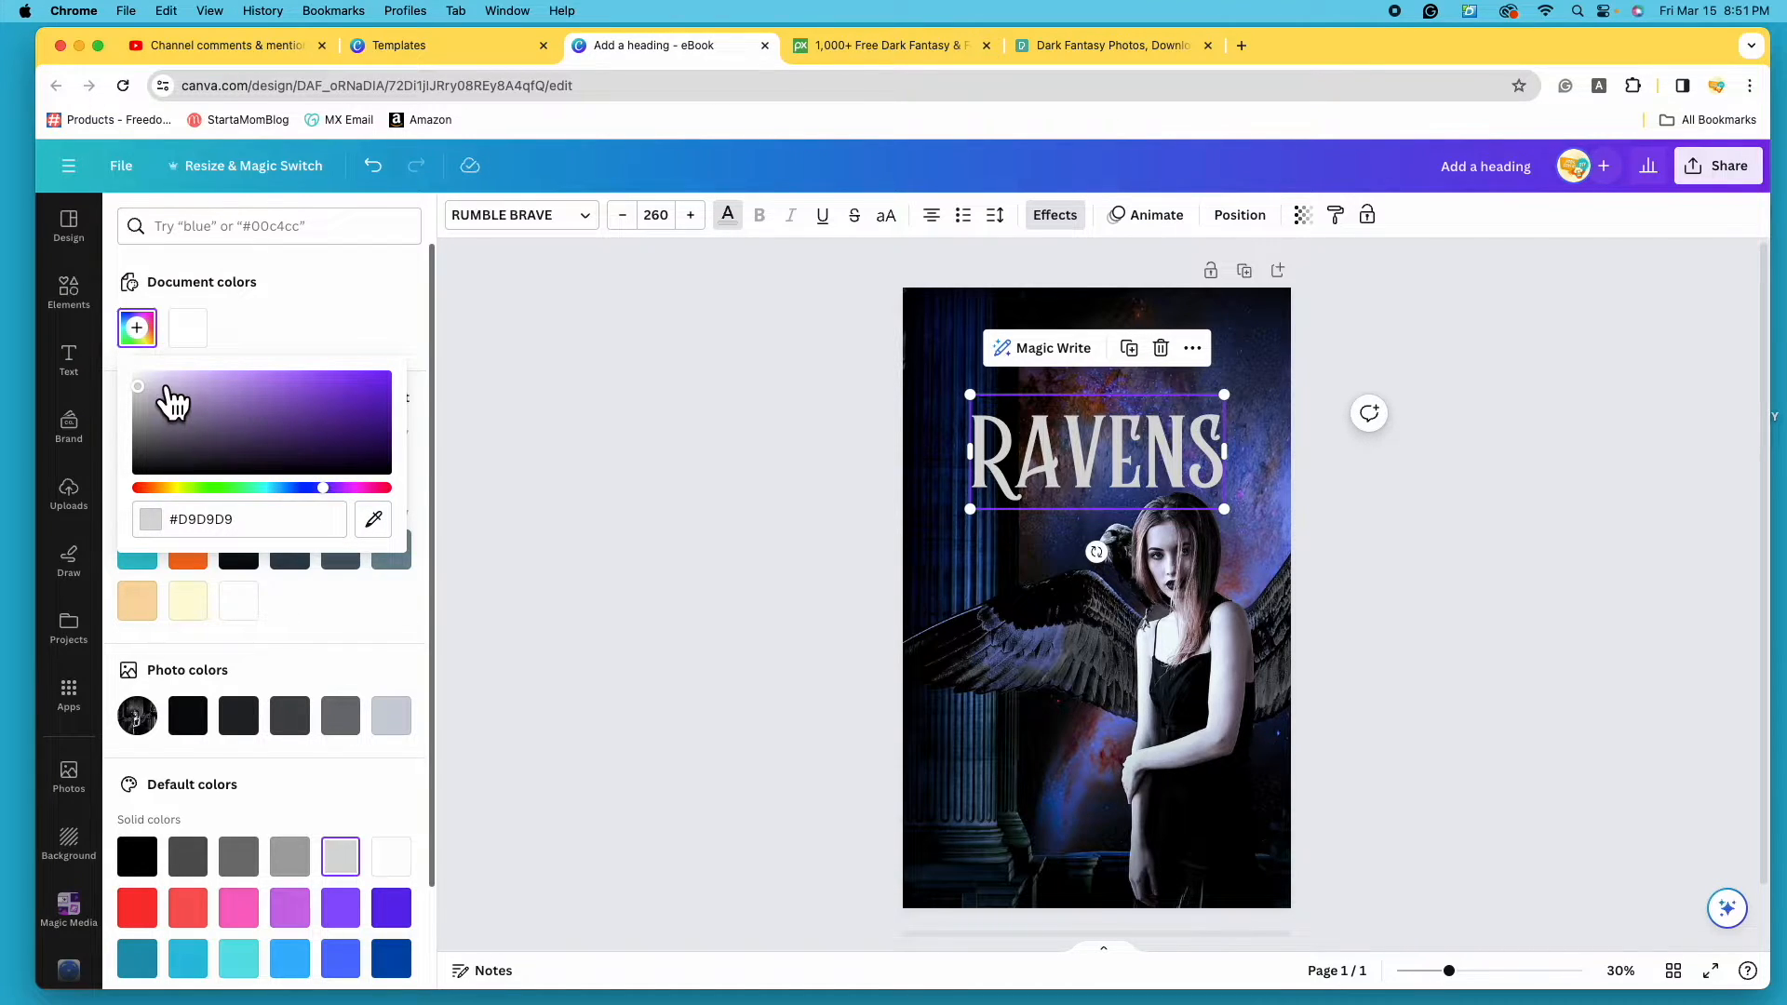
mouse_move(139, 386)
mouse_down()
mouse_move(190, 387)
mouse_move(207, 413)
mouse_move(253, 377)
mouse_move(174, 374)
mouse_up()
click(339, 618)
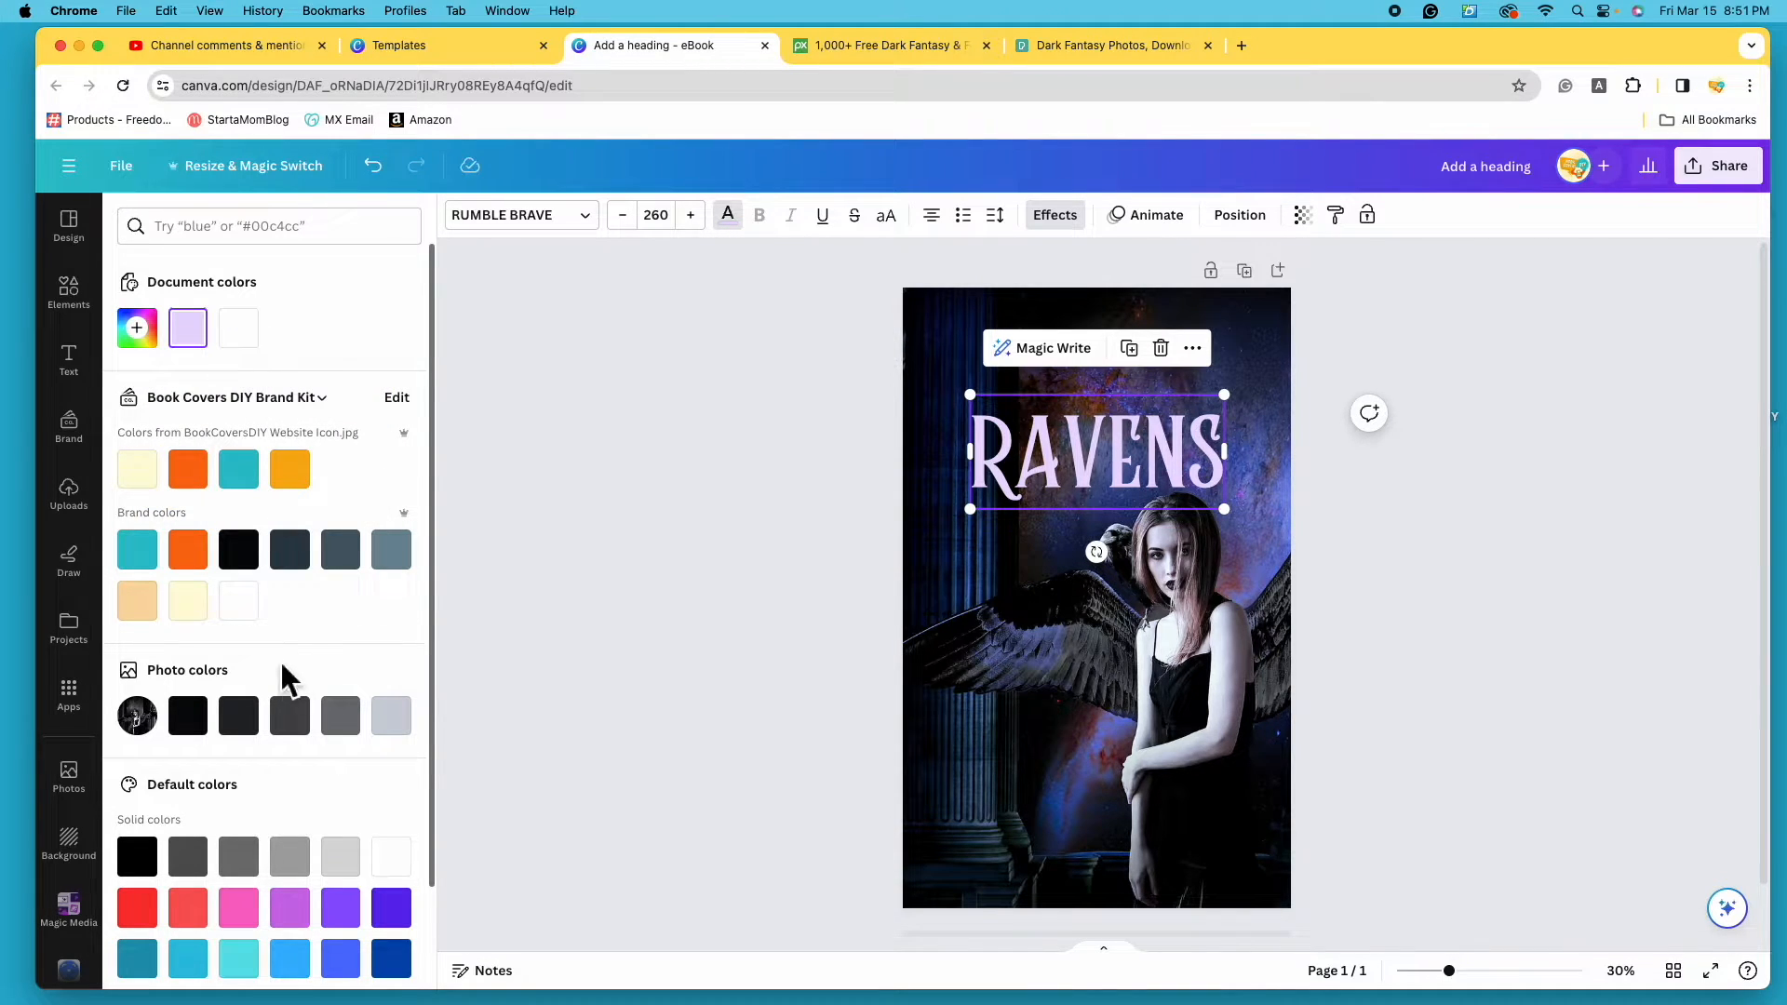
- Change the RAVENS text to pure white and deselect to review the cover
click(407, 884)
click(1070, 455)
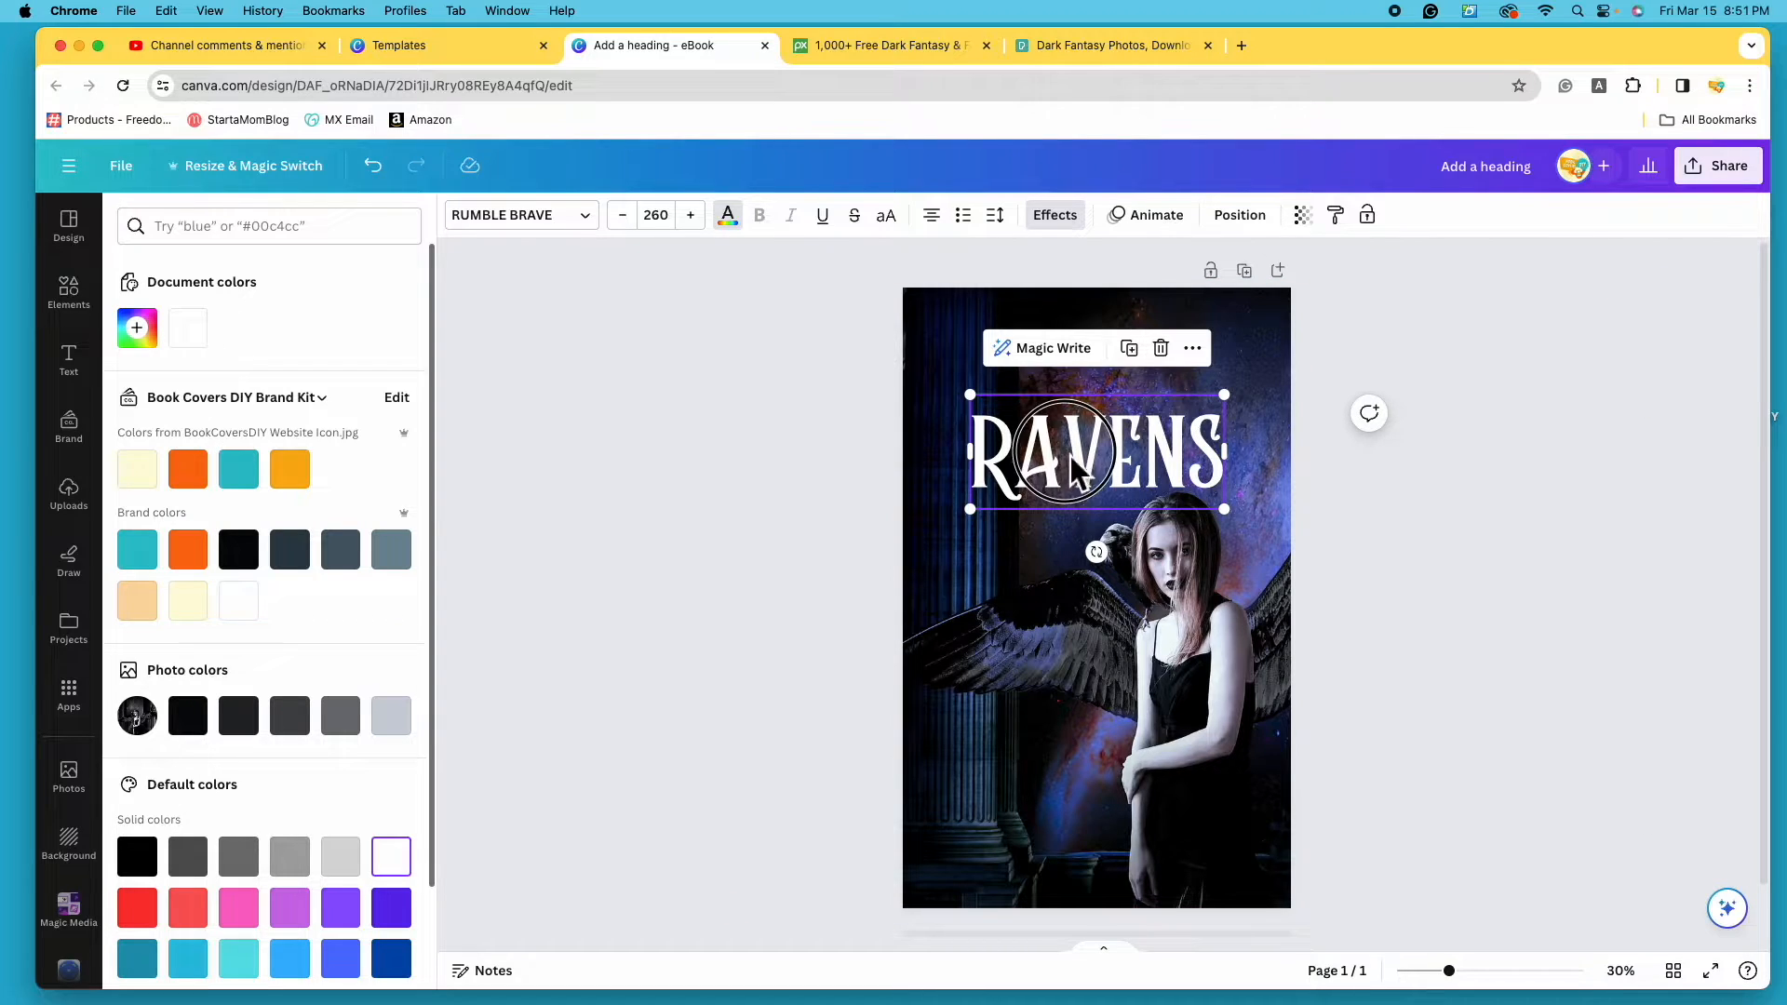
click(1567, 545)
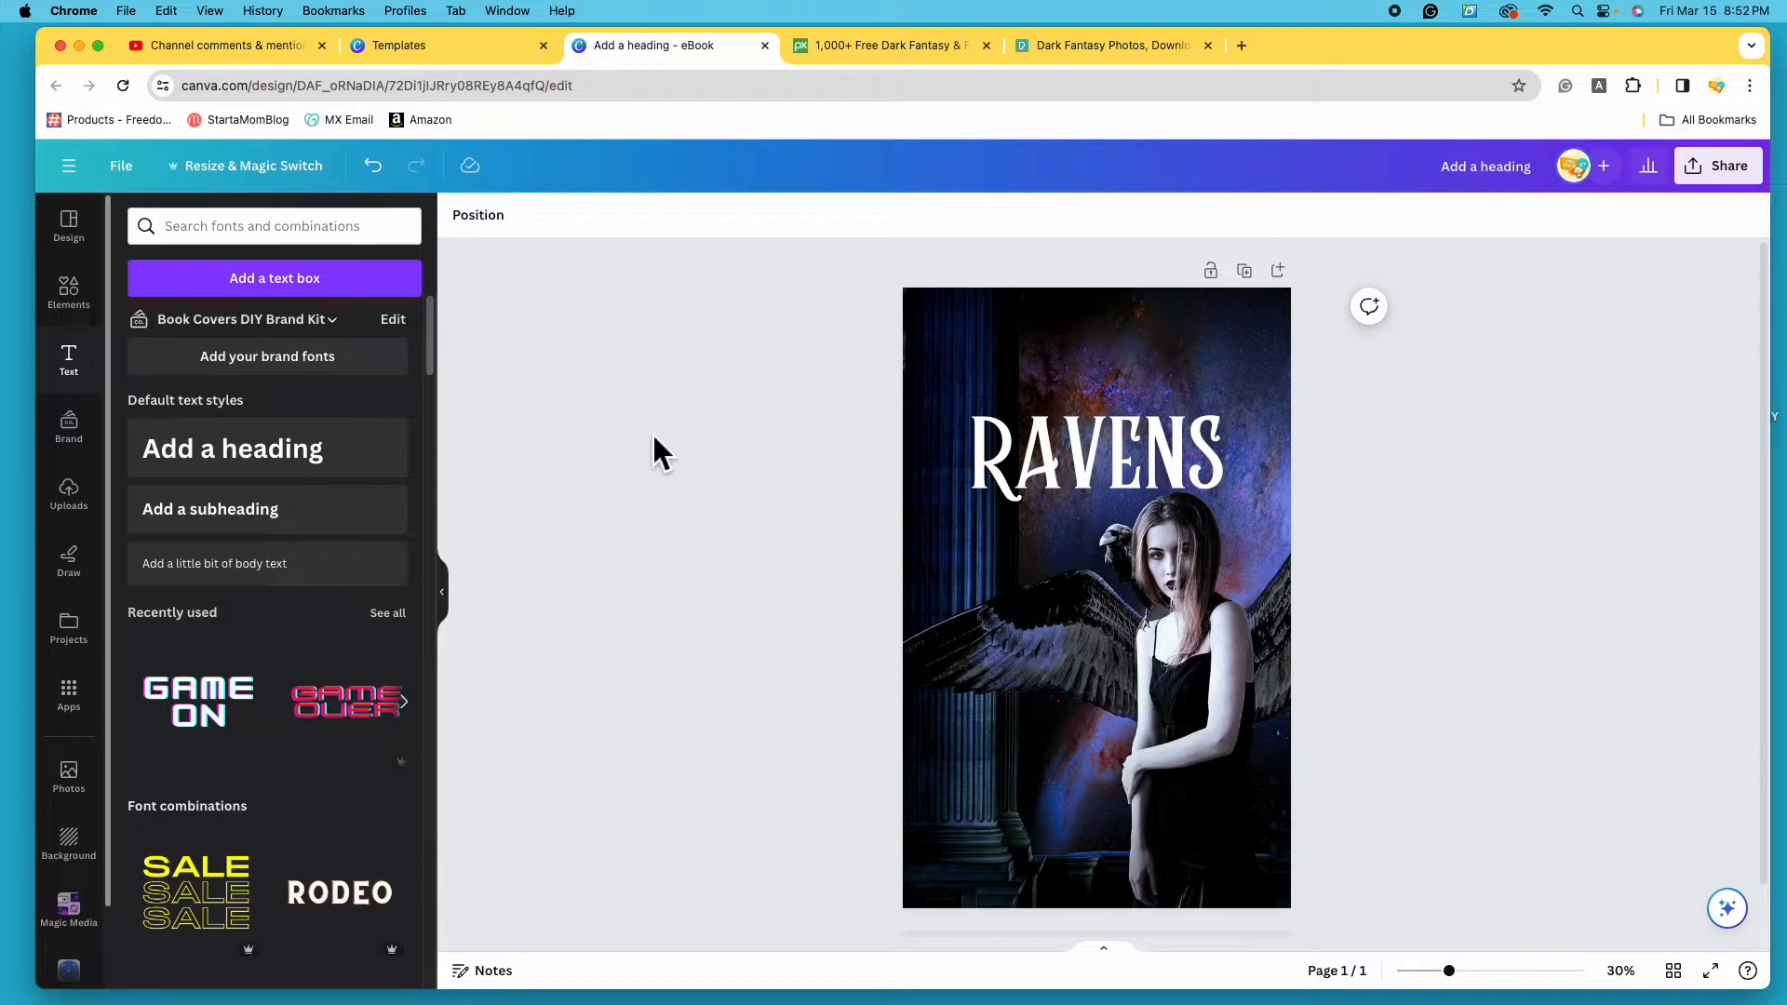
- Duplicate RAVENS, place the copy above it and retype the copy as KINGDOM
click(1131, 454)
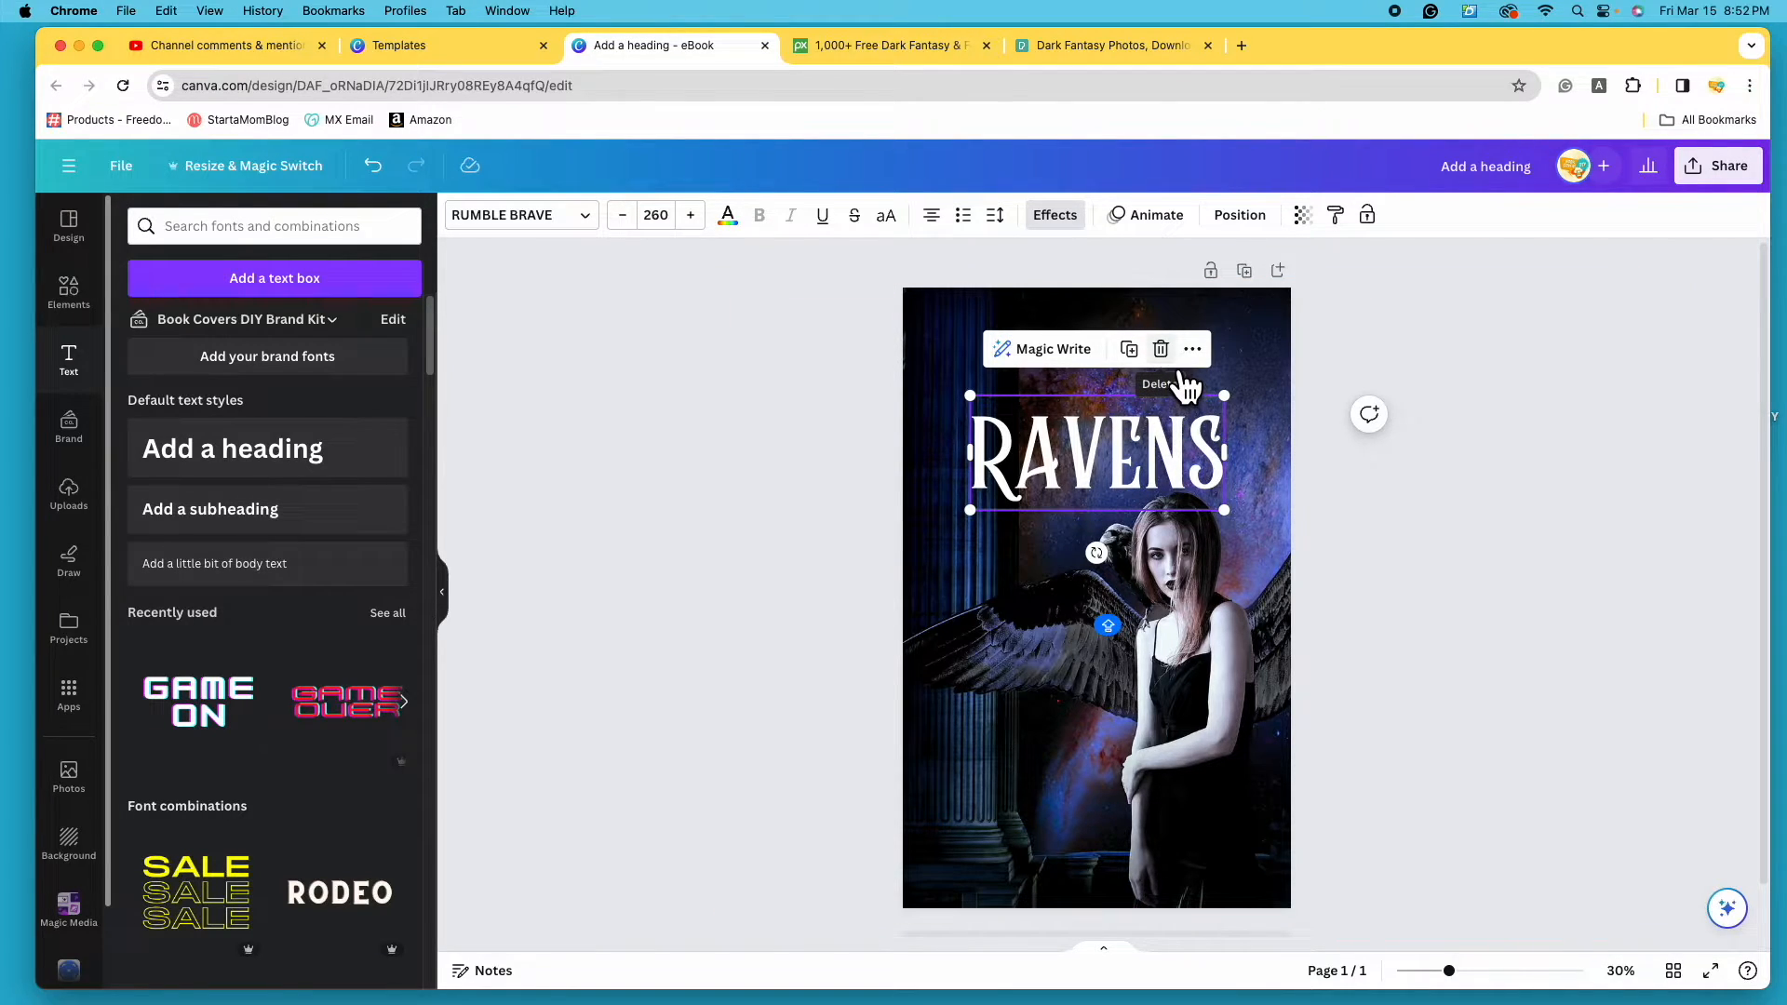
click(1136, 353)
drag(1129, 471, 1130, 377)
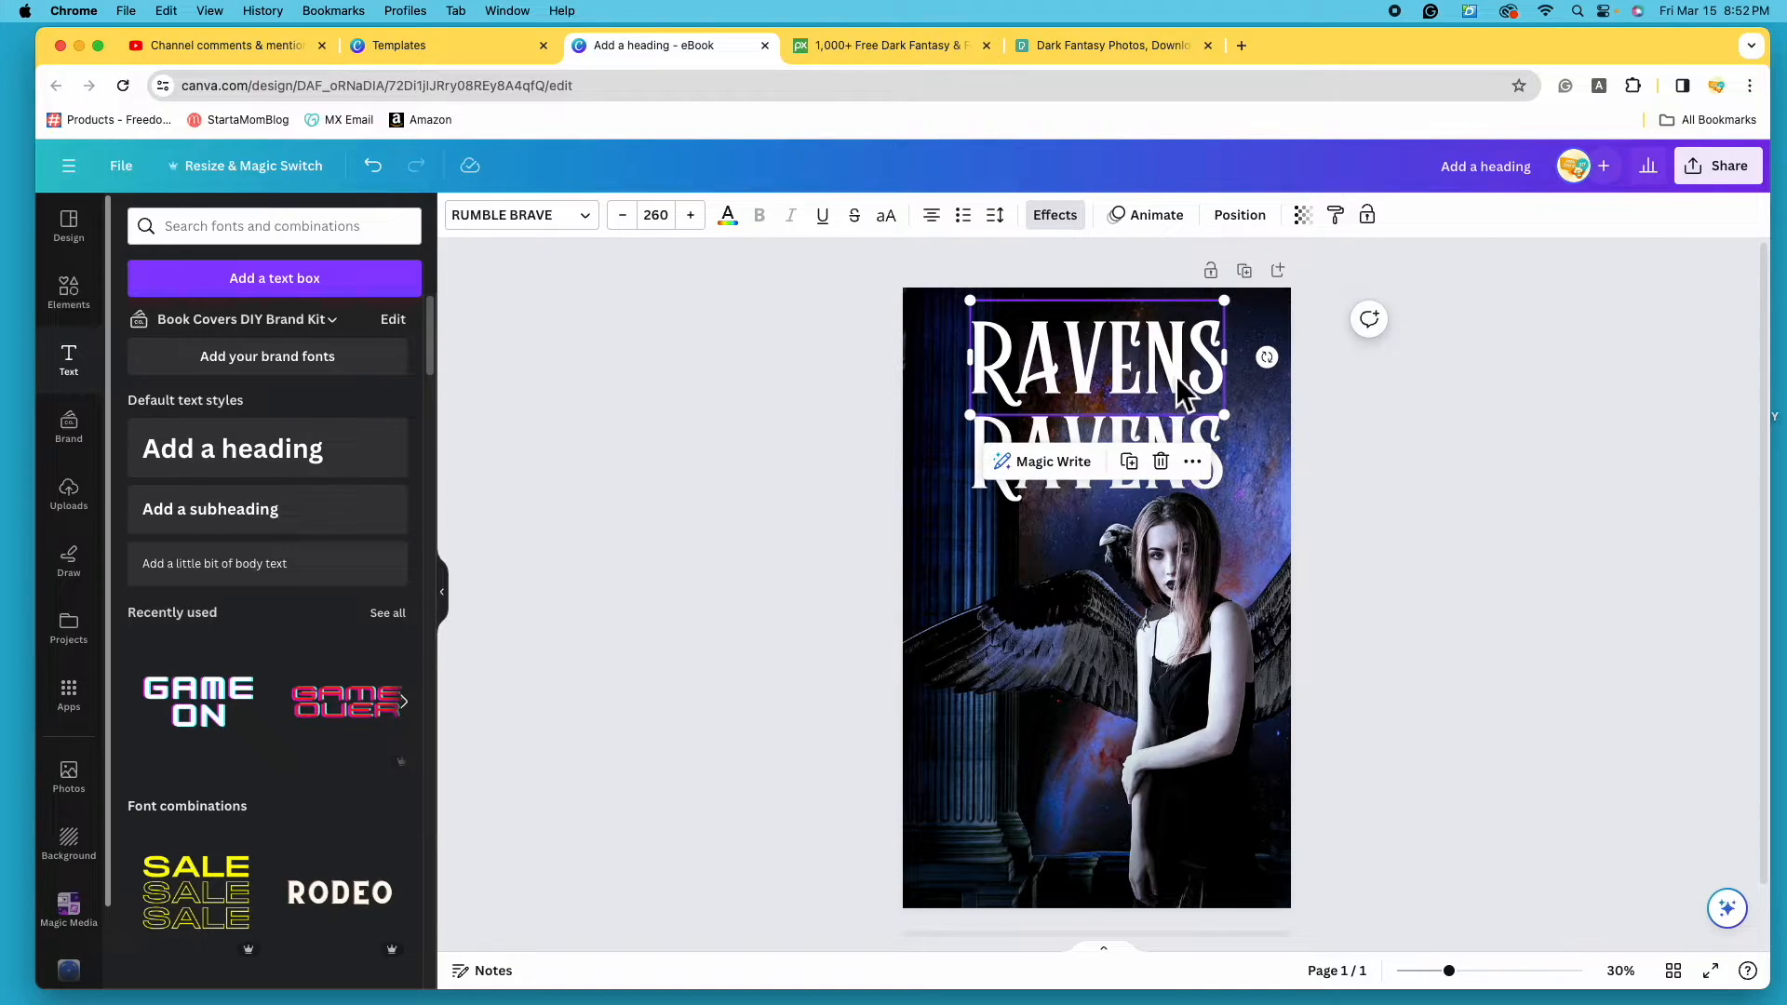
double_click(1208, 365)
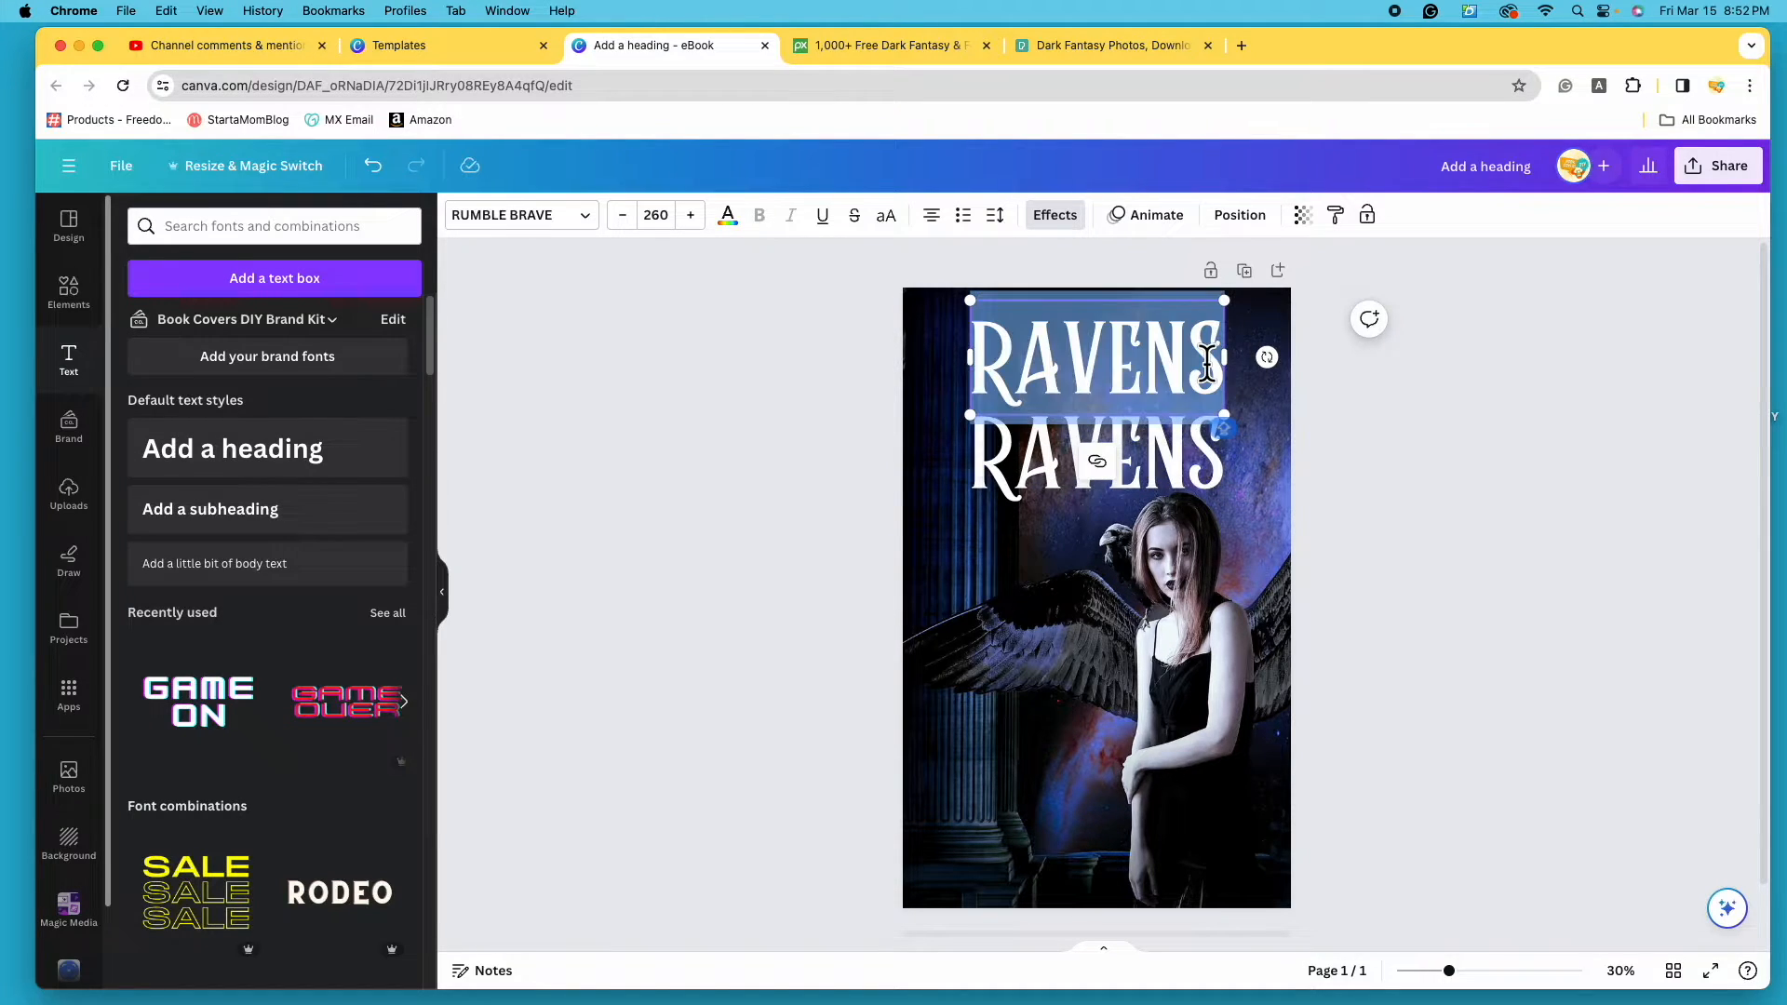
key(BackSpace)
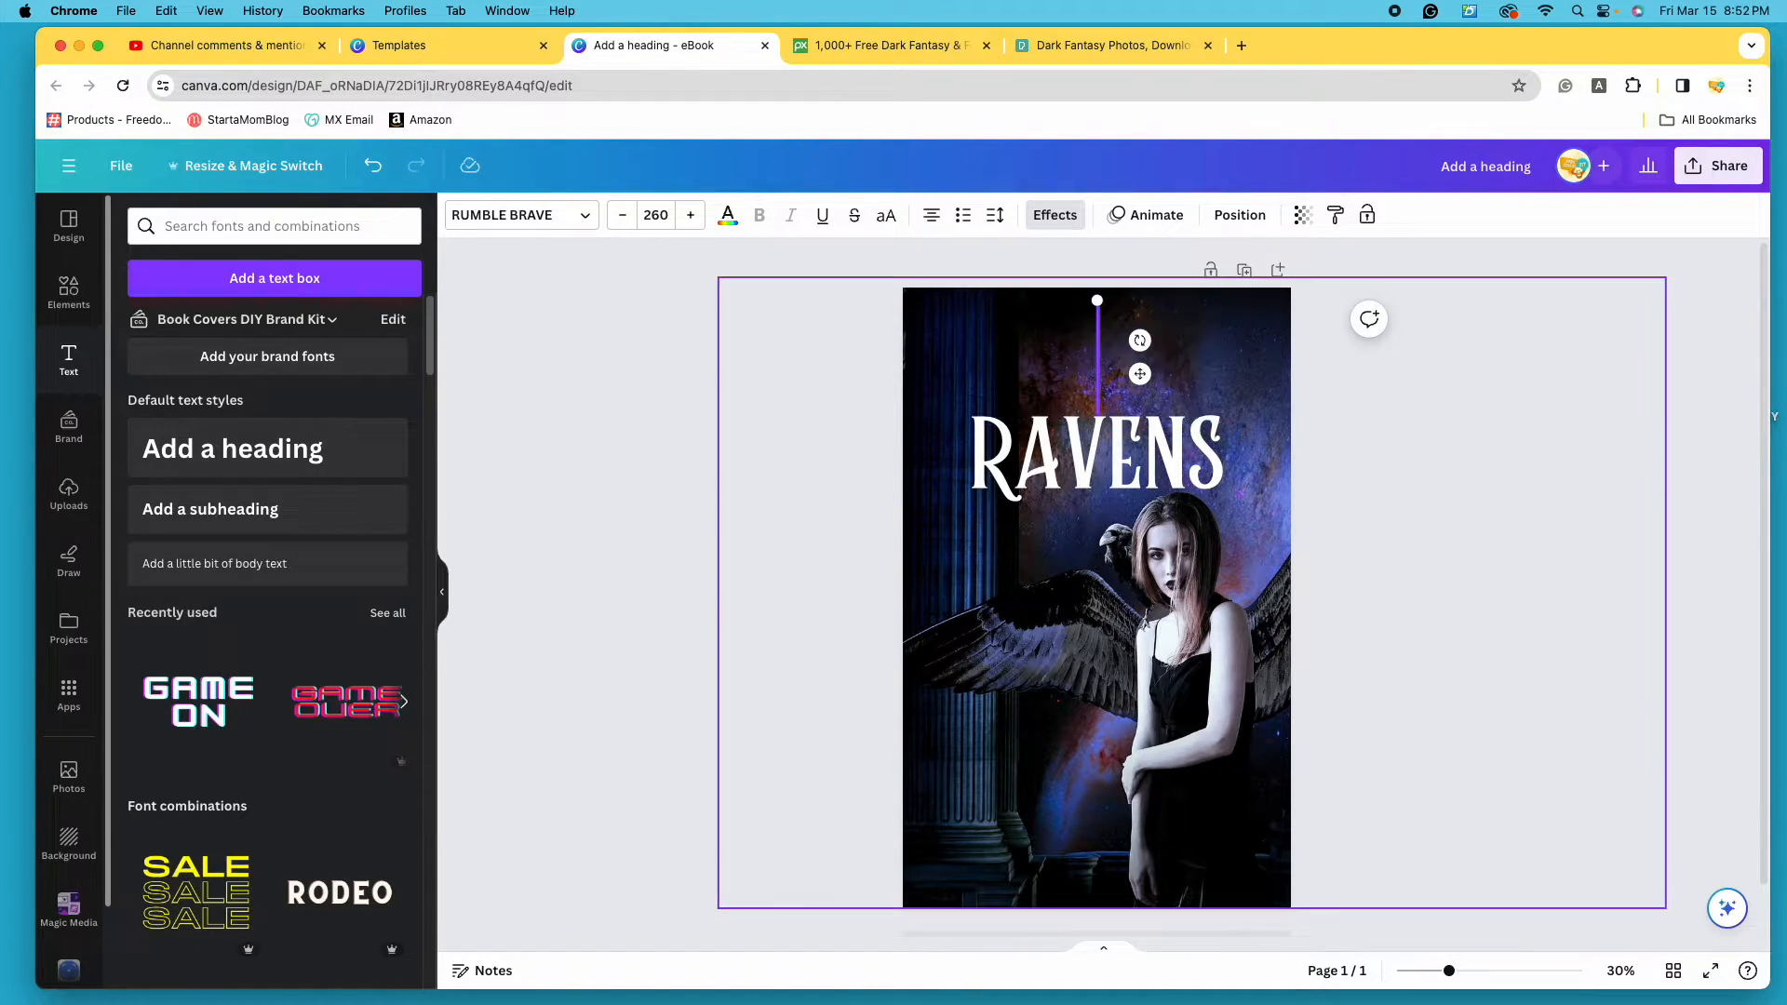
text(KING)
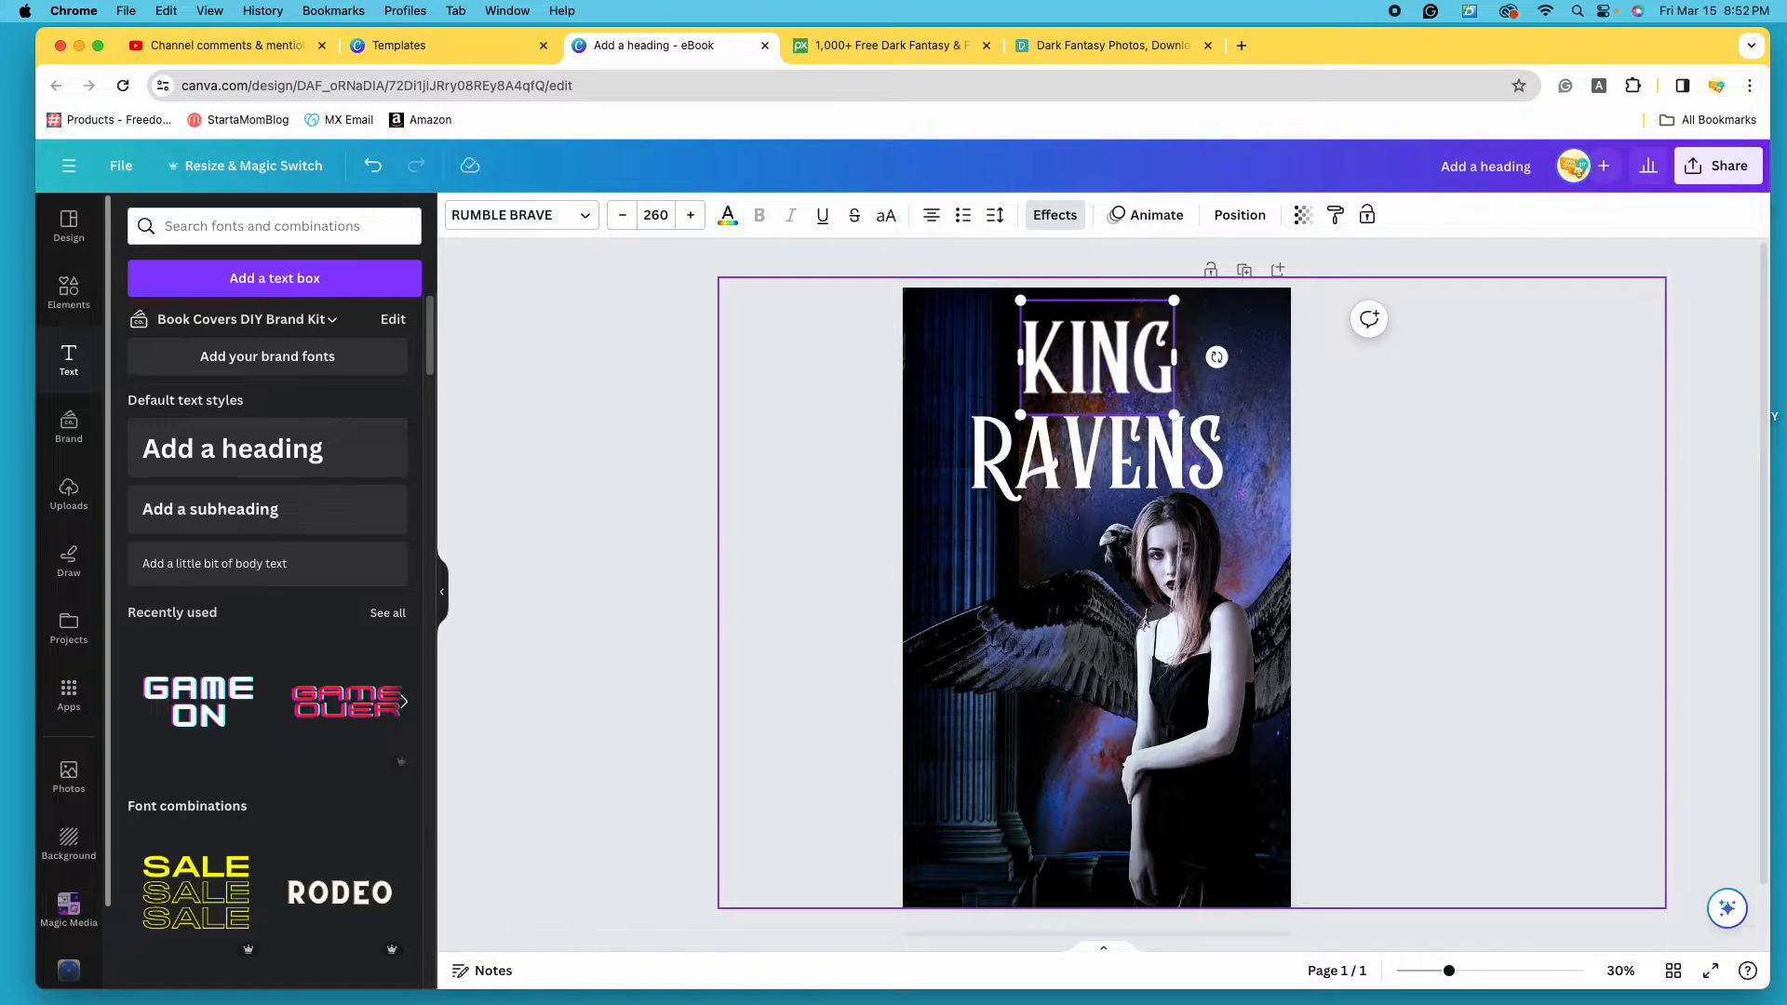
text(DOM)
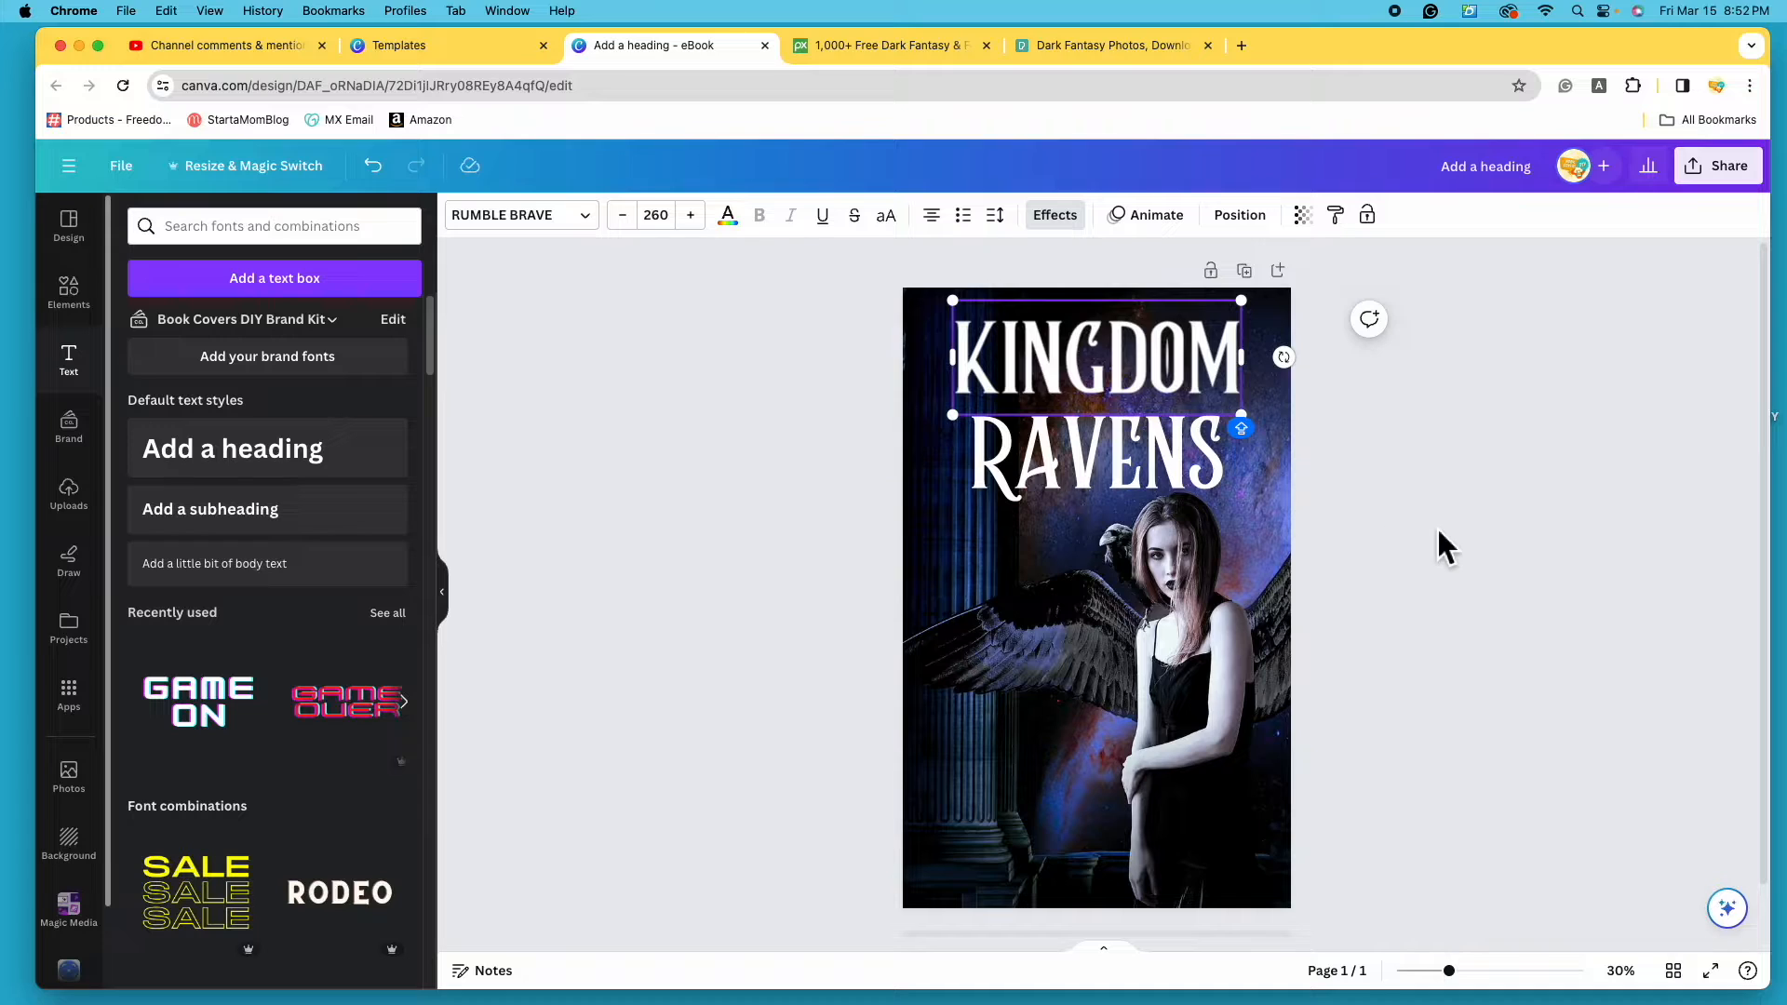
- Realign the RAVENS and KINGDOM lines so KINGDOM sits neatly stacked above RAVENS
click(1057, 462)
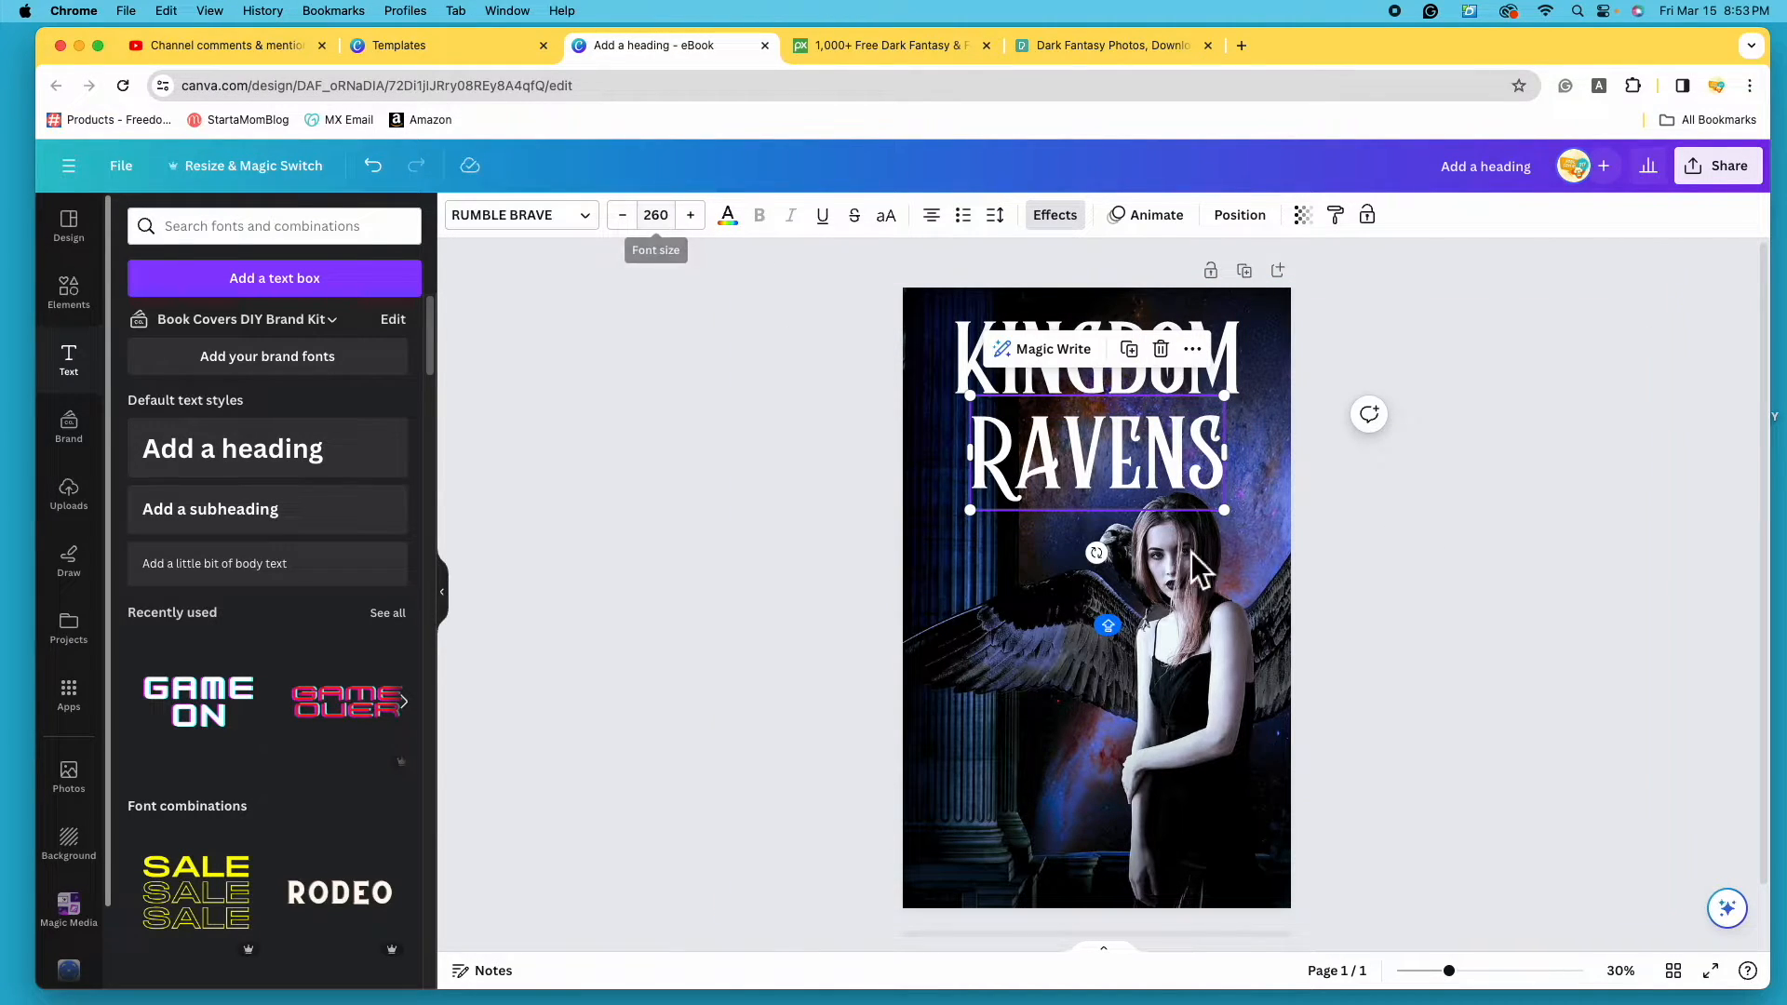
click(978, 378)
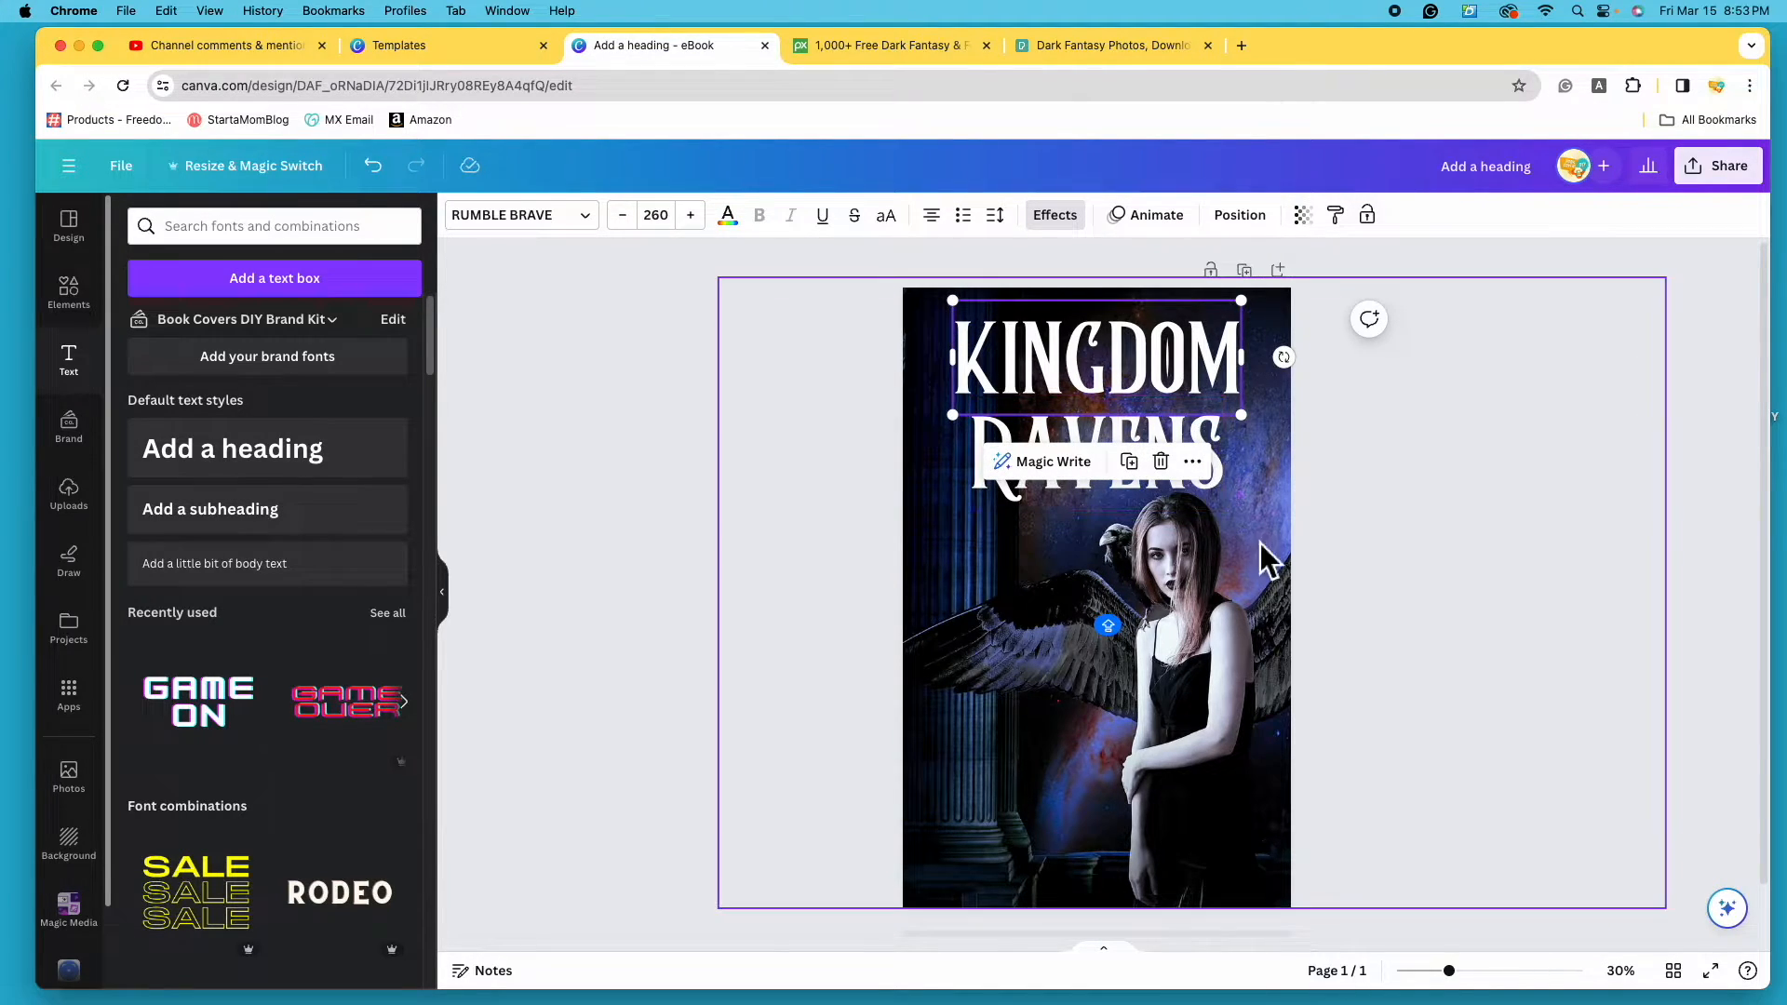
click(1228, 508)
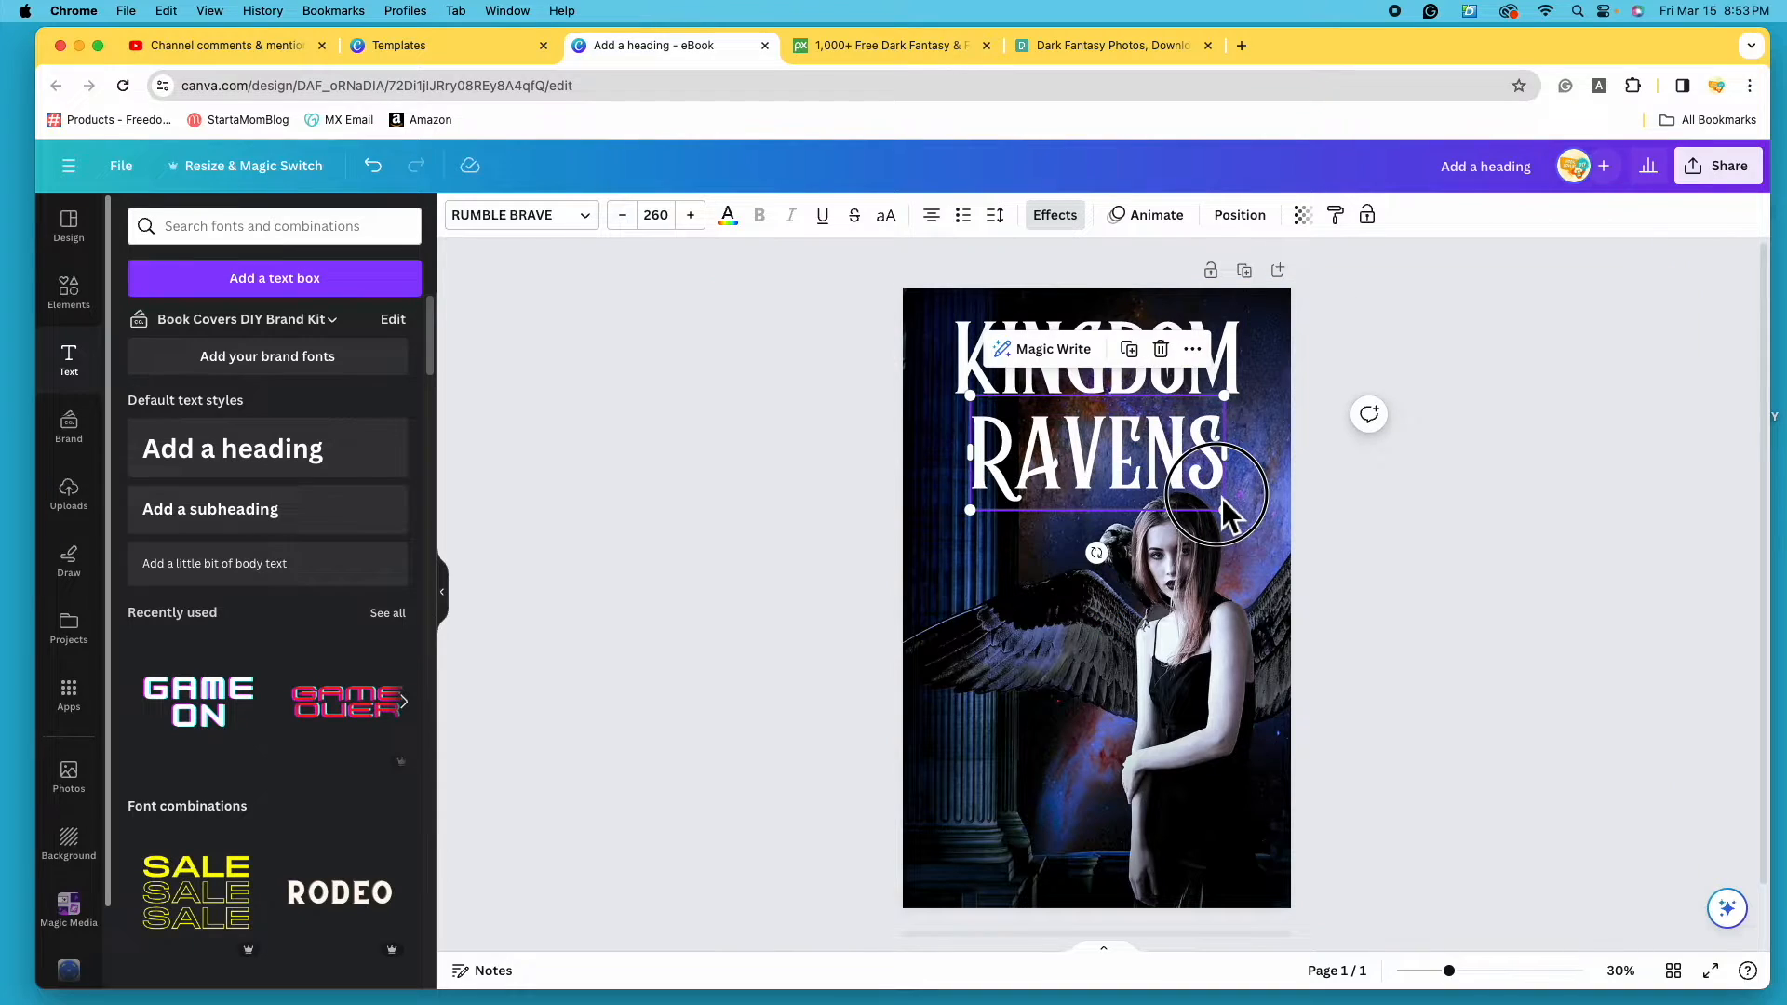
drag(1151, 472, 1164, 470)
click(981, 365)
drag(980, 365, 986, 385)
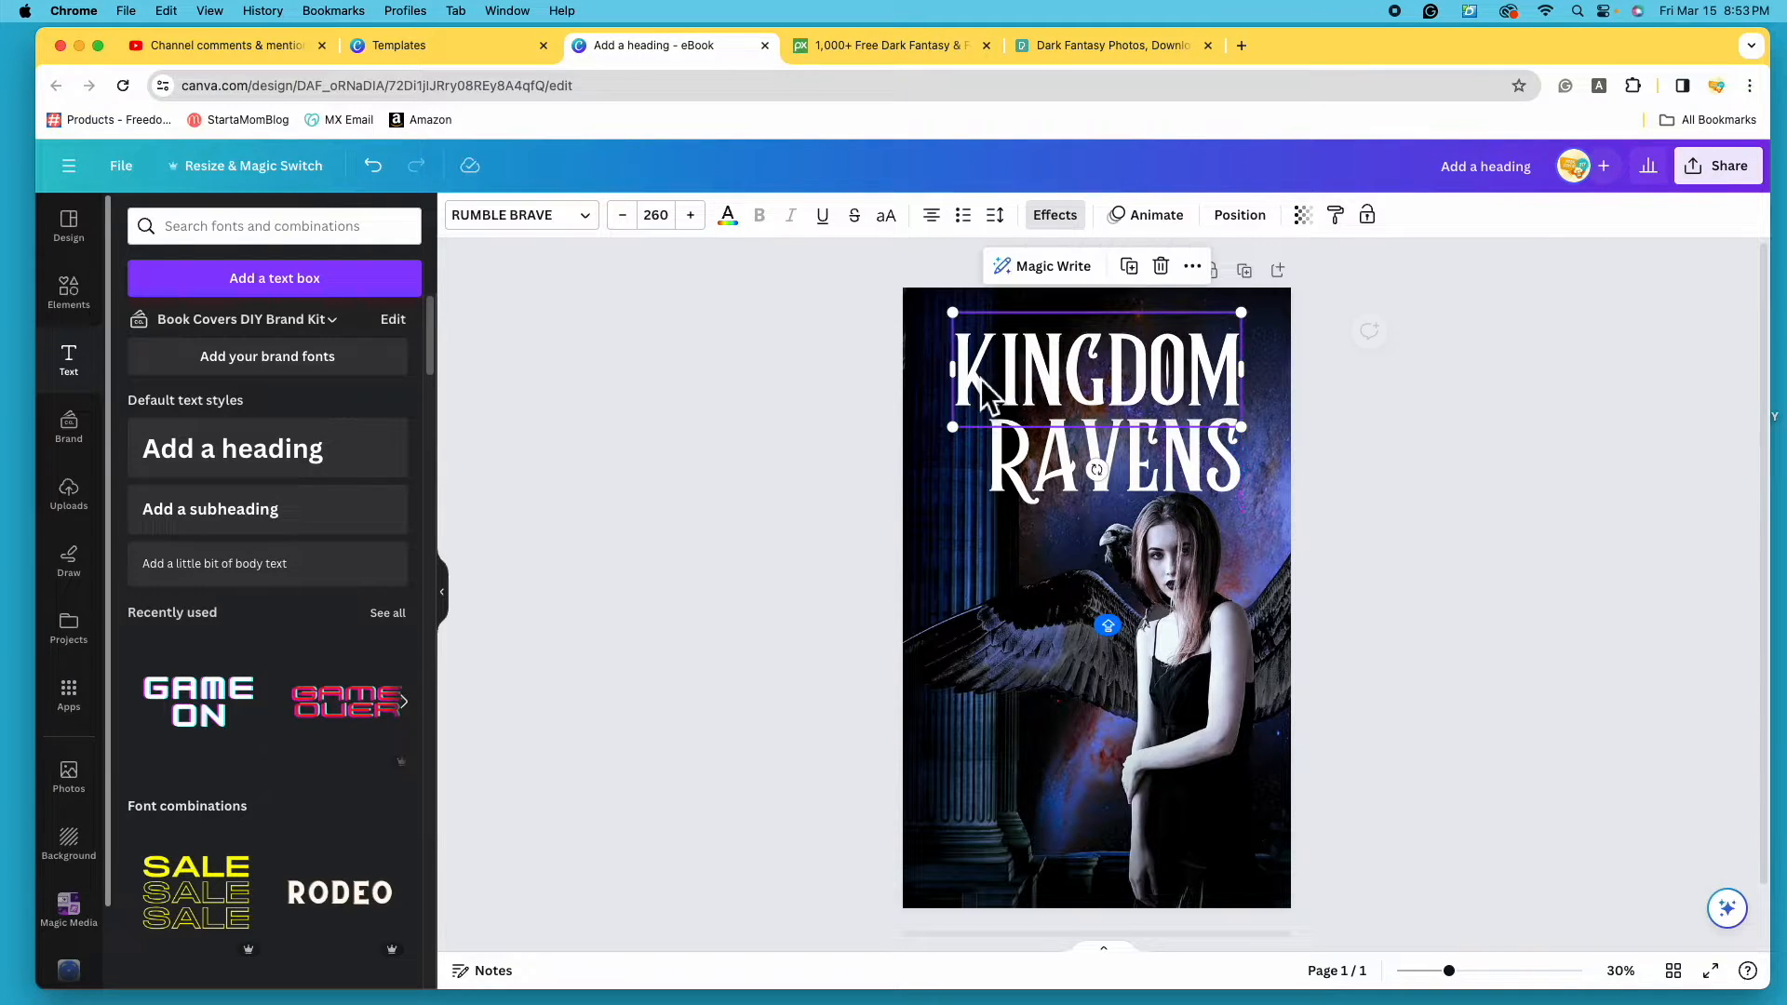
click(1287, 453)
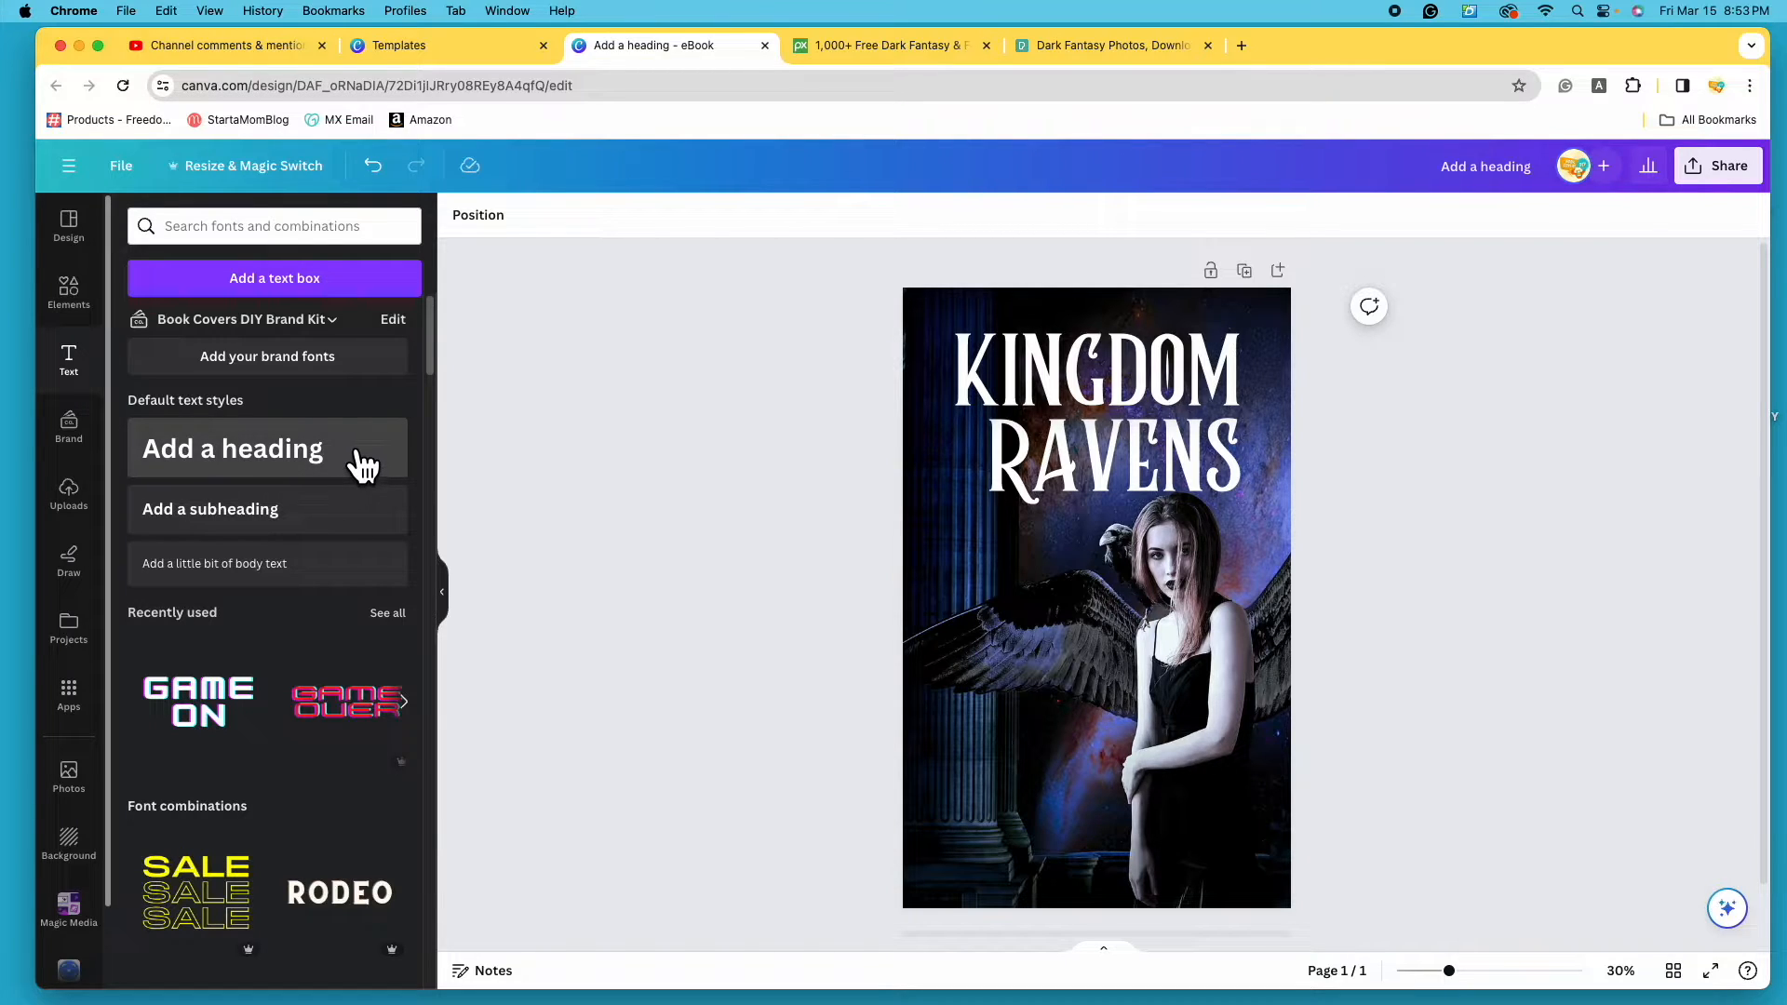
- Add a subheading below RAVENS and replace its text with 'of'
click(350, 533)
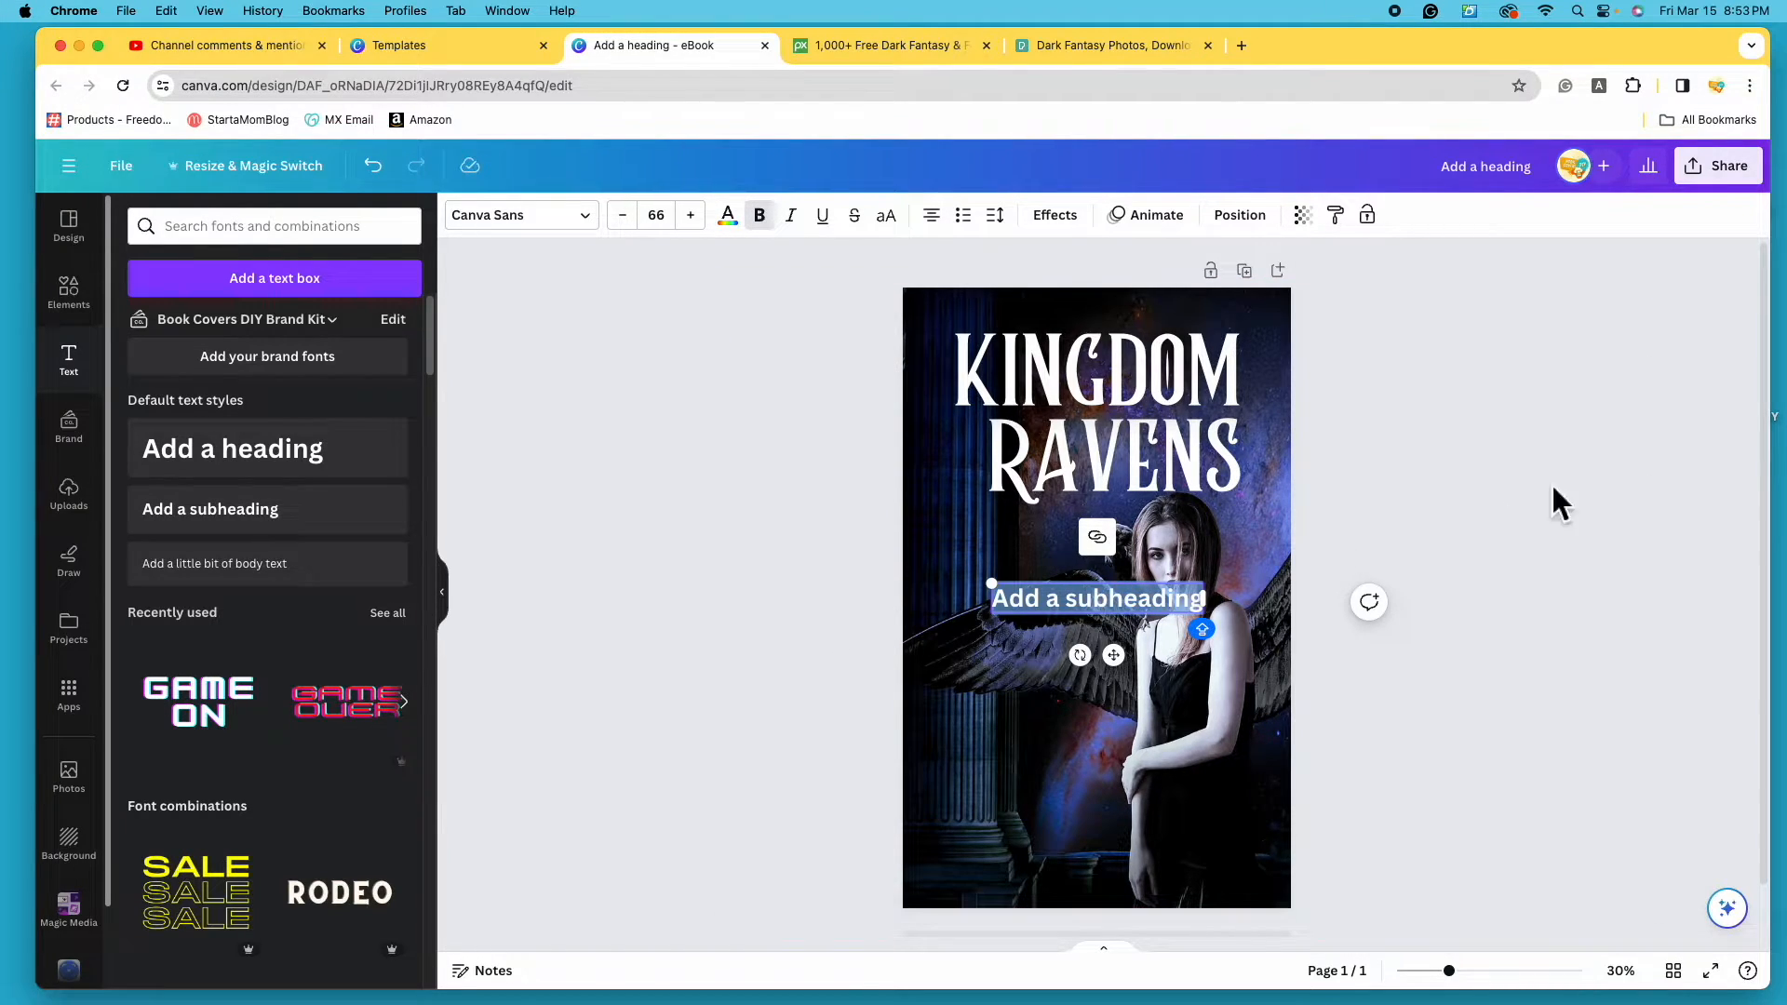
click(1642, 543)
click(1133, 610)
drag(1134, 609, 1066, 549)
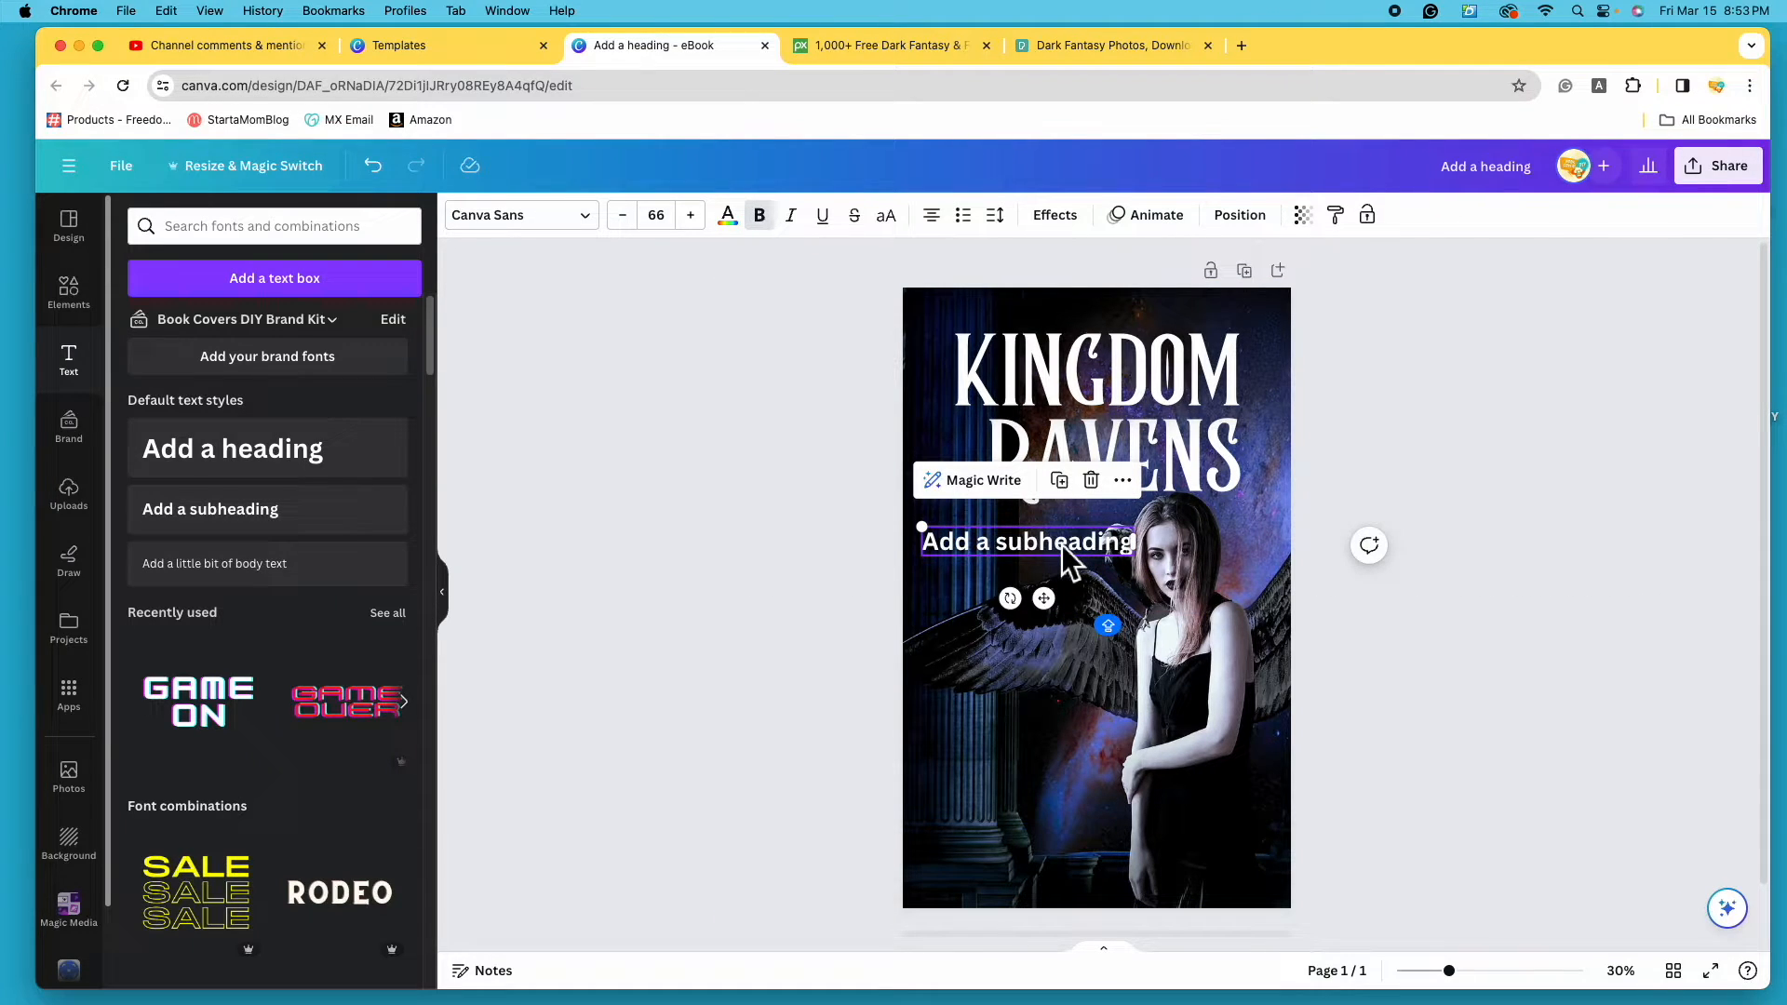
double_click(1061, 545)
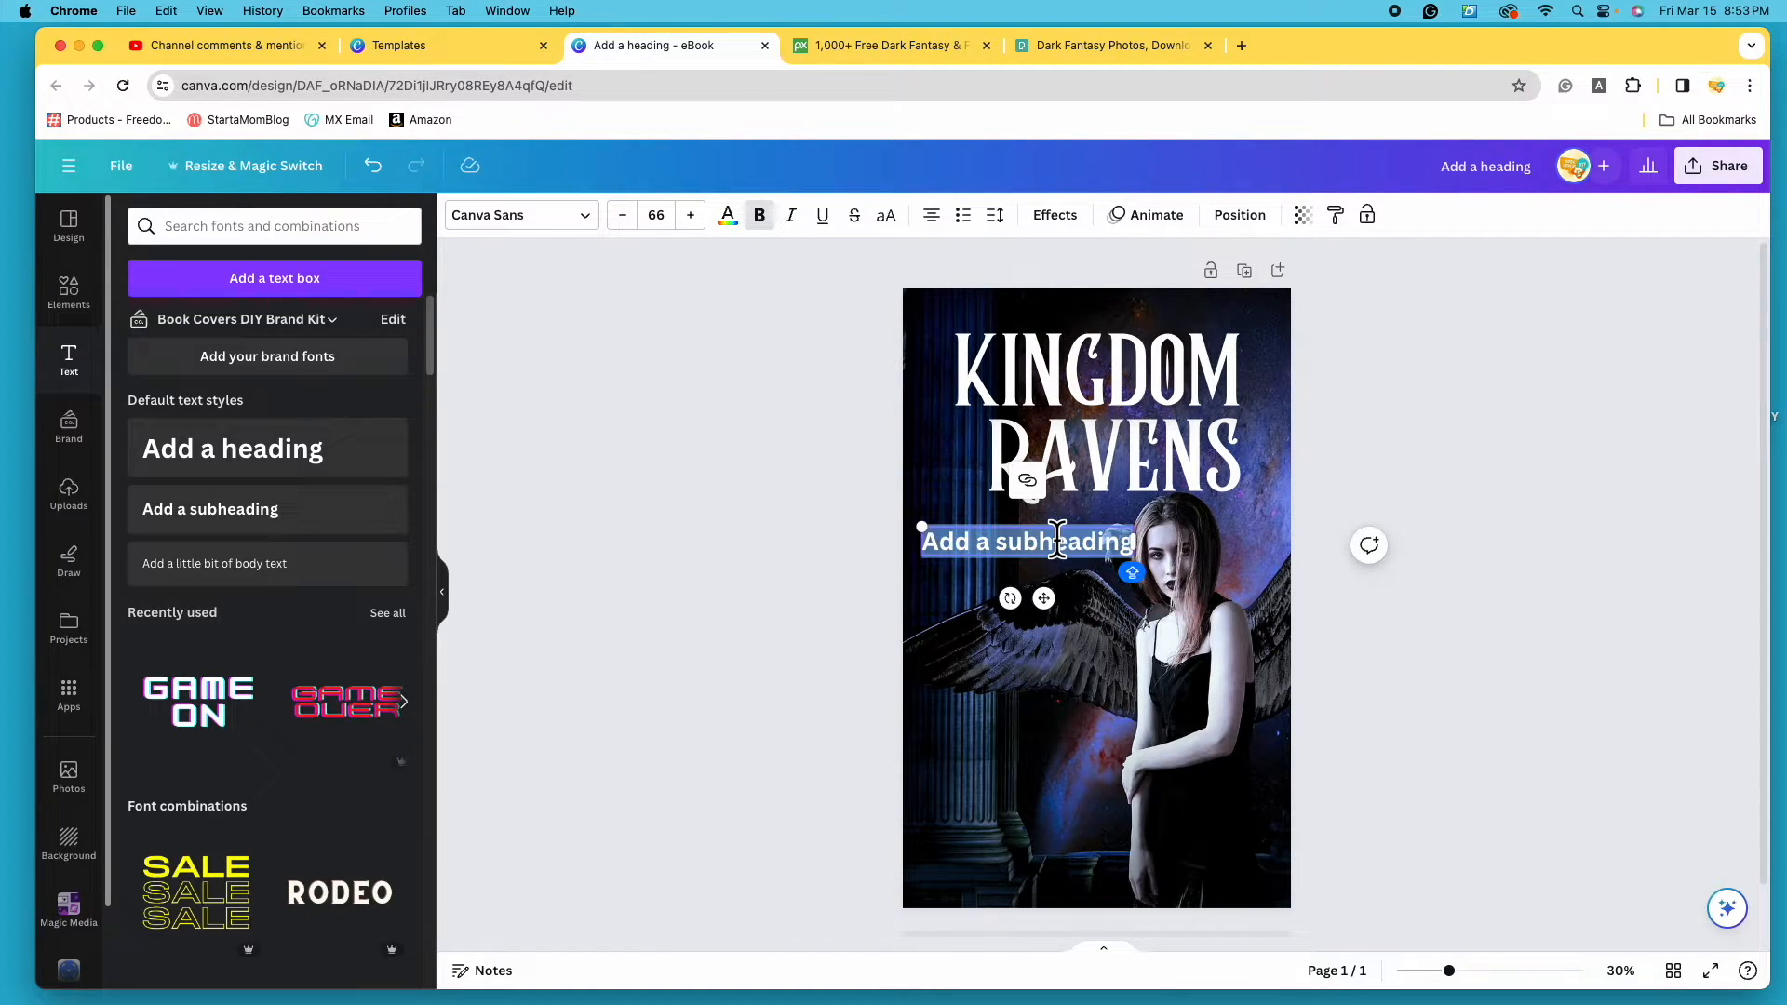
key(BackSpace)
text(of)
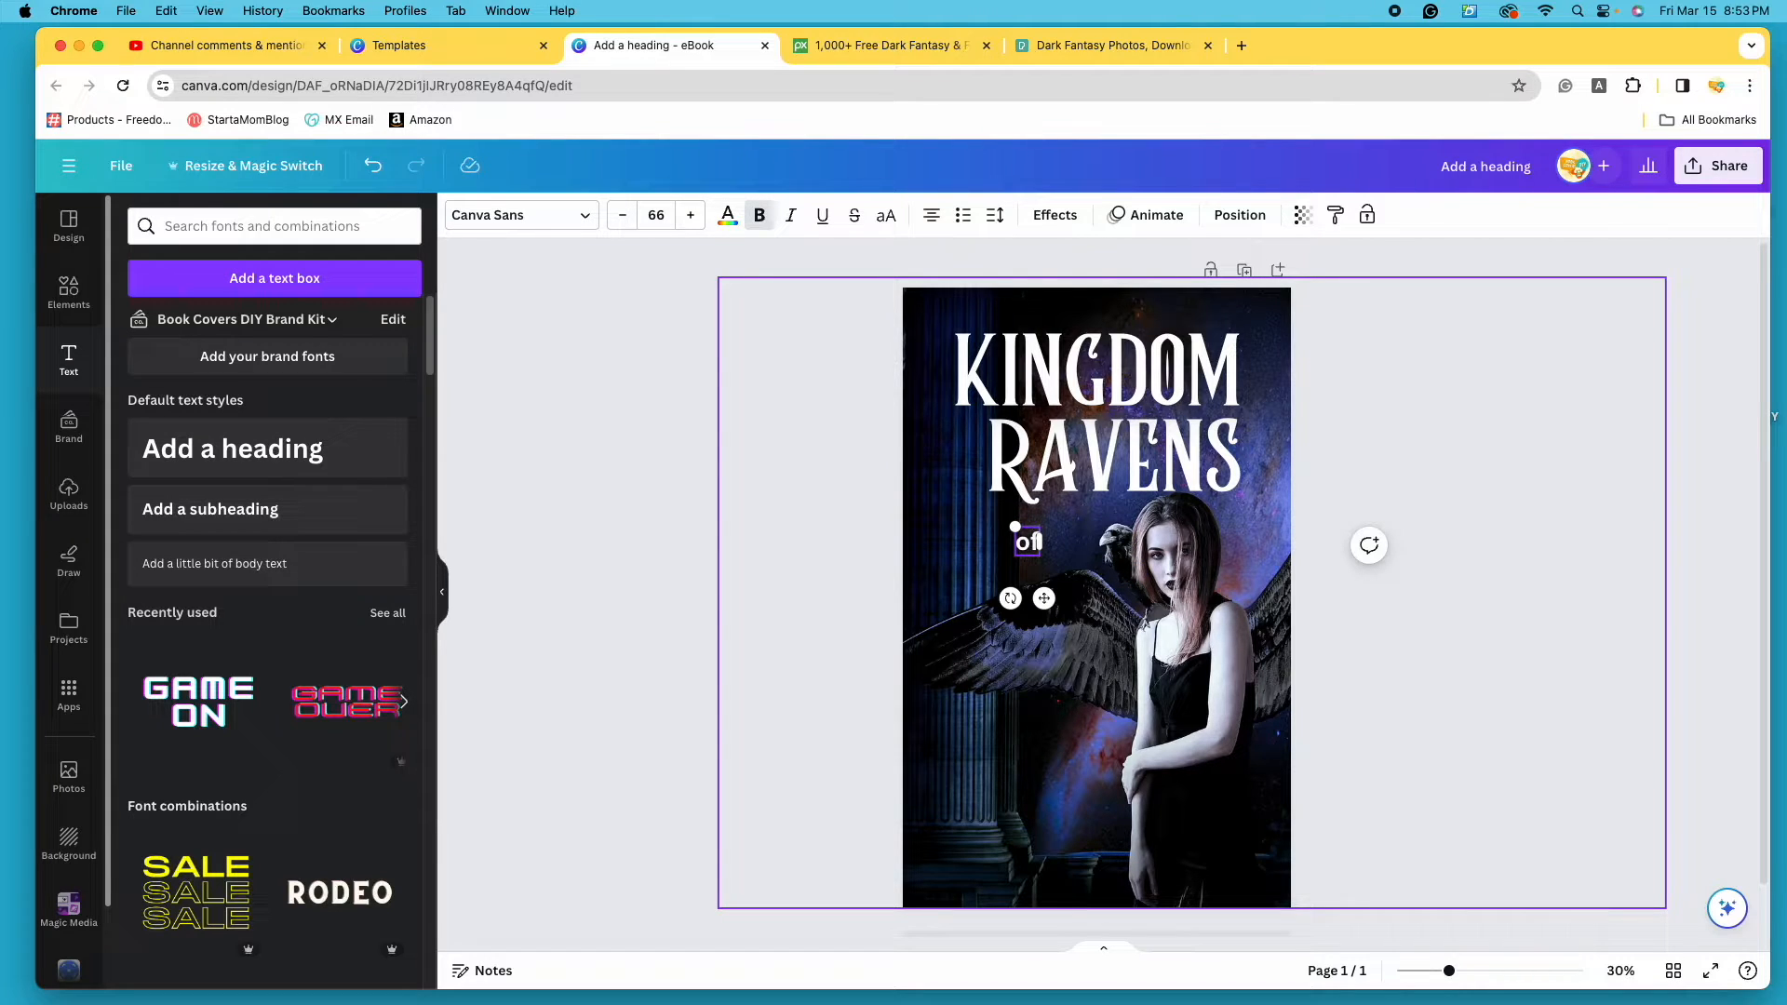
click(1547, 689)
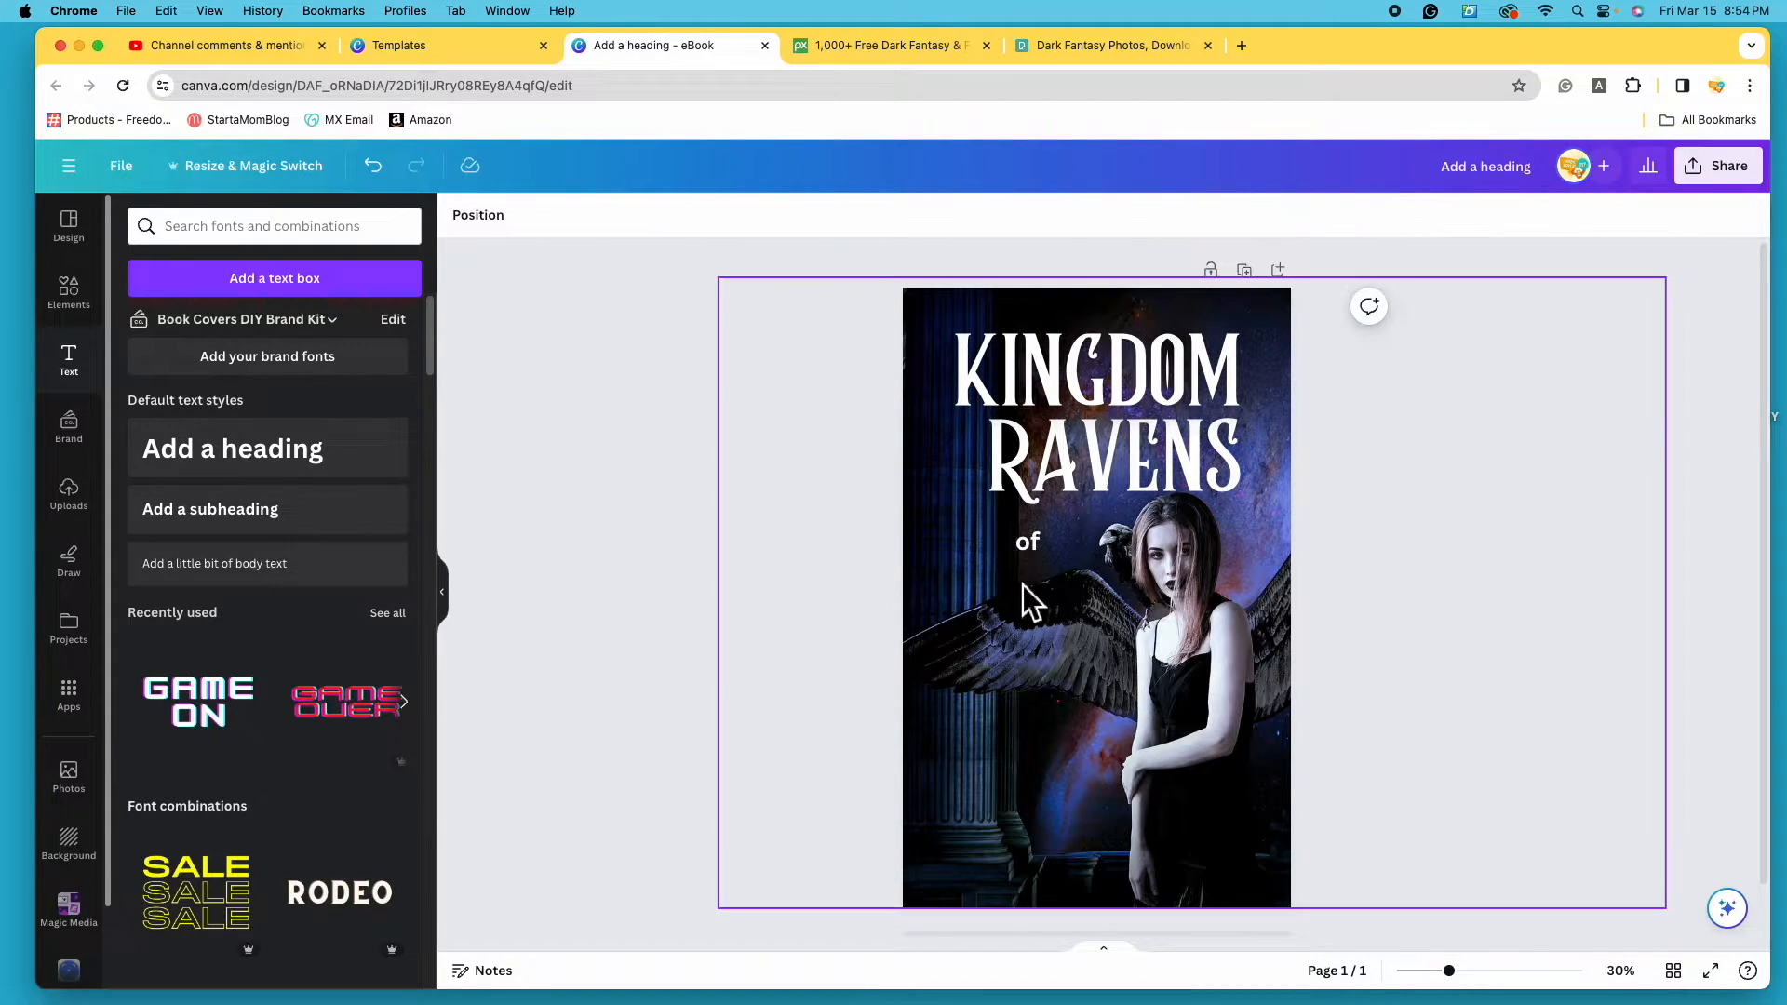
- Move the 'of' text beside the R of RAVENS
drag(1040, 556, 978, 454)
click(1523, 607)
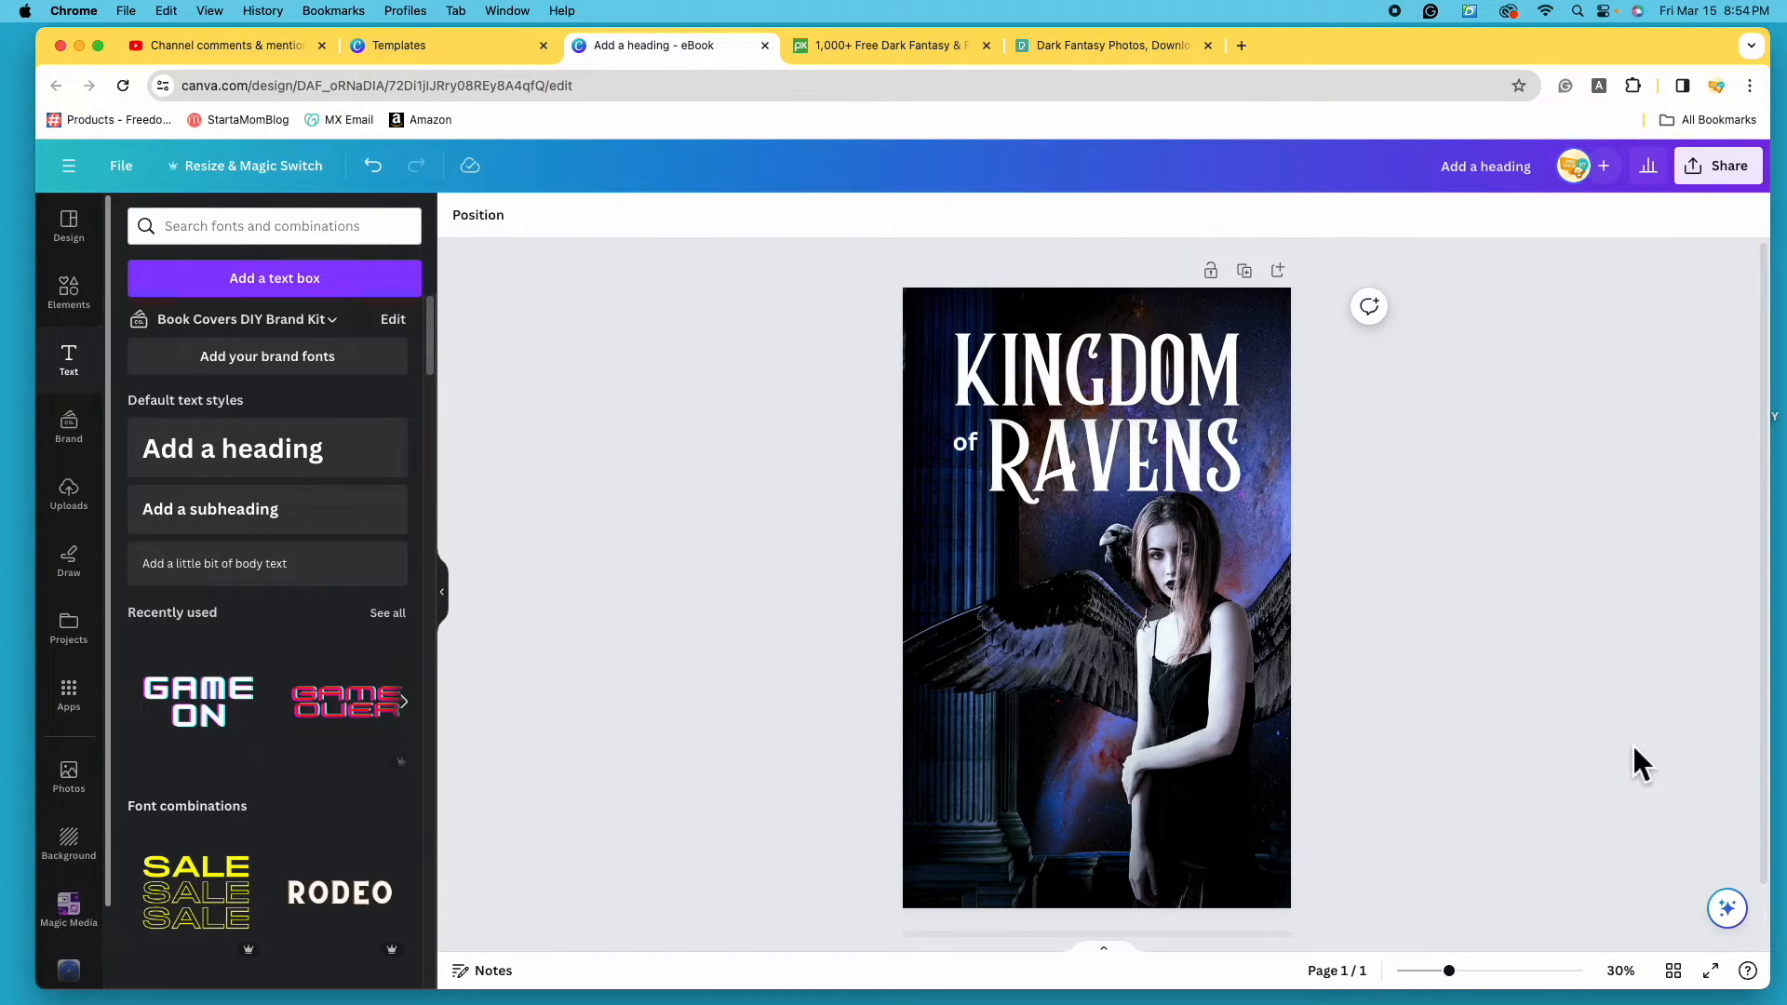
click(969, 449)
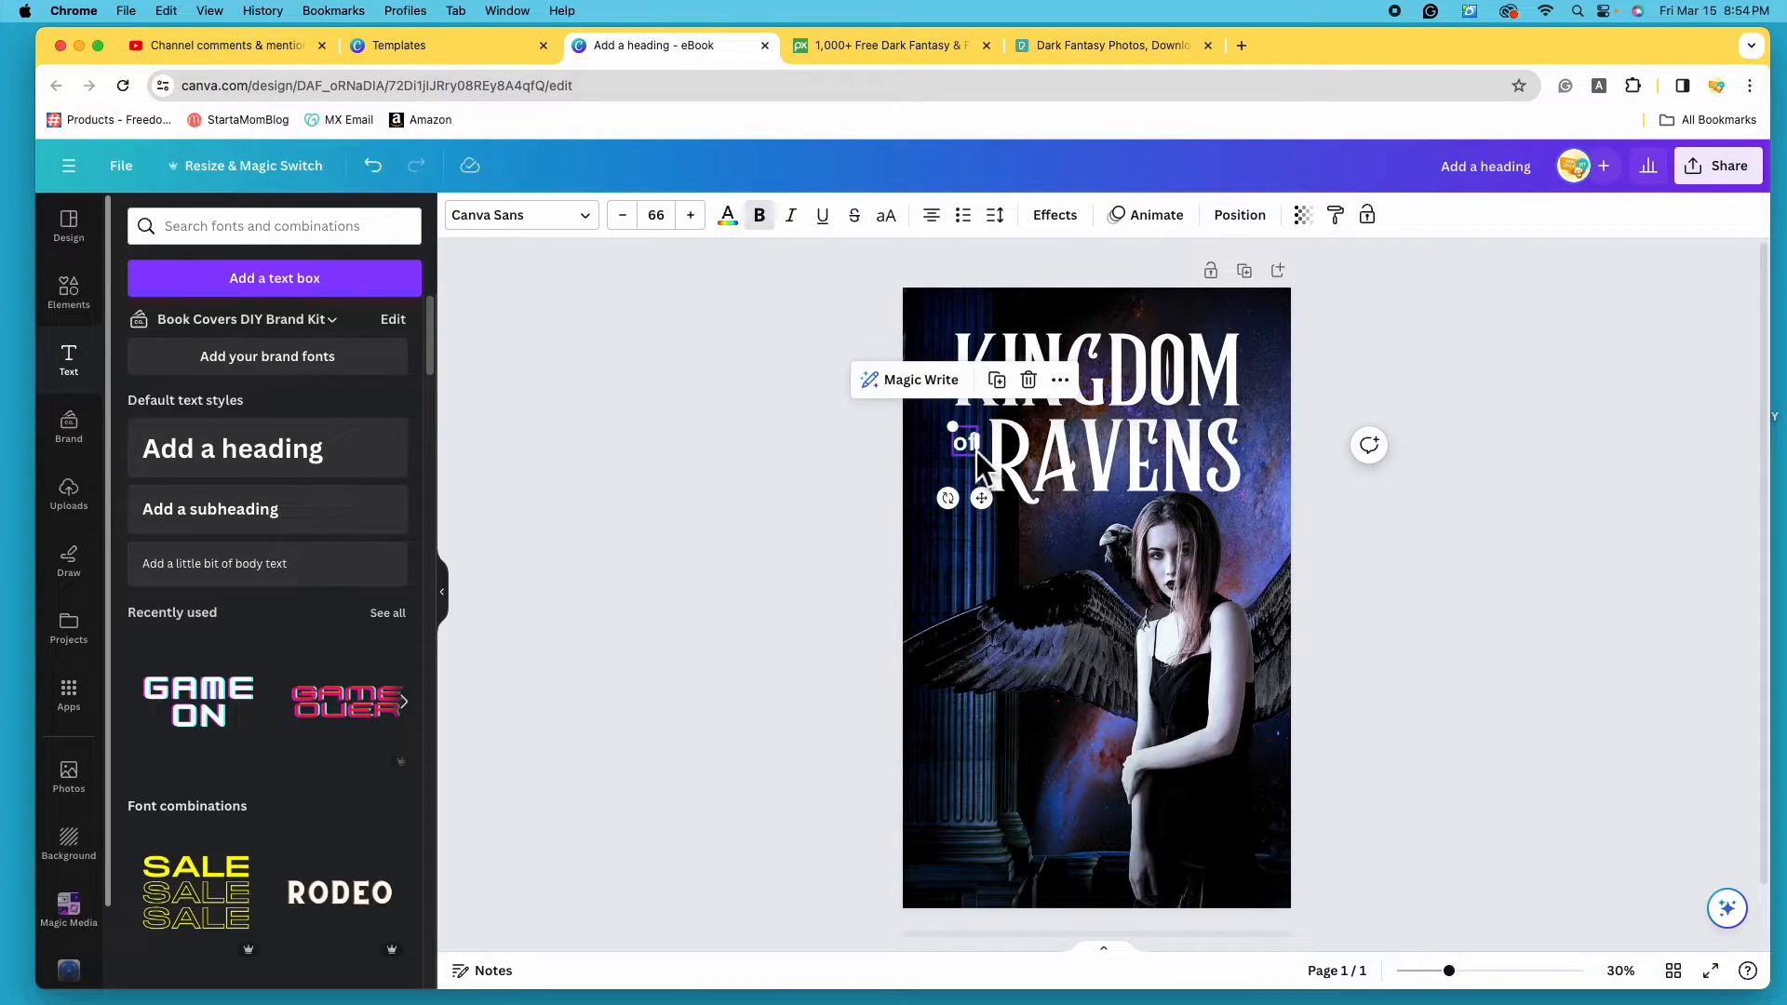
- Change the 'of' font to Economica Bold after briefly trying Bebas Neue
click(600, 229)
scroll(316, 745, down, 10)
click(324, 783)
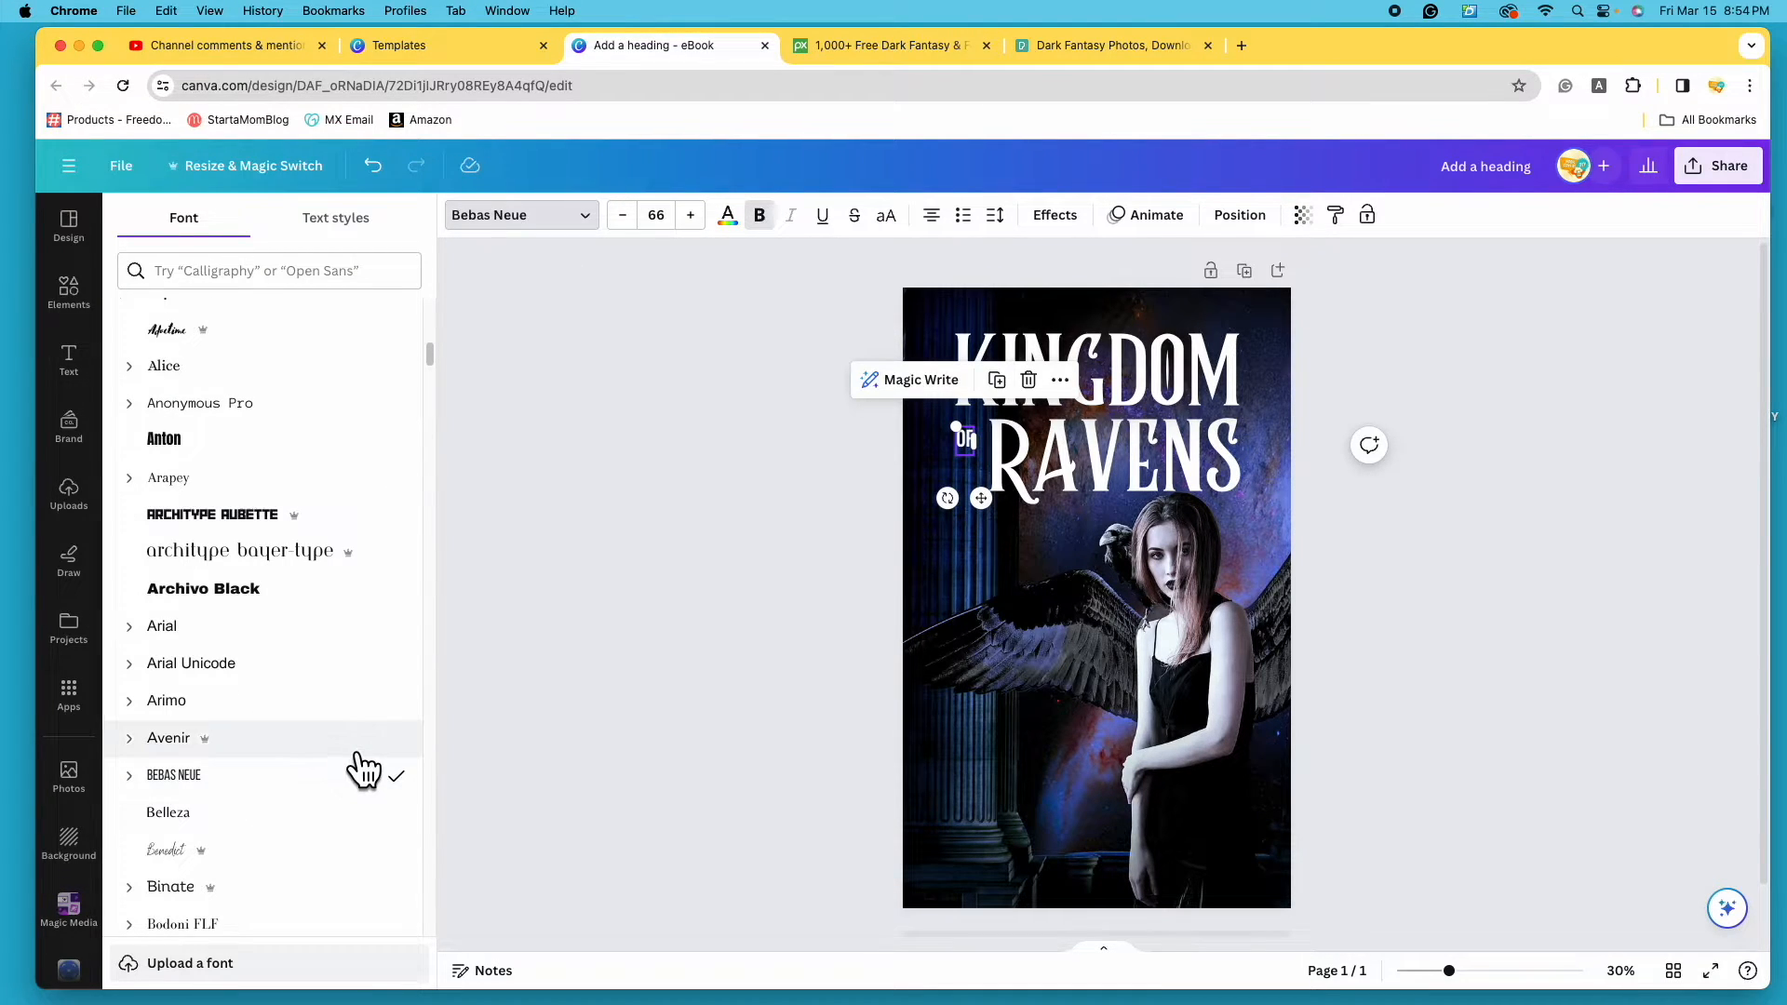
scroll(359, 770, down, 3)
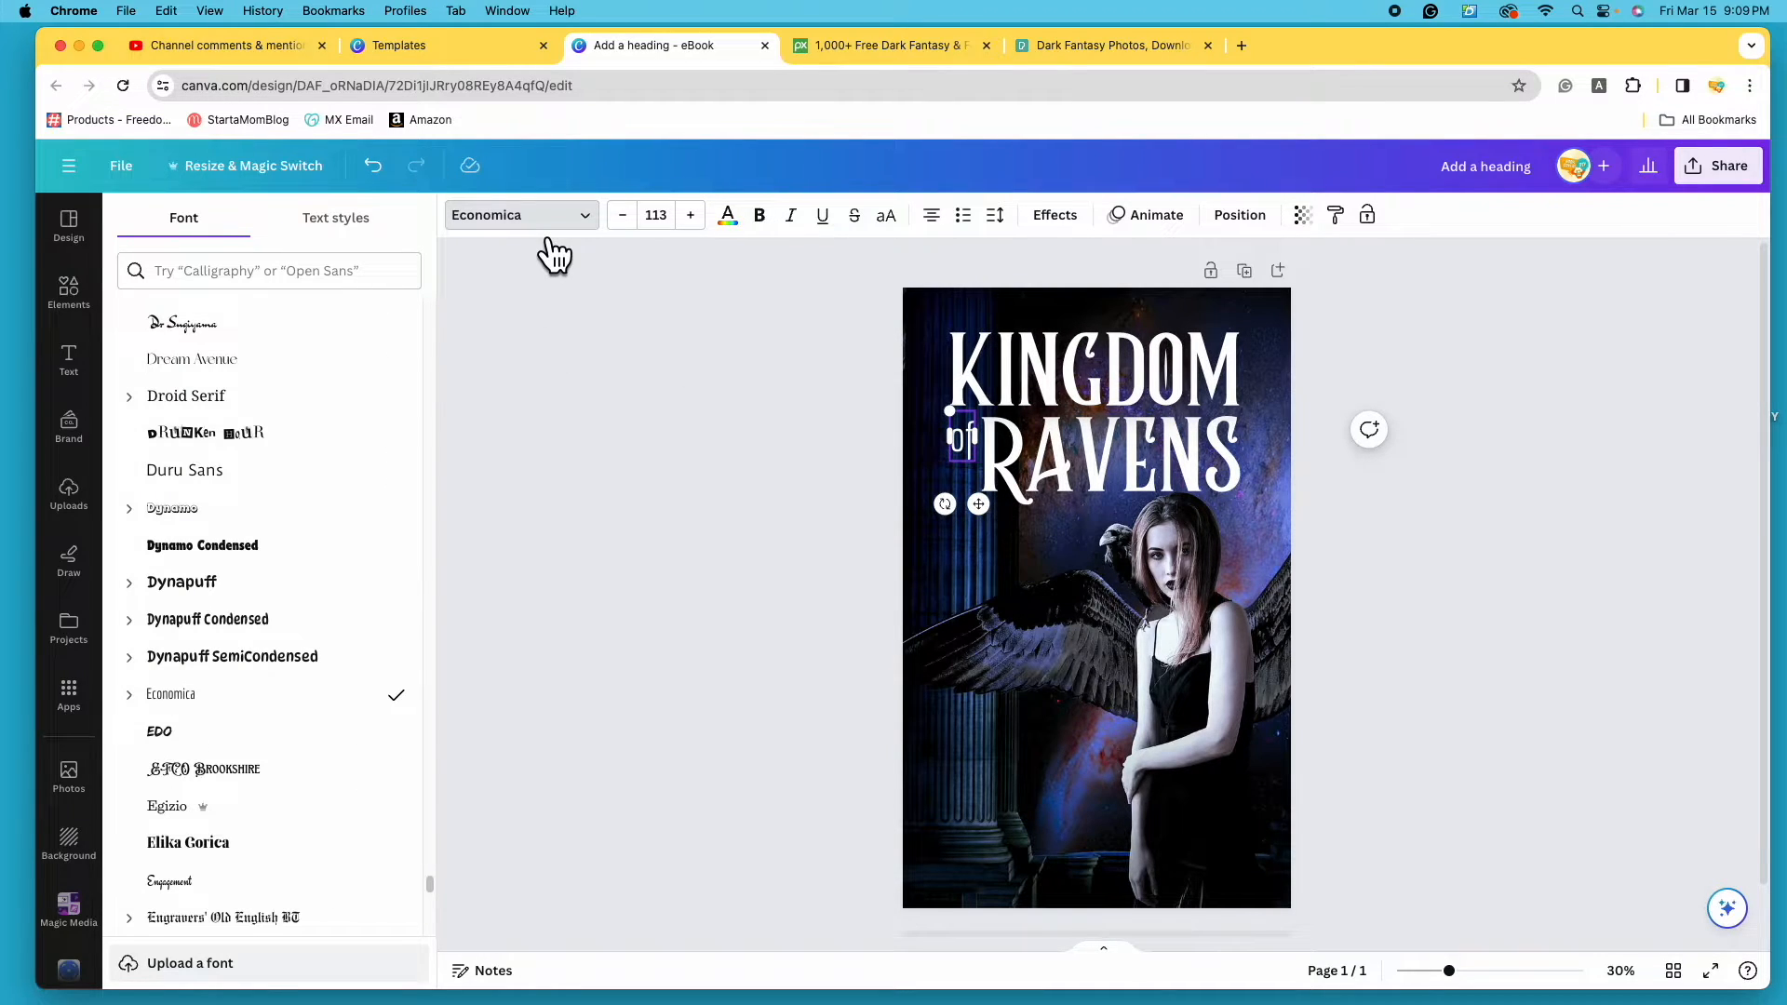
click(147, 709)
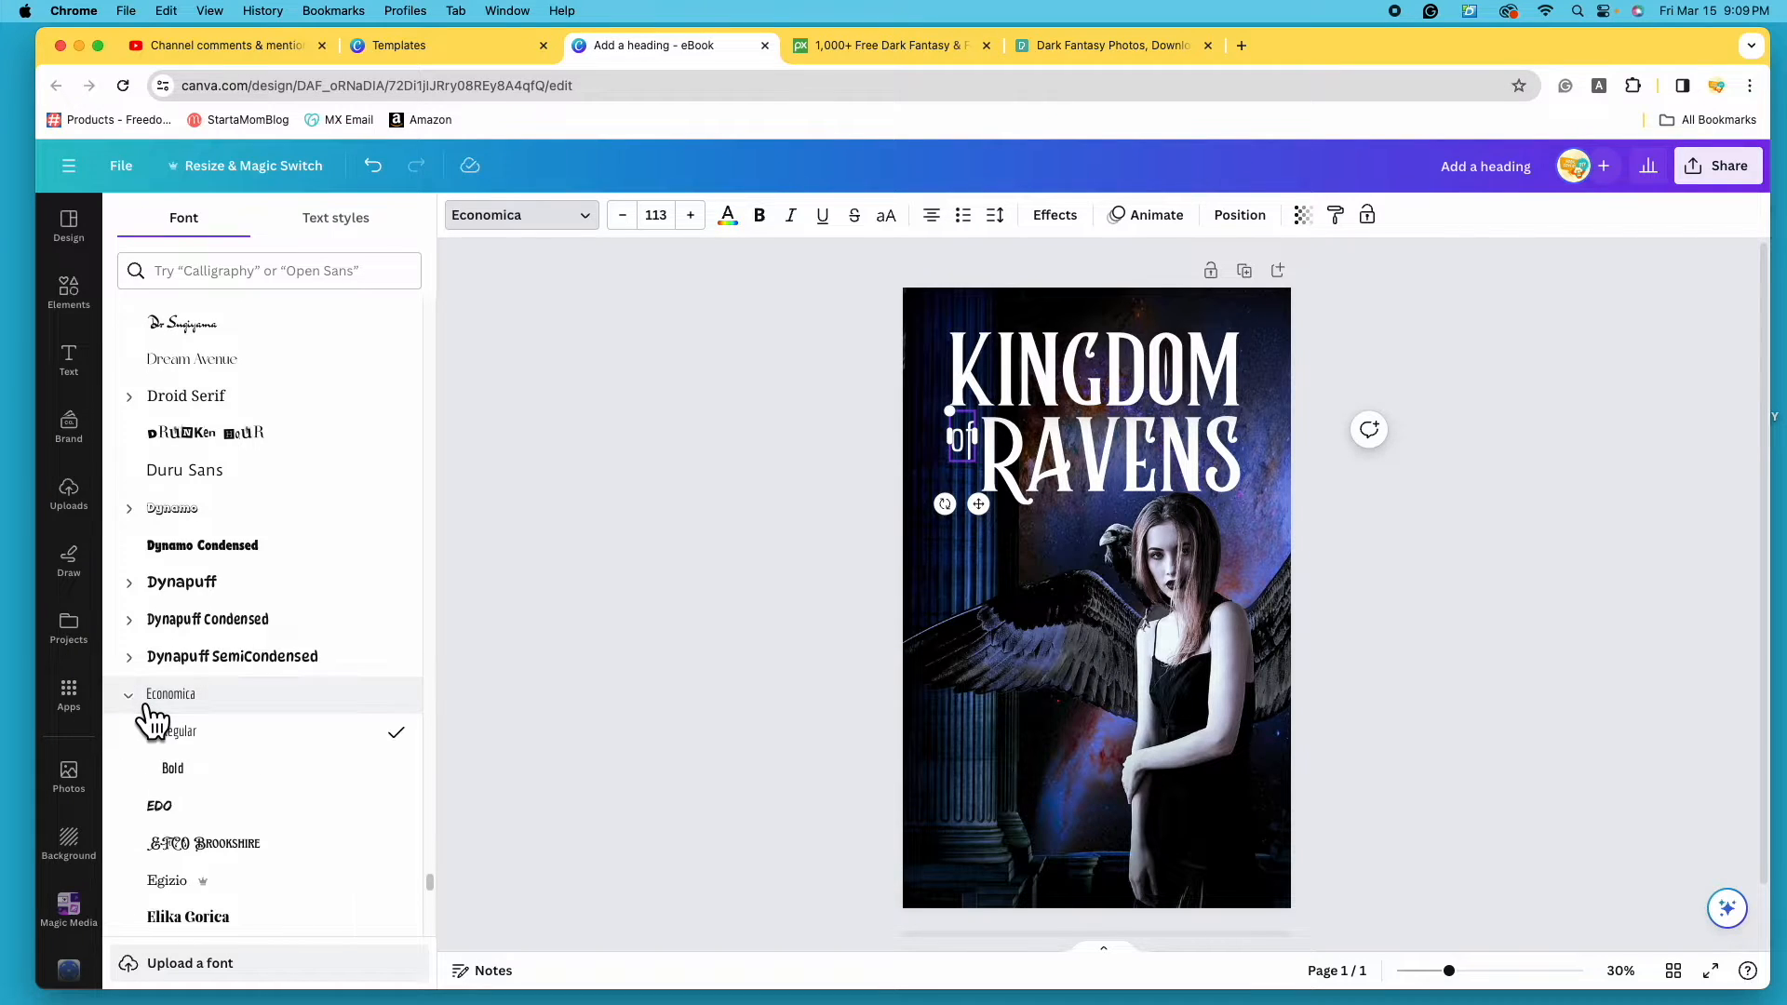
scroll(147, 745, down, 1)
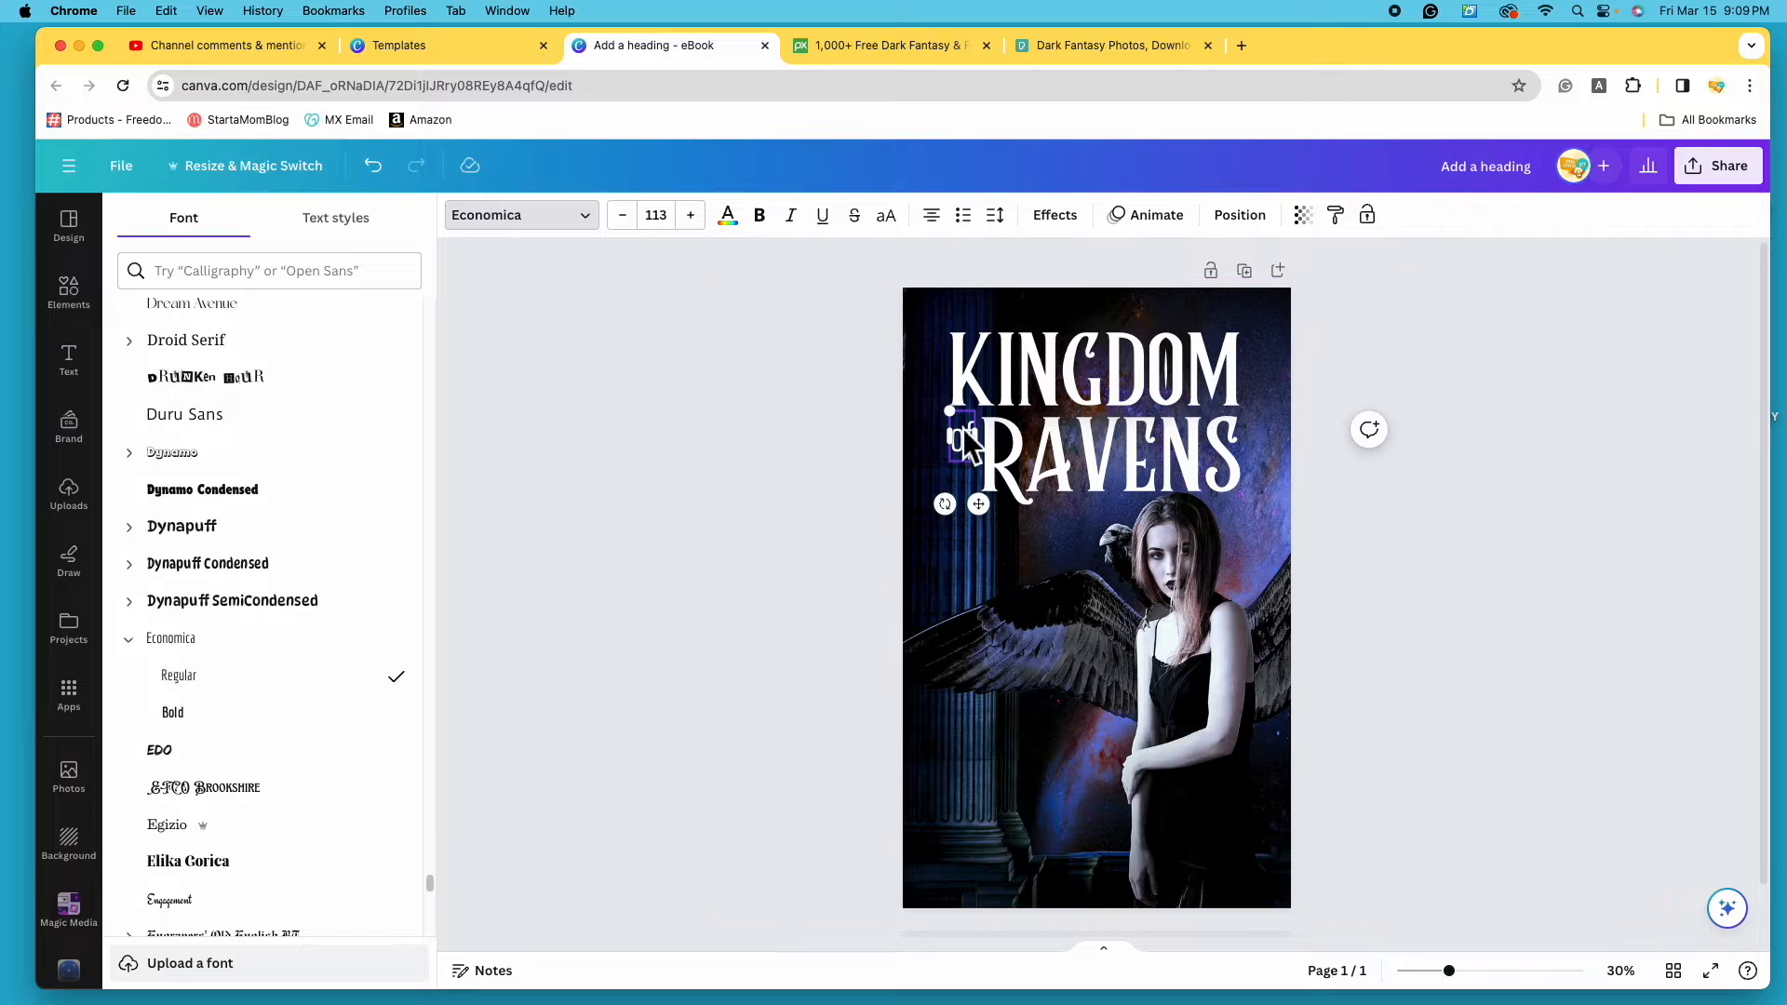
click(257, 730)
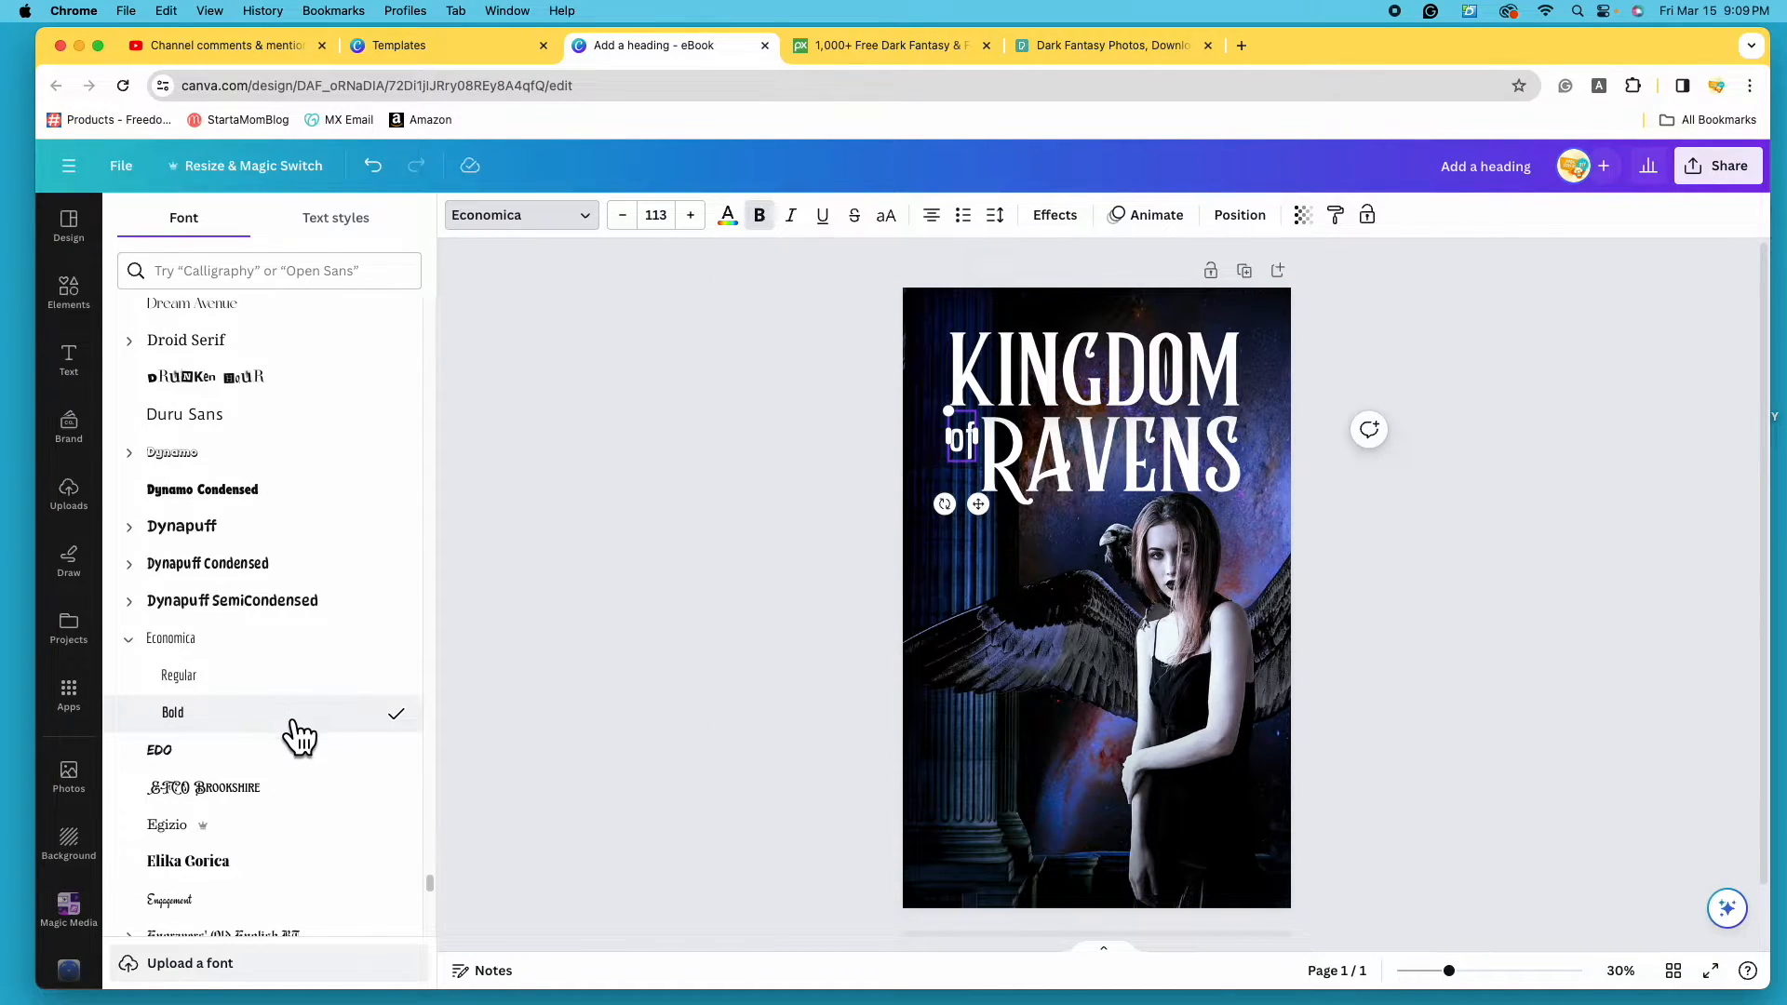
- Nudge the 'of' text into place against the R of RAVENS
click(967, 447)
drag(967, 447, 973, 454)
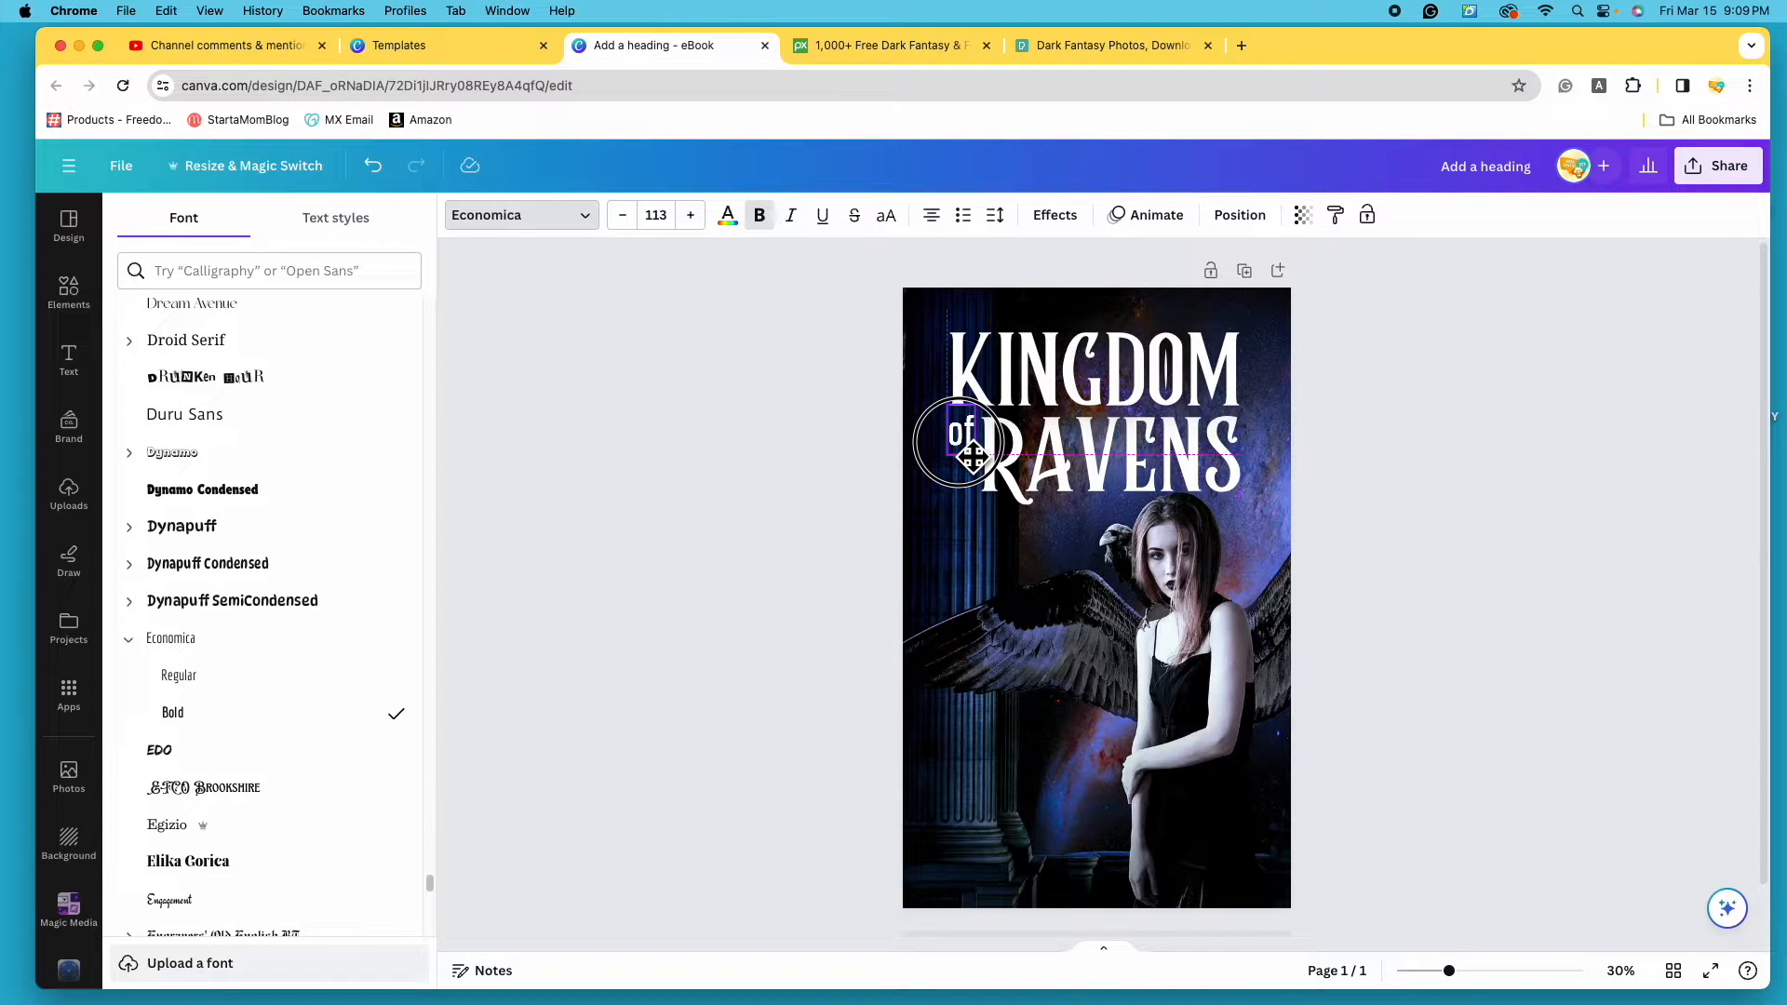
drag(974, 455, 973, 456)
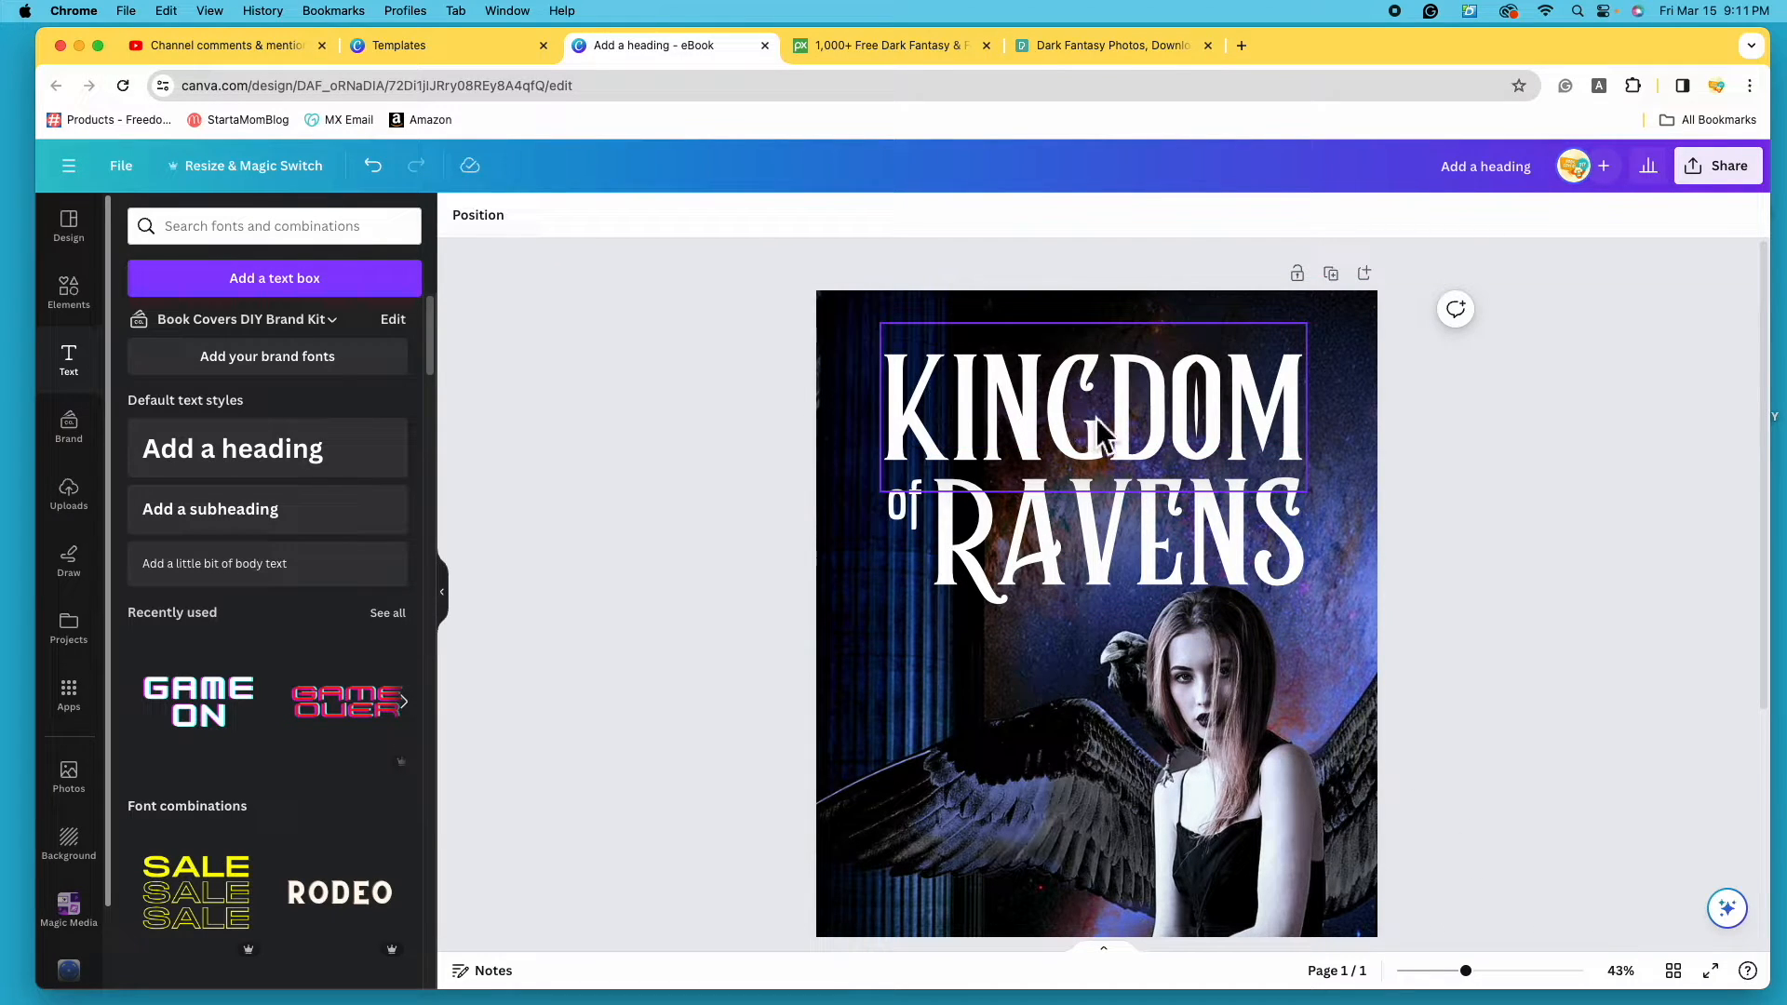
click(1126, 412)
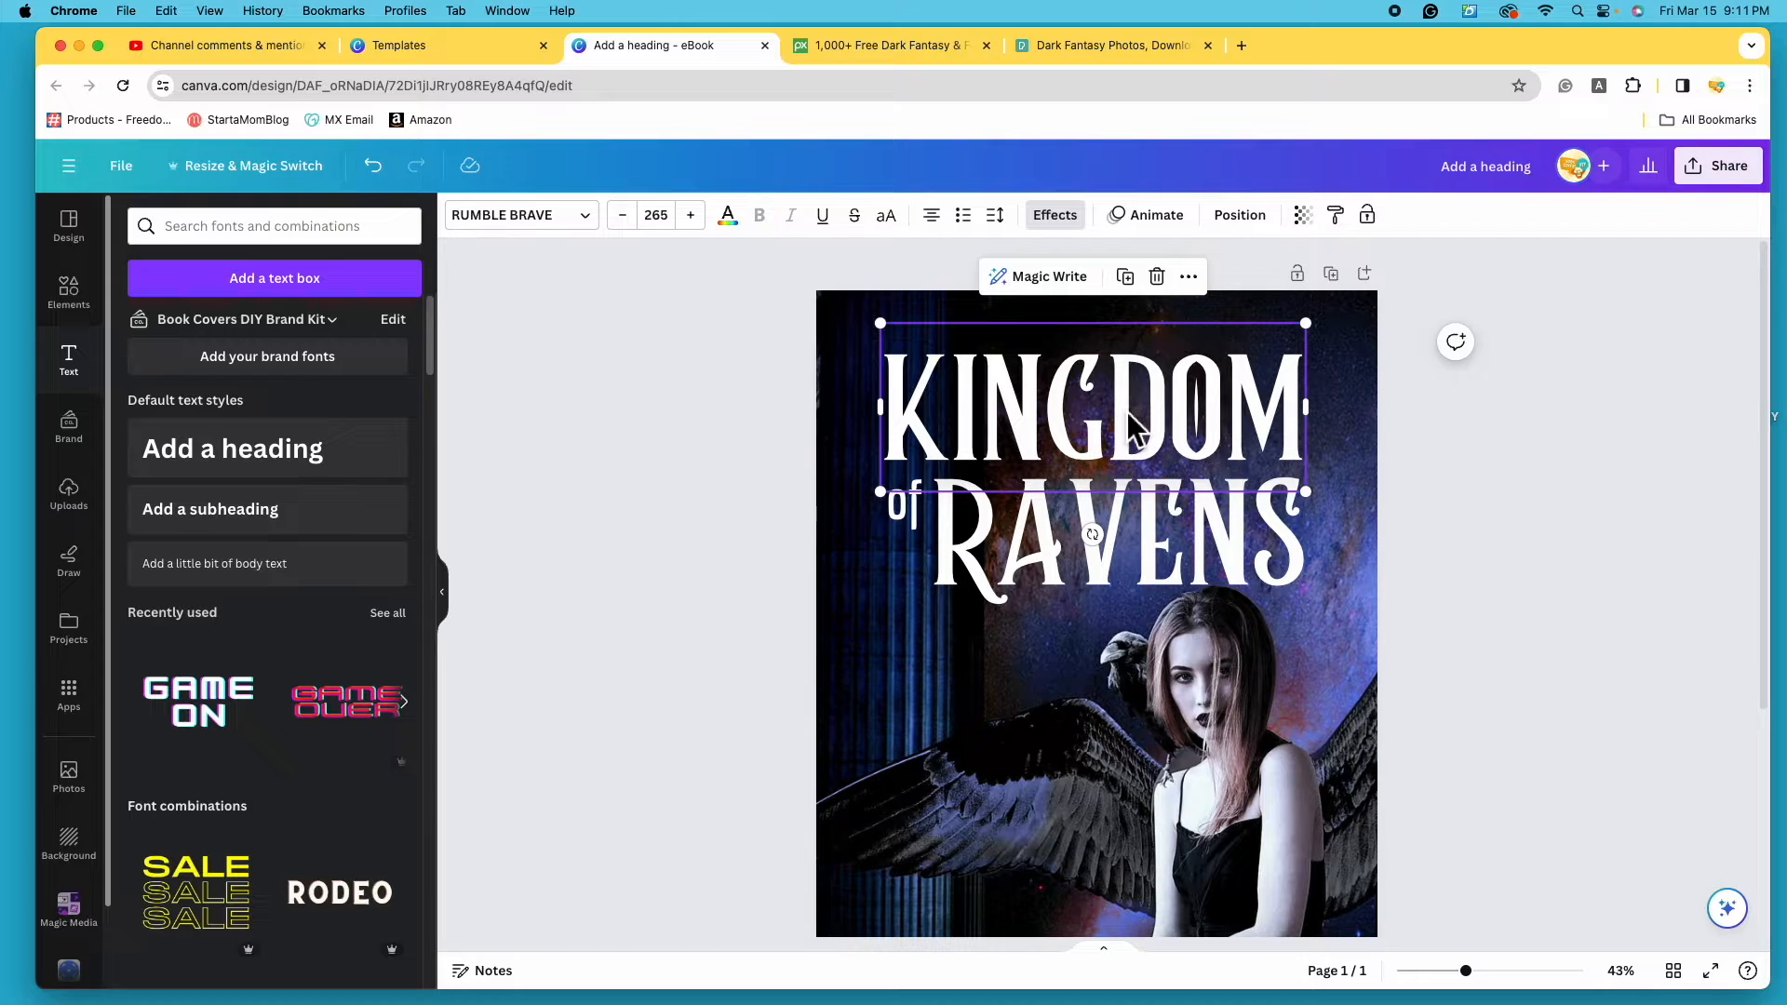
- Select KINGDOM, 'of' and RAVENS together and group them into one title
shift+click(905, 516)
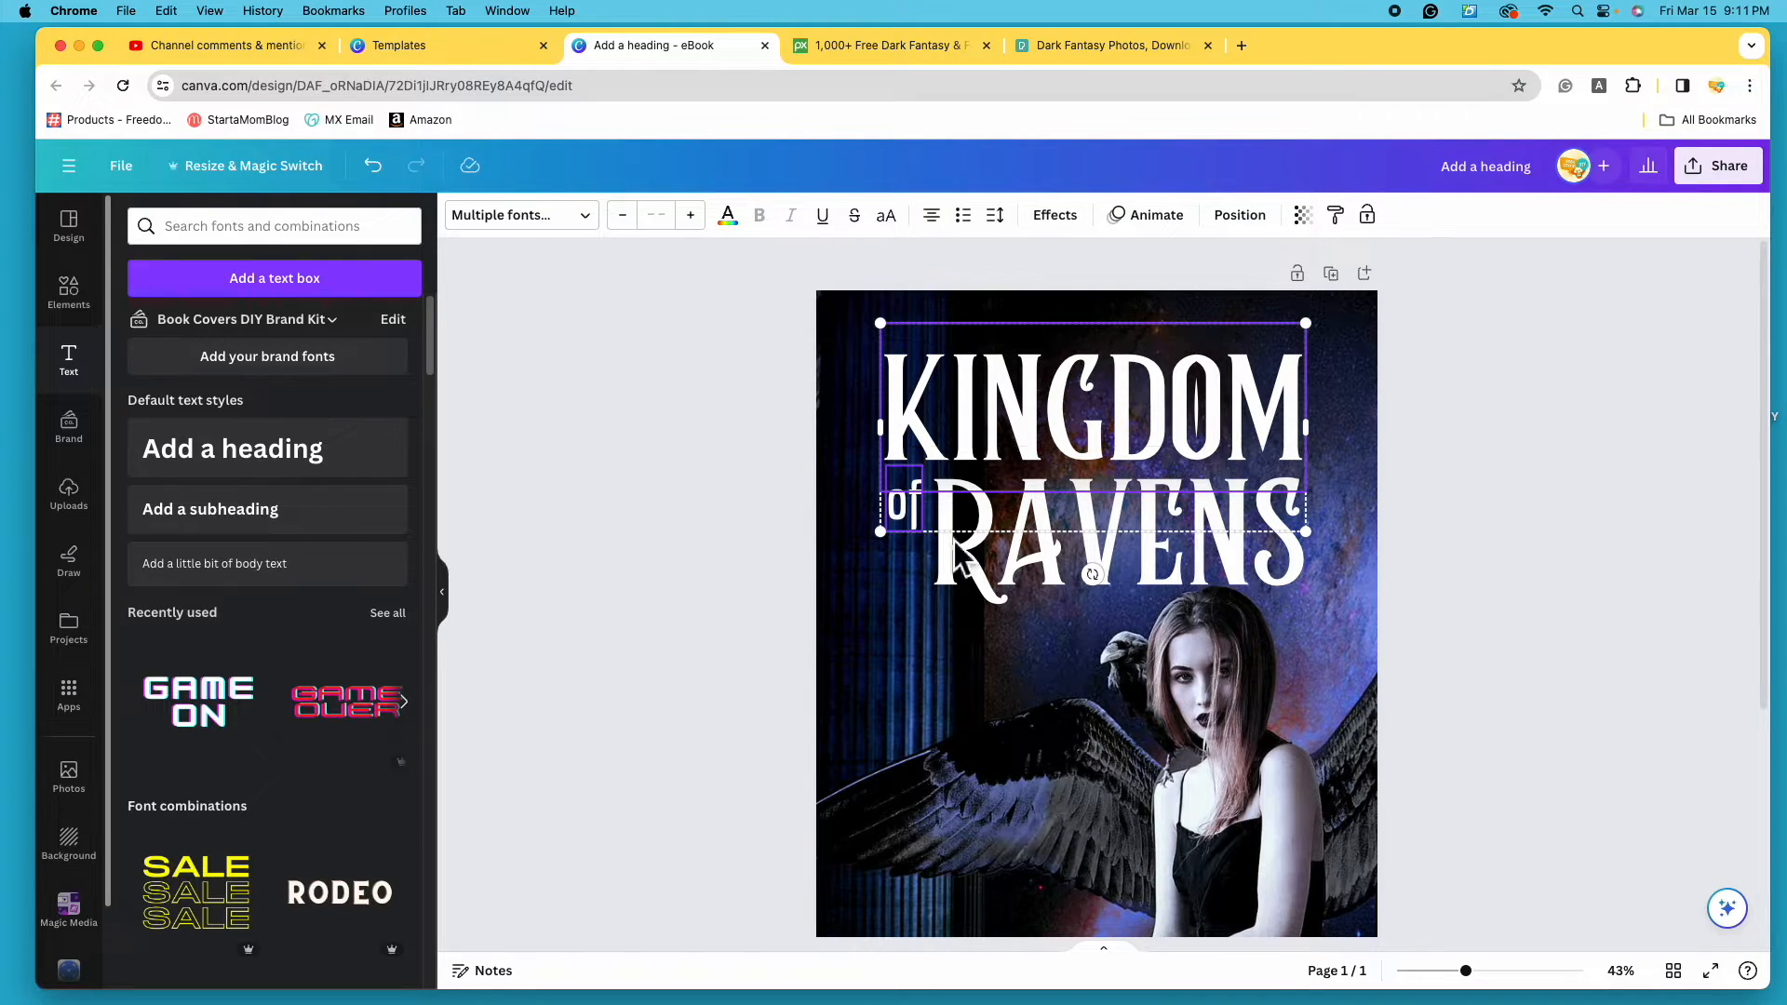
shift+click(1013, 584)
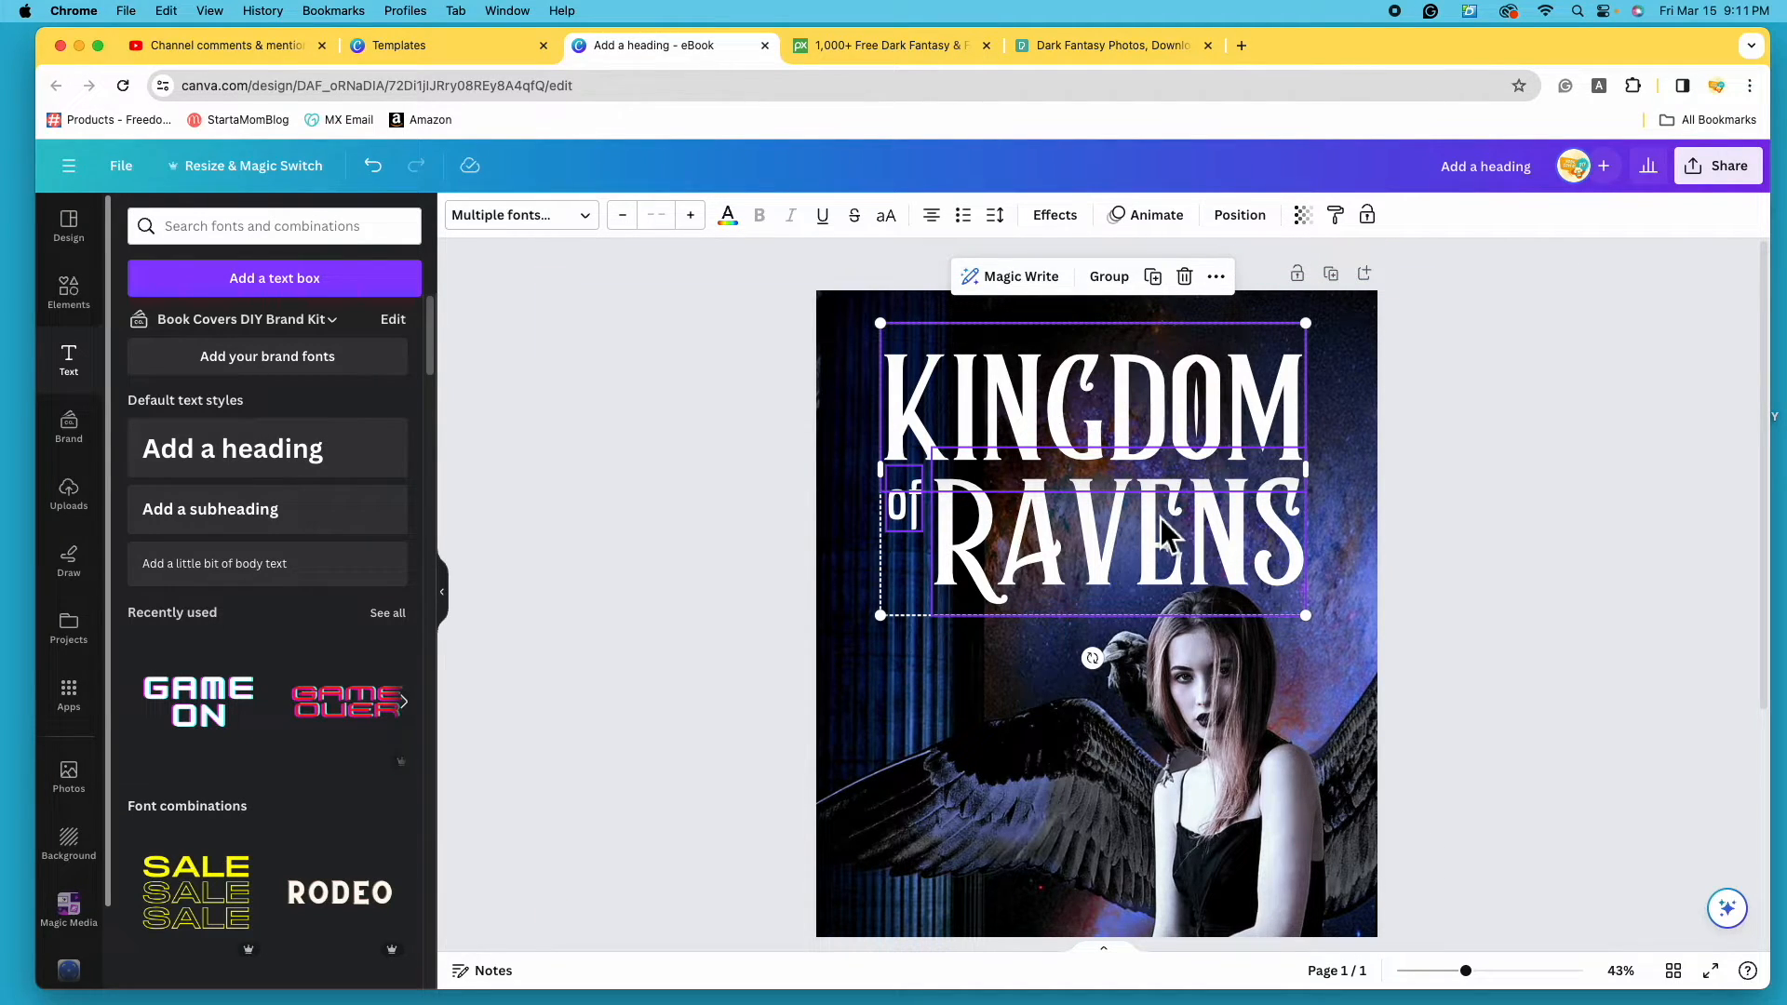
mouse_move(1137, 461)
mouse_down()
mouse_move(1177, 454)
mouse_move(1153, 471)
mouse_up()
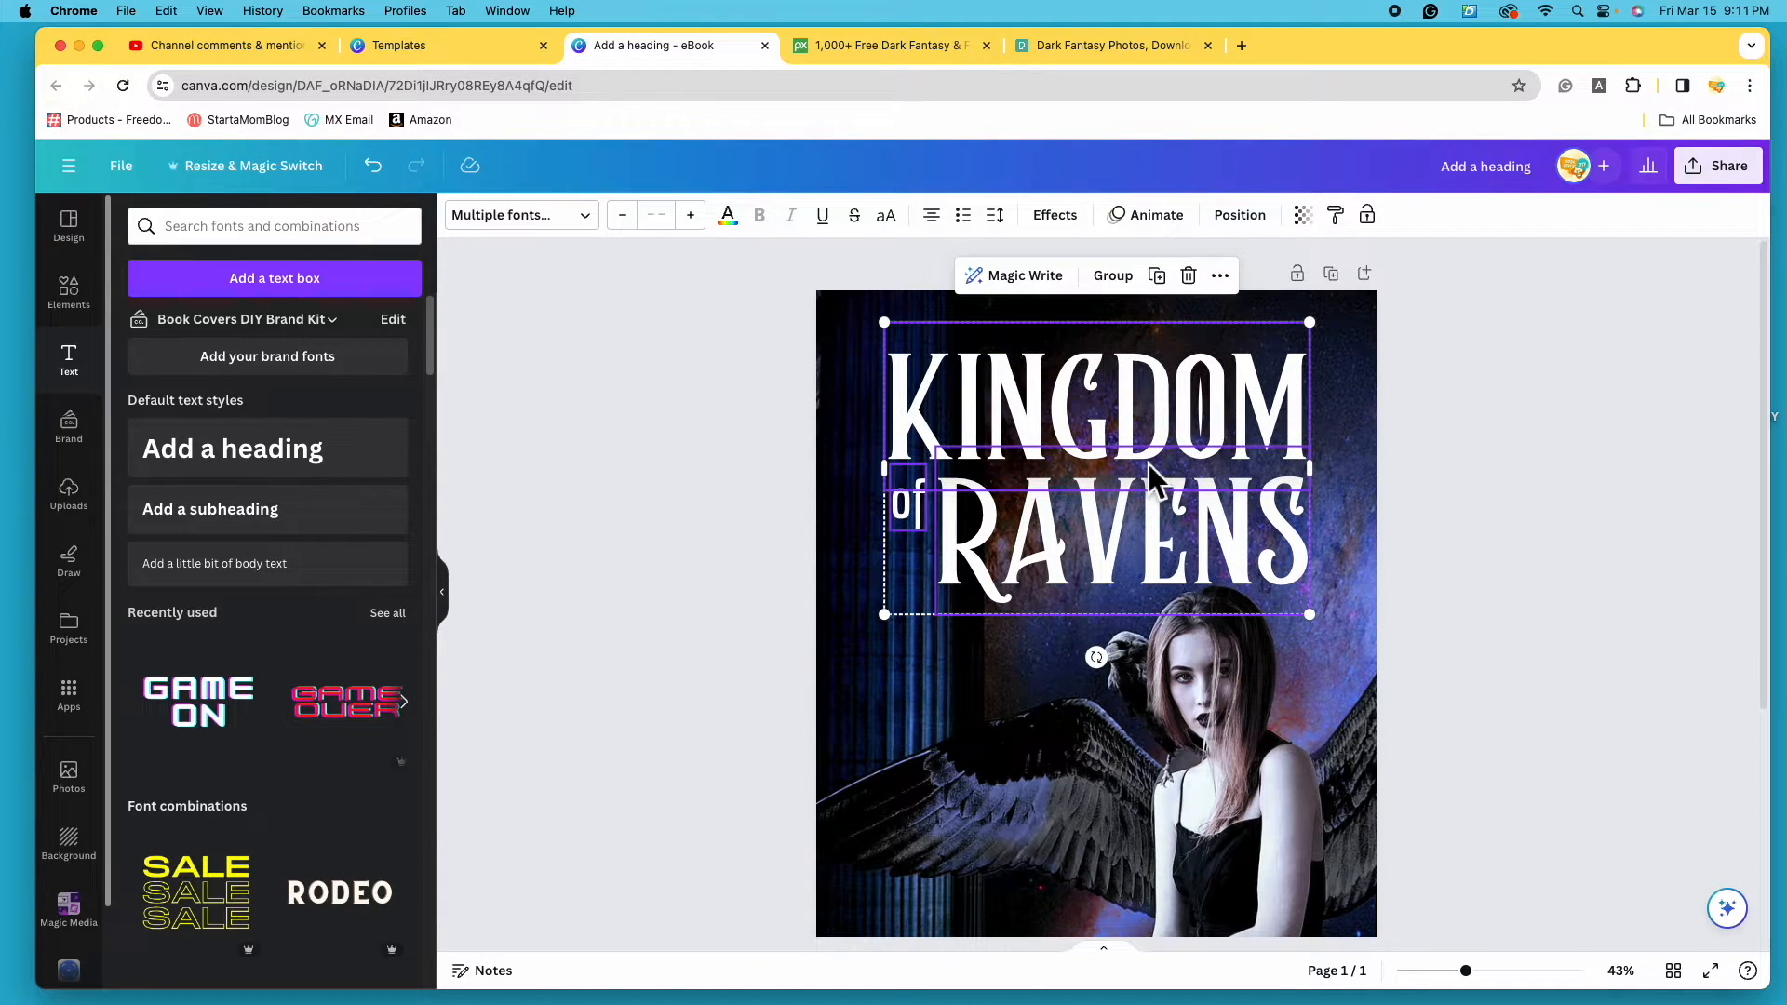
click(1130, 289)
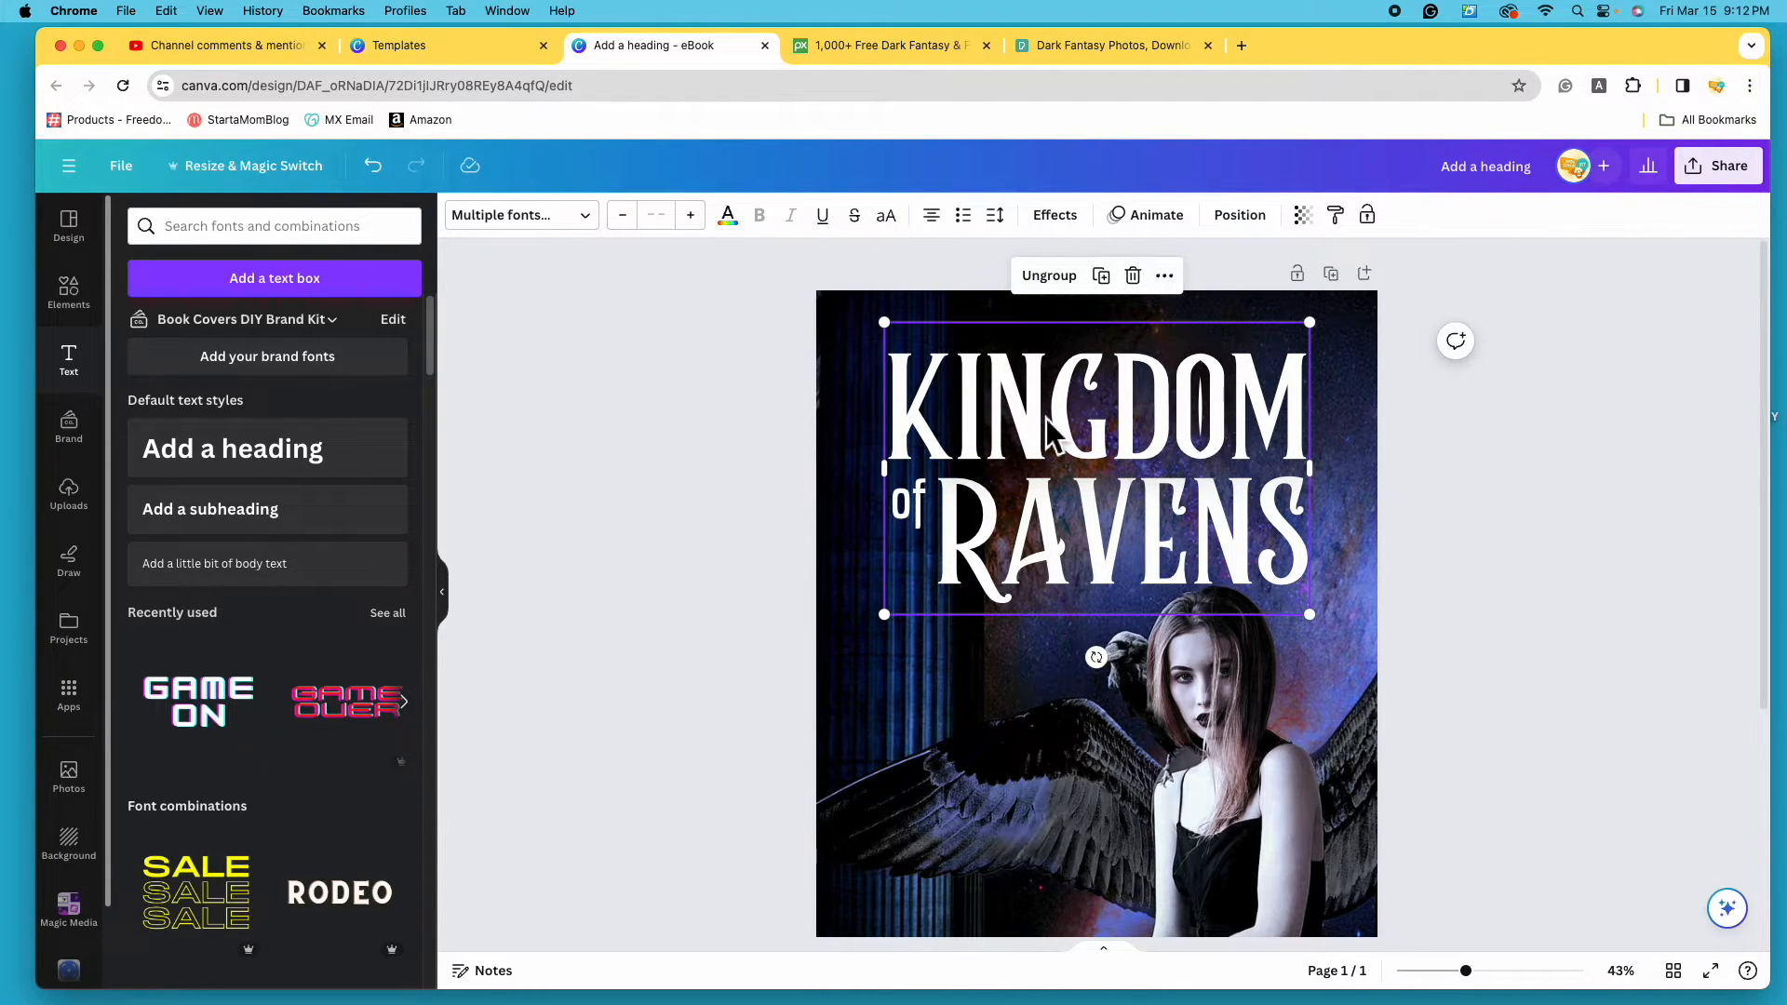
- Enlarge the title group slightly and centre it across the top of the cover
mouse_move(1327, 630)
mouse_down()
mouse_move(1241, 562)
mouse_move(1389, 677)
mouse_move(1293, 614)
mouse_move(1316, 620)
mouse_up()
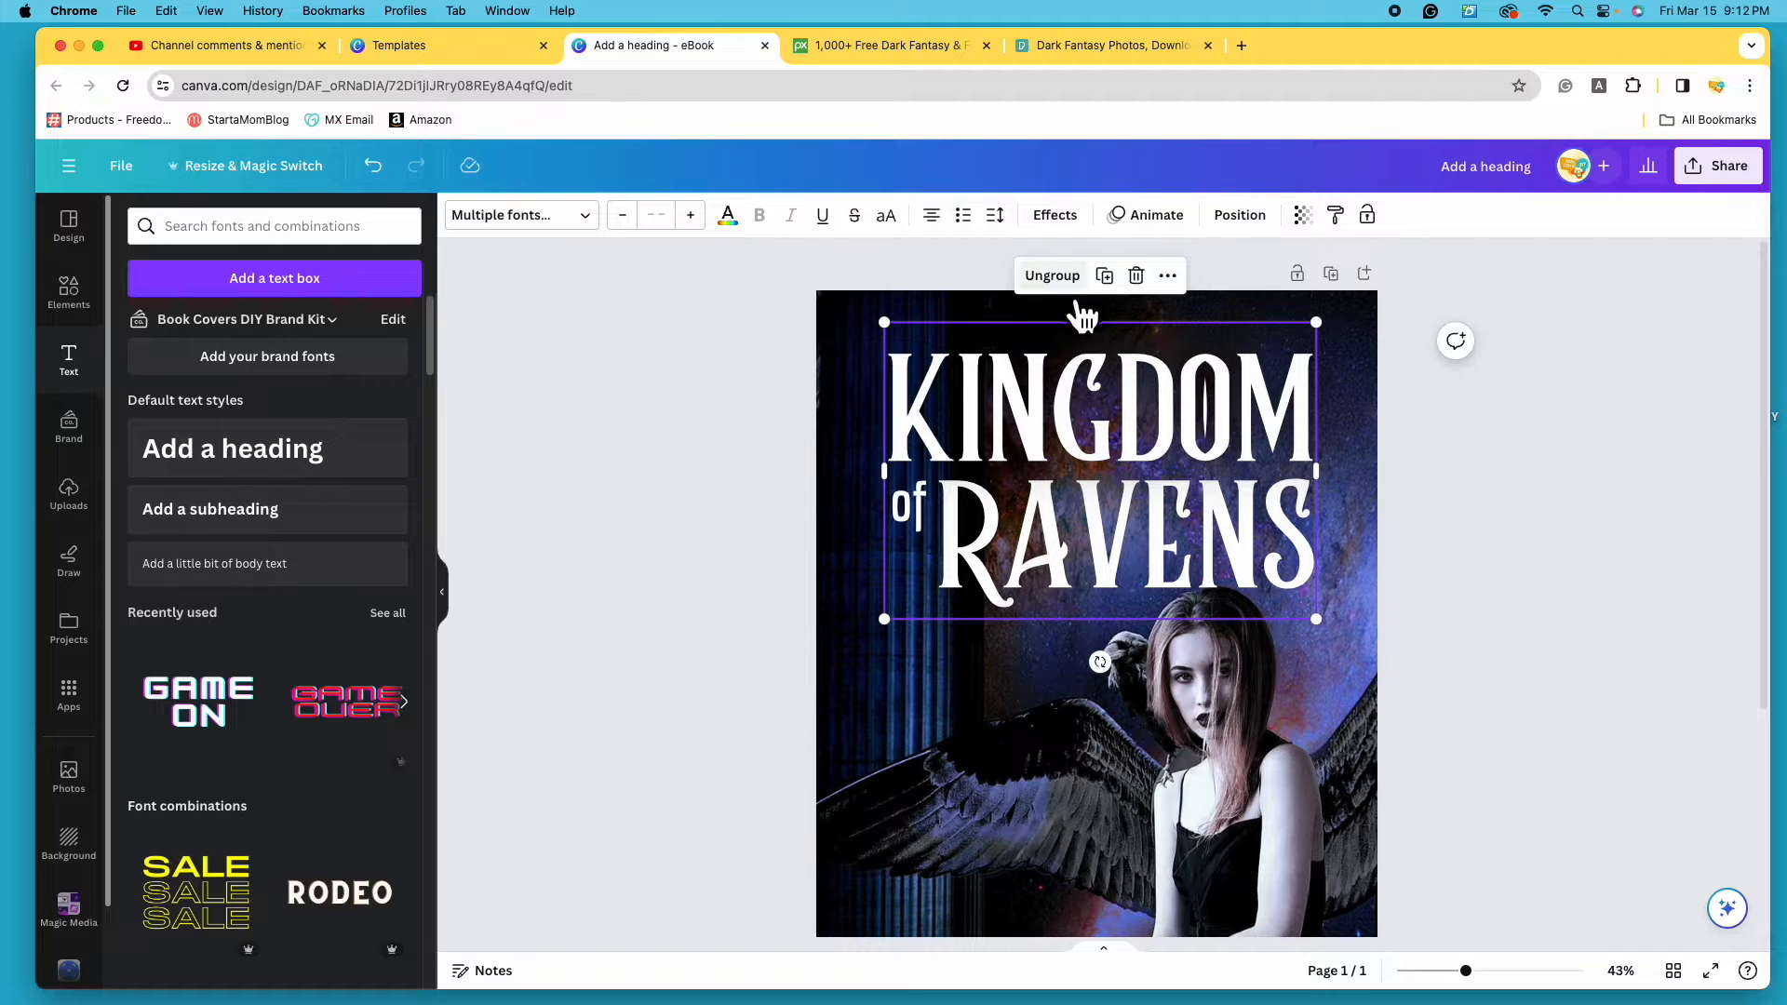
drag(1465, 970, 1447, 970)
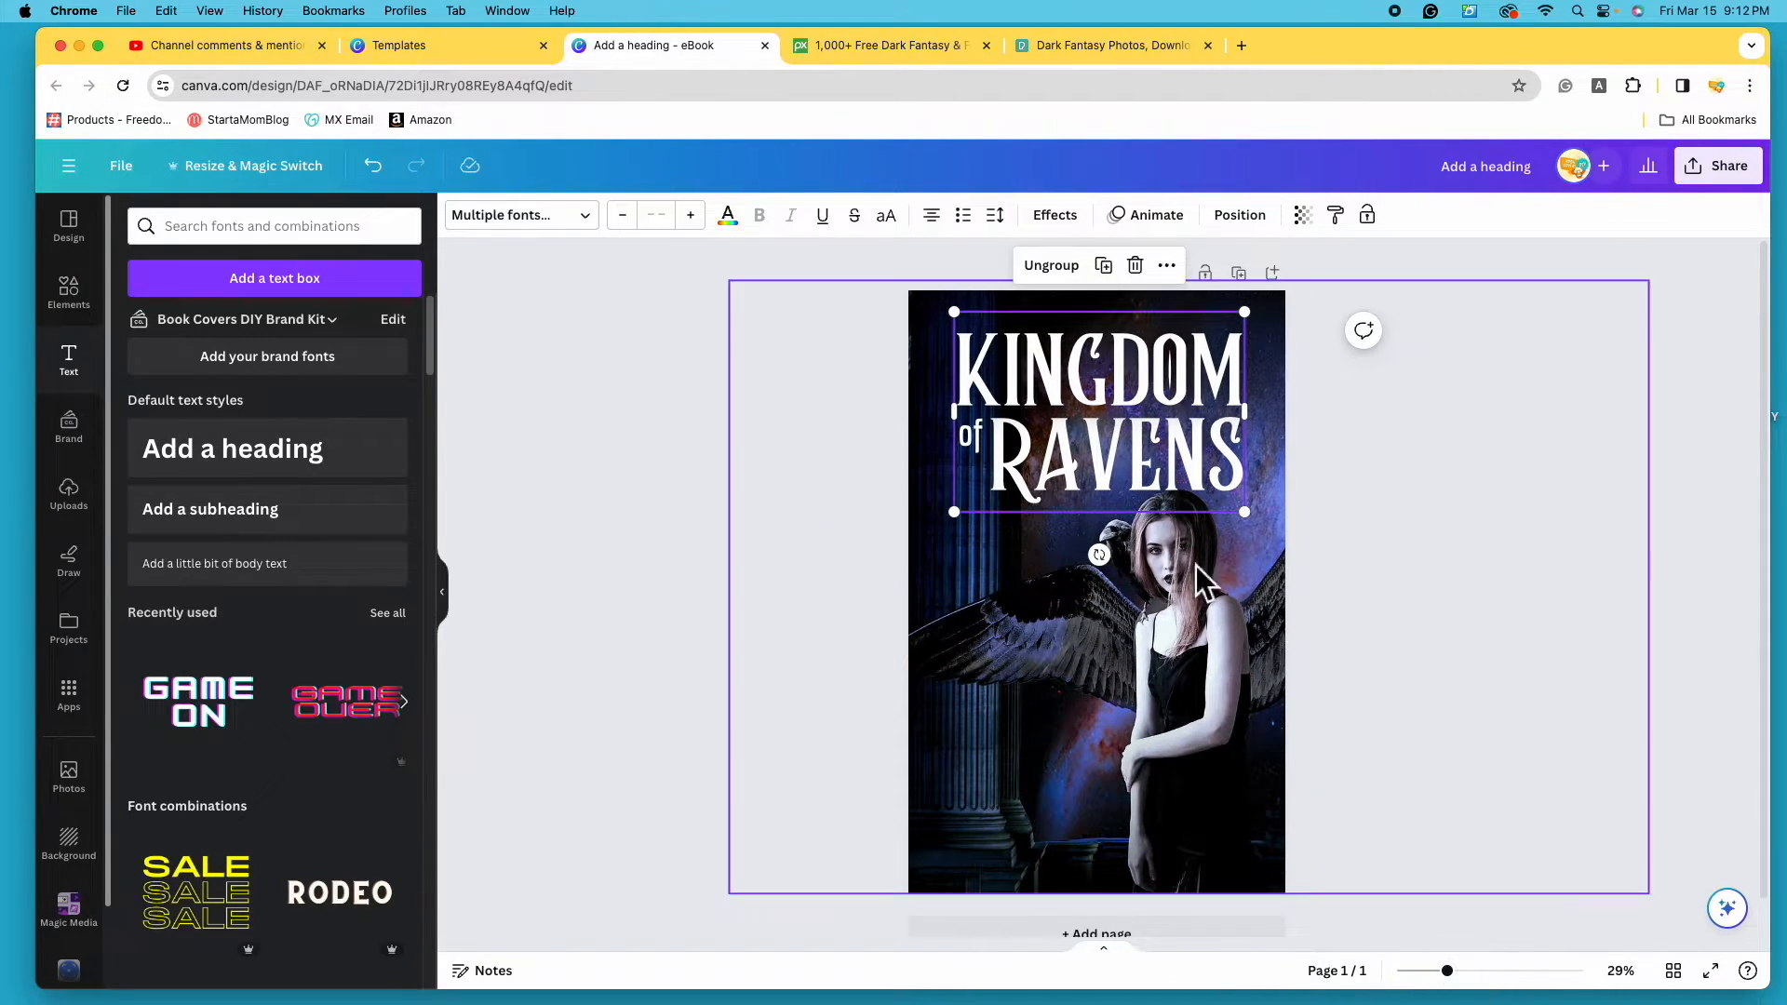
drag(1106, 458, 1112, 463)
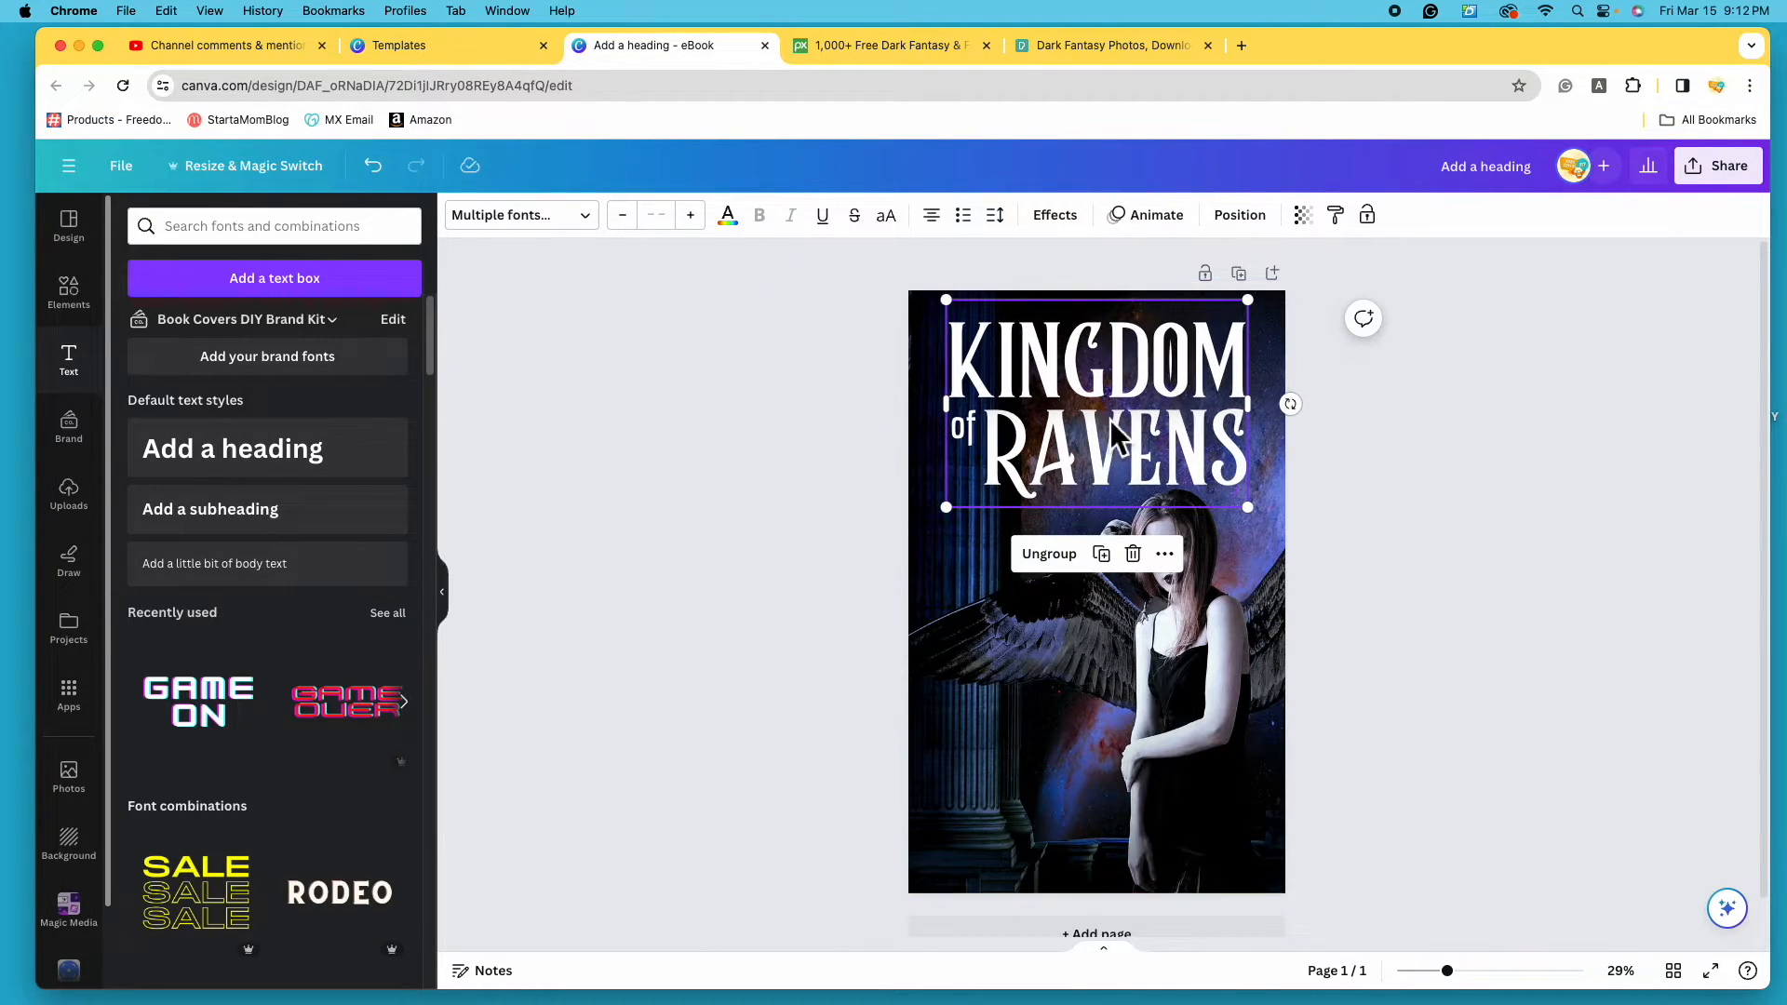
click(1451, 650)
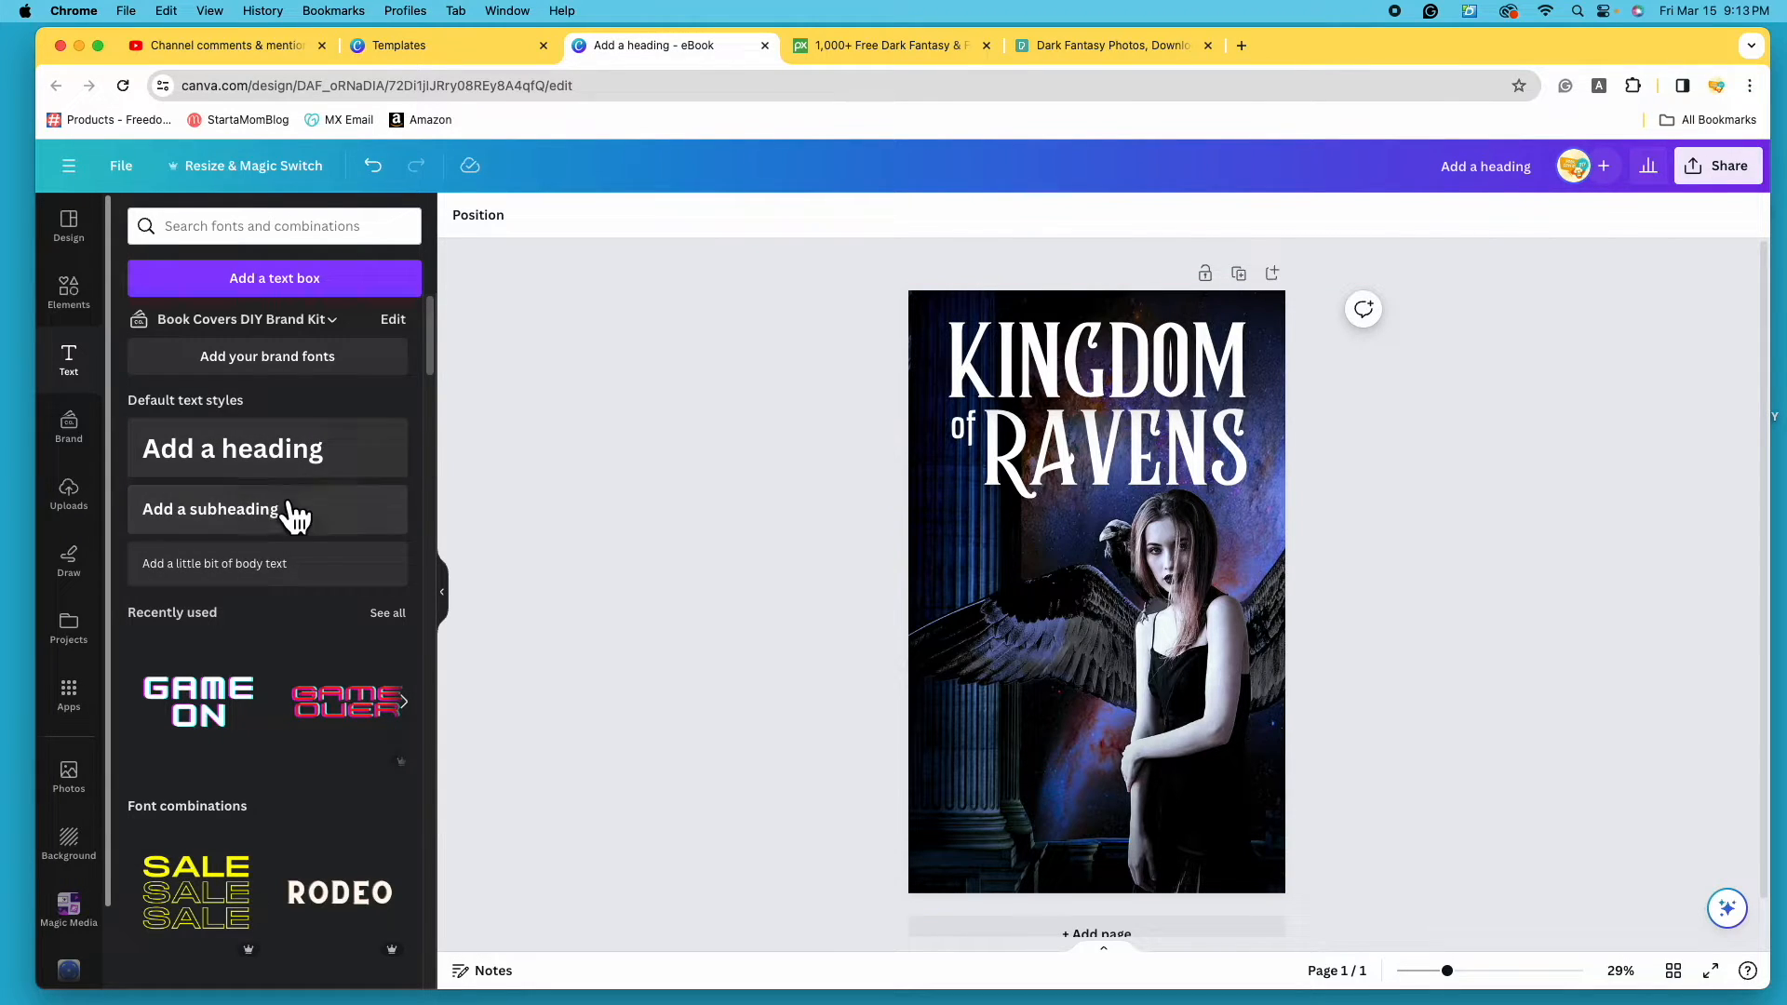
- Ungroup the title back into separate KINGDOM, 'of' and RAVENS words
click(1195, 381)
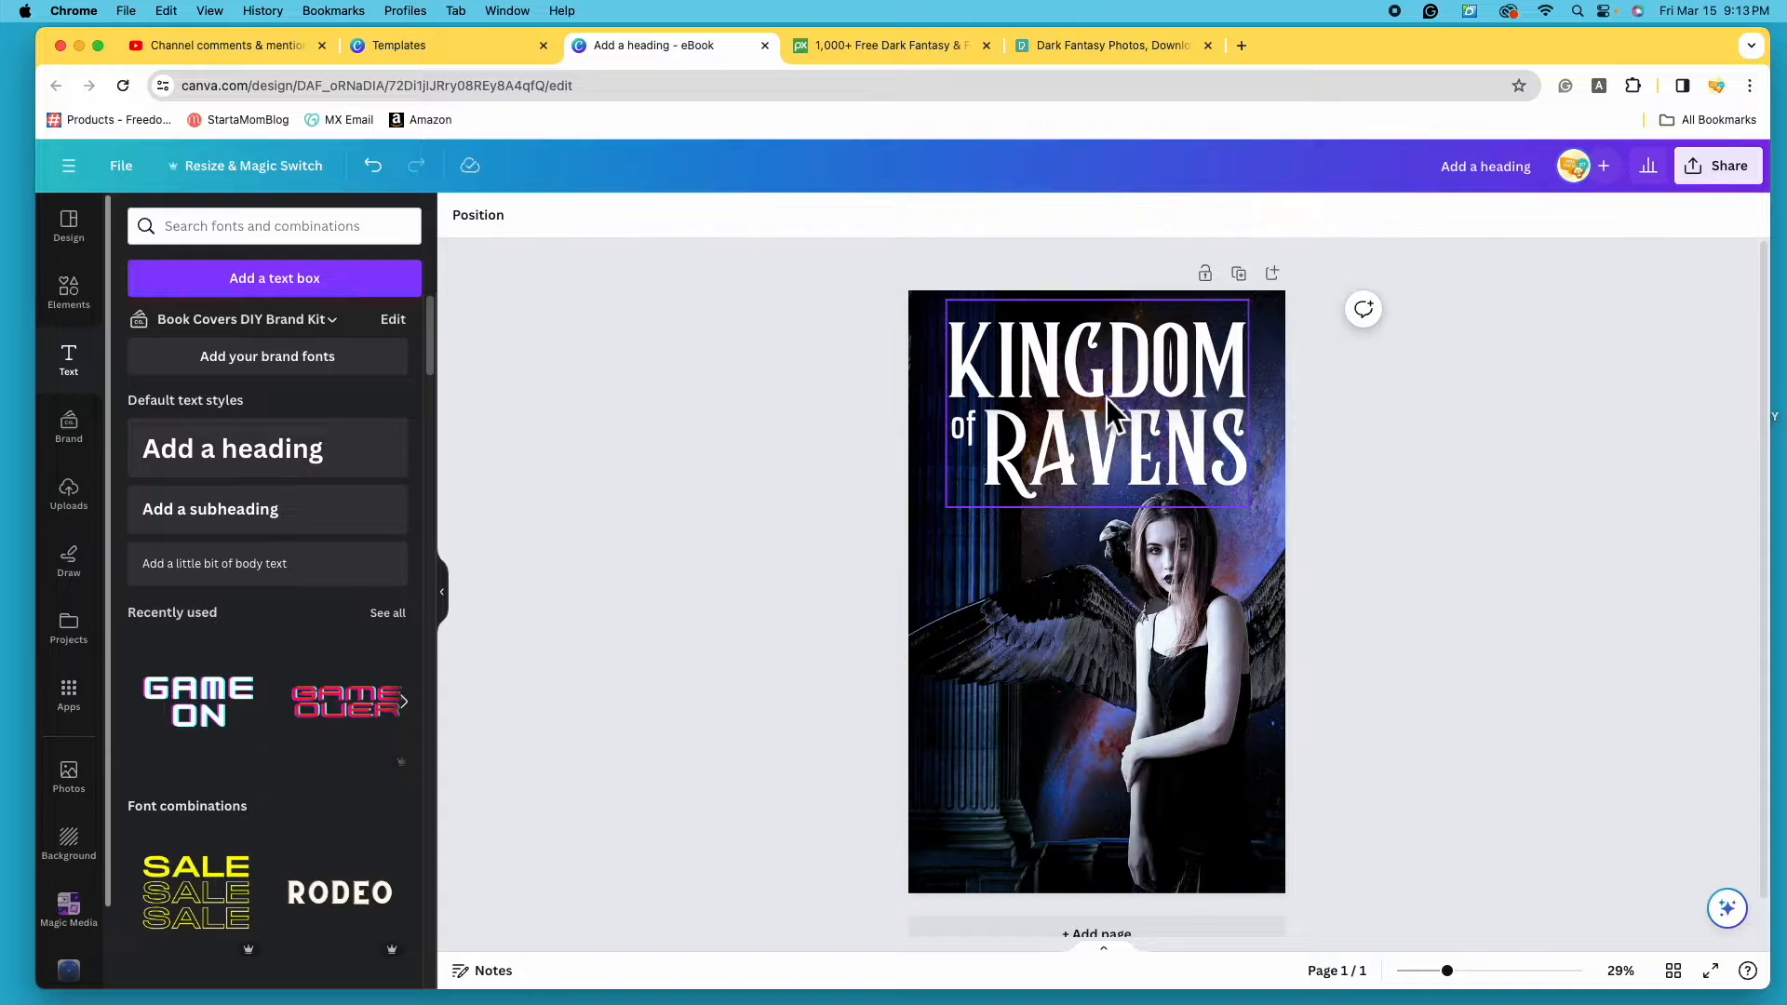
click(1107, 399)
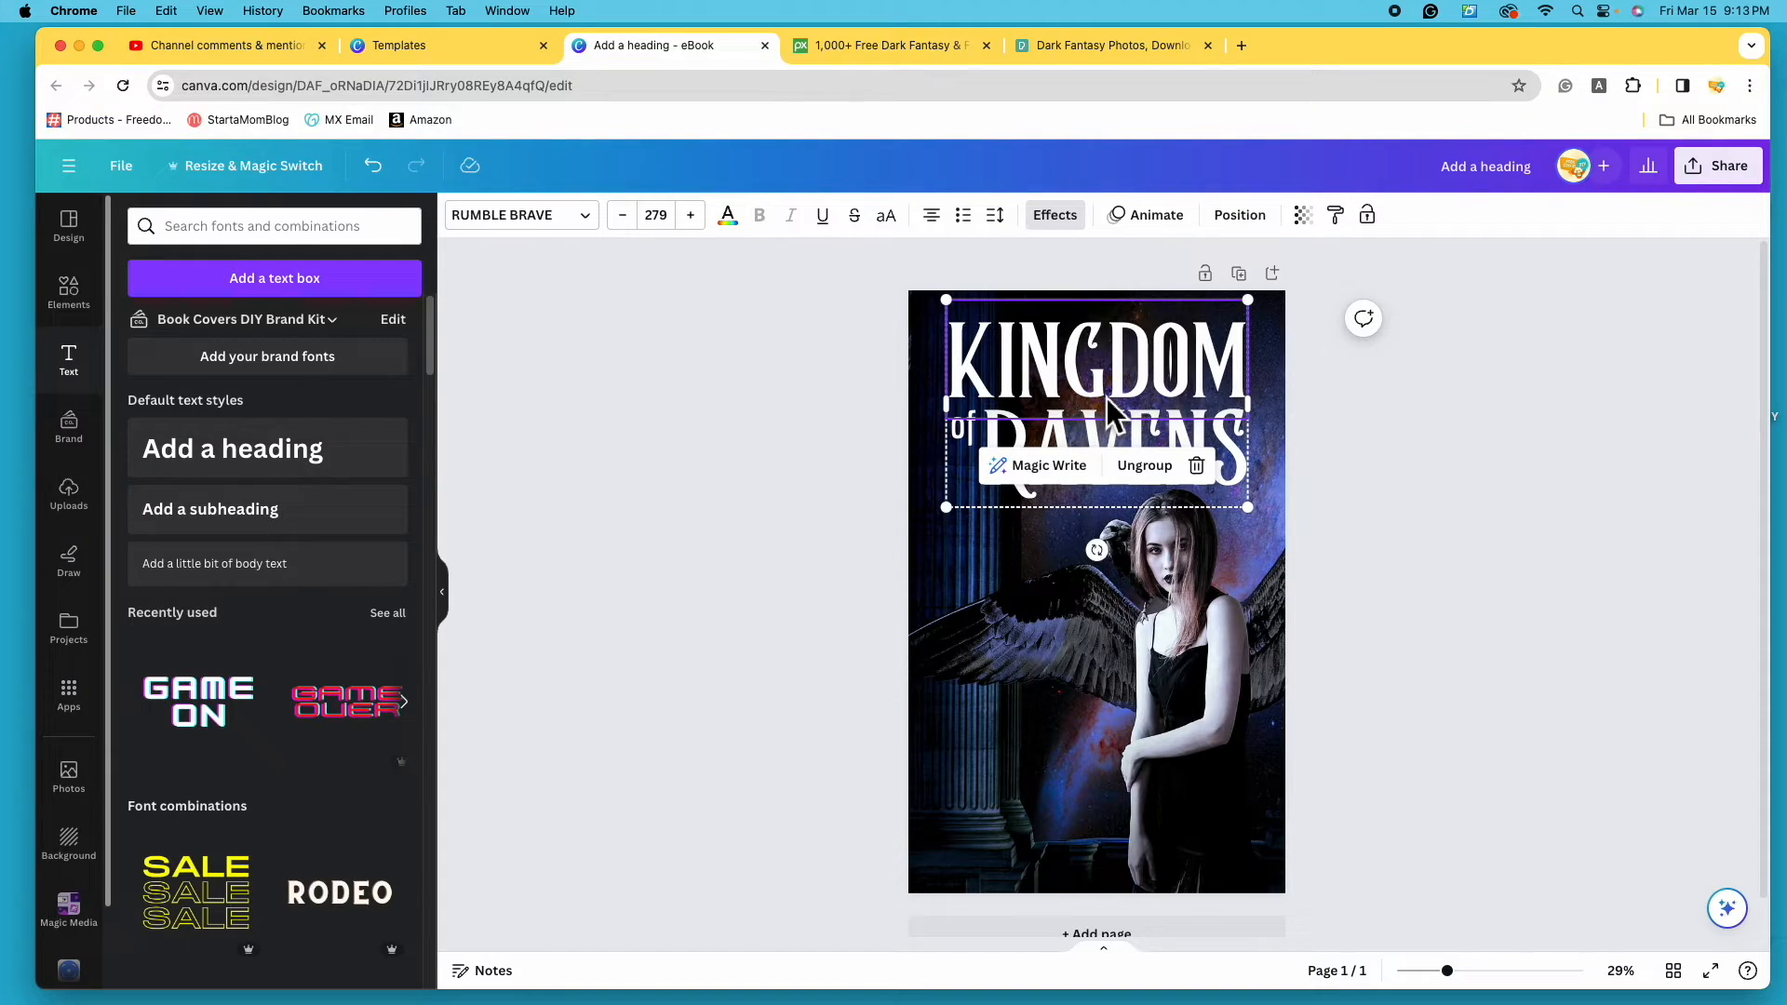
click(1158, 473)
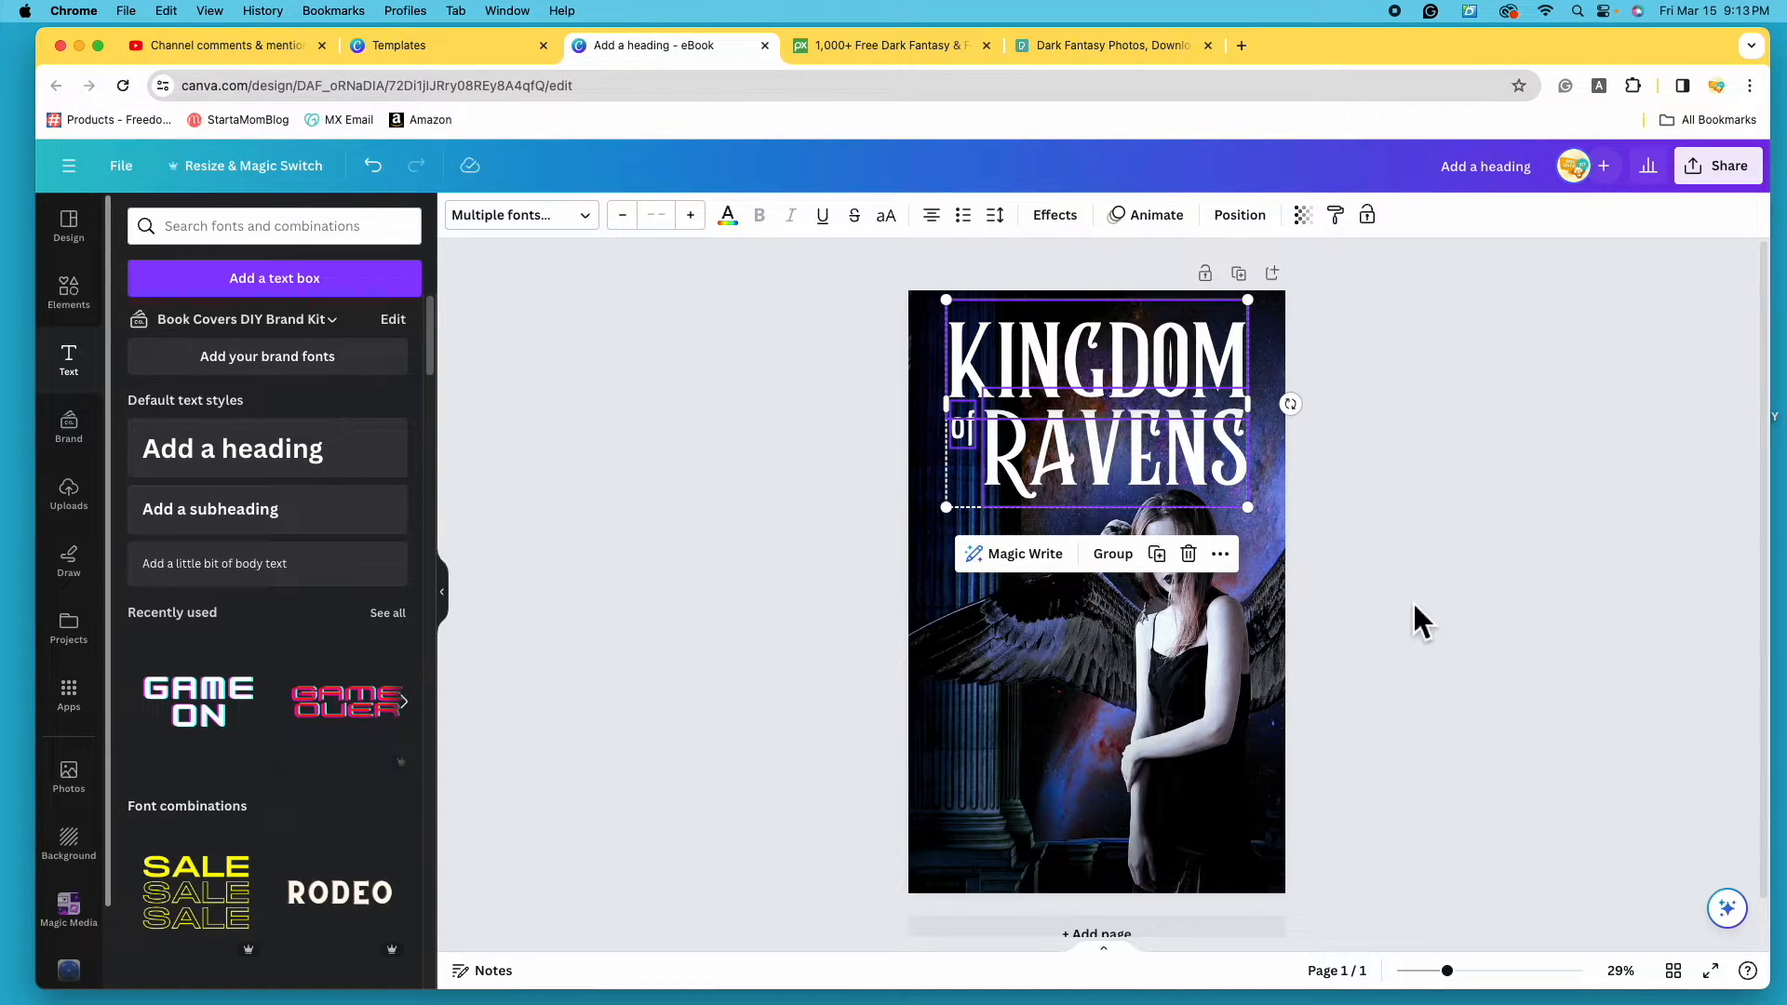
click(1526, 612)
- Duplicate RAVENS at about half size and place it and 'of' on the lower cover
click(1135, 463)
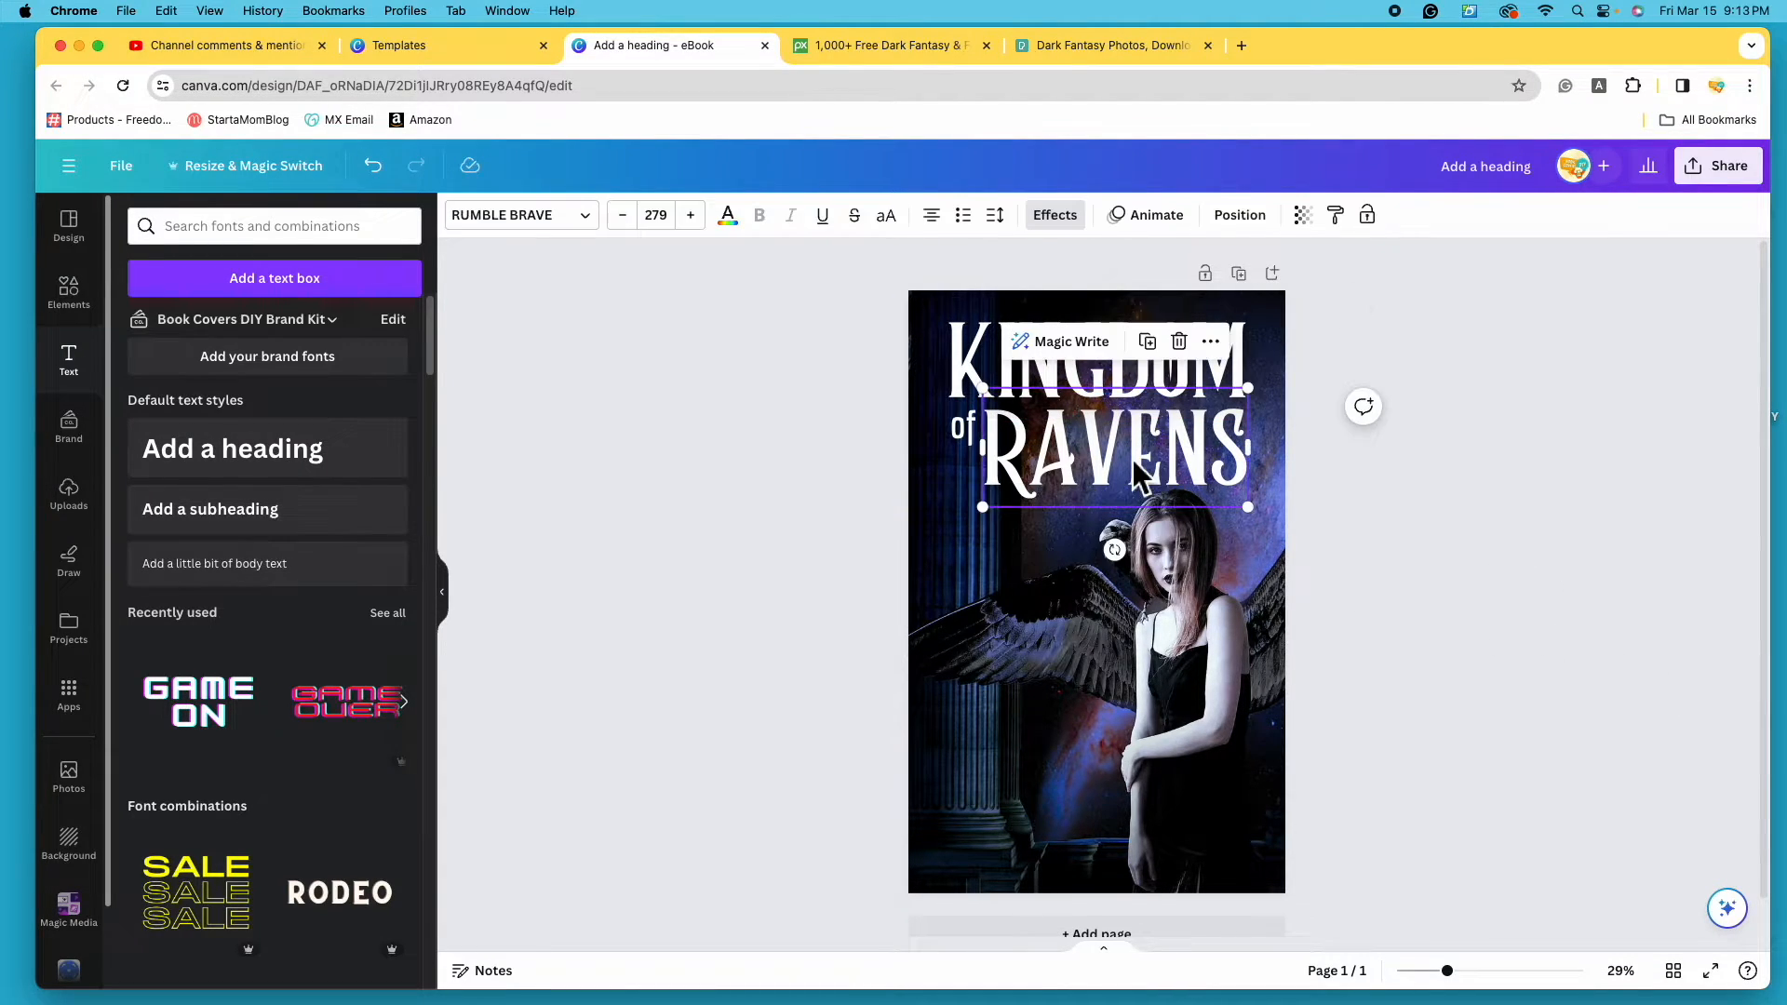
click(1147, 343)
drag(1151, 467, 1124, 767)
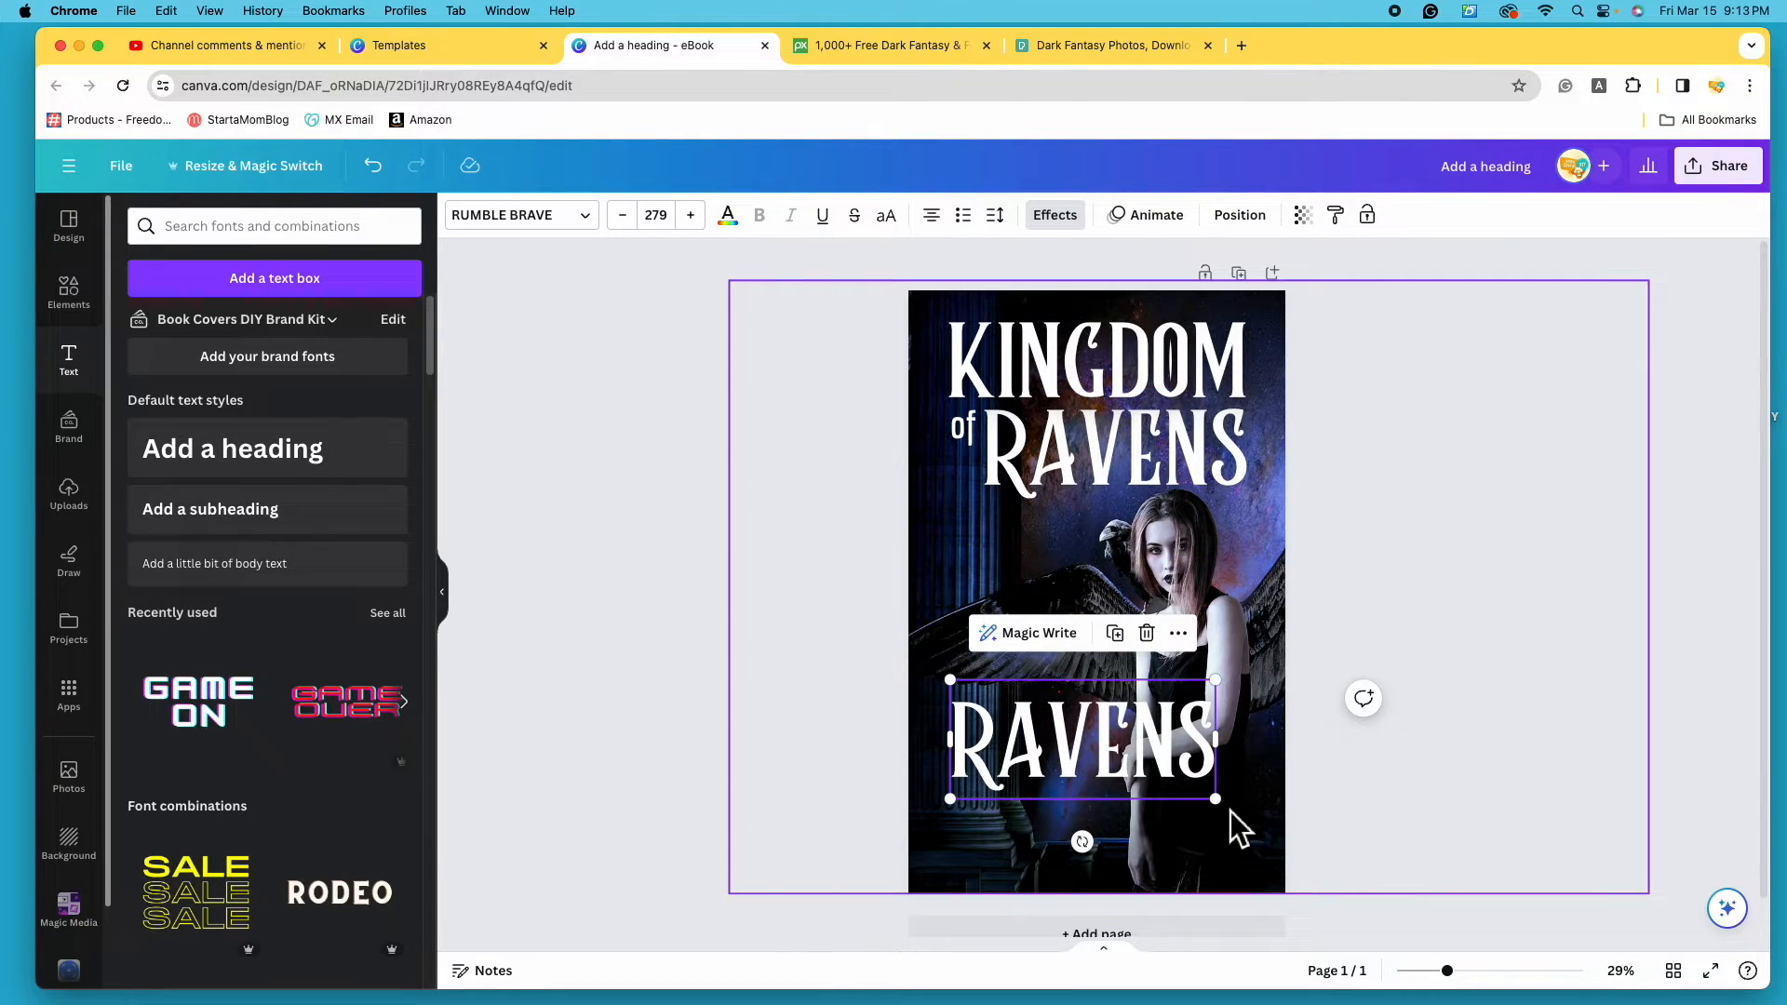
drag(1216, 799, 1104, 766)
click(961, 428)
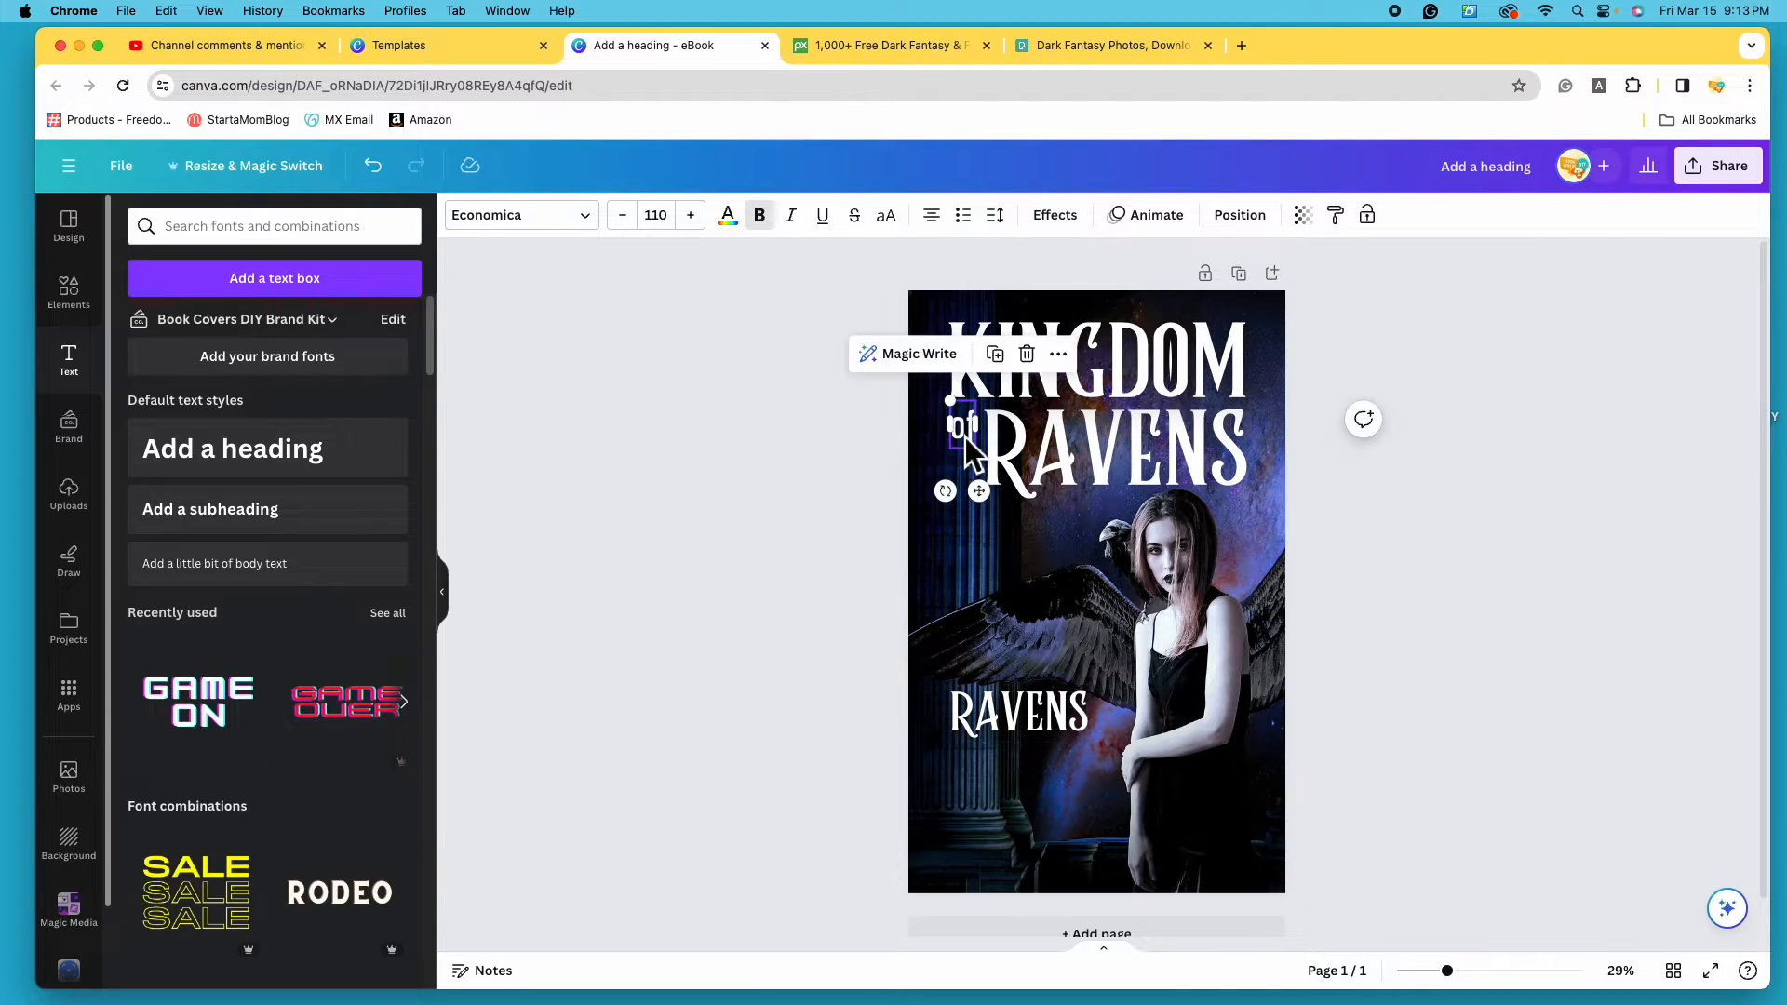
drag(964, 431, 971, 788)
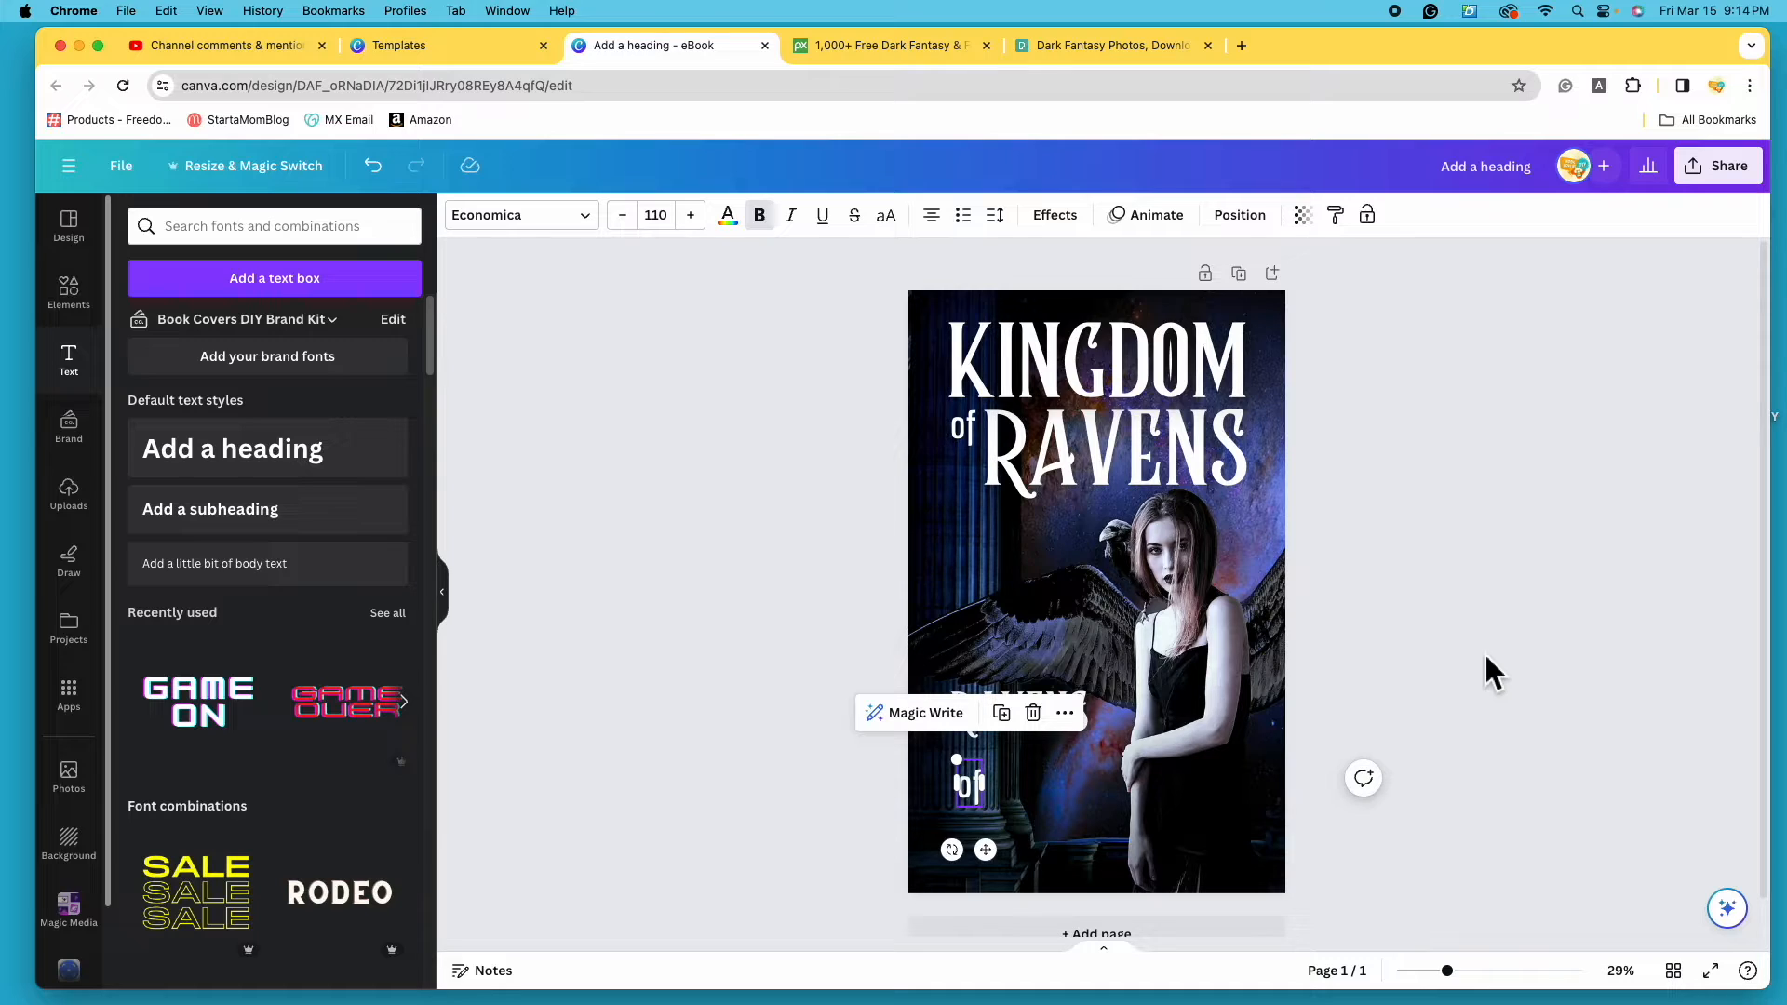
mouse_move(1015, 703)
mouse_down()
mouse_move(1019, 638)
mouse_move(1015, 674)
mouse_up()
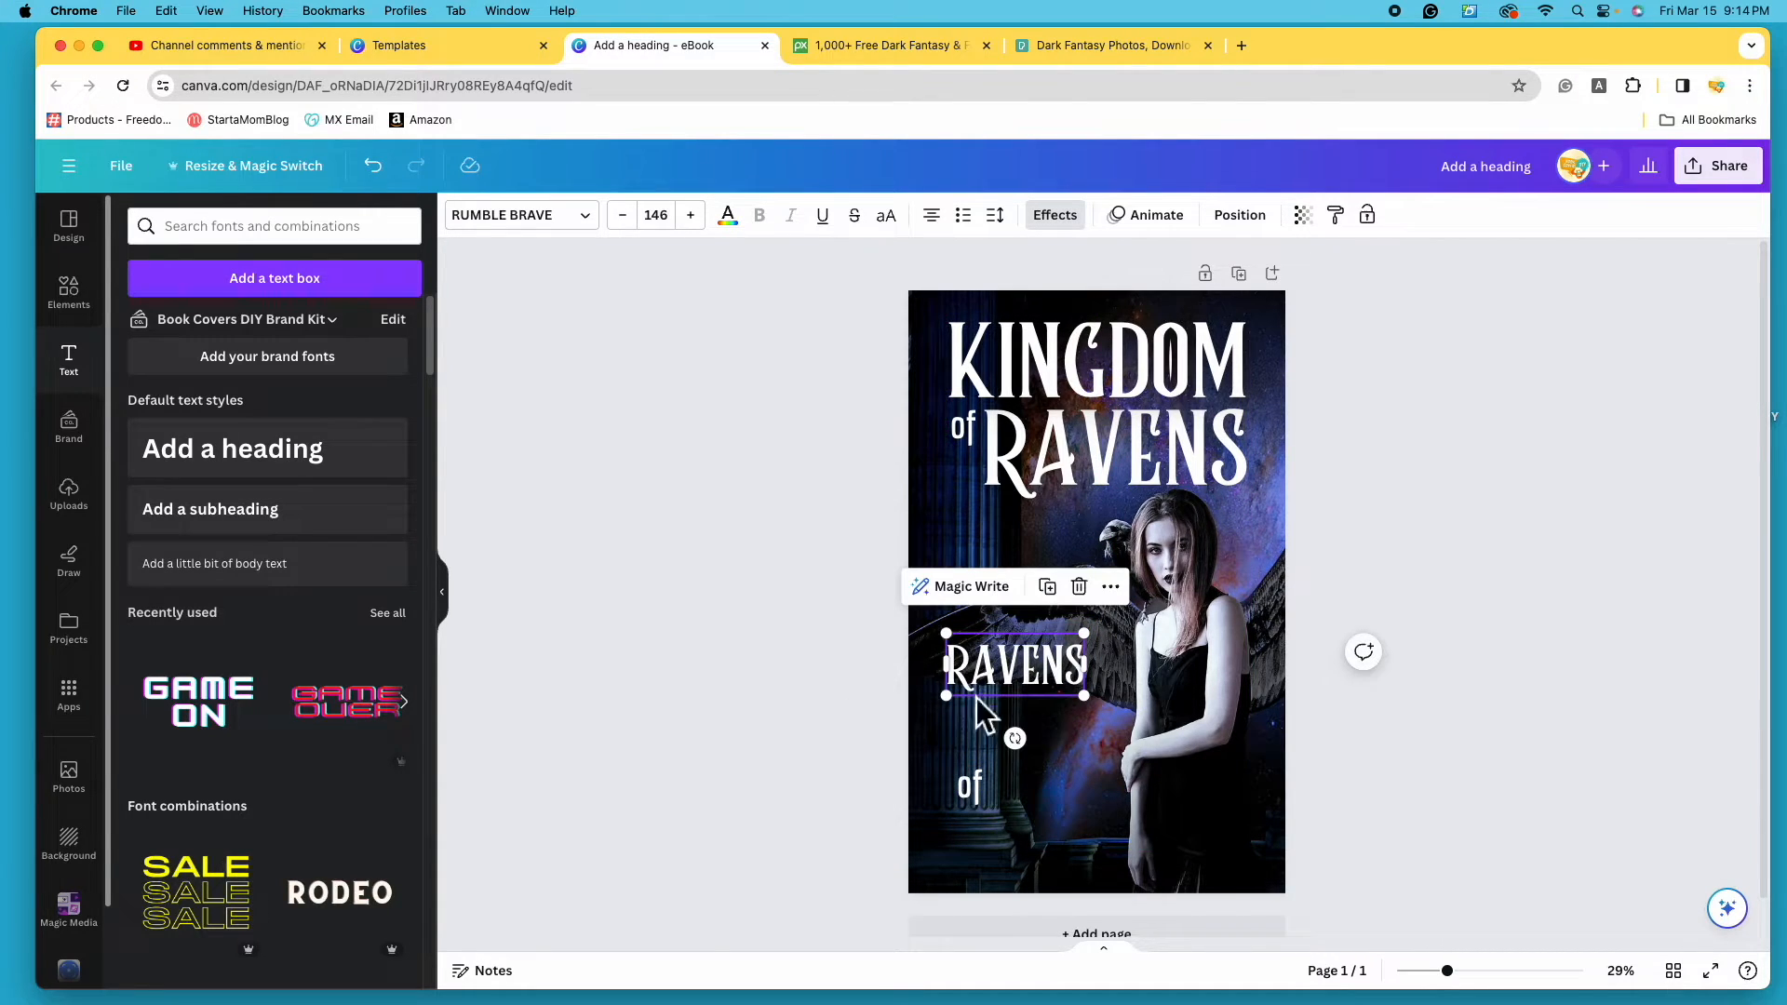
double_click(1054, 668)
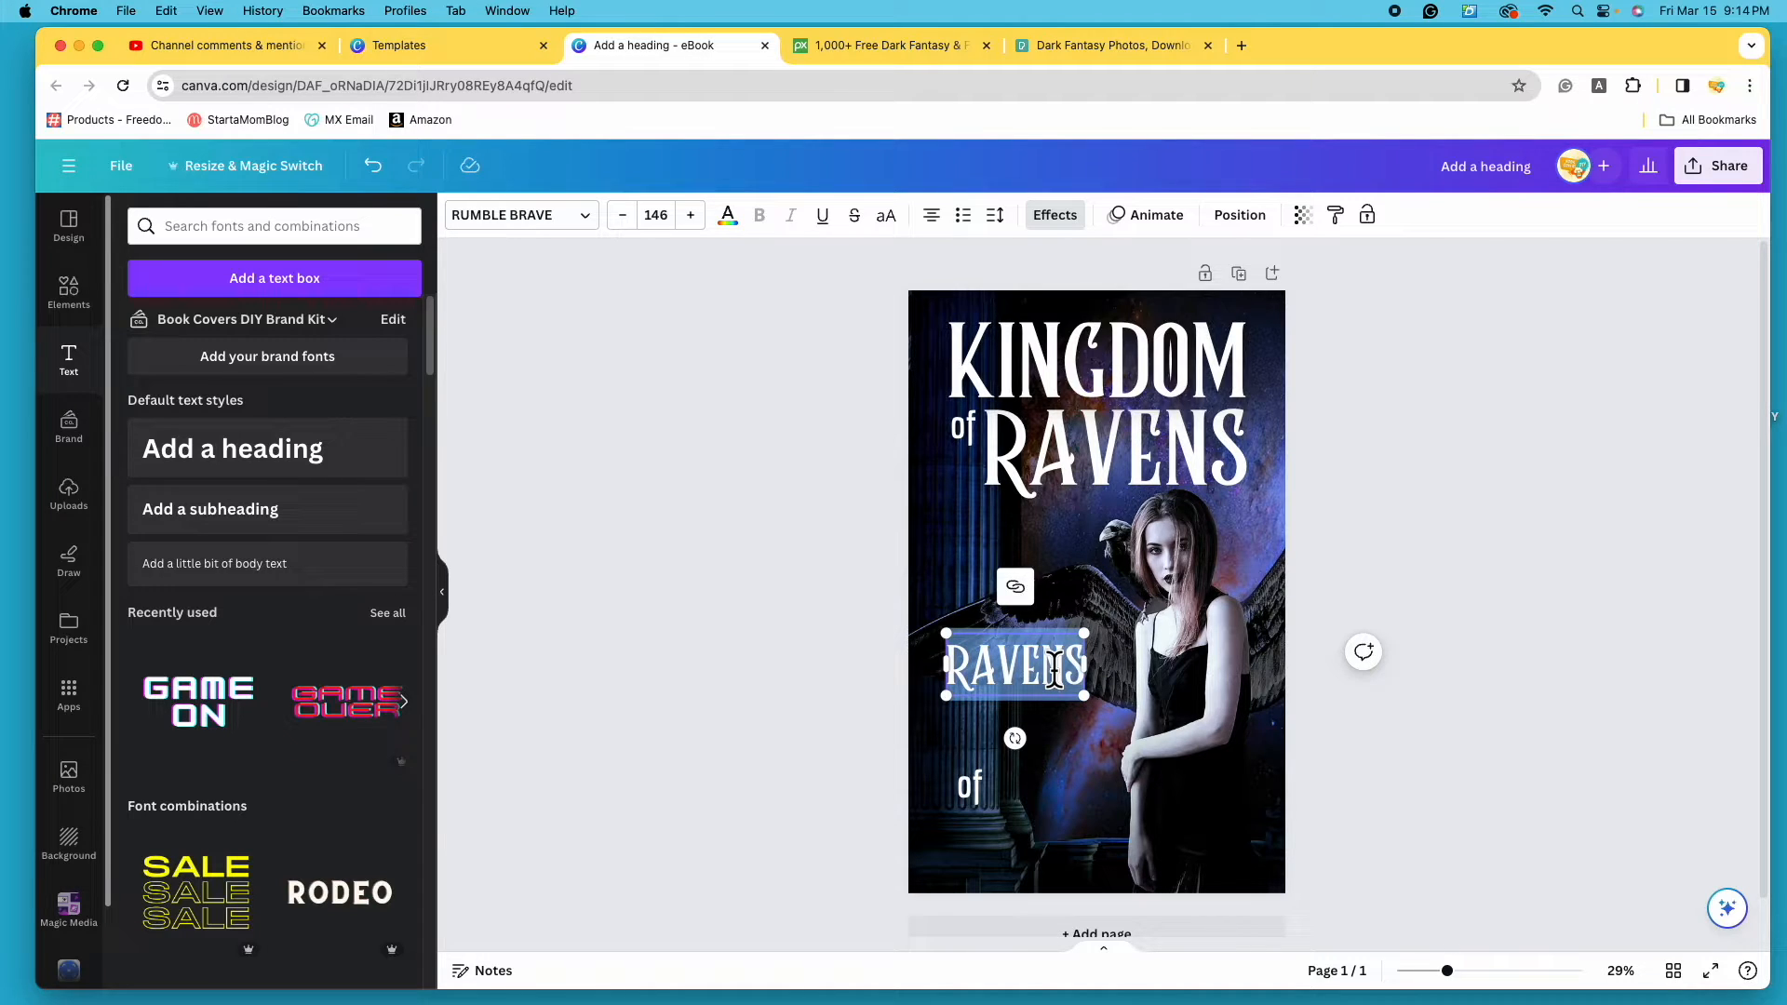
drag(1087, 687, 1184, 690)
double_click(1132, 690)
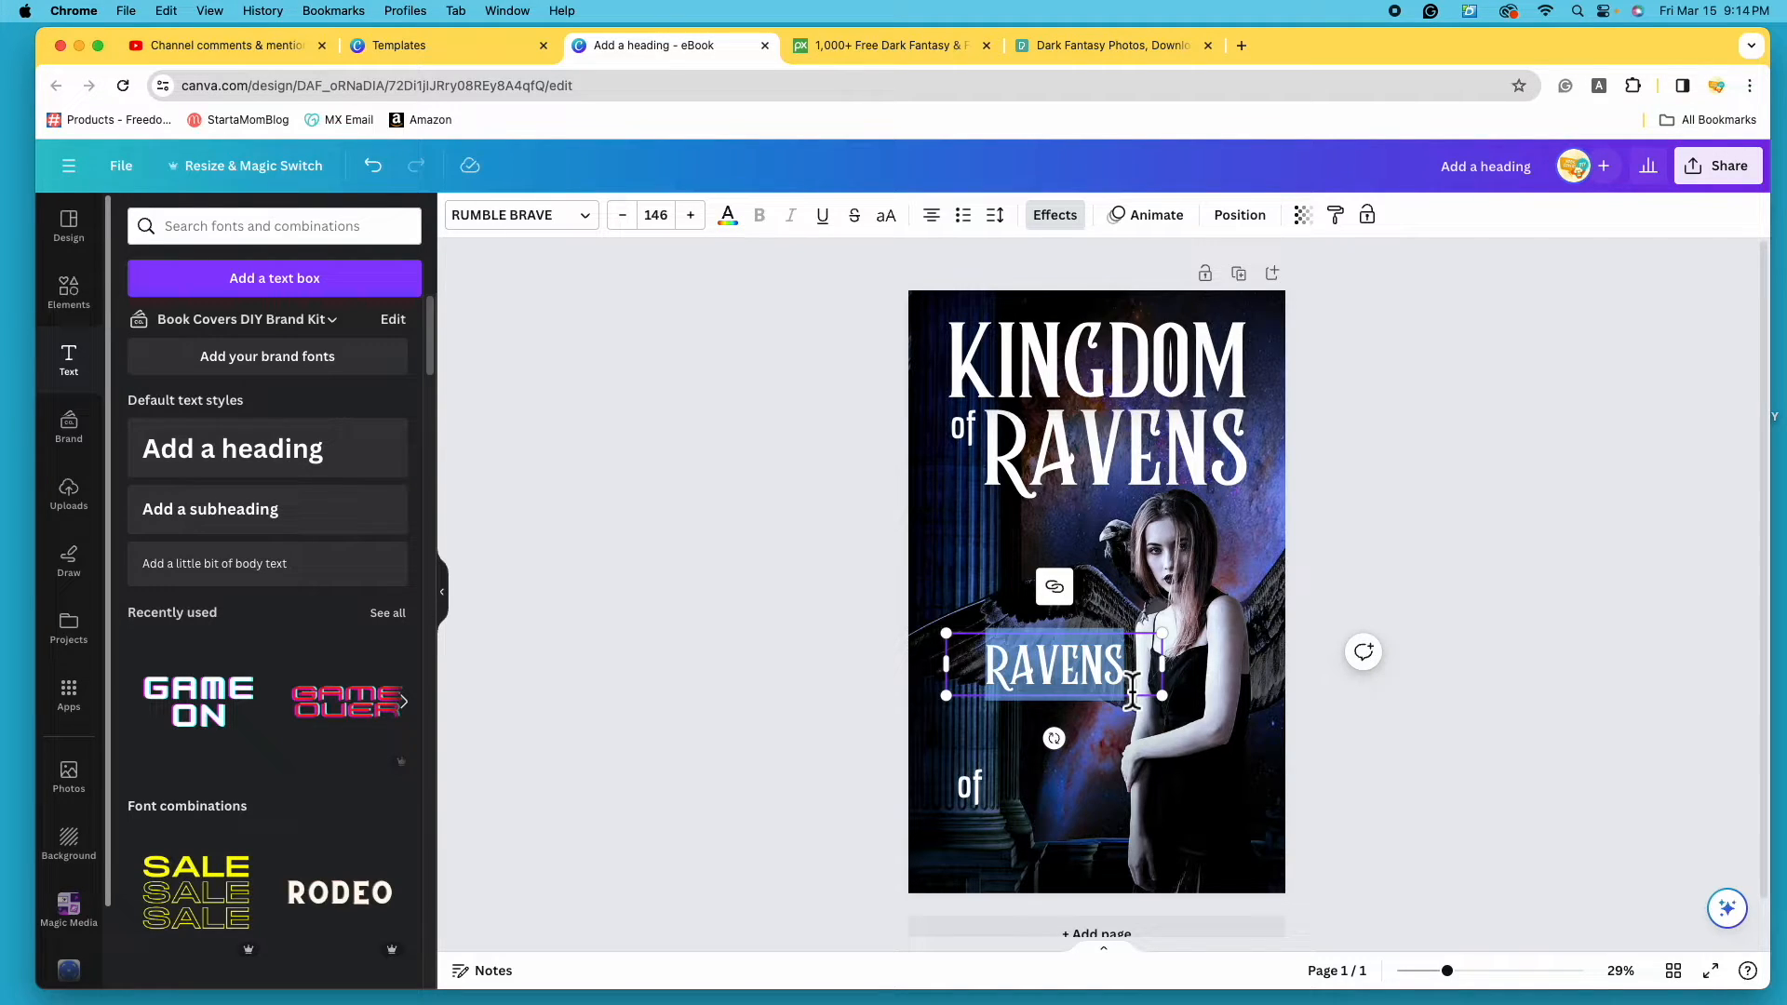
key(BackSpace)
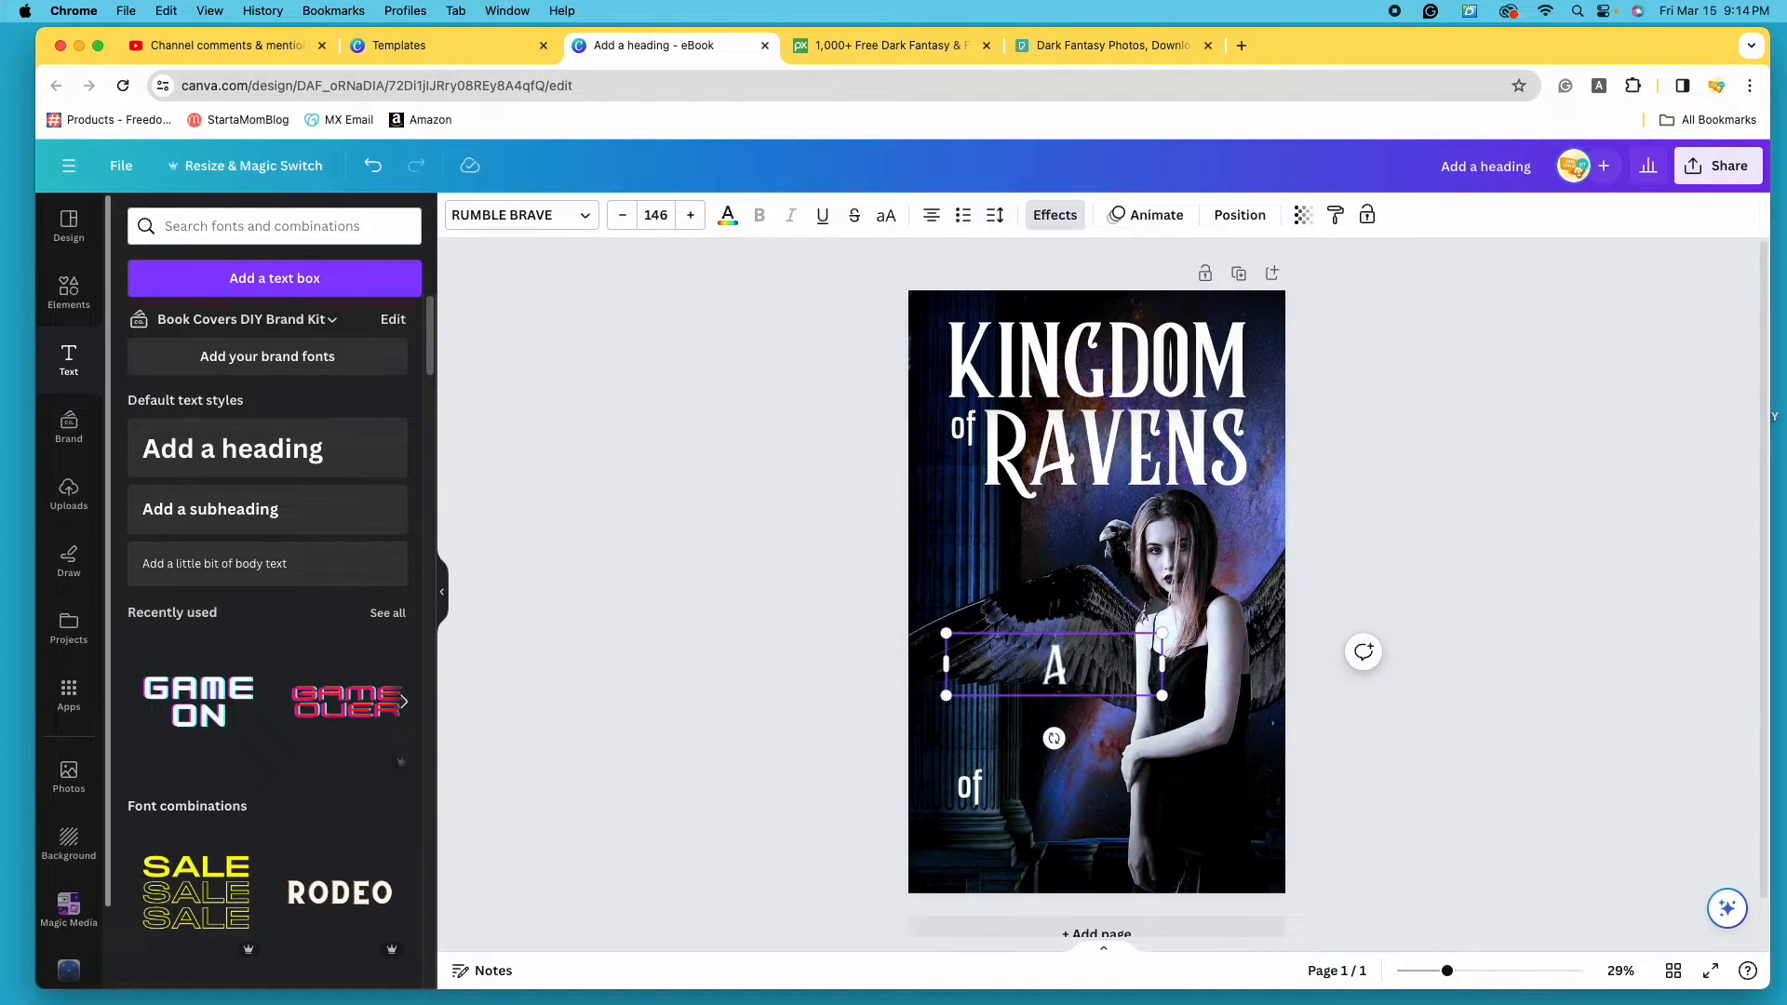
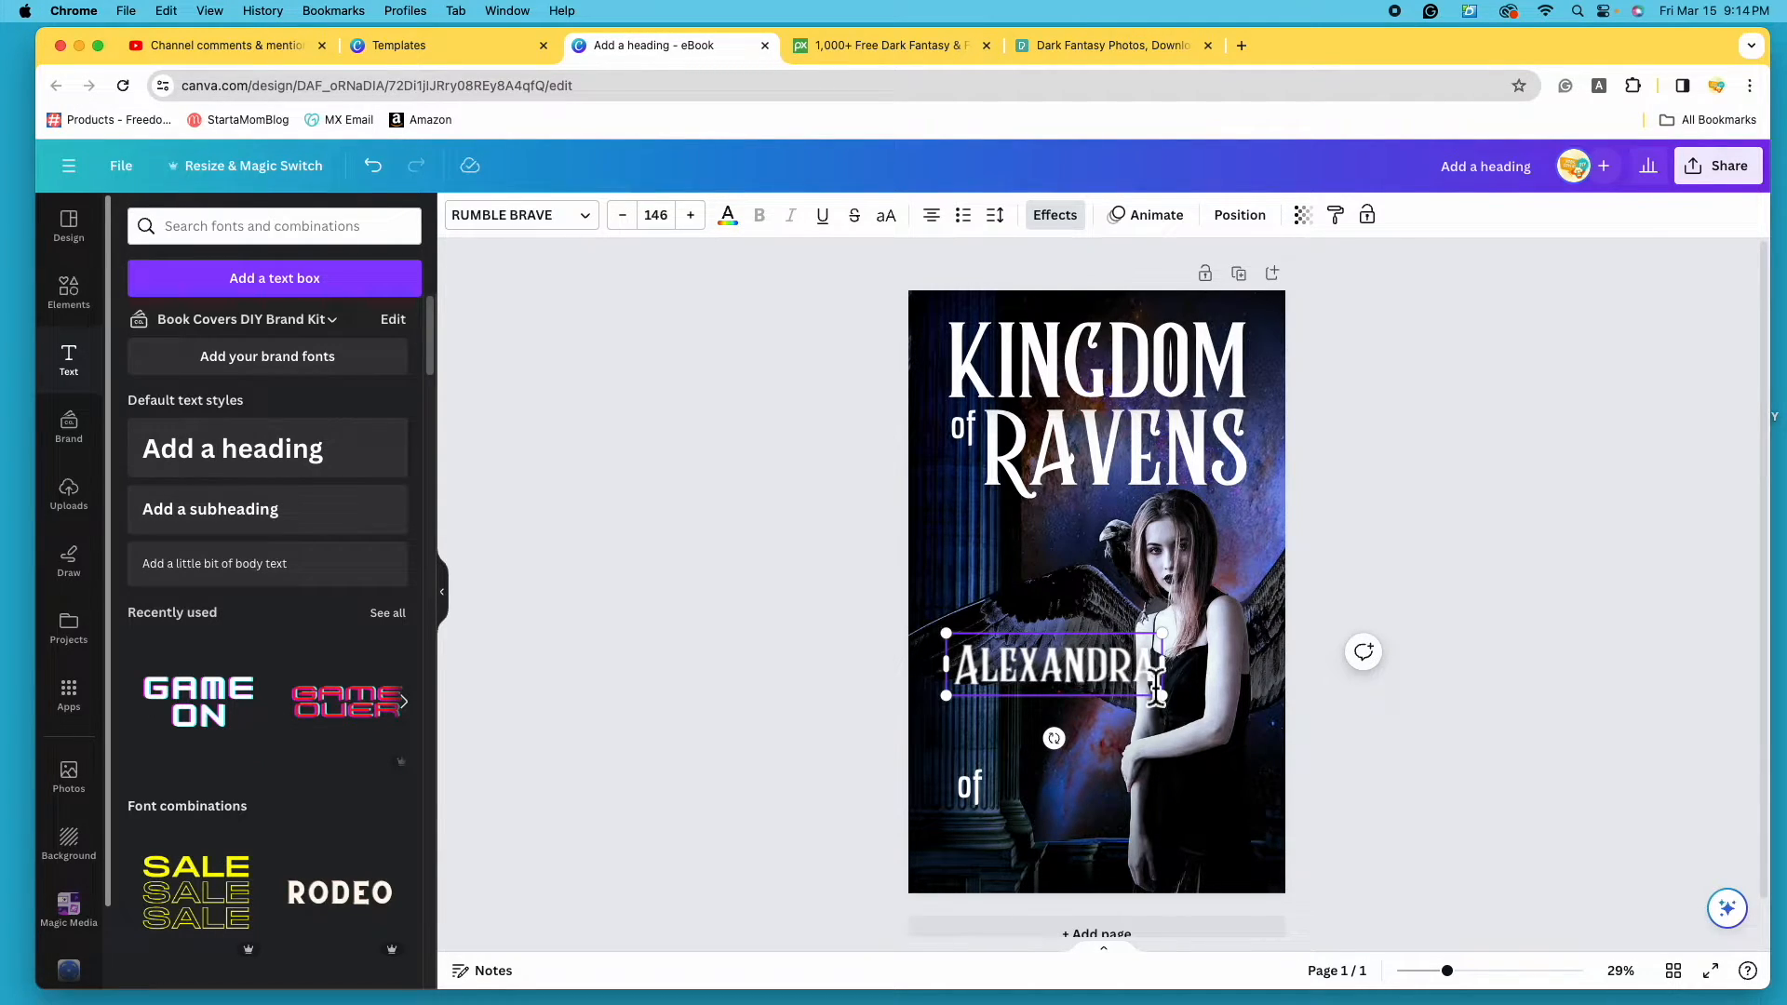
key(Return)
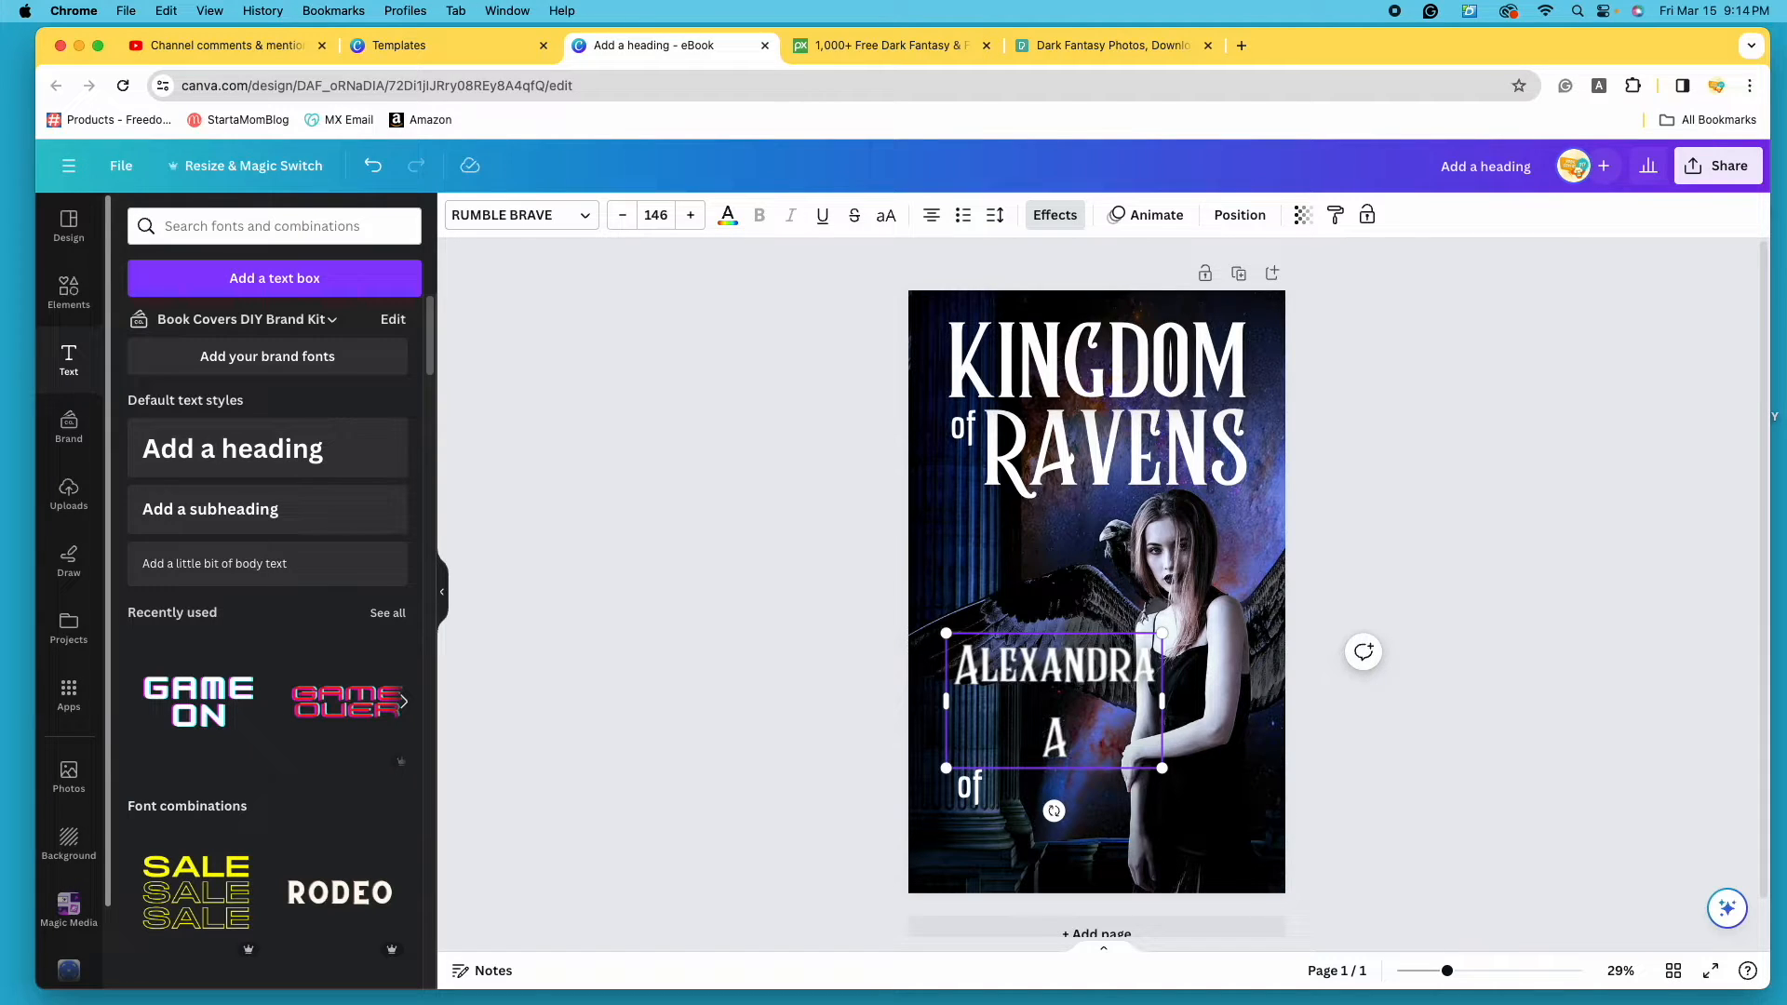
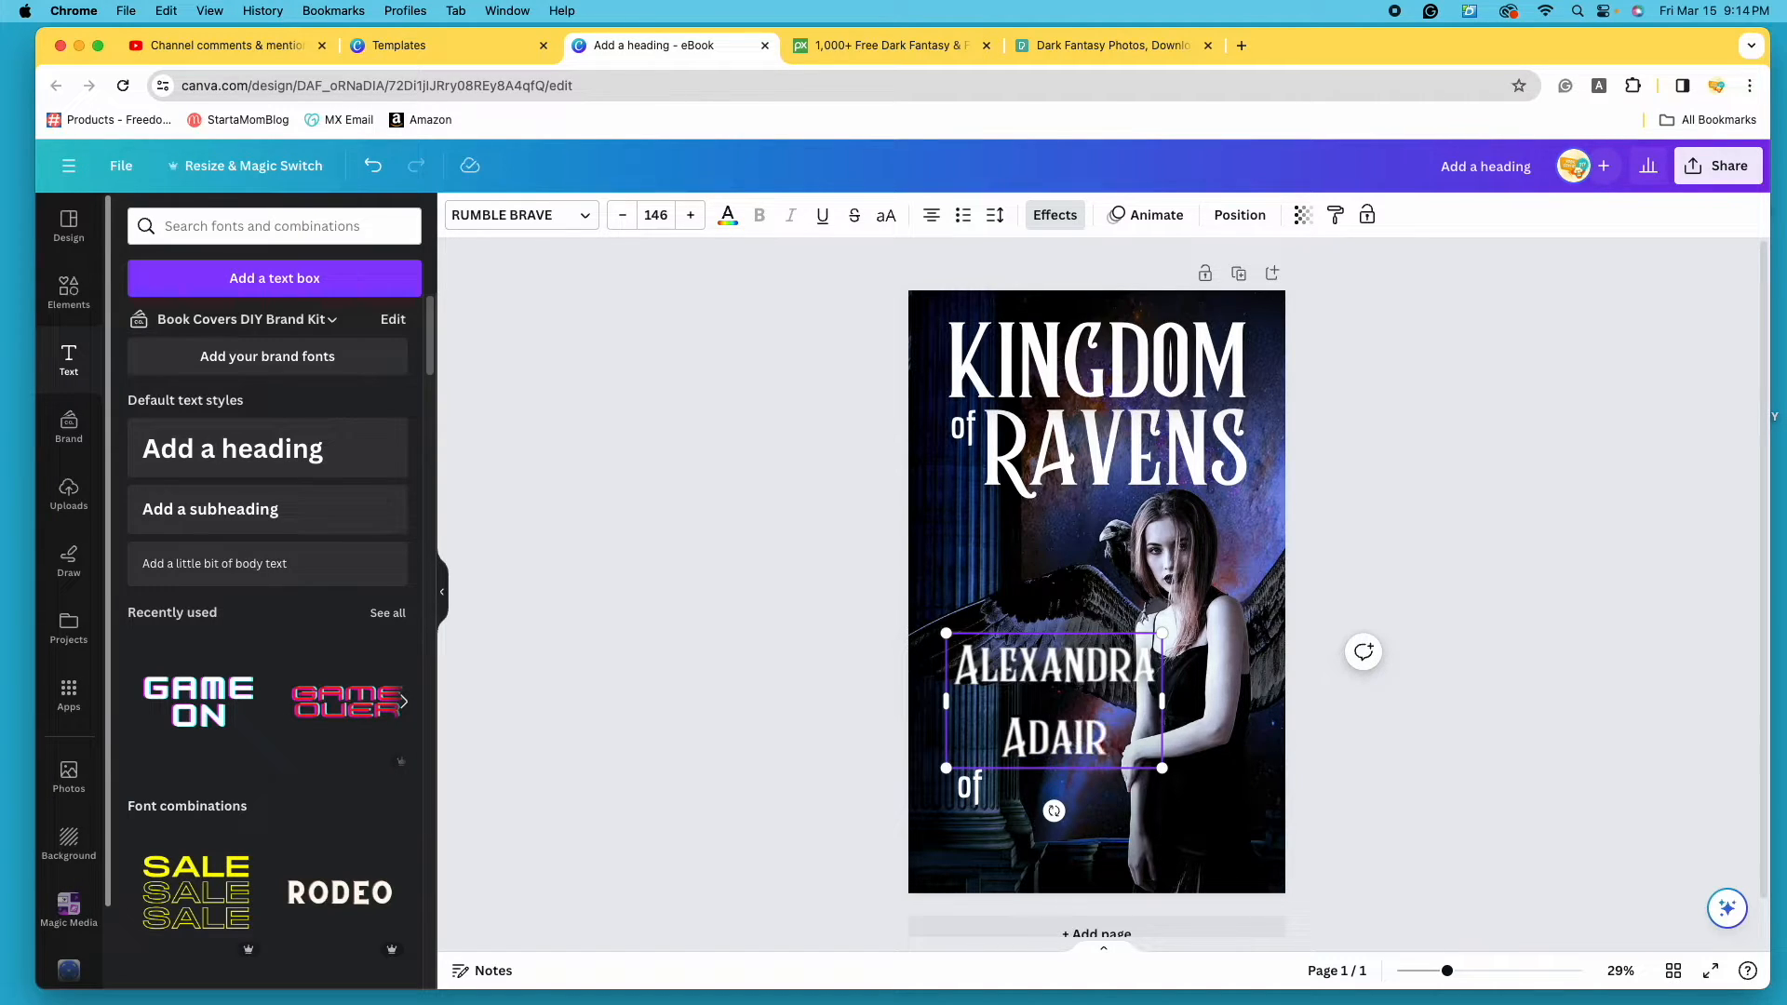
click(1471, 498)
click(1065, 712)
drag(1065, 712, 1056, 676)
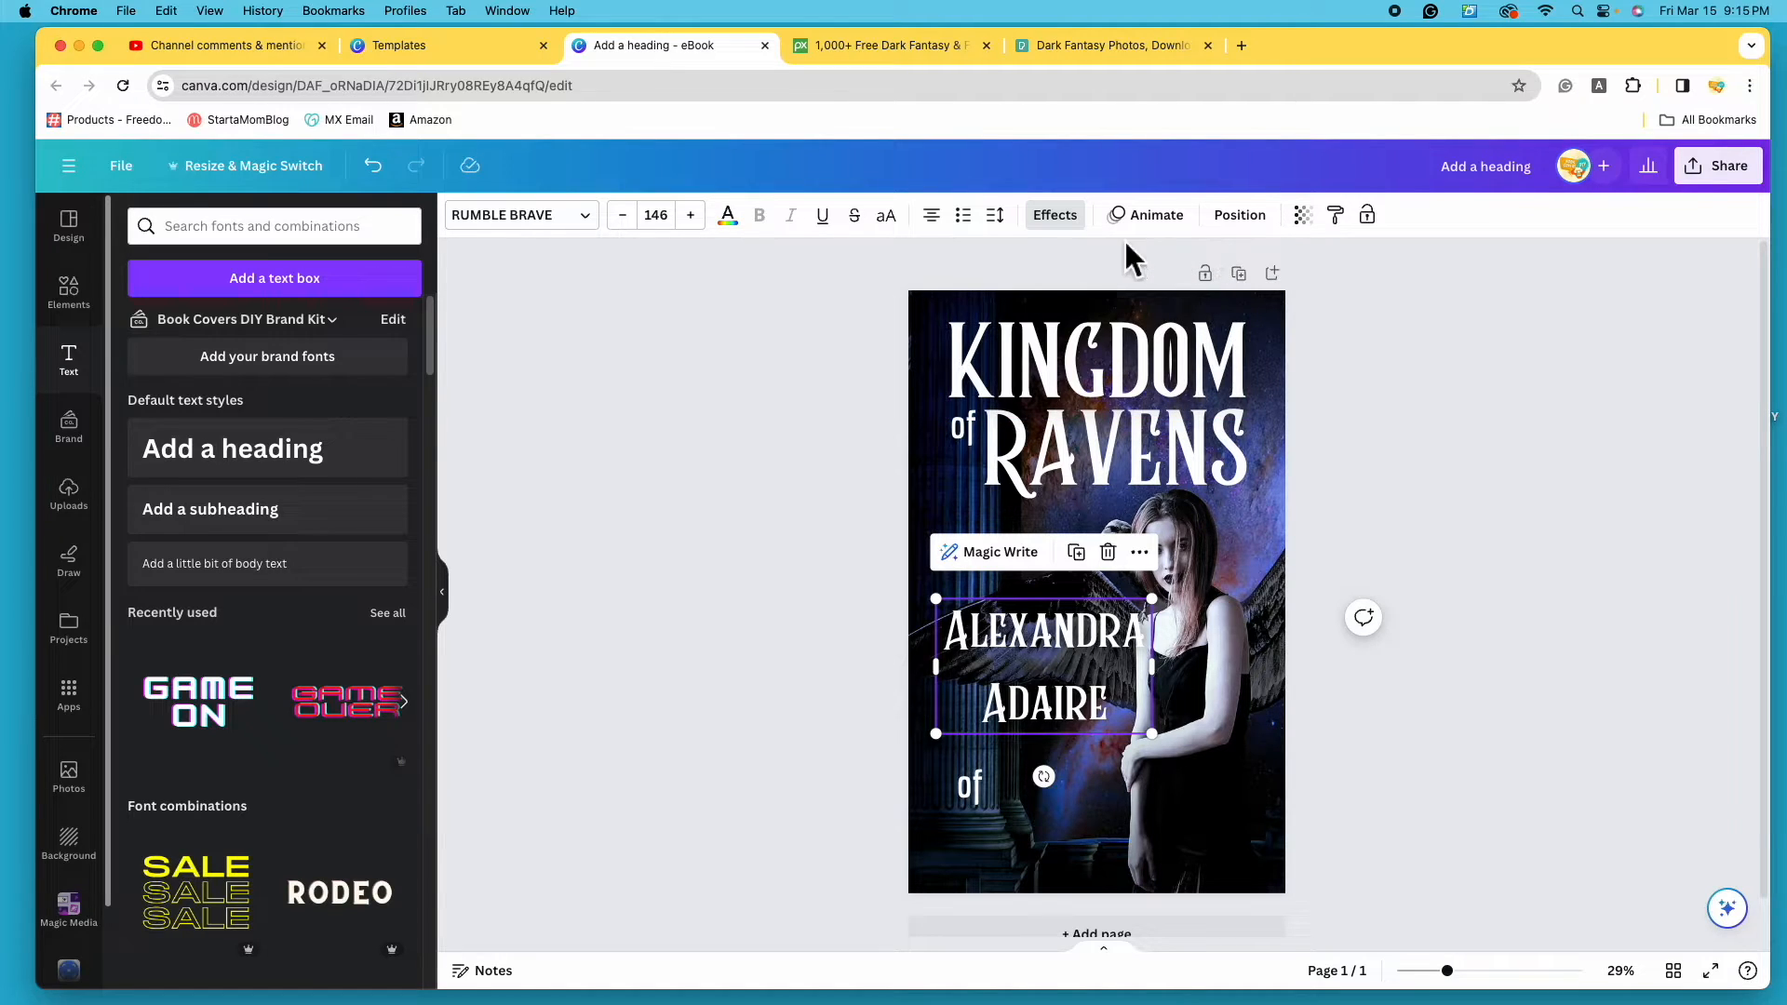
- Reduce the author name's line spacing to 0.9
click(1013, 224)
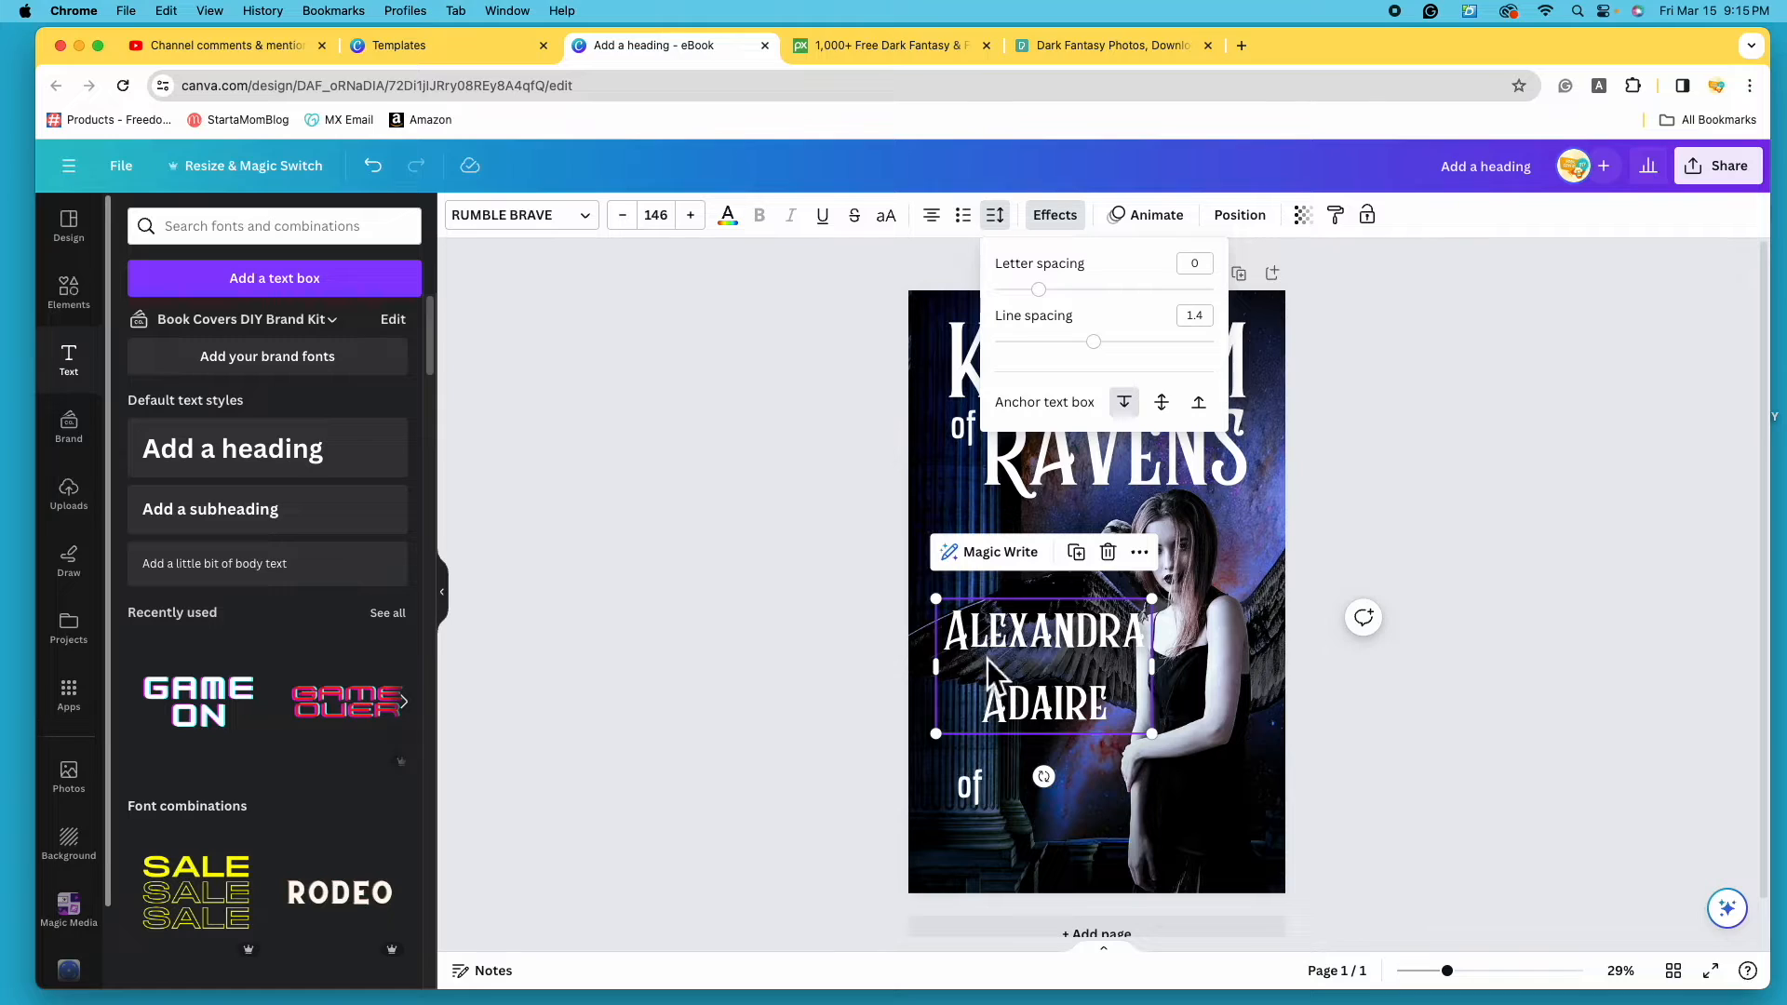
click(1094, 341)
drag(1113, 354, 1057, 352)
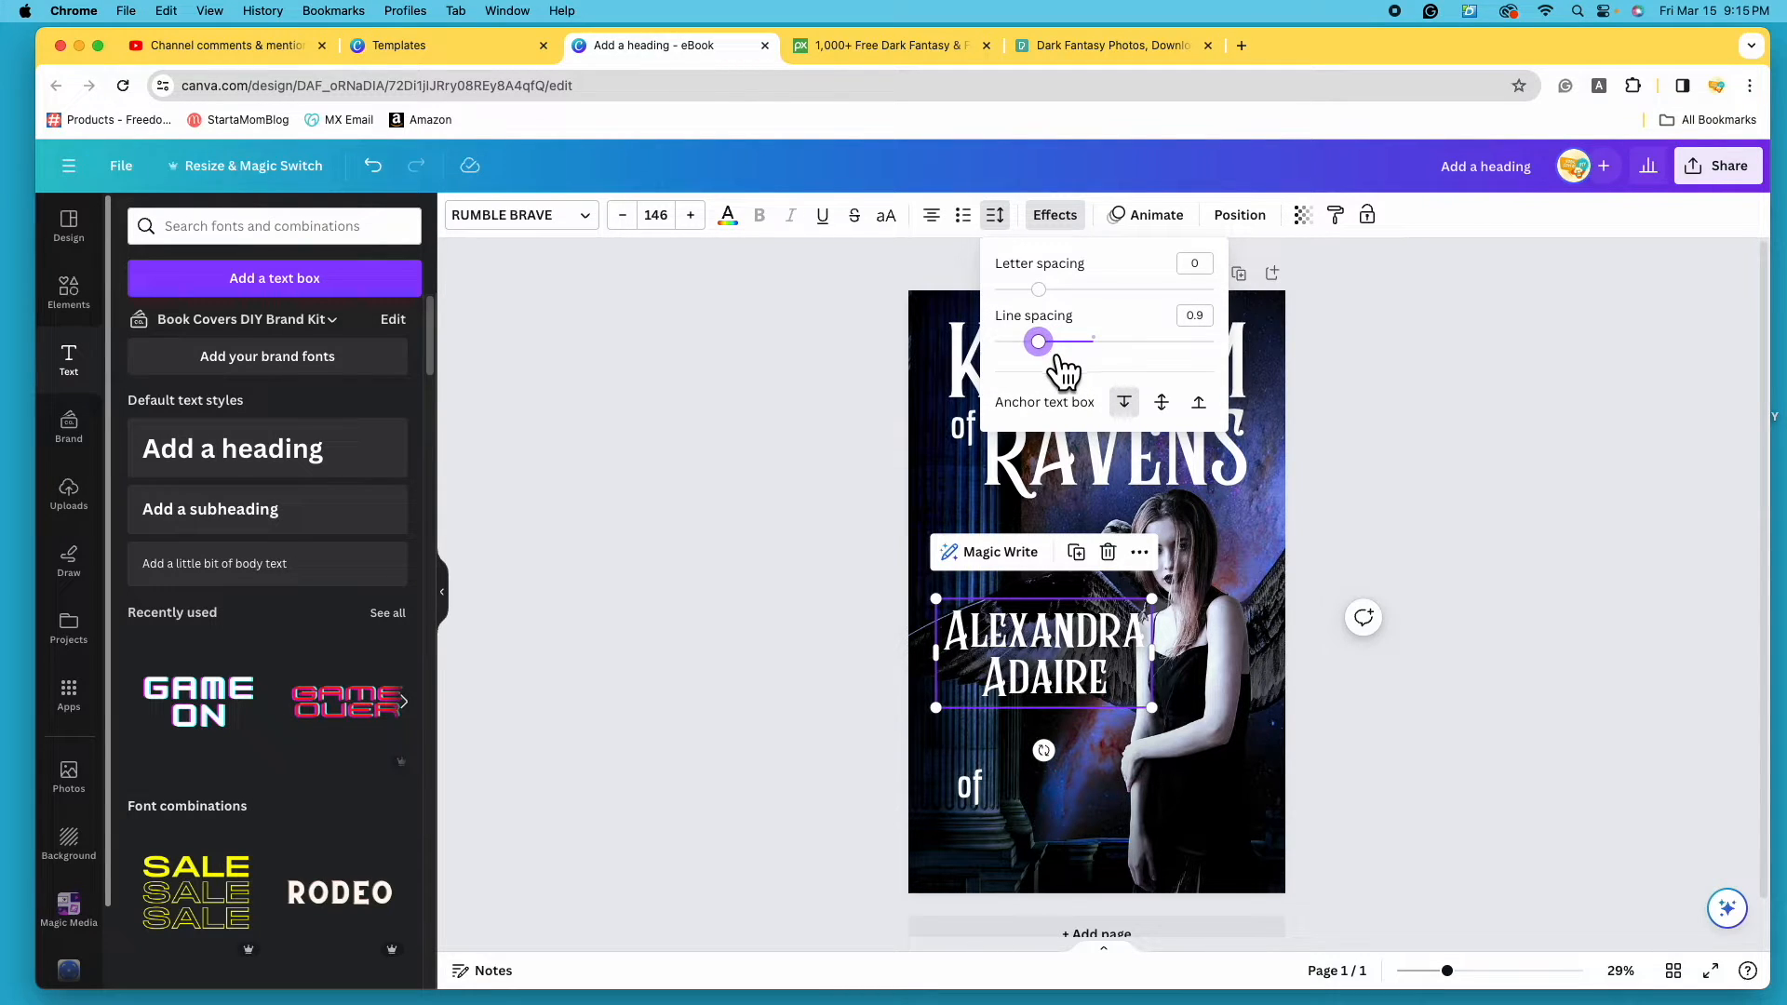
- Shrink the author name from 120 to 104 to about 90.1 and move it down-left
click(657, 215)
scroll(735, 735, down, 5)
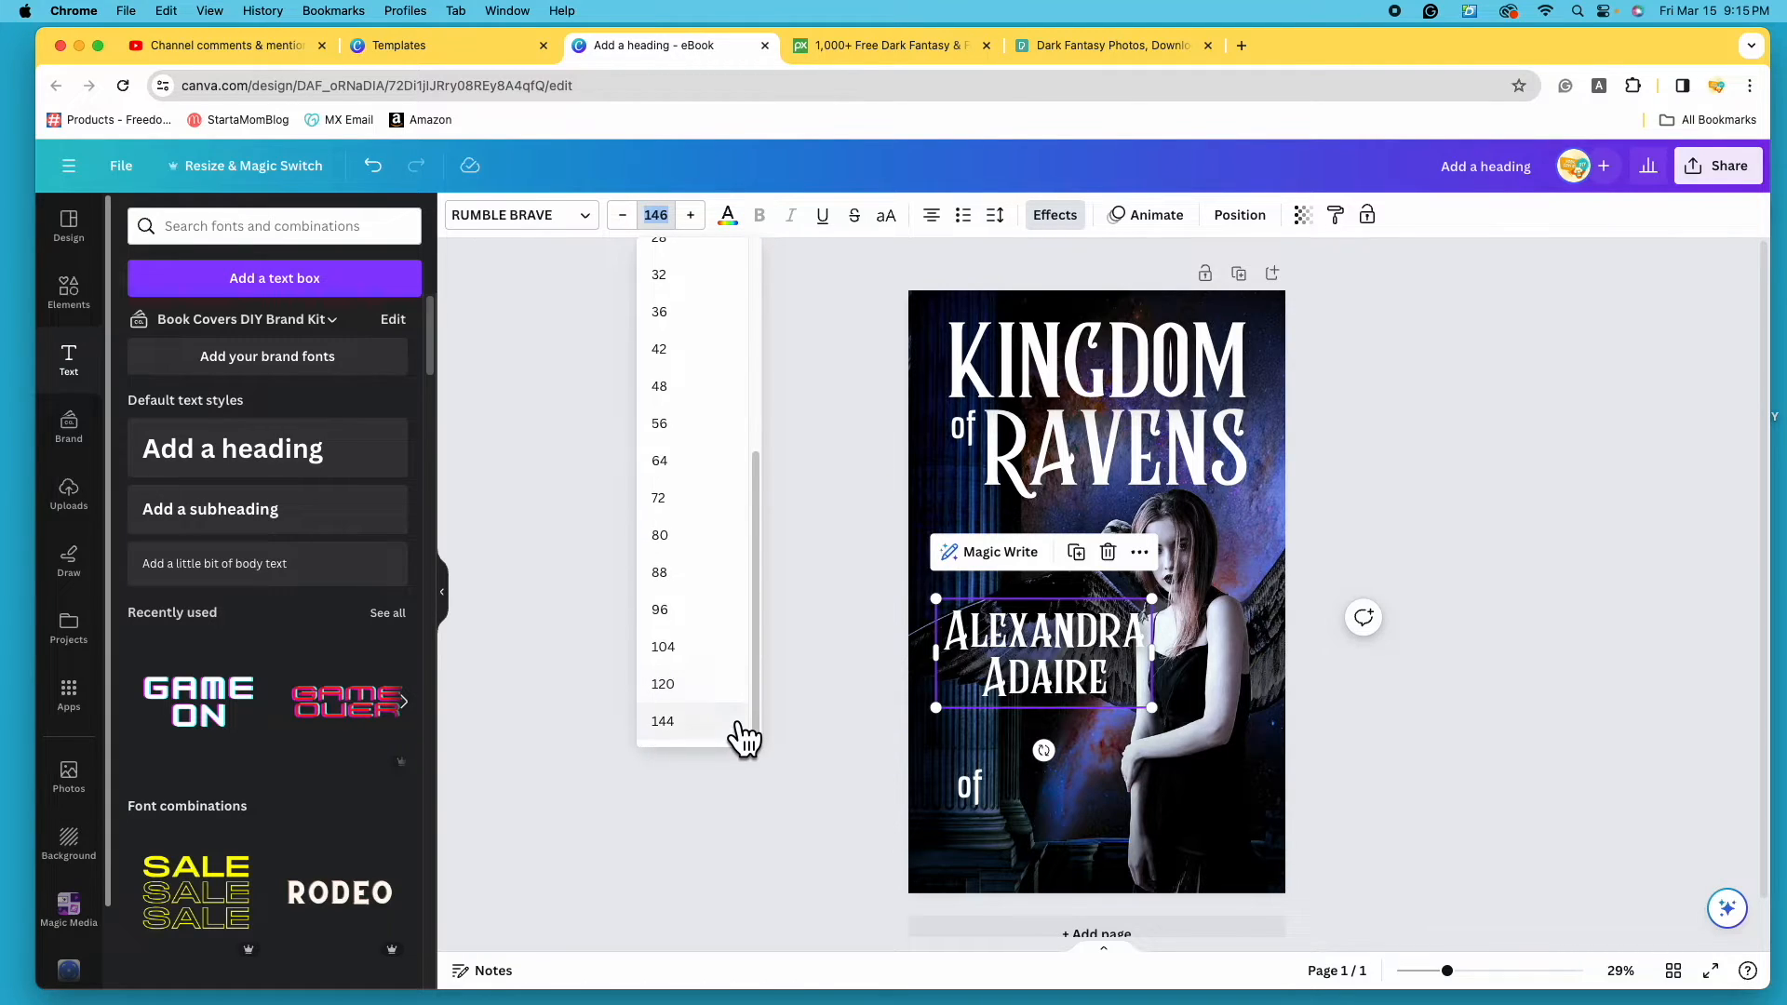
click(706, 683)
click(656, 215)
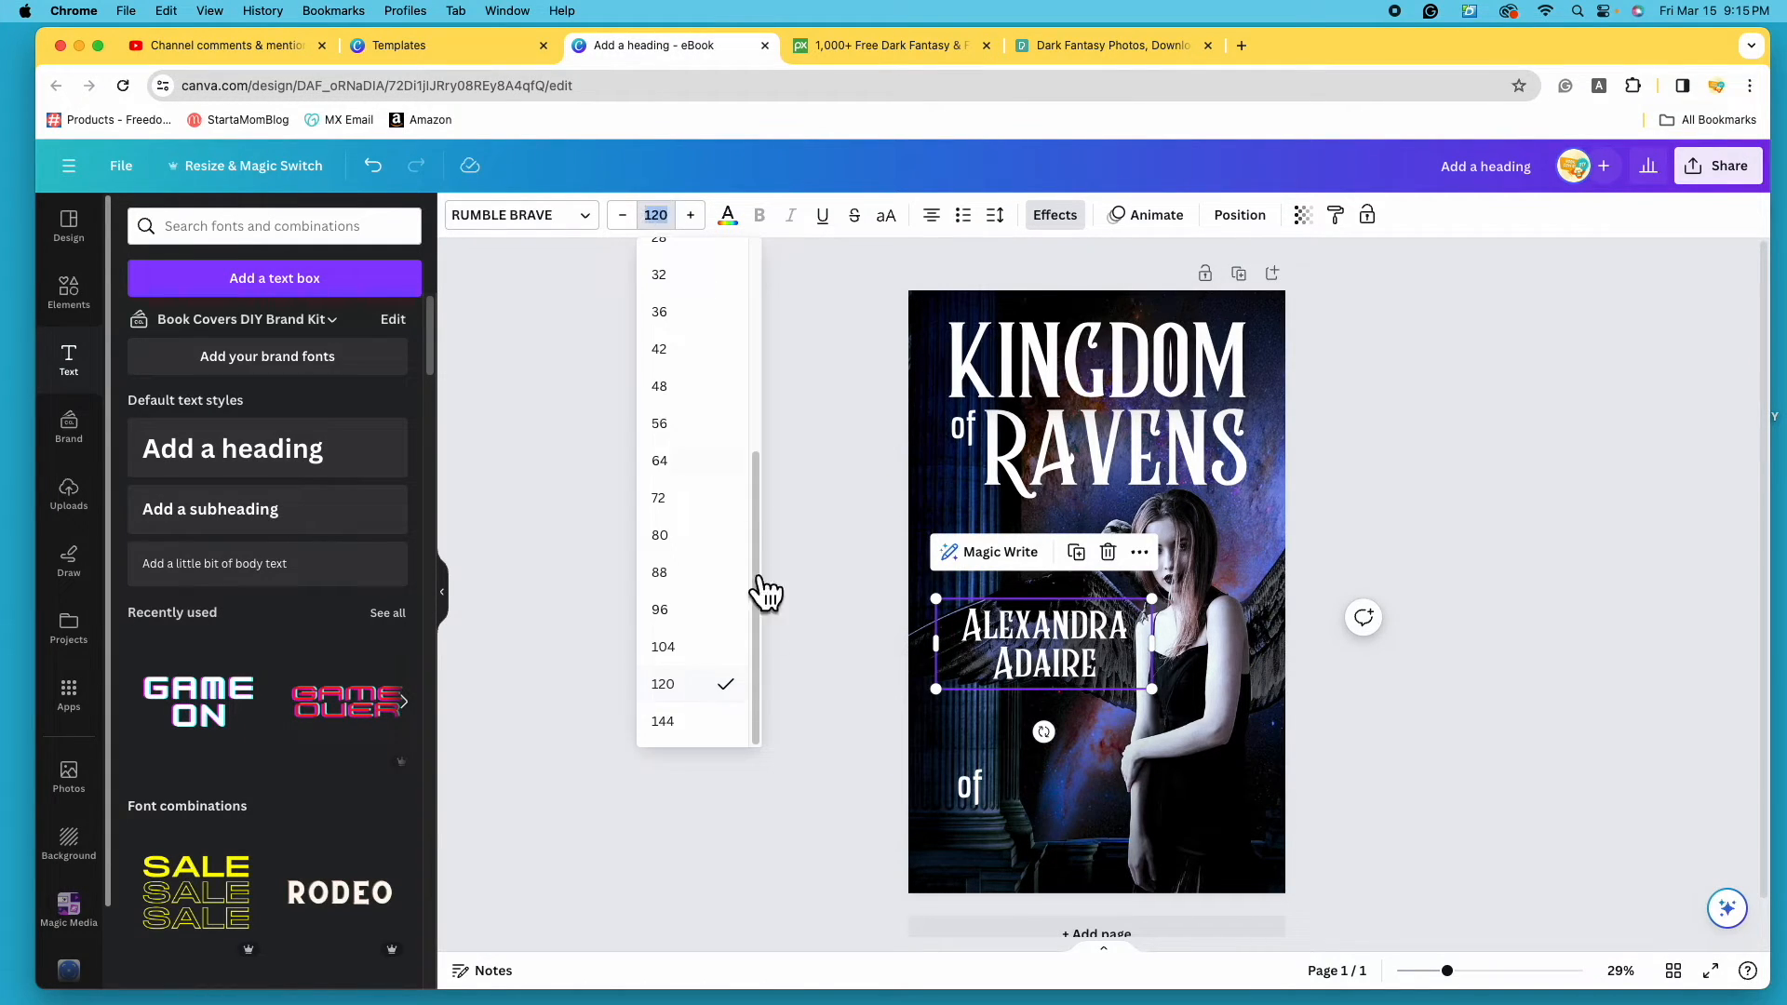
click(744, 644)
drag(1175, 696, 1147, 687)
drag(1039, 654, 1035, 716)
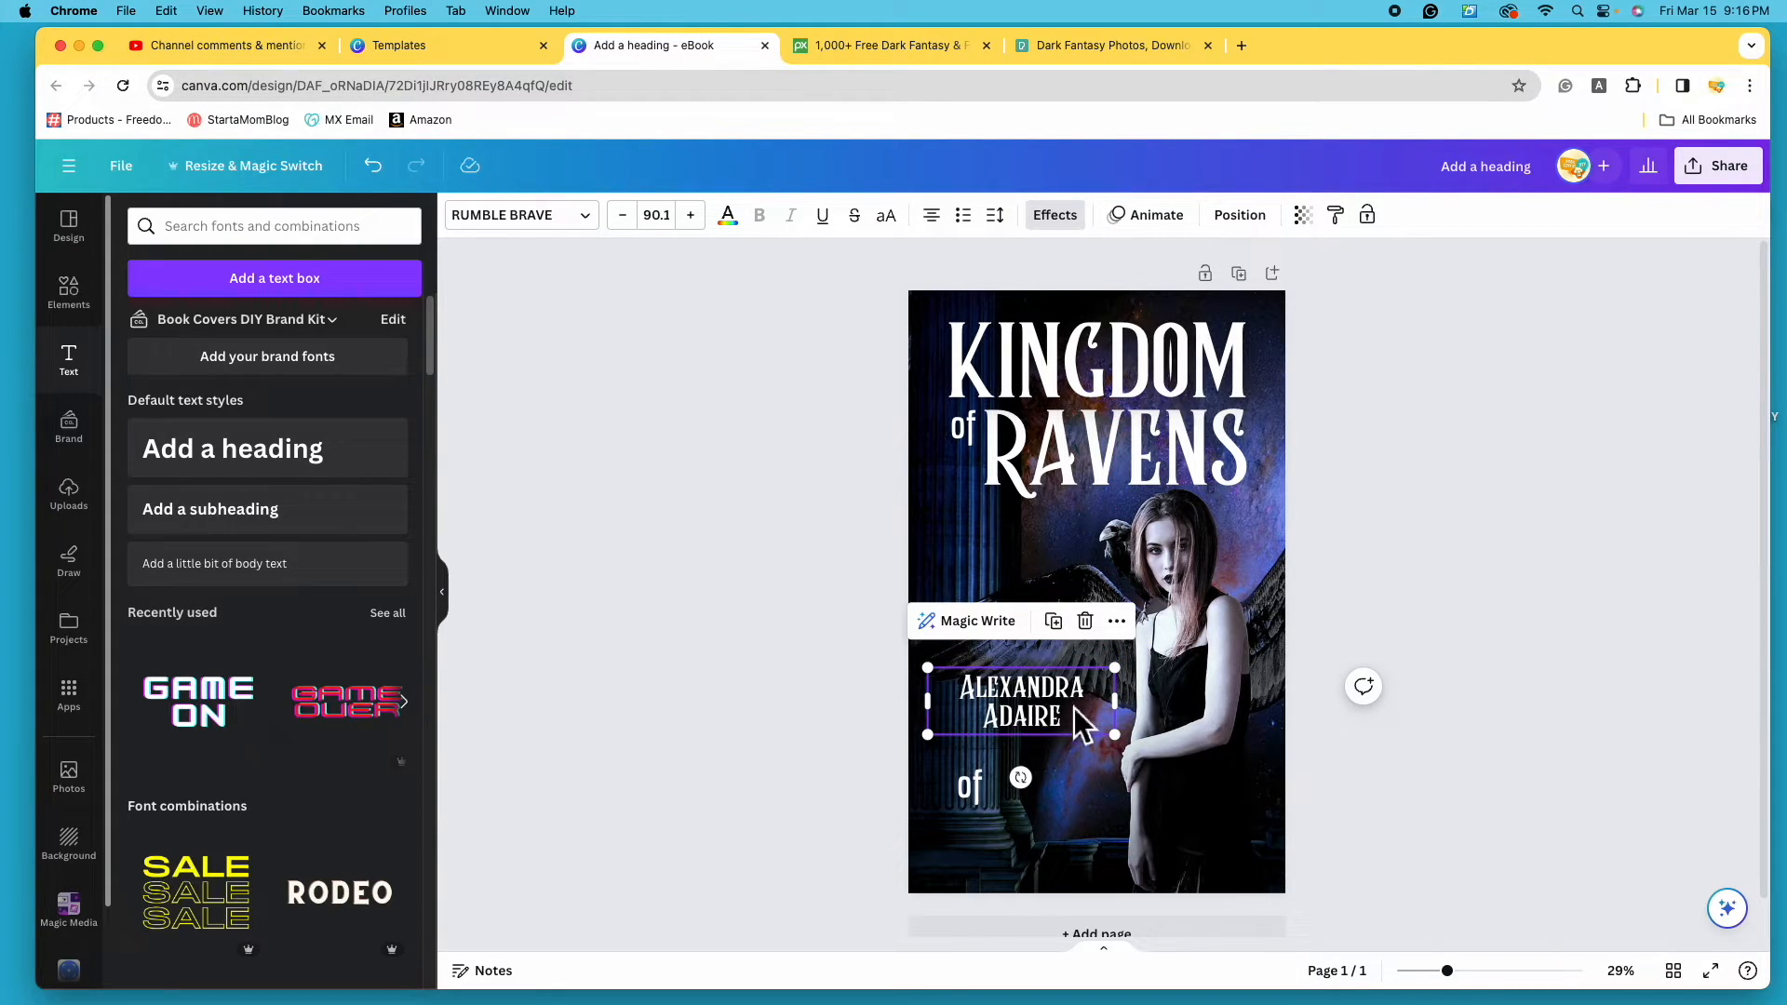
click(974, 791)
drag(984, 786, 1147, 797)
double_click(1091, 799)
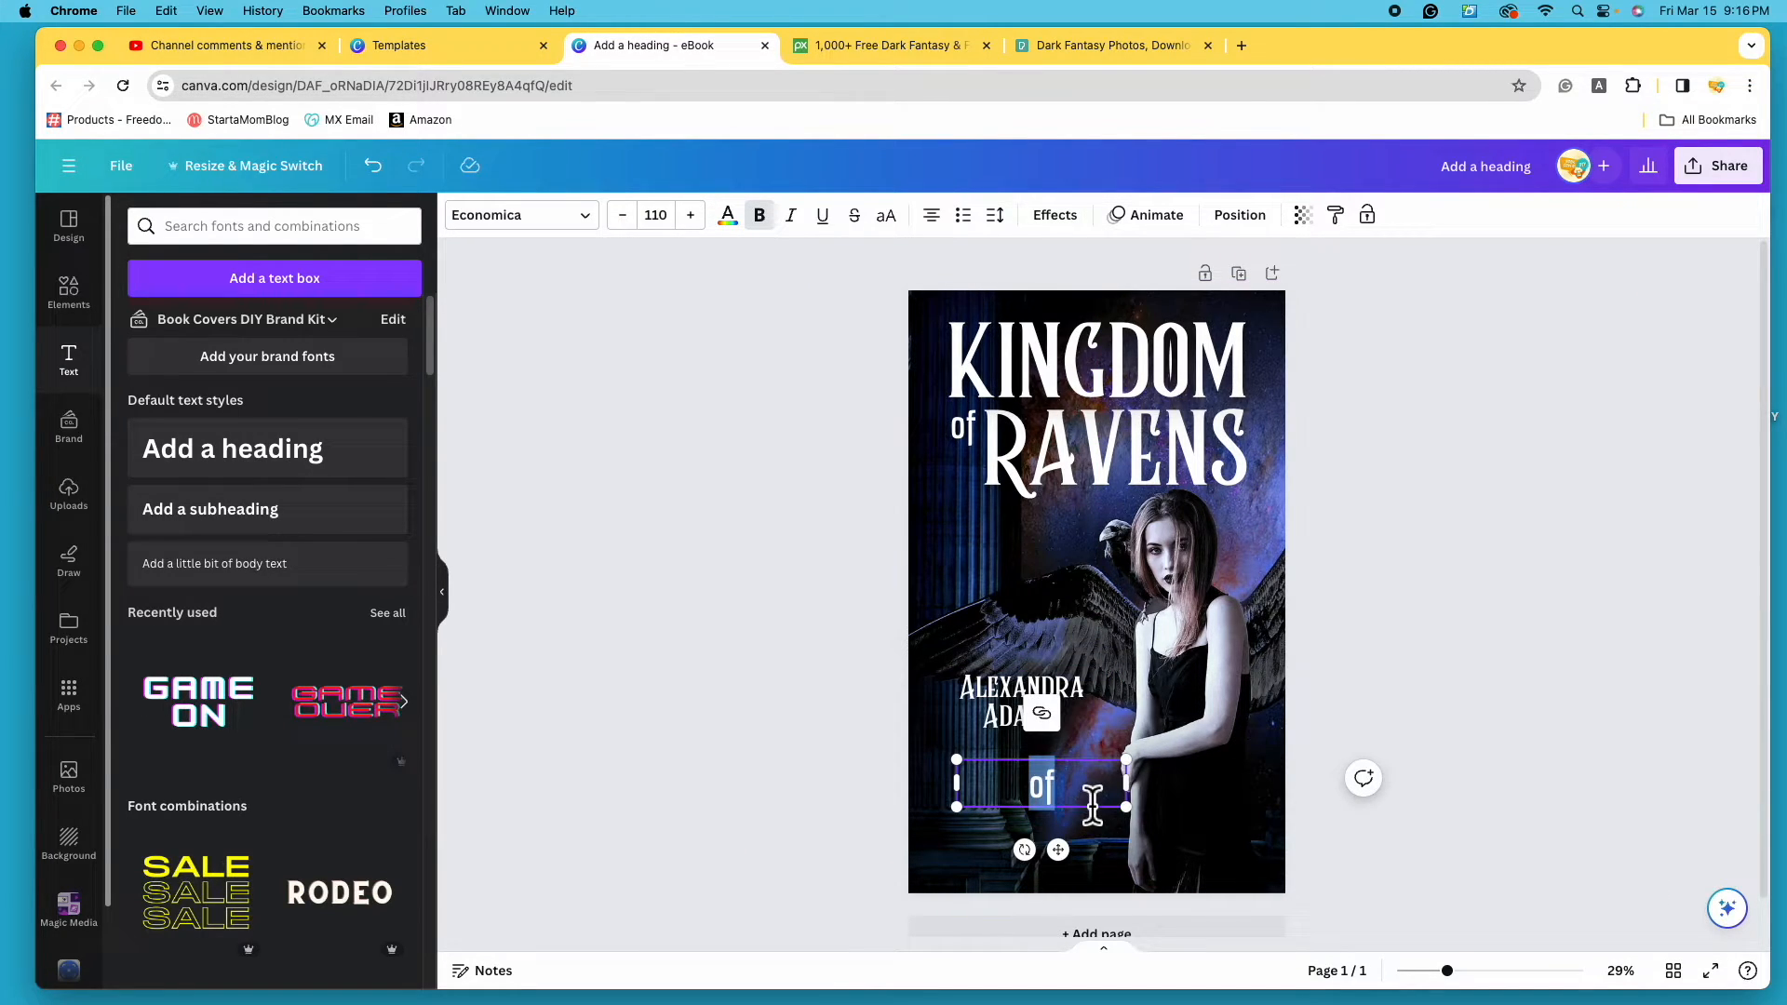
key(BackSpace)
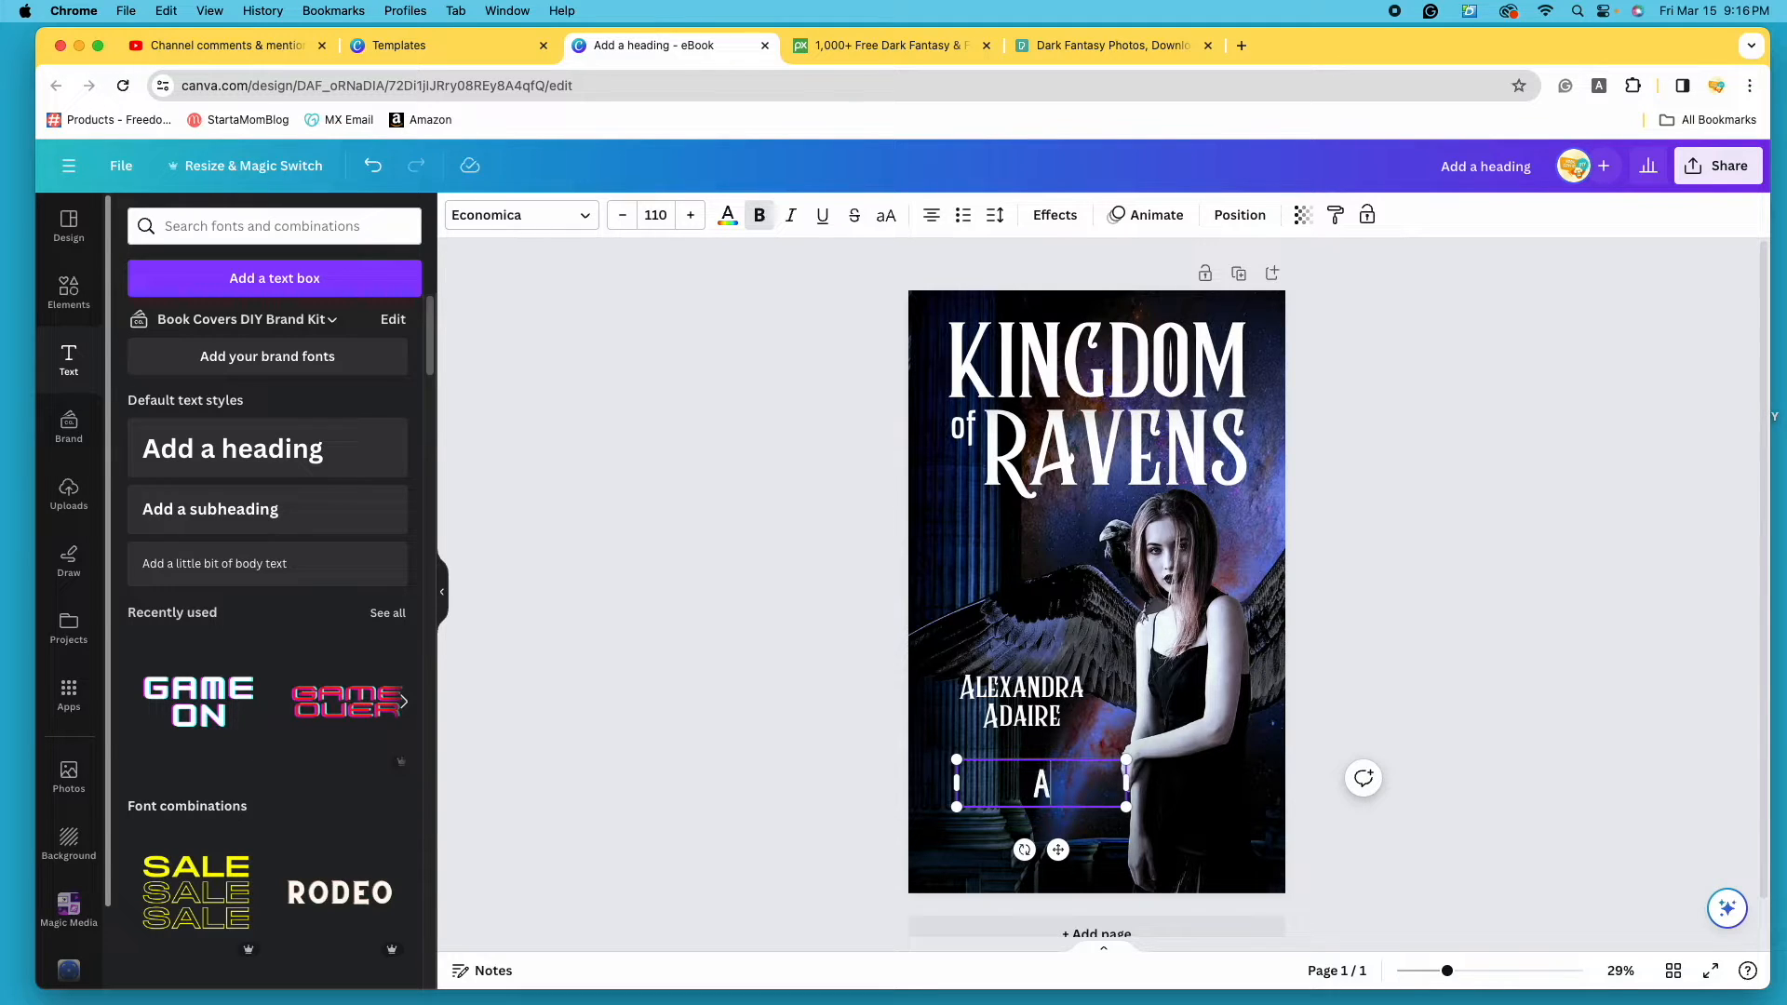
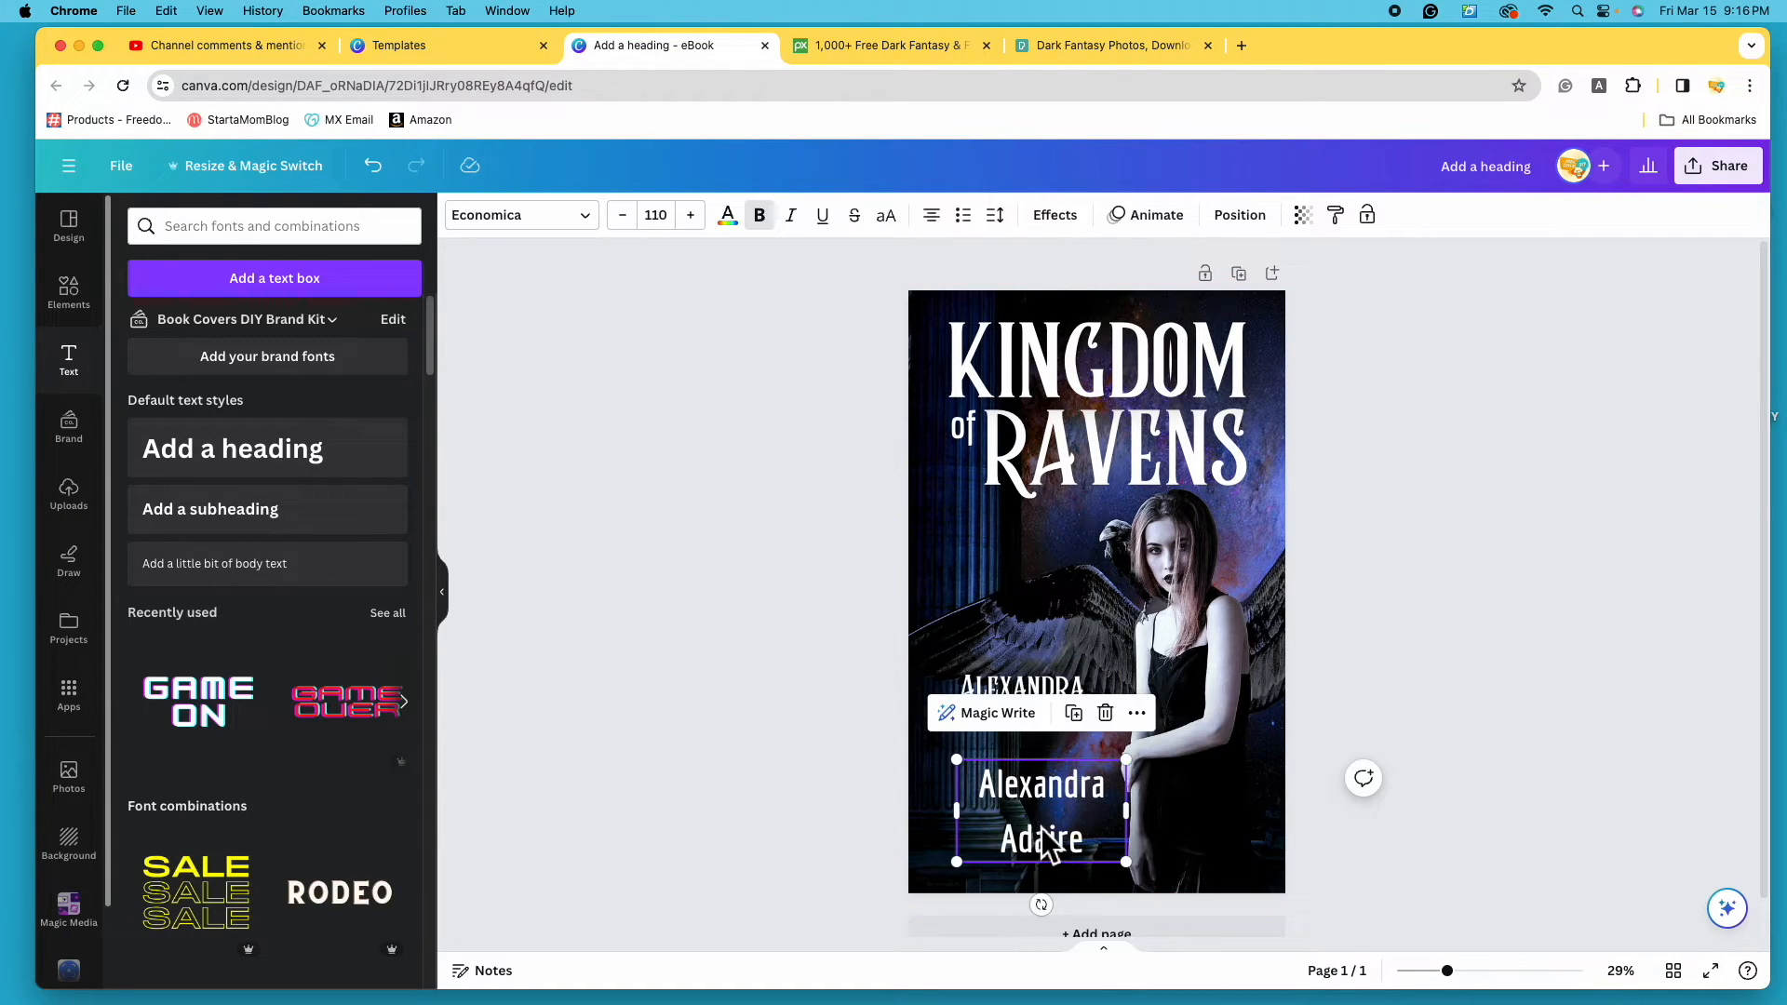
click(1105, 714)
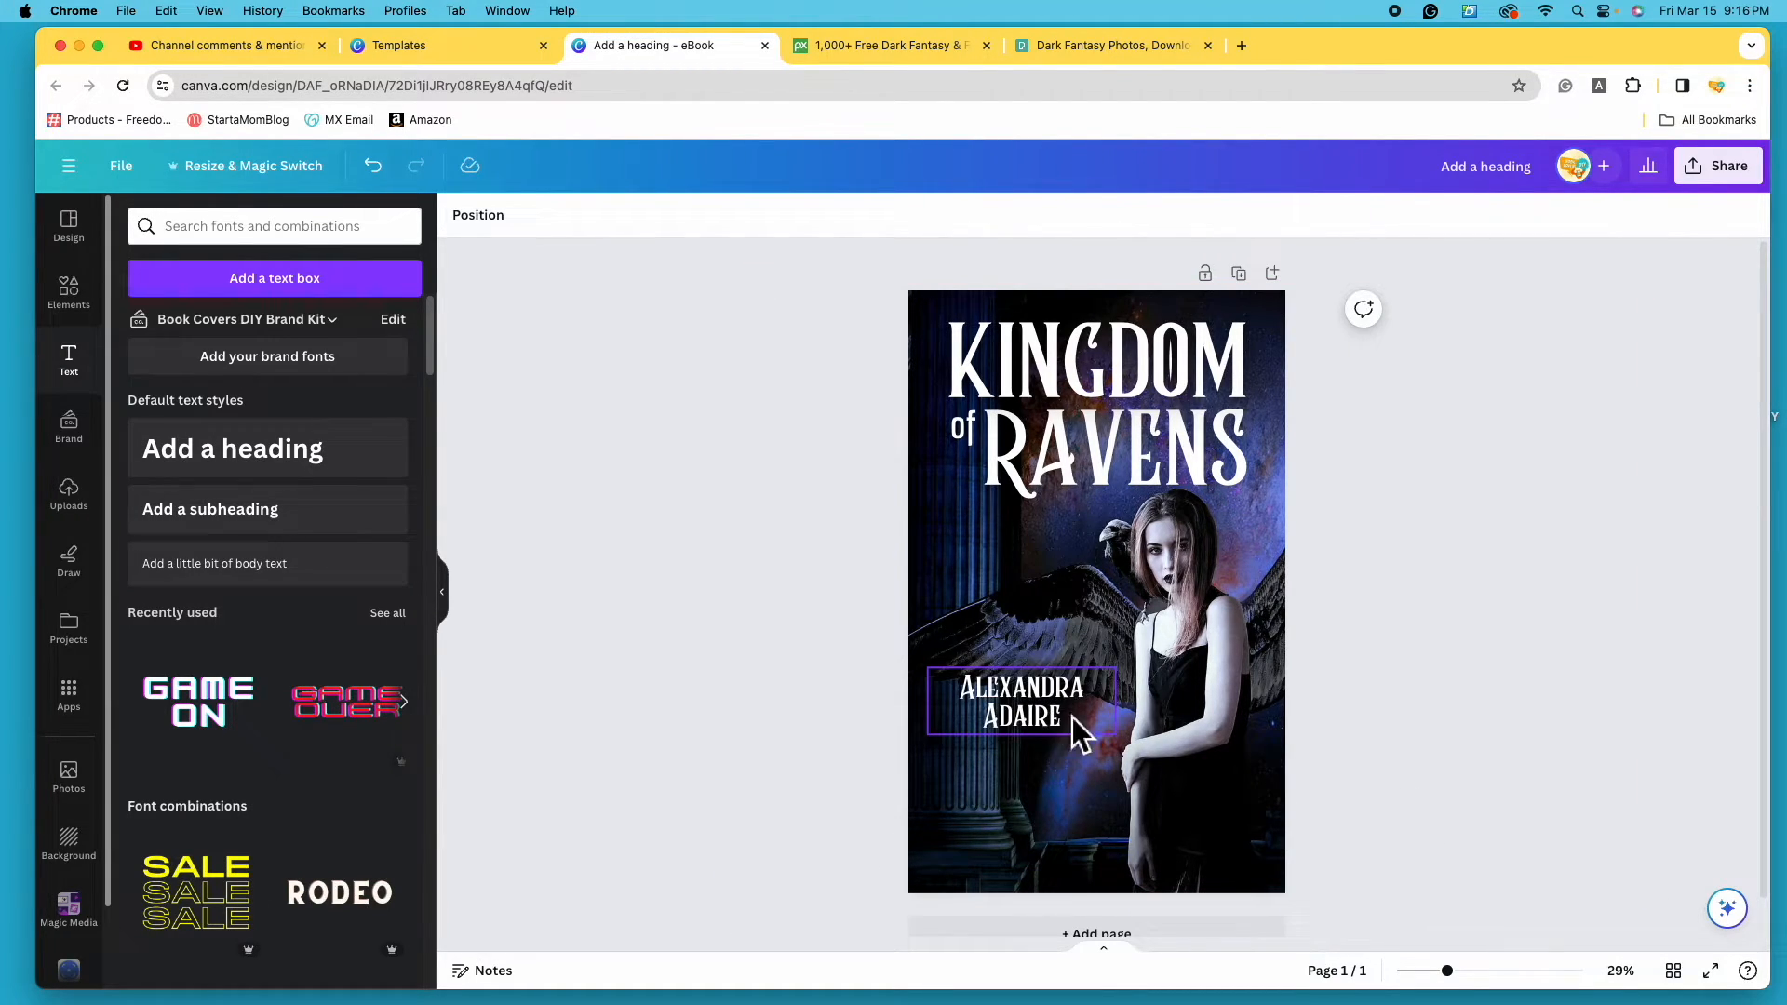
drag(1061, 730, 1080, 843)
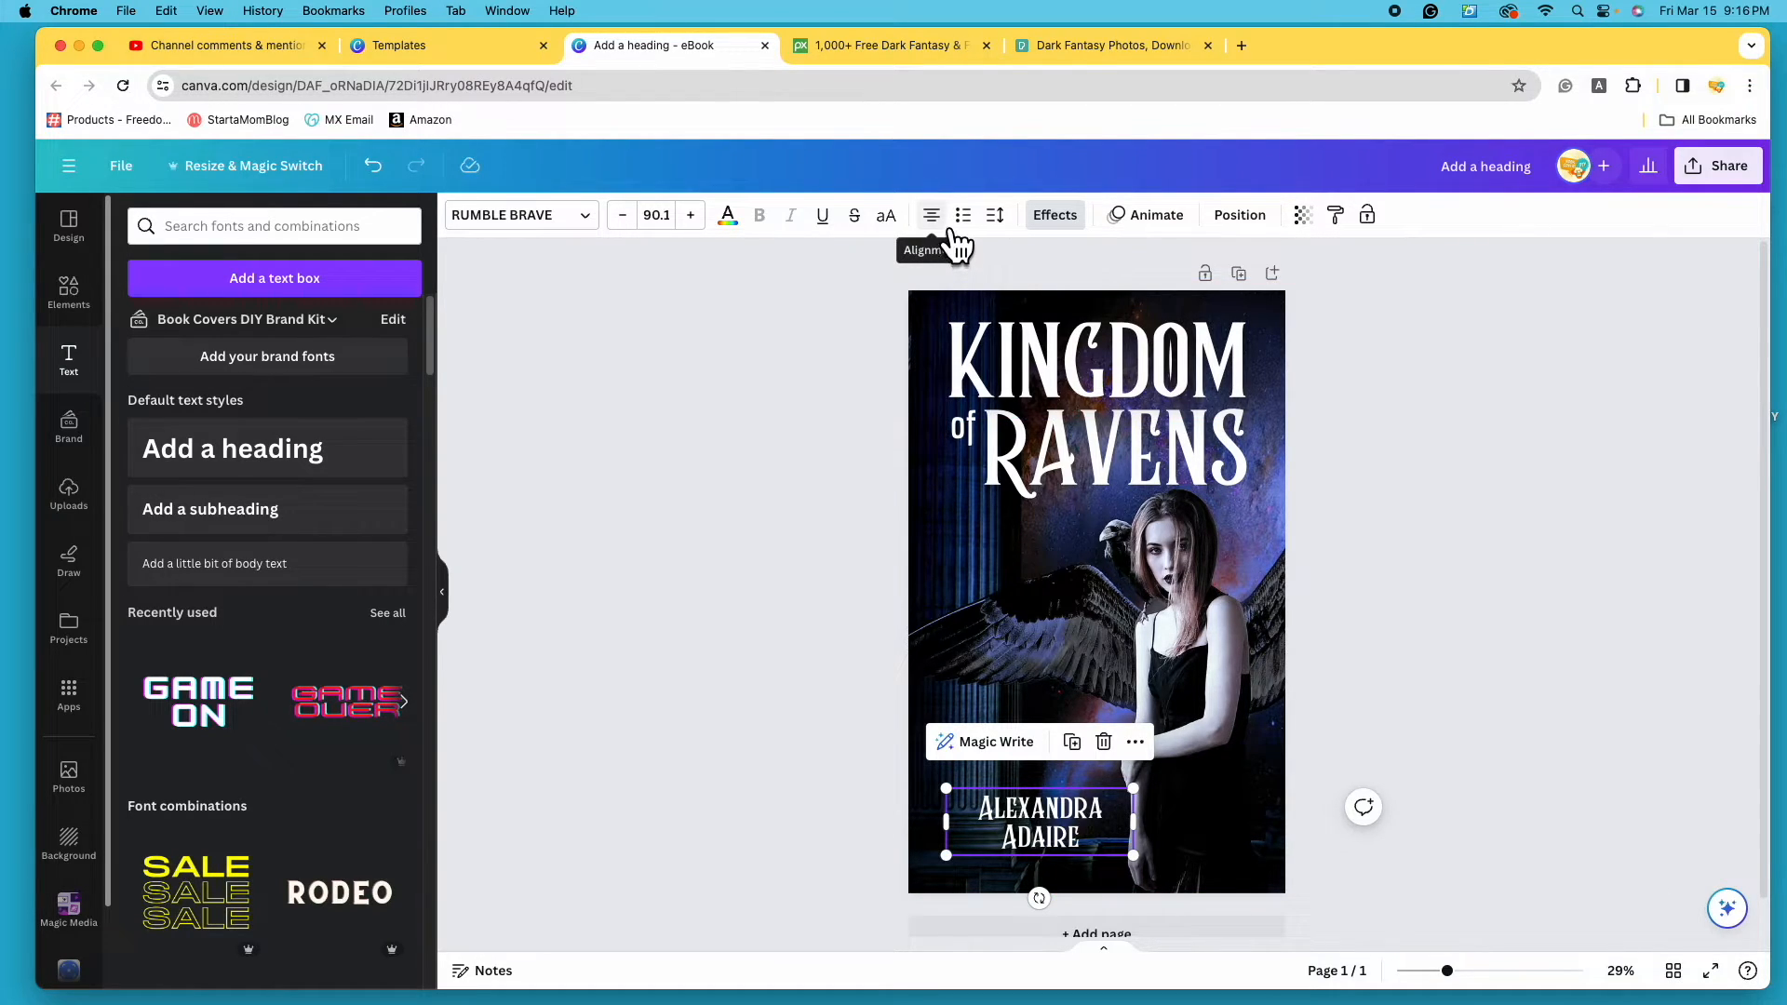
- Left-align the author name and narrow its text box
click(949, 237)
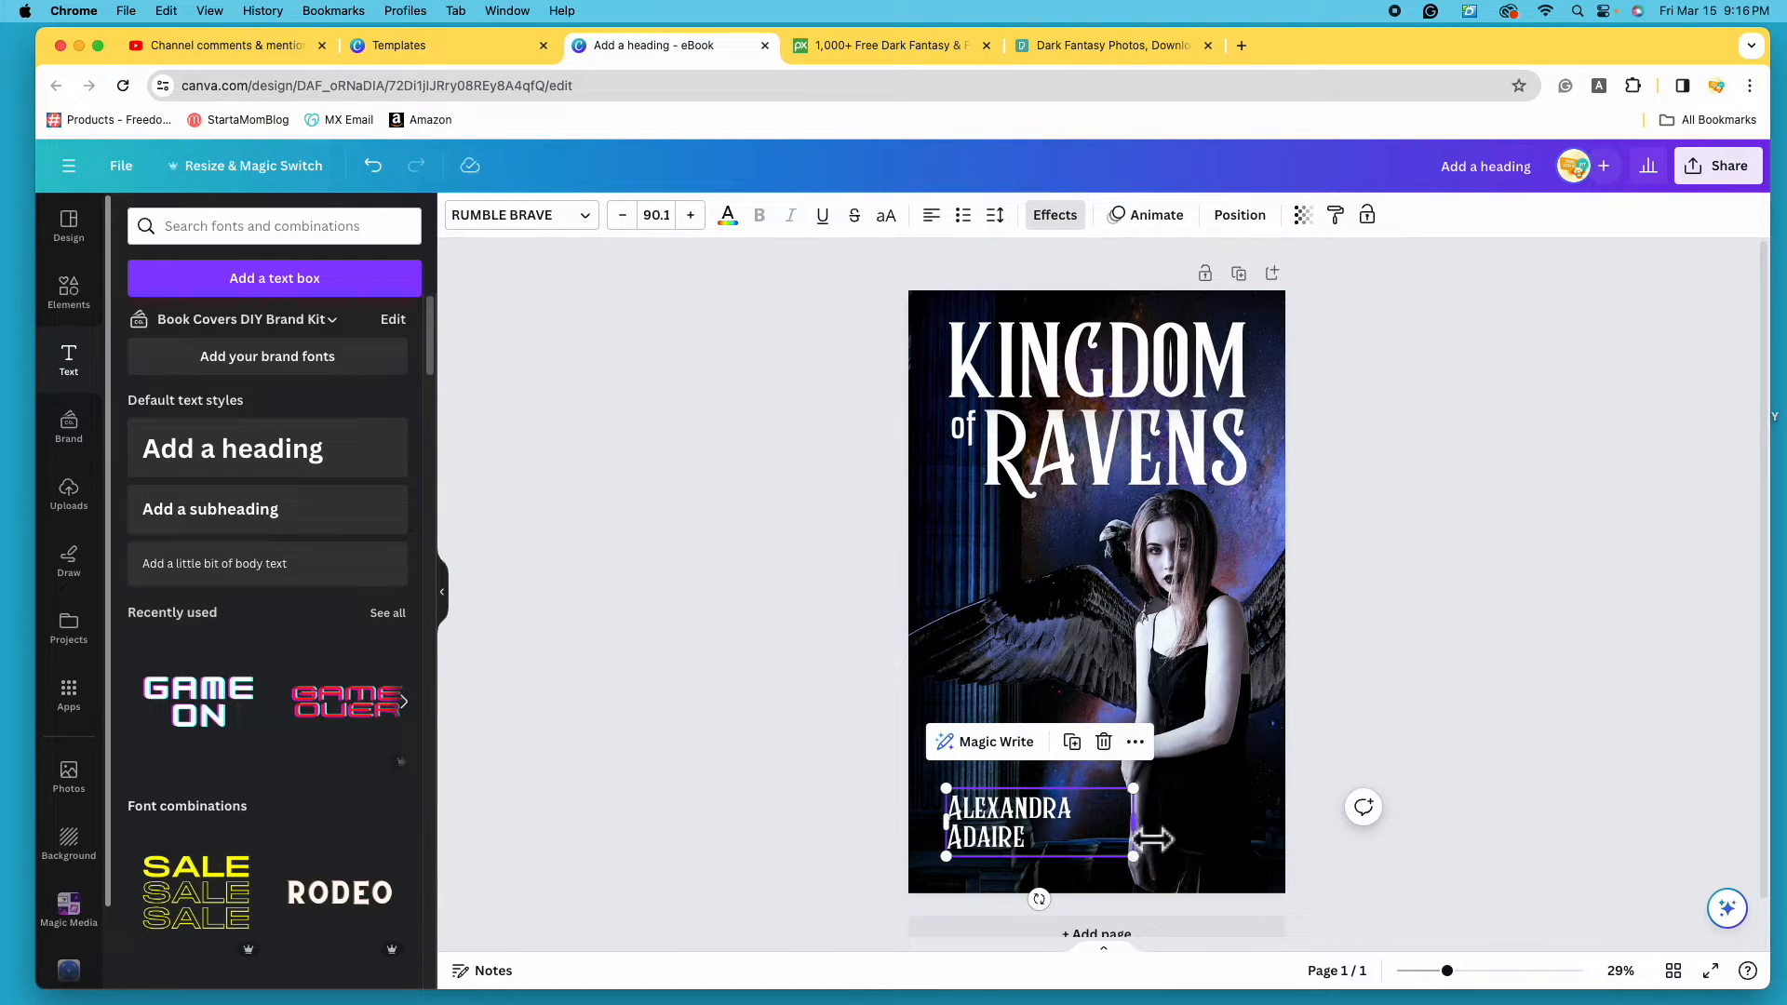
drag(1152, 840, 1098, 840)
click(1463, 761)
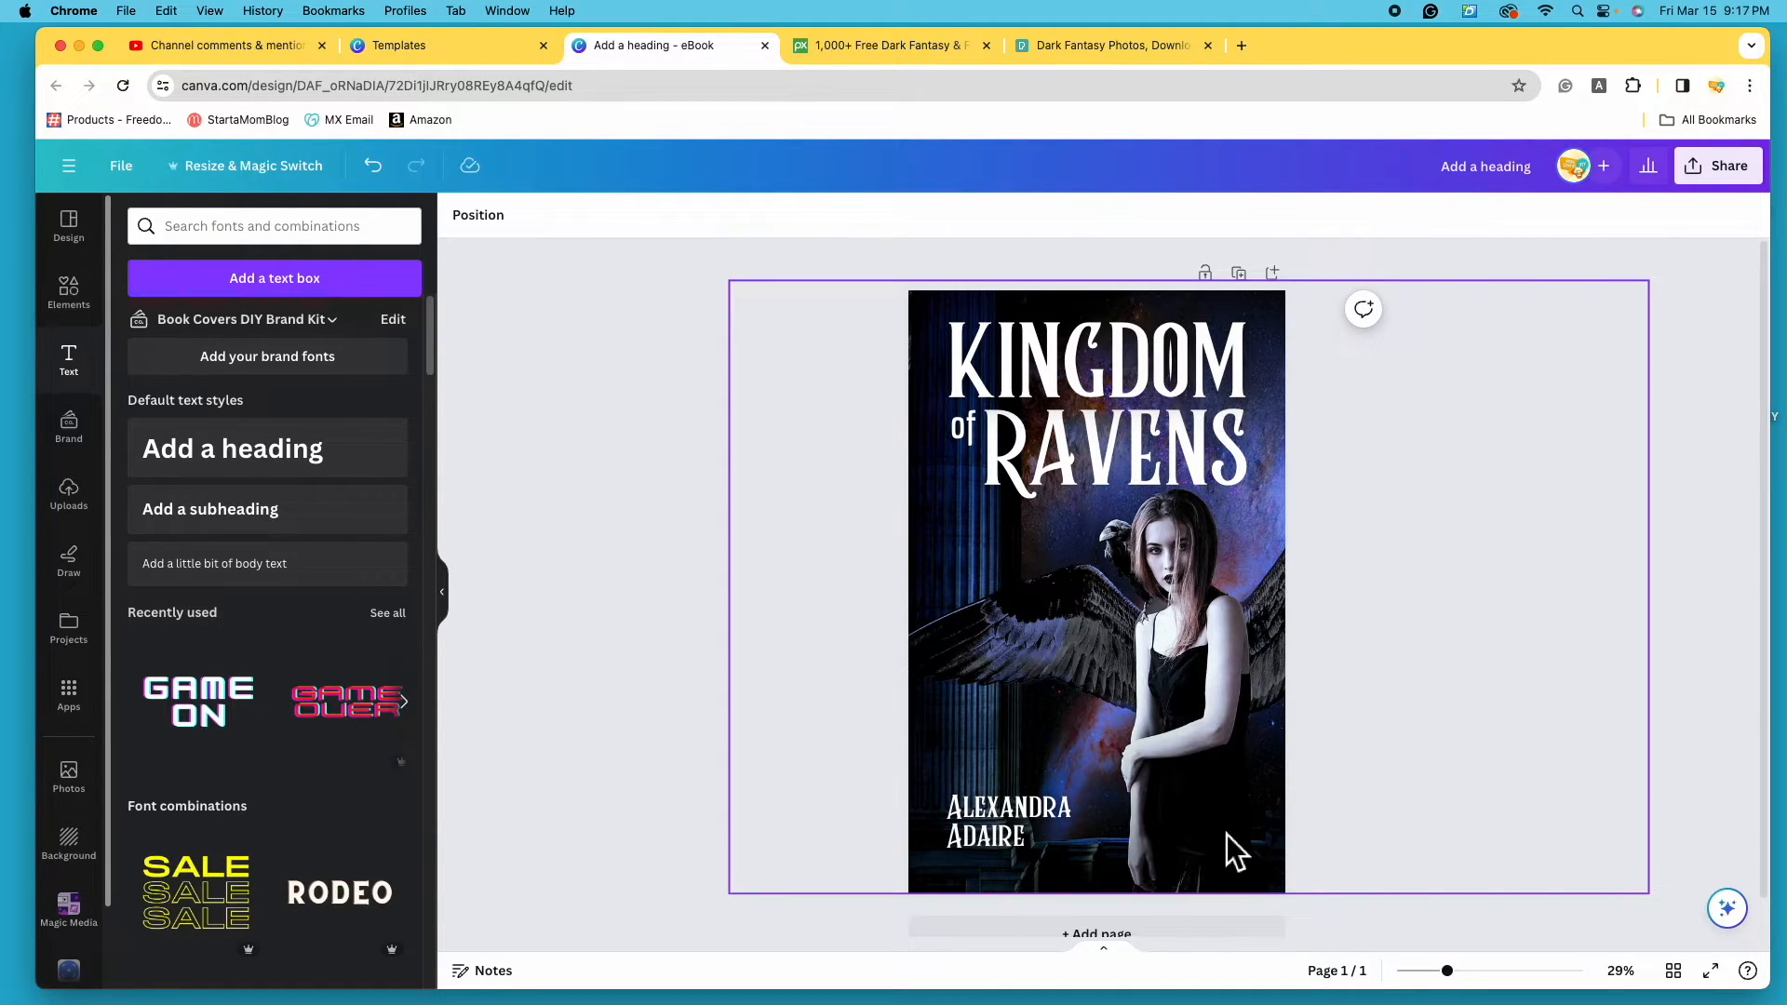
- Try a right-aligned name in the lower-right corner, then undo back to left-aligned lower-left
click(1020, 829)
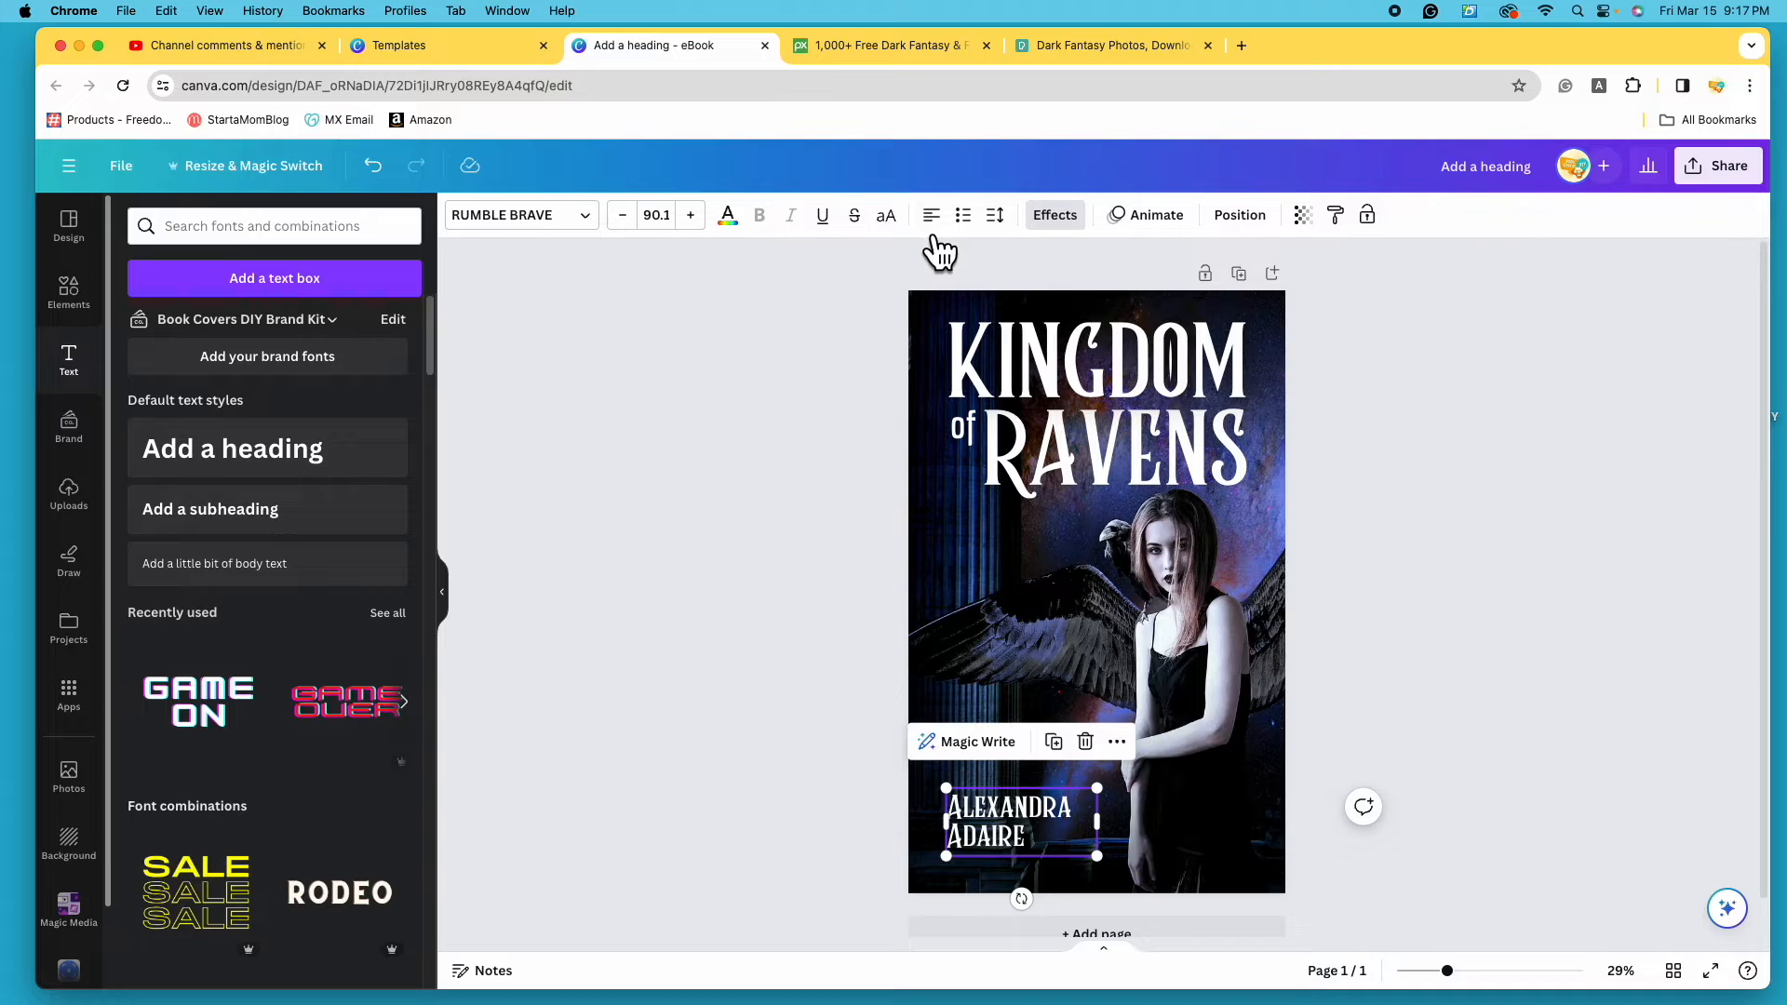
click(947, 223)
click(947, 223)
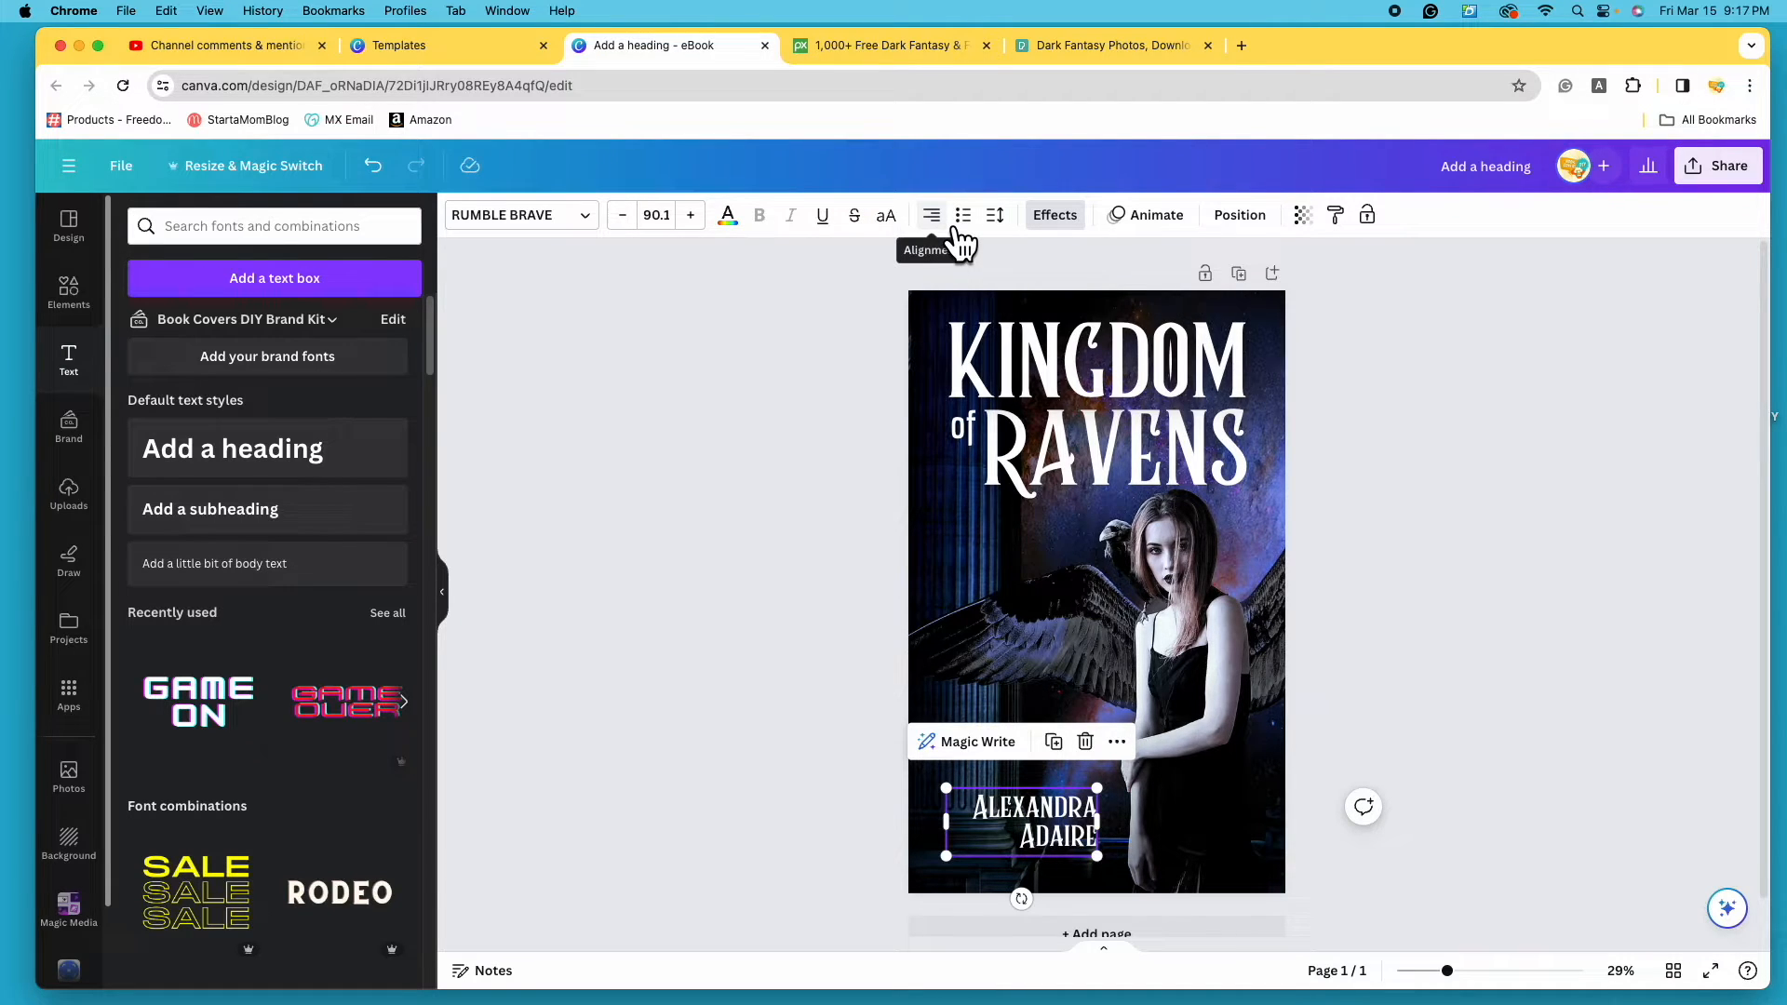
drag(1058, 833, 1225, 842)
click(1502, 663)
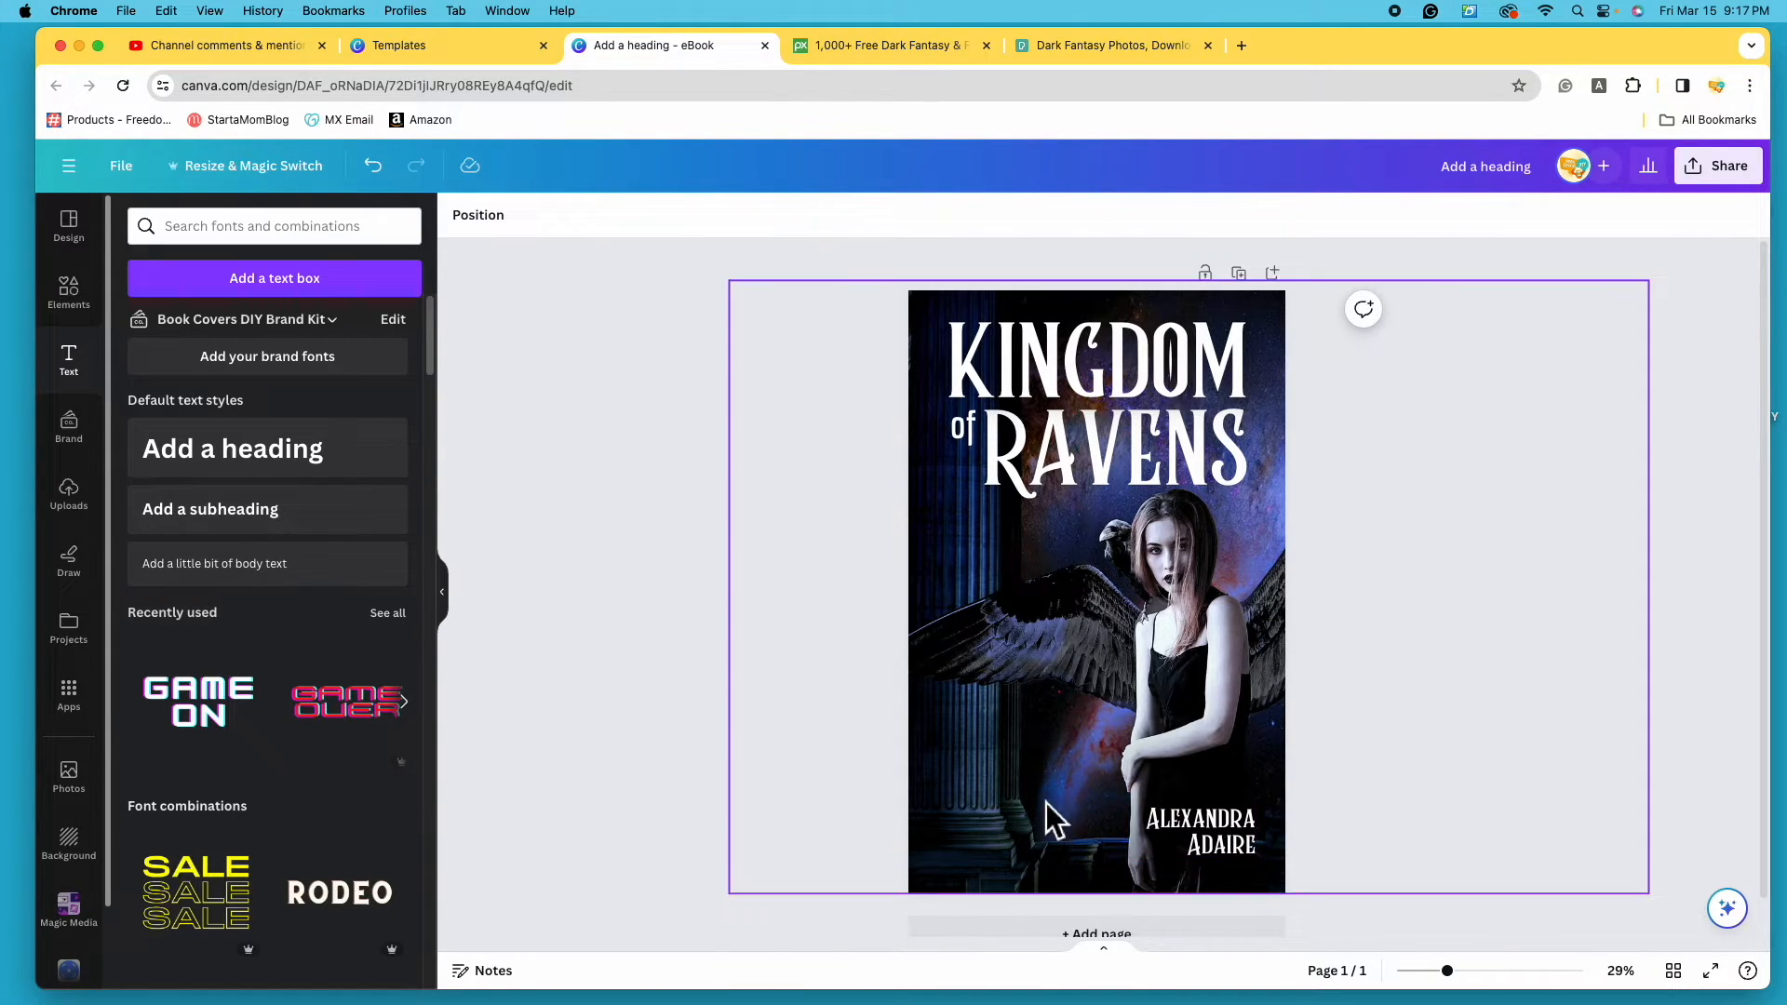
click(395, 180)
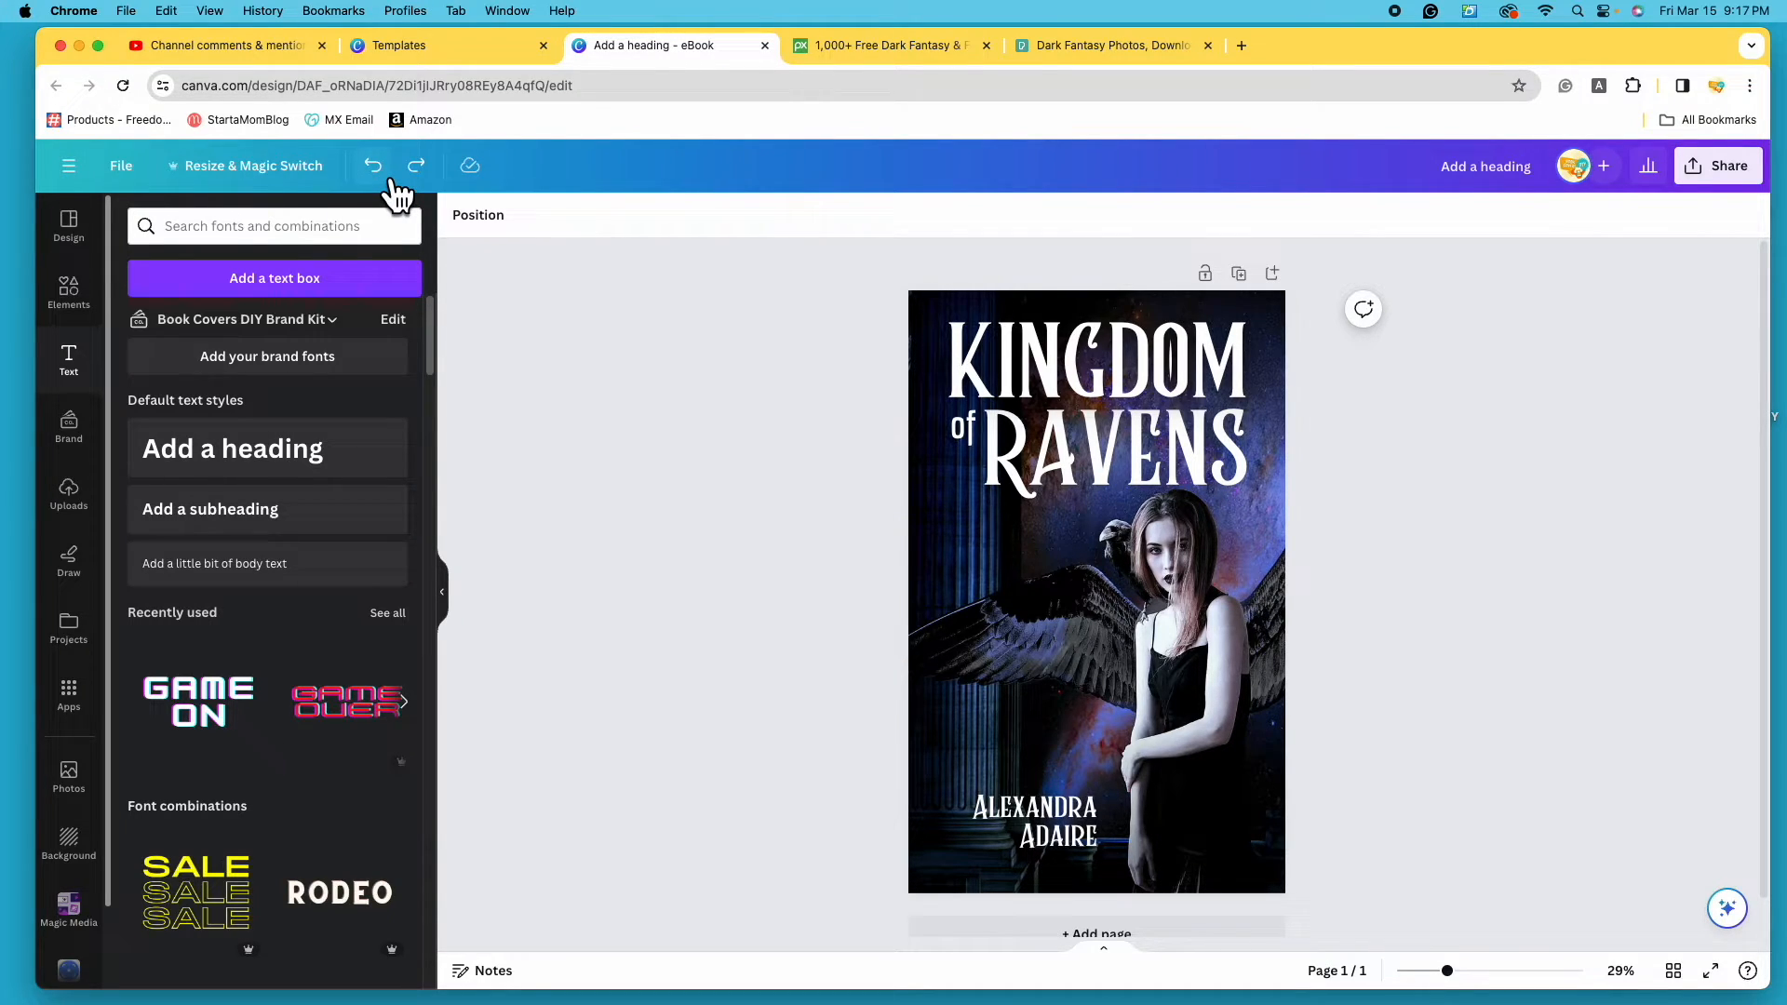
click(398, 186)
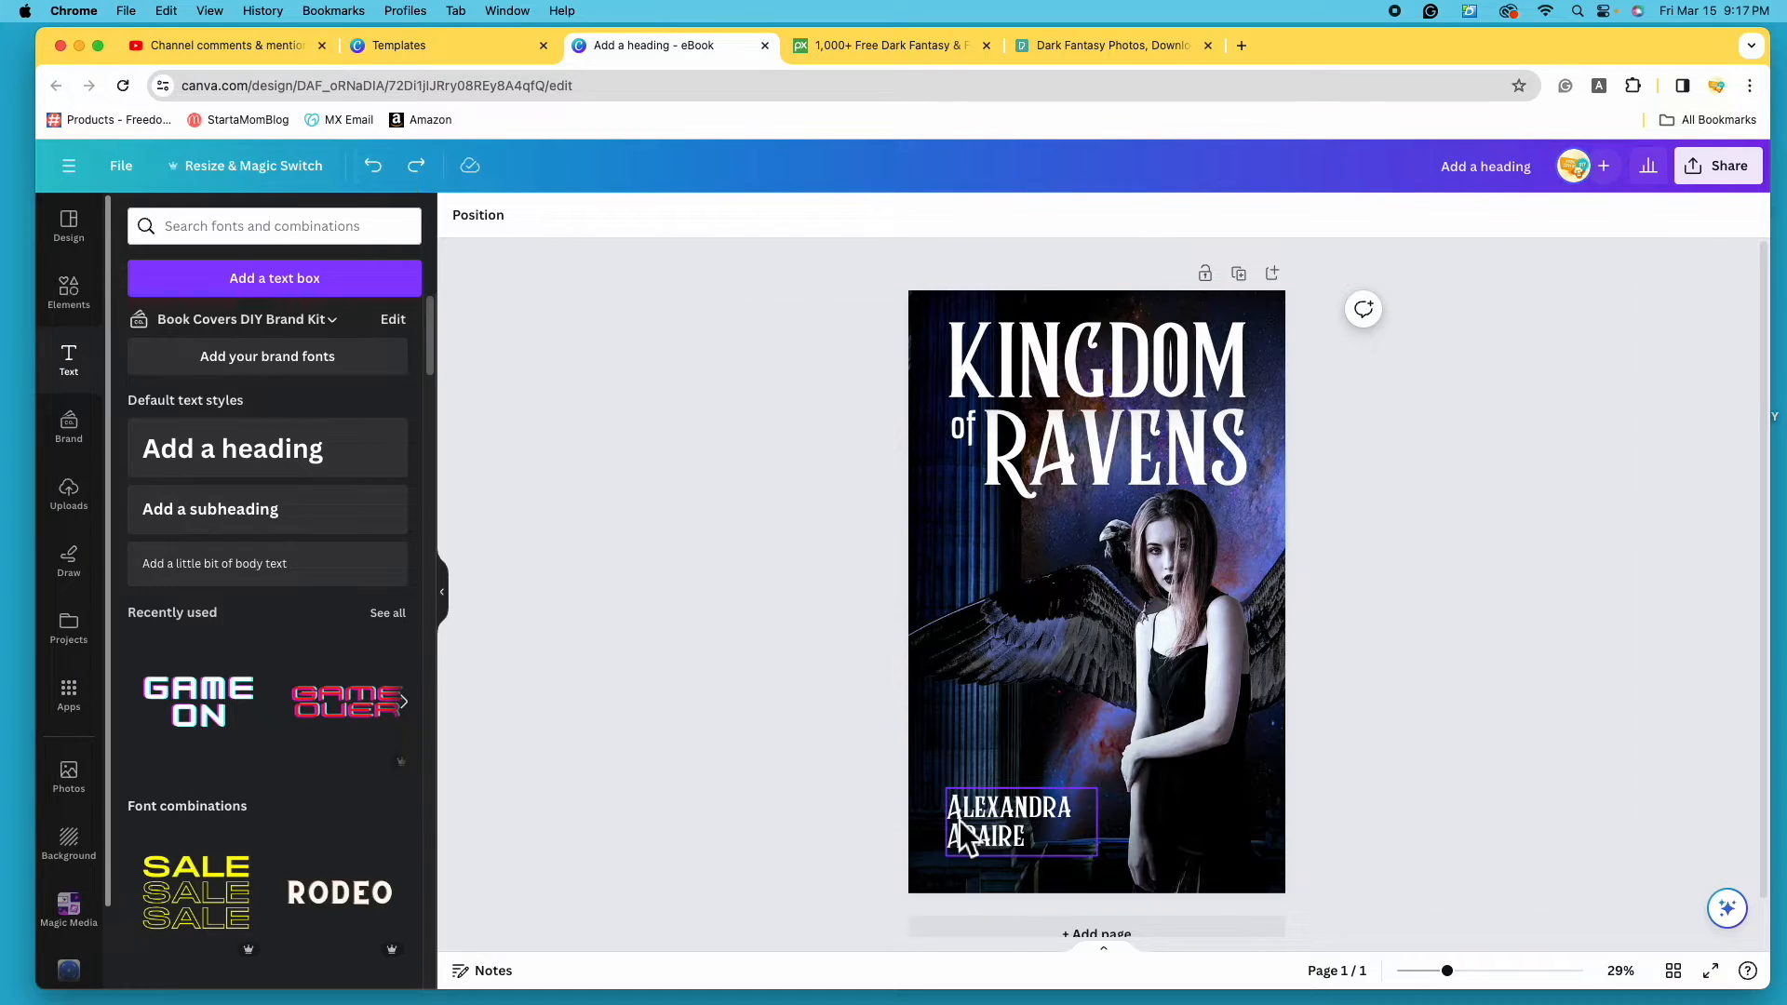
click(986, 834)
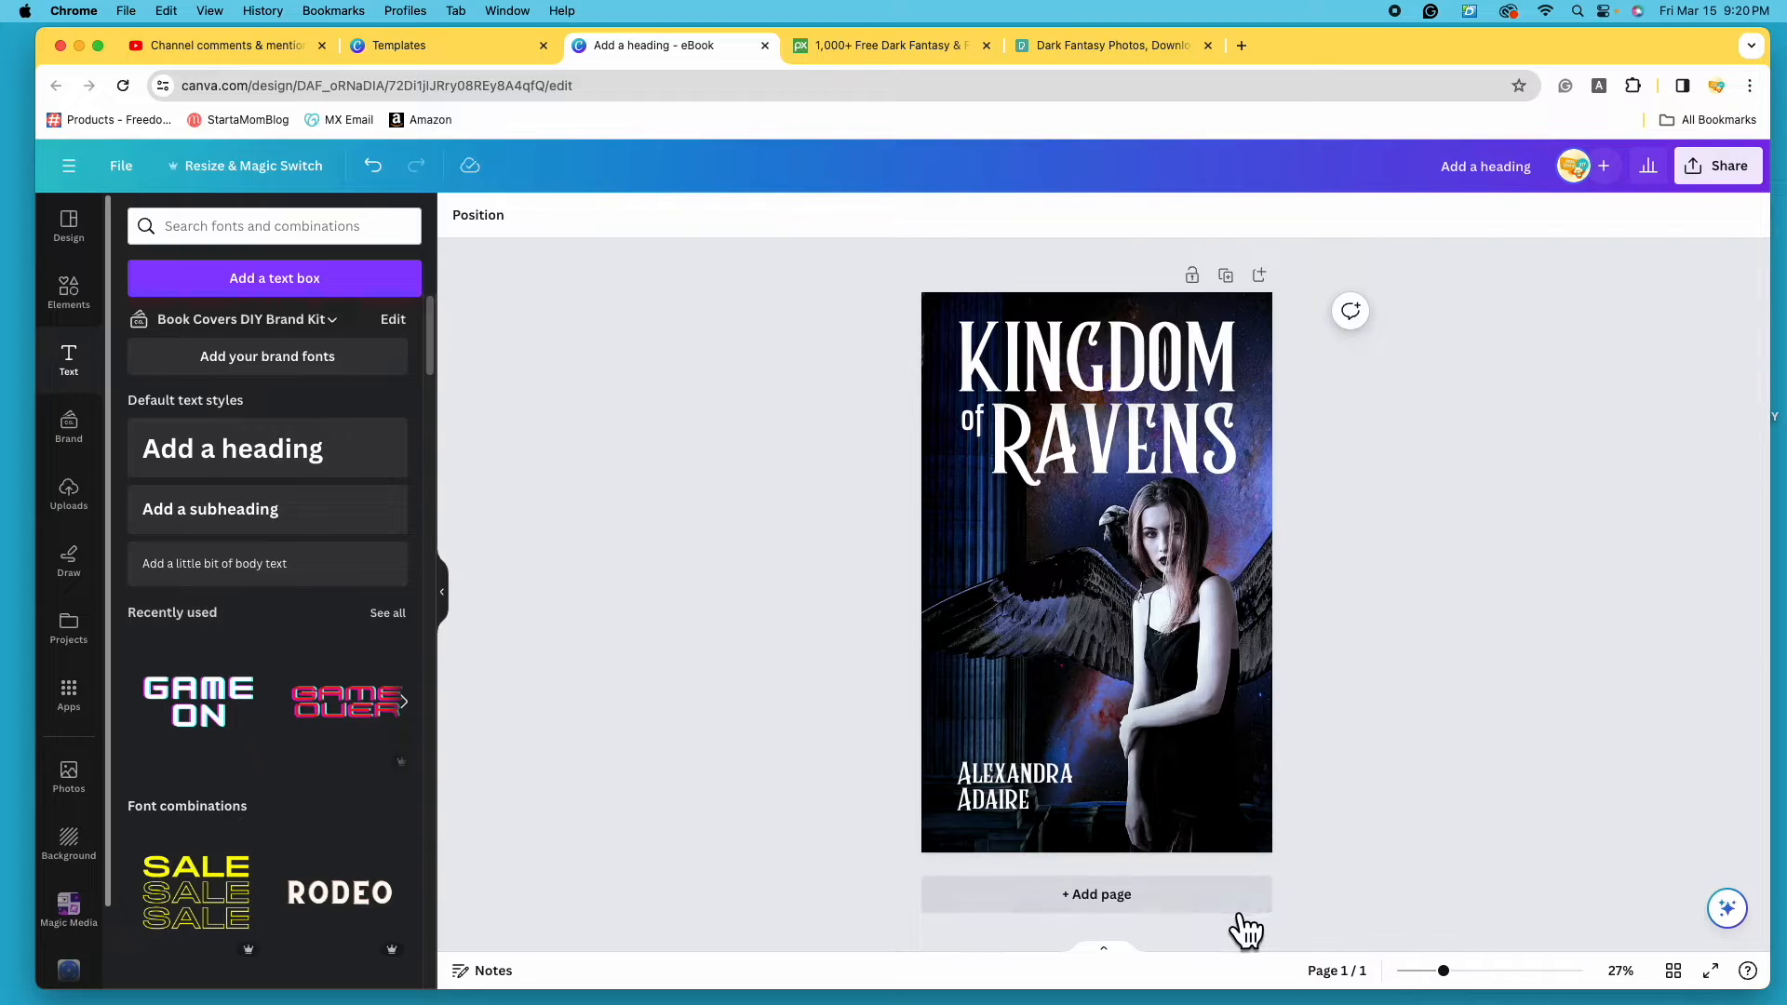
- Add a blank second page, then delete it again
click(1198, 909)
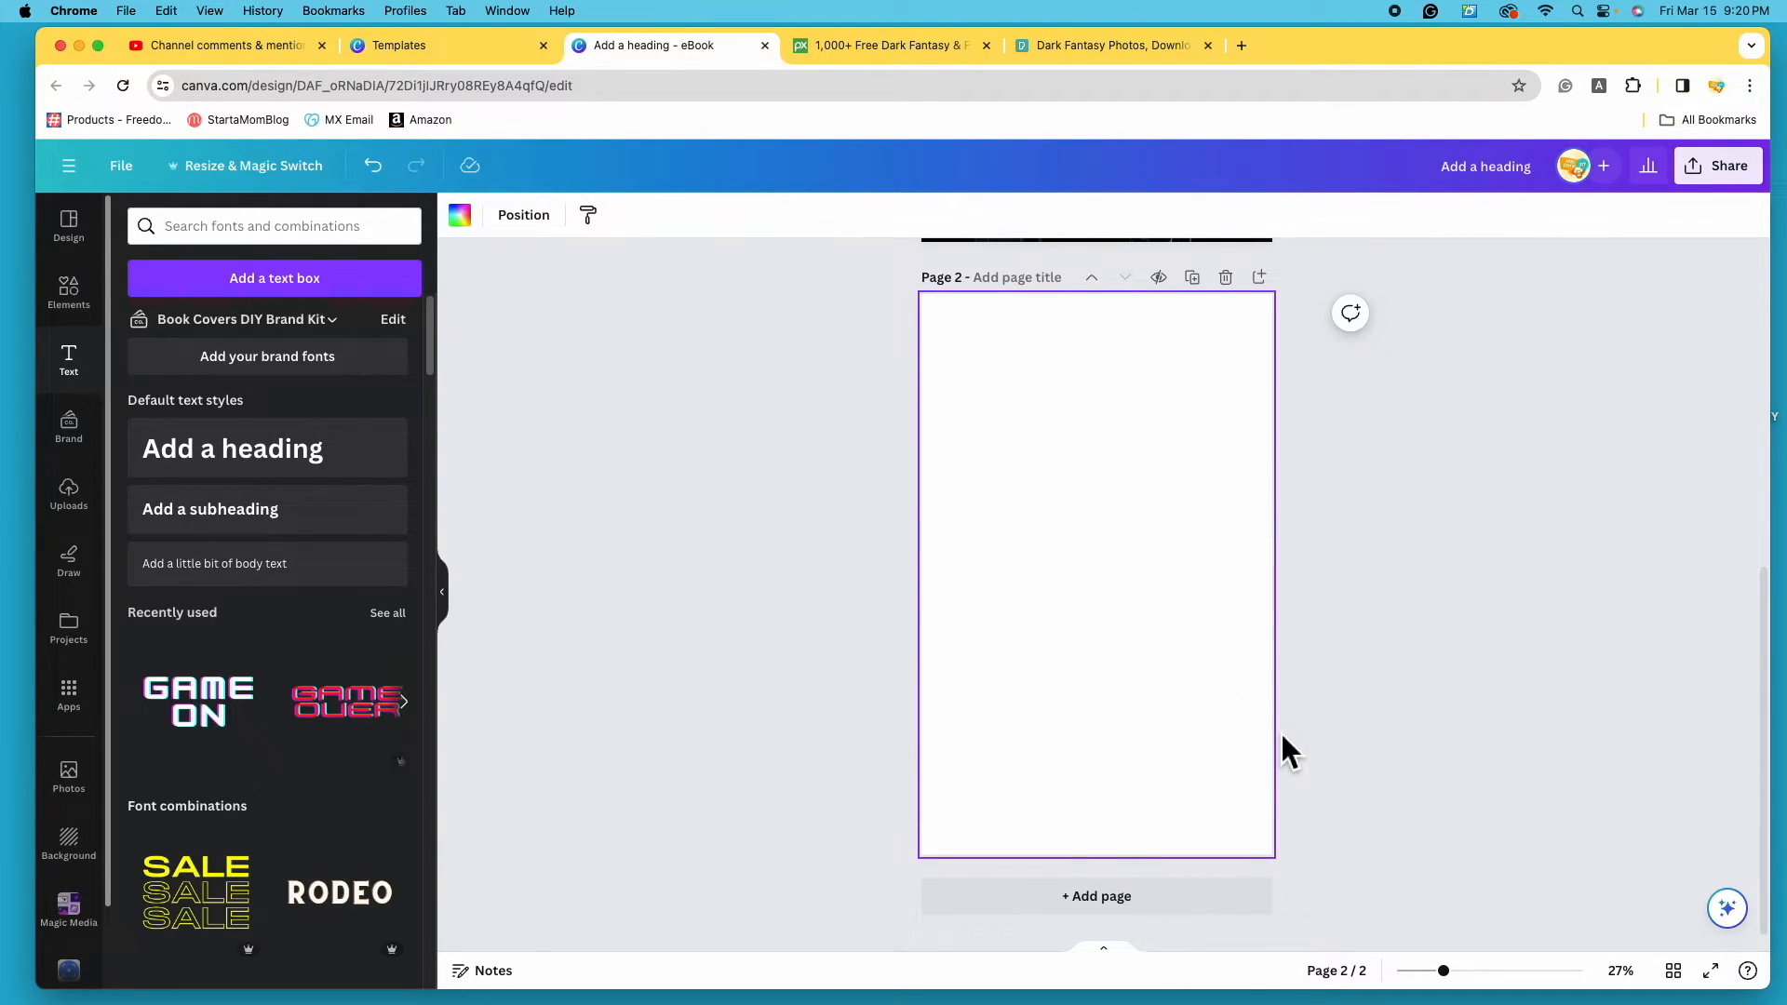
scroll(1176, 672, up, 5)
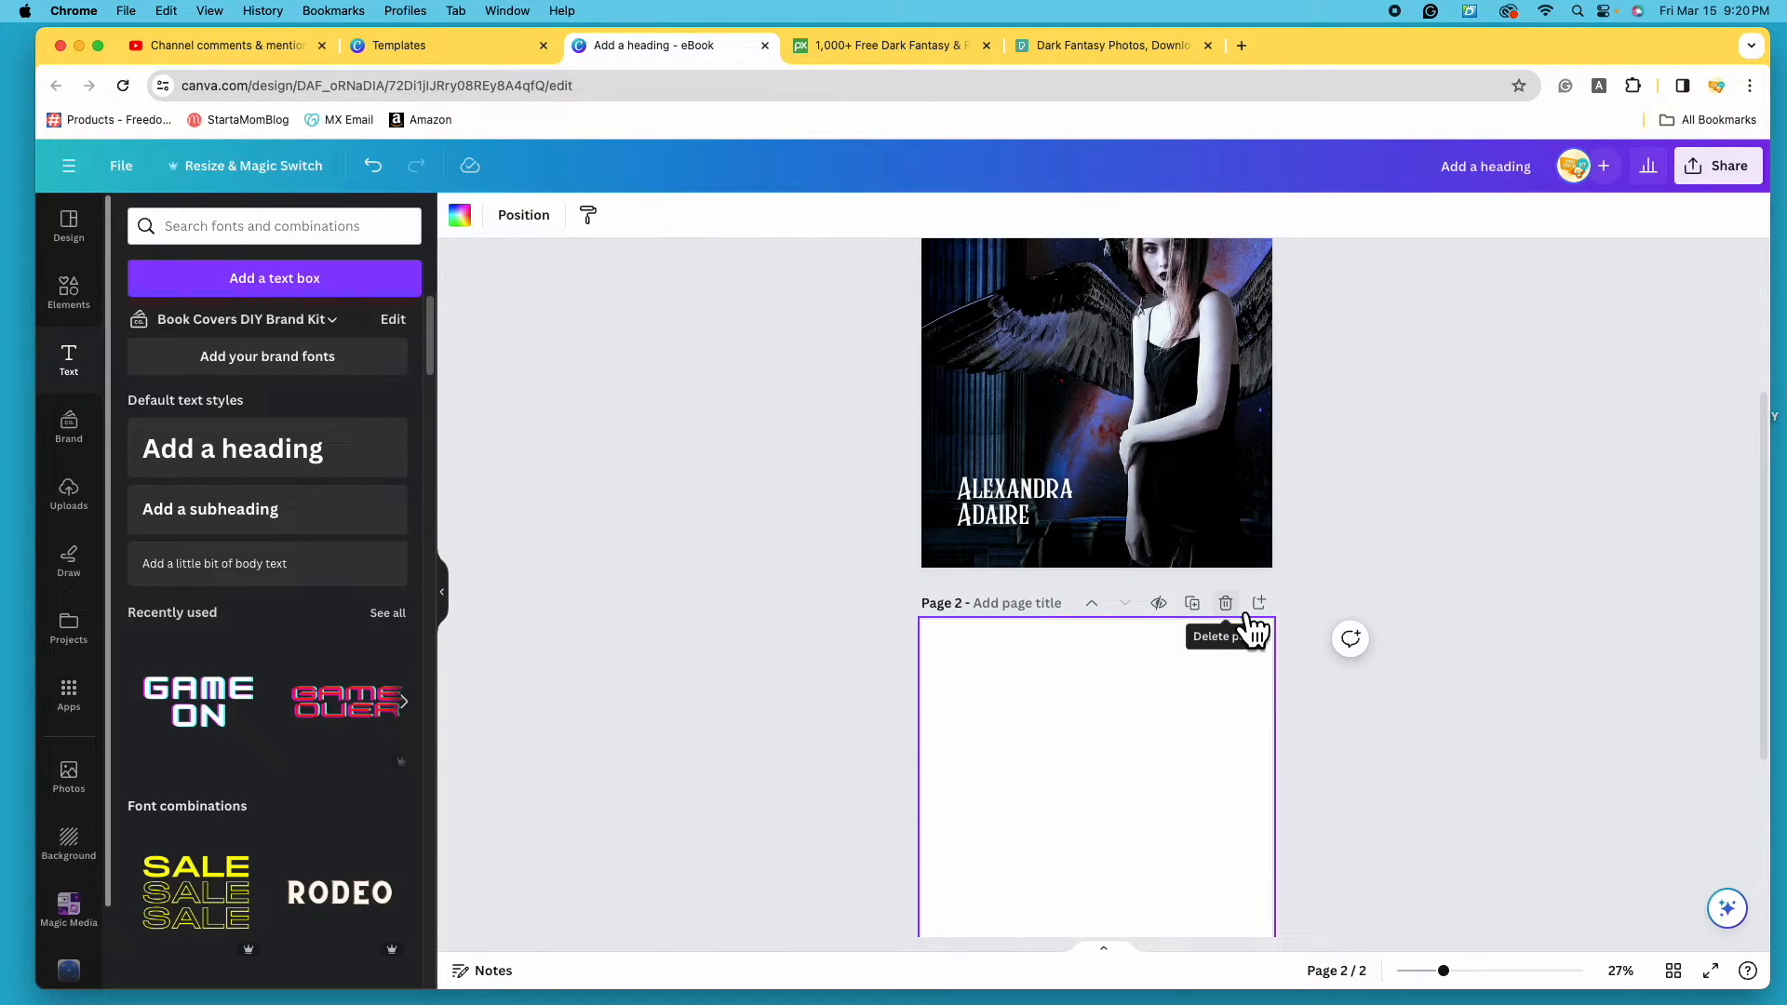
click(1245, 612)
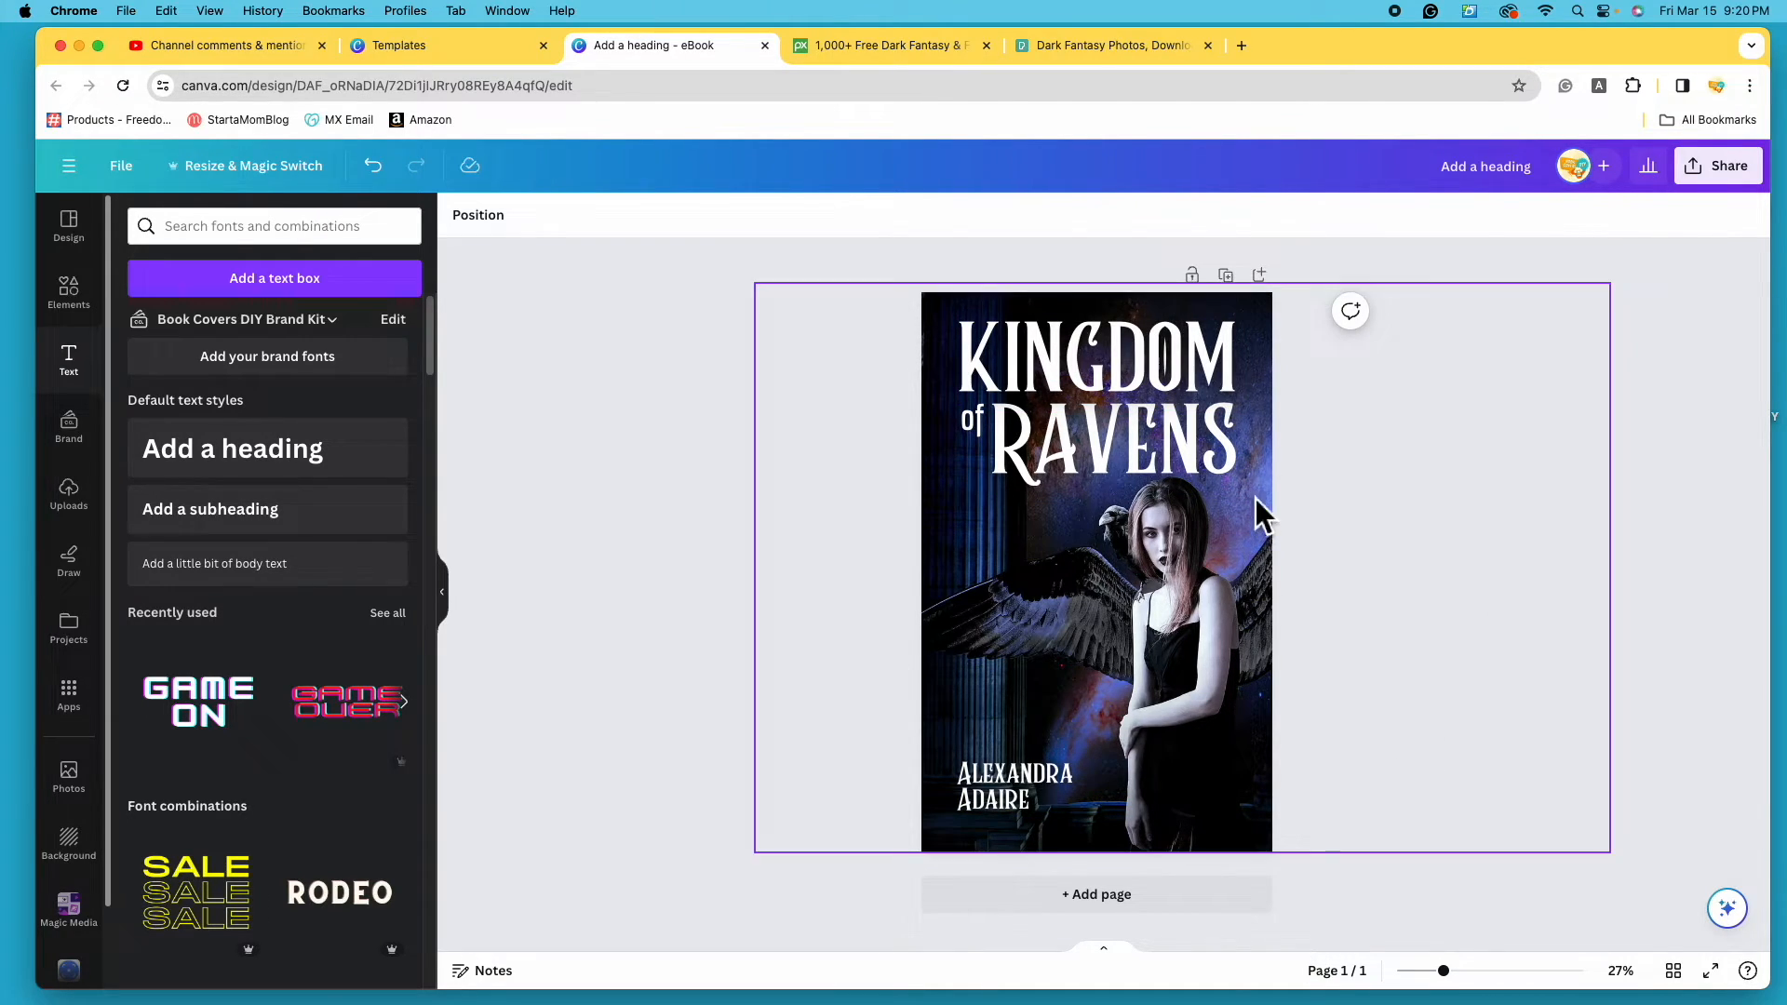
- Duplicate the Kingdom of Ravens cover to create Page 2 and scroll to check it
click(1226, 277)
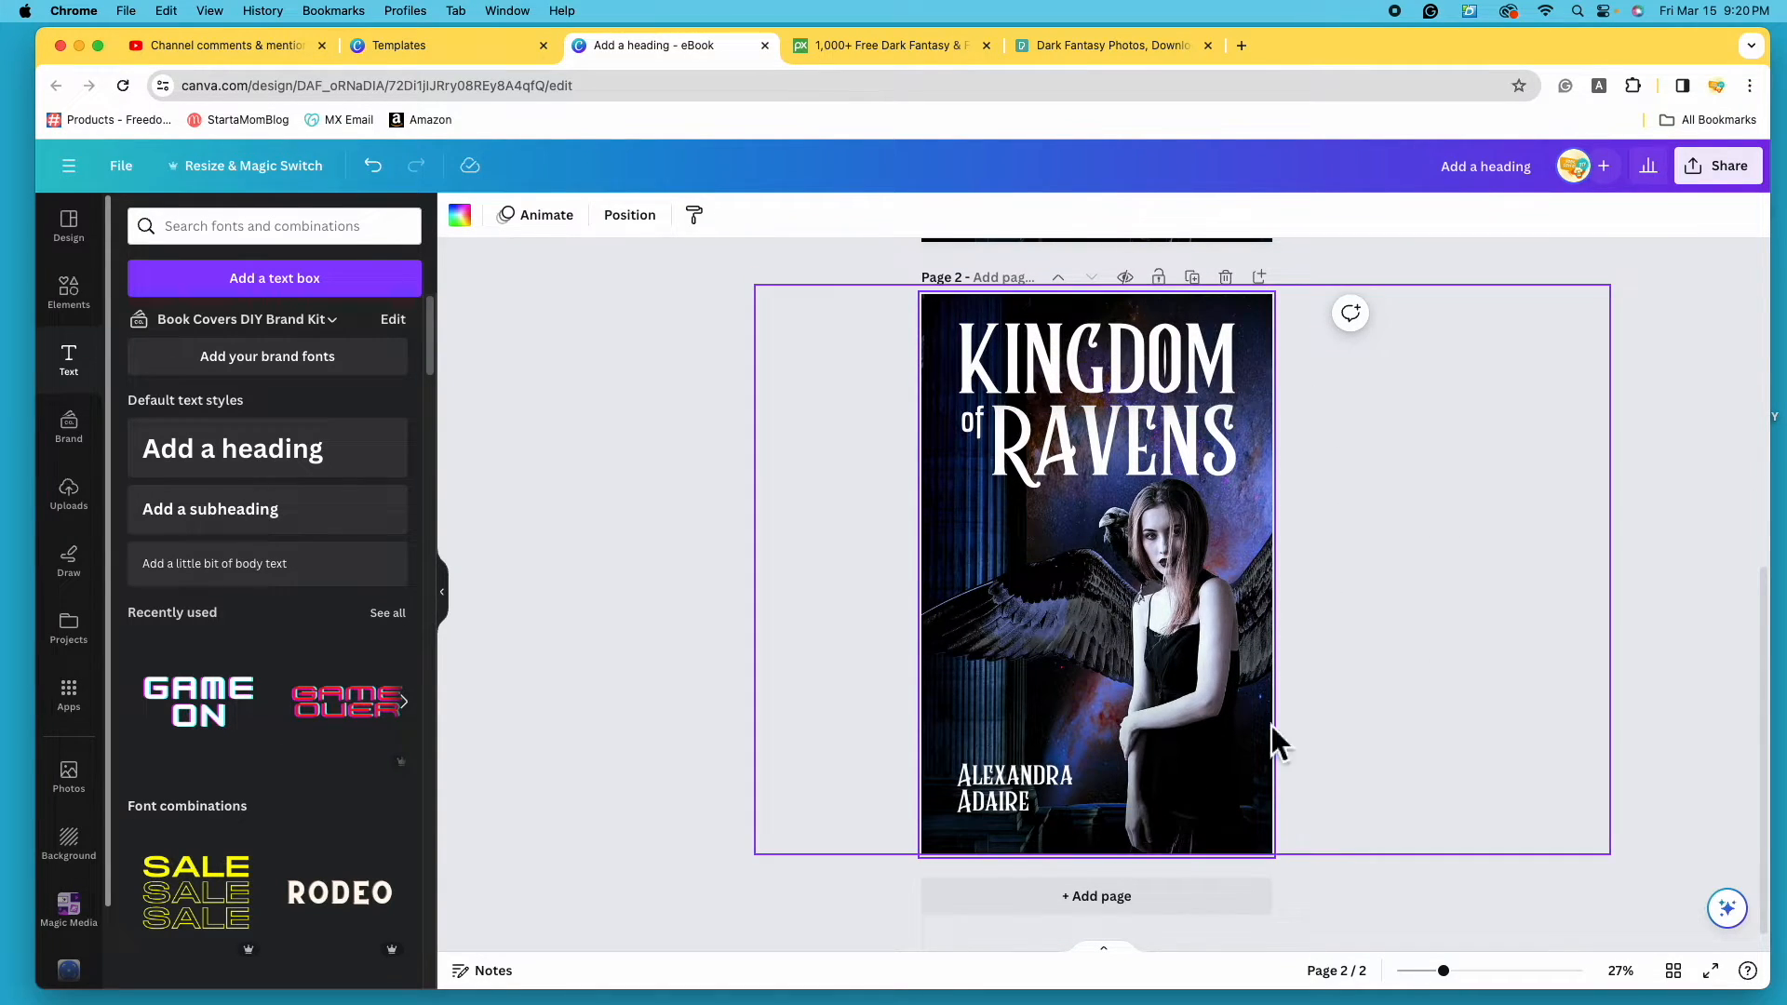
scroll(1274, 842, up, 6)
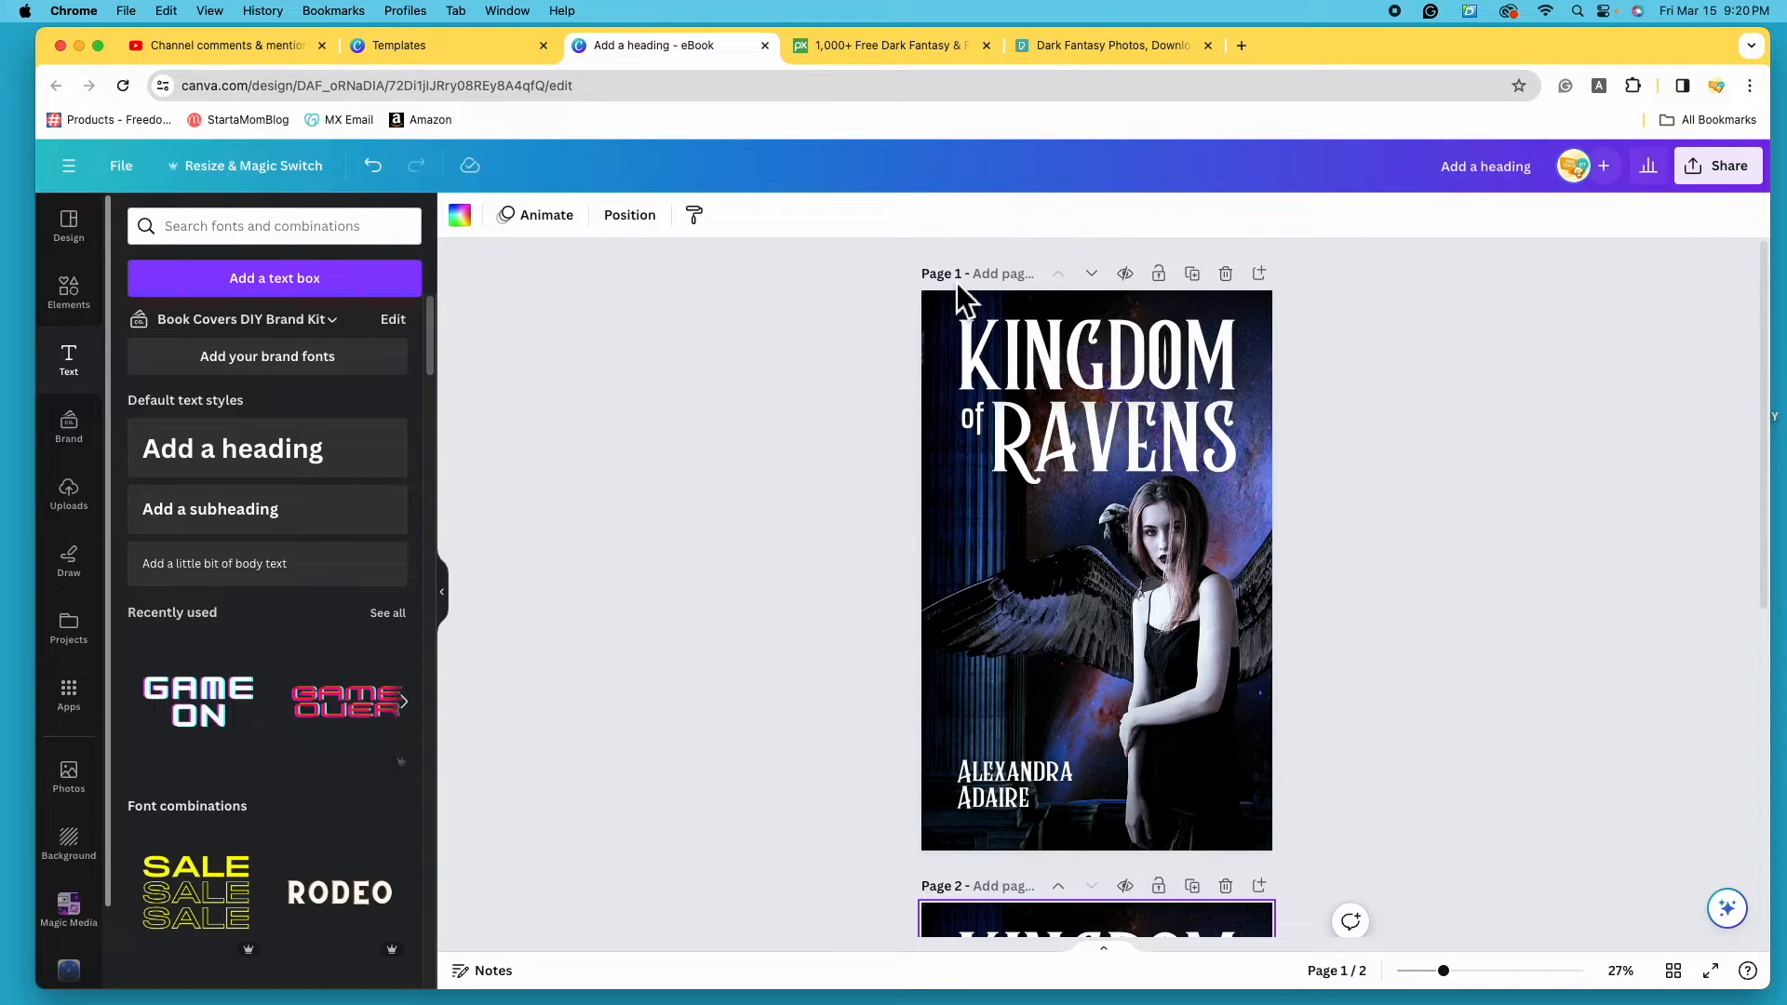
scroll(863, 829, down, 5)
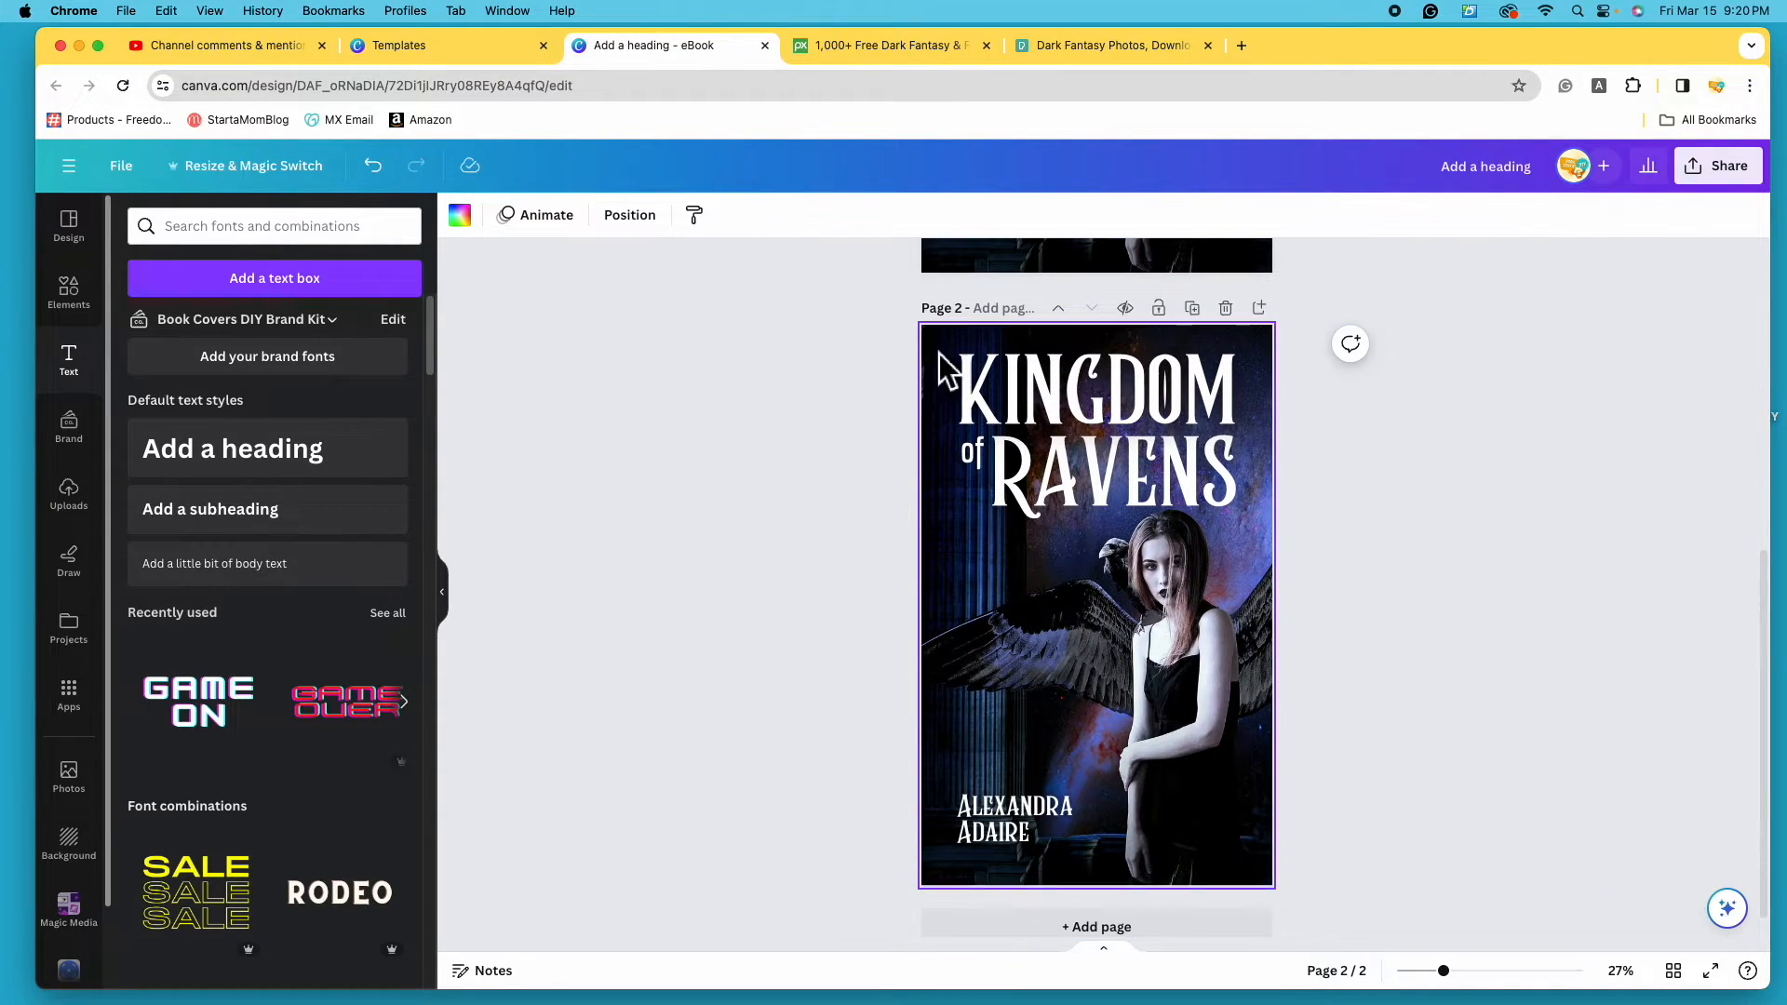
scroll(1563, 633, down, 1)
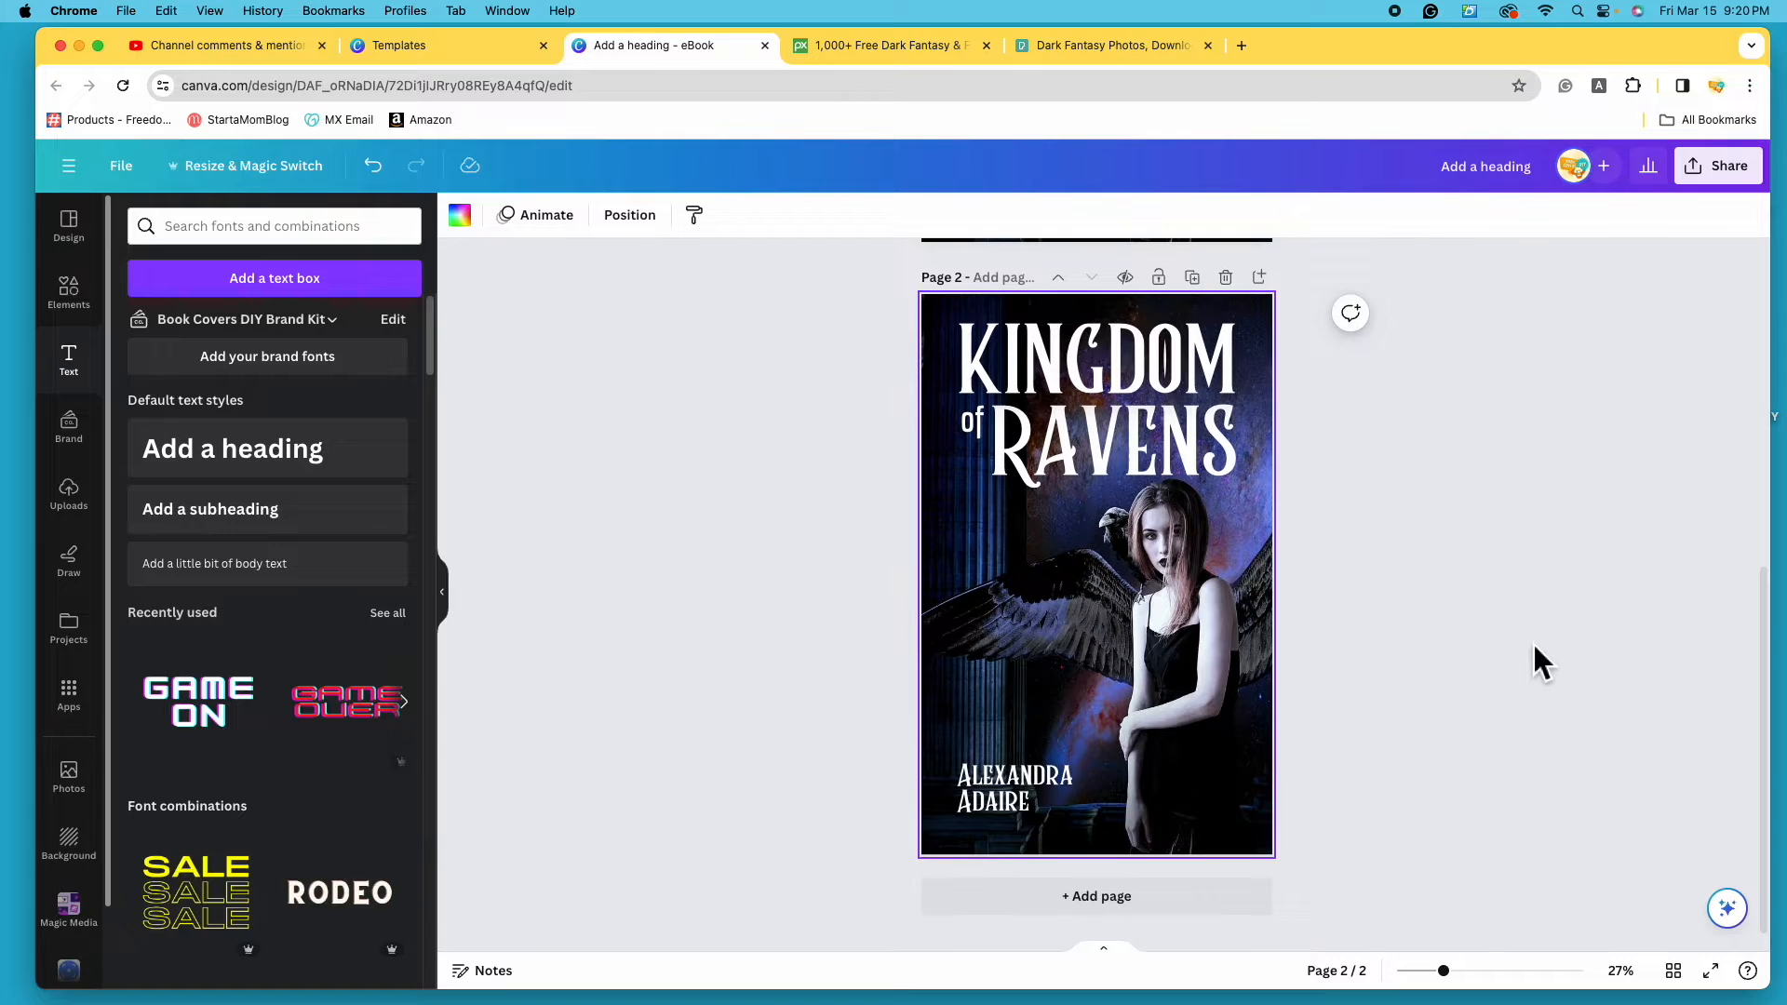
scroll(1214, 569, up, 5)
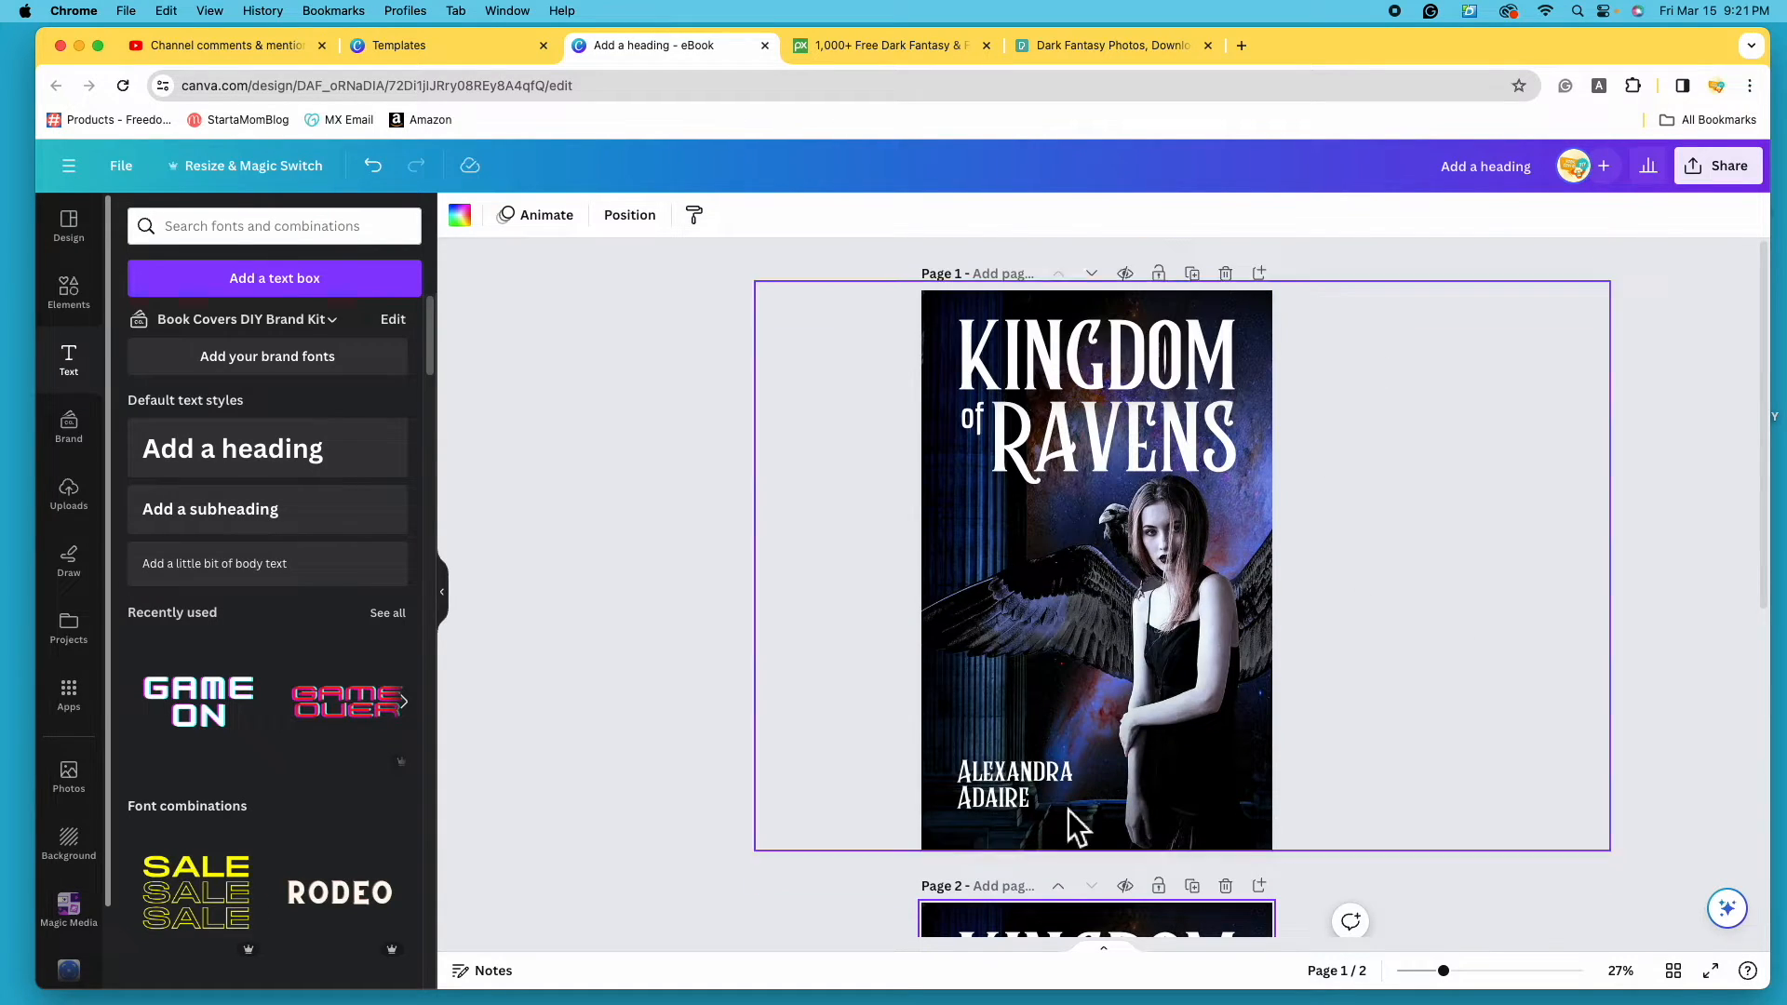
scroll(694, 625, down, 5)
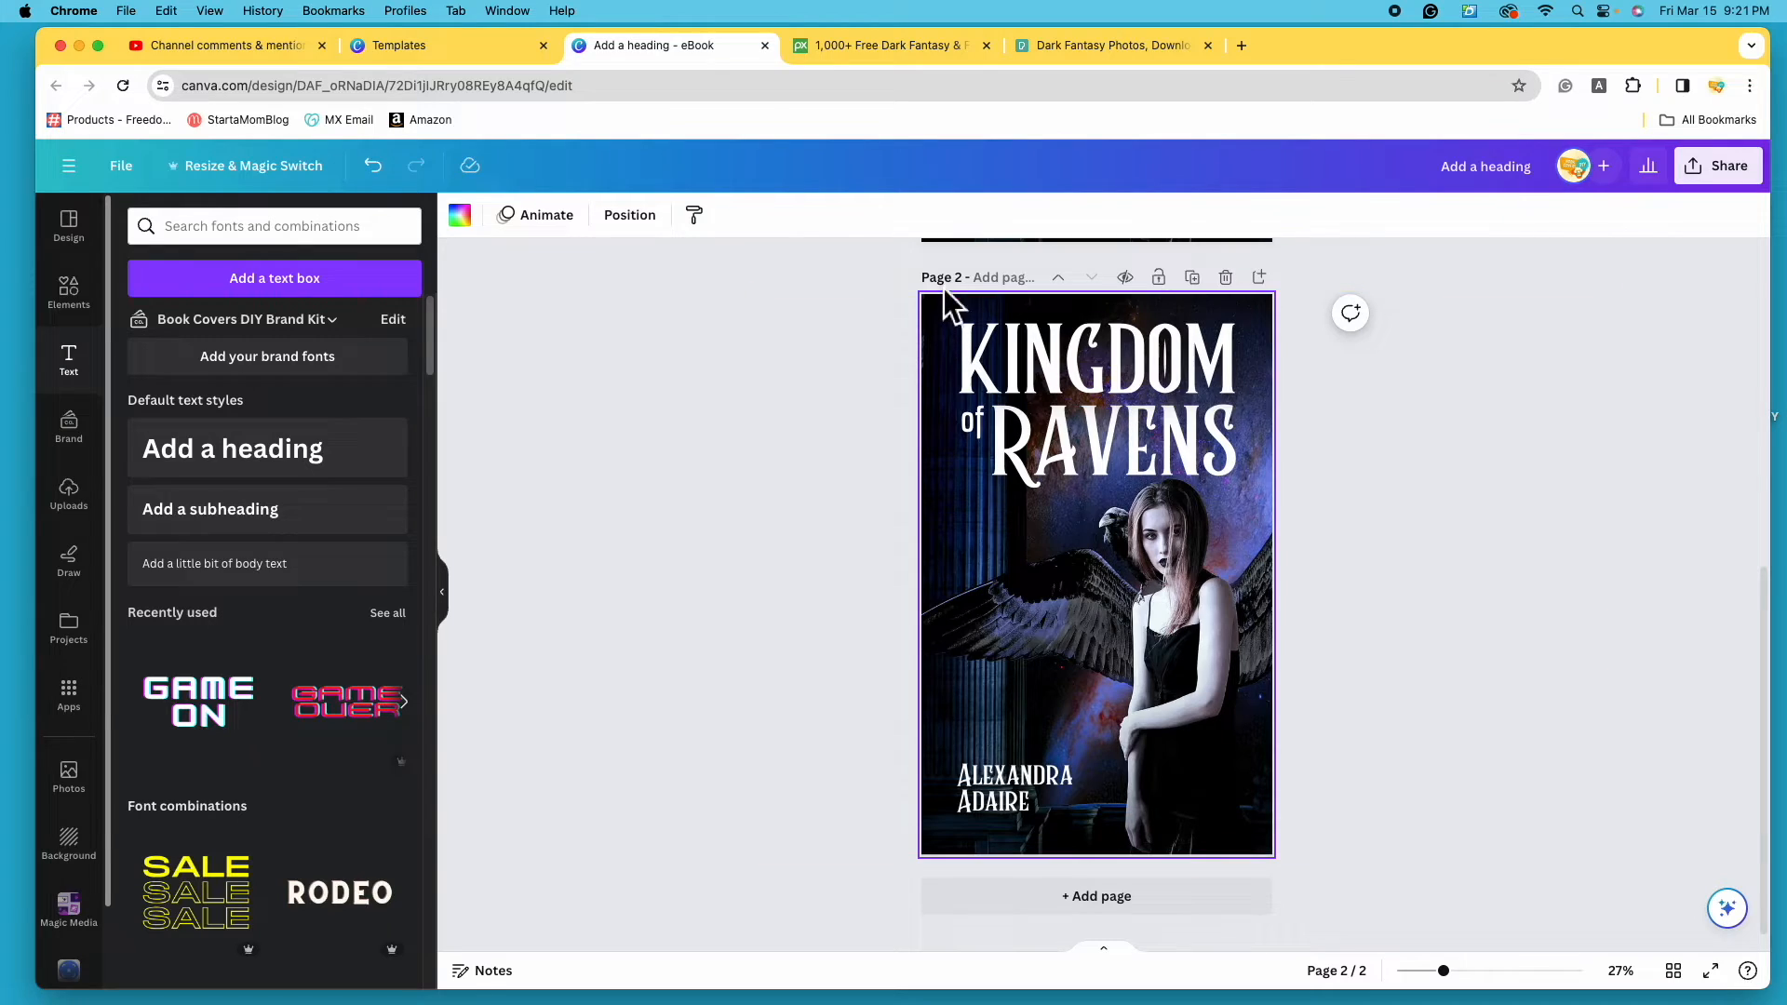
- Enlarge Page 2's background photo and nudge it slightly right
click(1220, 635)
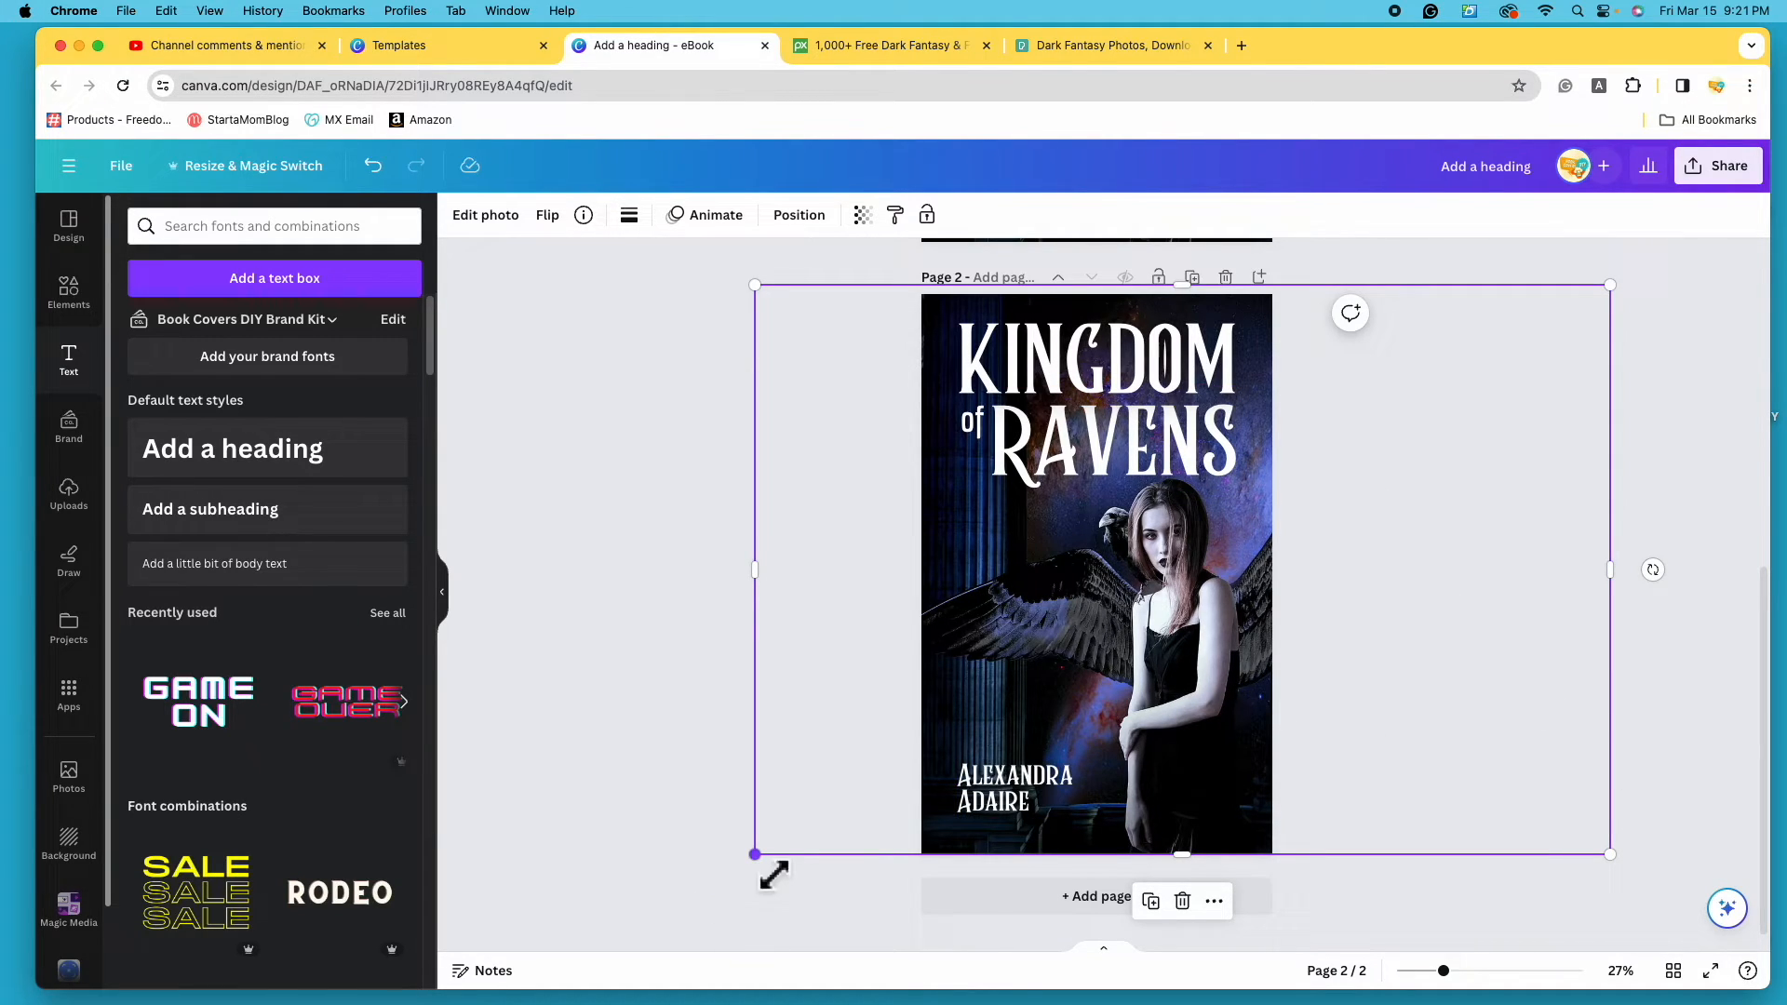
drag(777, 872, 478, 945)
scroll(1463, 622, down, 1)
drag(1208, 564, 1265, 530)
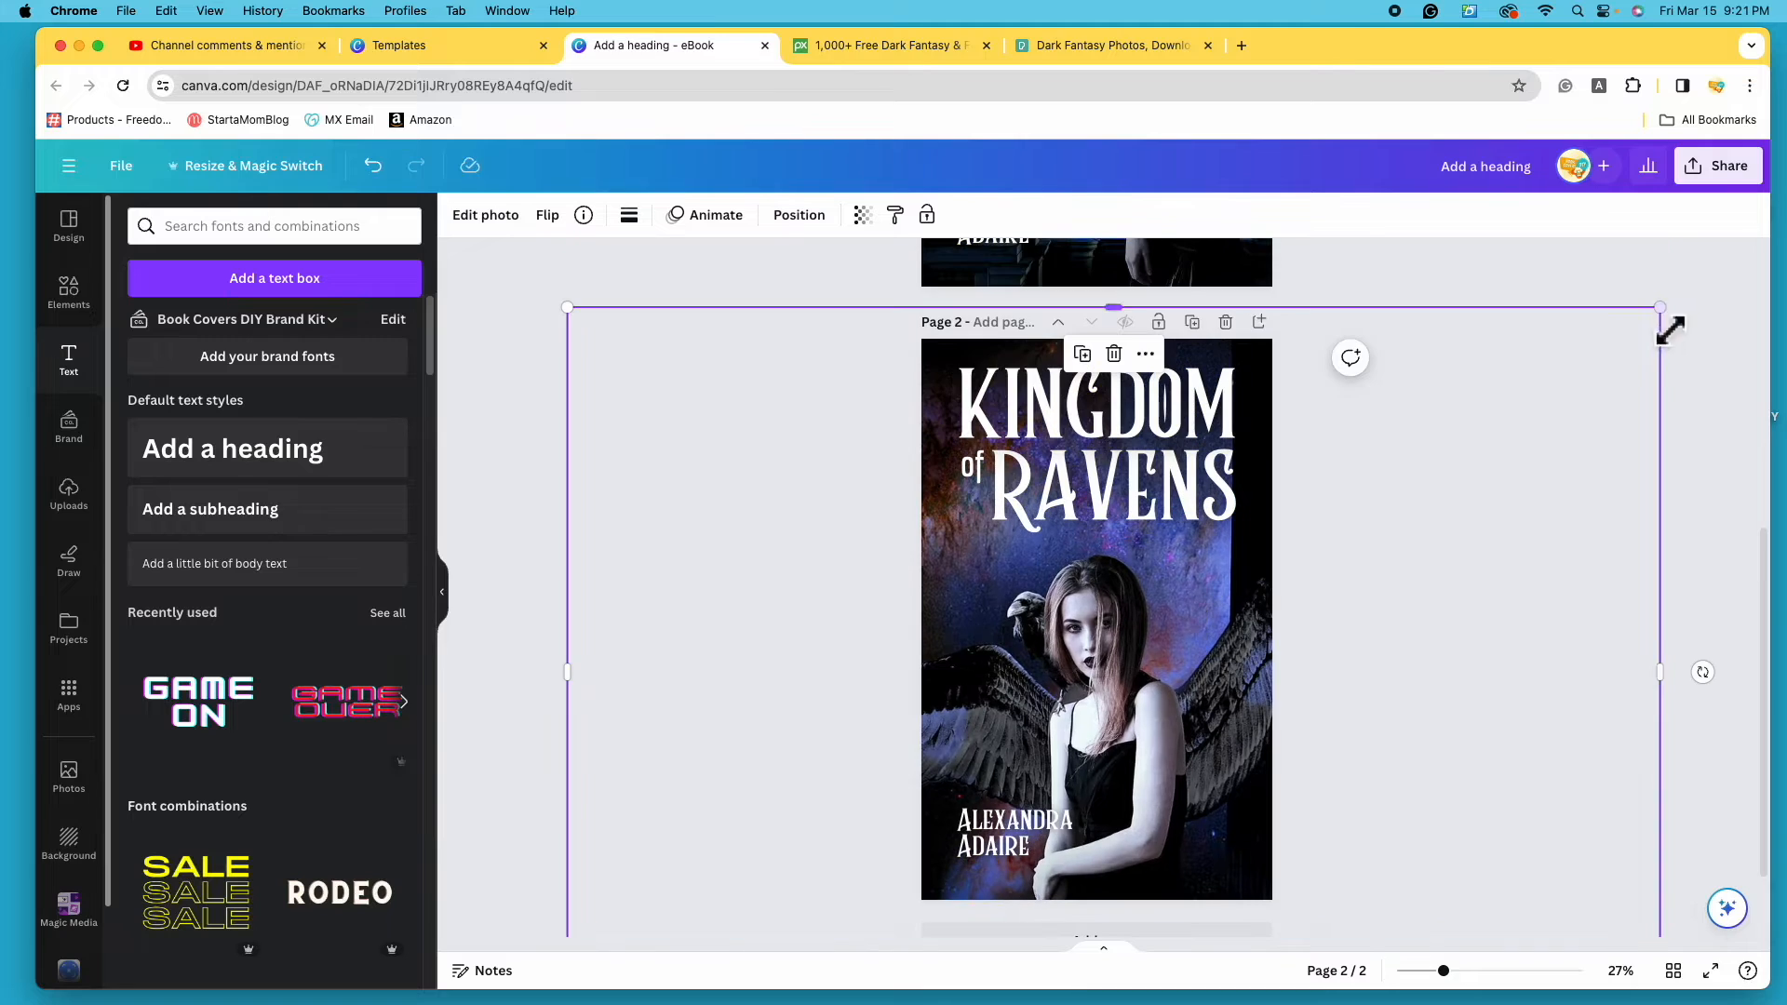
drag(1670, 330, 1743, 250)
drag(1171, 642, 1201, 630)
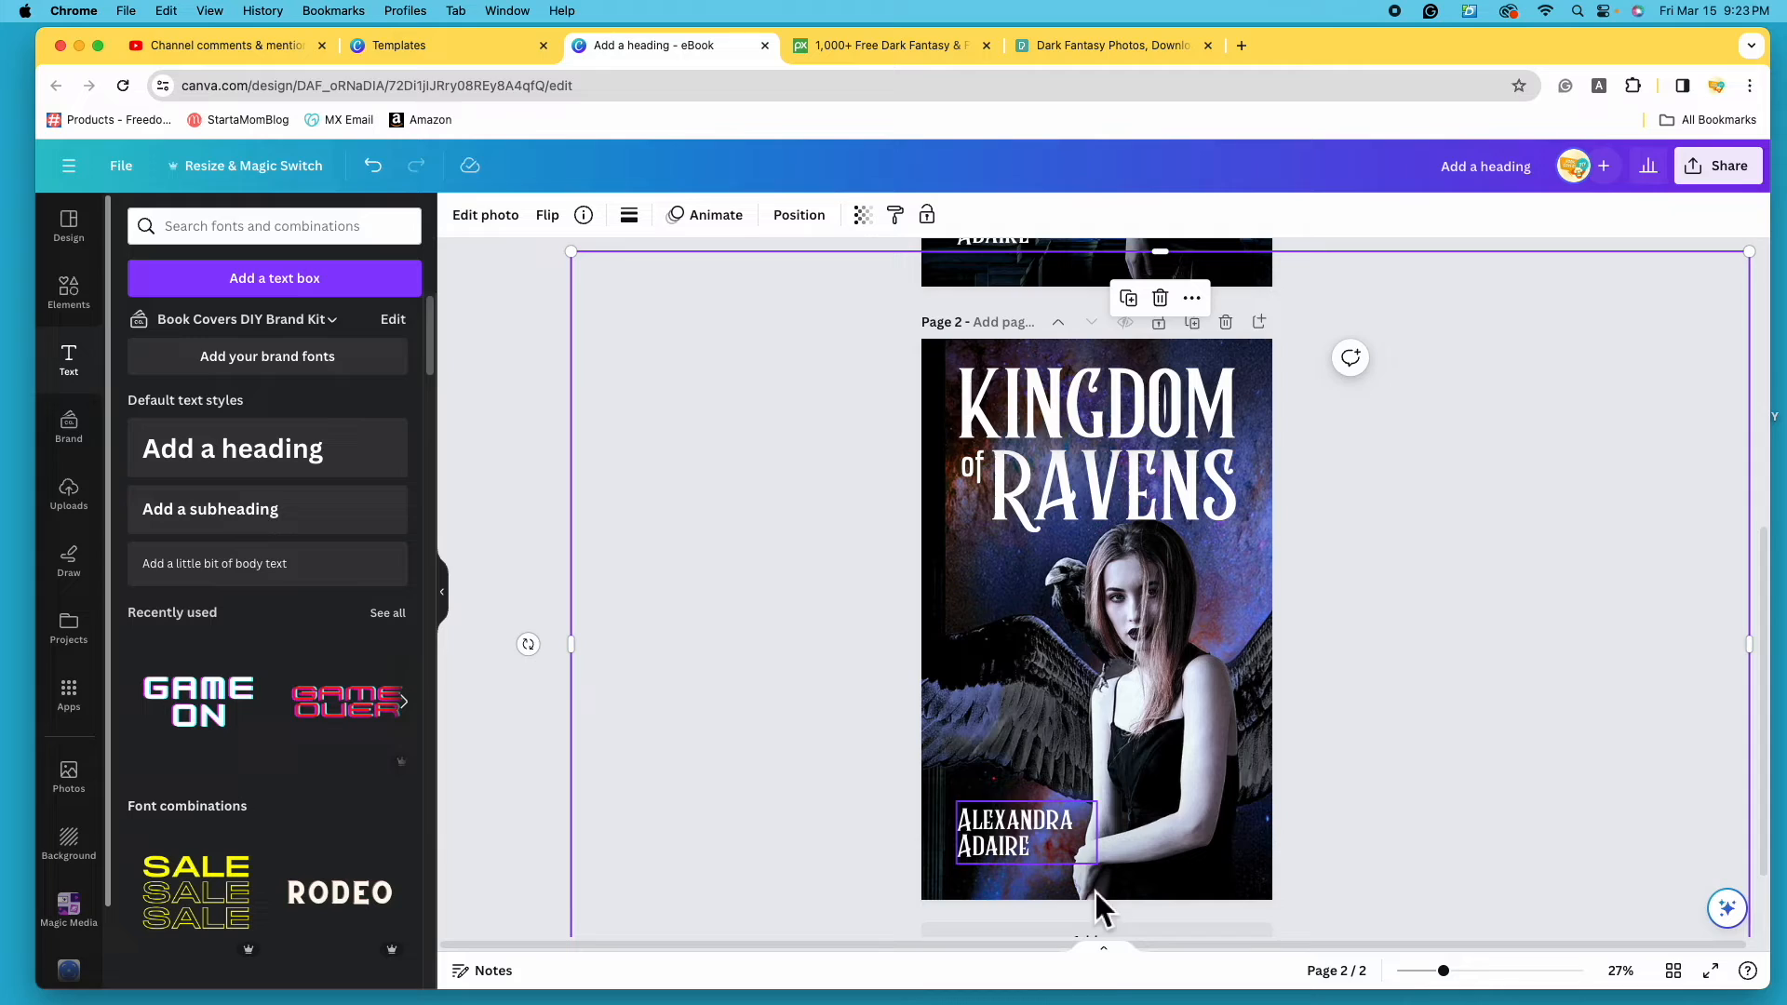
- Group KINGDOM, of and RAVENS and drag the title to the cover's bottom
click(1096, 409)
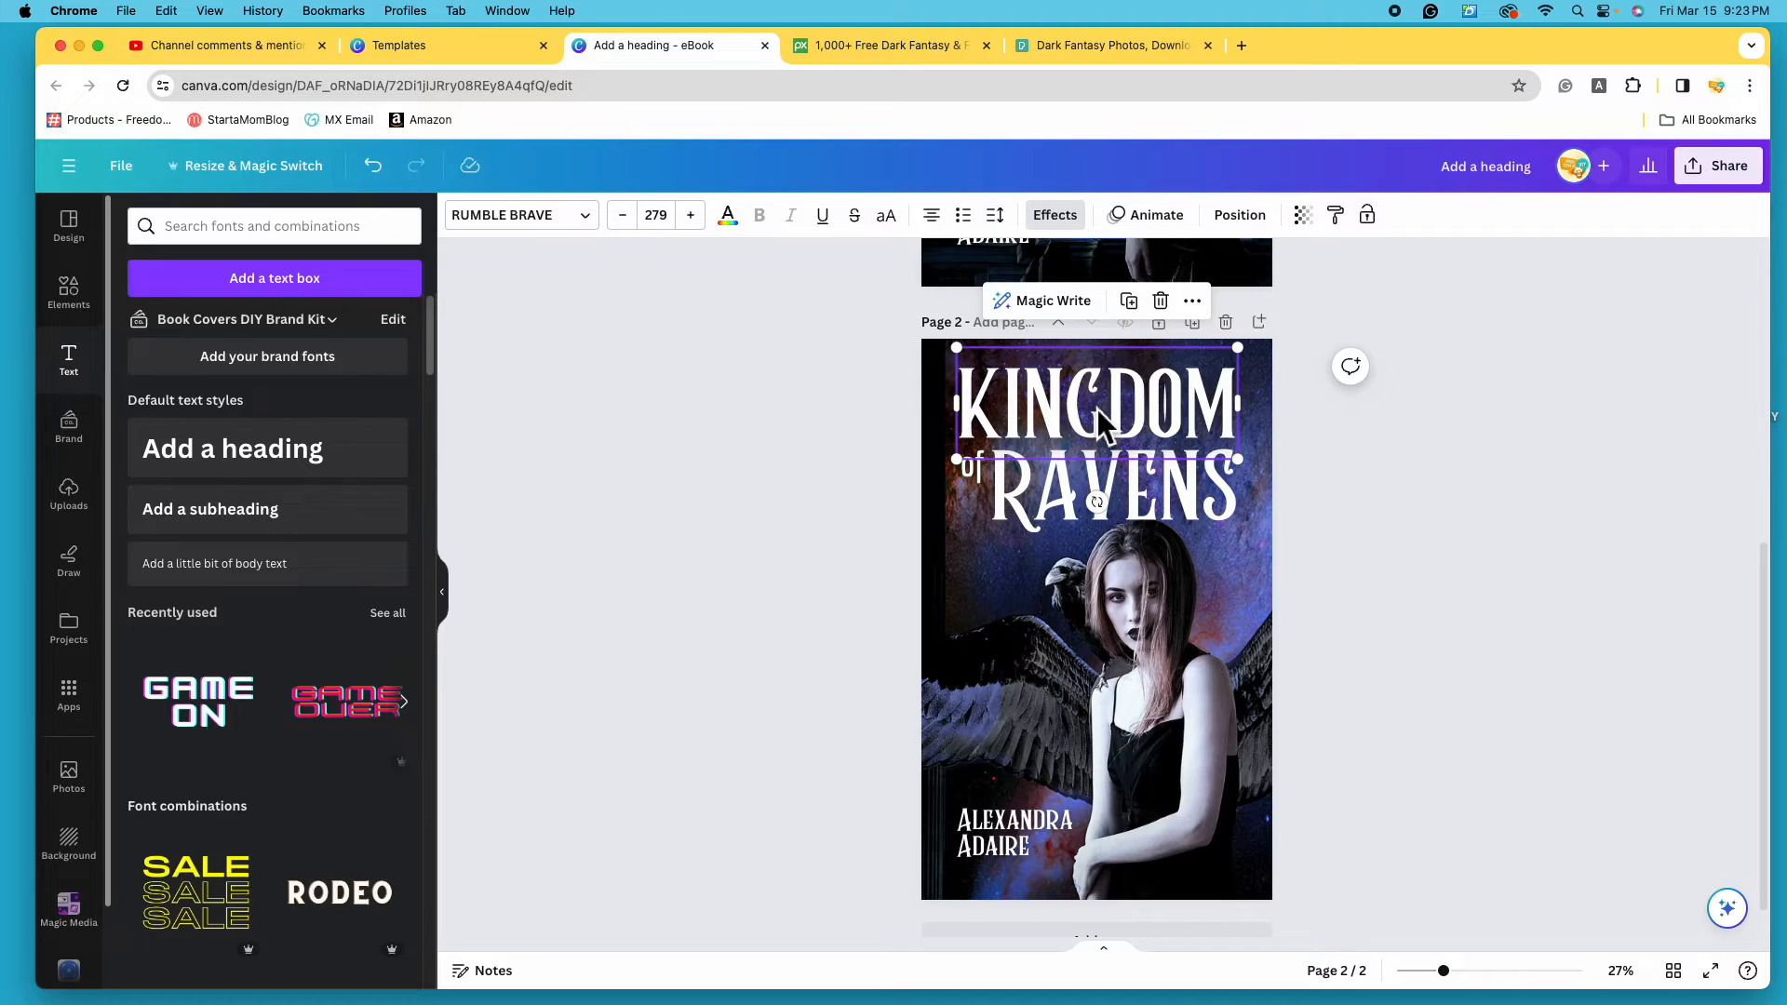
shift+click(974, 480)
shift+click(1085, 496)
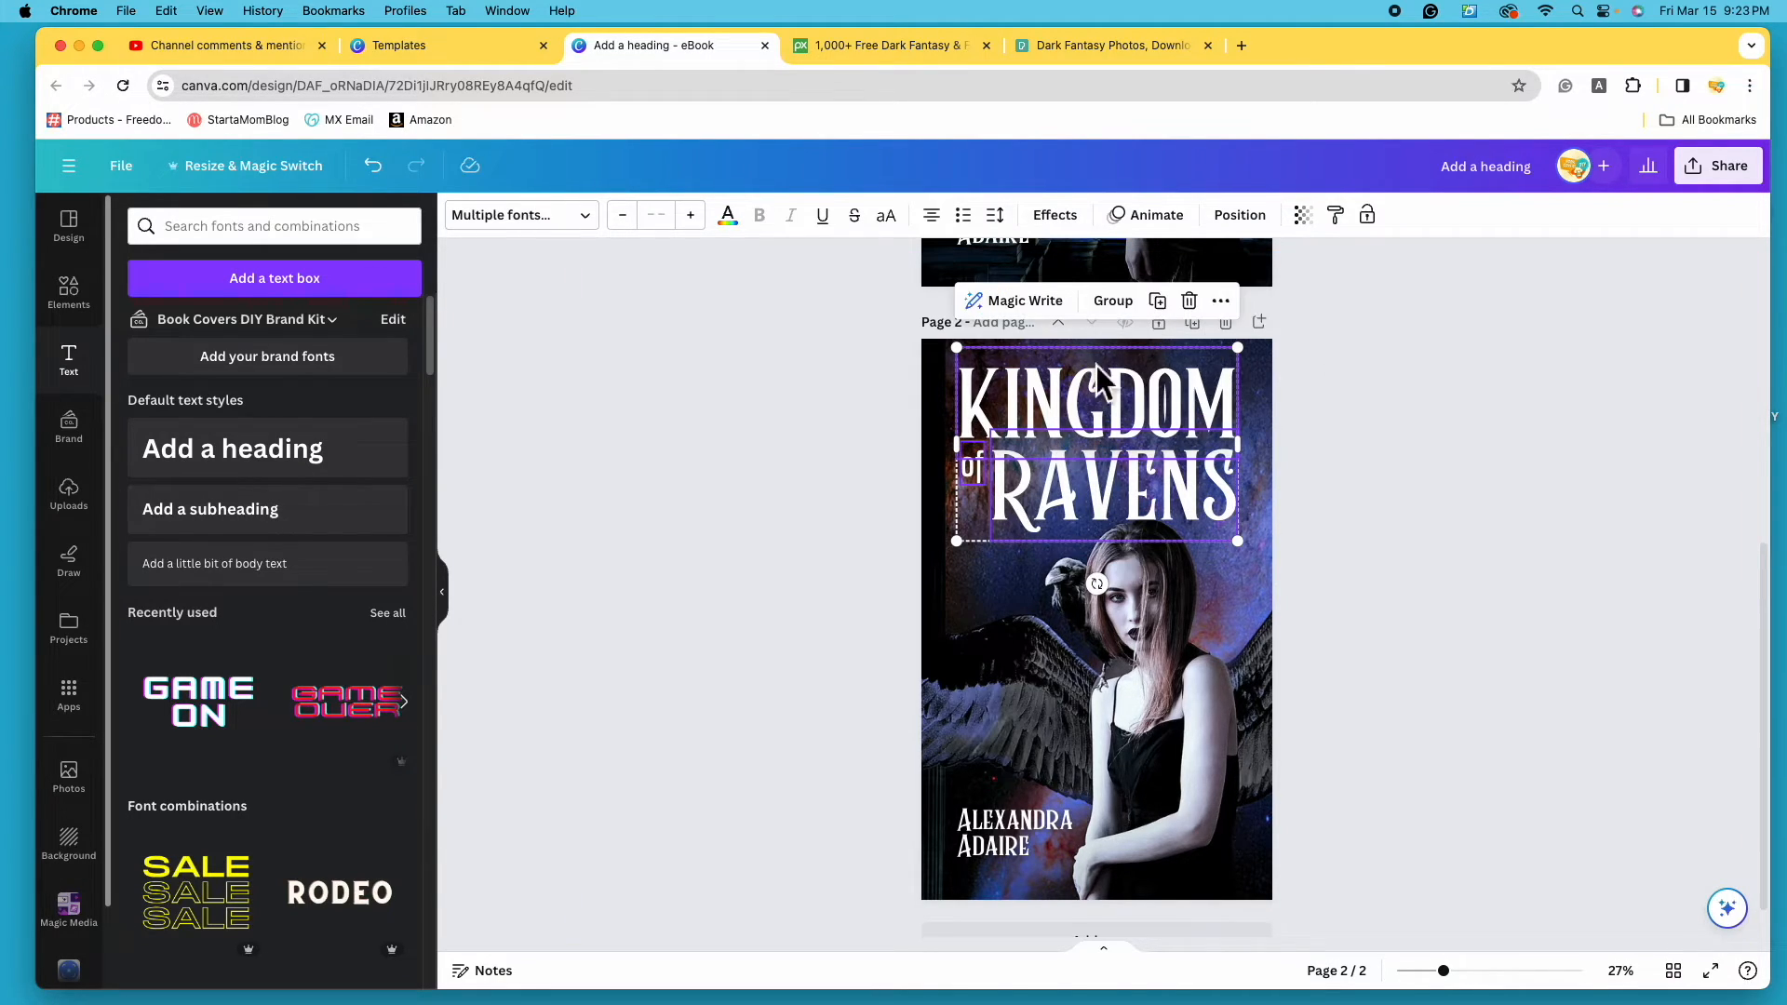
click(1117, 301)
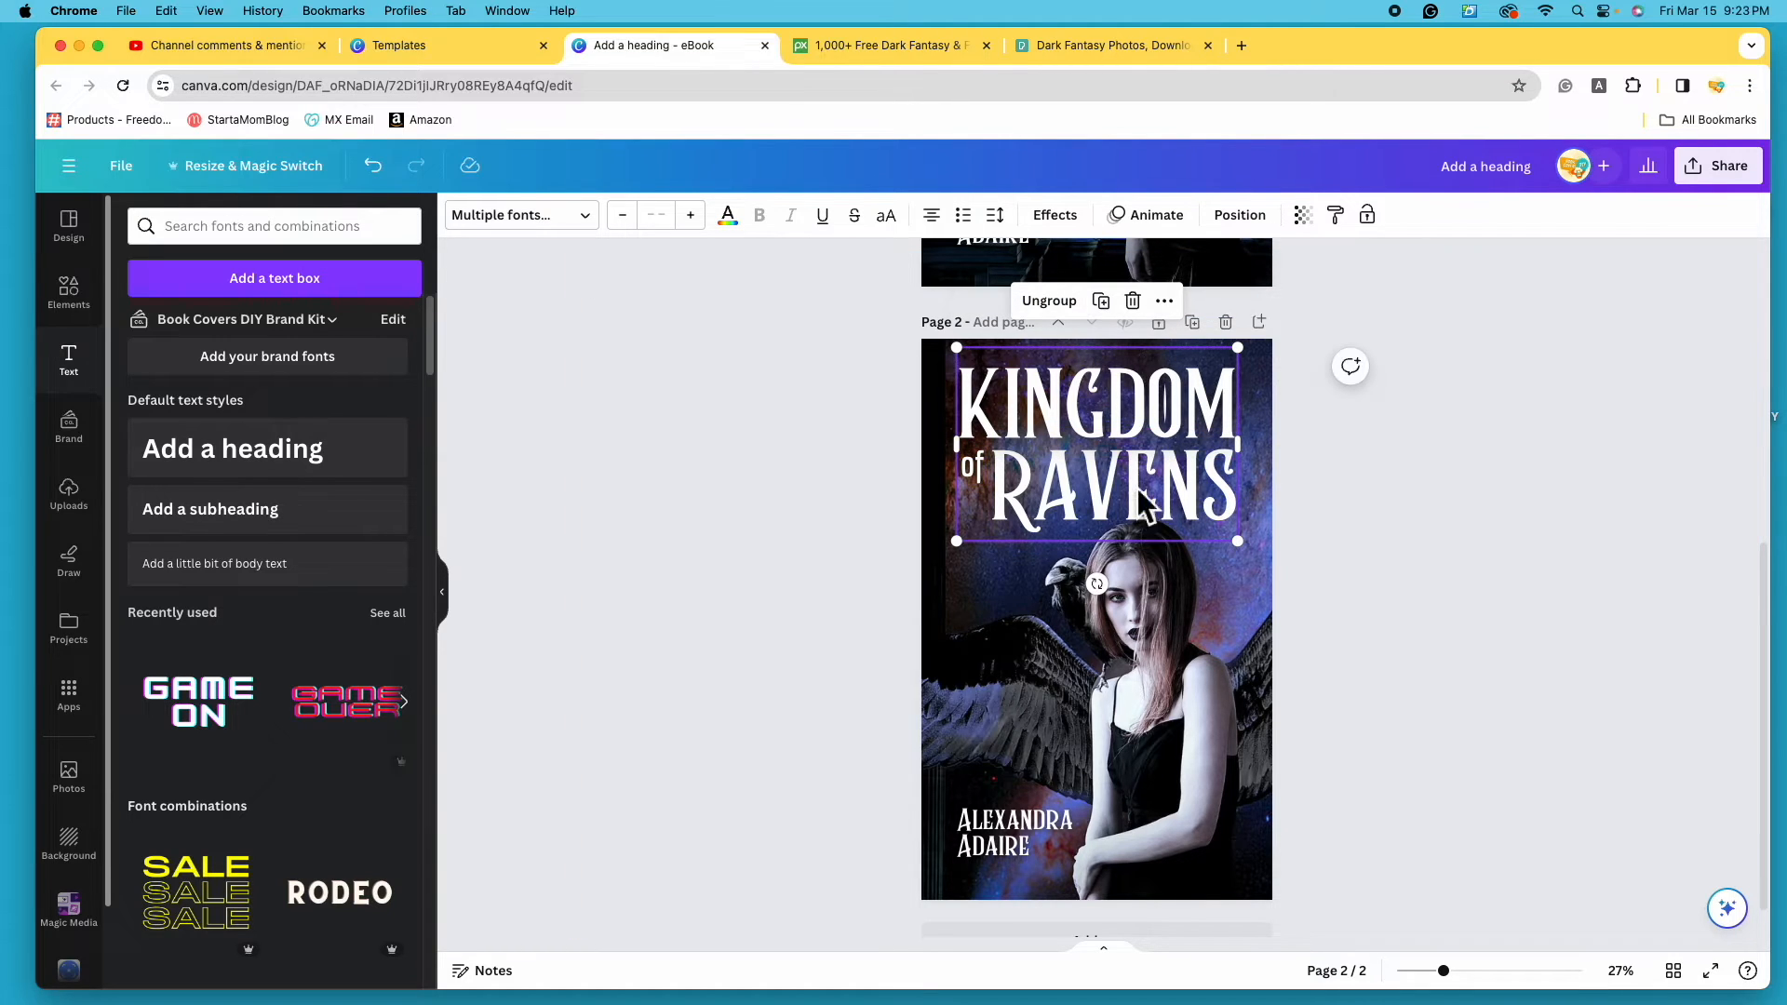
drag(1110, 432, 1116, 791)
- Reposition and slightly enlarge the background photo again to refine the framing
click(1154, 569)
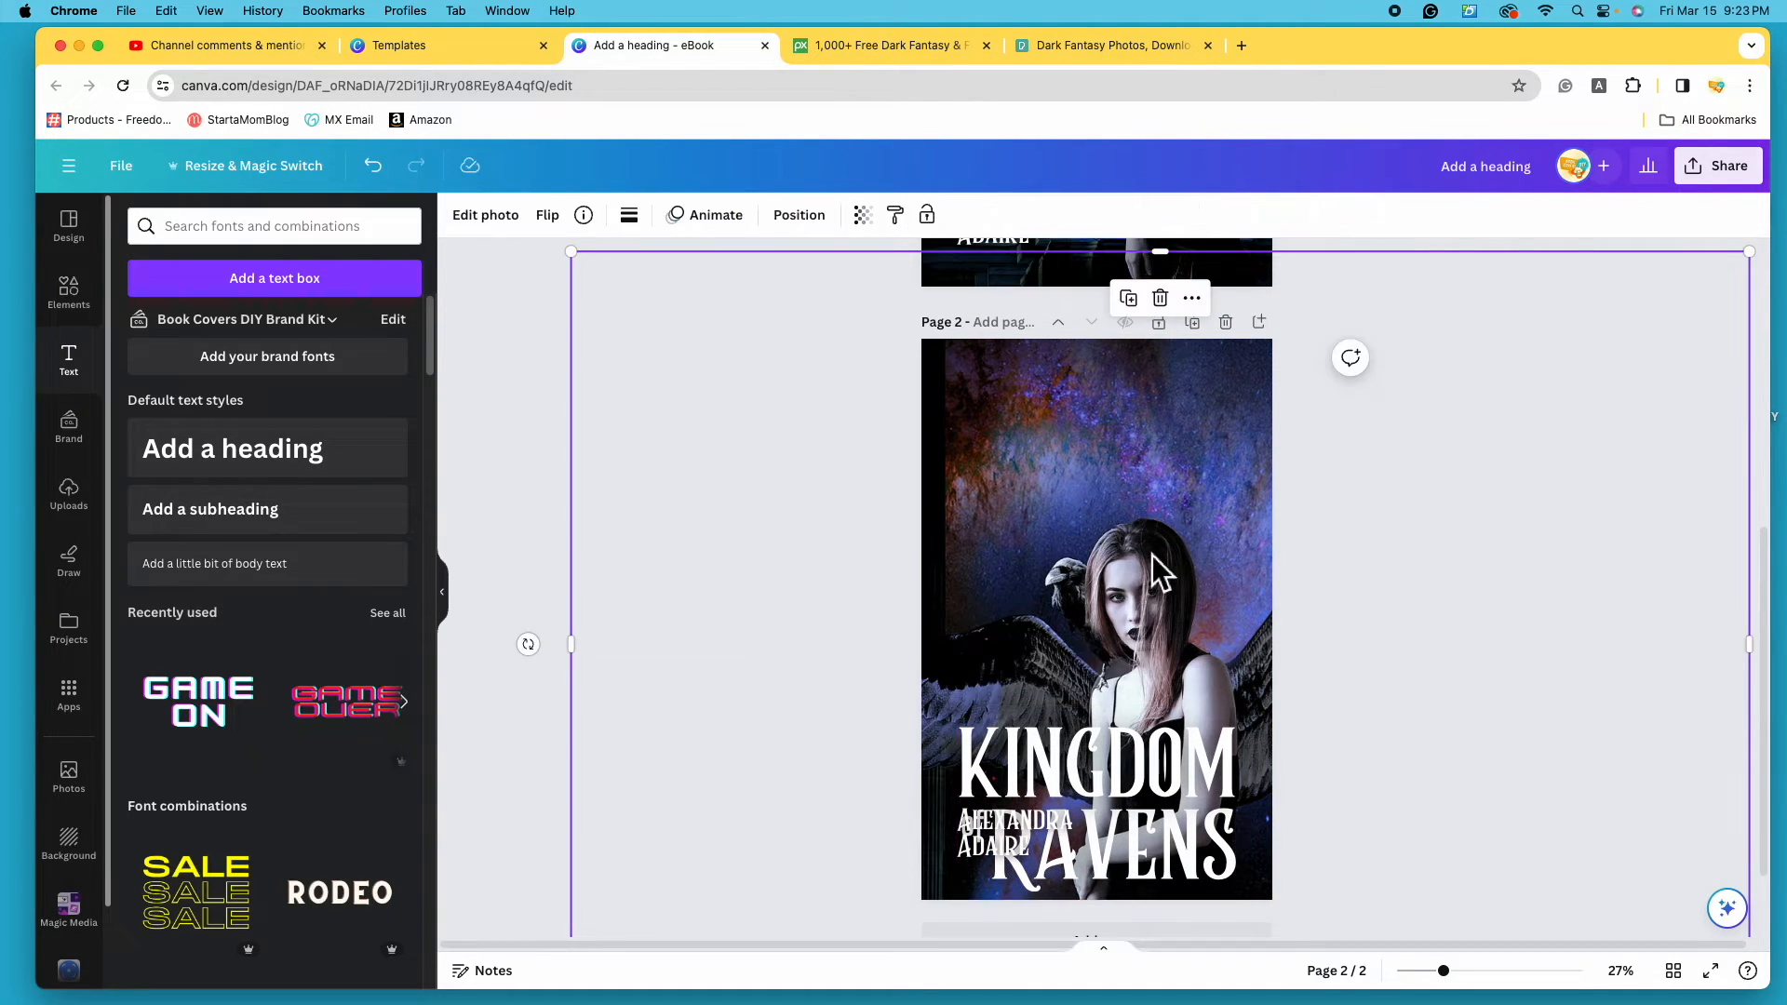
drag(1151, 555, 1120, 496)
scroll(1119, 496, up, 3)
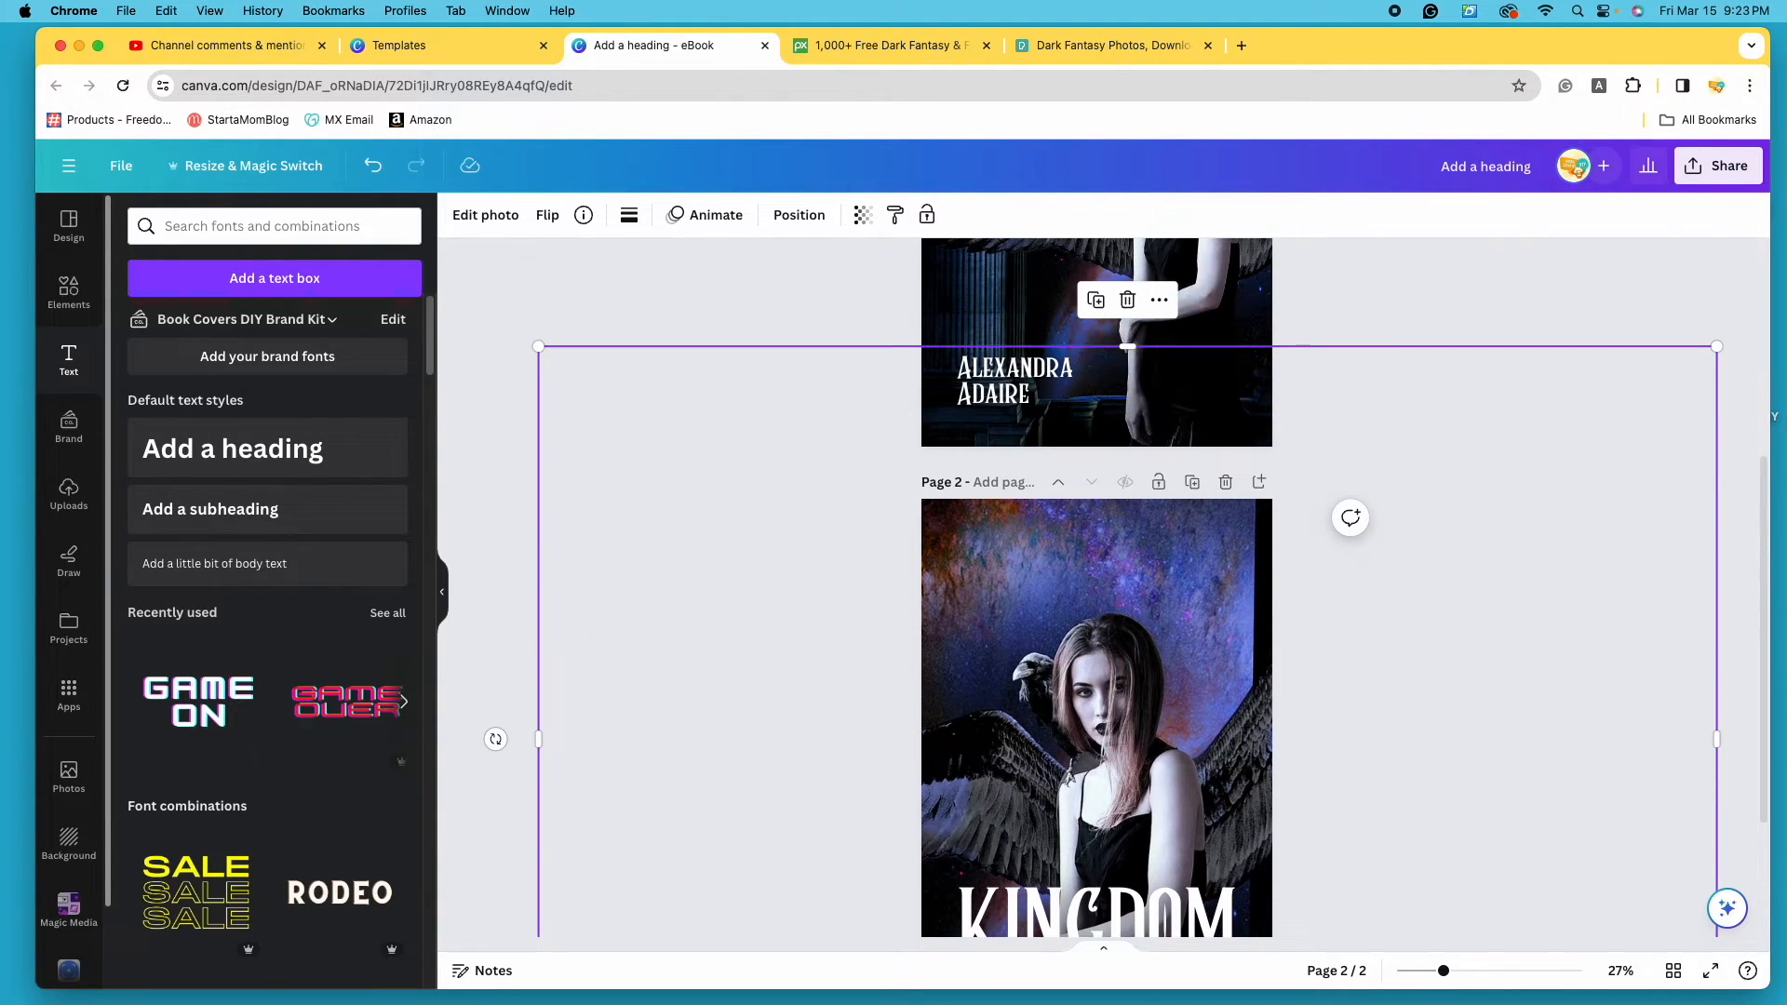
drag(1715, 345, 1784, 301)
scroll(1186, 563, down, 3)
mouse_move(1182, 568)
mouse_down()
mouse_move(1149, 590)
mouse_move(1182, 603)
mouse_up()
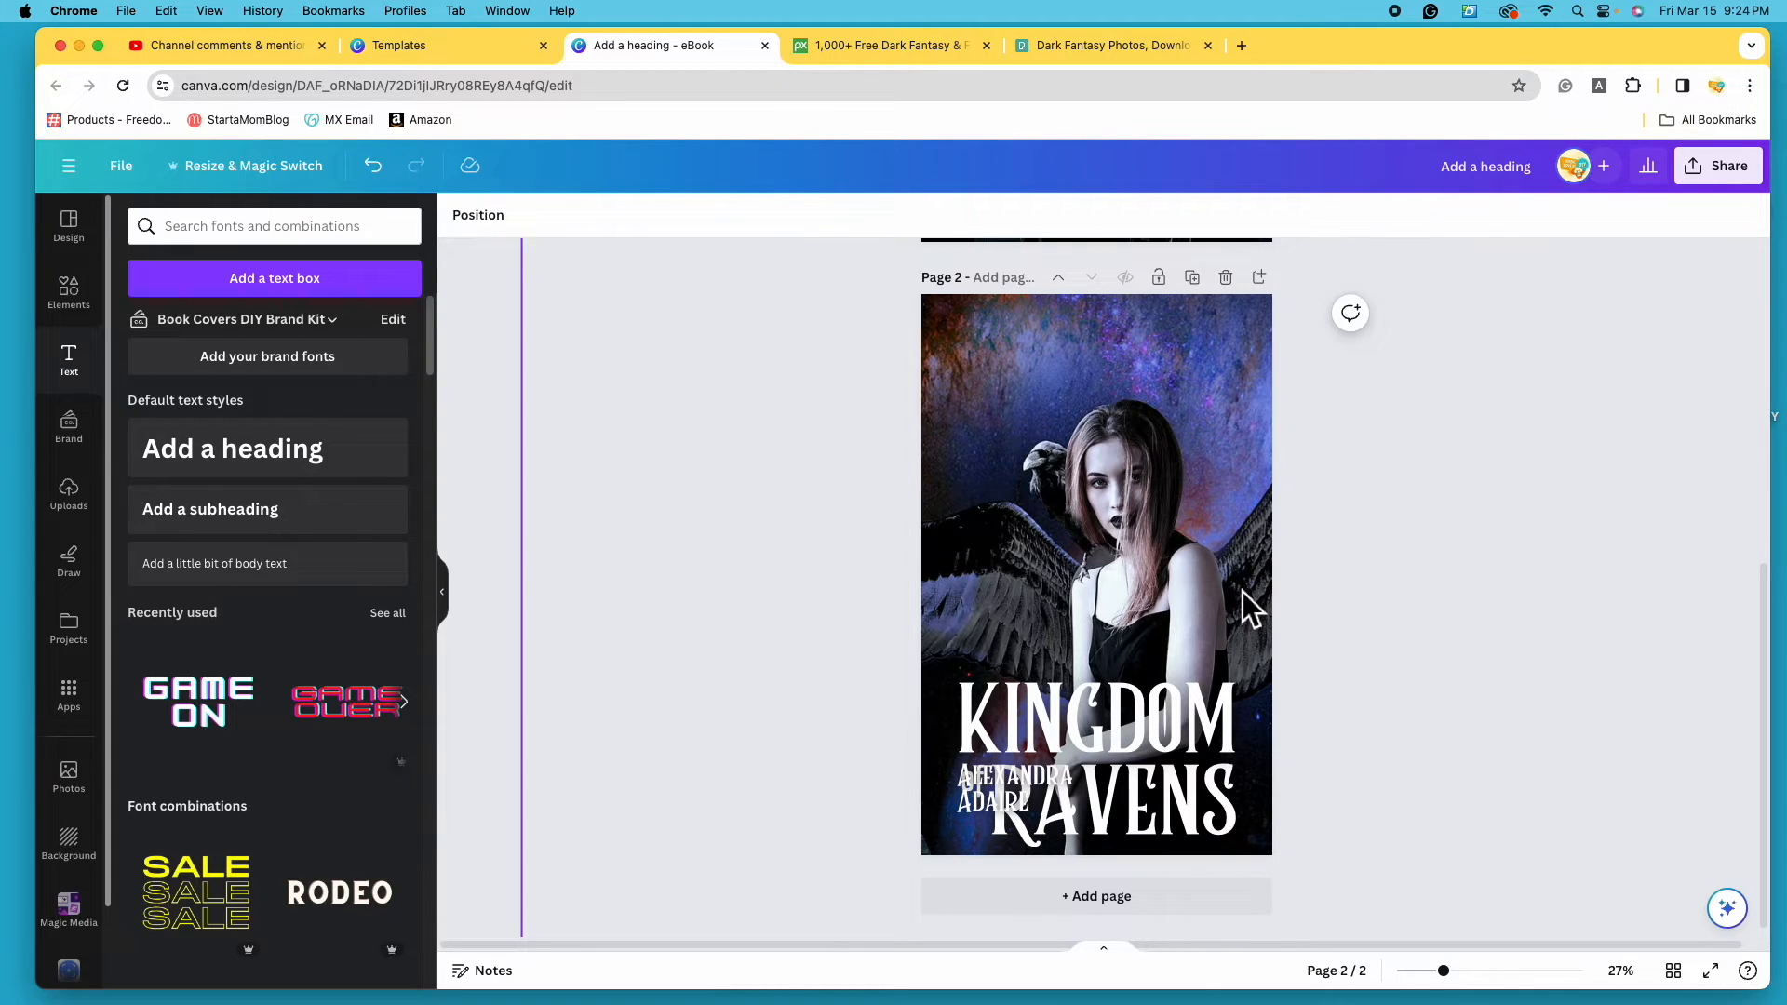
- Limit the photo's Adjust settings to the Background area only
click(1185, 548)
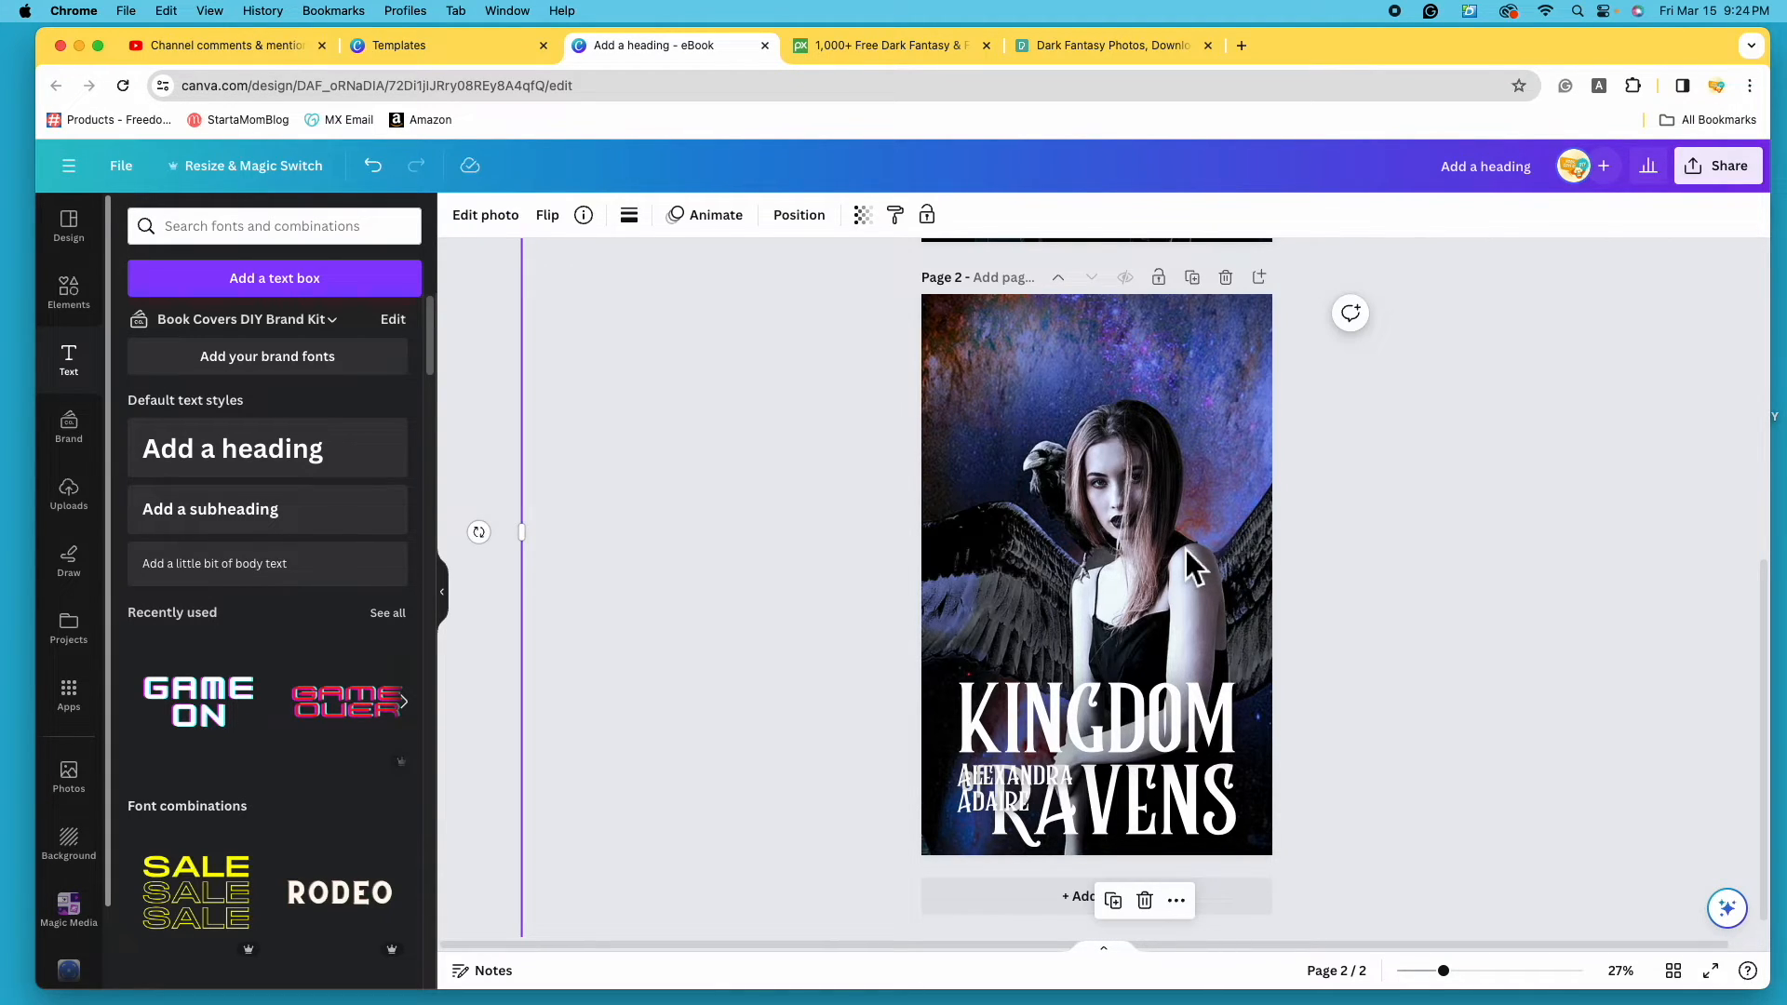
click(486, 215)
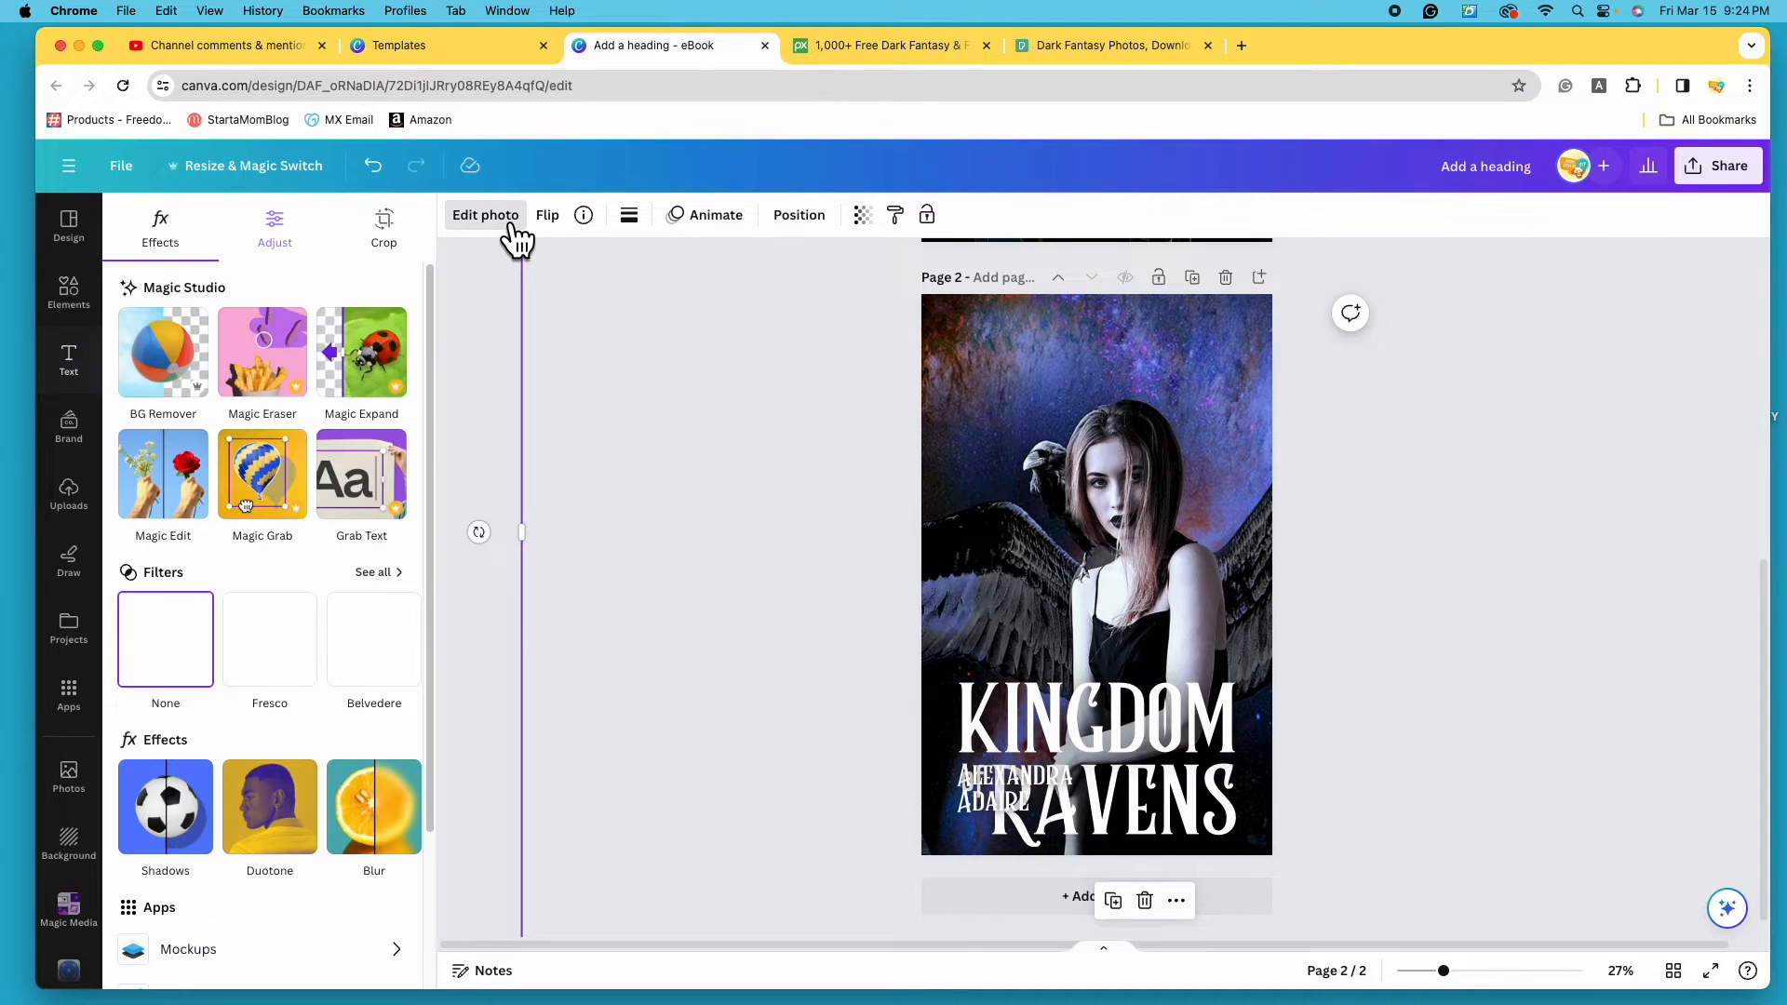
click(299, 253)
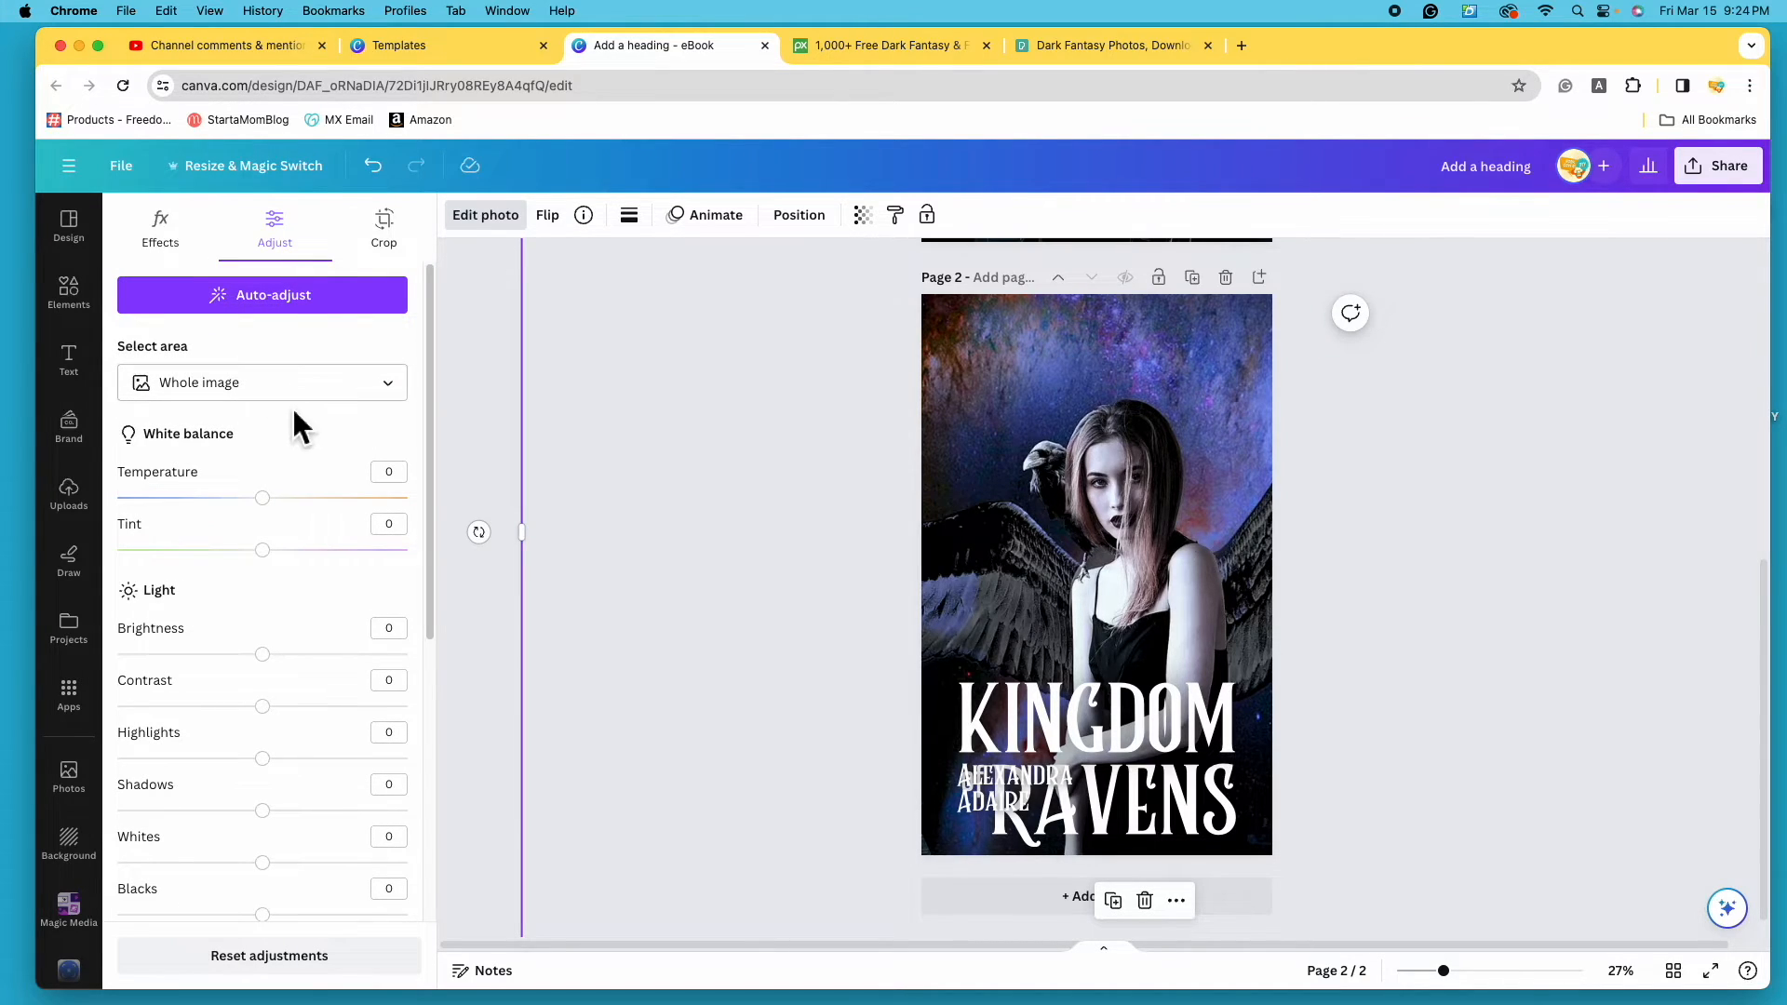
click(401, 397)
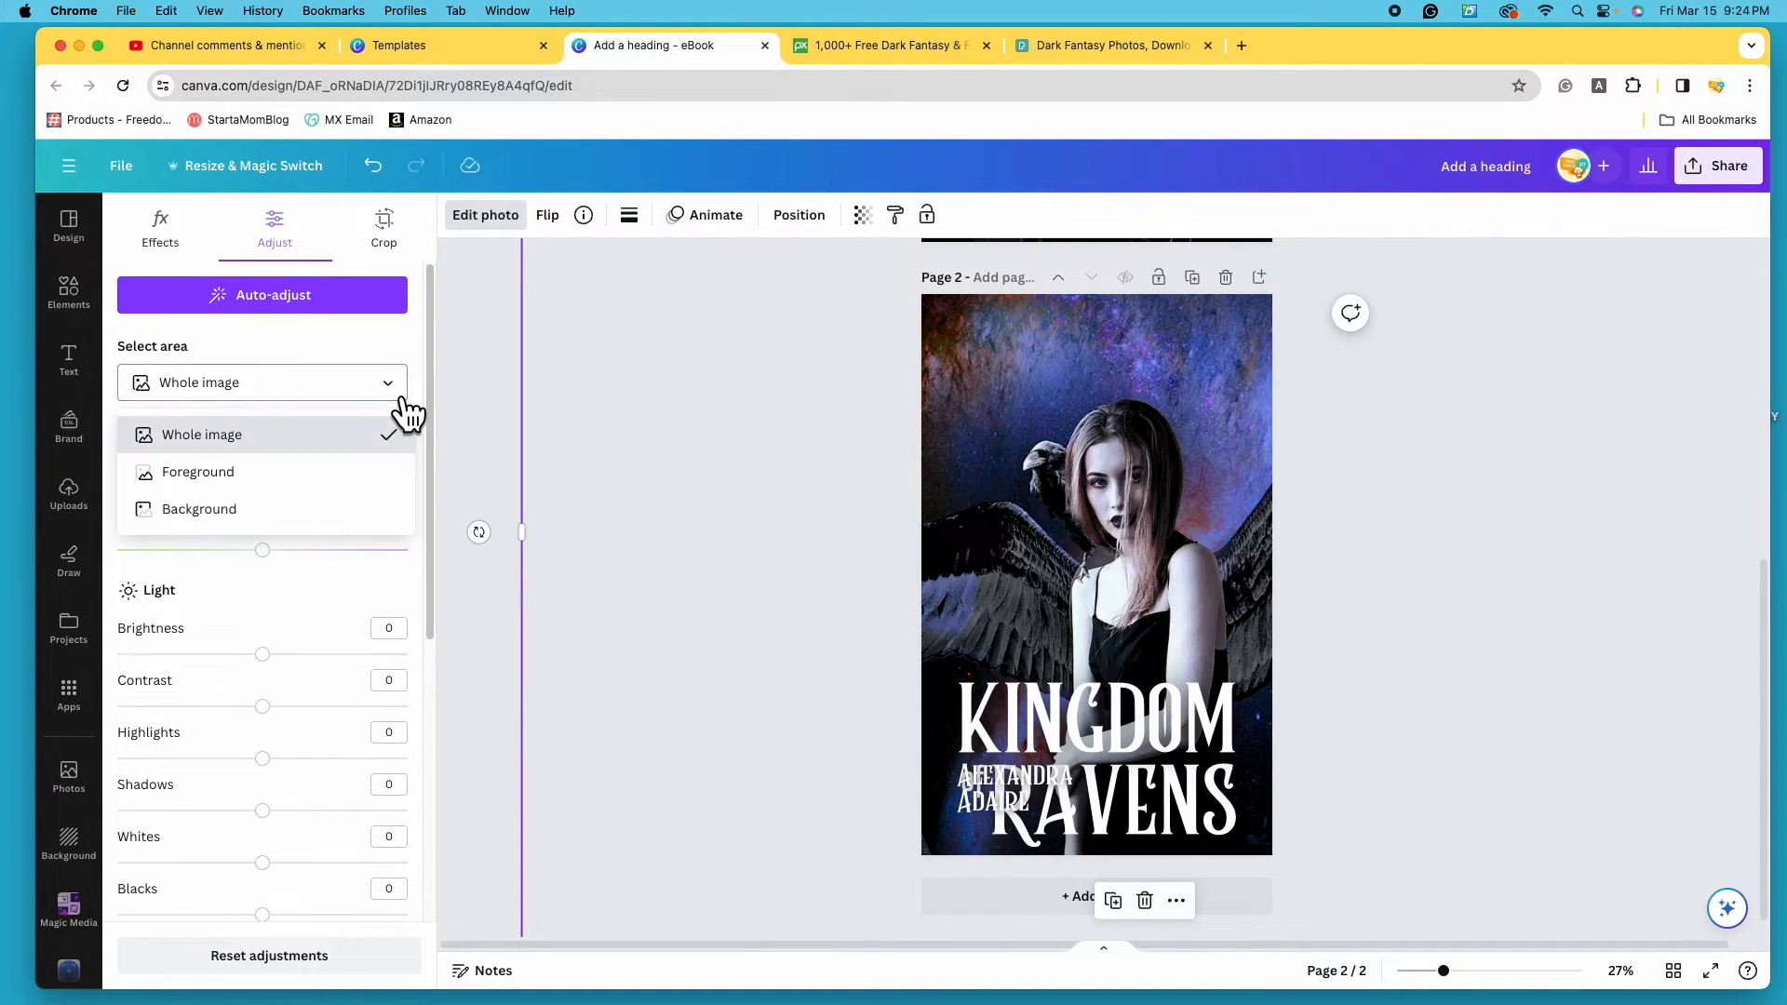
click(284, 513)
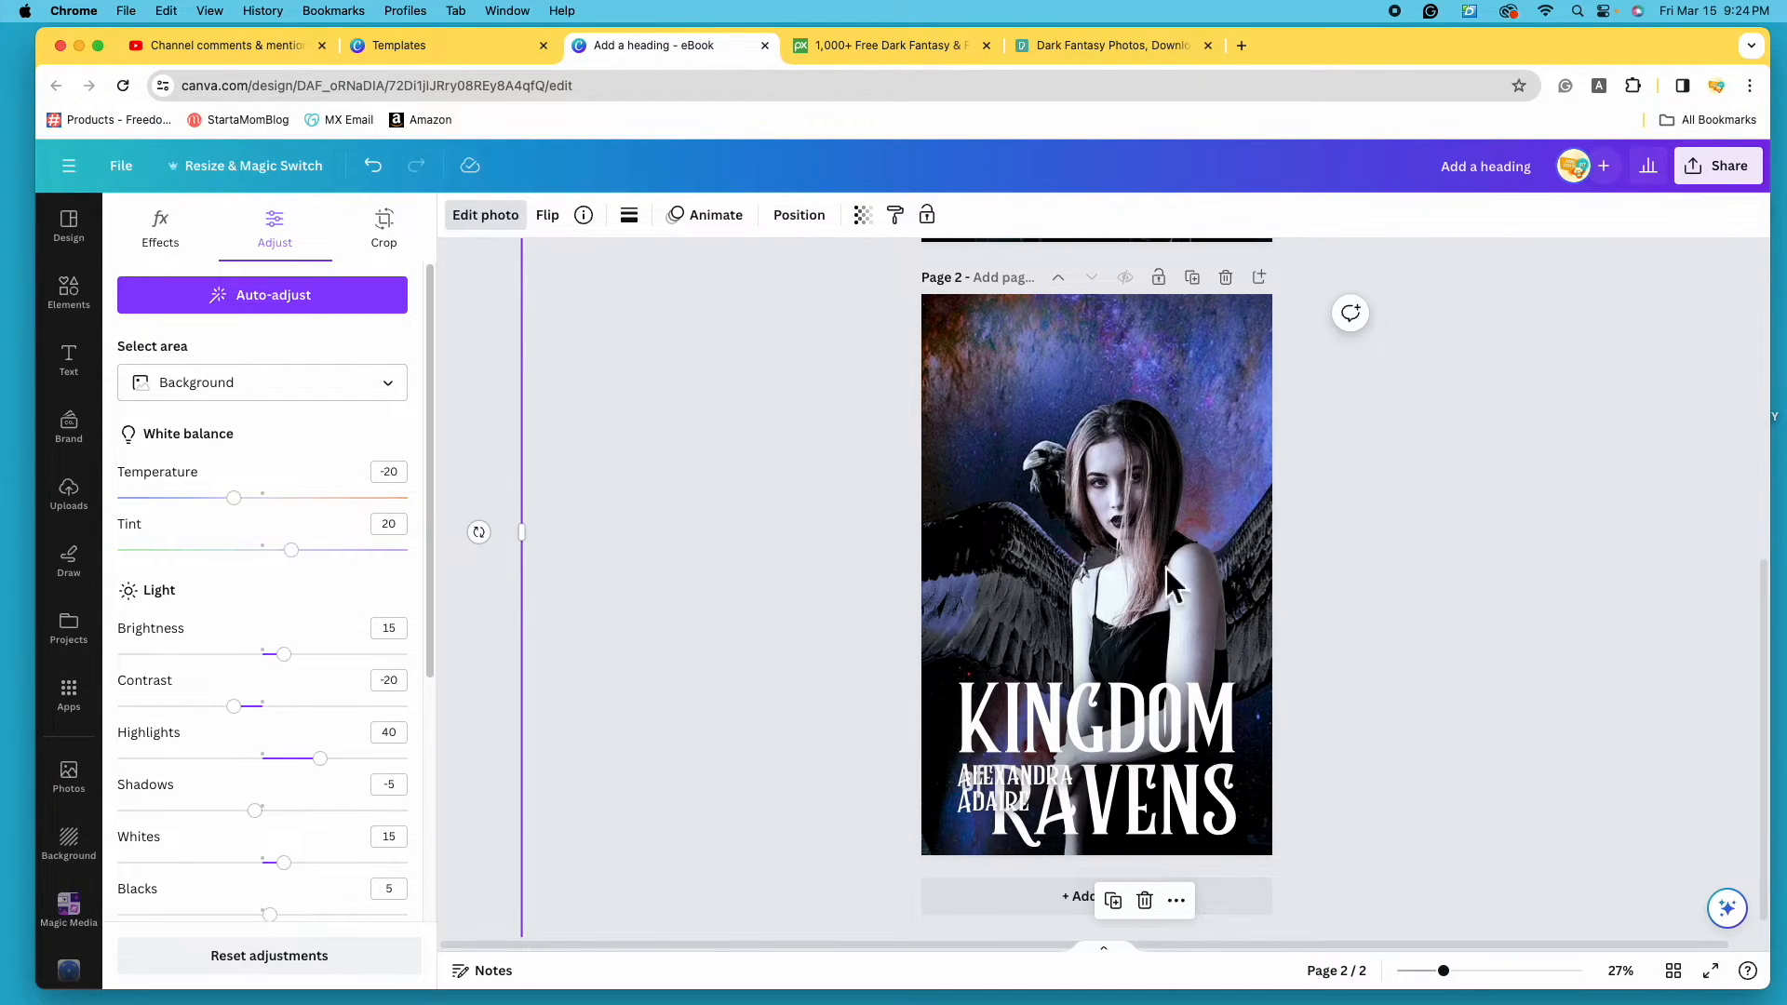
- Warm the background with temperature 90, tint 50 and added contrast
click(234, 498)
drag(246, 532, 427, 523)
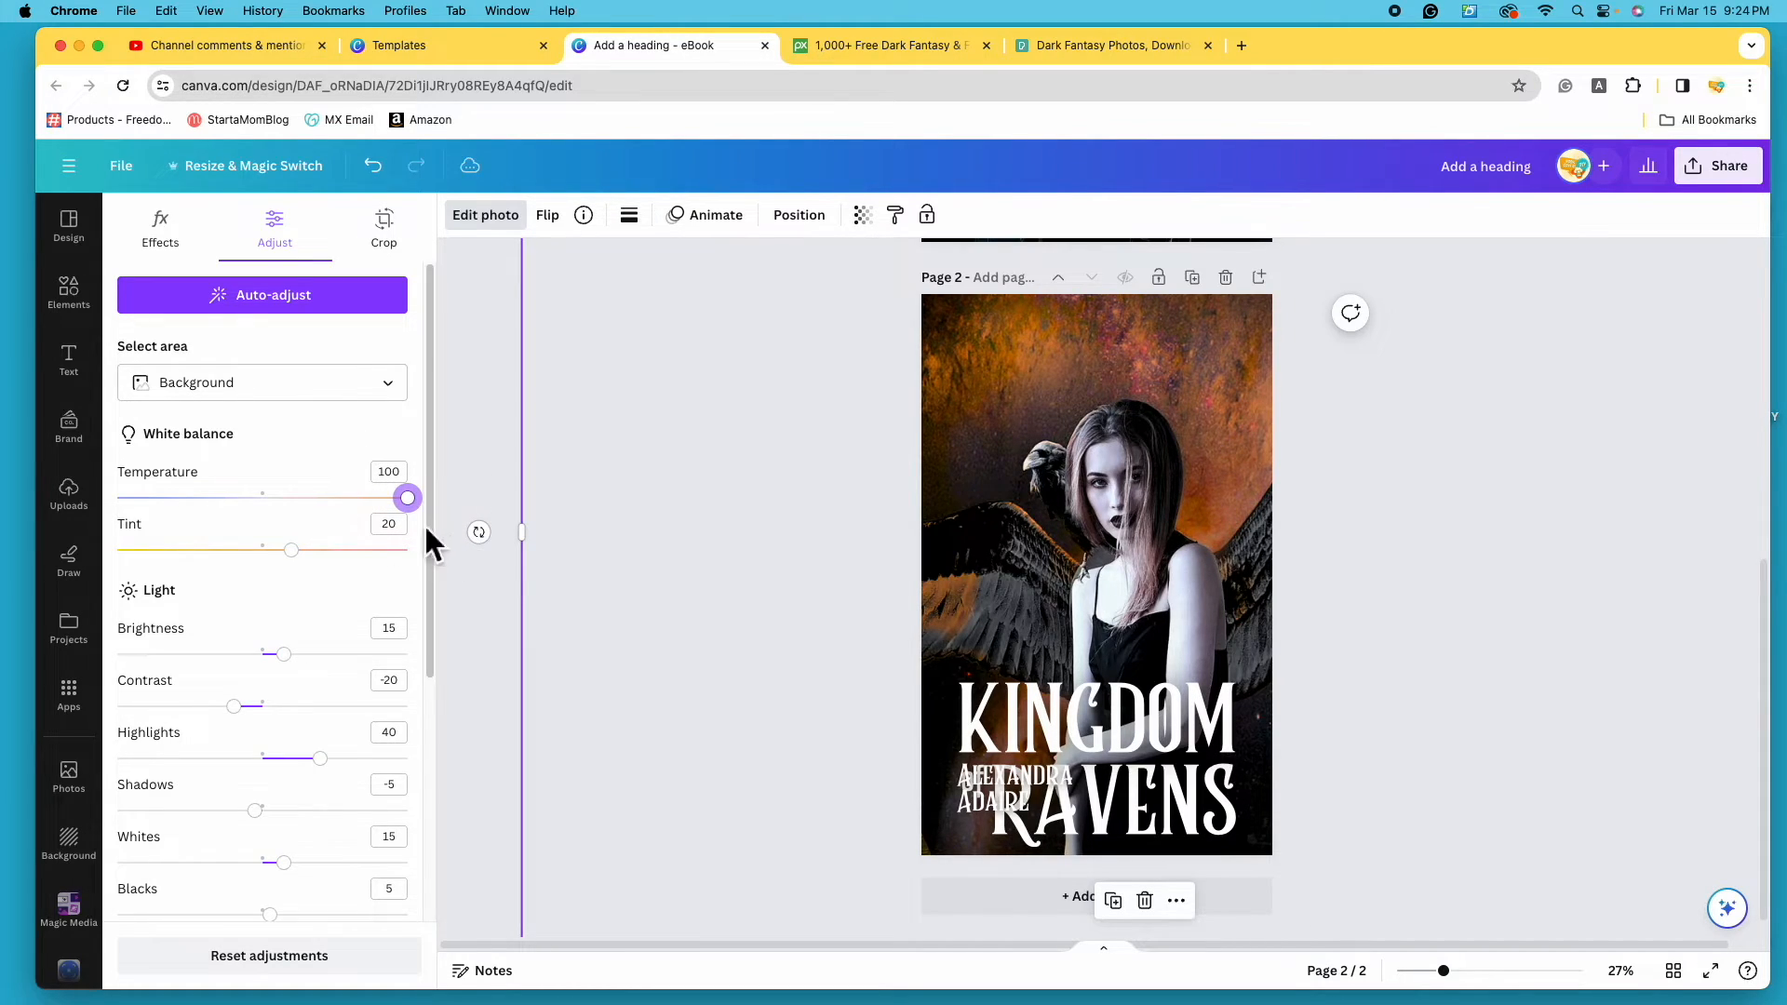
click(296, 552)
drag(319, 569, 380, 589)
drag(409, 502, 363, 495)
scroll(331, 616, down, 2)
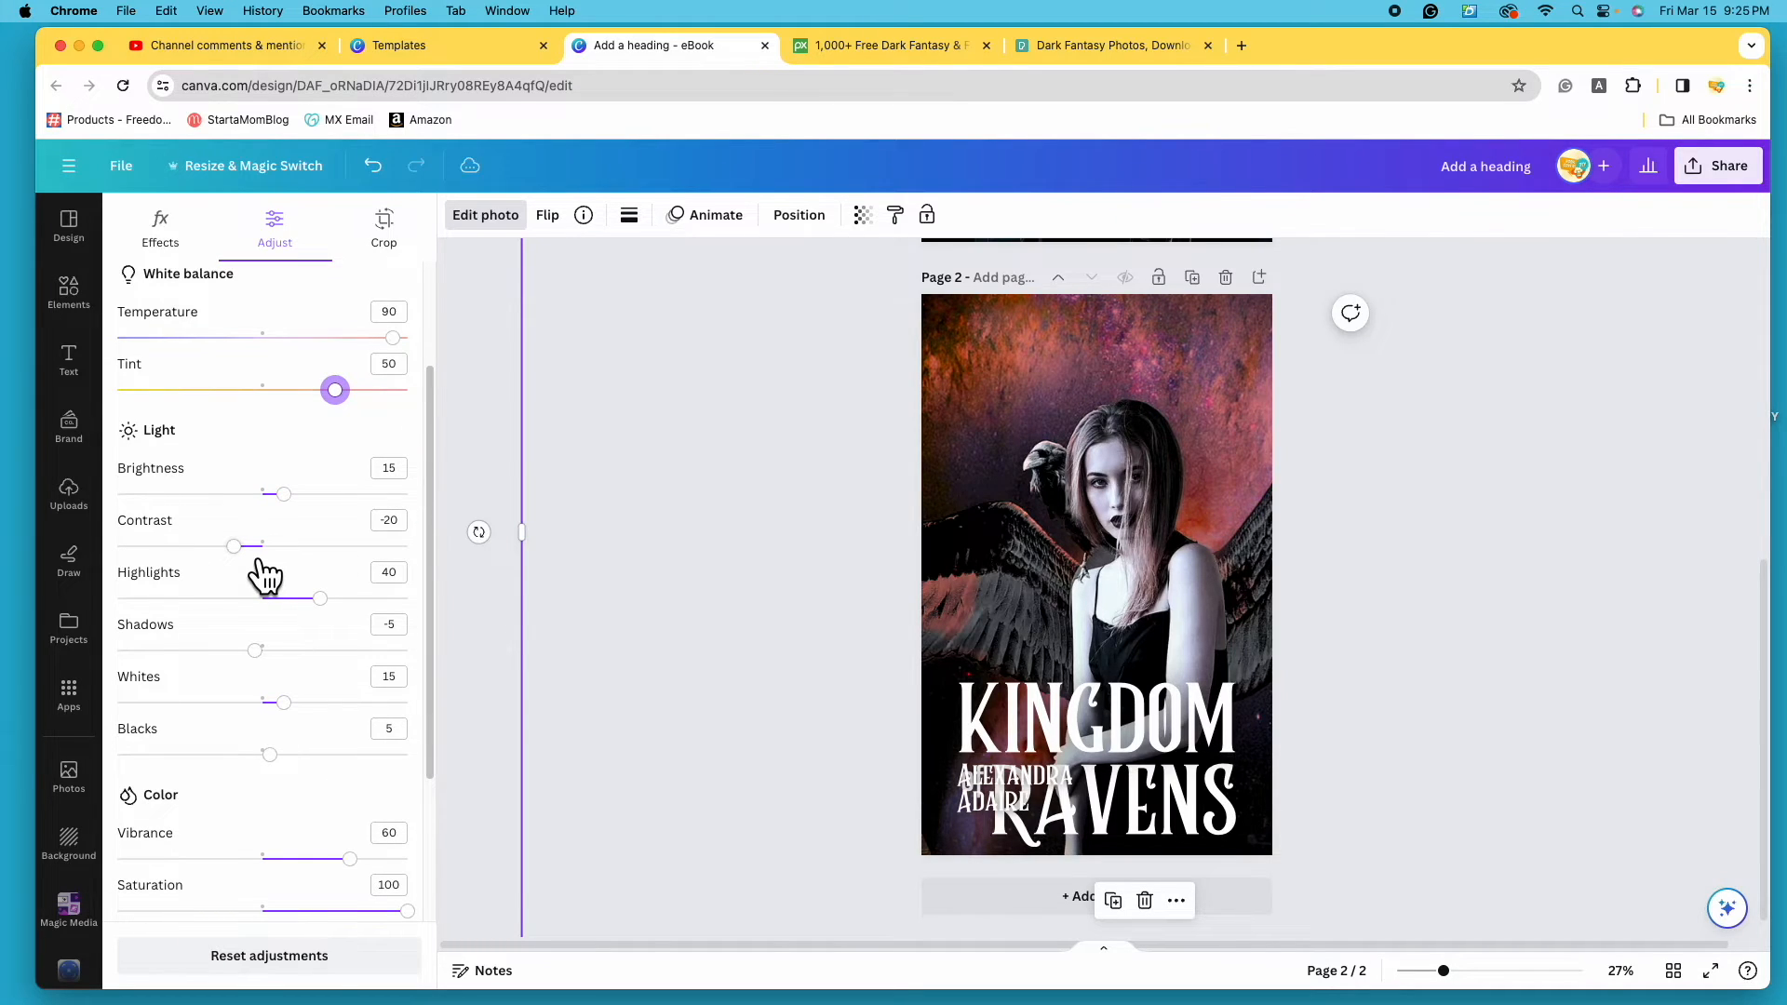
drag(264, 575, 363, 582)
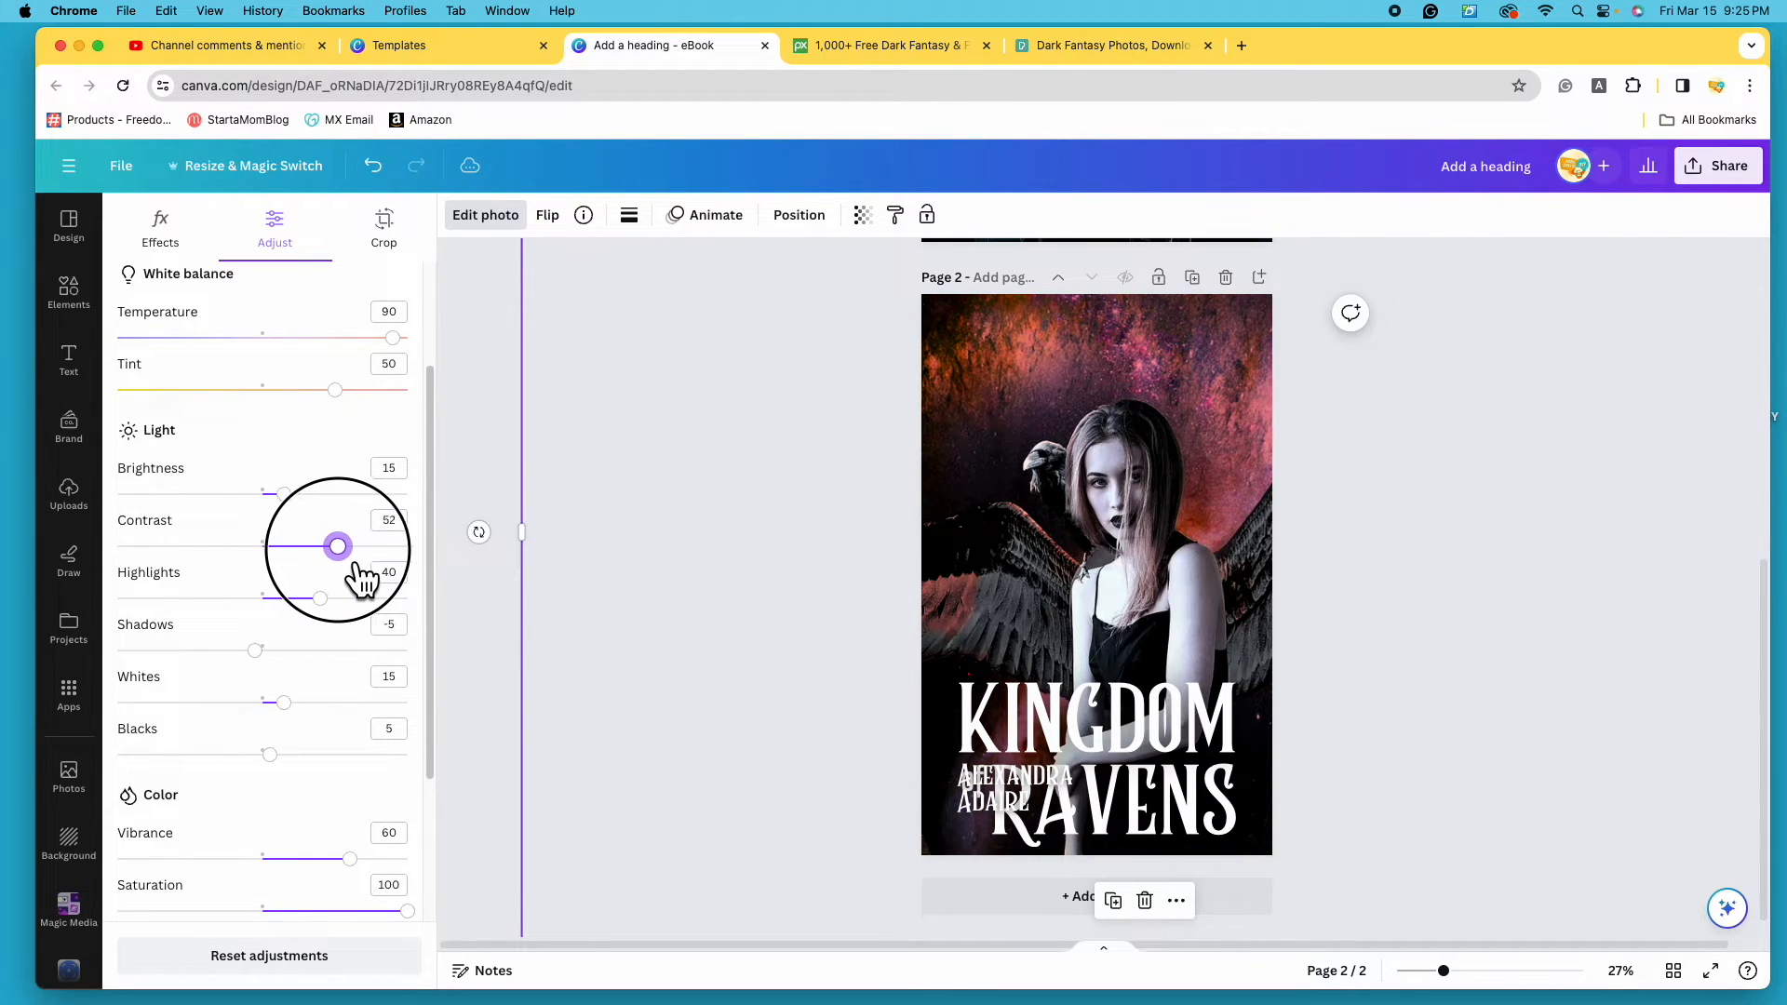
drag(363, 581, 334, 583)
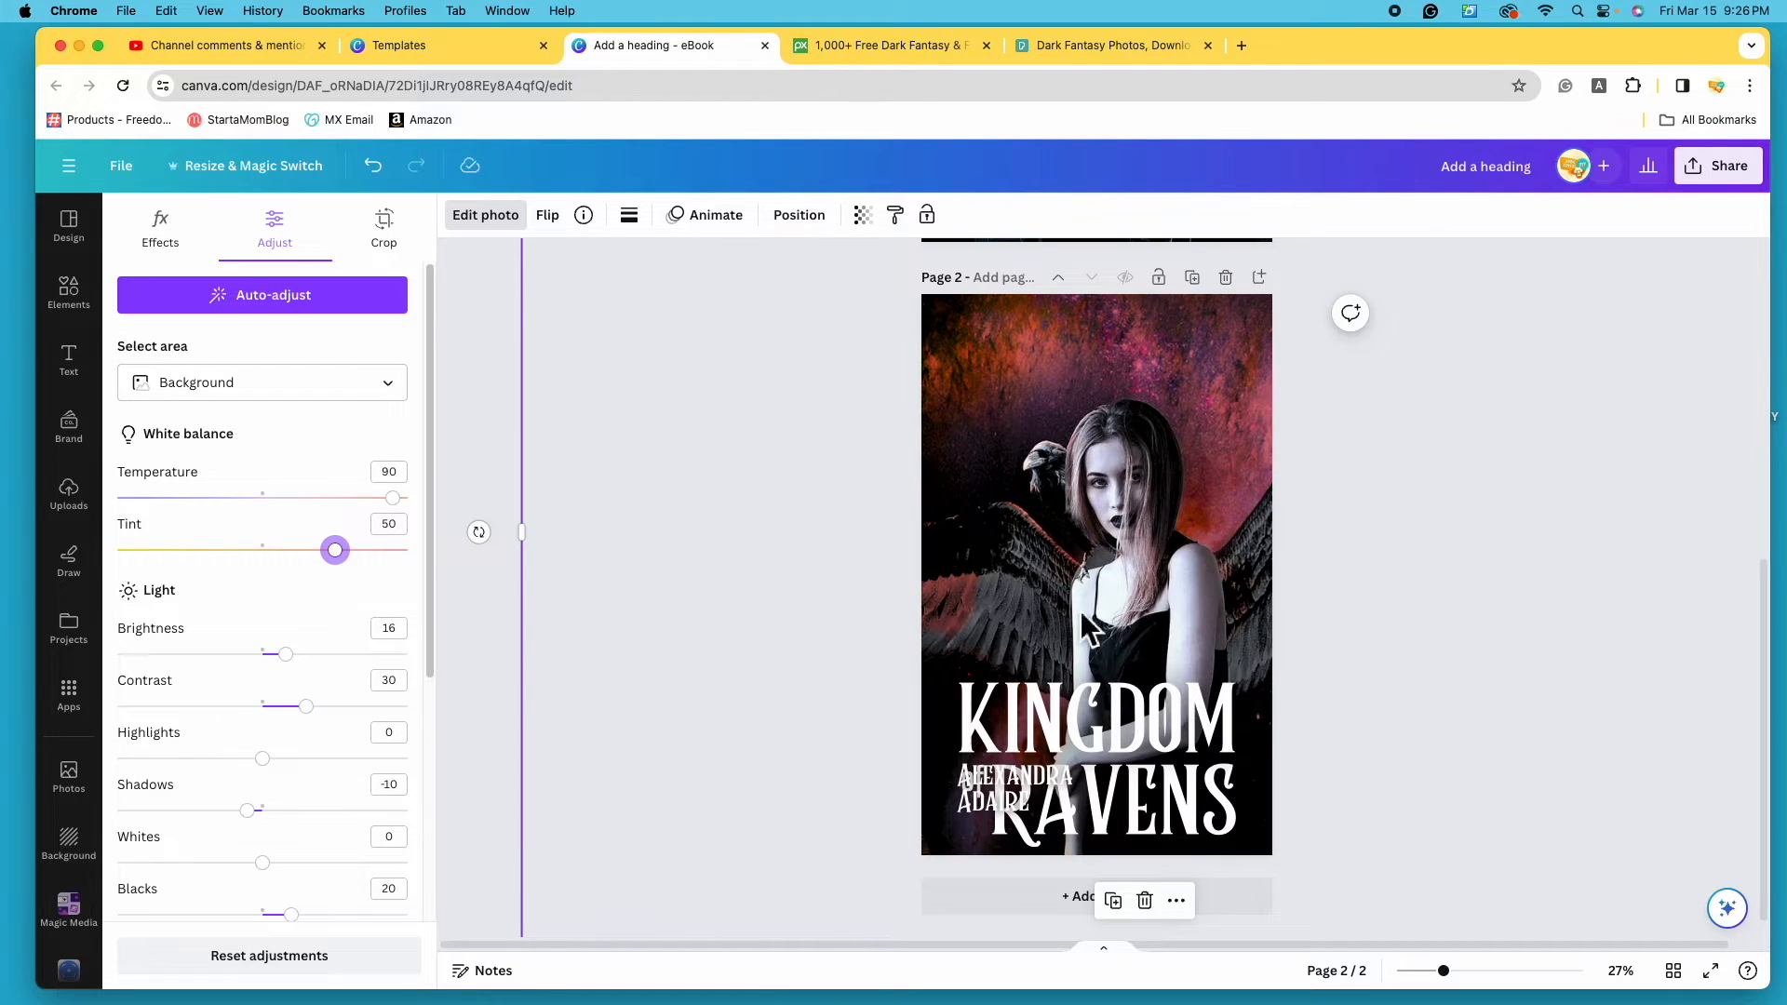
click(499, 620)
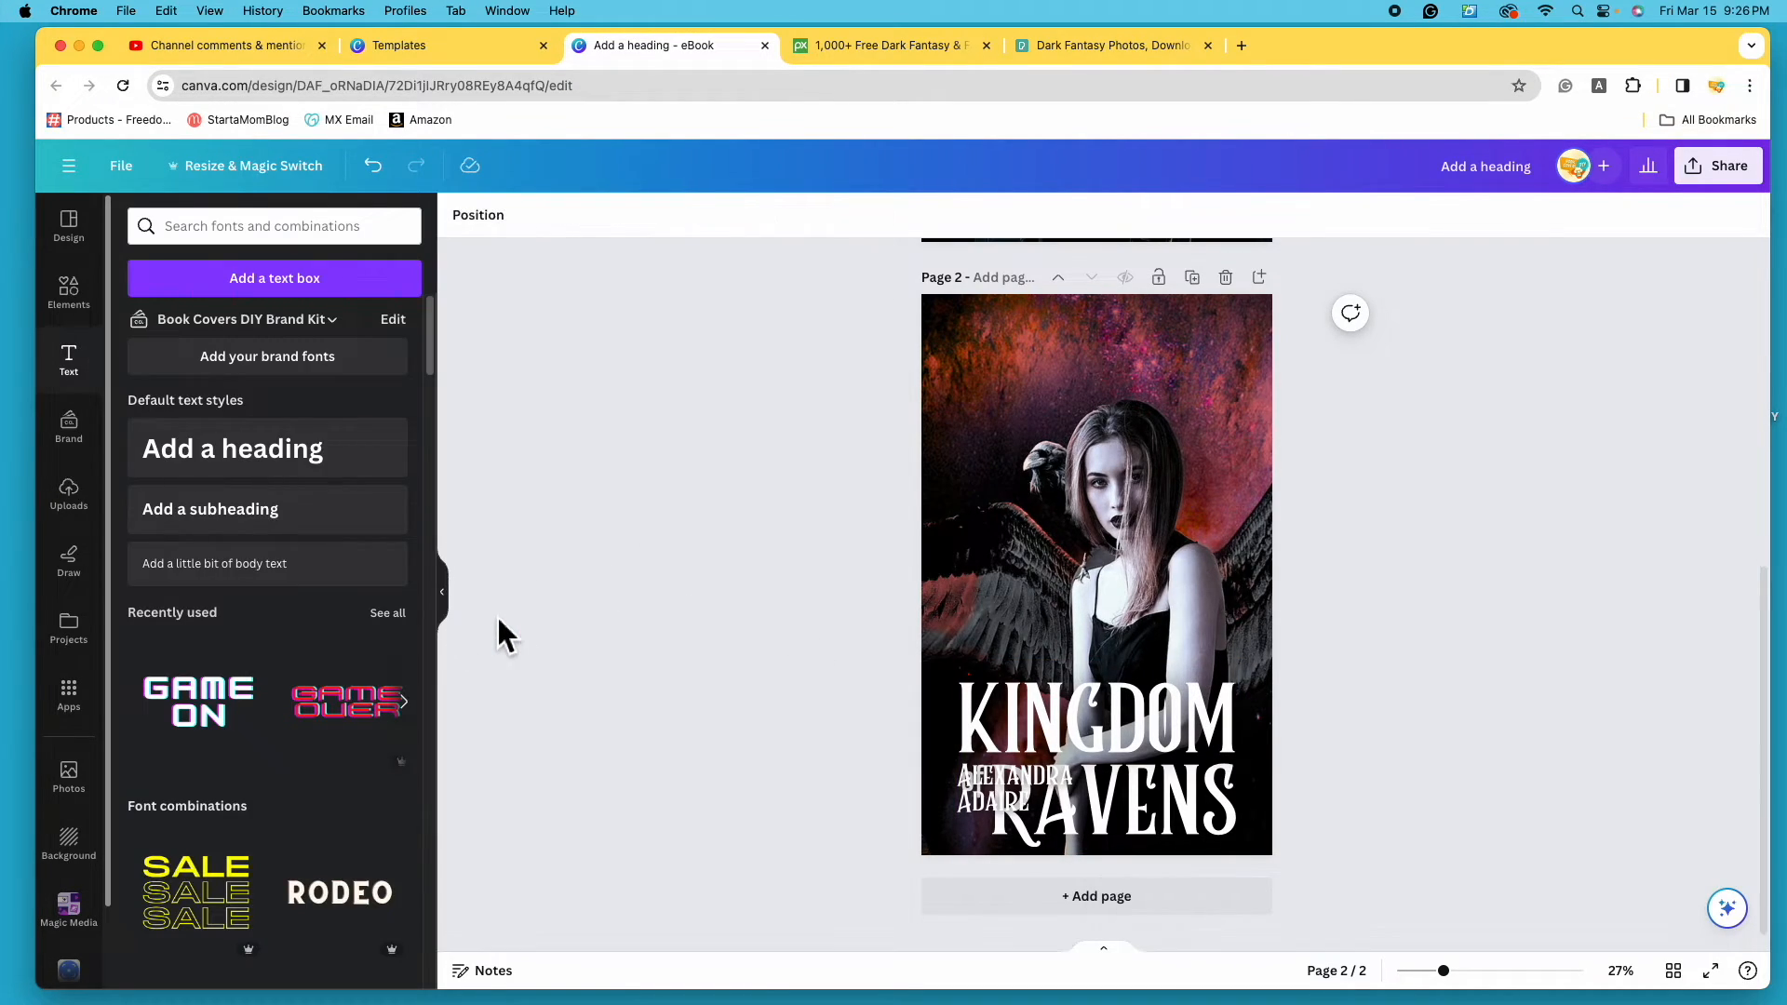
- Move the author name to the top of the Page 2 cover
scroll(1357, 722, up, 2)
scroll(1356, 721, up, 4)
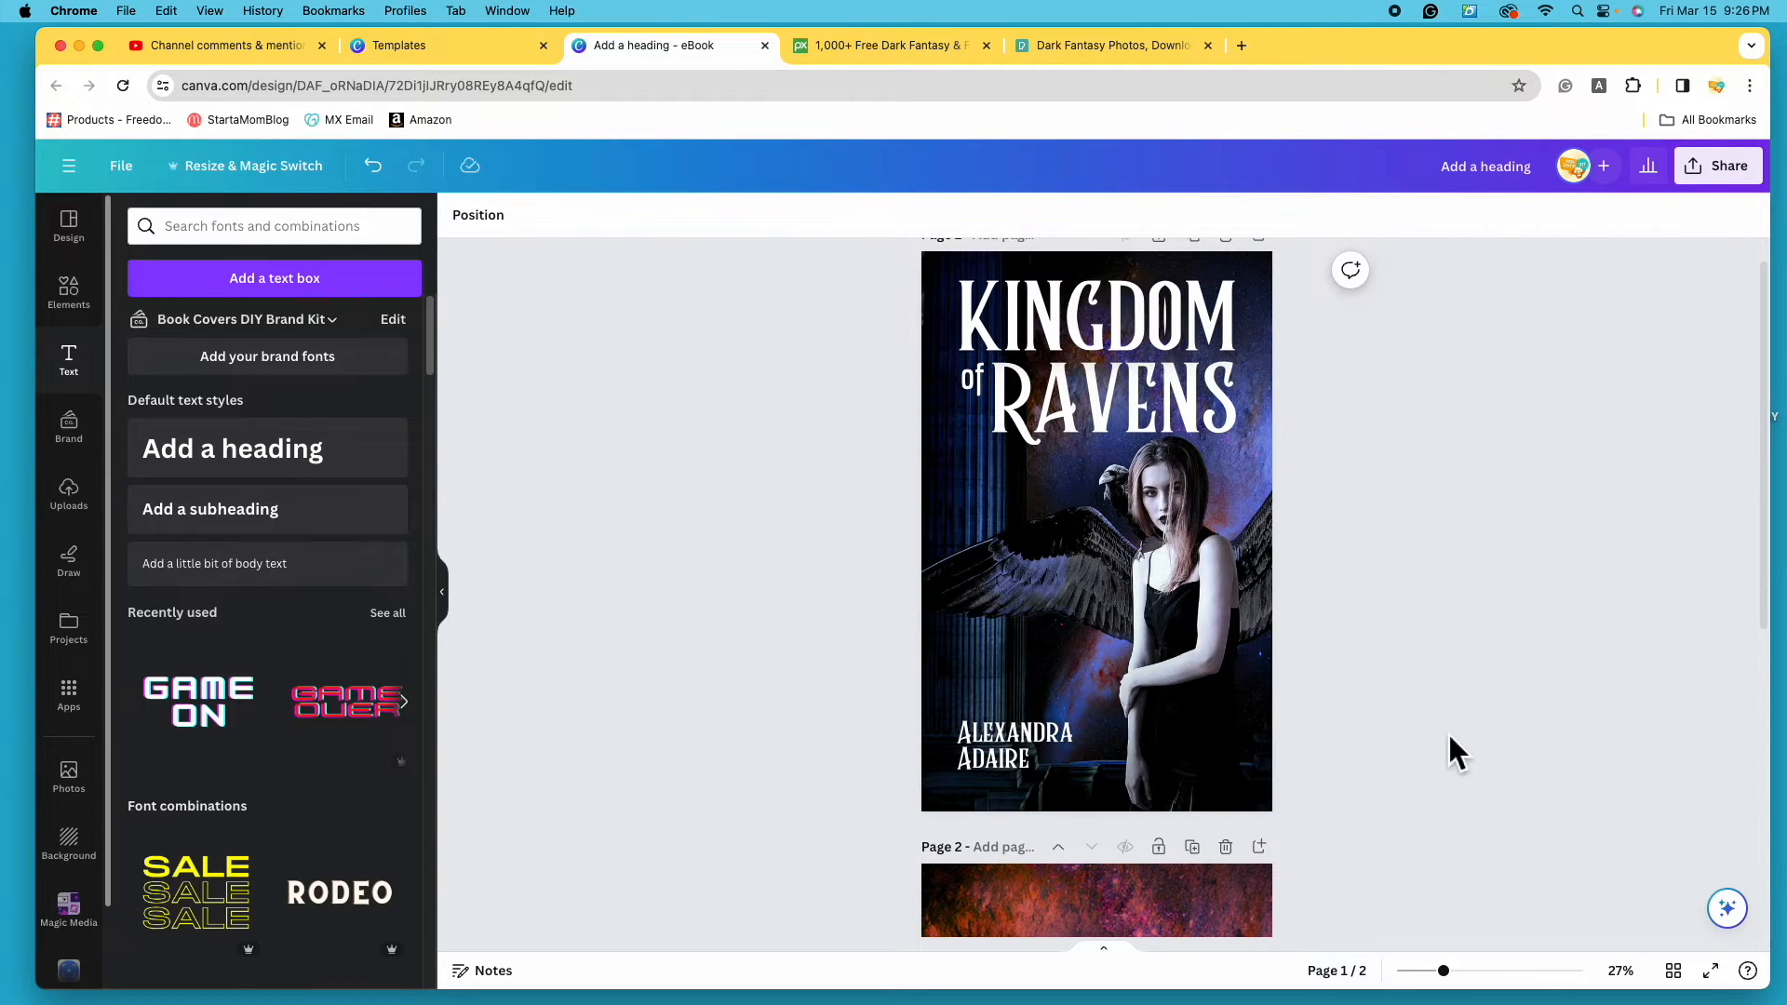
scroll(1451, 736, down, 5)
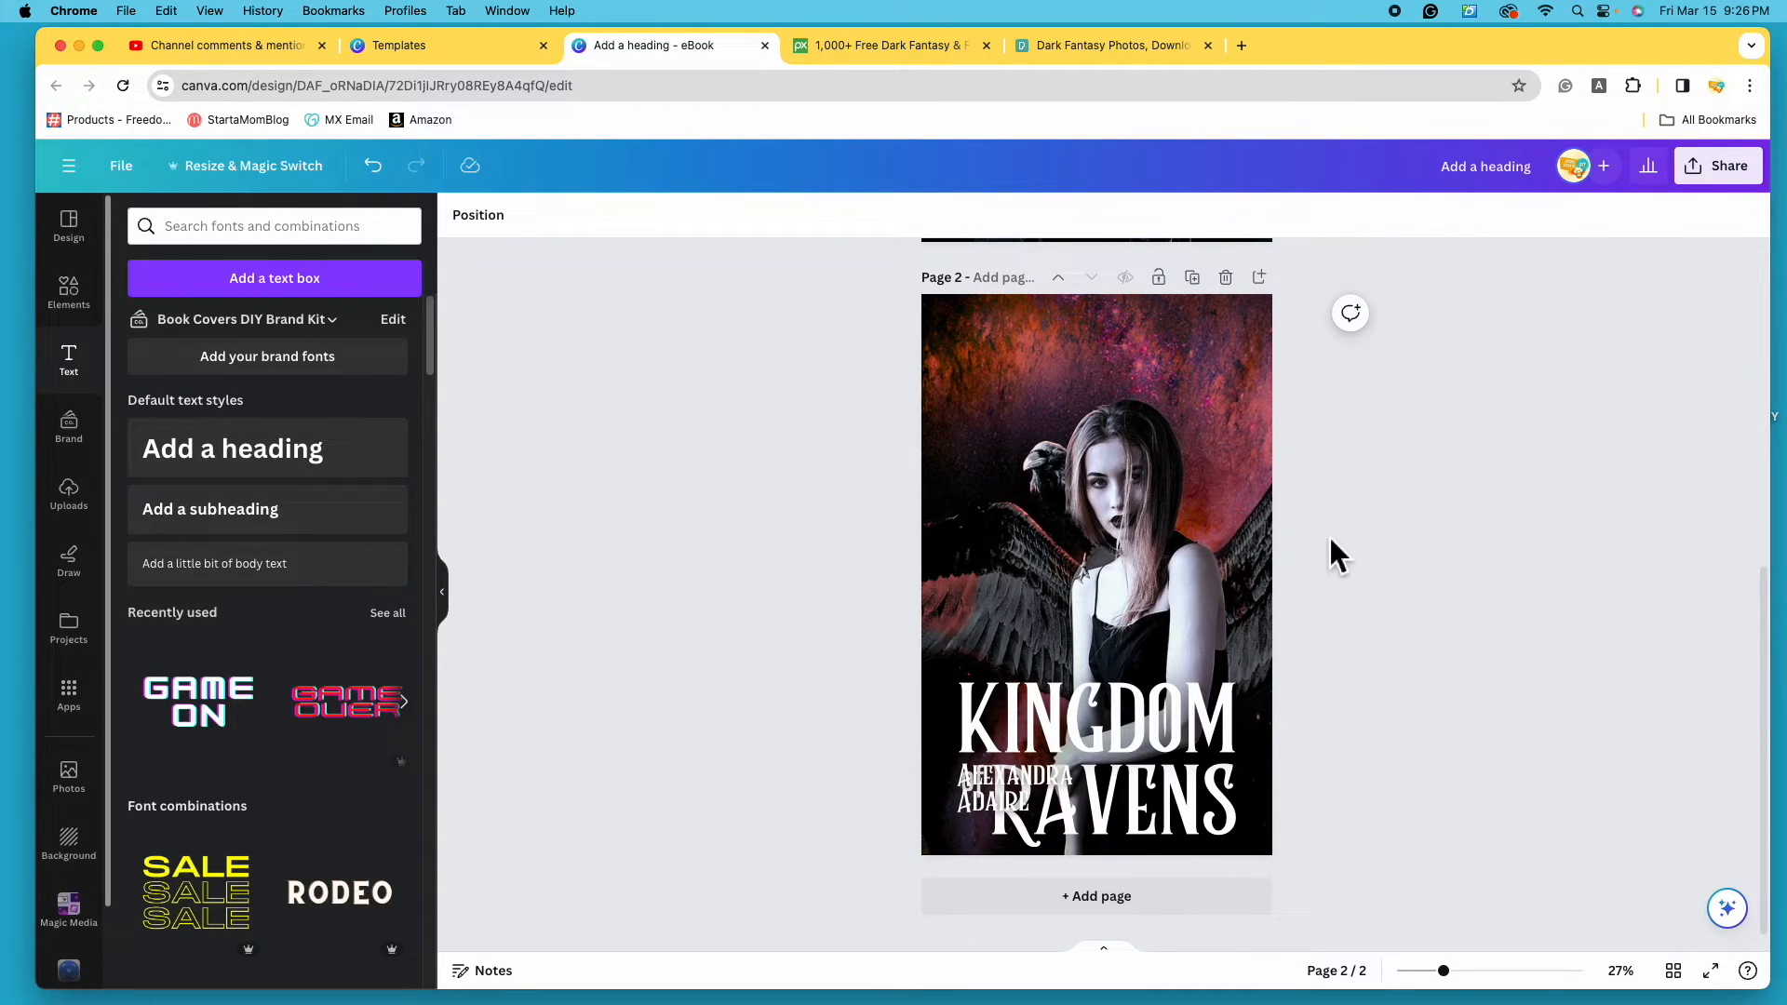
drag(1000, 789, 1023, 361)
- Enlarge and centre the KINGDOM of RAVENS title at the bottom, and raise the photo
drag(1188, 759, 1196, 732)
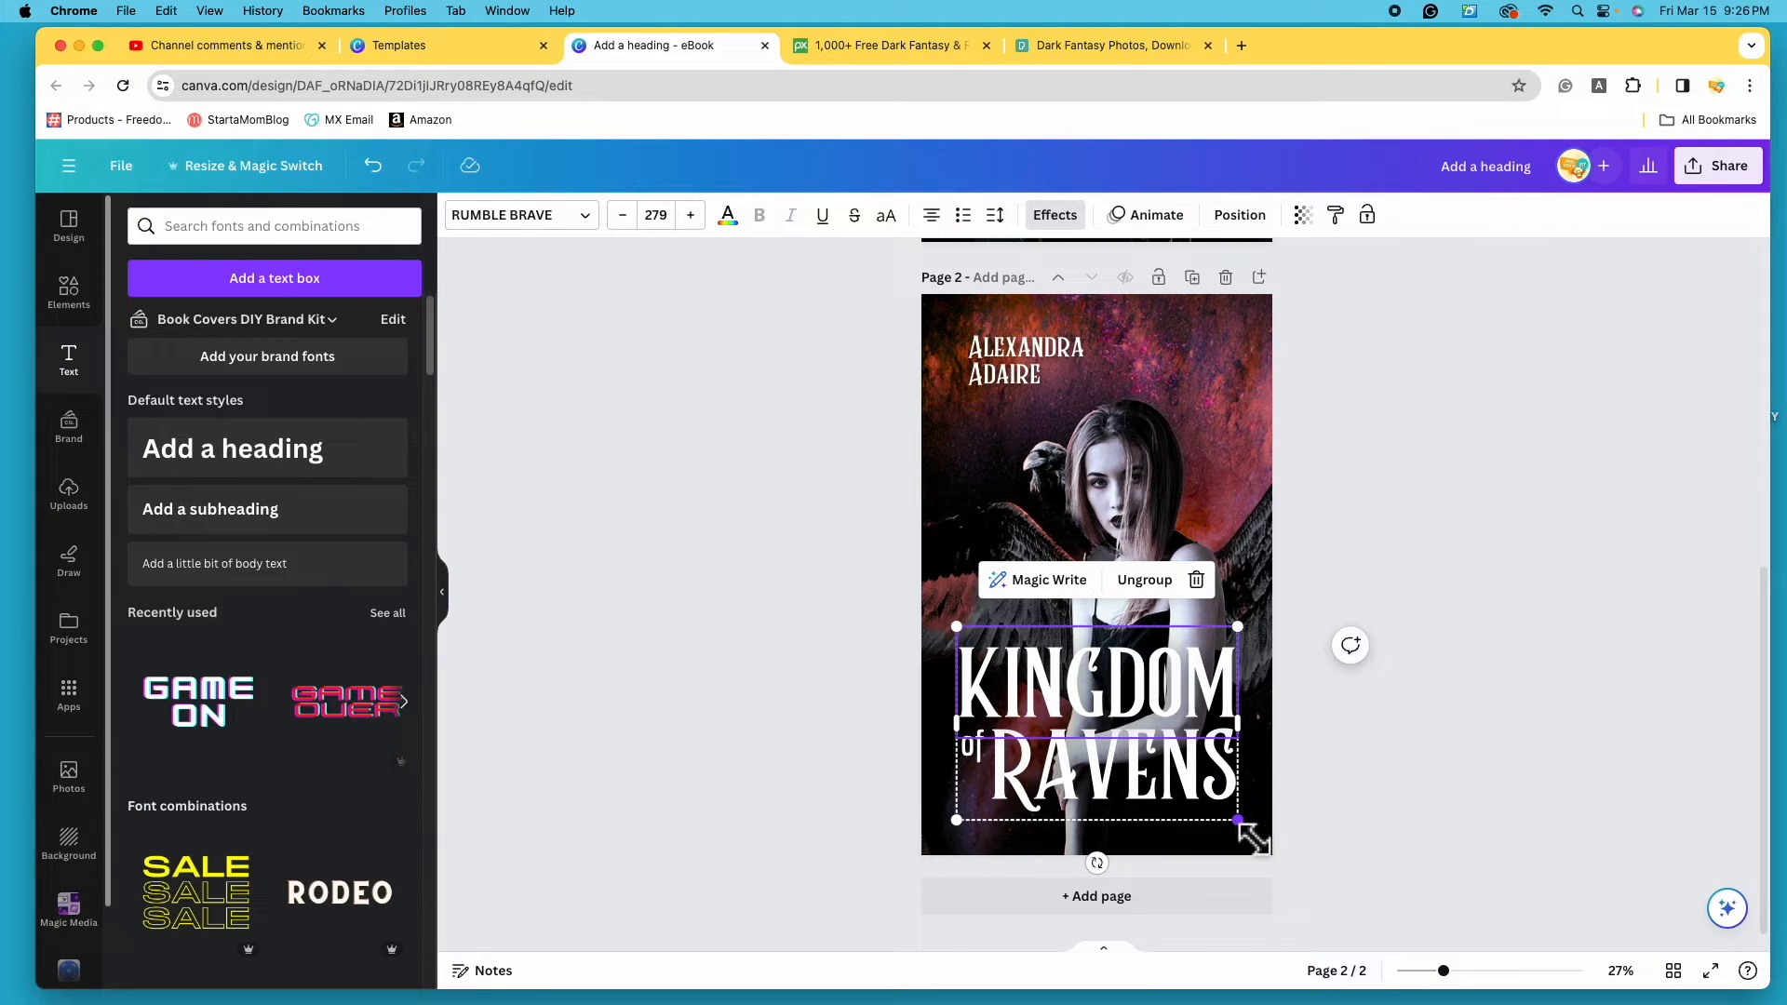
drag(1240, 821, 1249, 826)
drag(955, 626, 940, 612)
drag(1103, 727, 1098, 745)
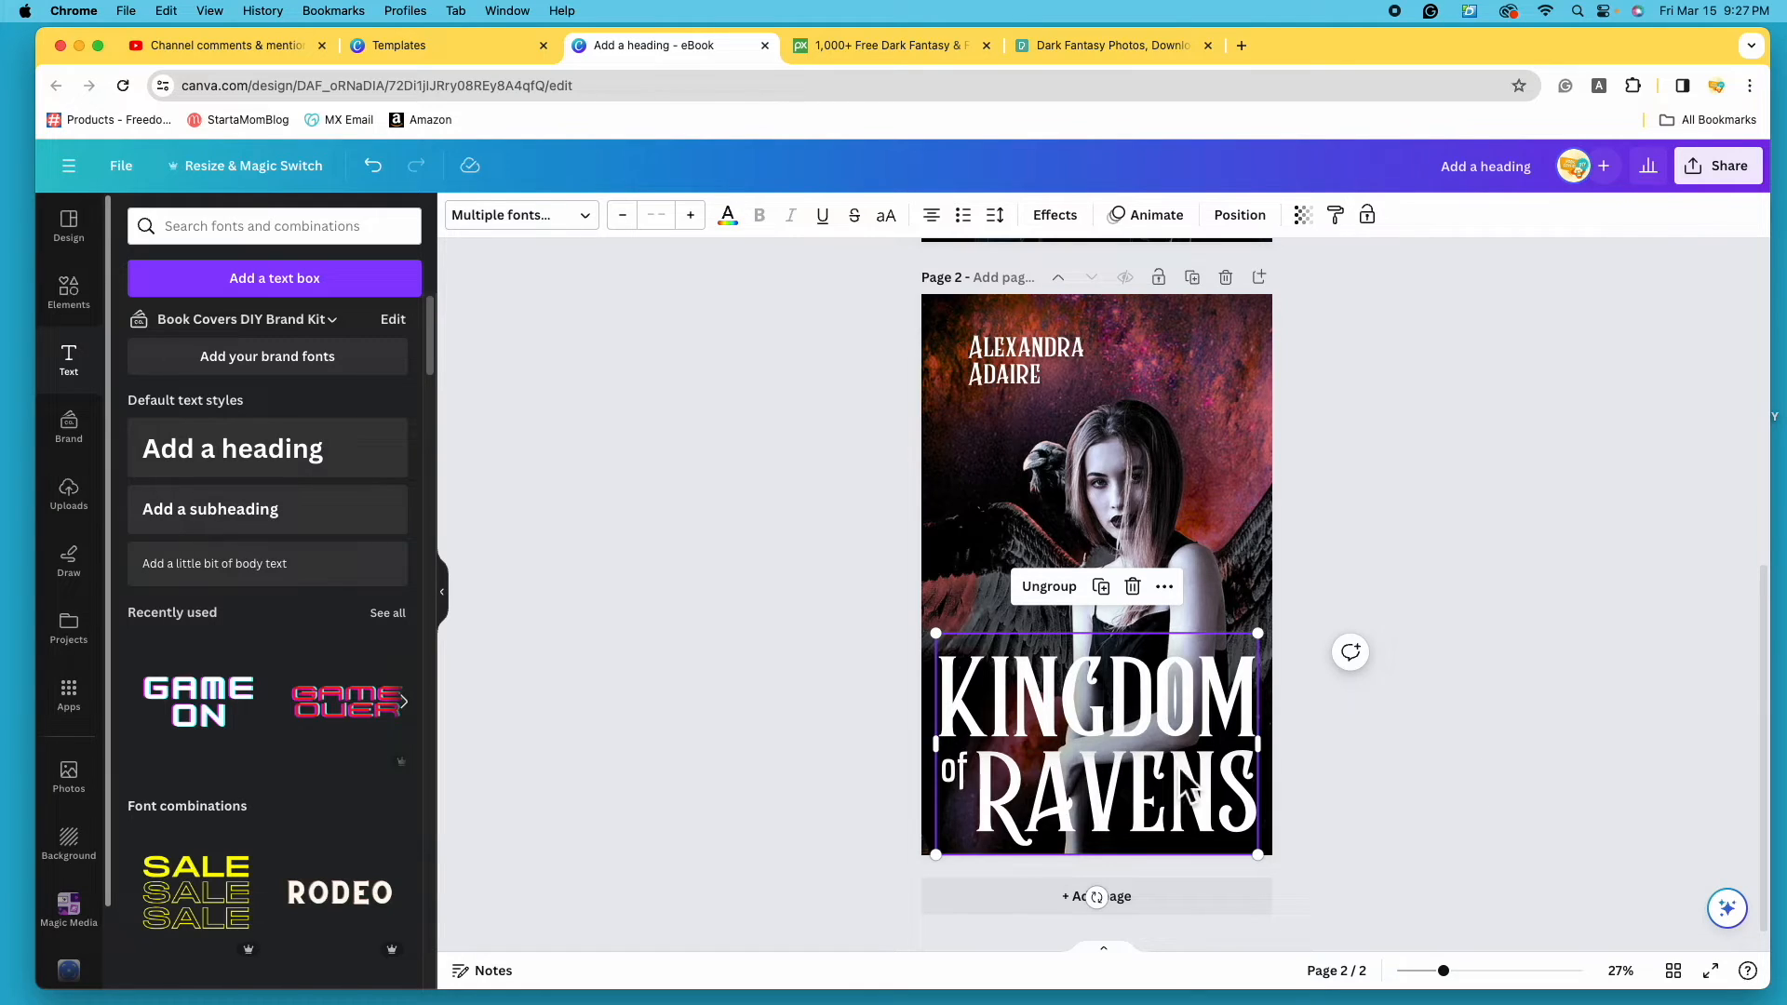
drag(1208, 504, 1208, 462)
- Select RAVENS within the title and try pink and red text swatches
click(1161, 824)
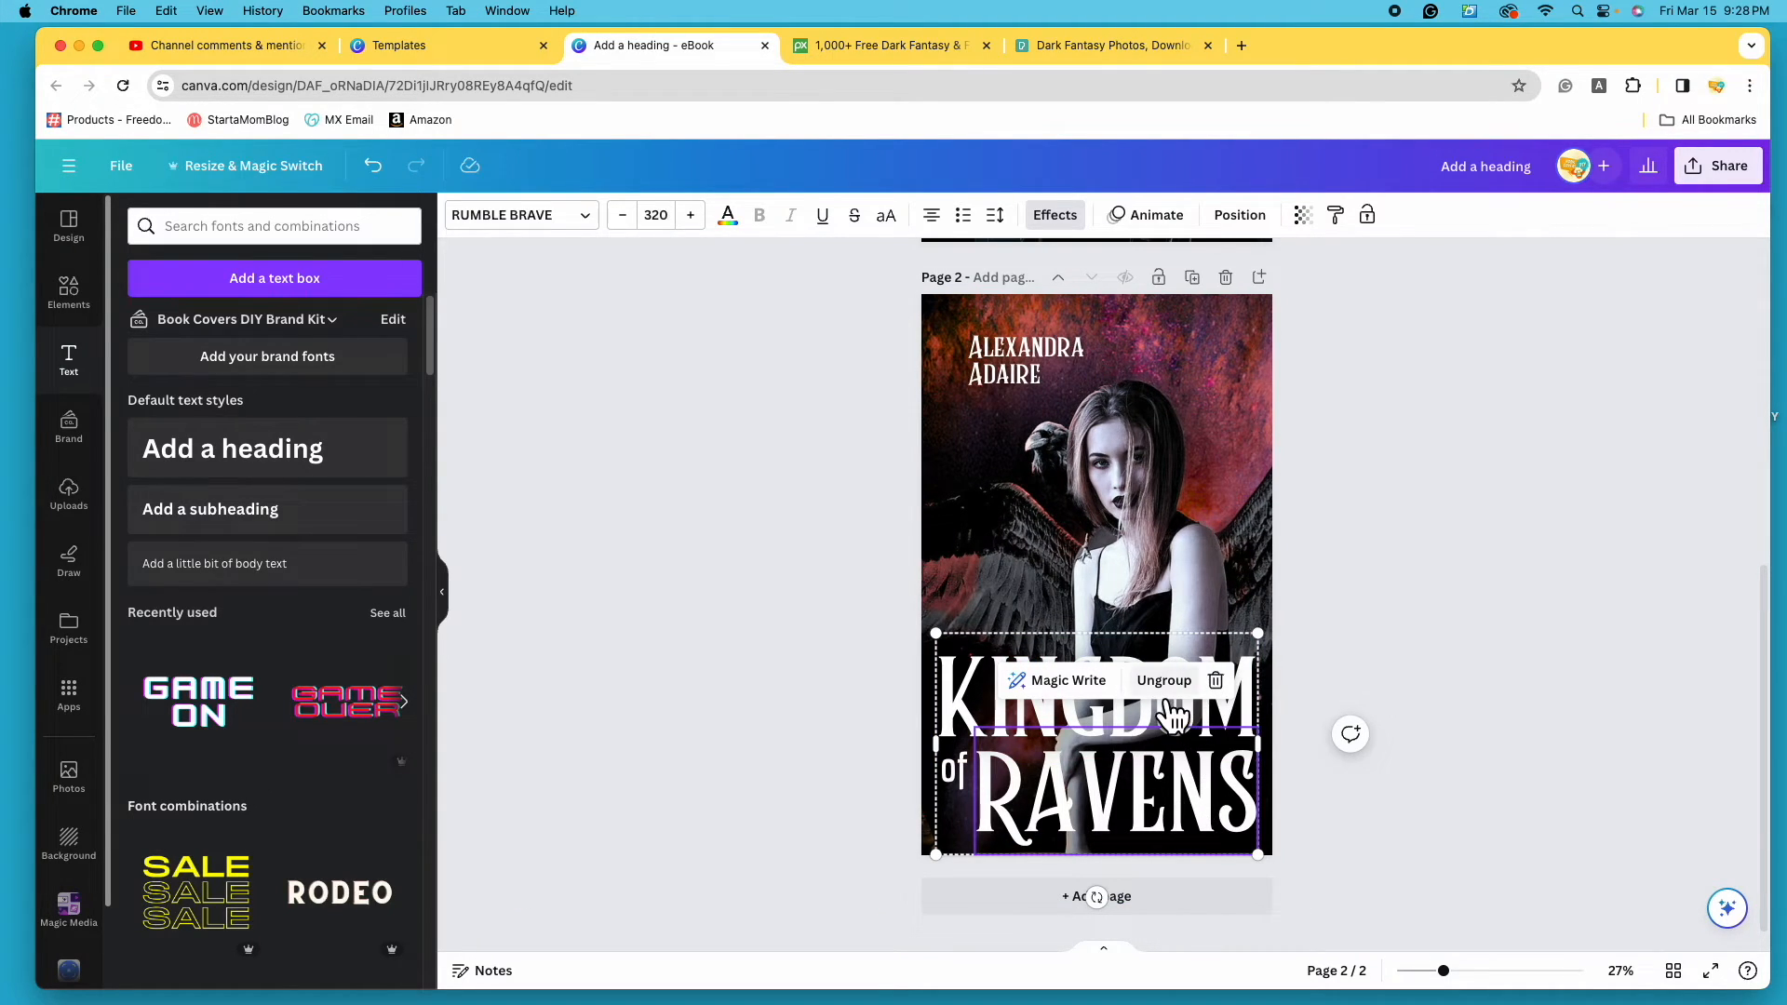
click(977, 708)
click(958, 683)
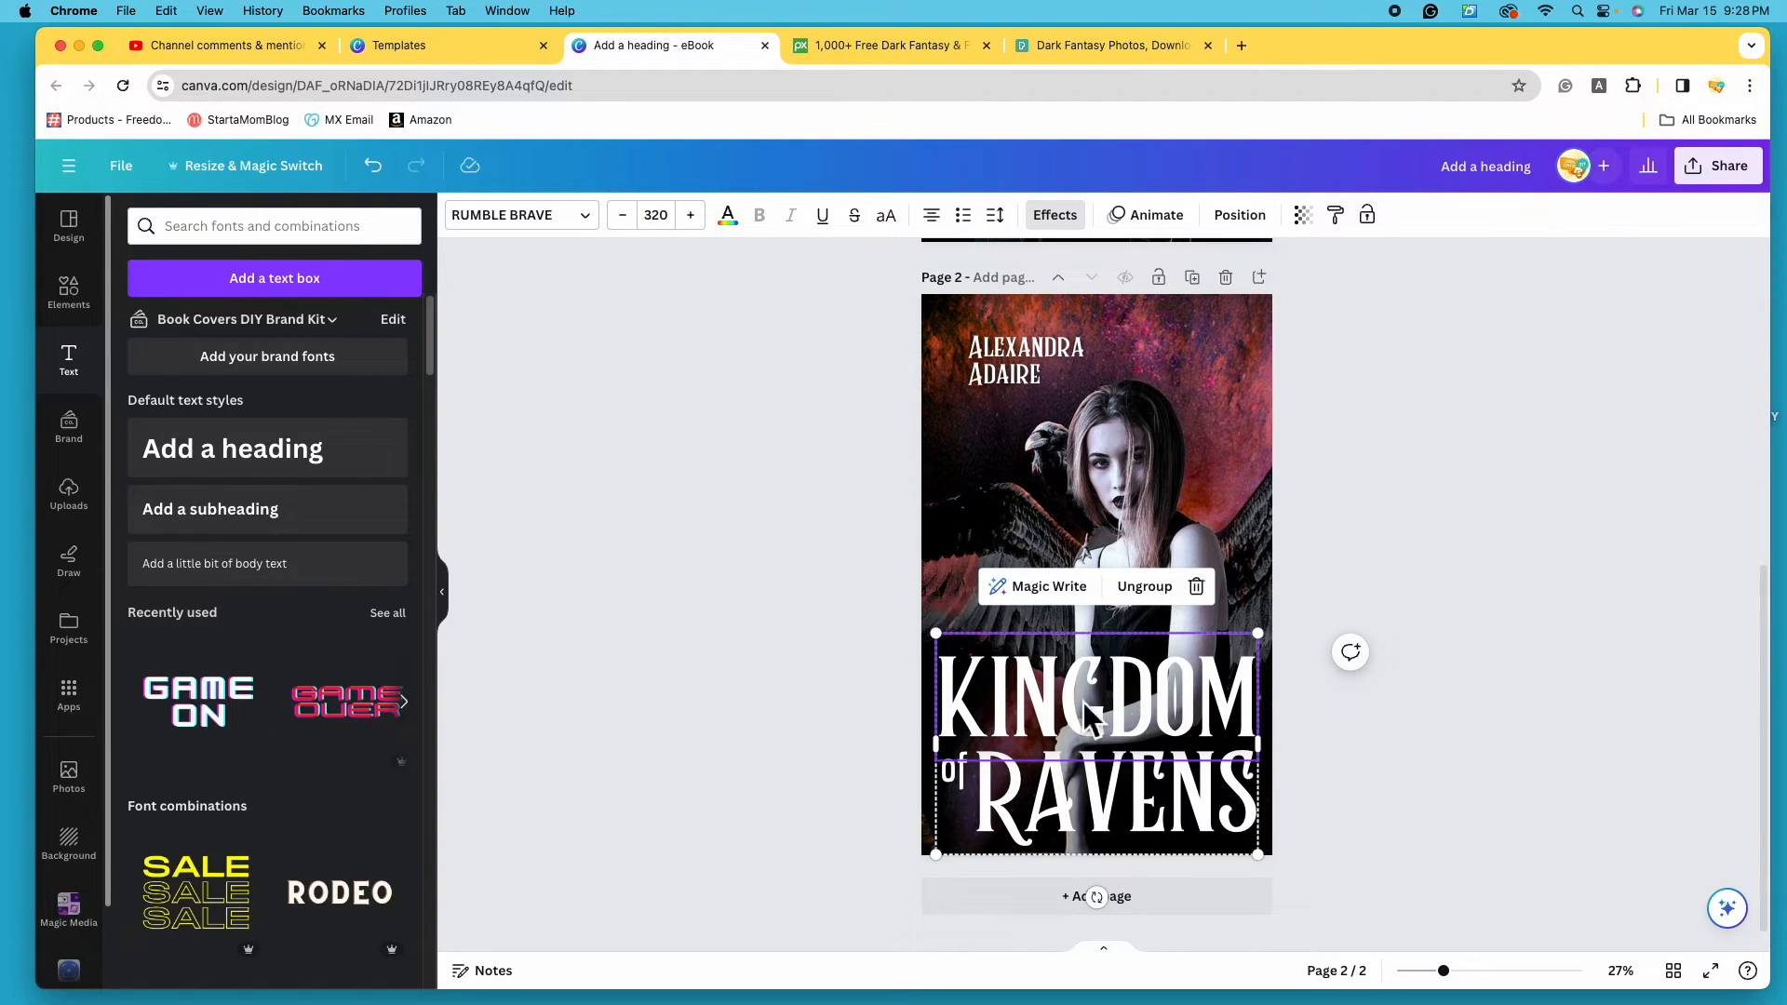
click(1185, 832)
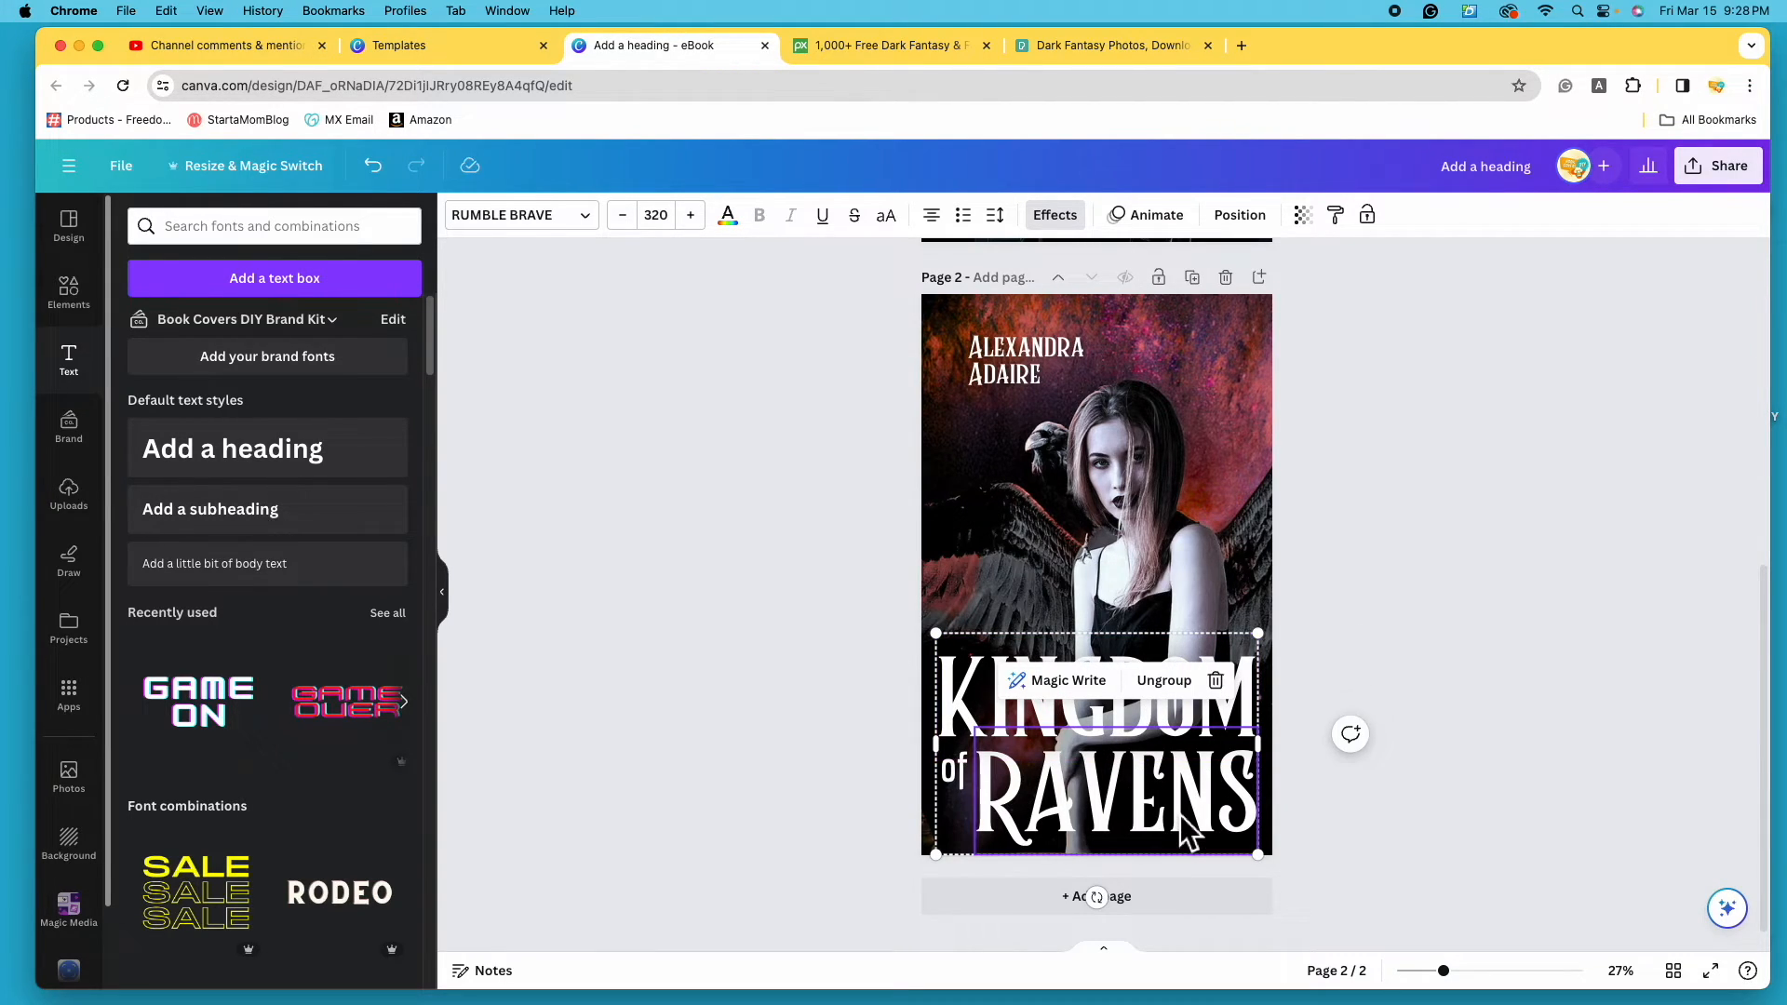
click(737, 226)
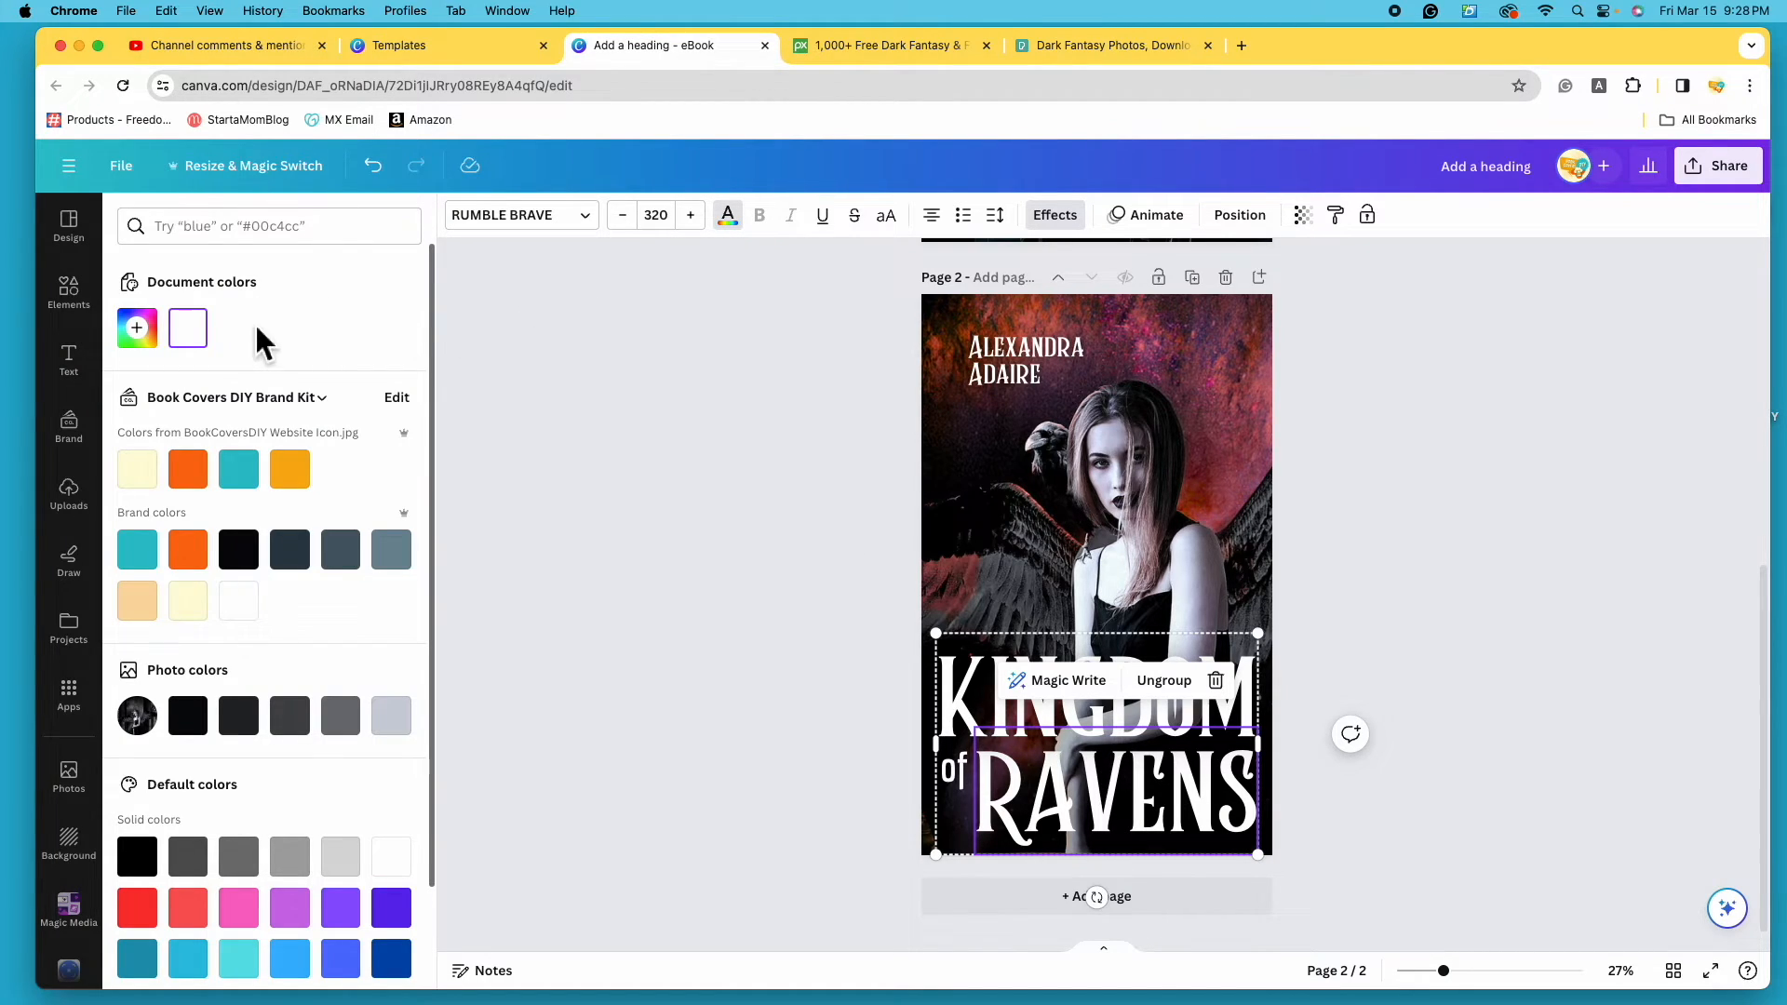
scroll(254, 558, down, 2)
click(238, 793)
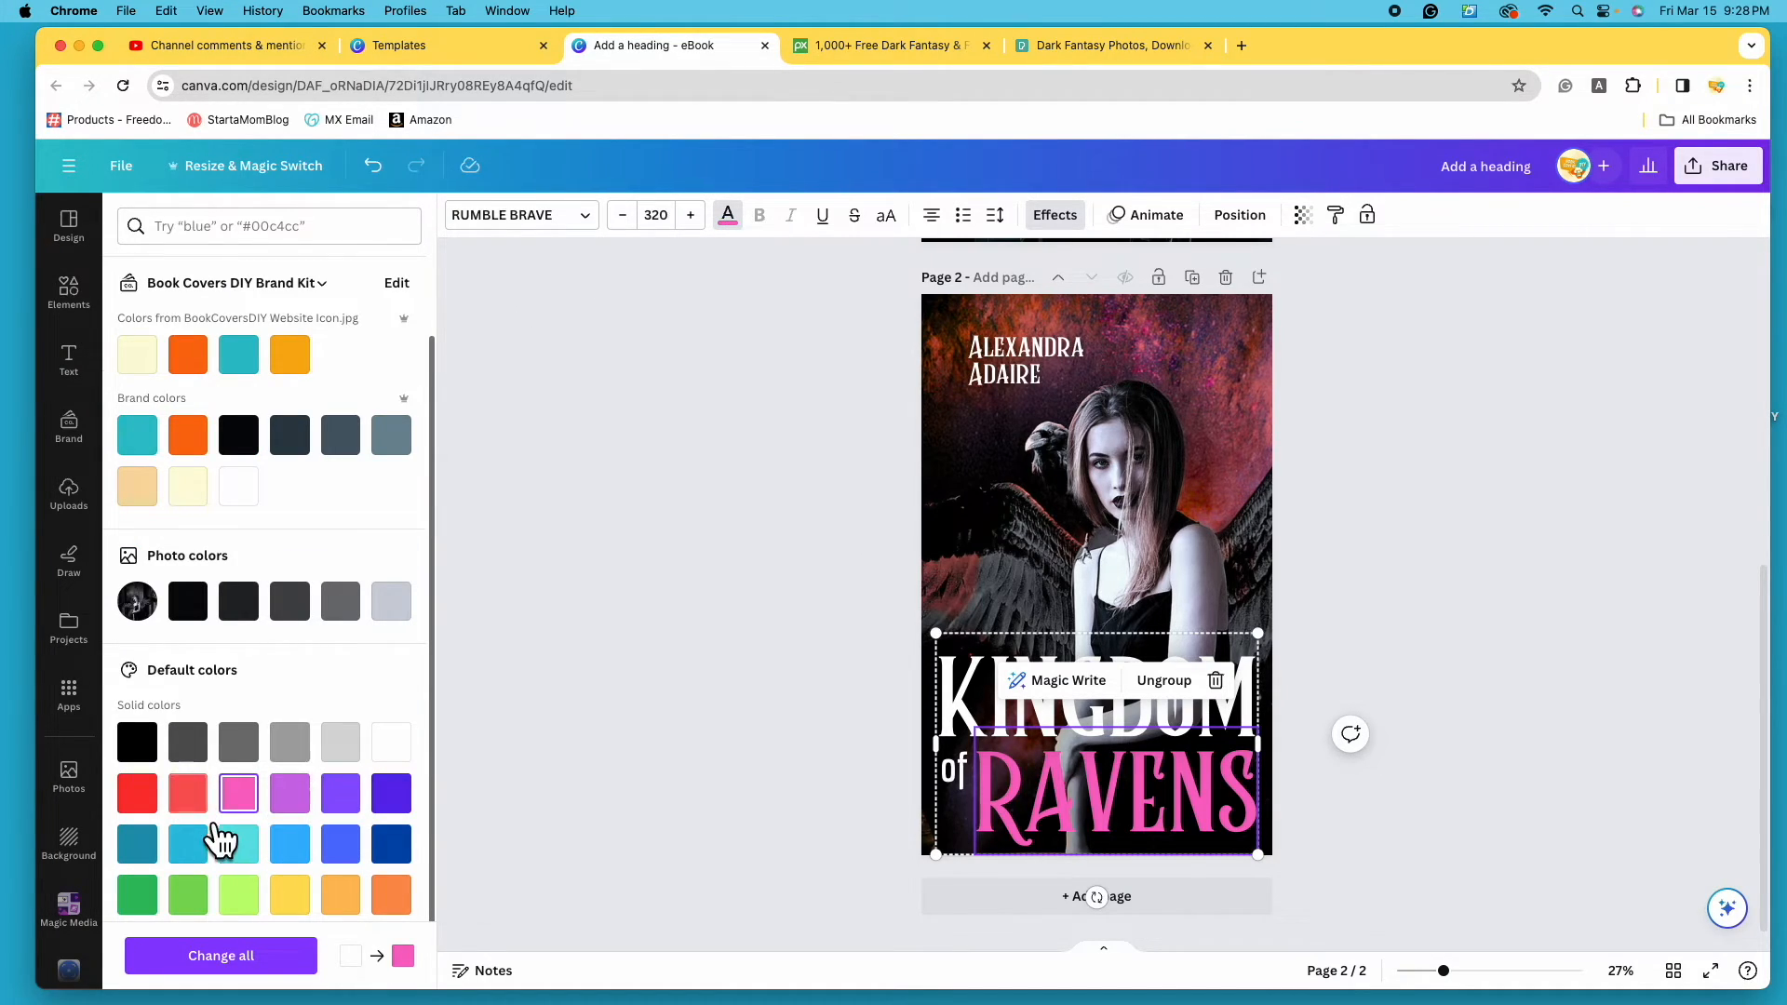
click(137, 793)
scroll(283, 645, up, 2)
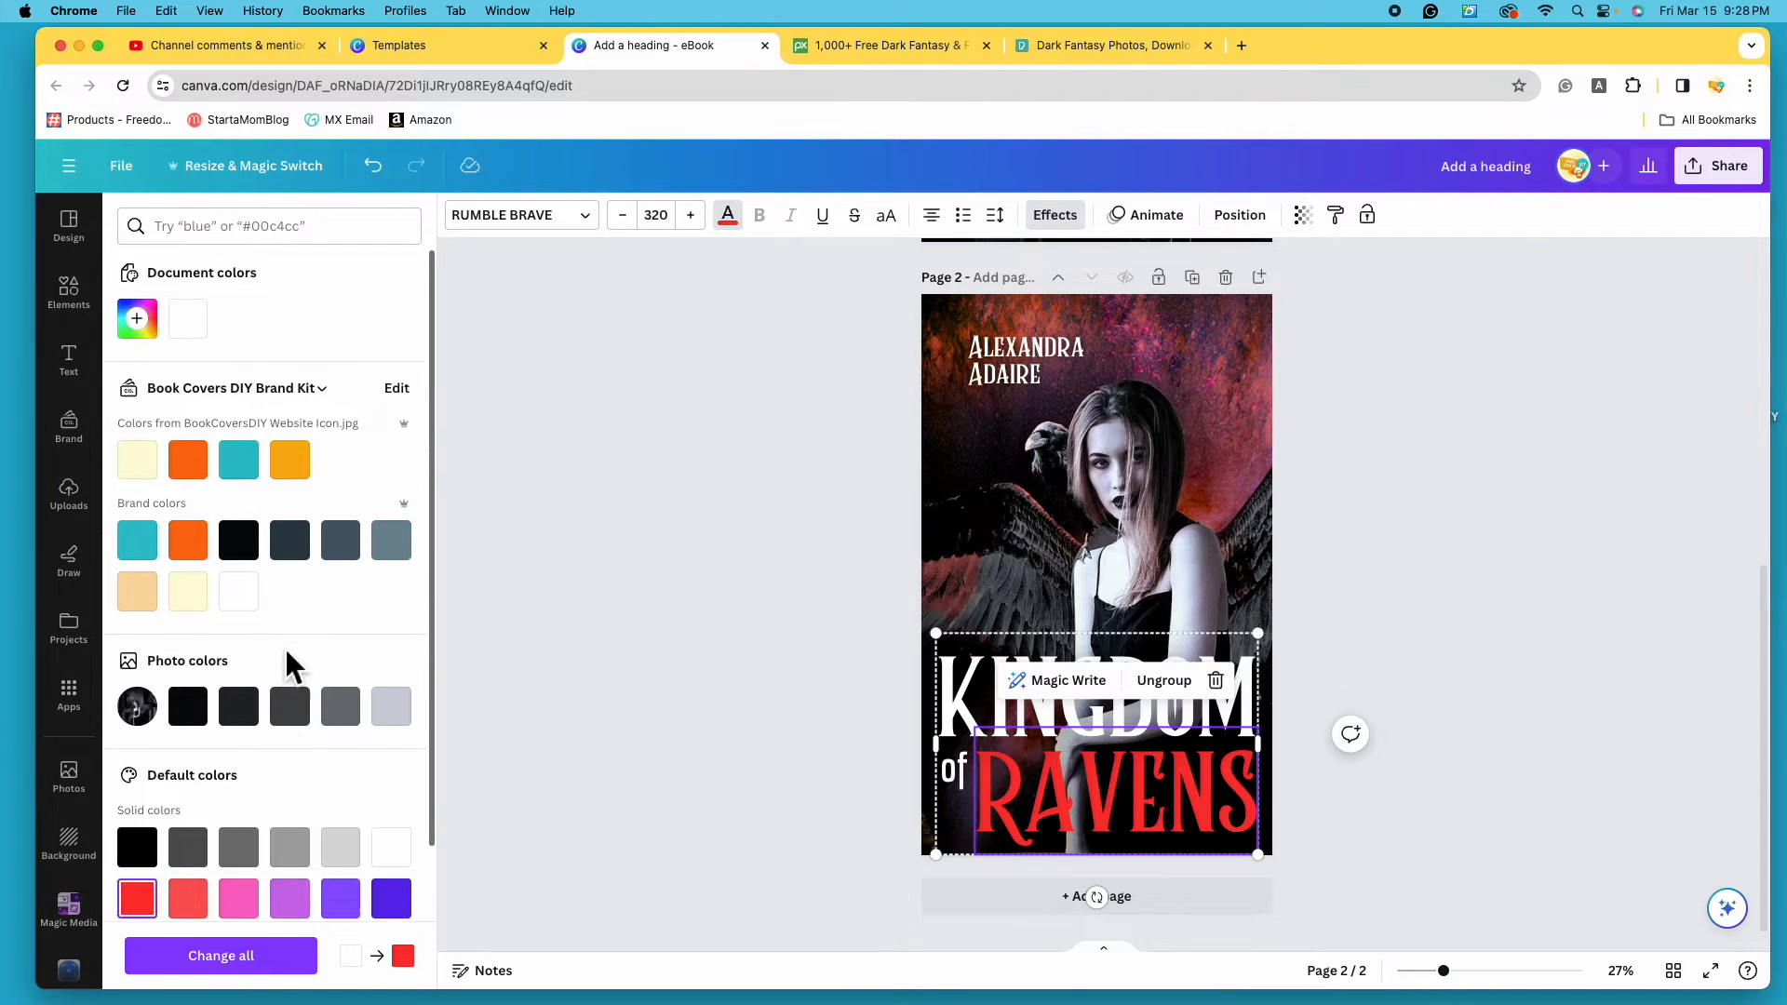
- Give RAVENS a custom colour sampled from the moon, tuned to a brighter pink-red
click(160, 339)
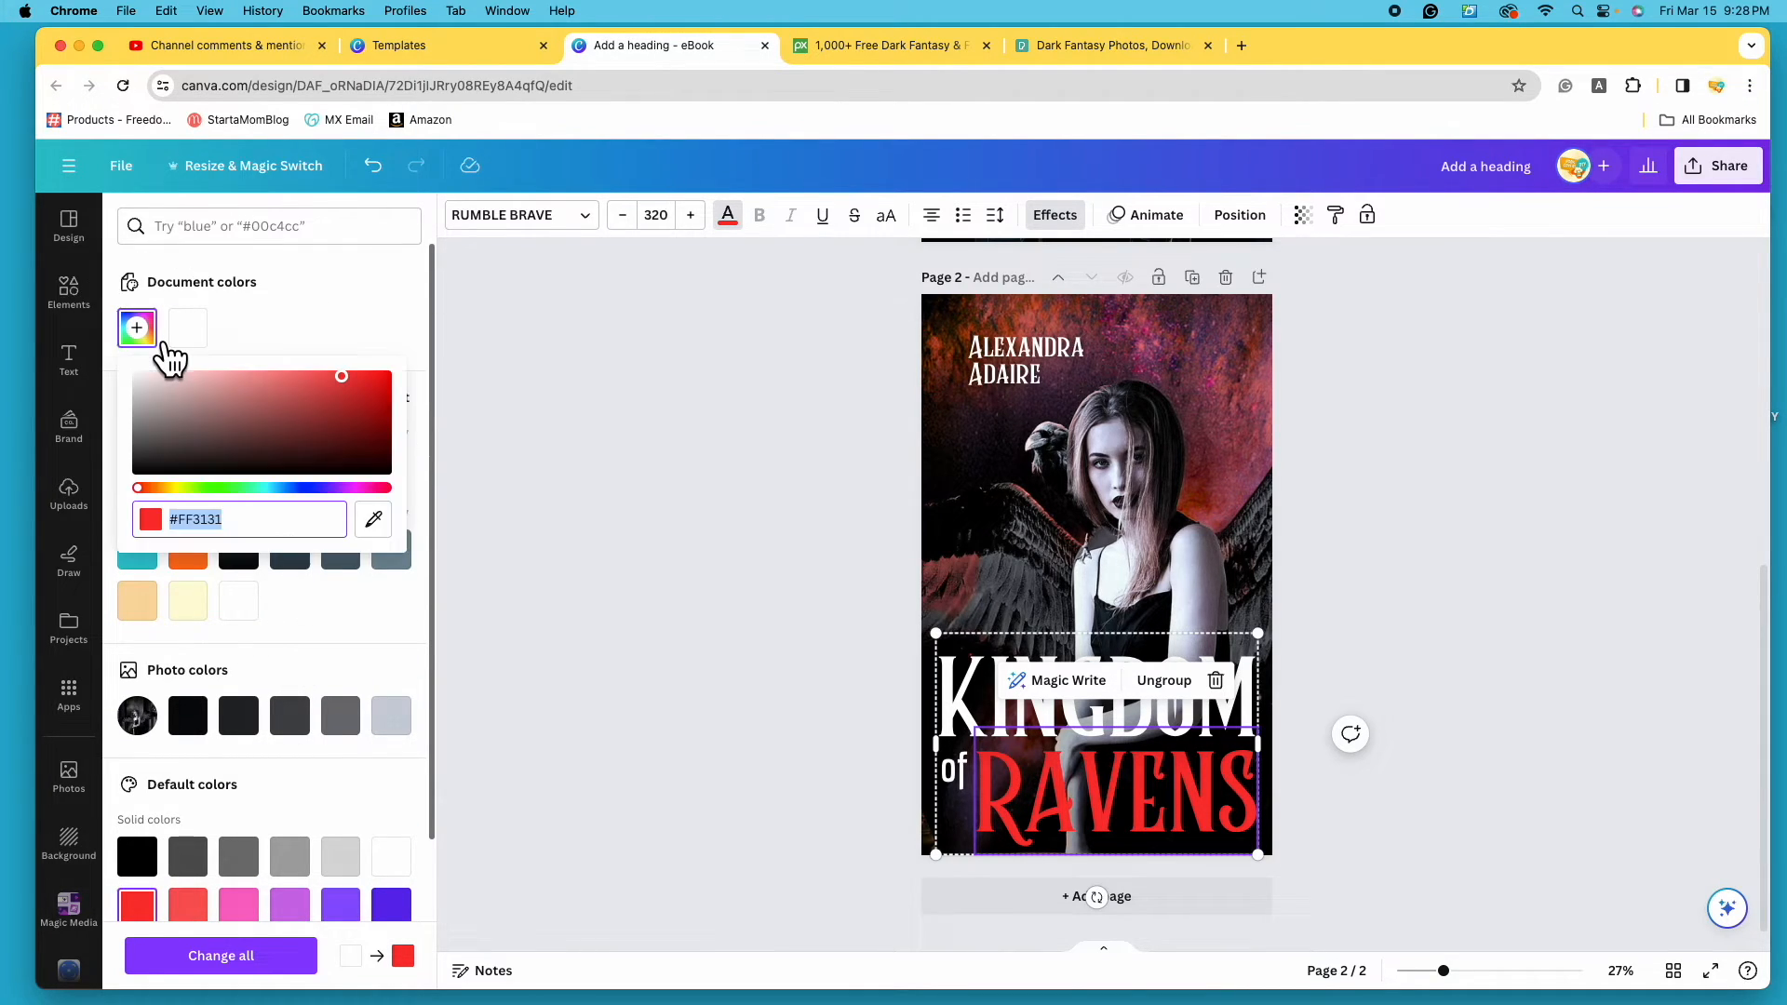
click(373, 519)
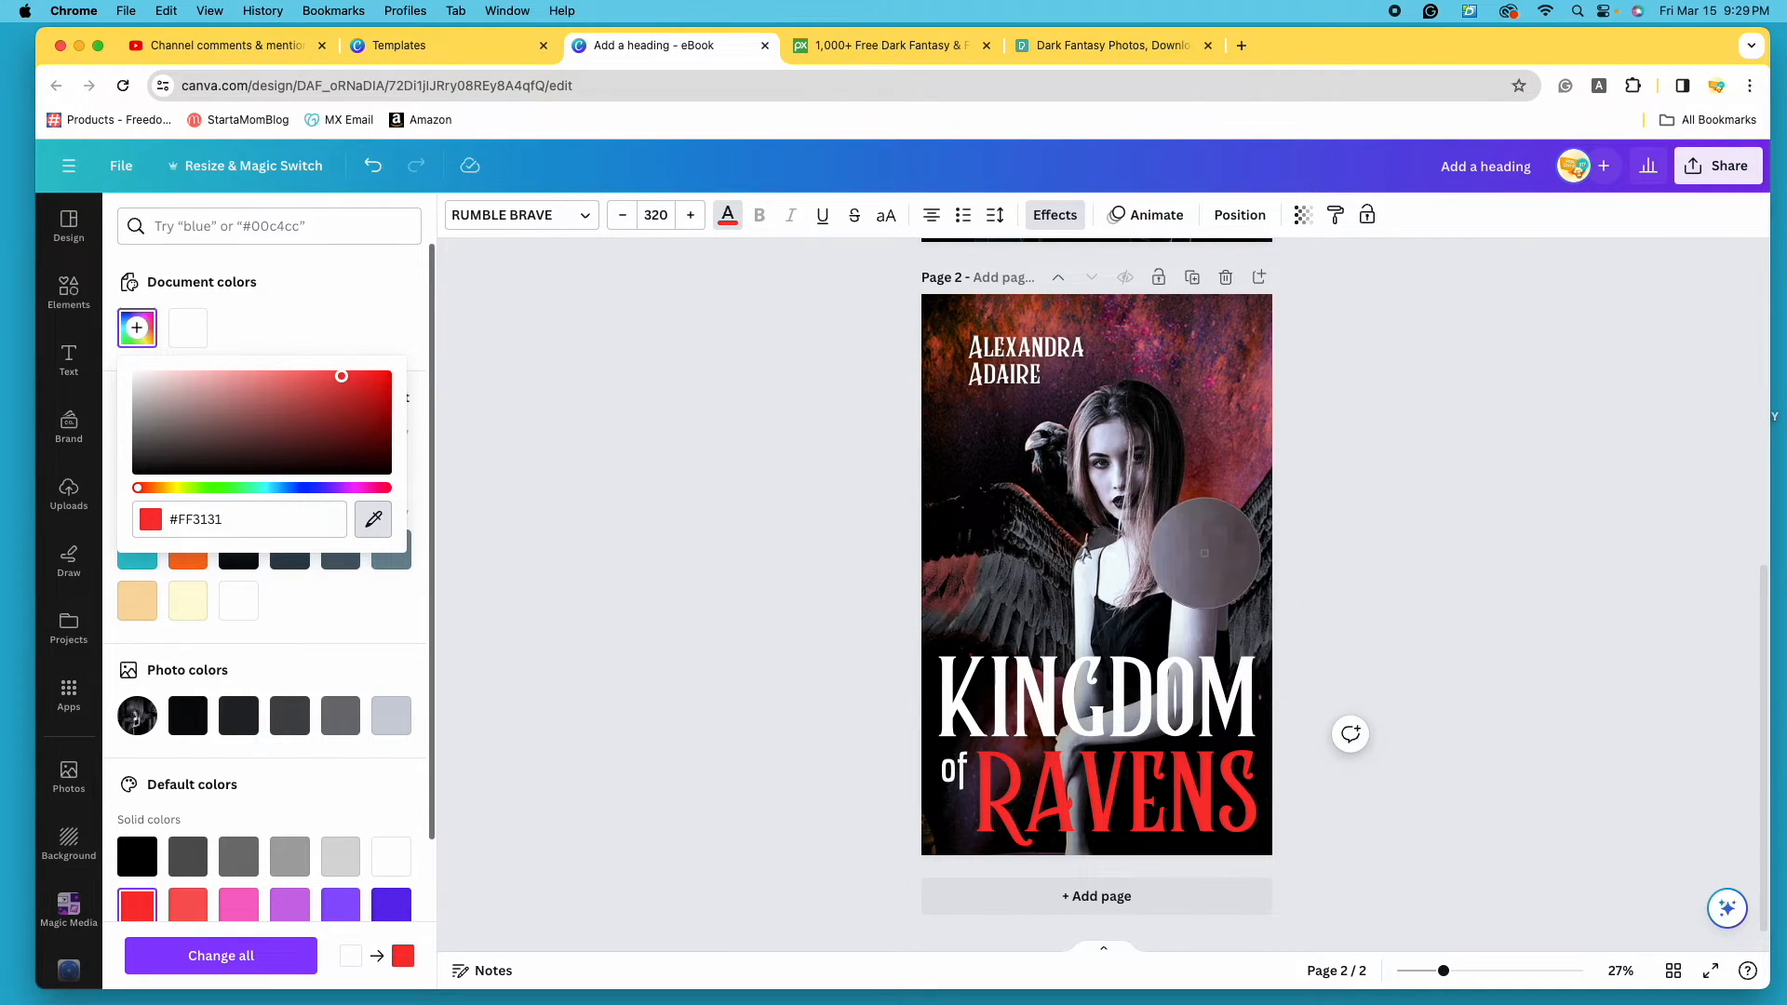
click(1207, 386)
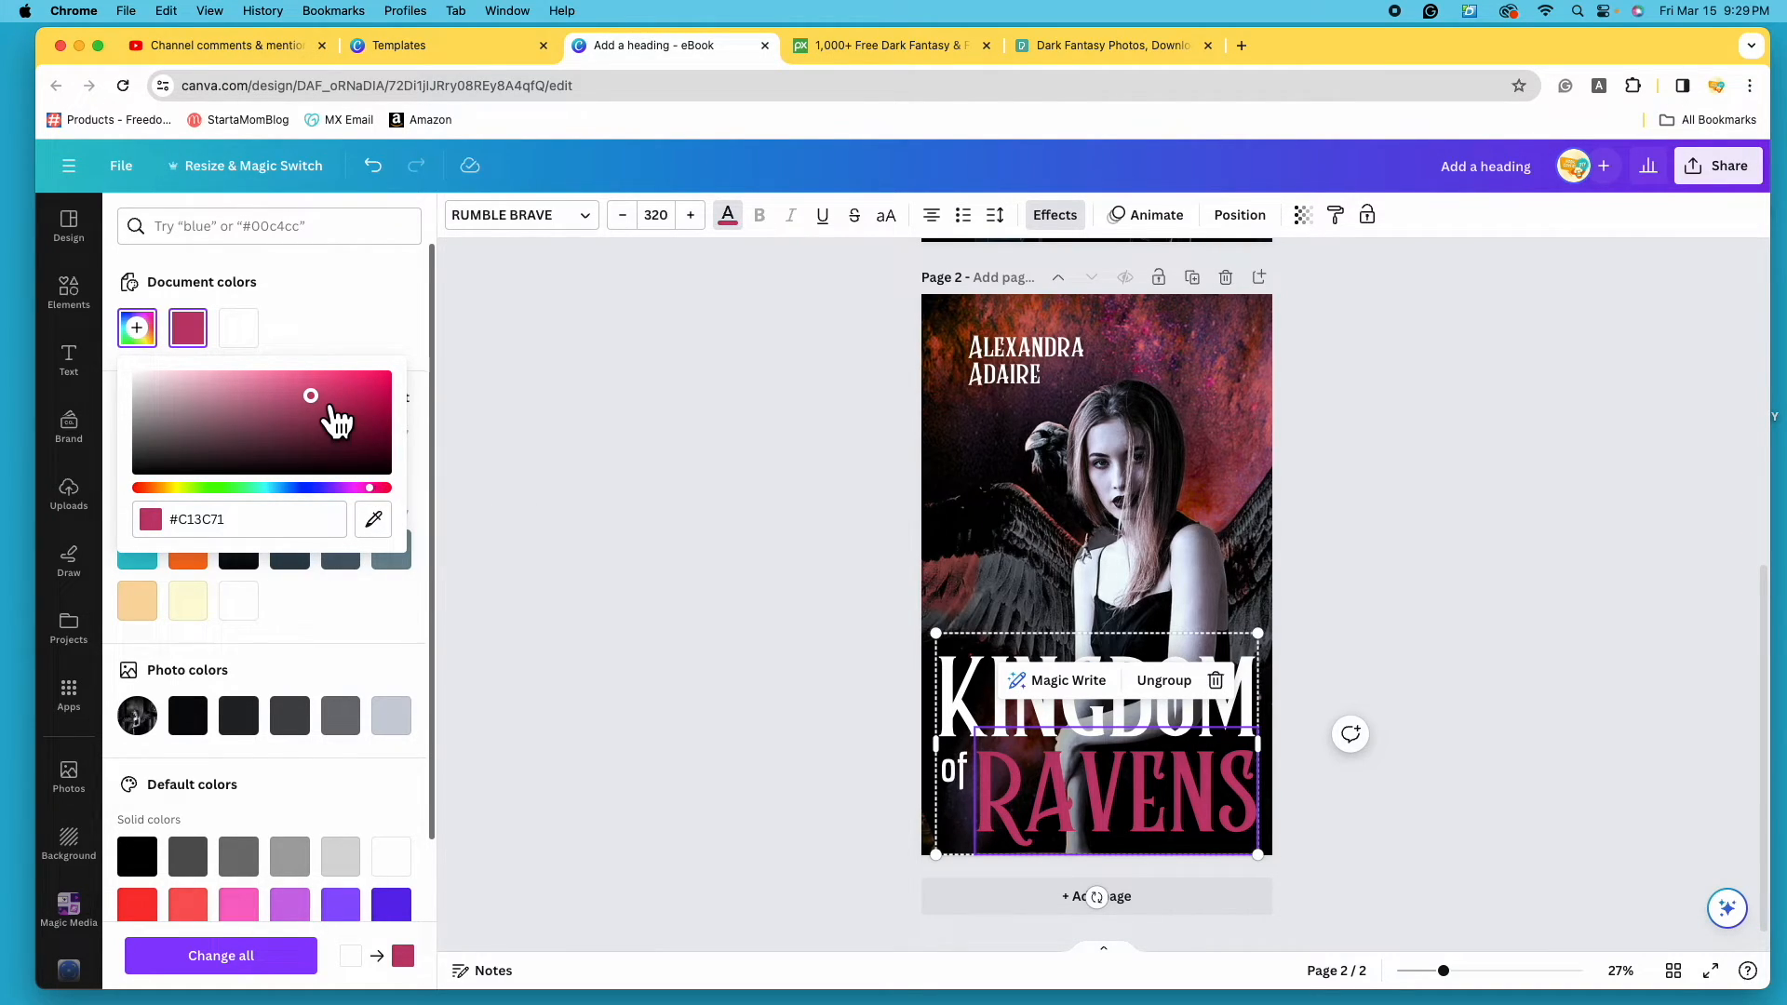
drag(337, 421, 366, 376)
drag(370, 488, 380, 487)
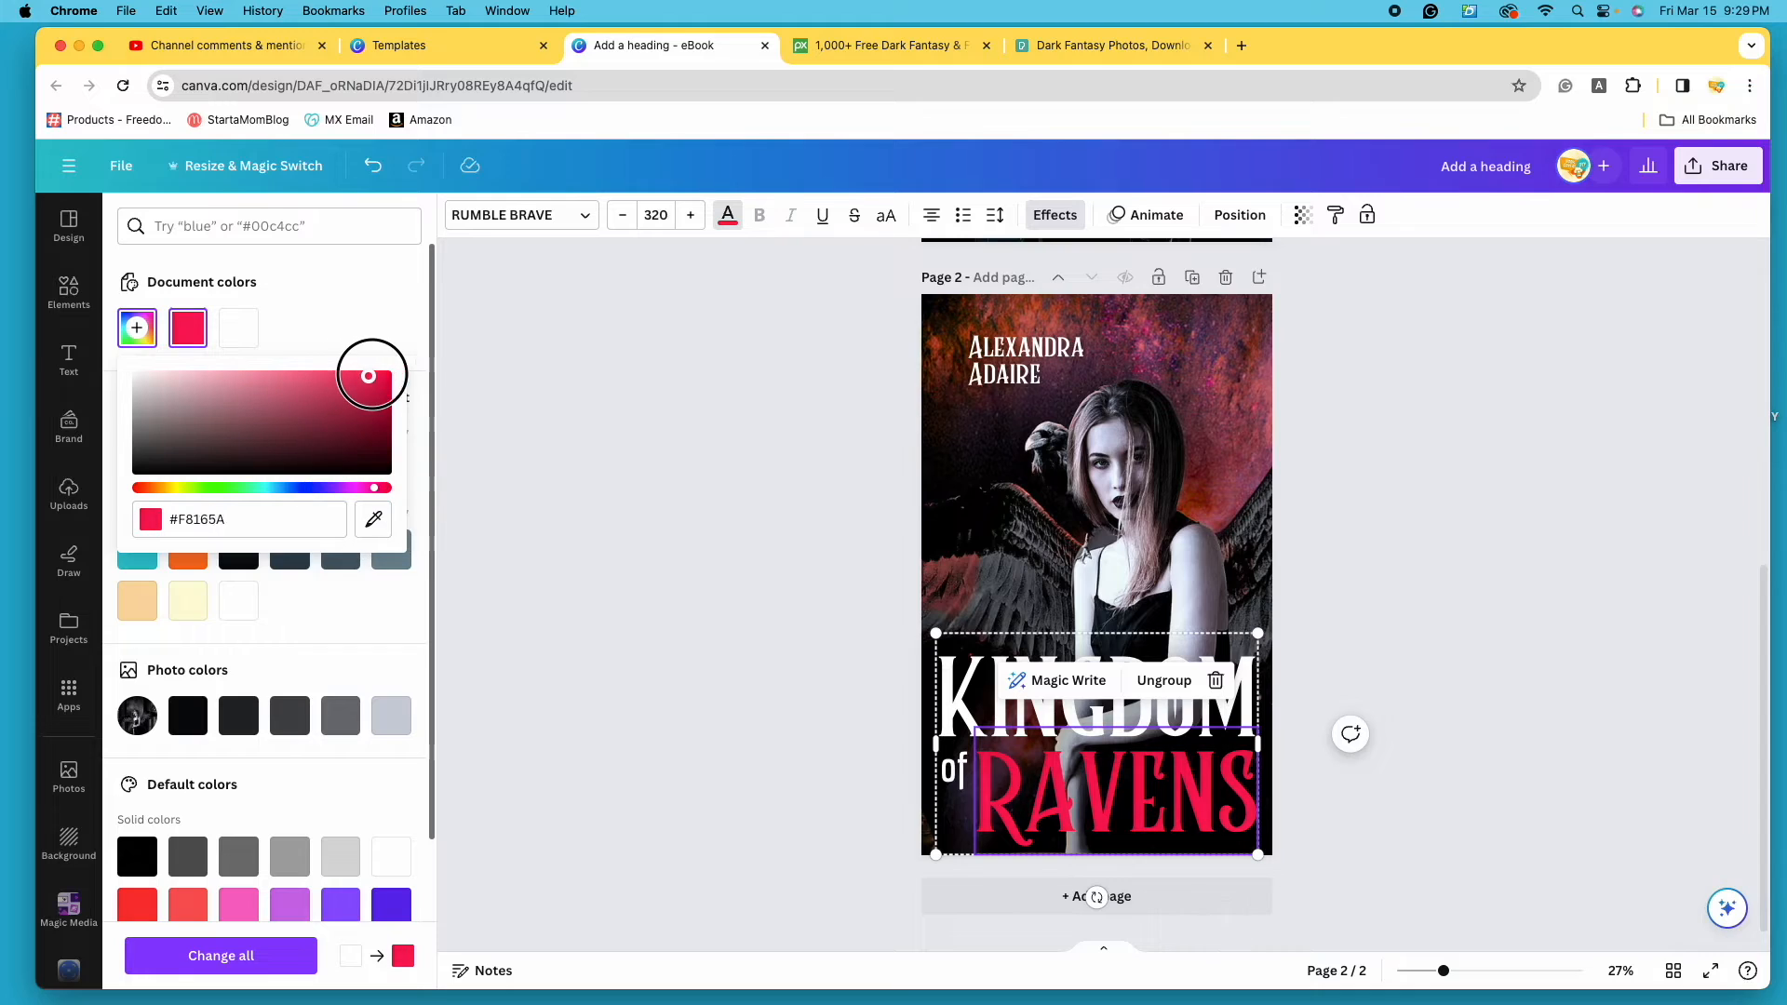
mouse_move(382, 370)
mouse_down()
mouse_move(387, 391)
mouse_move(350, 376)
mouse_up()
click(1457, 558)
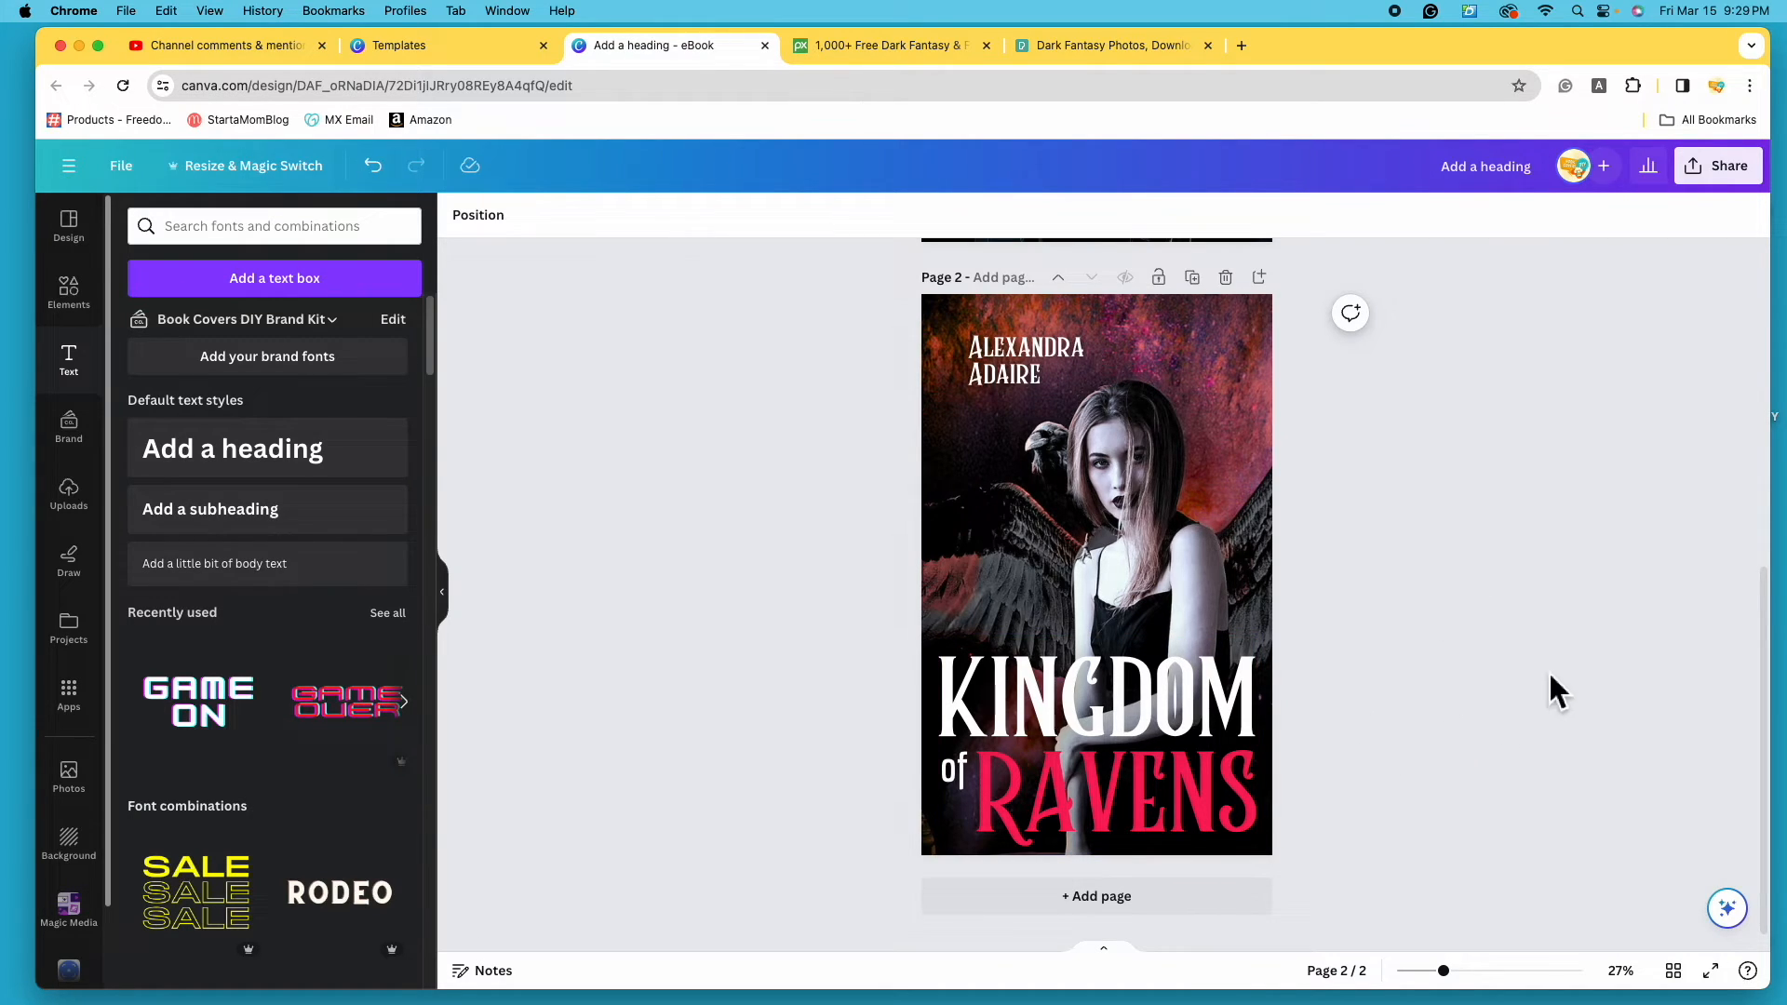
- Apply the same pink-red swatch to KINGDOM
click(1149, 711)
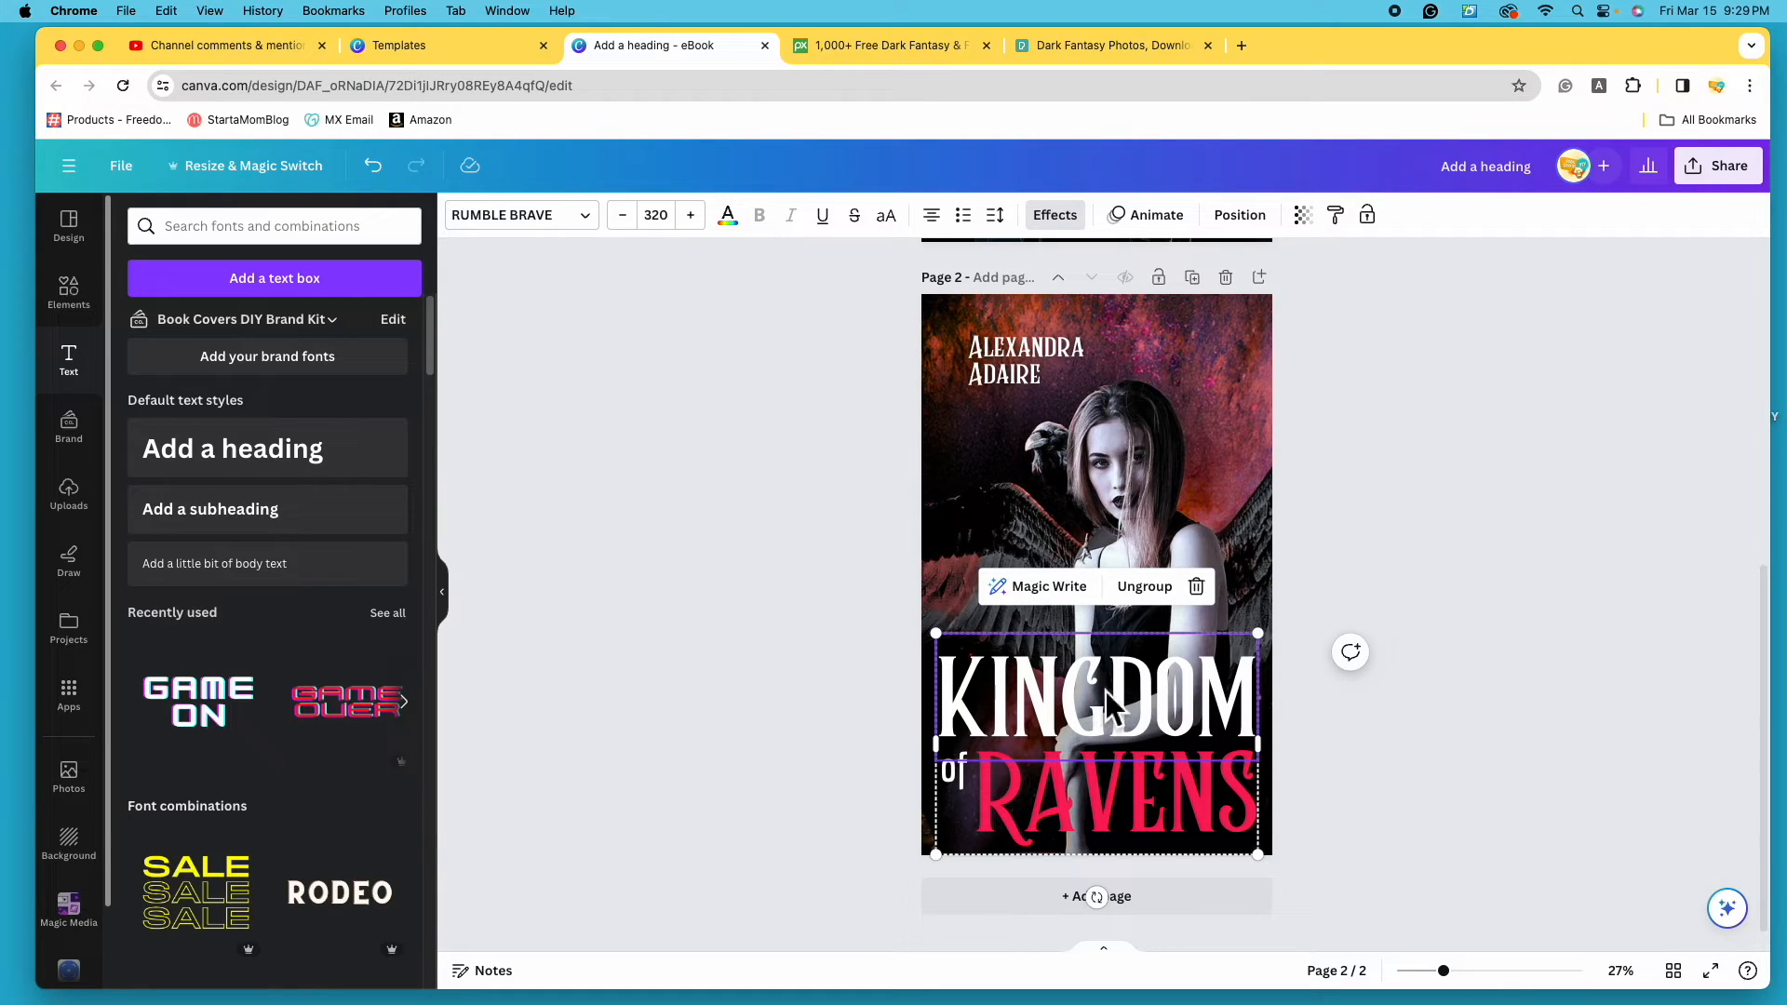
click(731, 217)
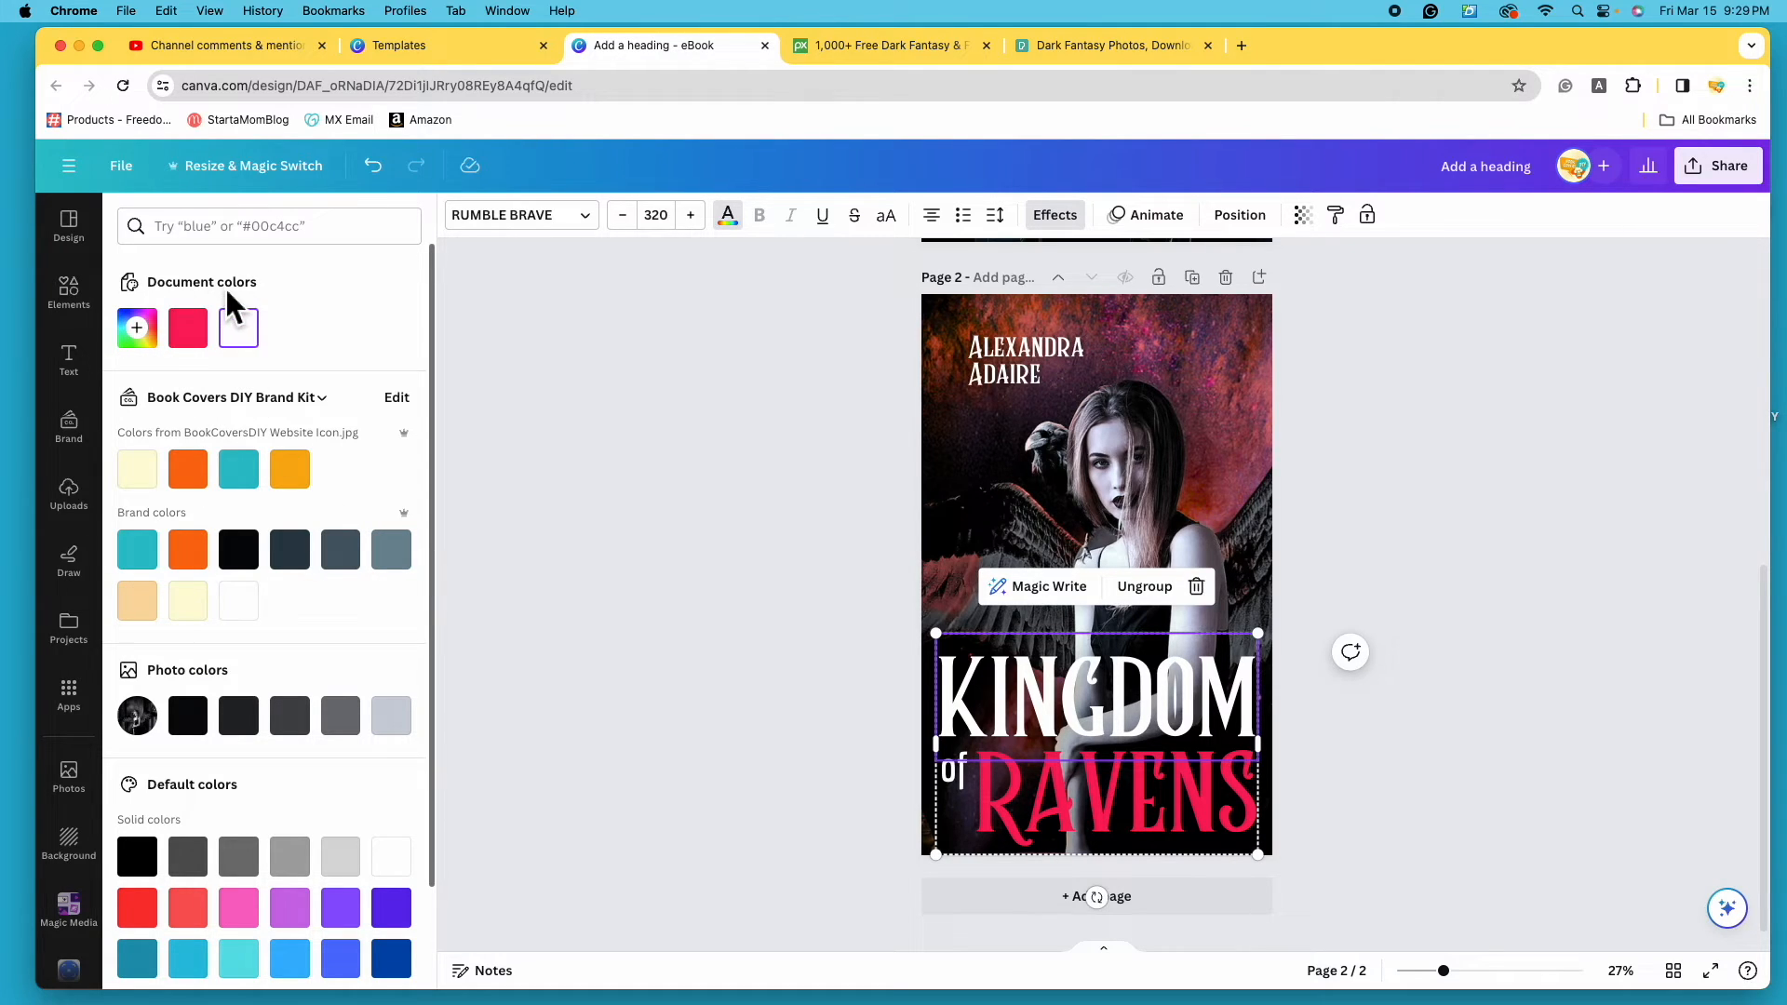
click(201, 342)
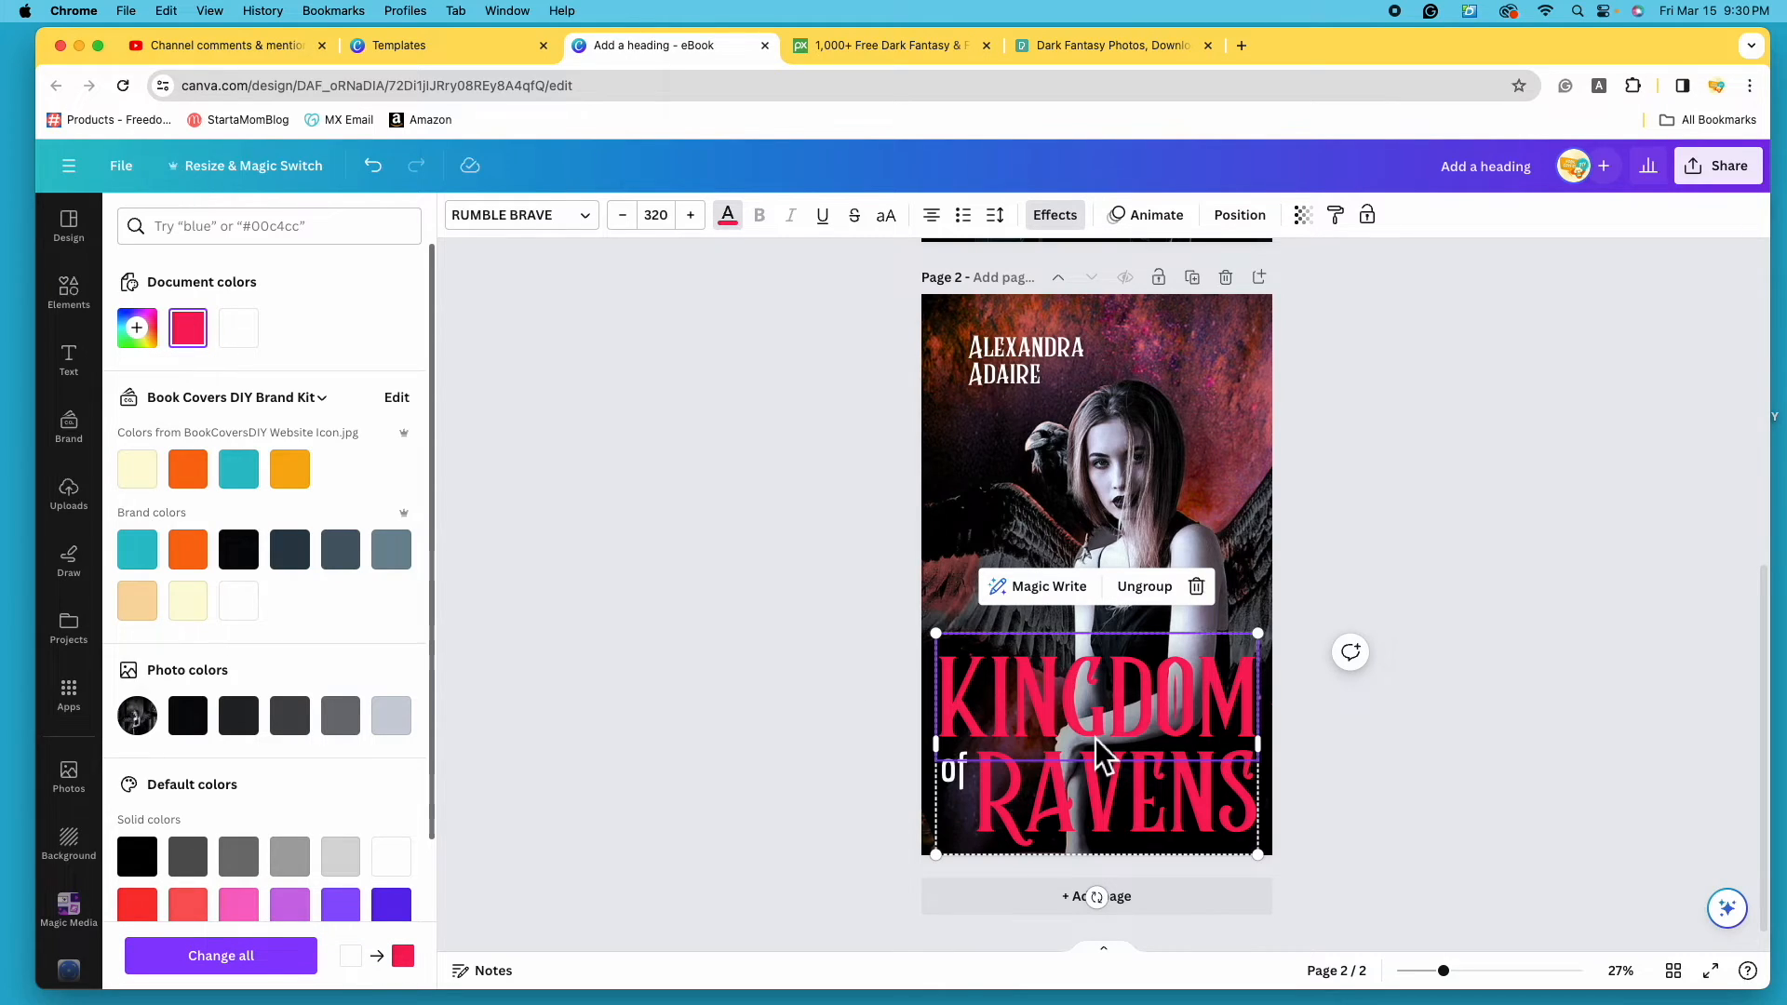
click(1586, 695)
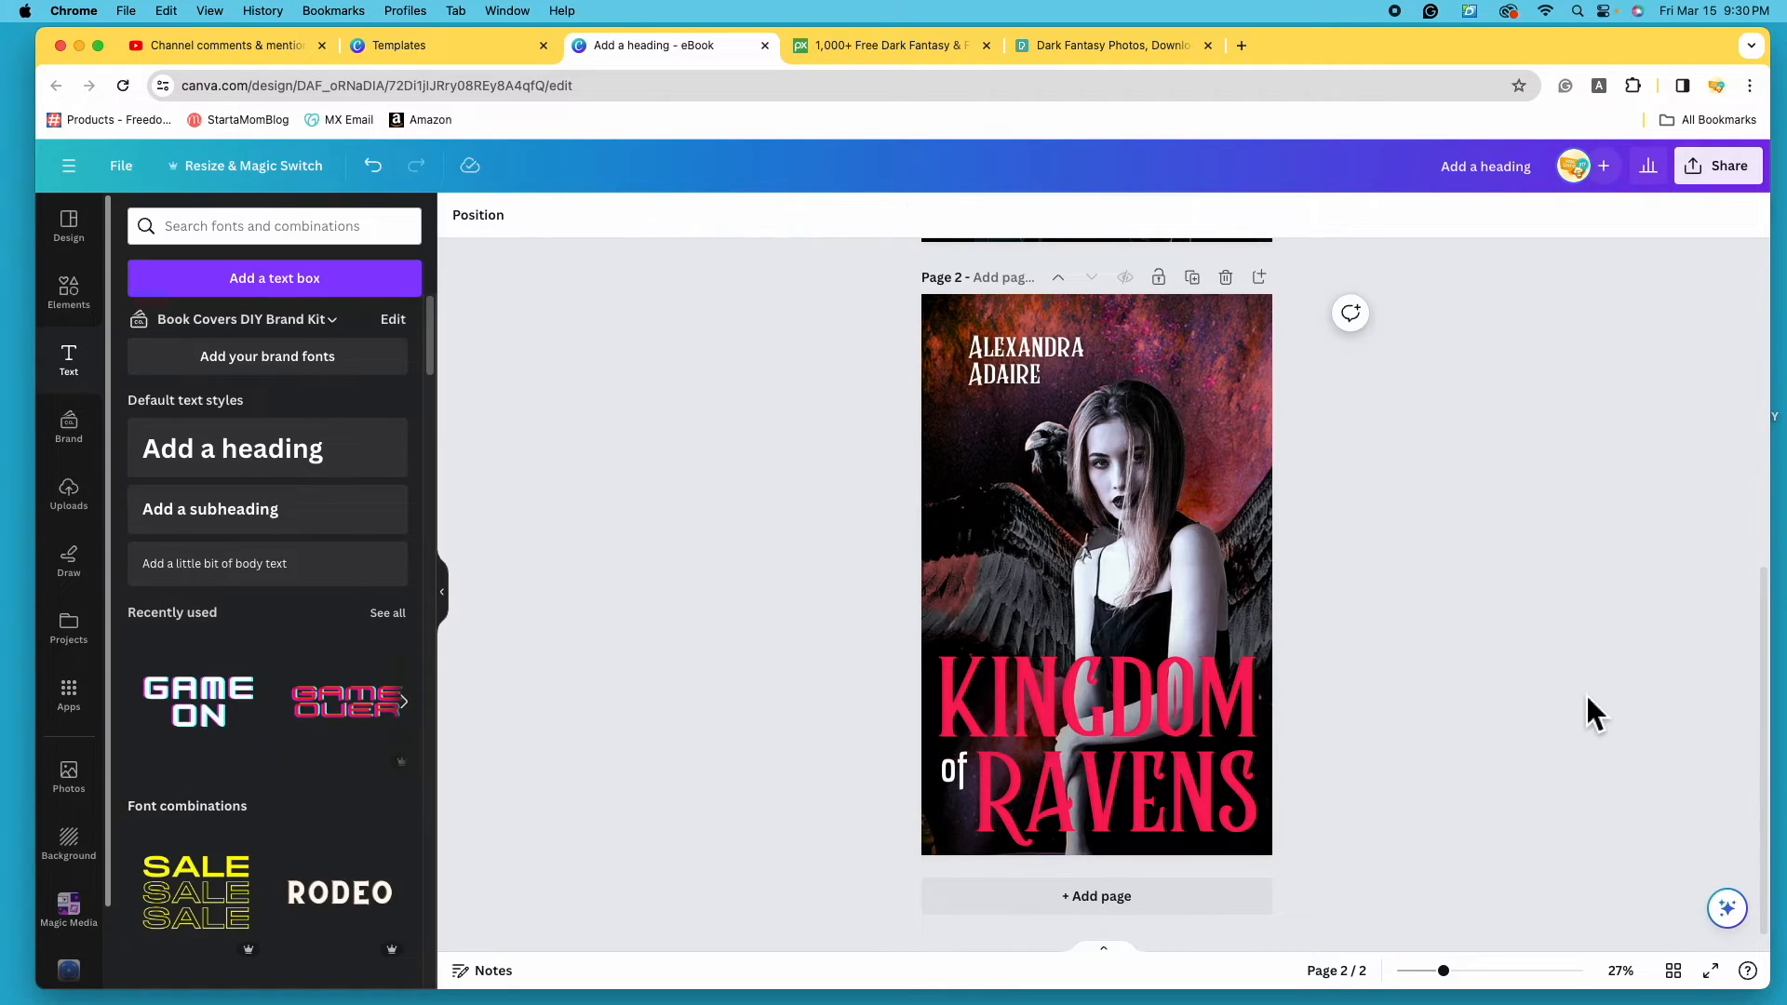
- Try a right-aligned author name at the top right, then undo back to left placement
scroll(1600, 712, up, 1)
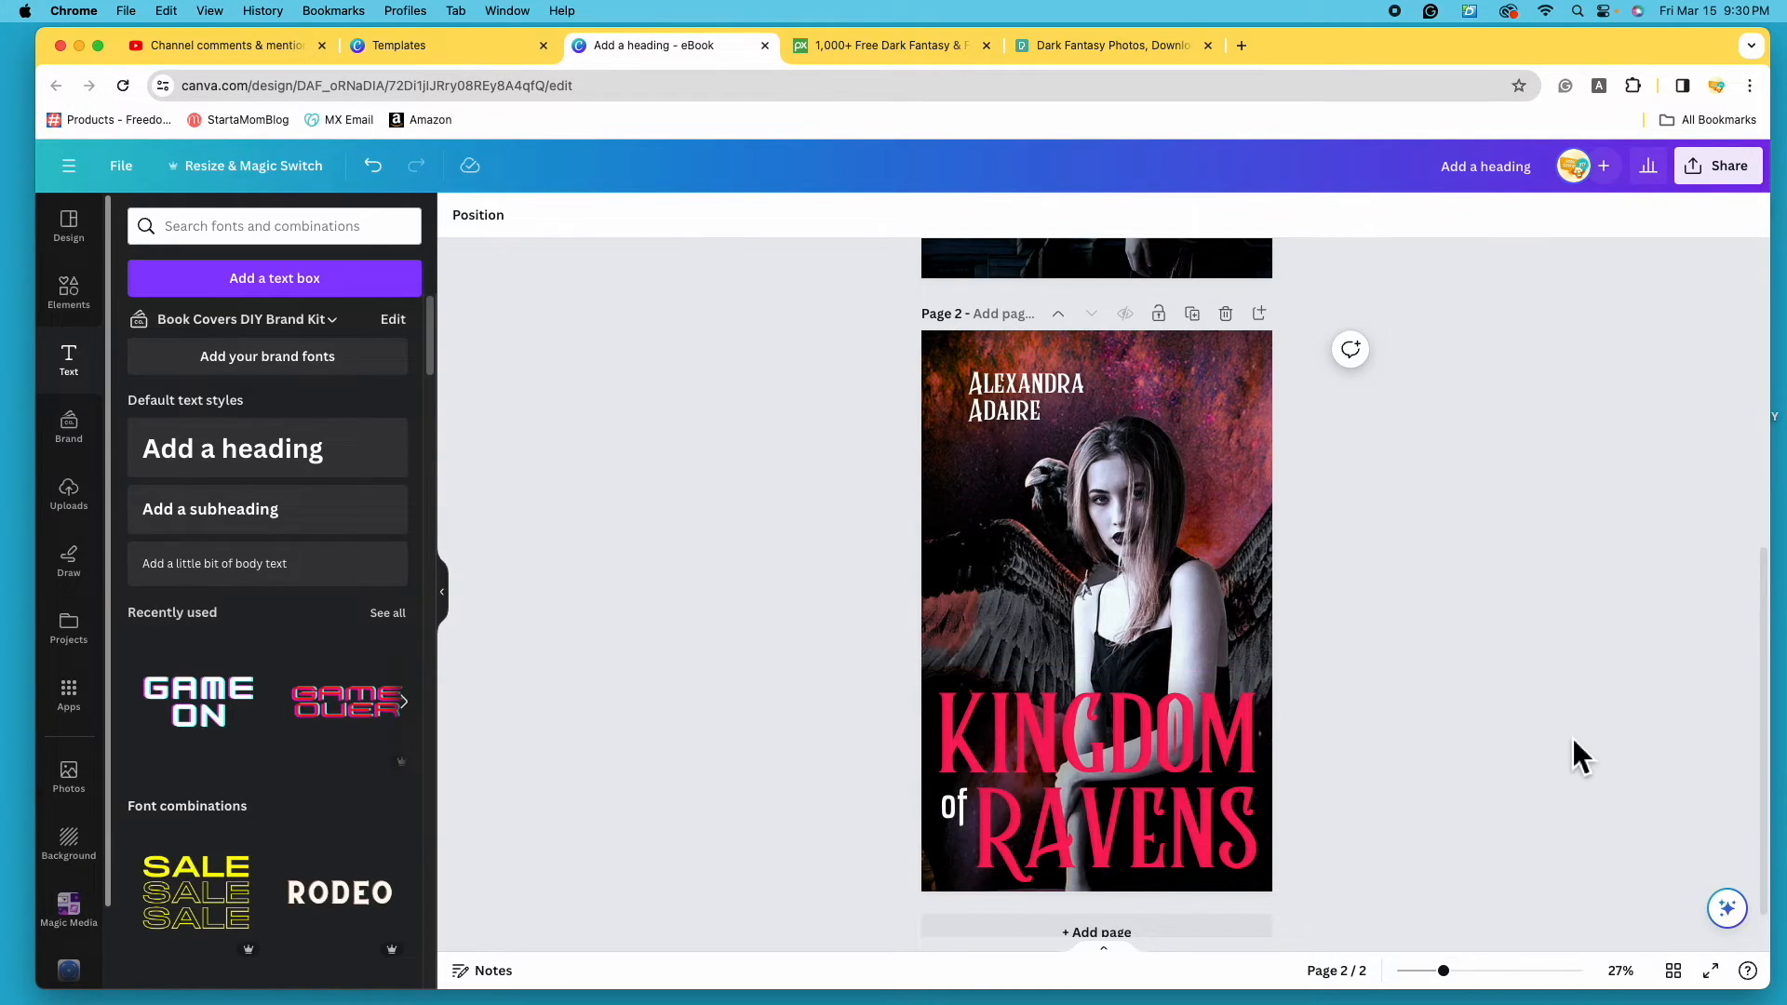
scroll(1572, 740, down, 1)
scroll(1579, 747, up, 1)
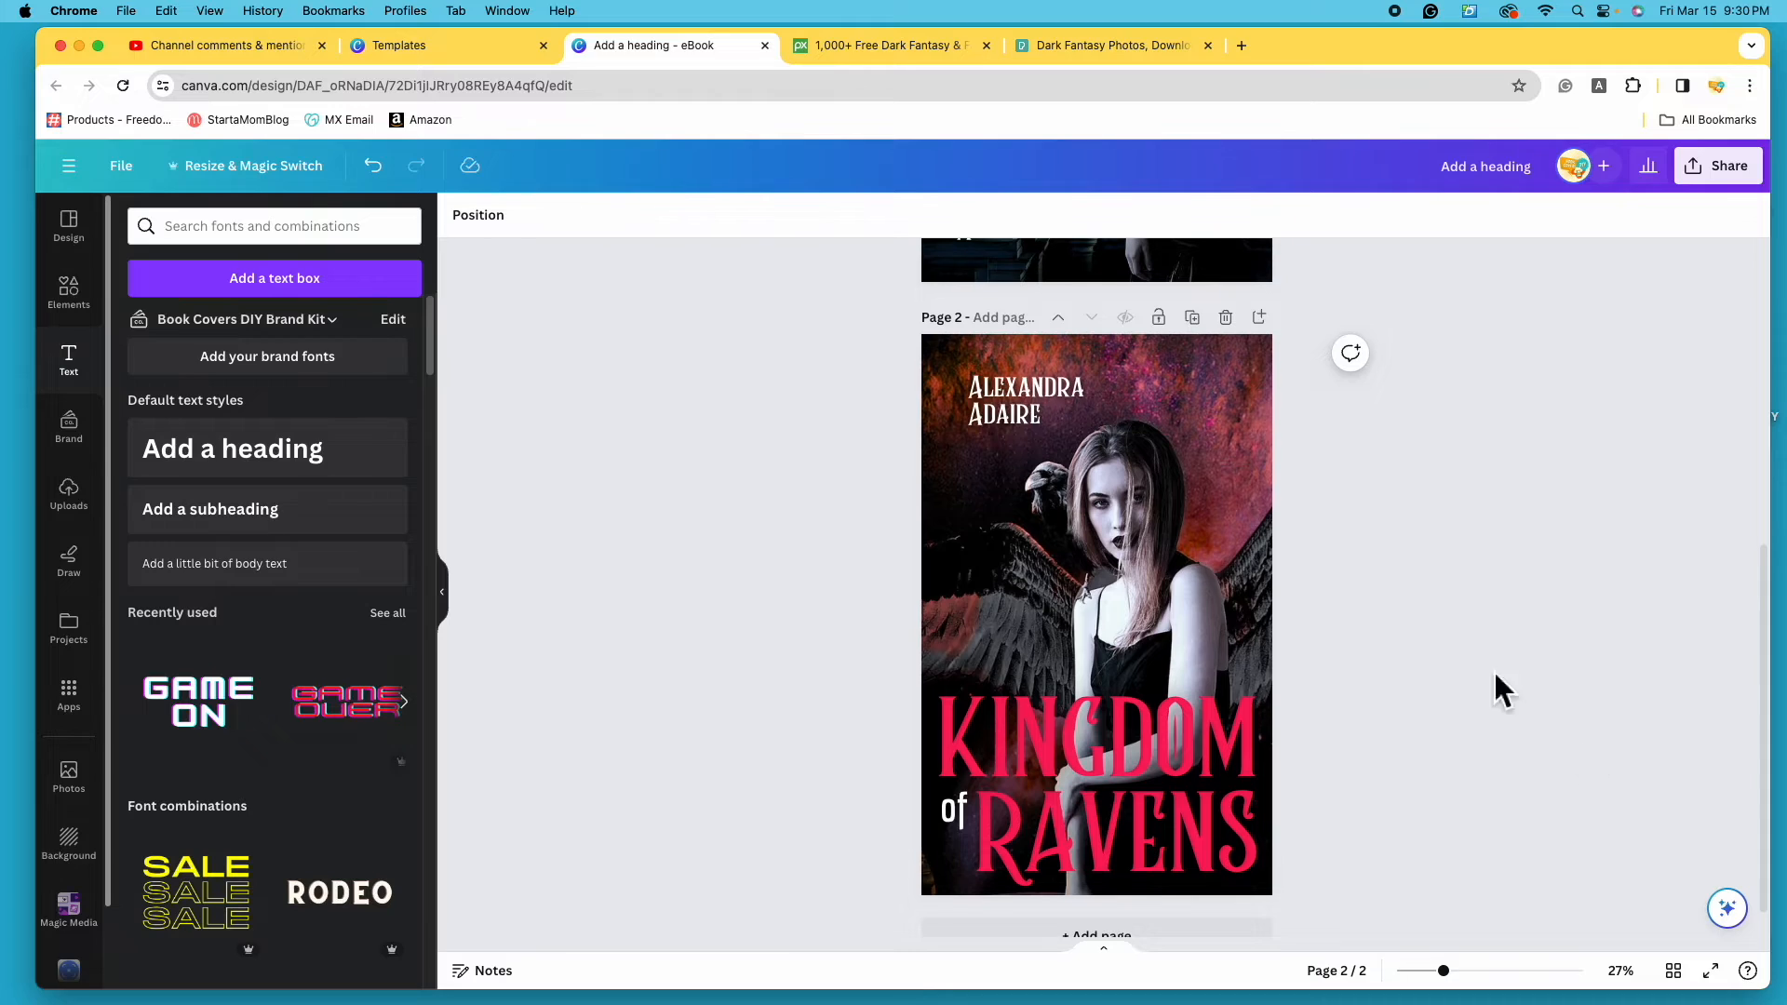
drag(1053, 404, 1046, 417)
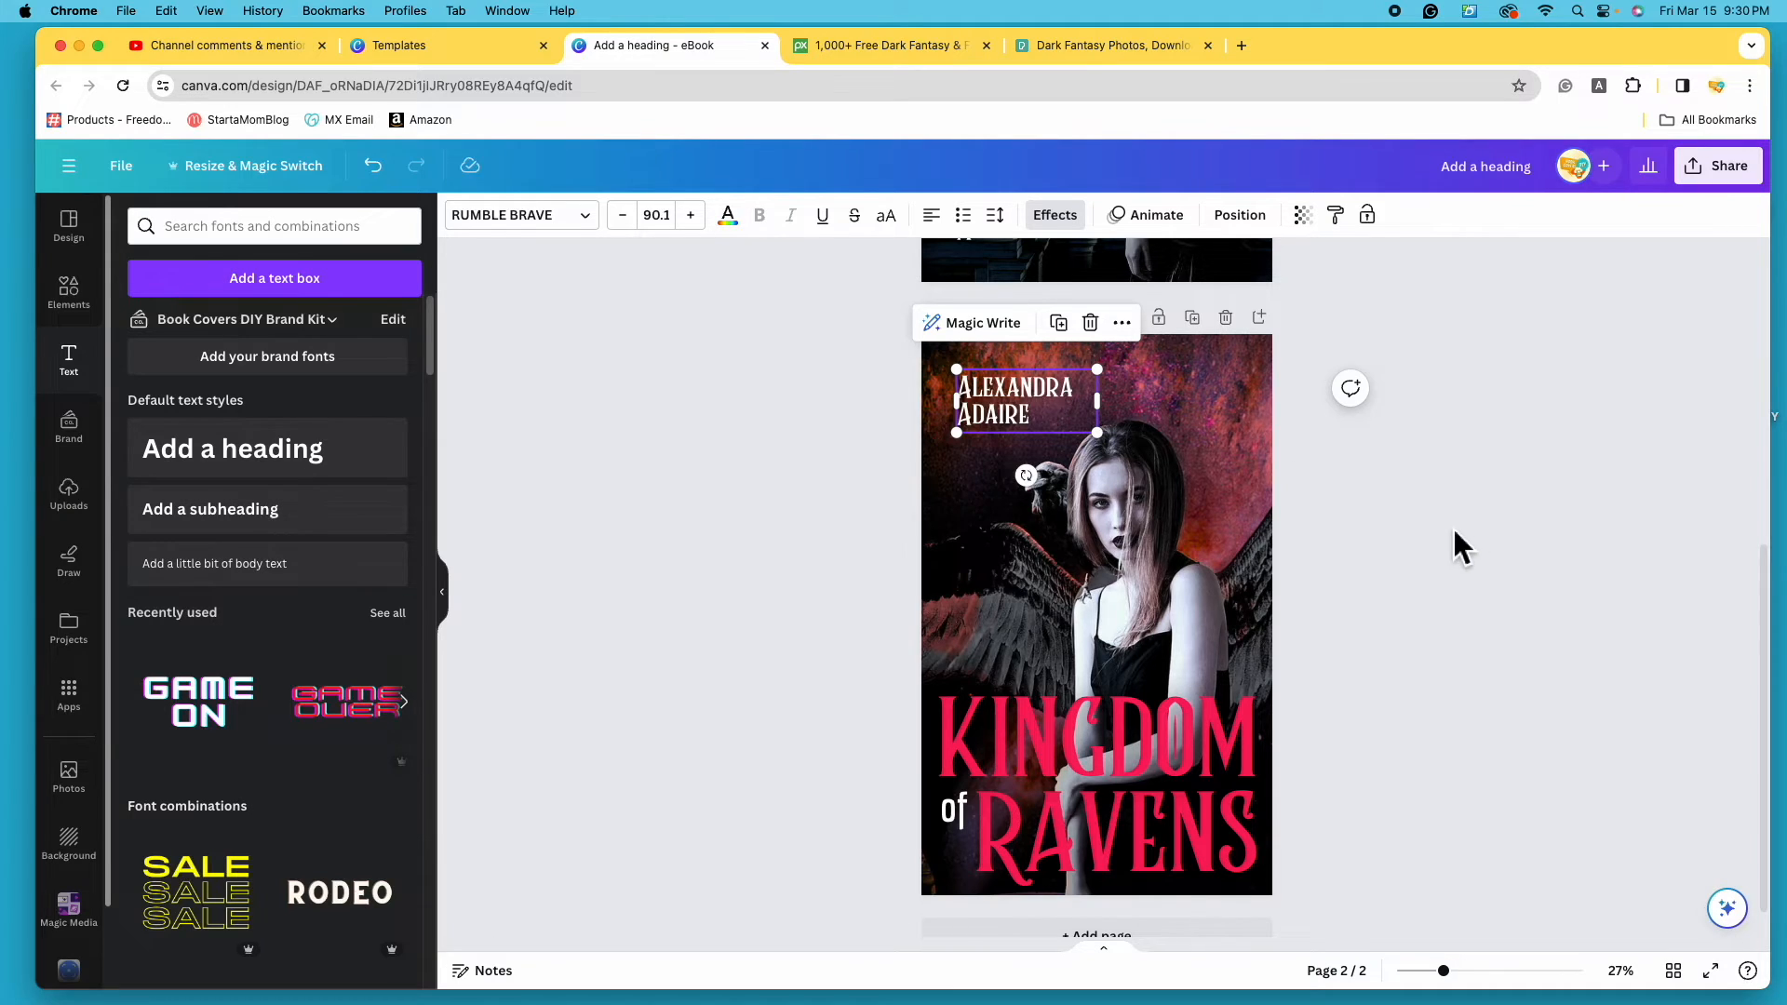
scroll(1396, 511, up, 1)
click(930, 217)
click(935, 215)
drag(1052, 456, 1205, 456)
click(1526, 672)
scroll(1526, 671, down, 1)
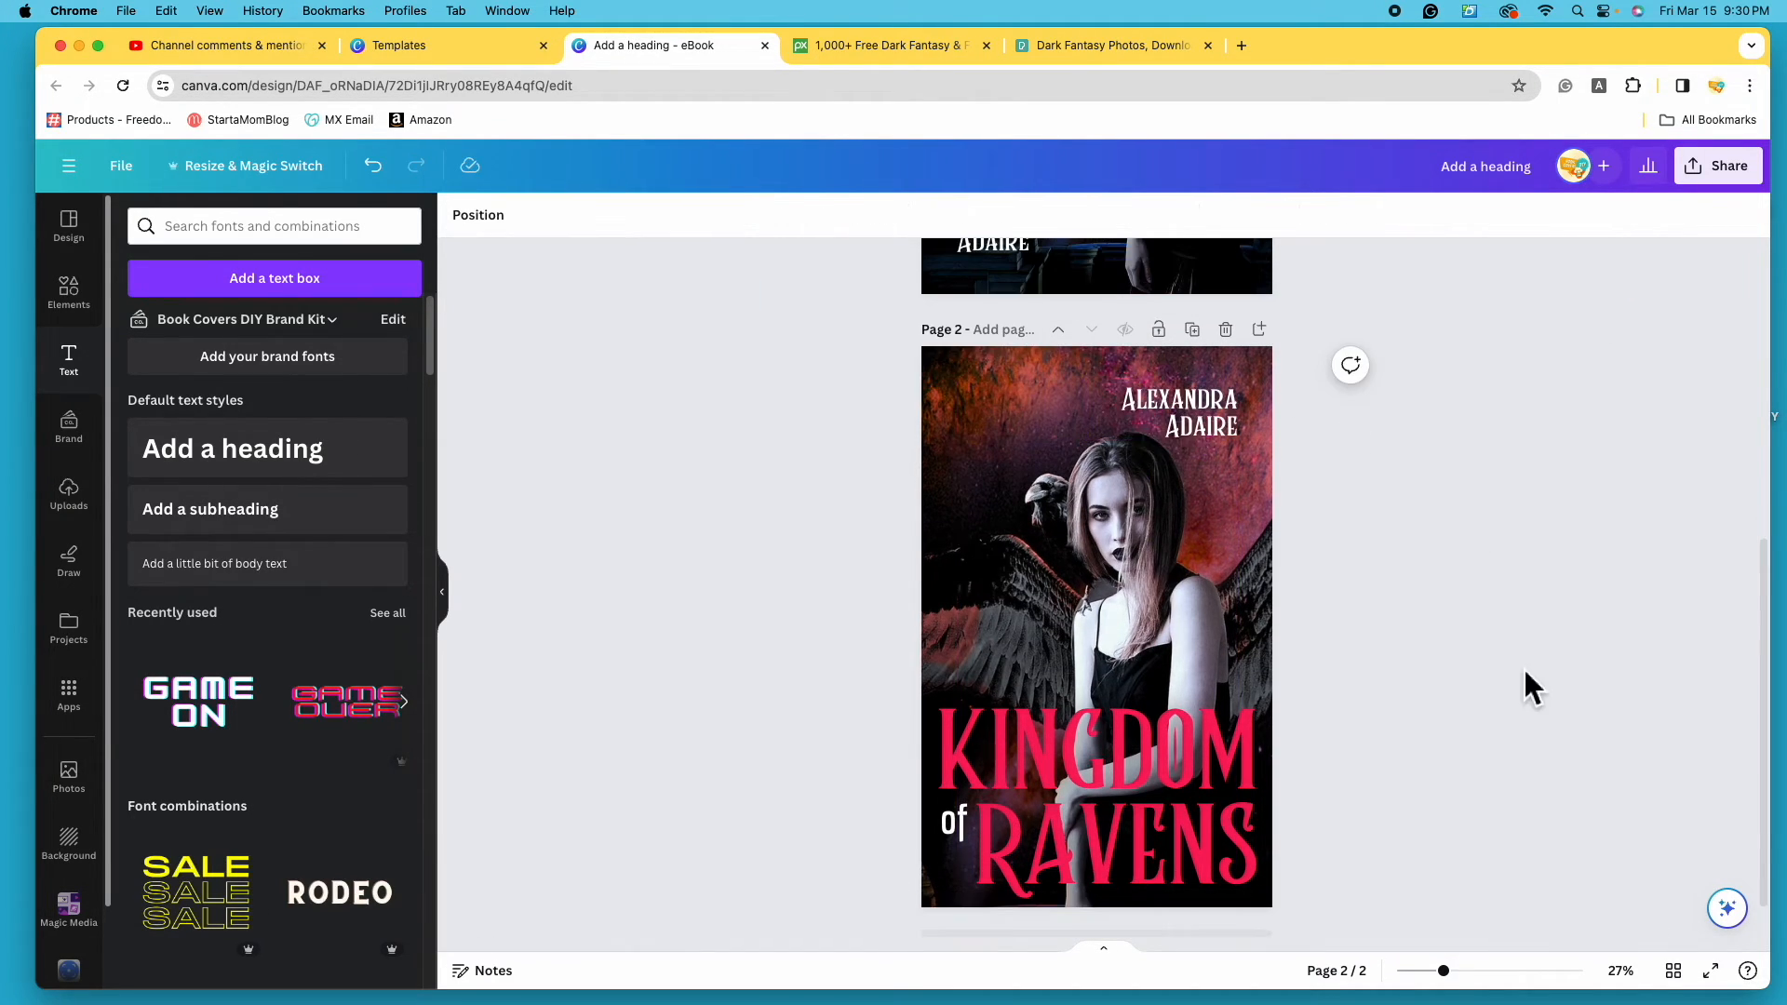
click(400, 189)
click(400, 189)
click(400, 189)
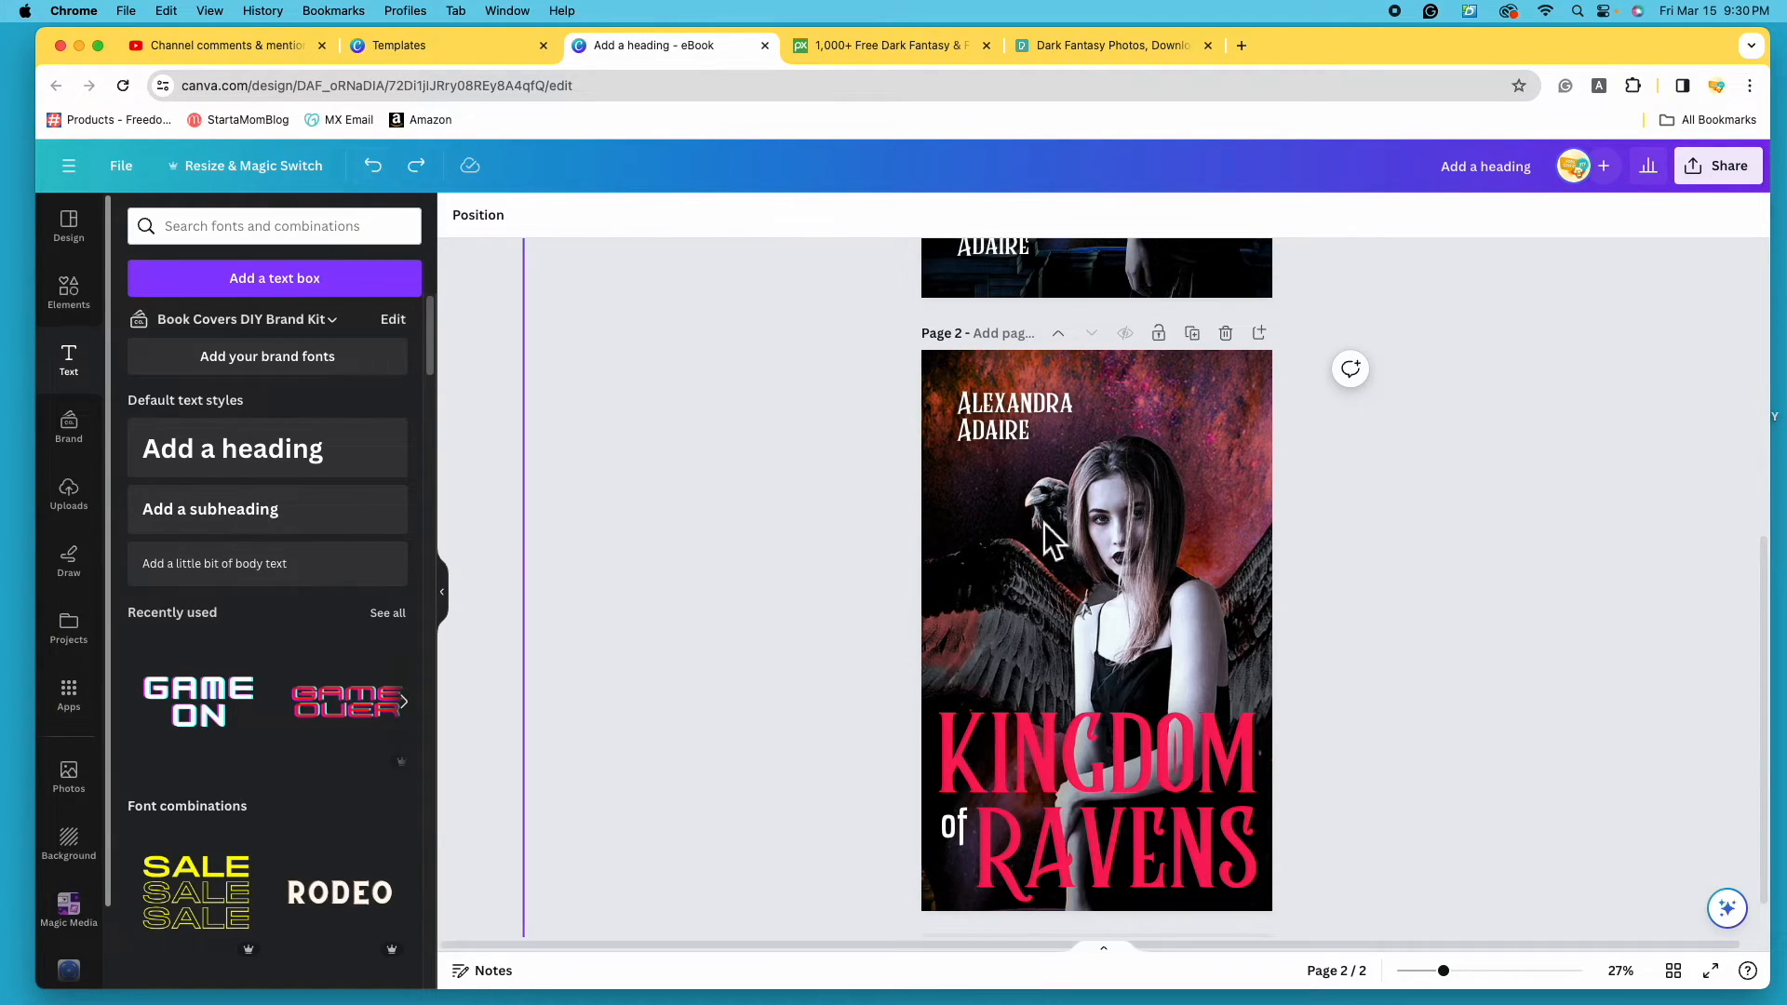
- Set the author name to size 86 and raise it slightly on the red cover
click(1014, 414)
click(656, 215)
scroll(724, 633, down, 3)
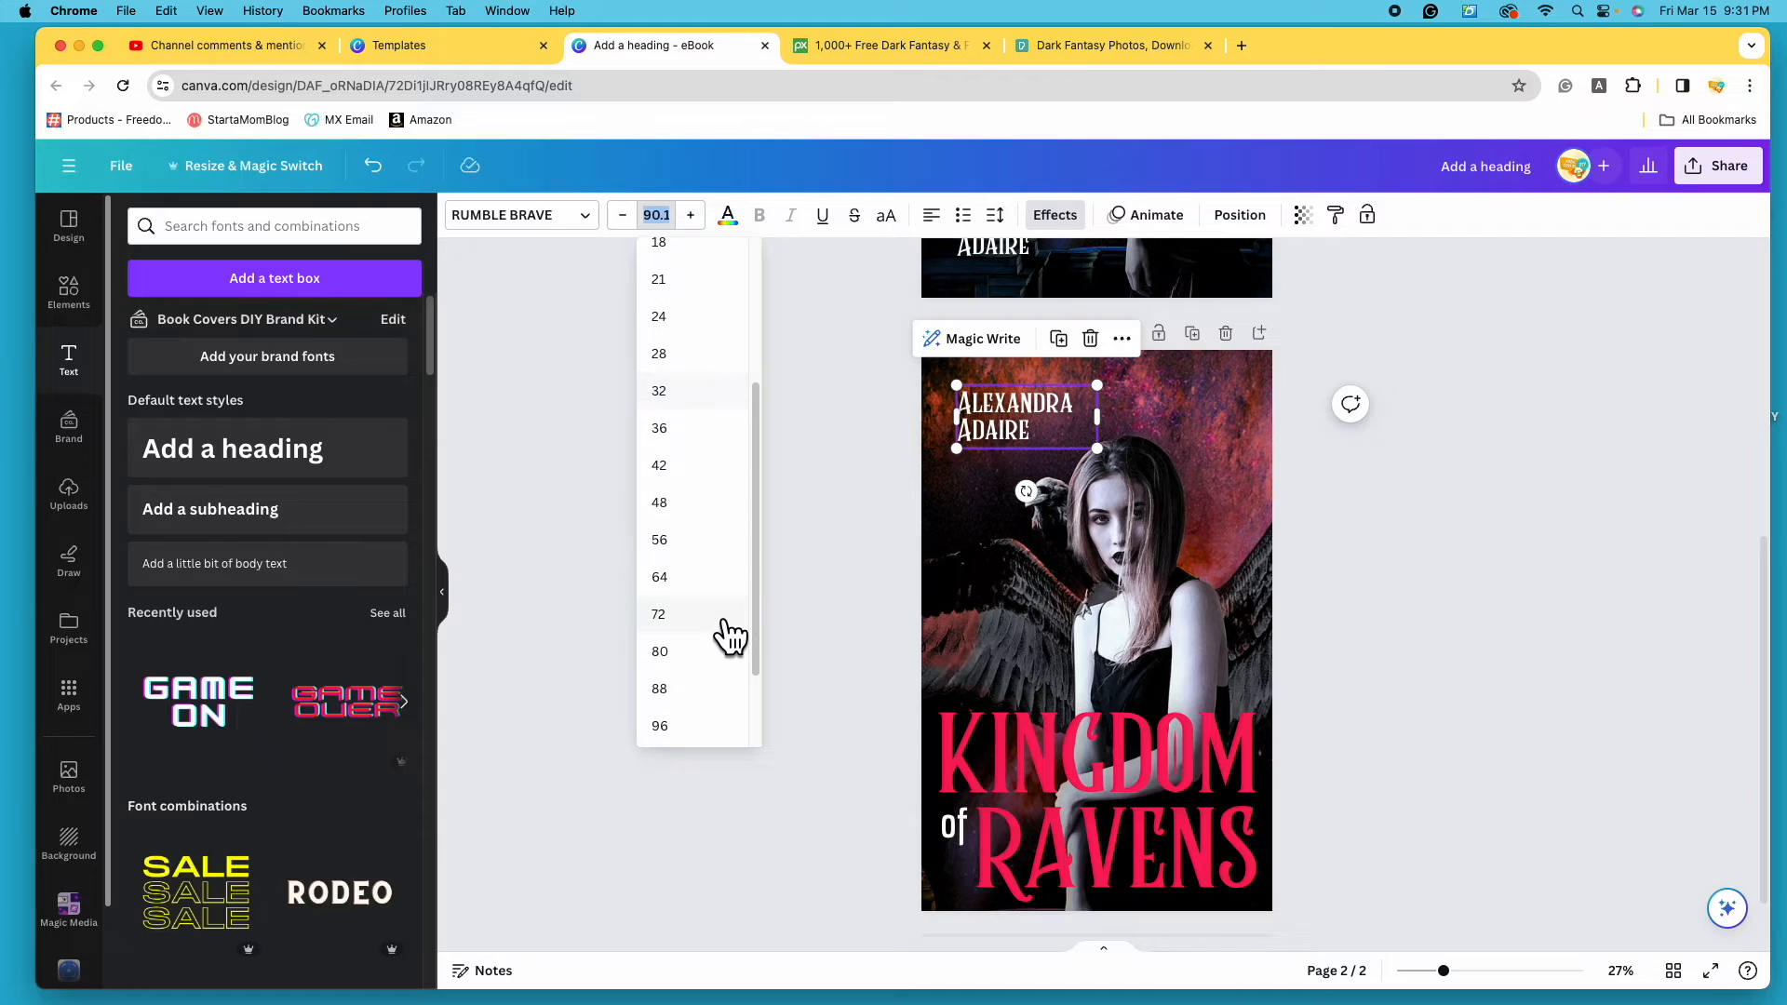
click(718, 693)
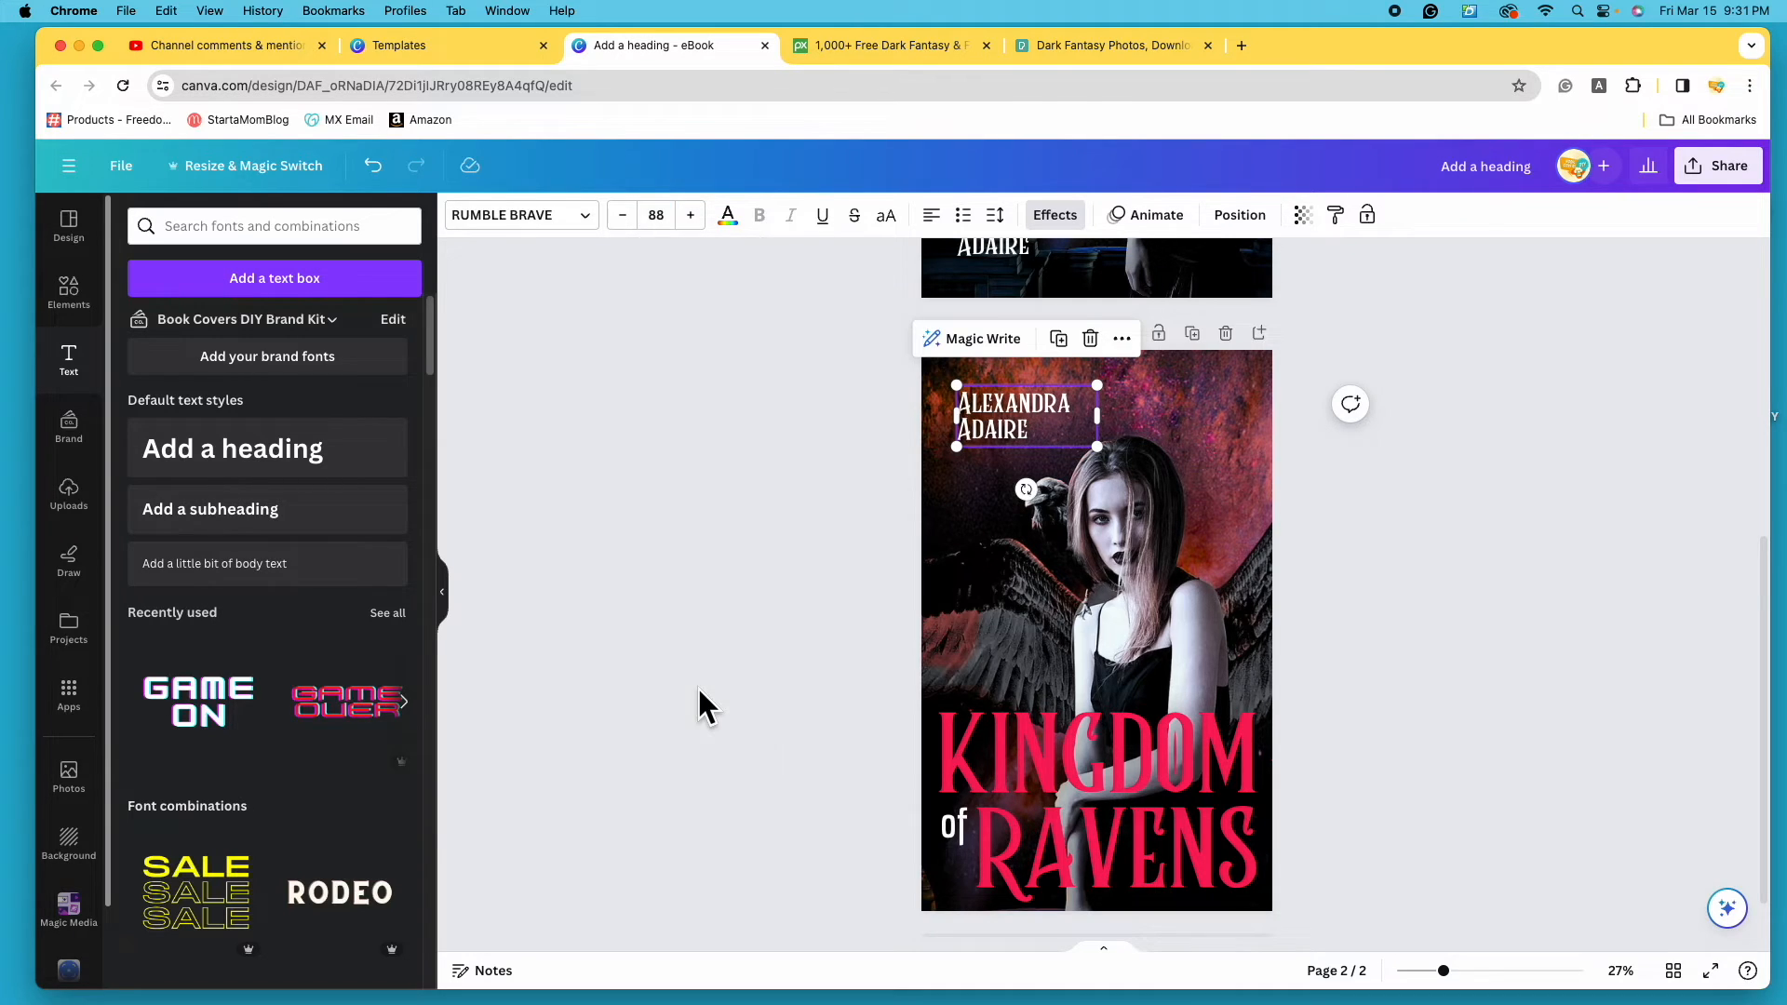
click(636, 222)
click(636, 221)
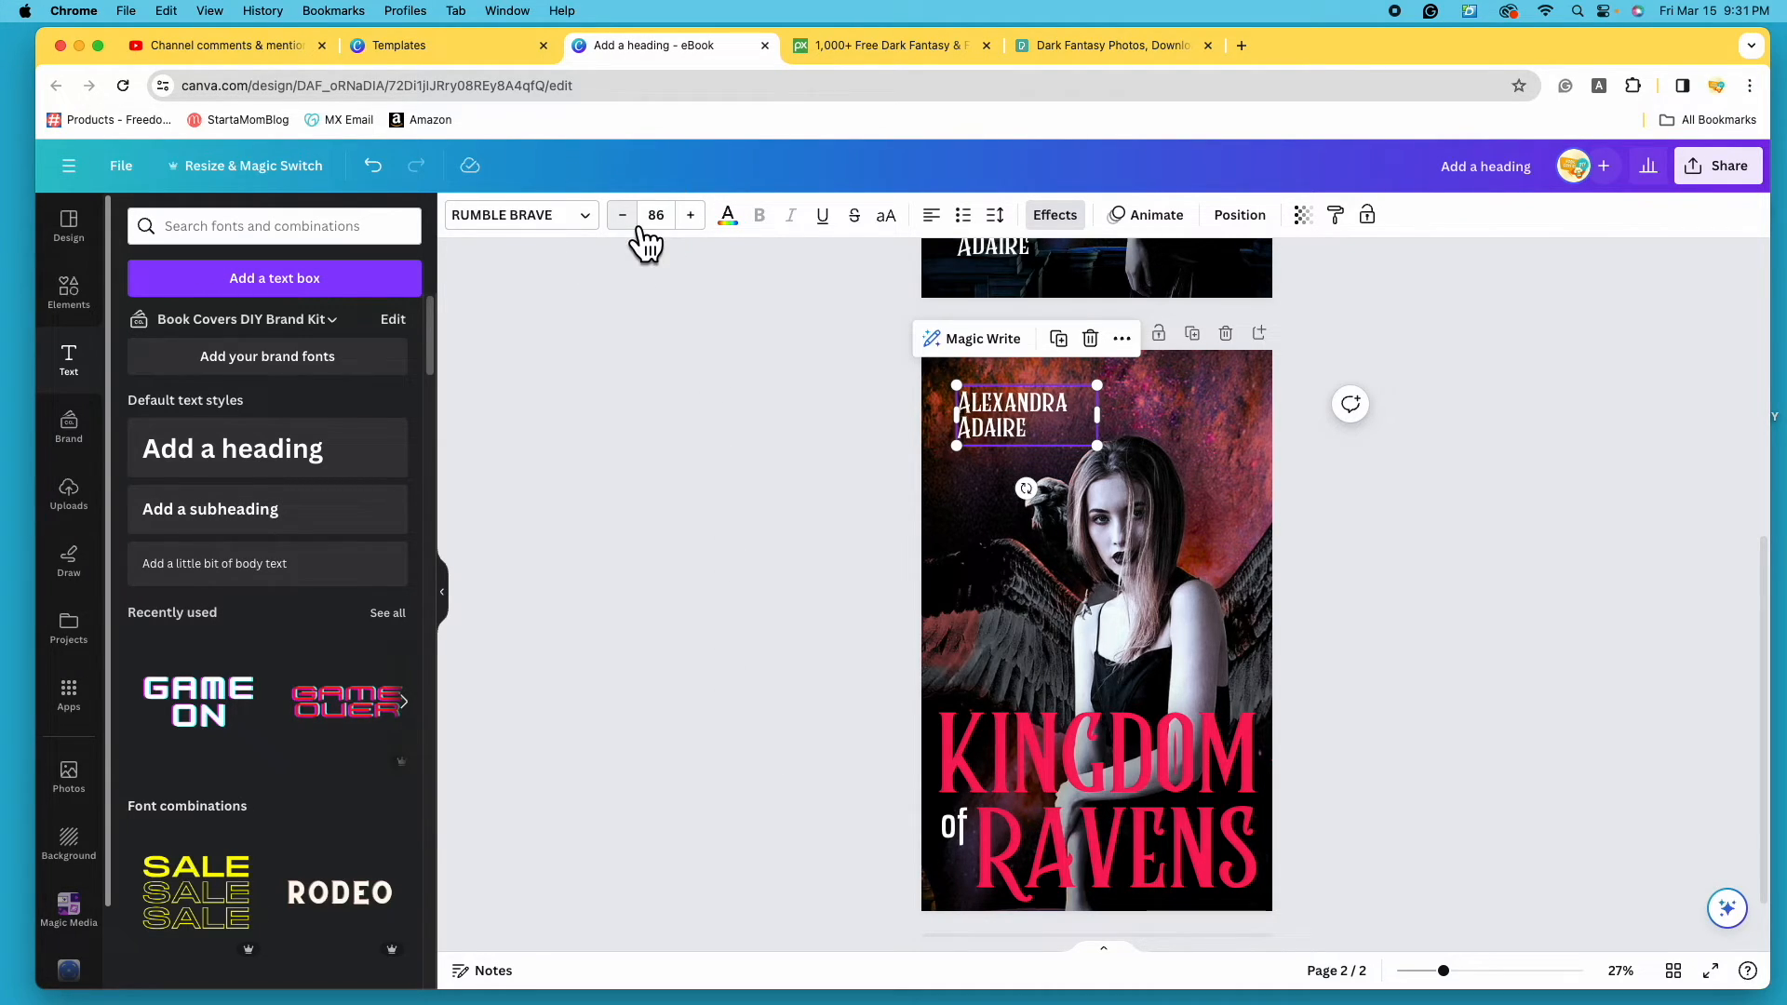
drag(1019, 437, 998, 425)
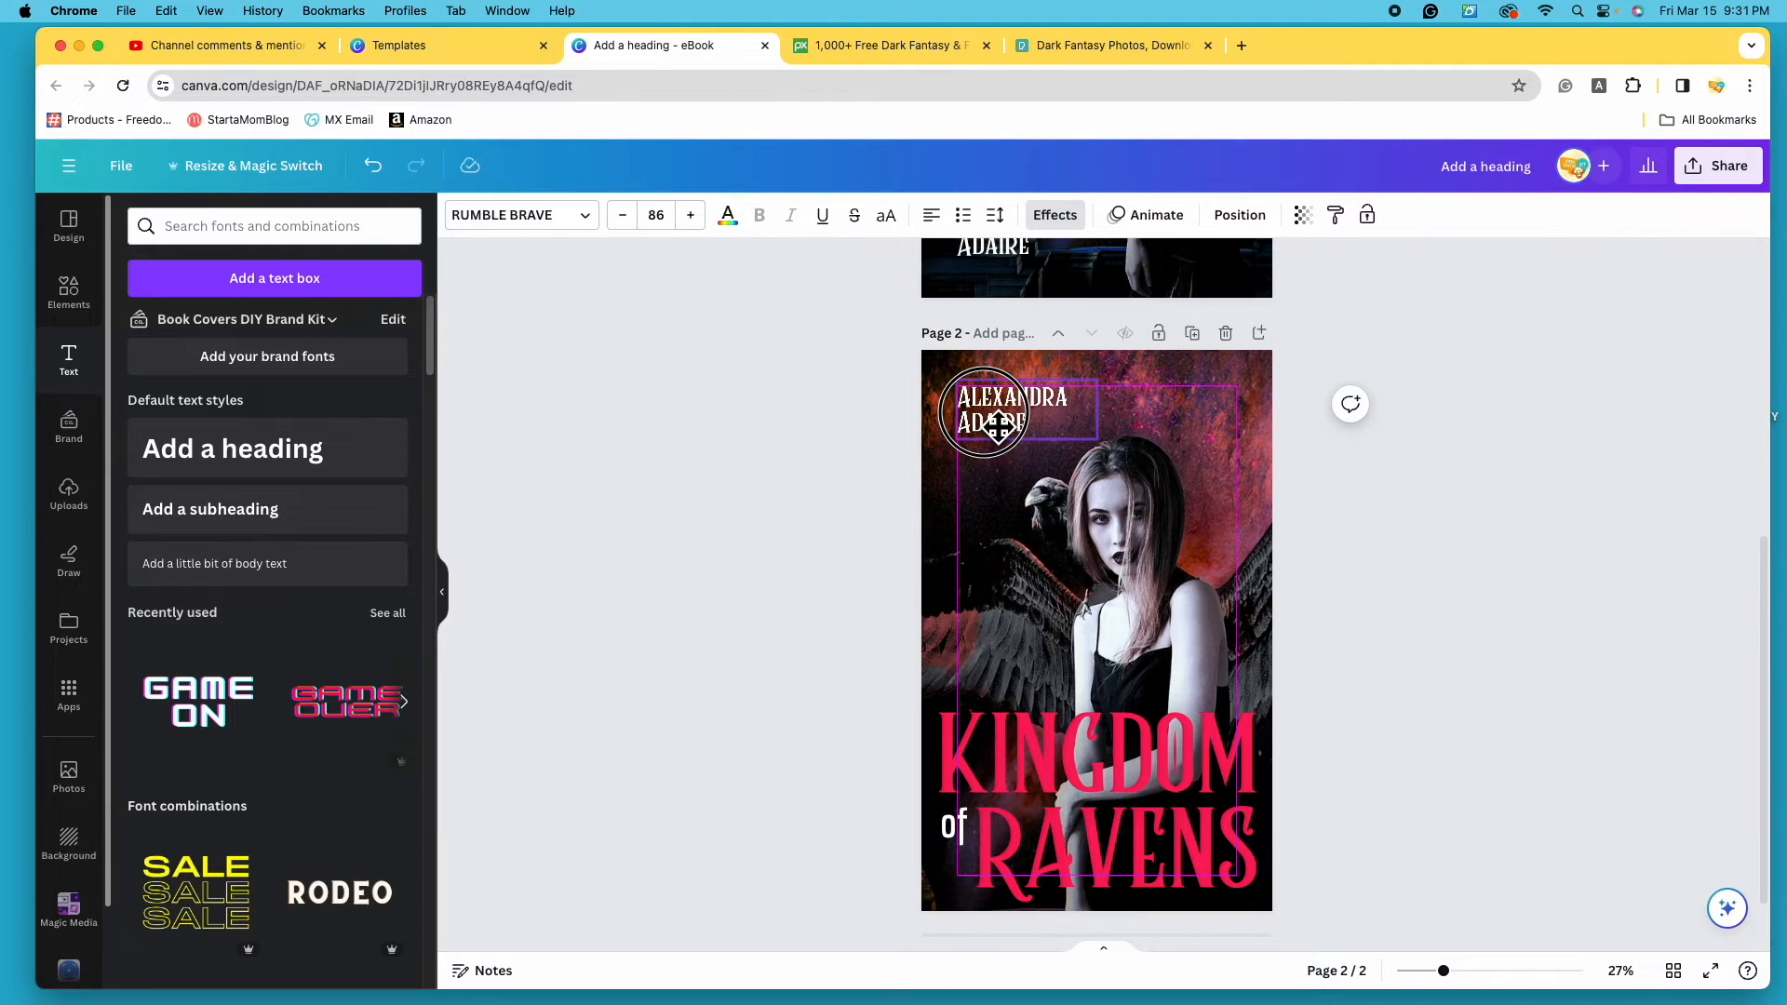
click(1575, 599)
scroll(1489, 633, up, 5)
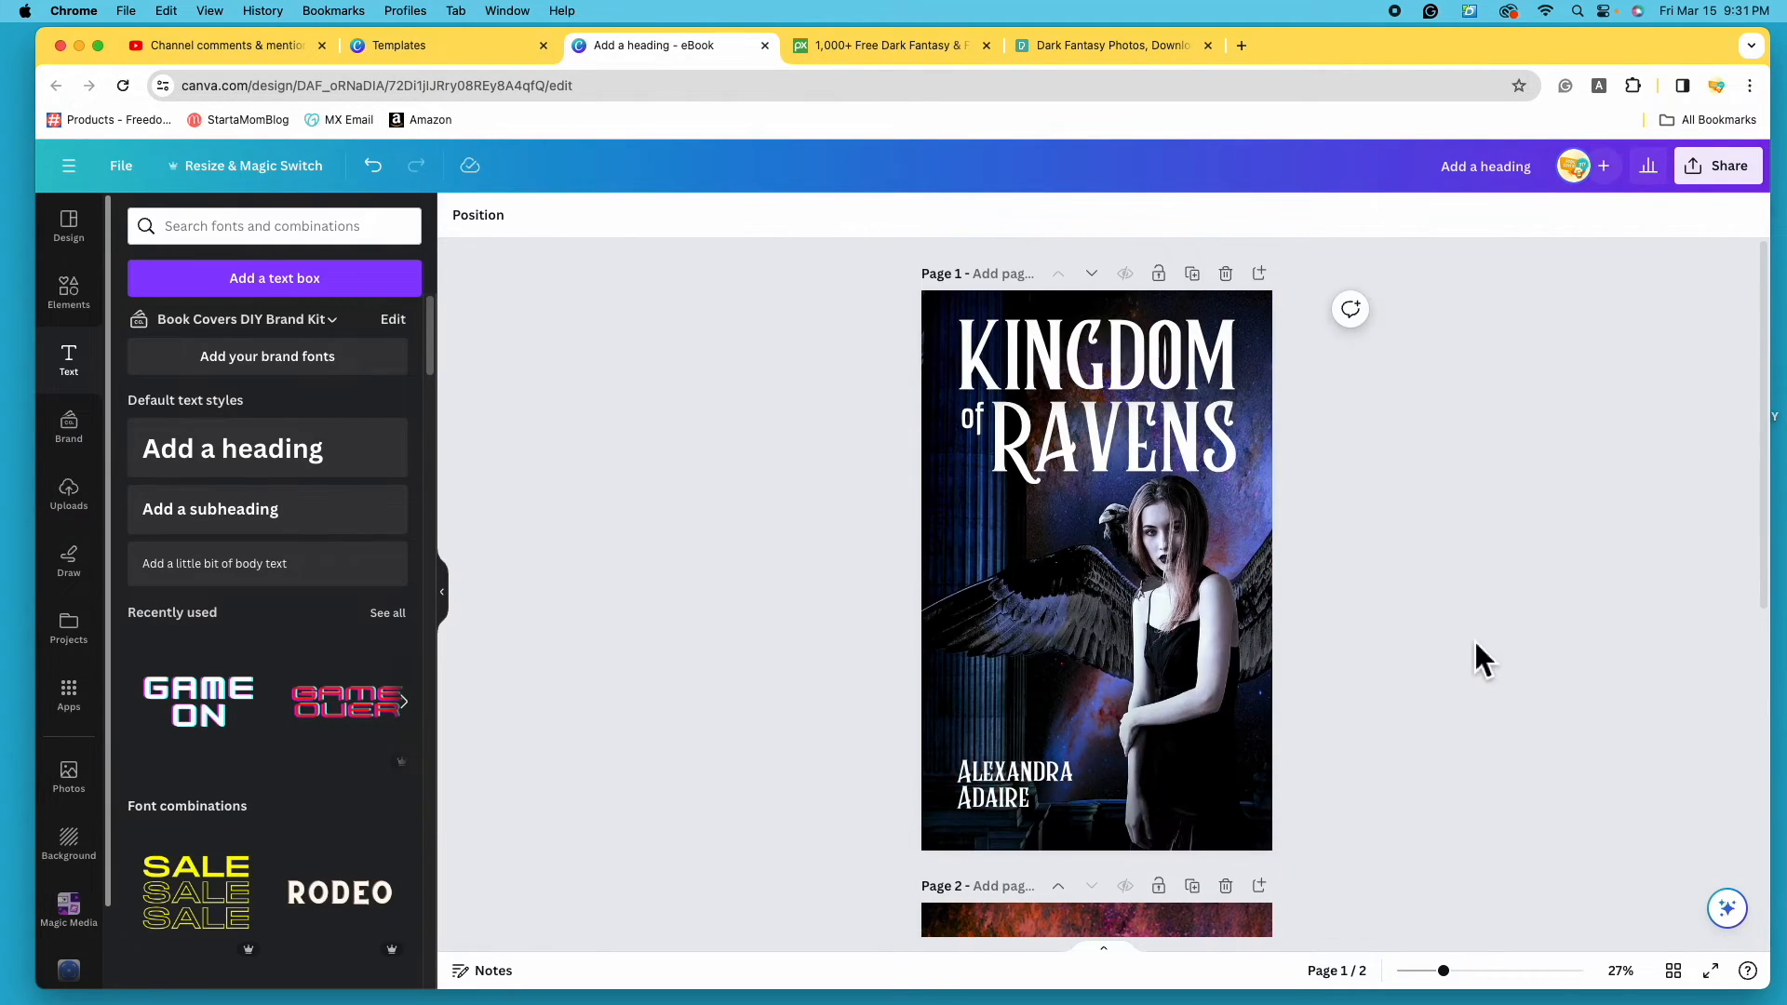
click(1161, 470)
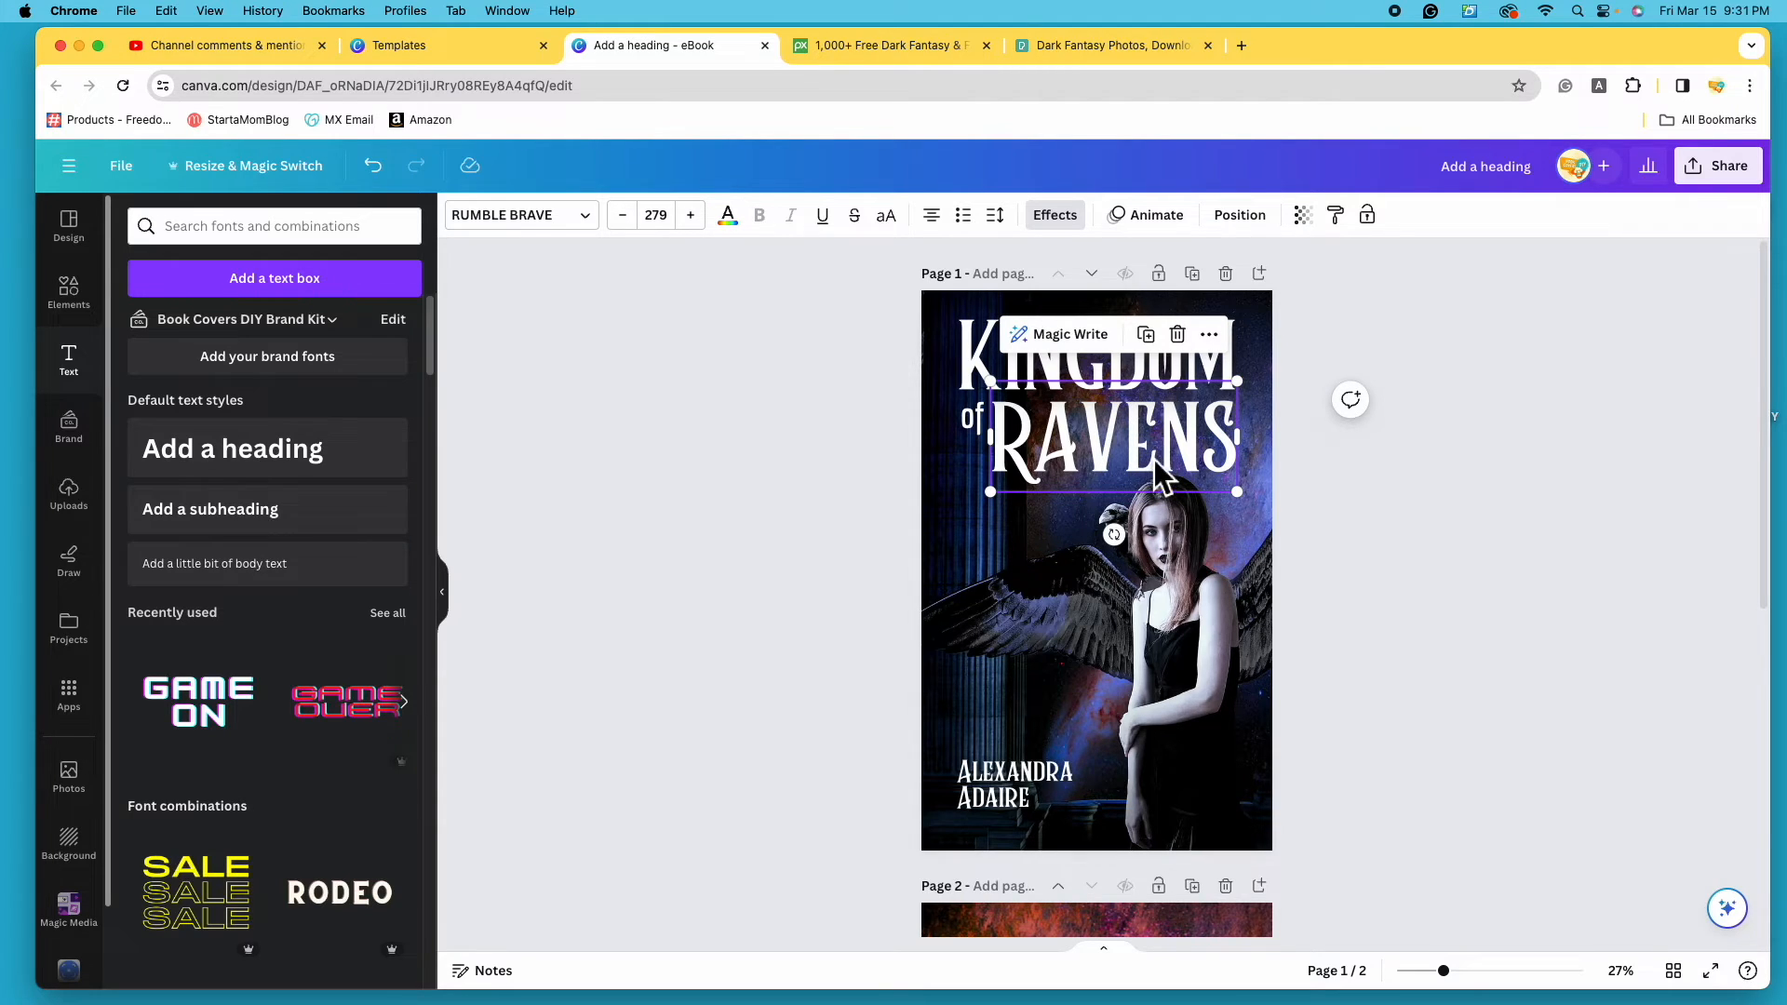
click(728, 216)
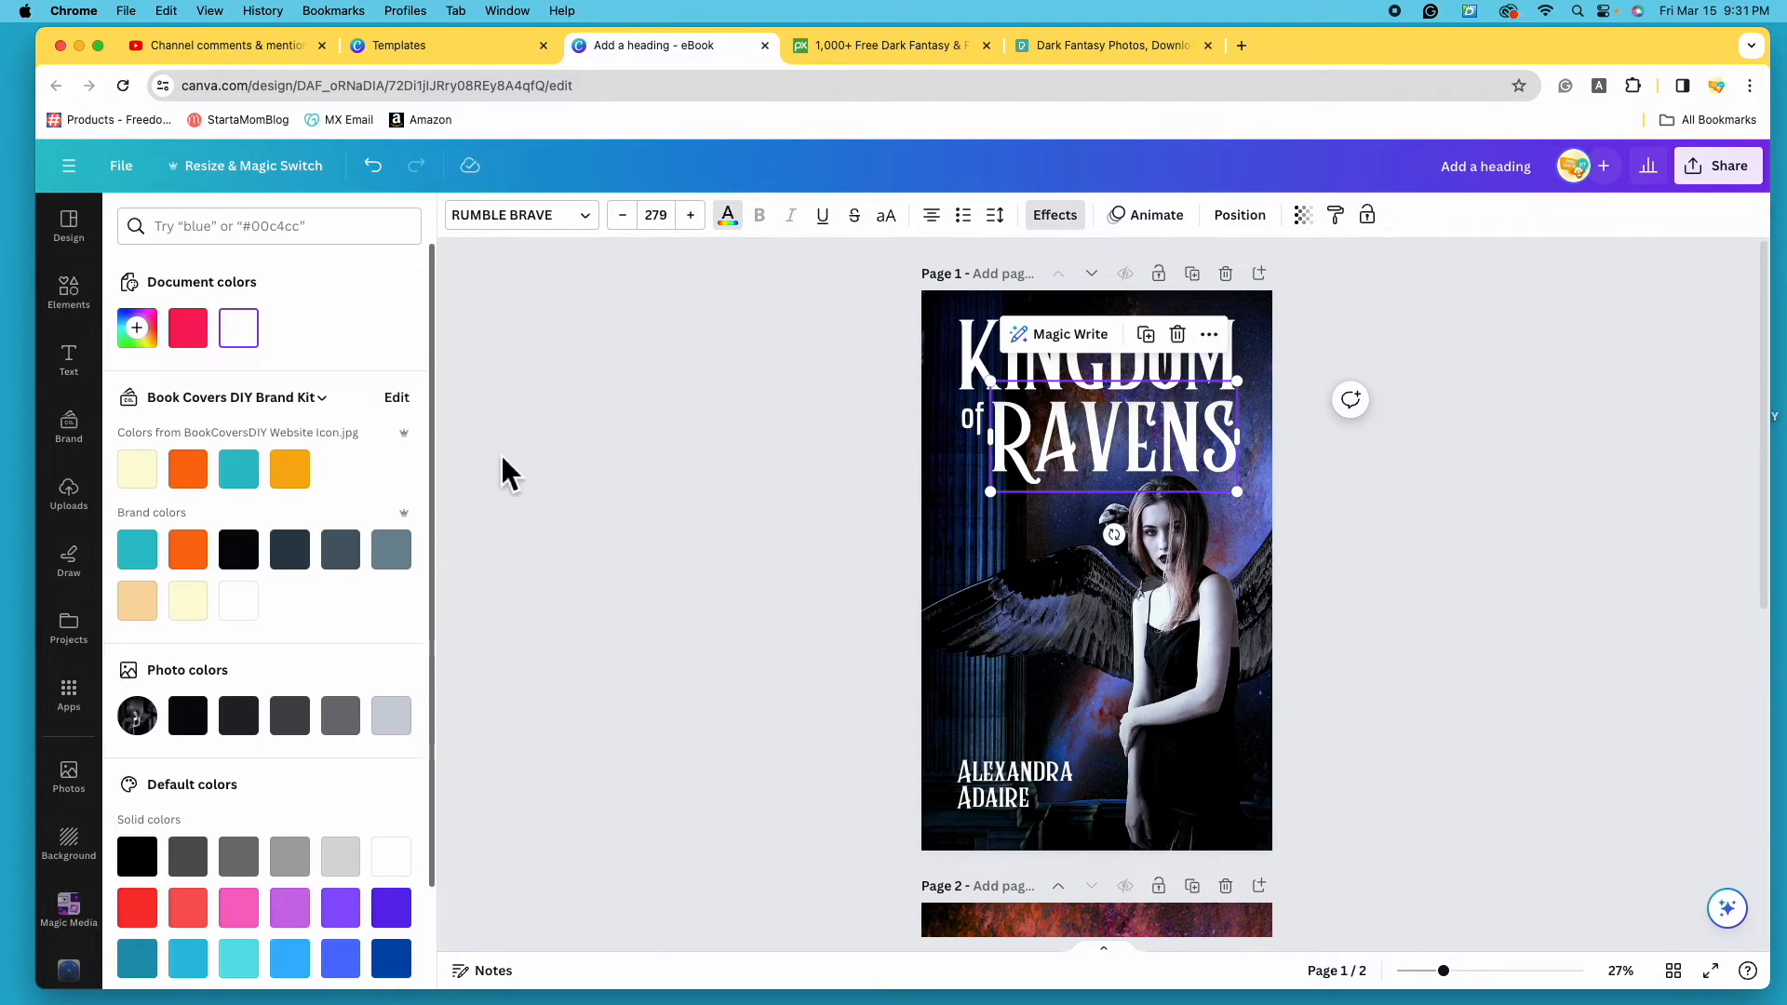
click(188, 328)
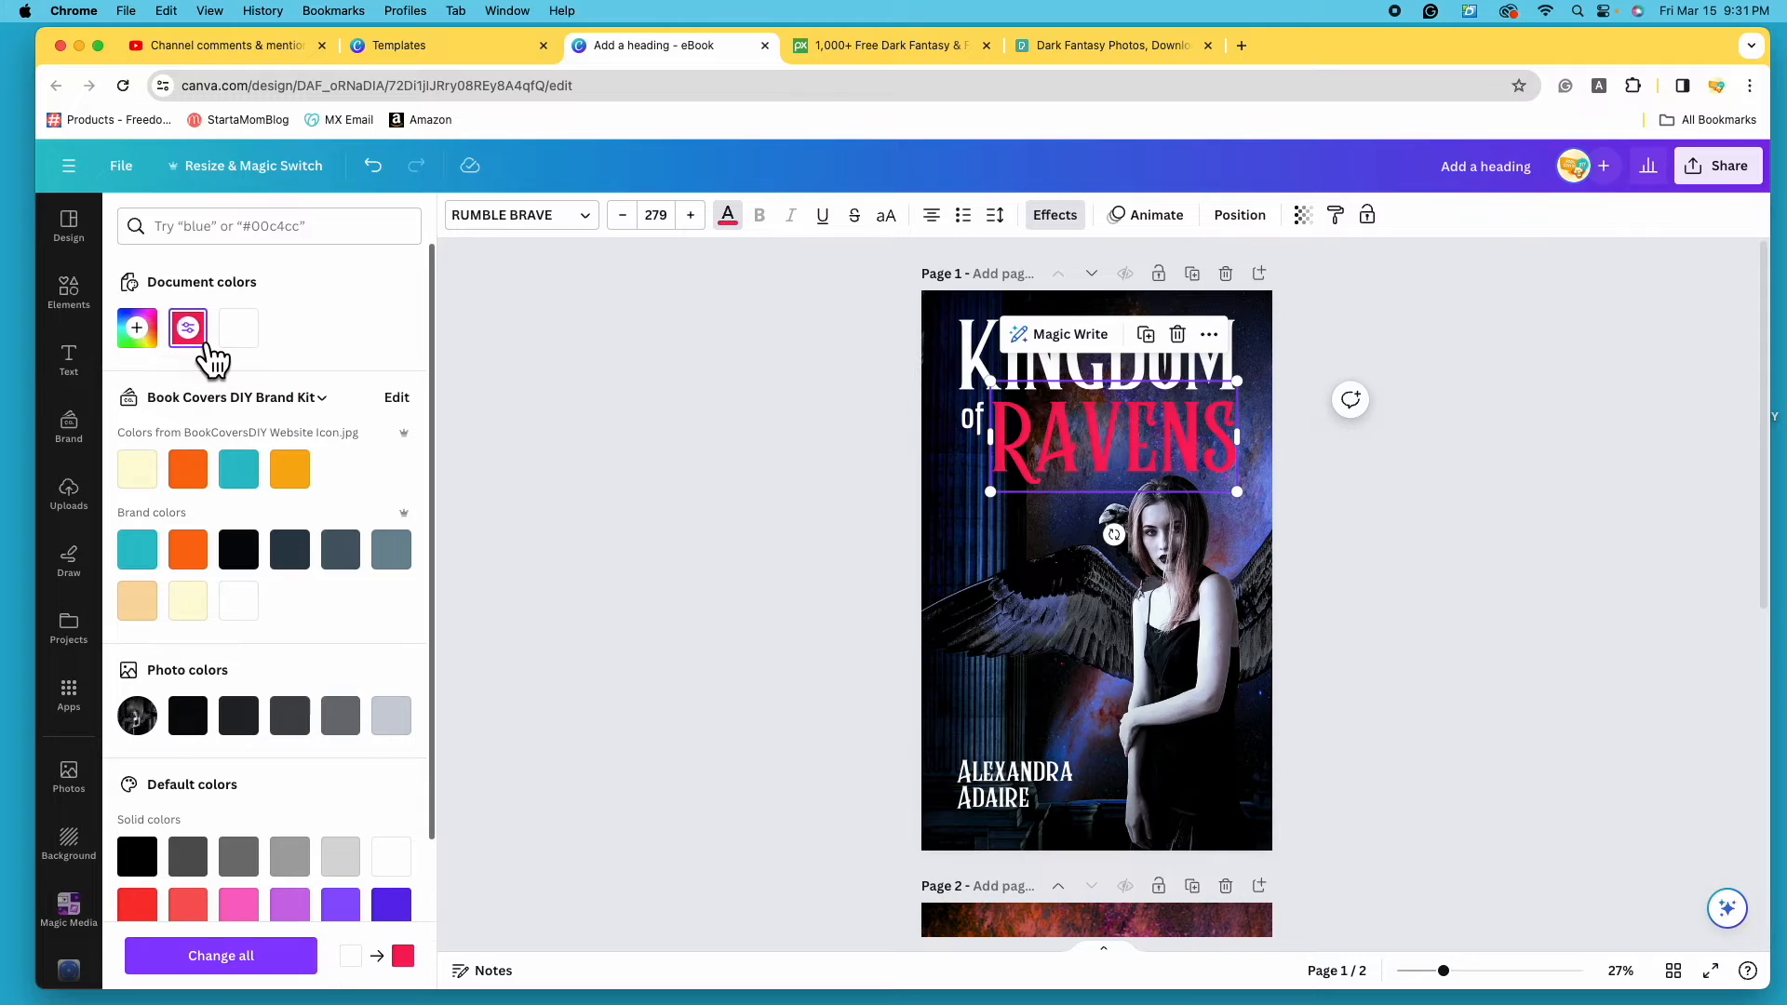
click(1731, 773)
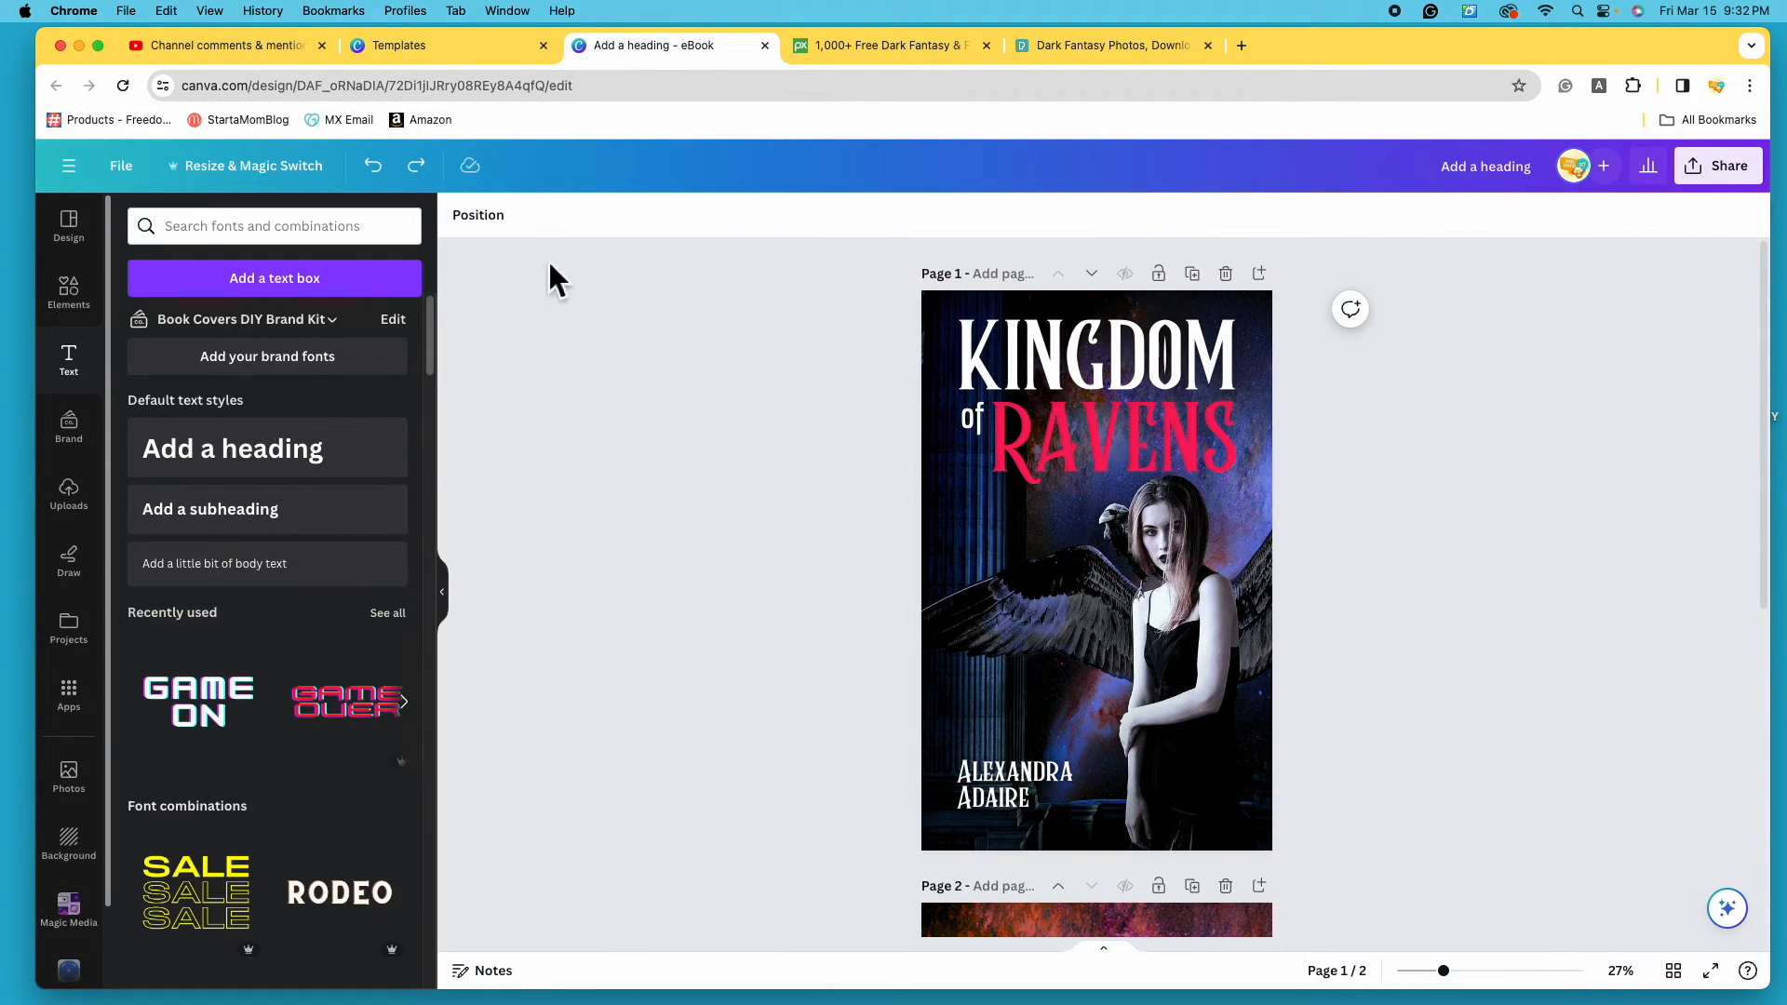
click(375, 171)
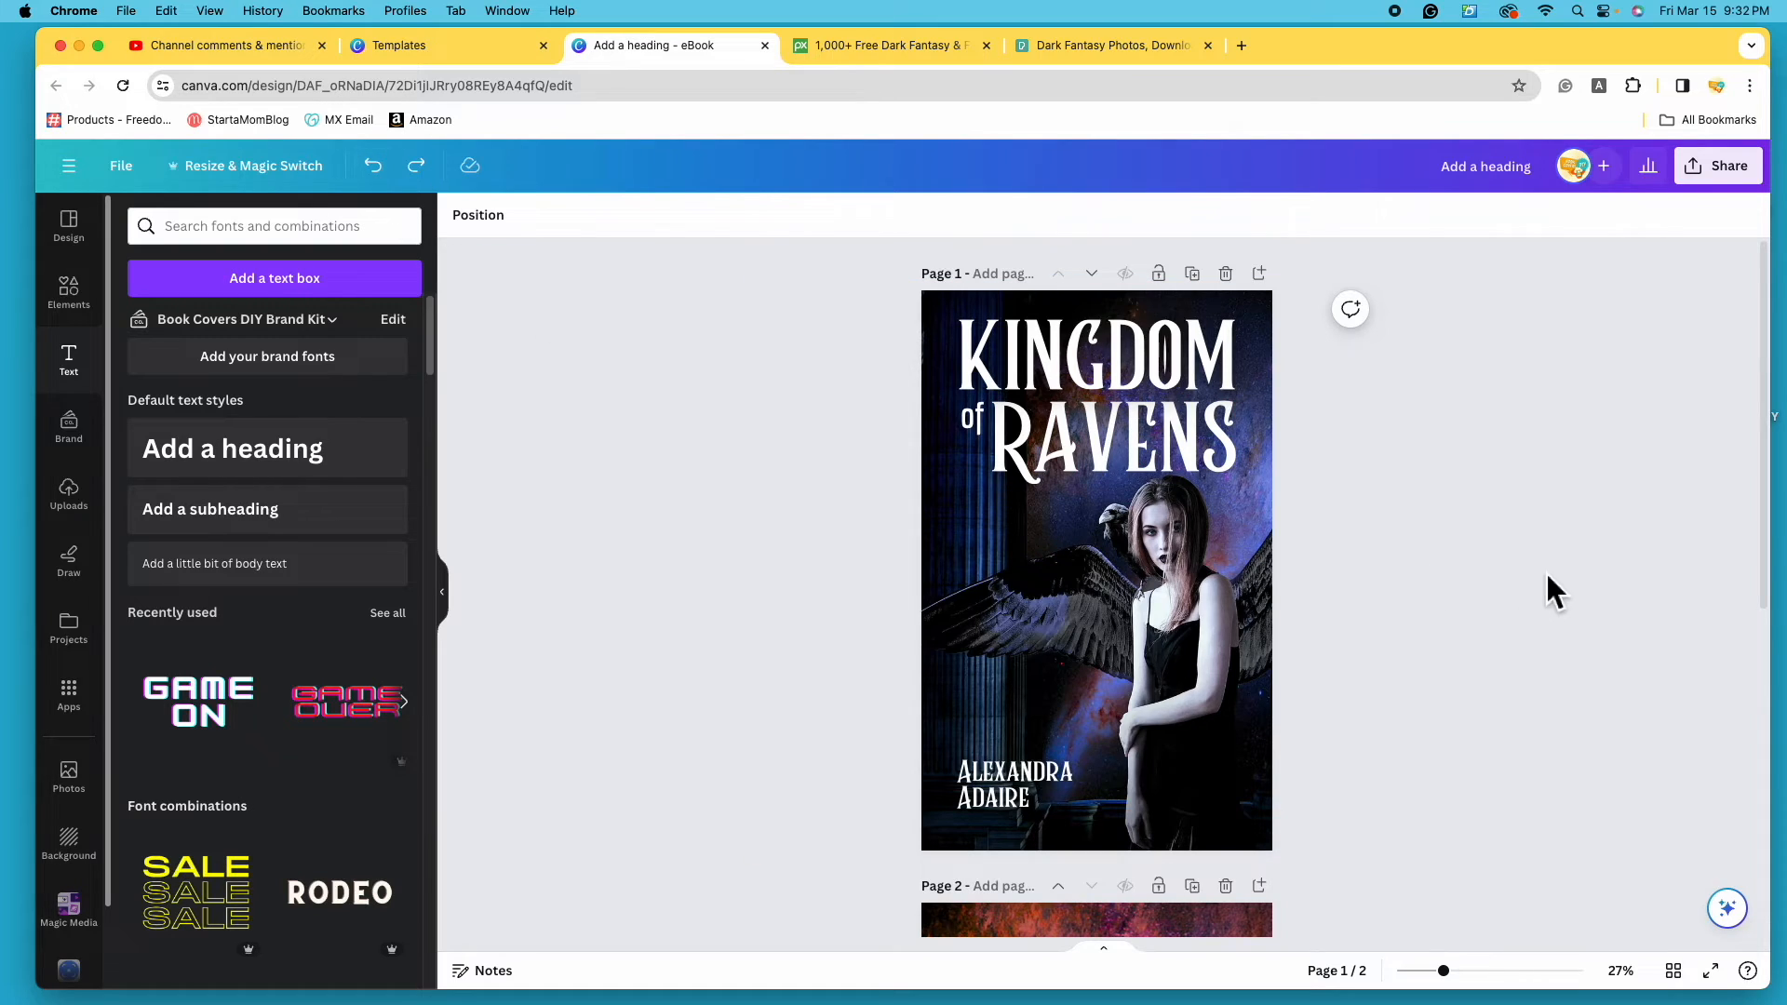
scroll(1364, 648, down, 6)
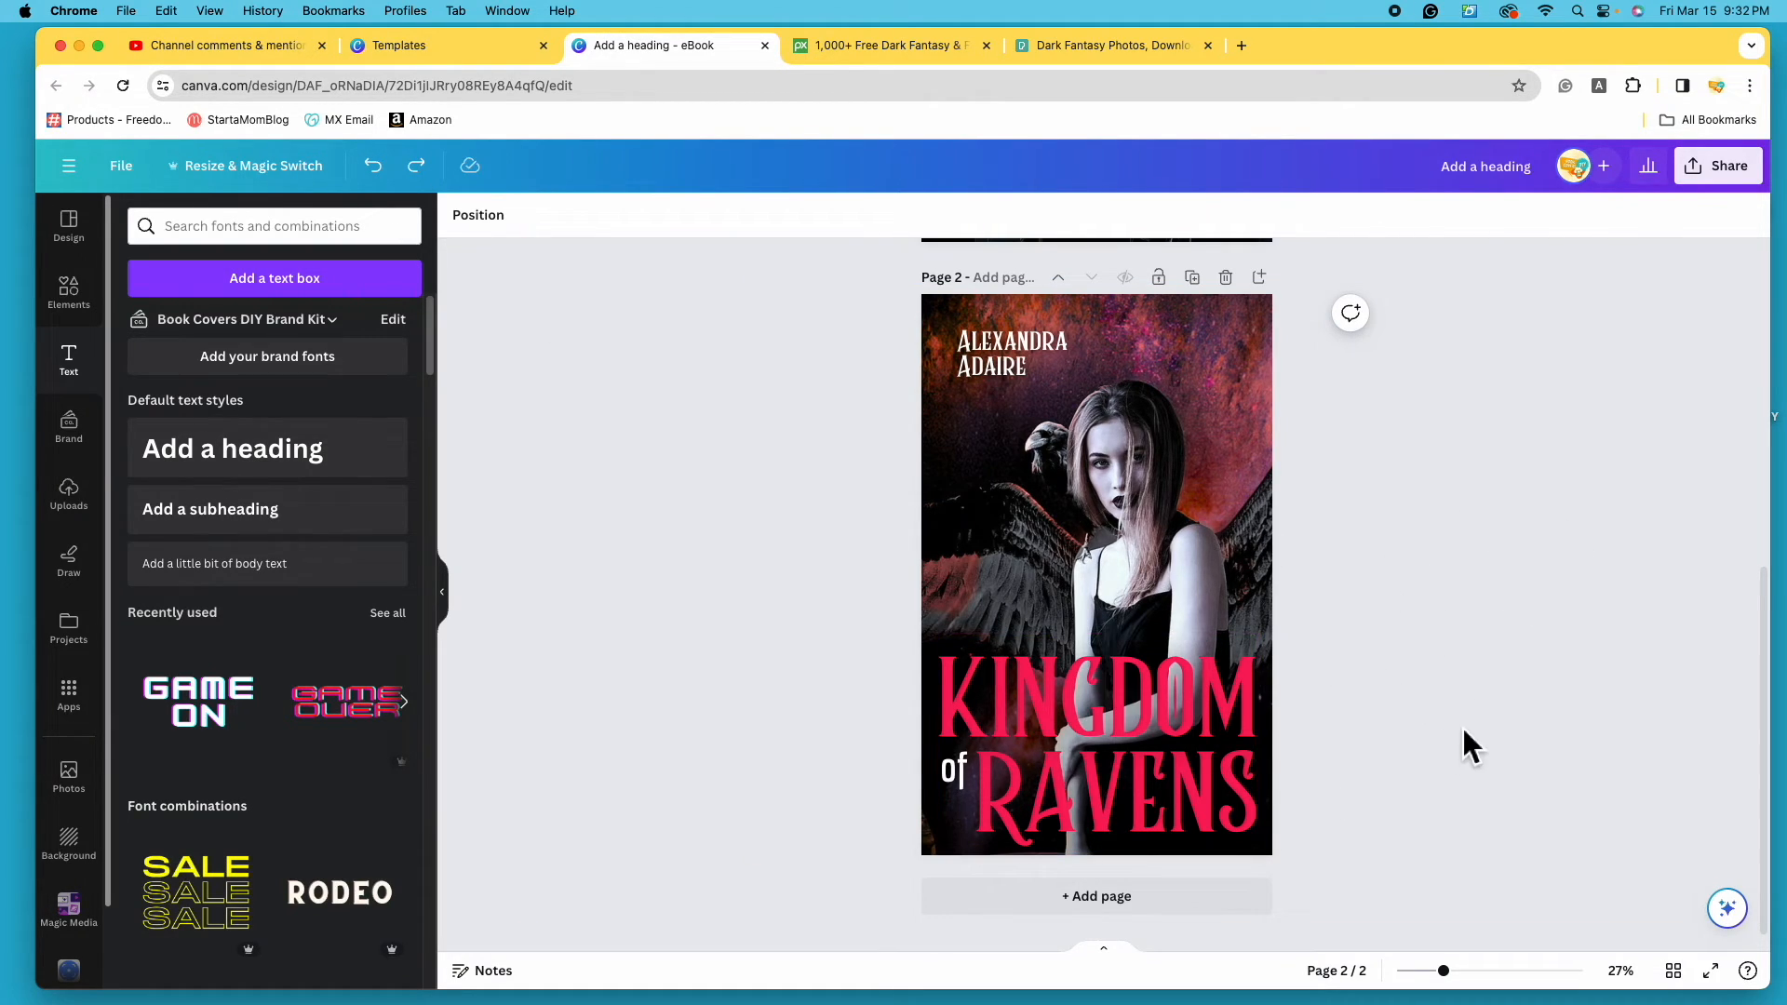
scroll(1464, 742, up, 3)
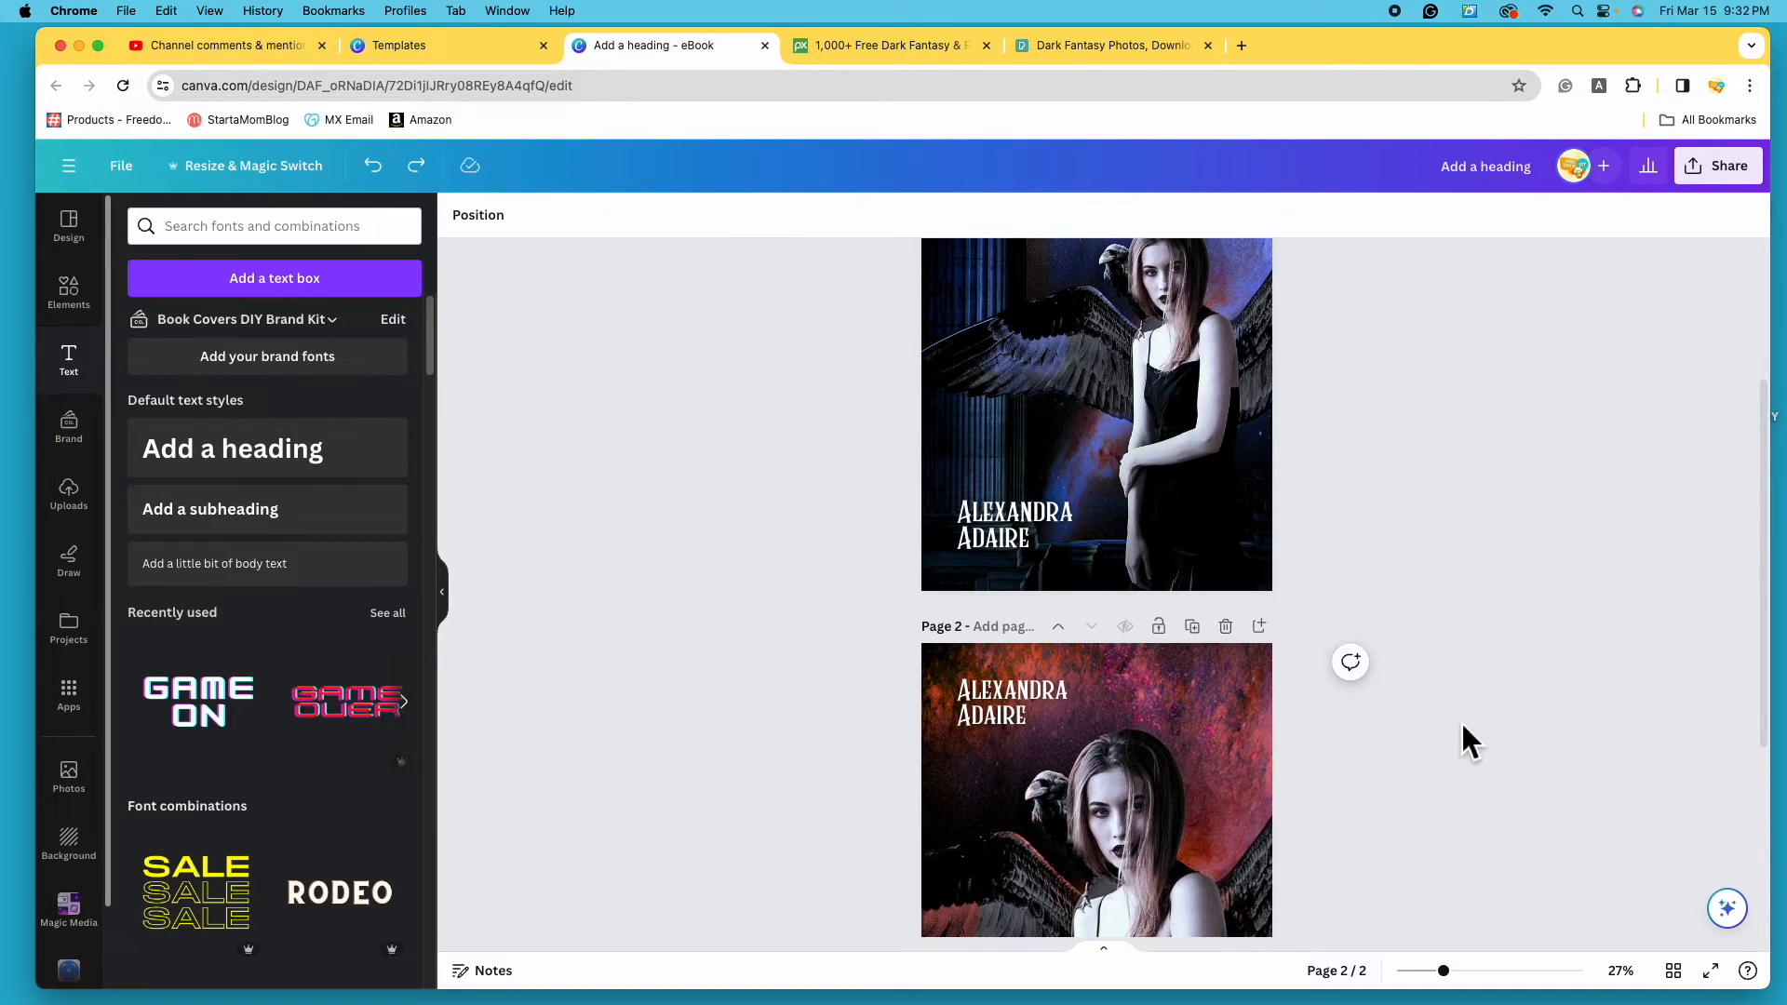
scroll(1463, 730, up, 3)
scroll(1432, 765, down, 2)
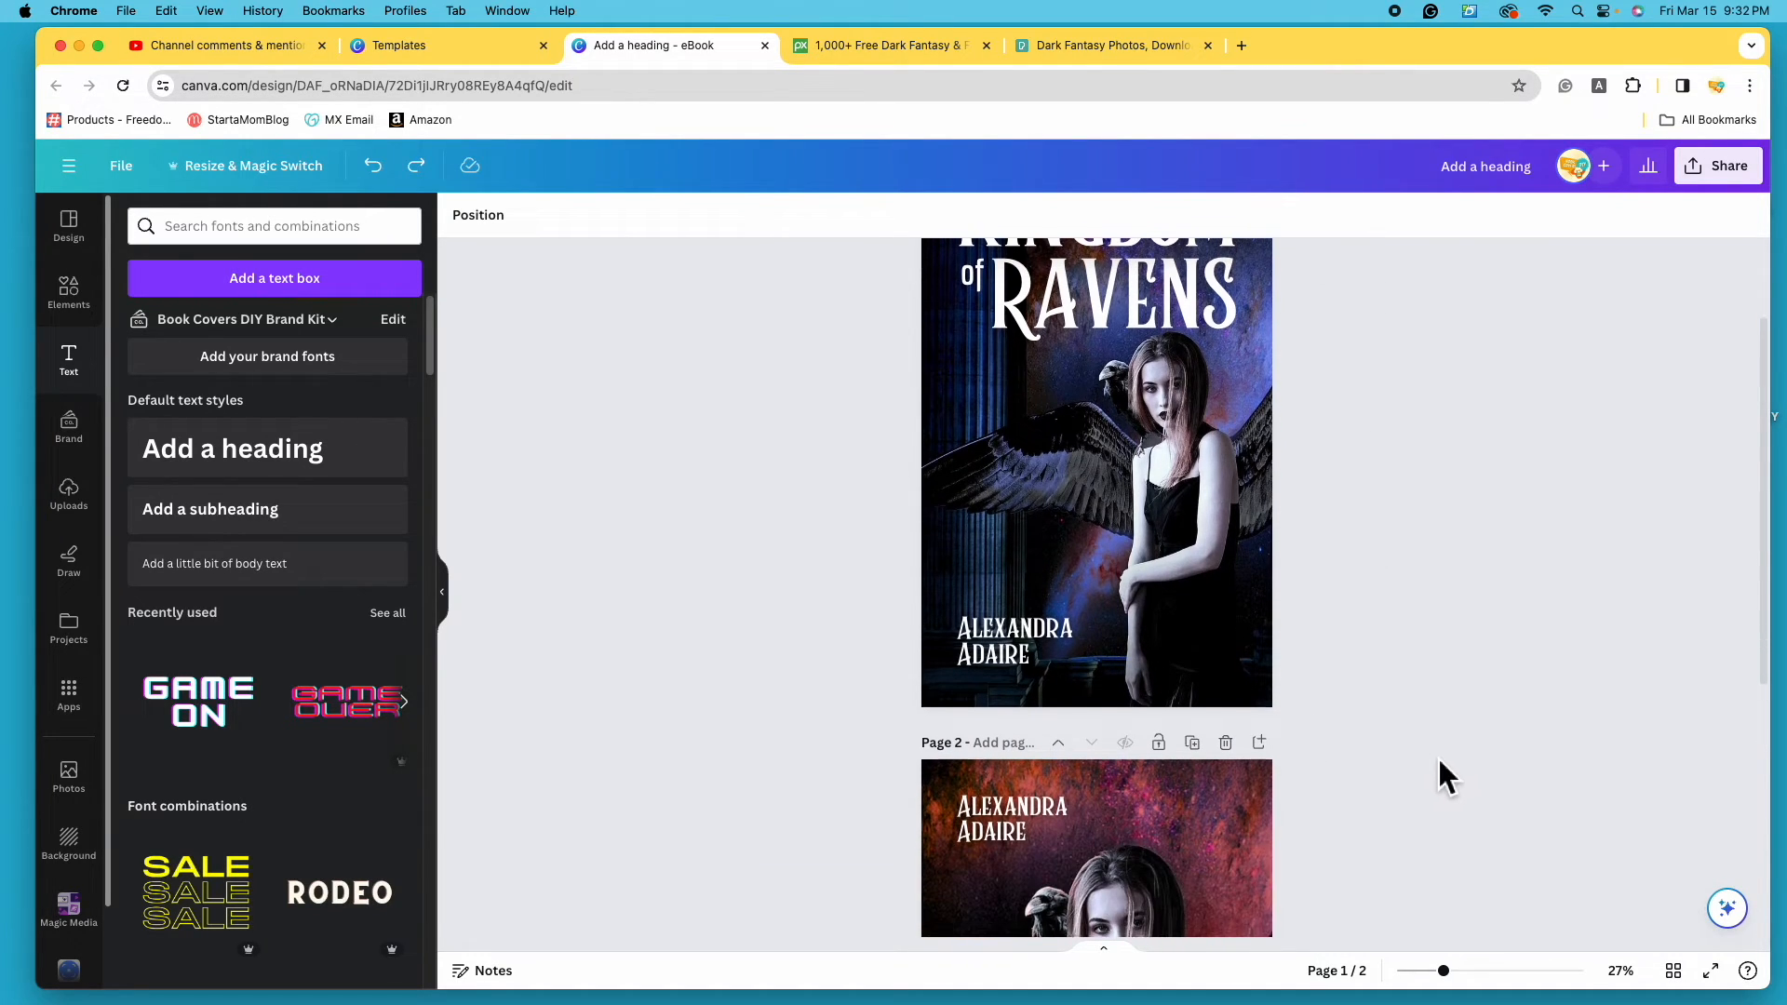
scroll(1438, 757, down, 4)
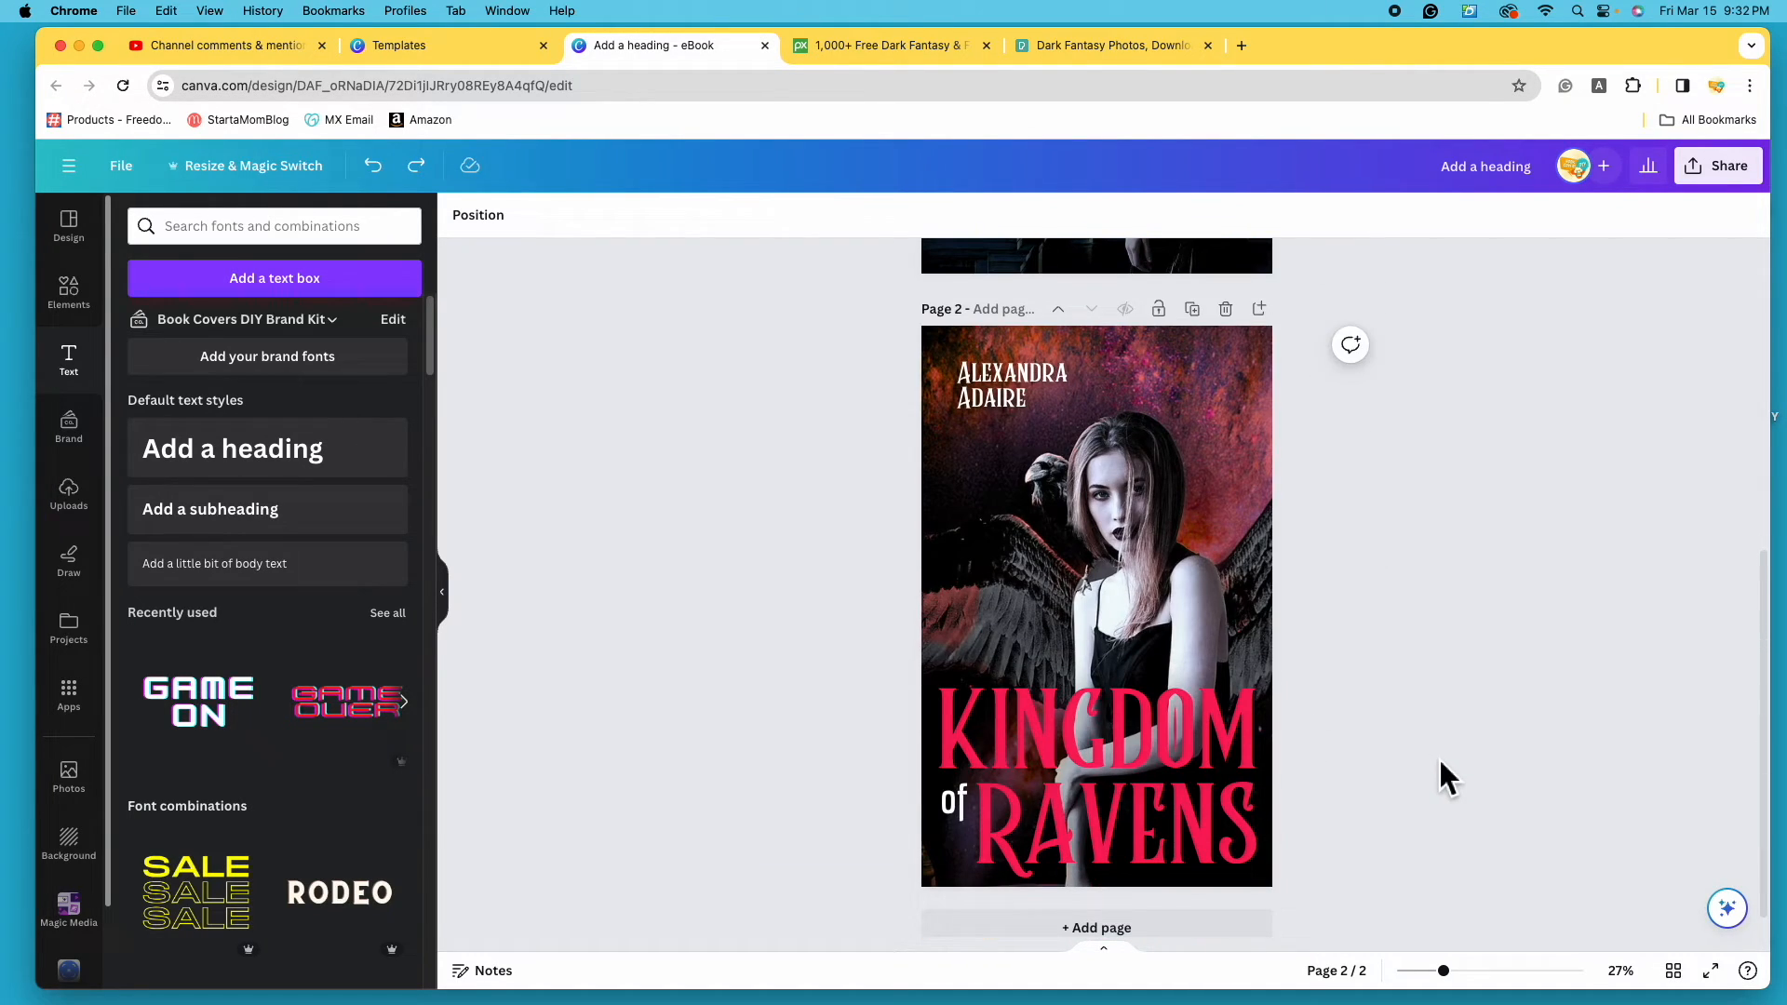
- Enter 'Ravens Book Covers' as the design title
click(1495, 173)
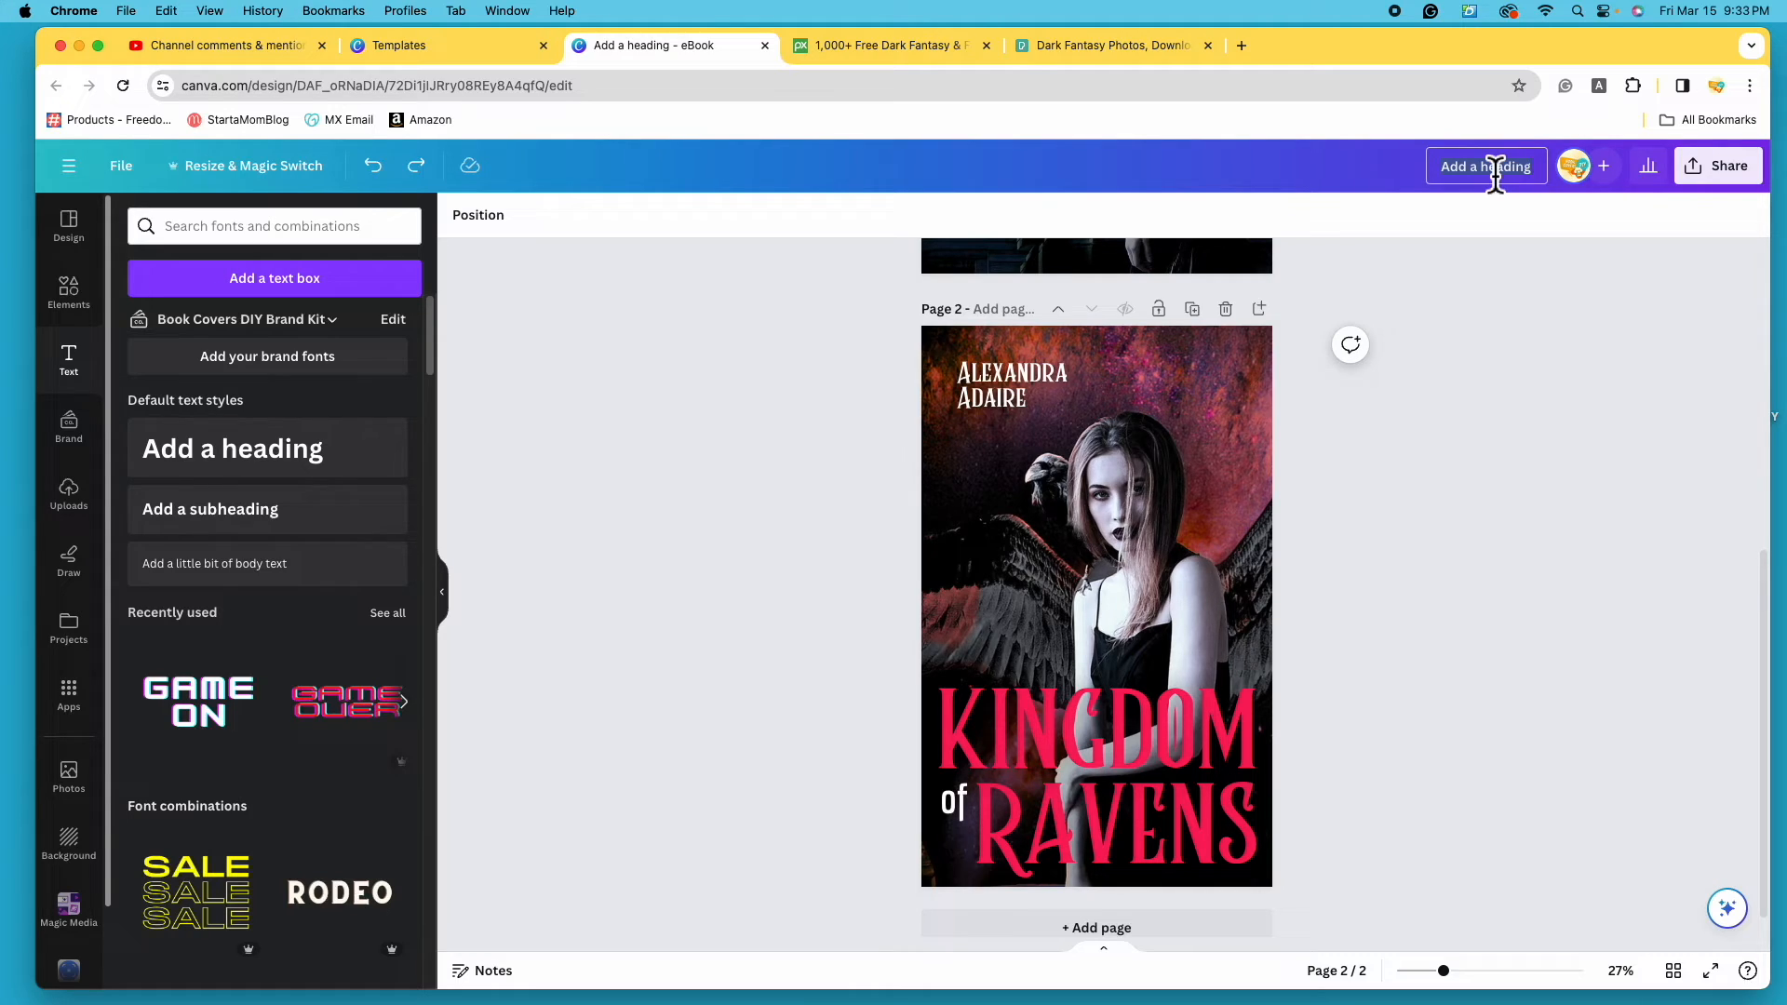
text(Ra)
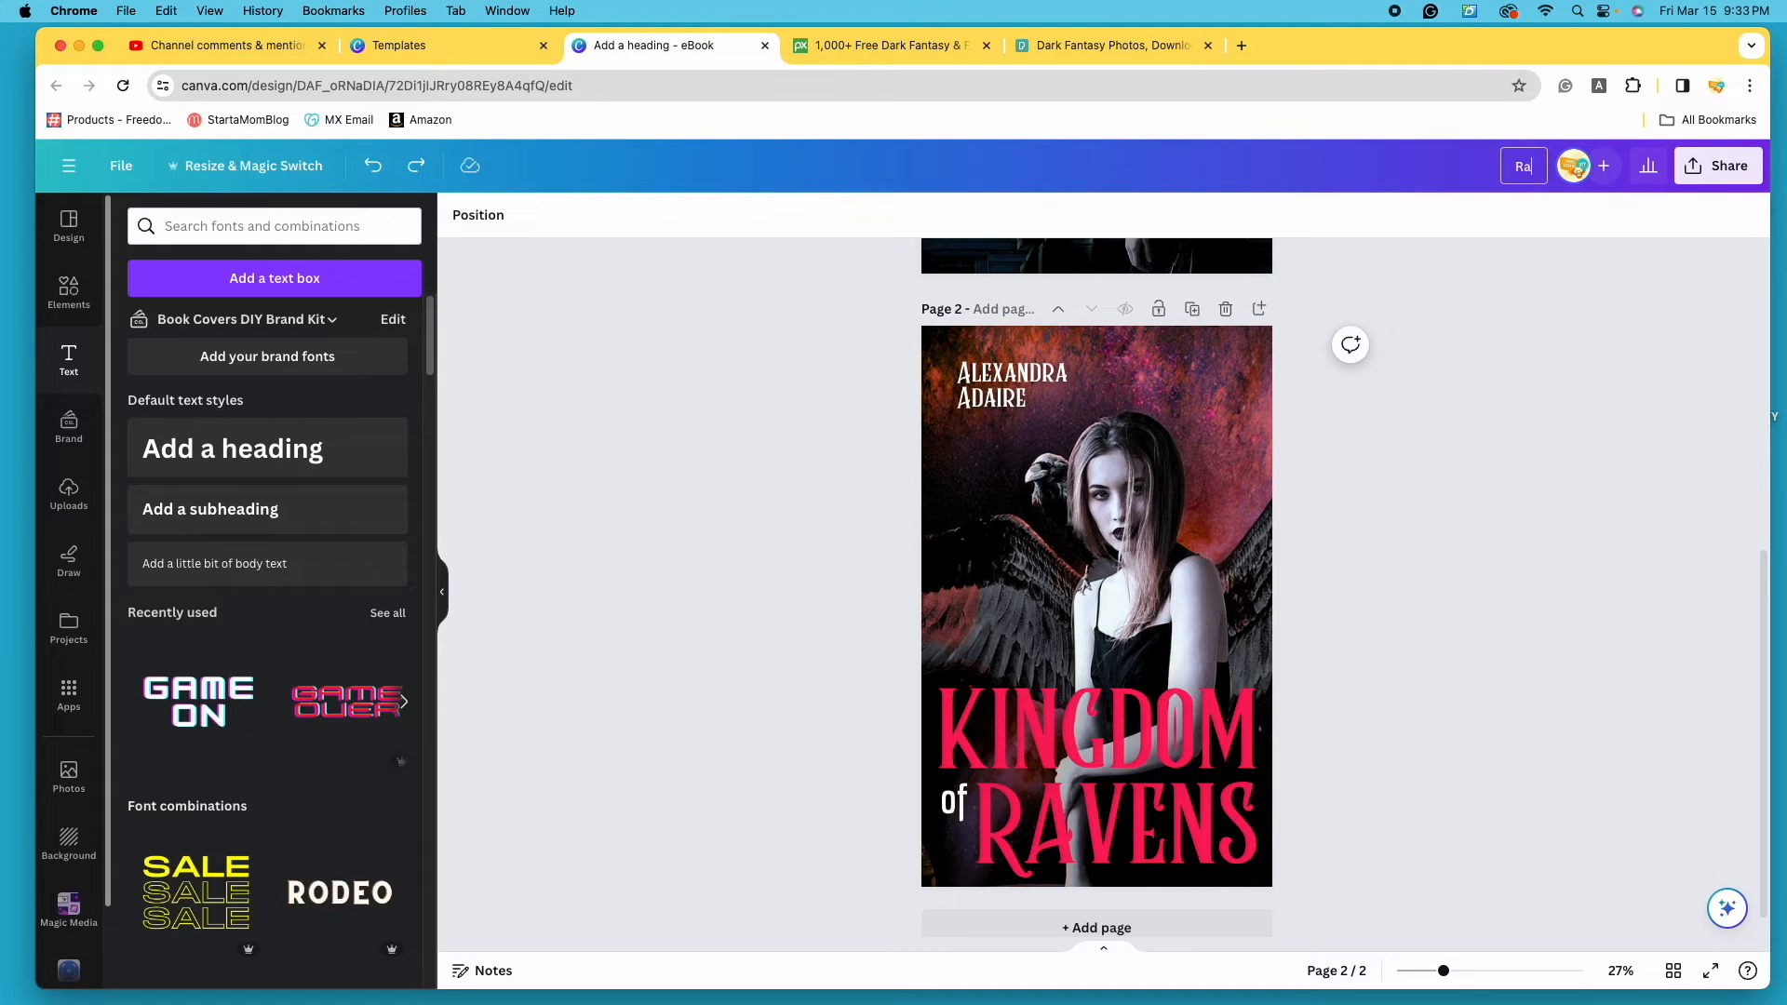
text(vens Book Covers)
key(Return)
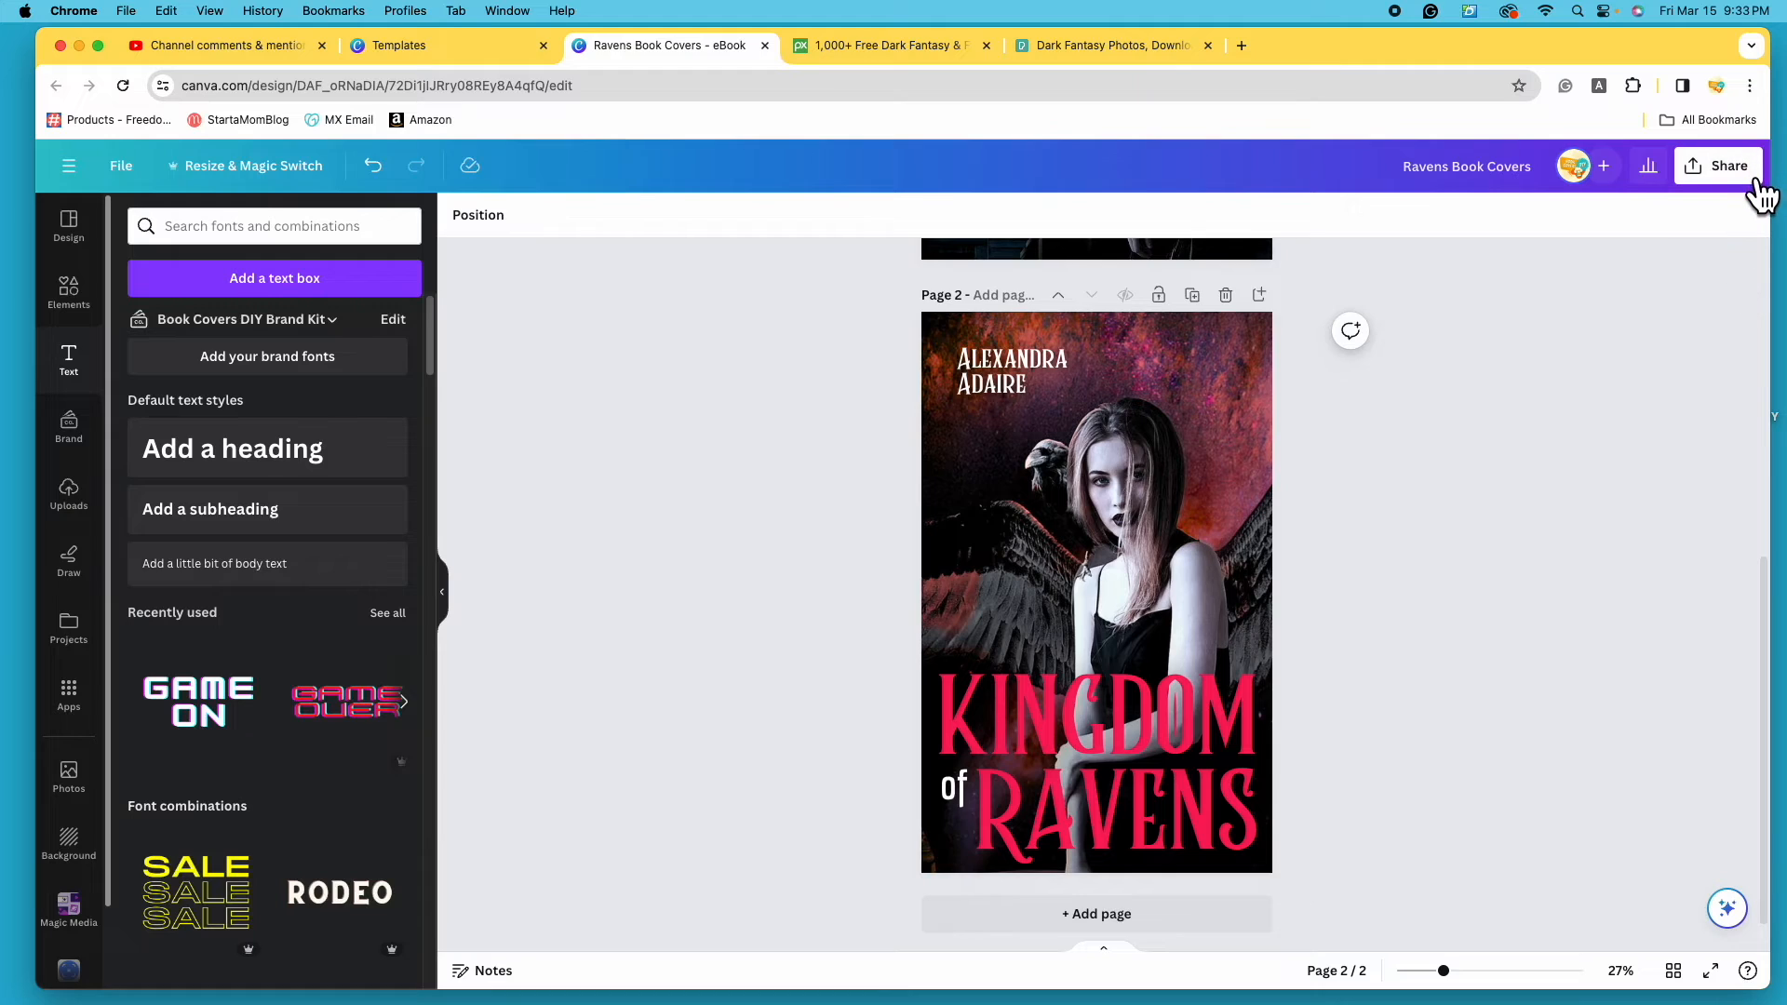
- Download all pages as PNG files, producing Ravens Book Covers.zip
click(1759, 191)
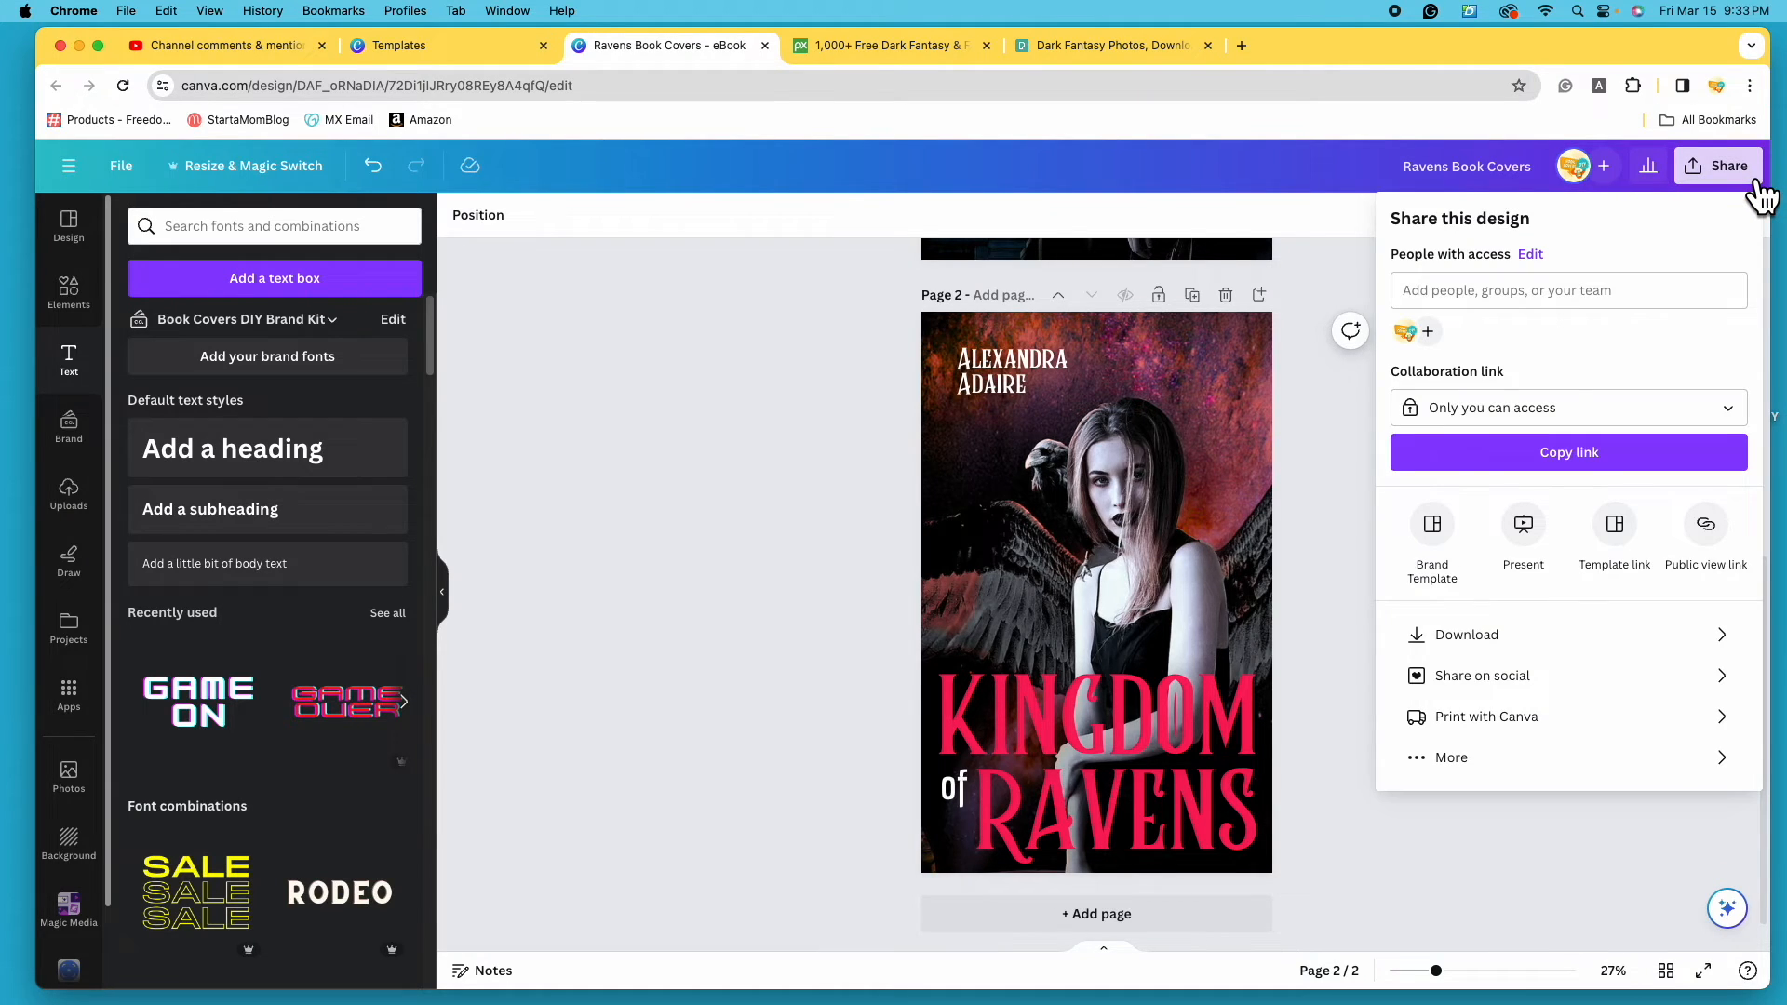
click(1615, 640)
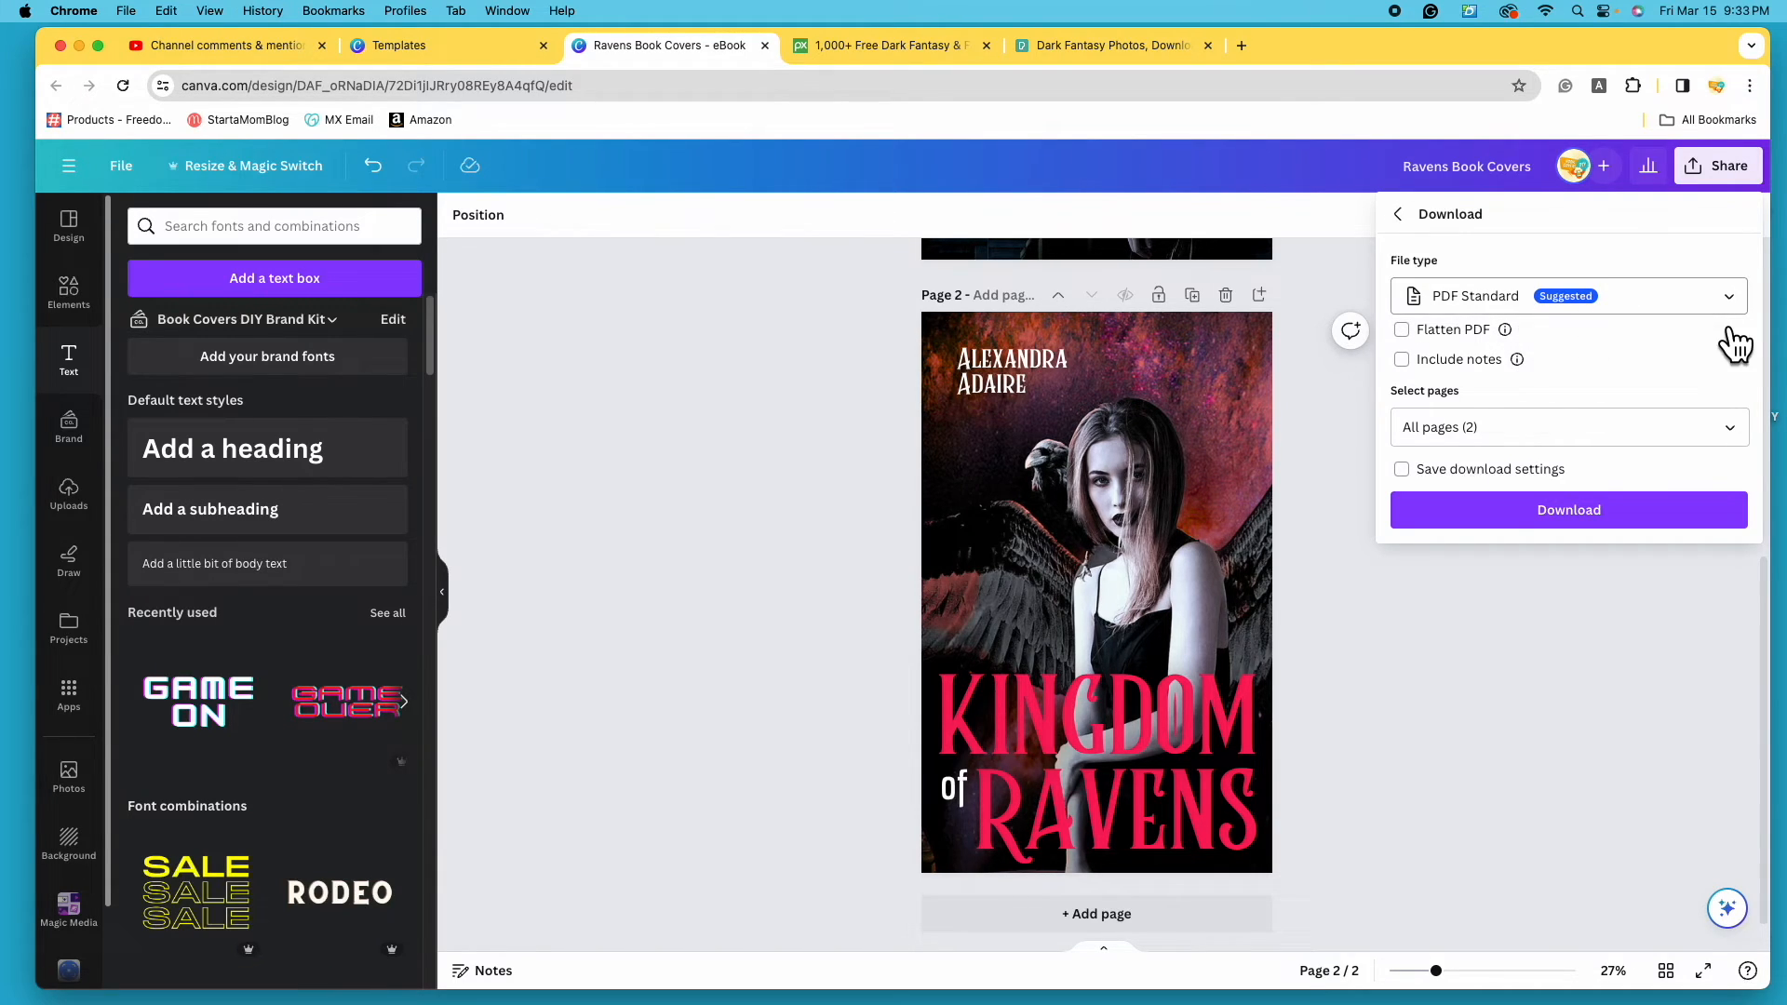
click(1610, 291)
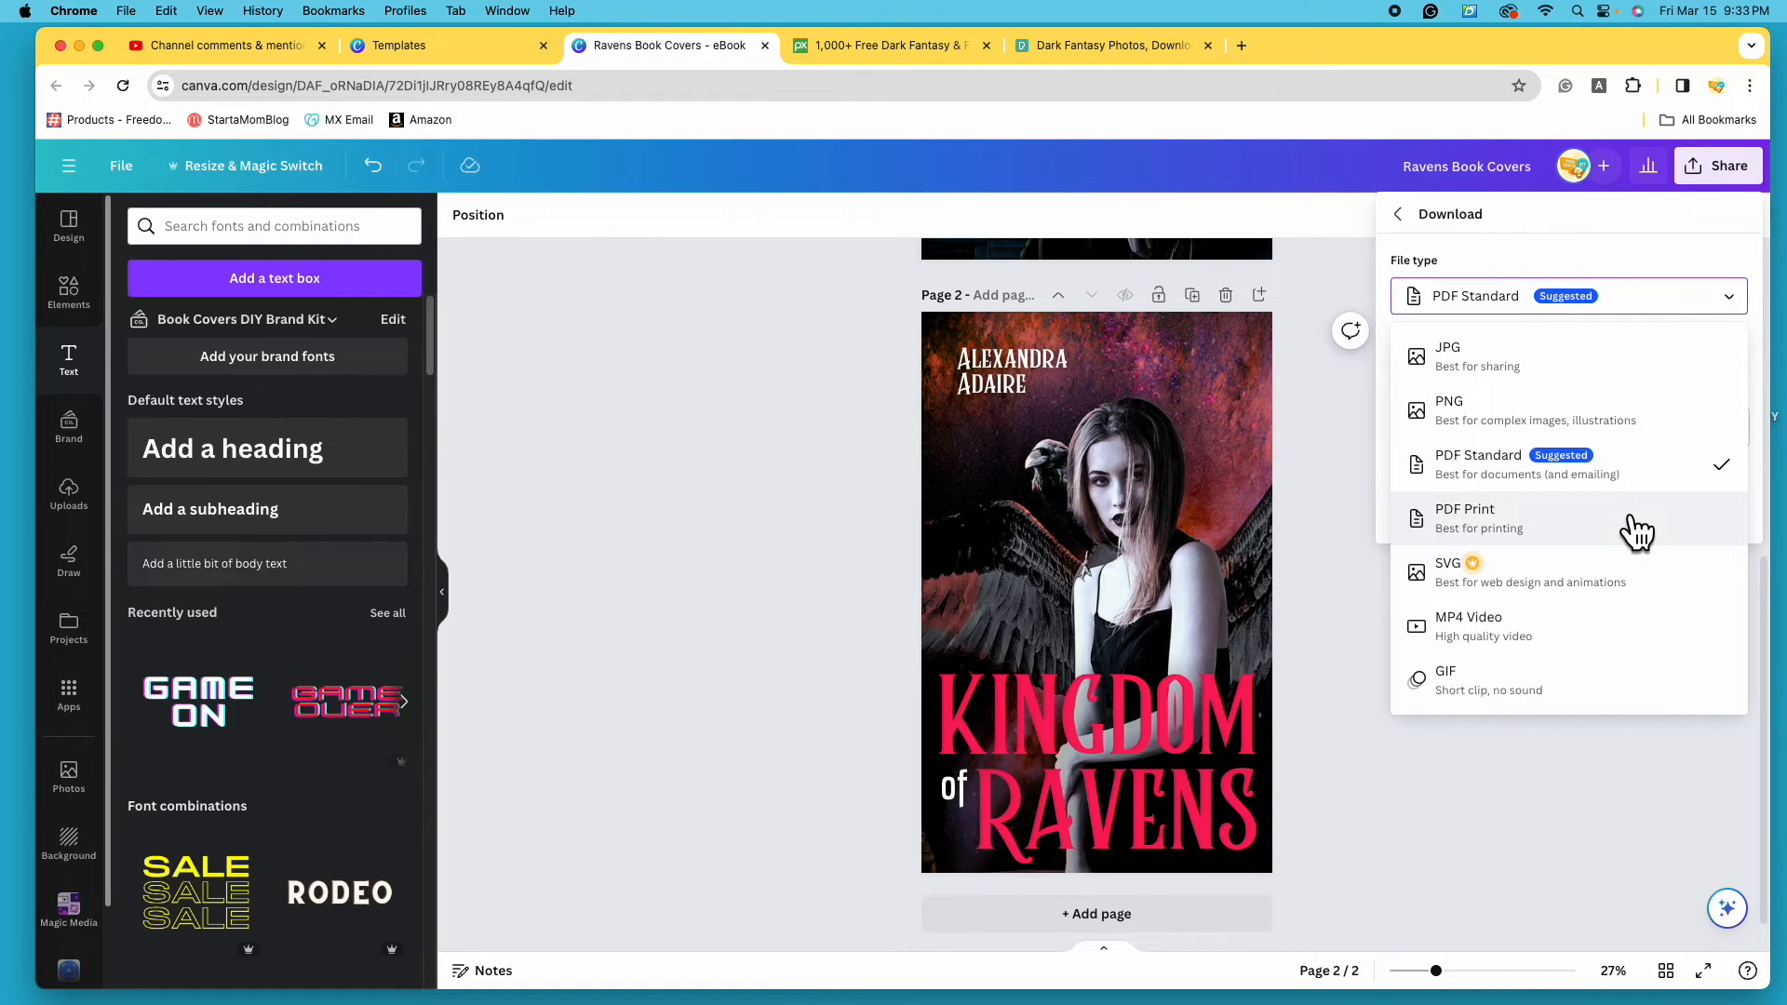
click(1666, 441)
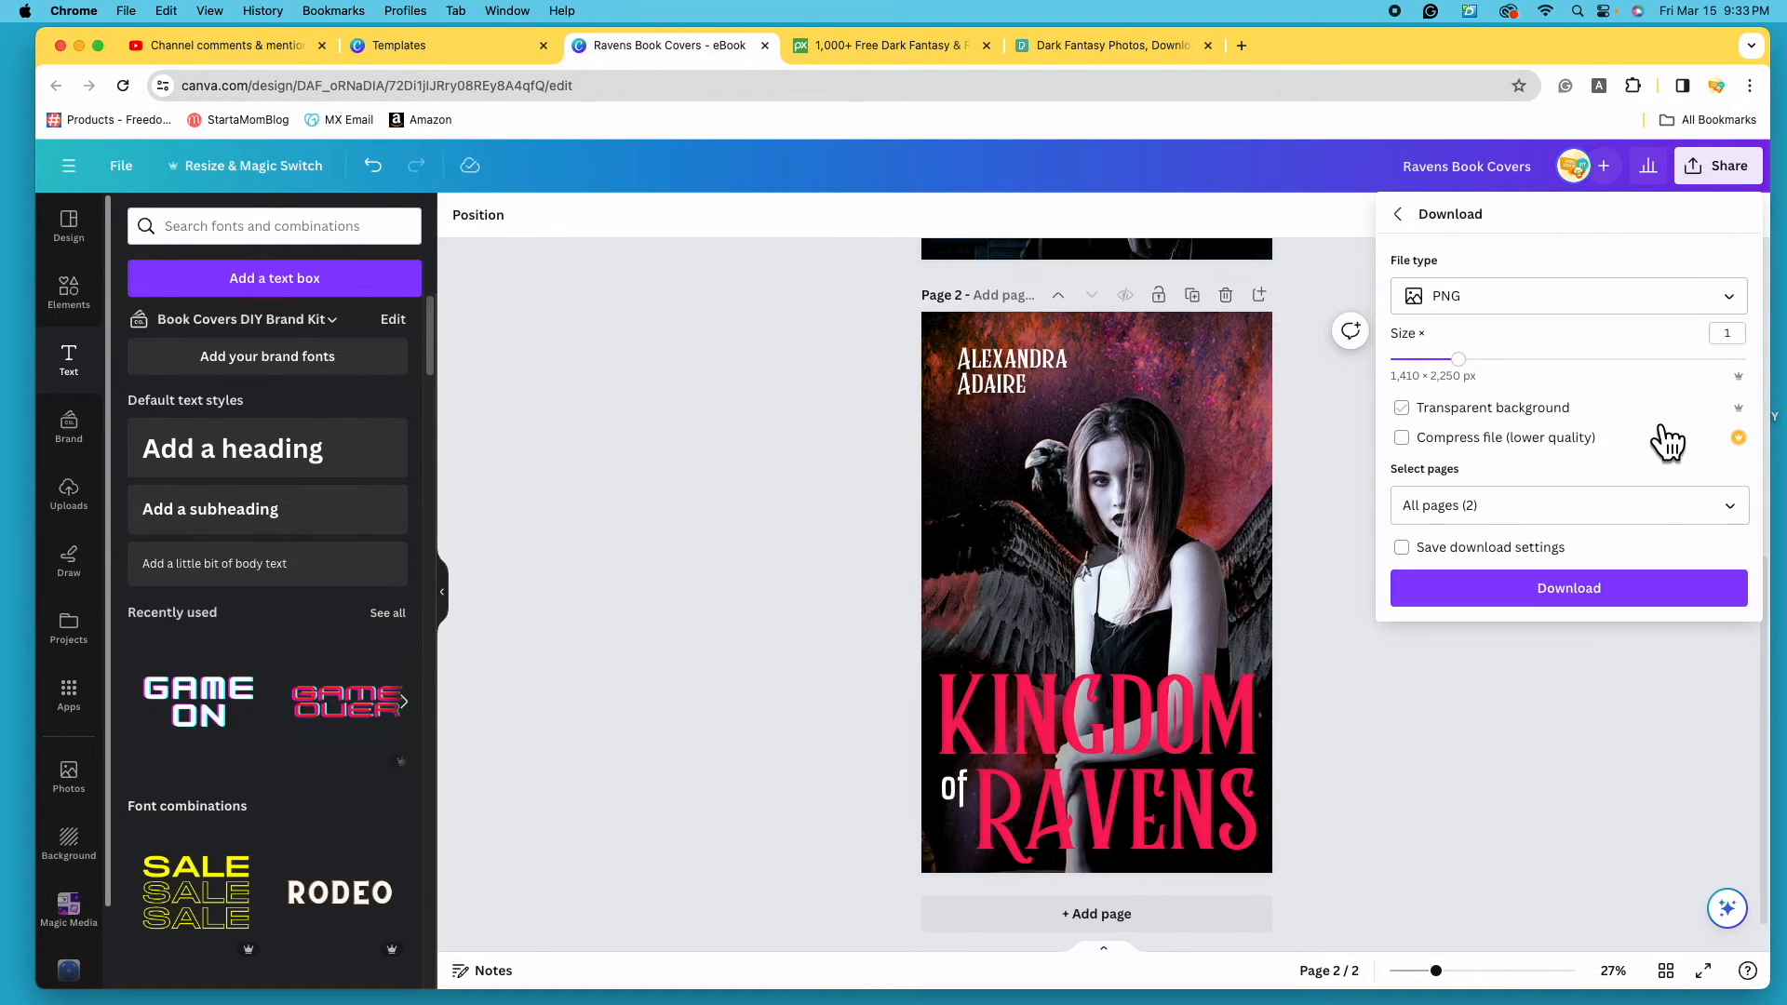
click(1729, 505)
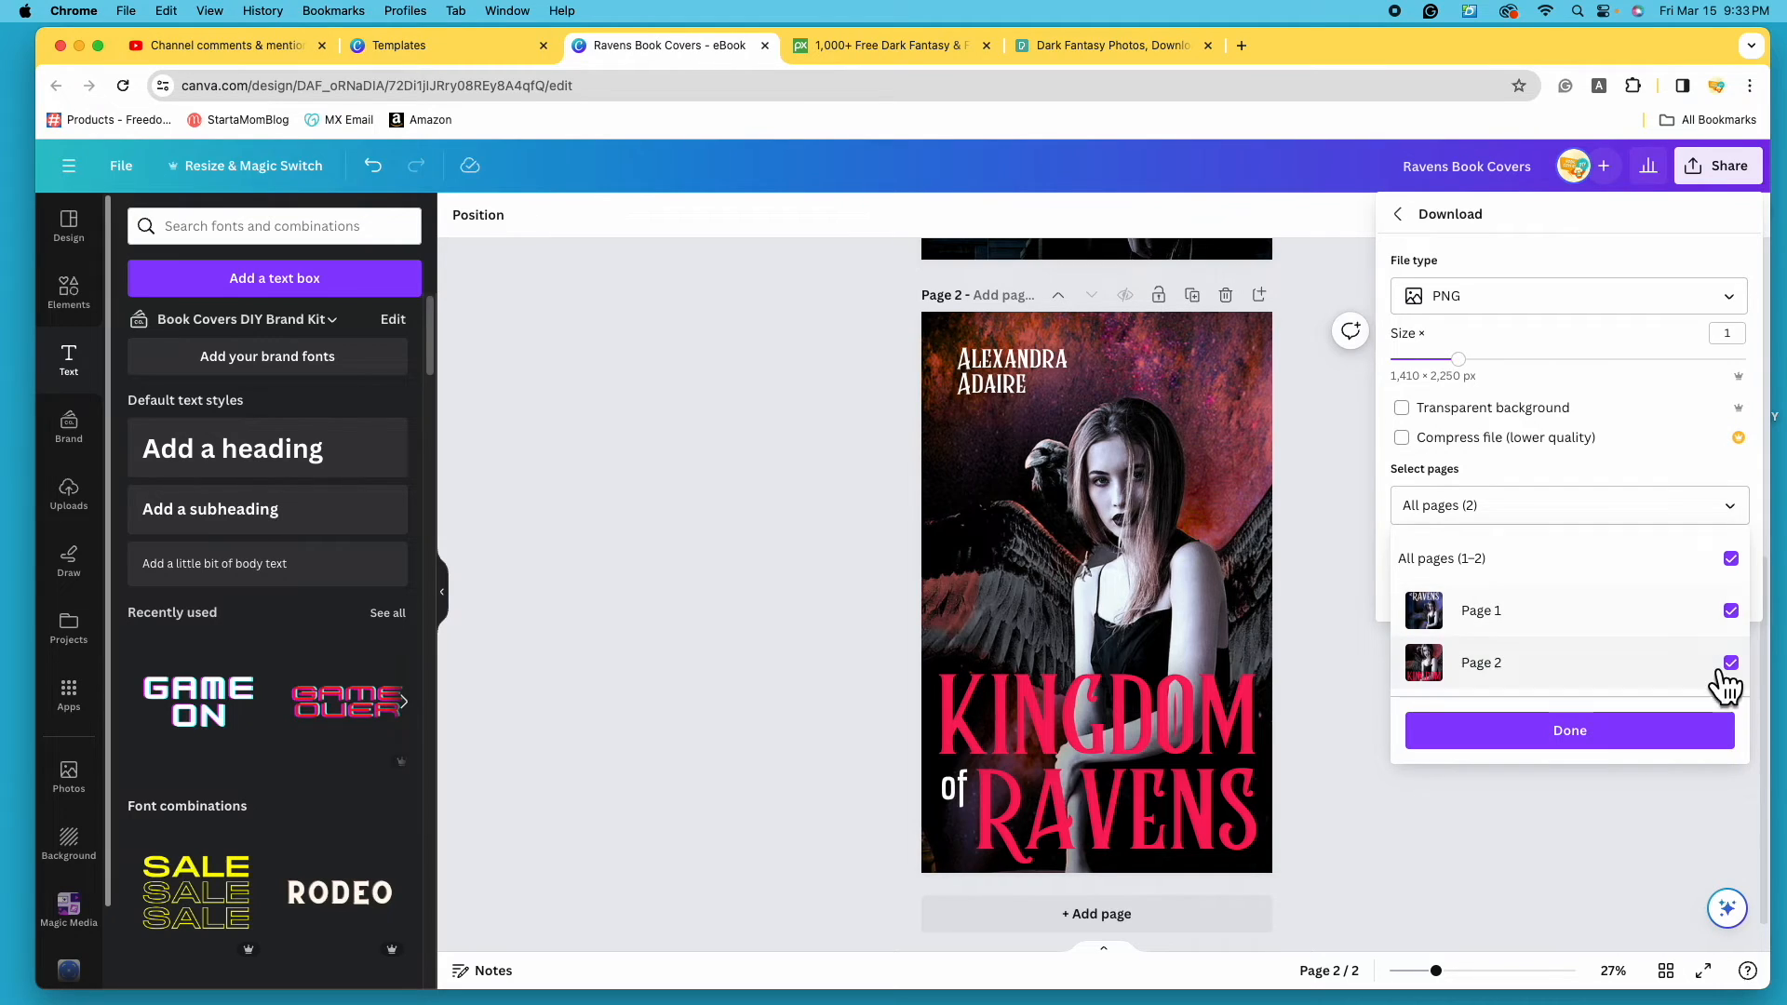
click(1653, 734)
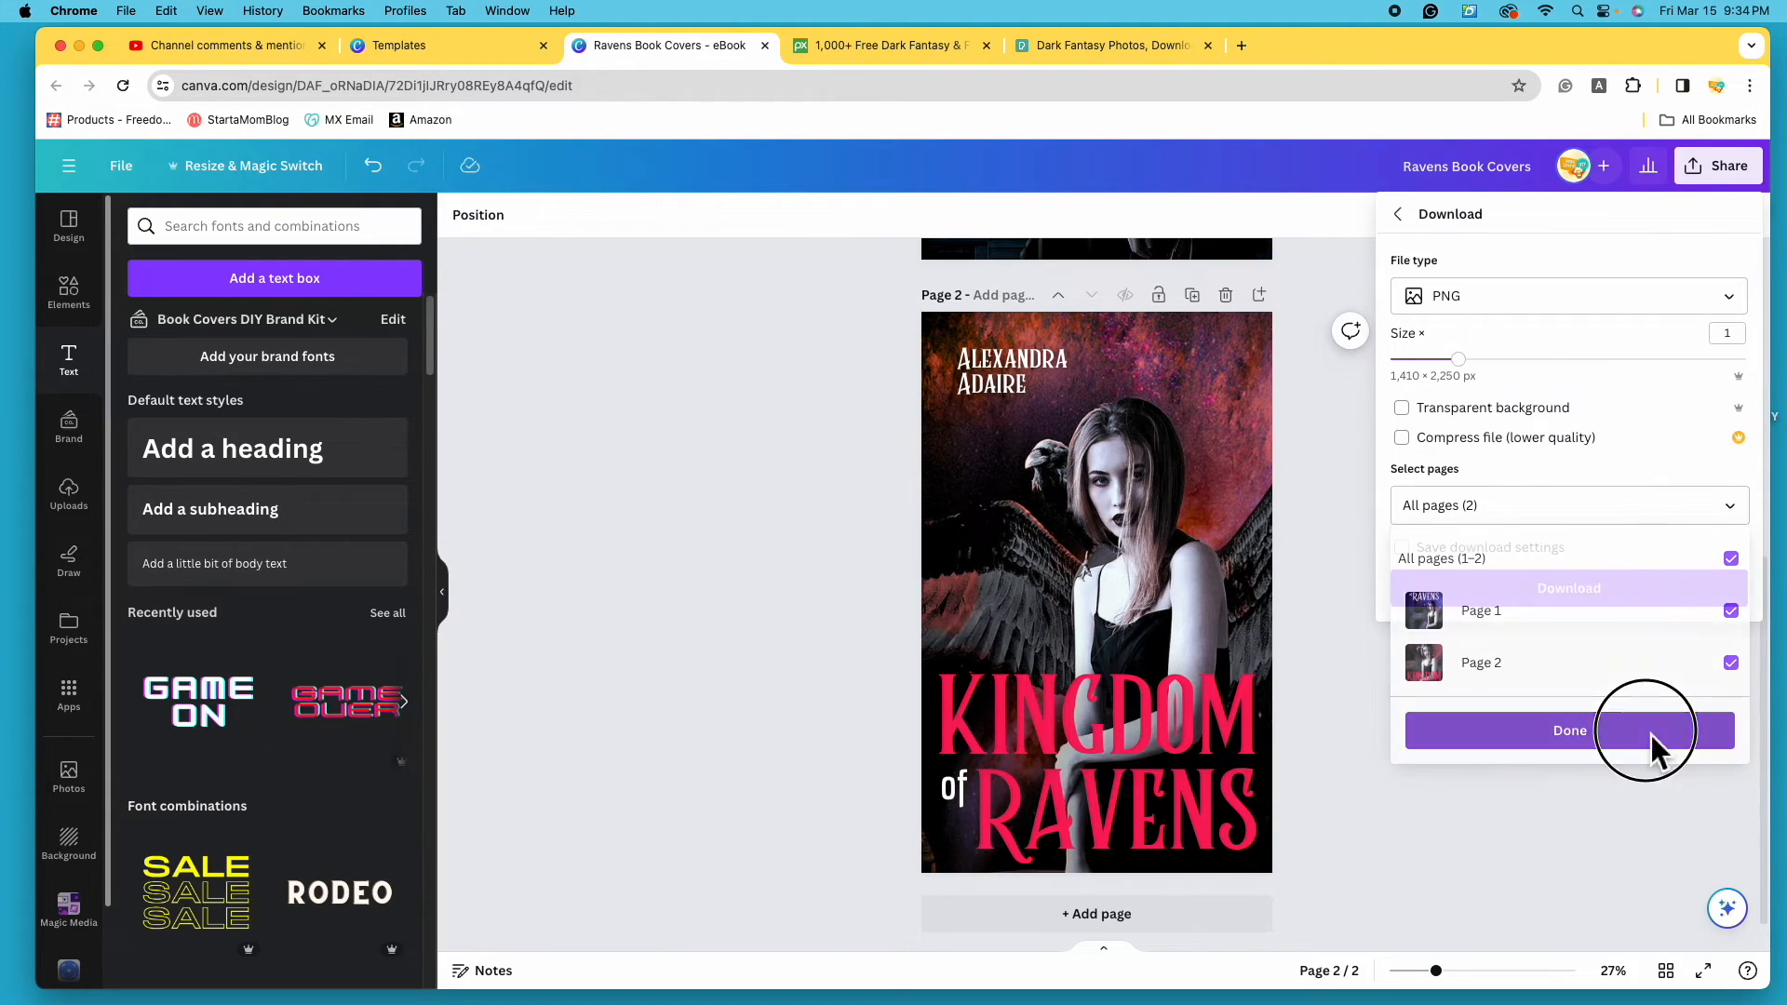
click(1655, 598)
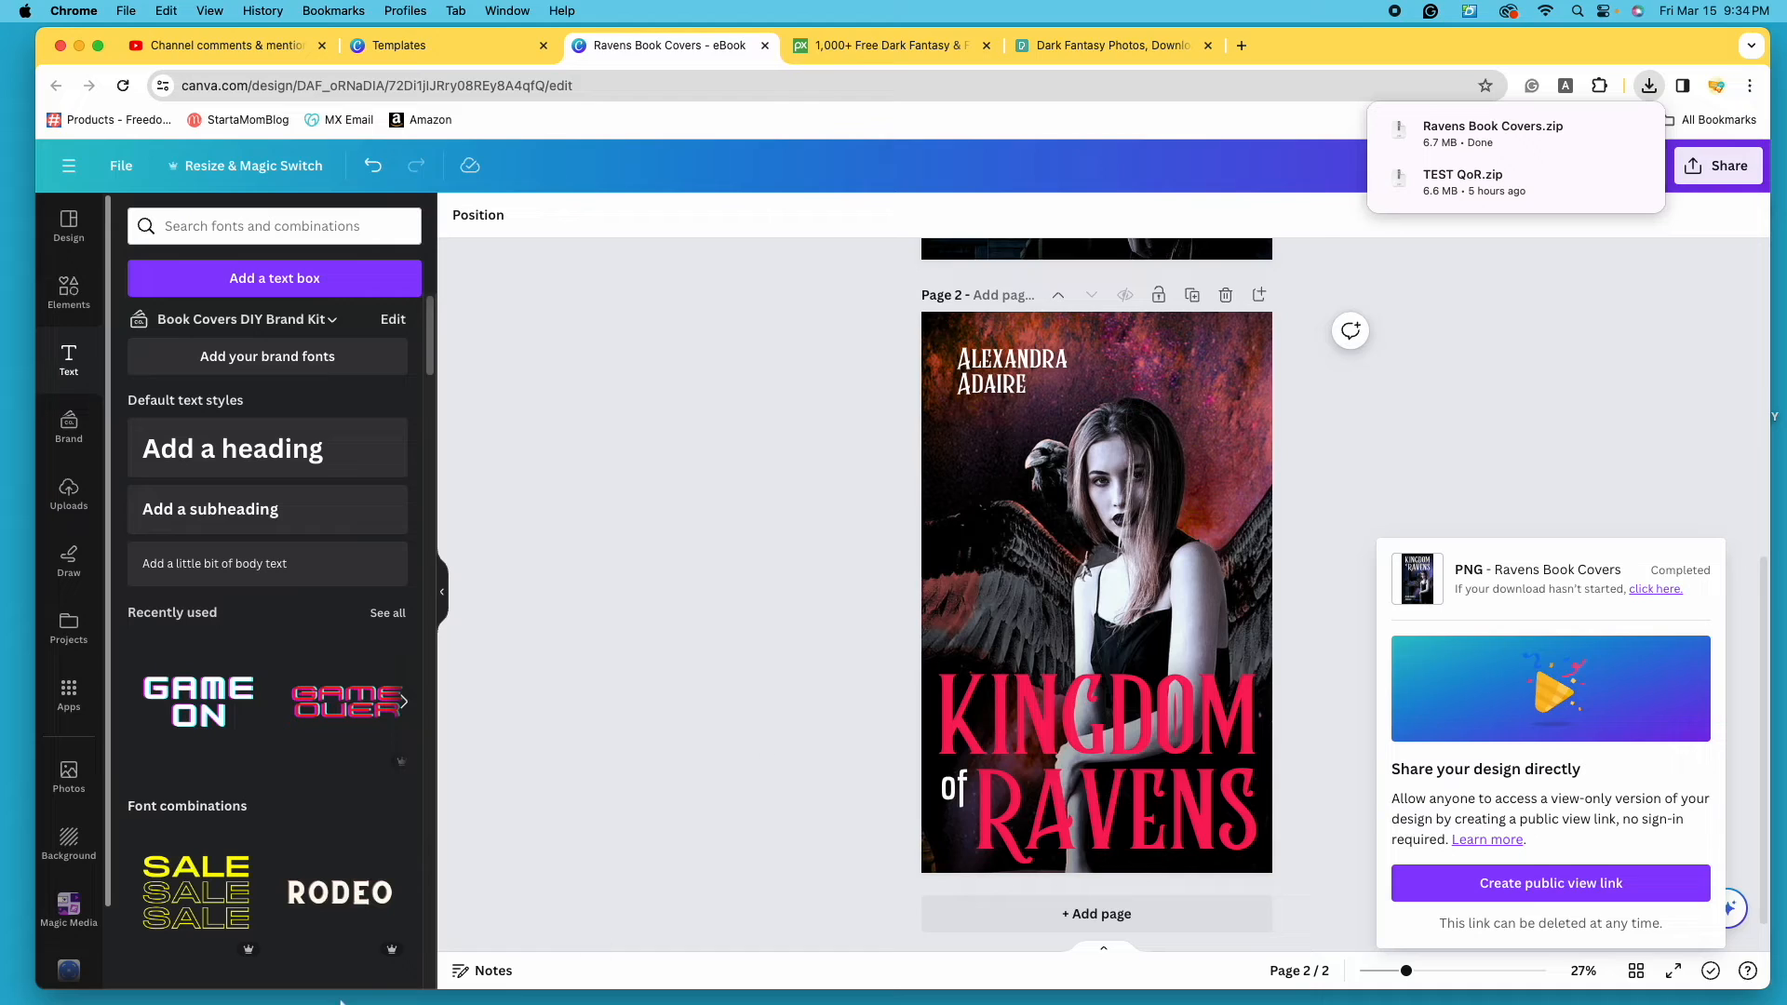
- Open the Ravens Book Covers folder in Downloads and open 1.png in Preview
mouse_move(90, 994)
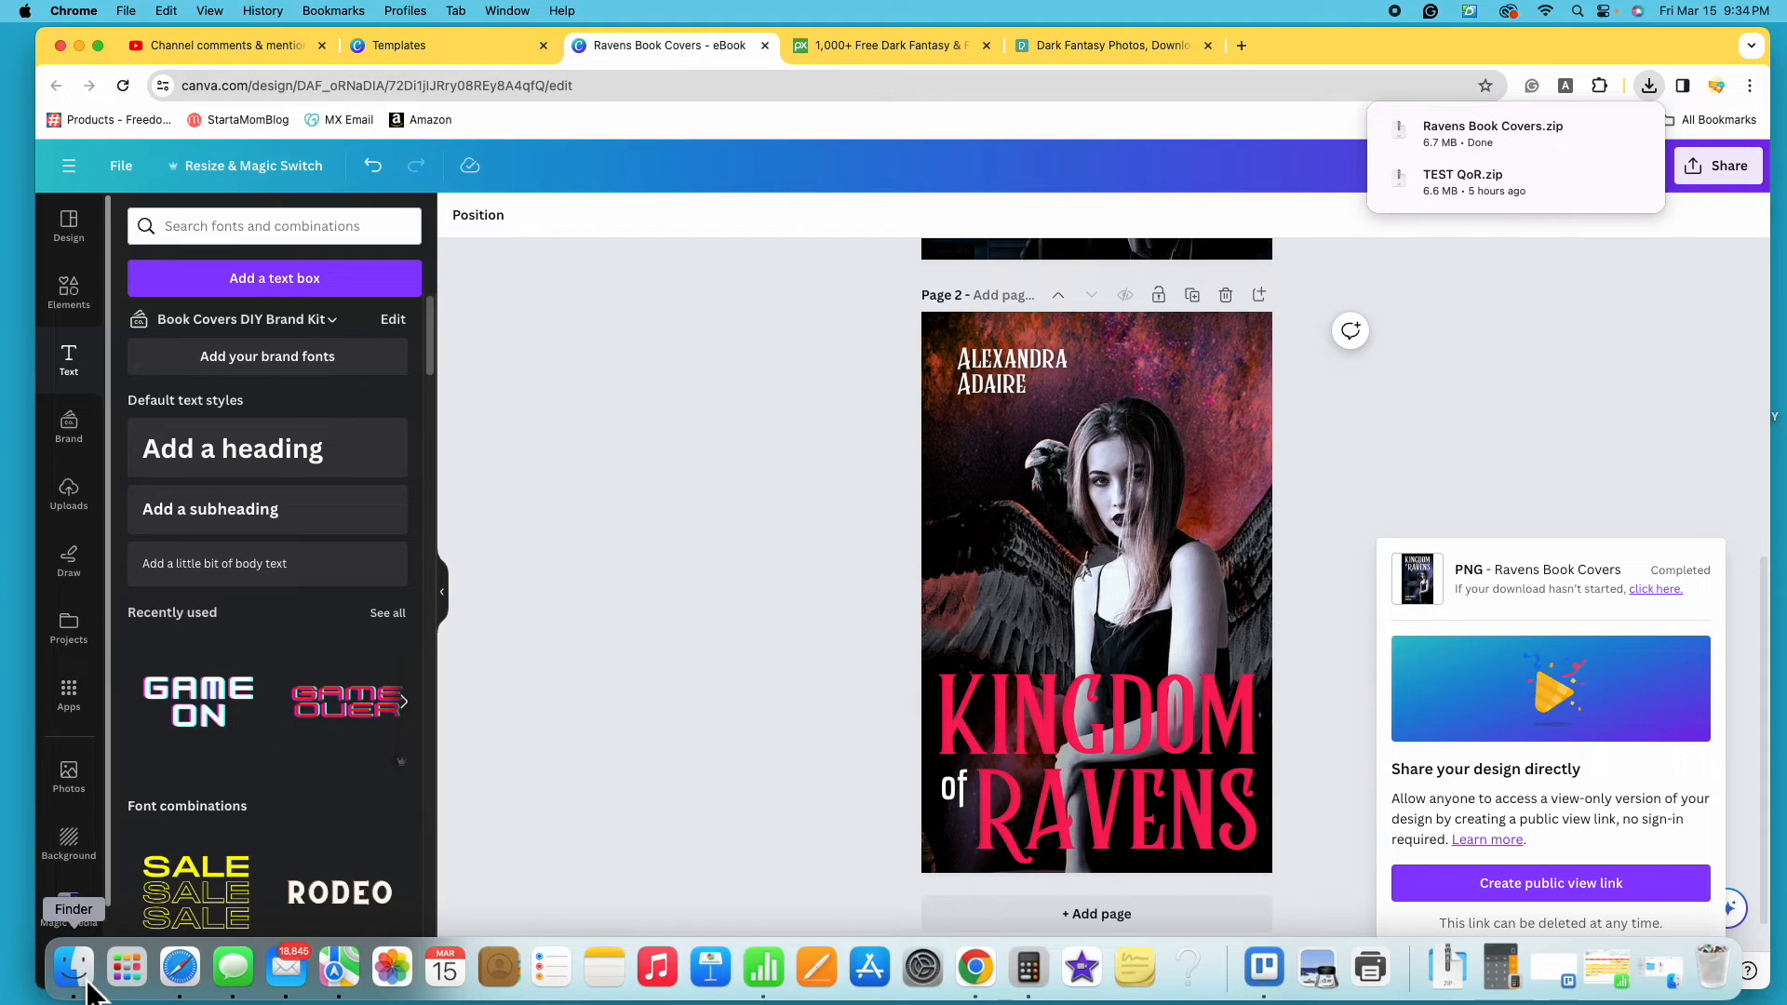
click(88, 986)
drag(505, 159, 1004, 279)
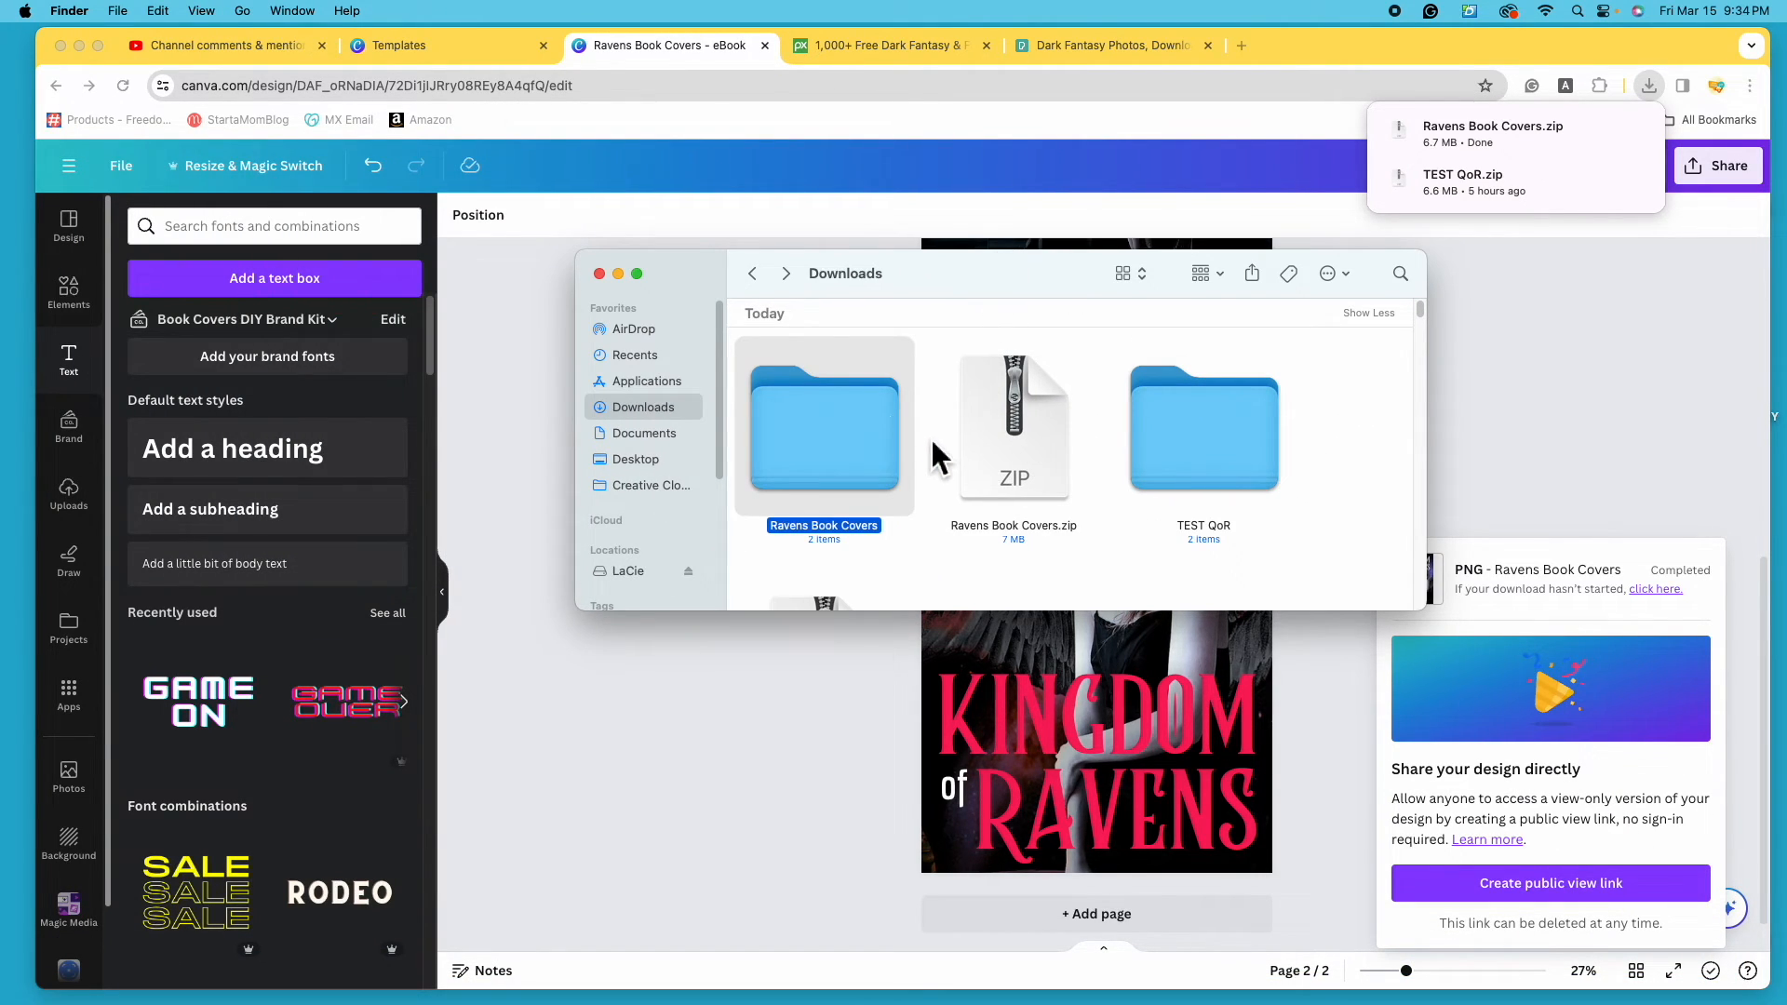
double_click(842, 444)
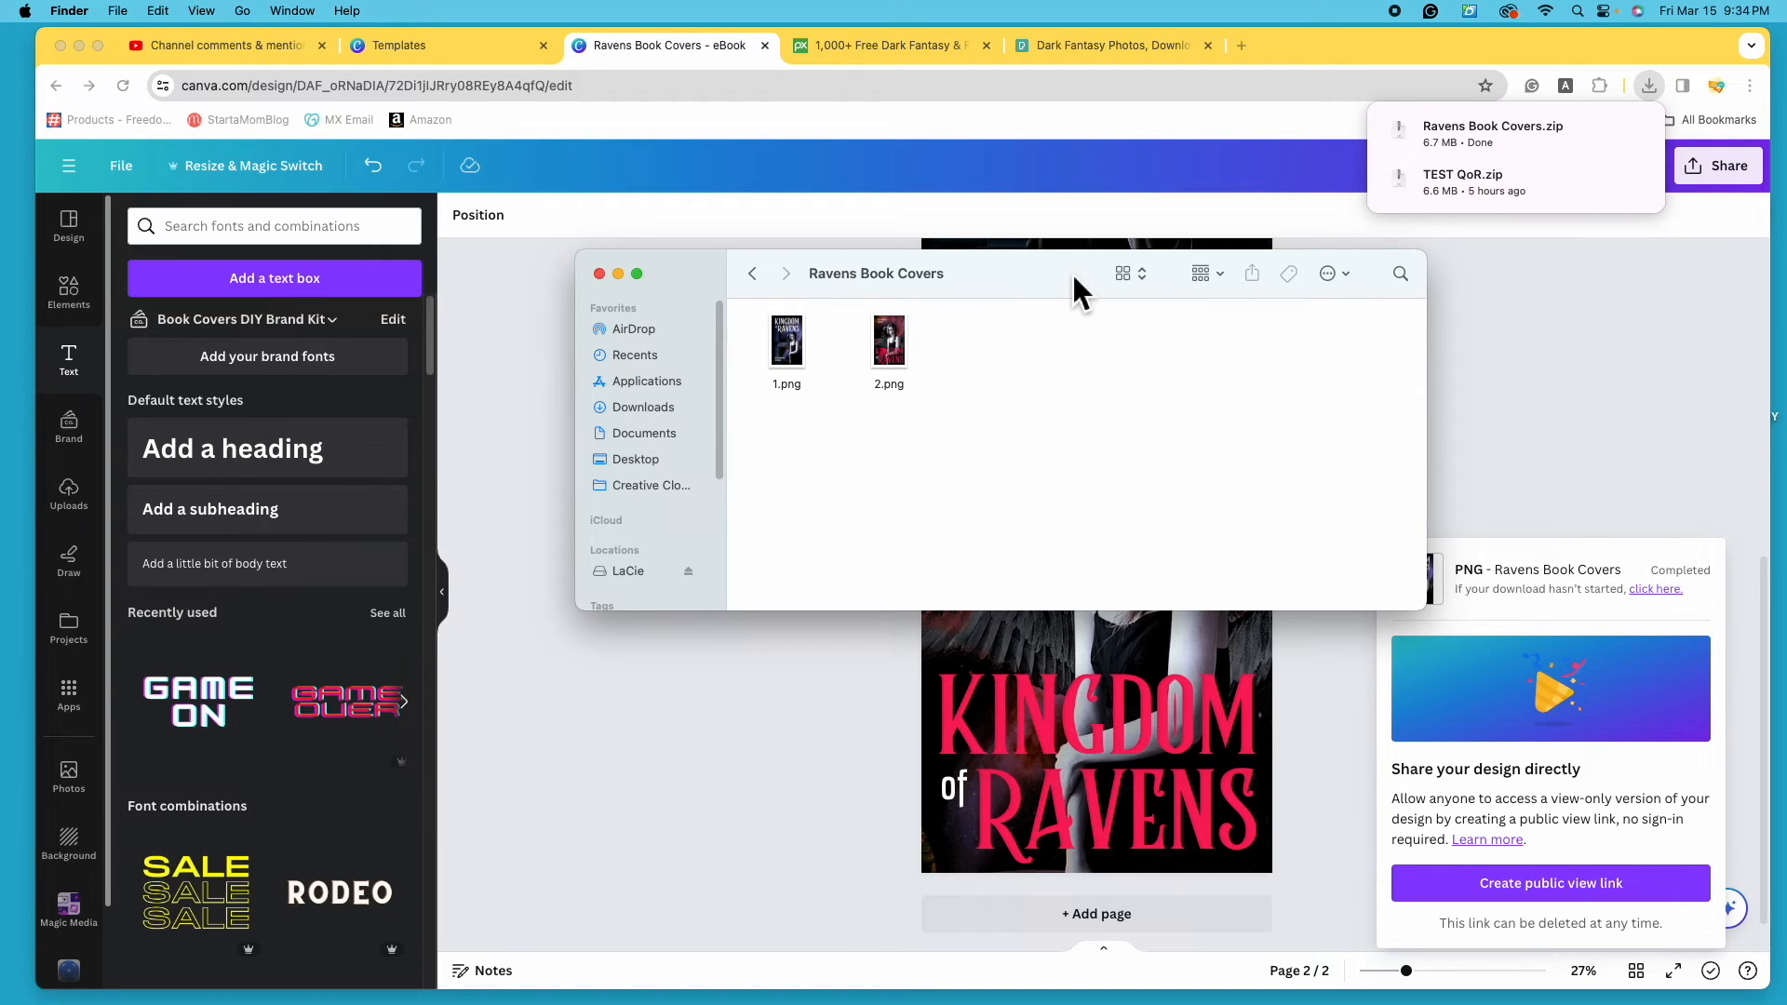
double_click(788, 345)
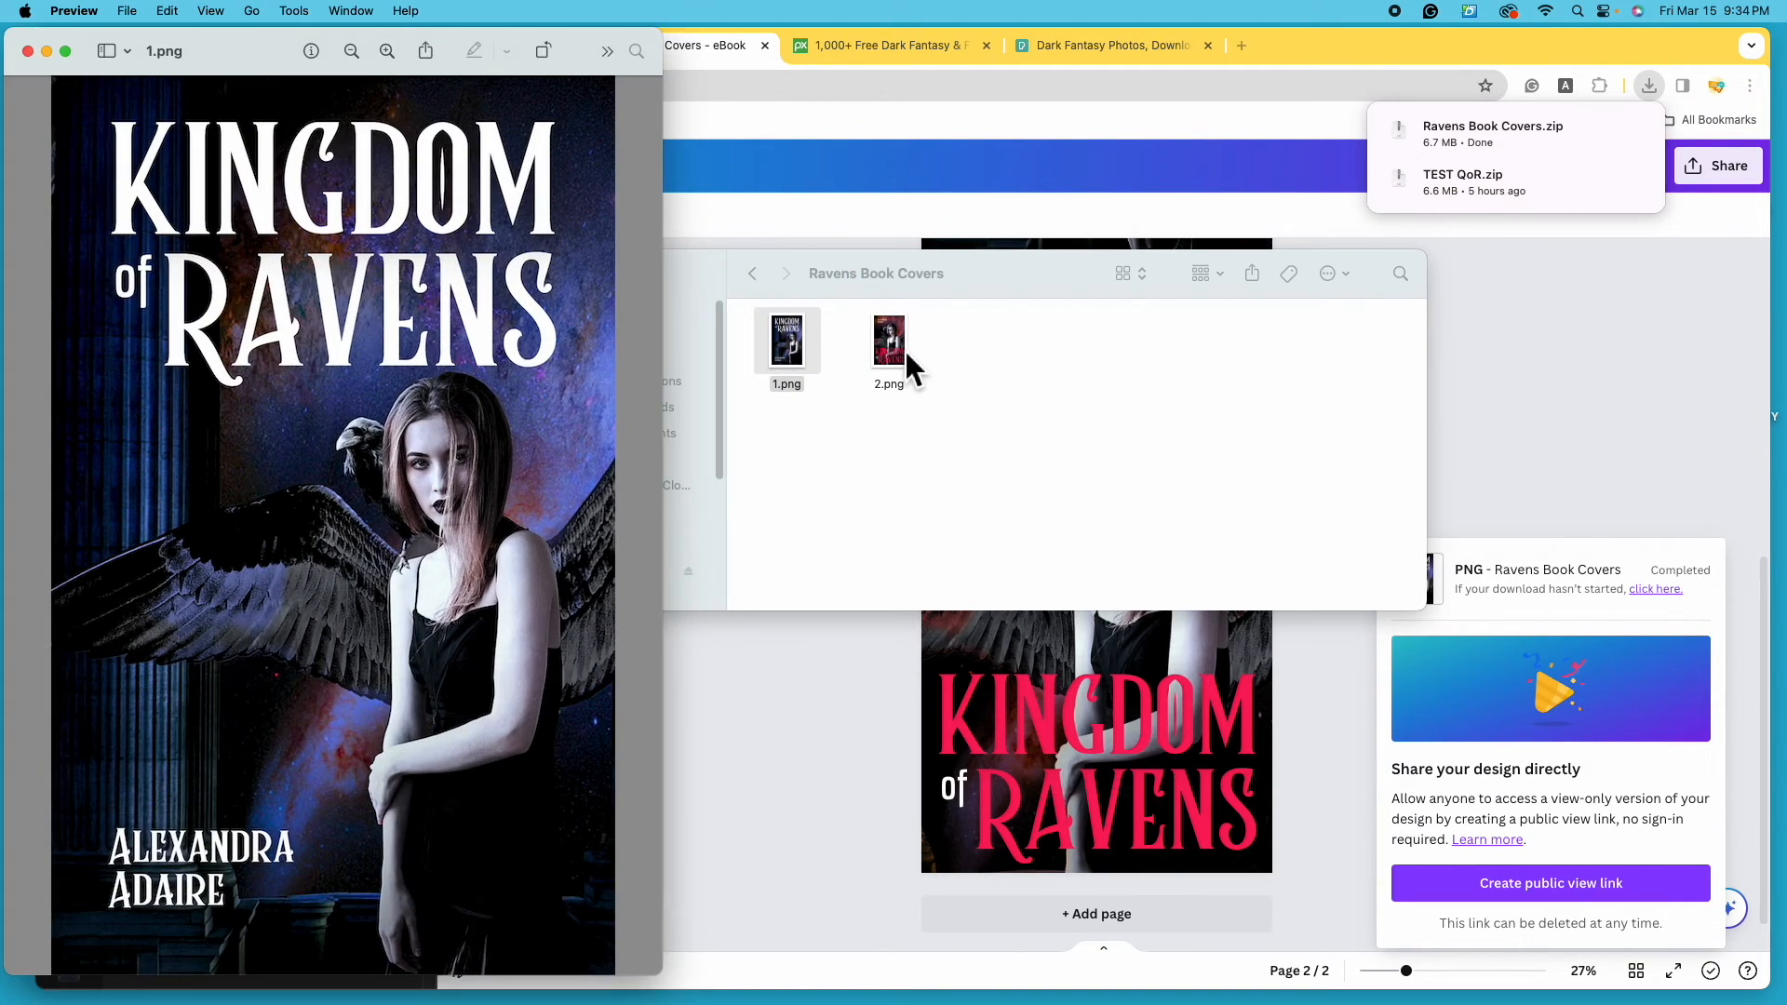
- Open 2.png in Preview beside 1.png and bring its window forward
click(900, 350)
double_click(903, 350)
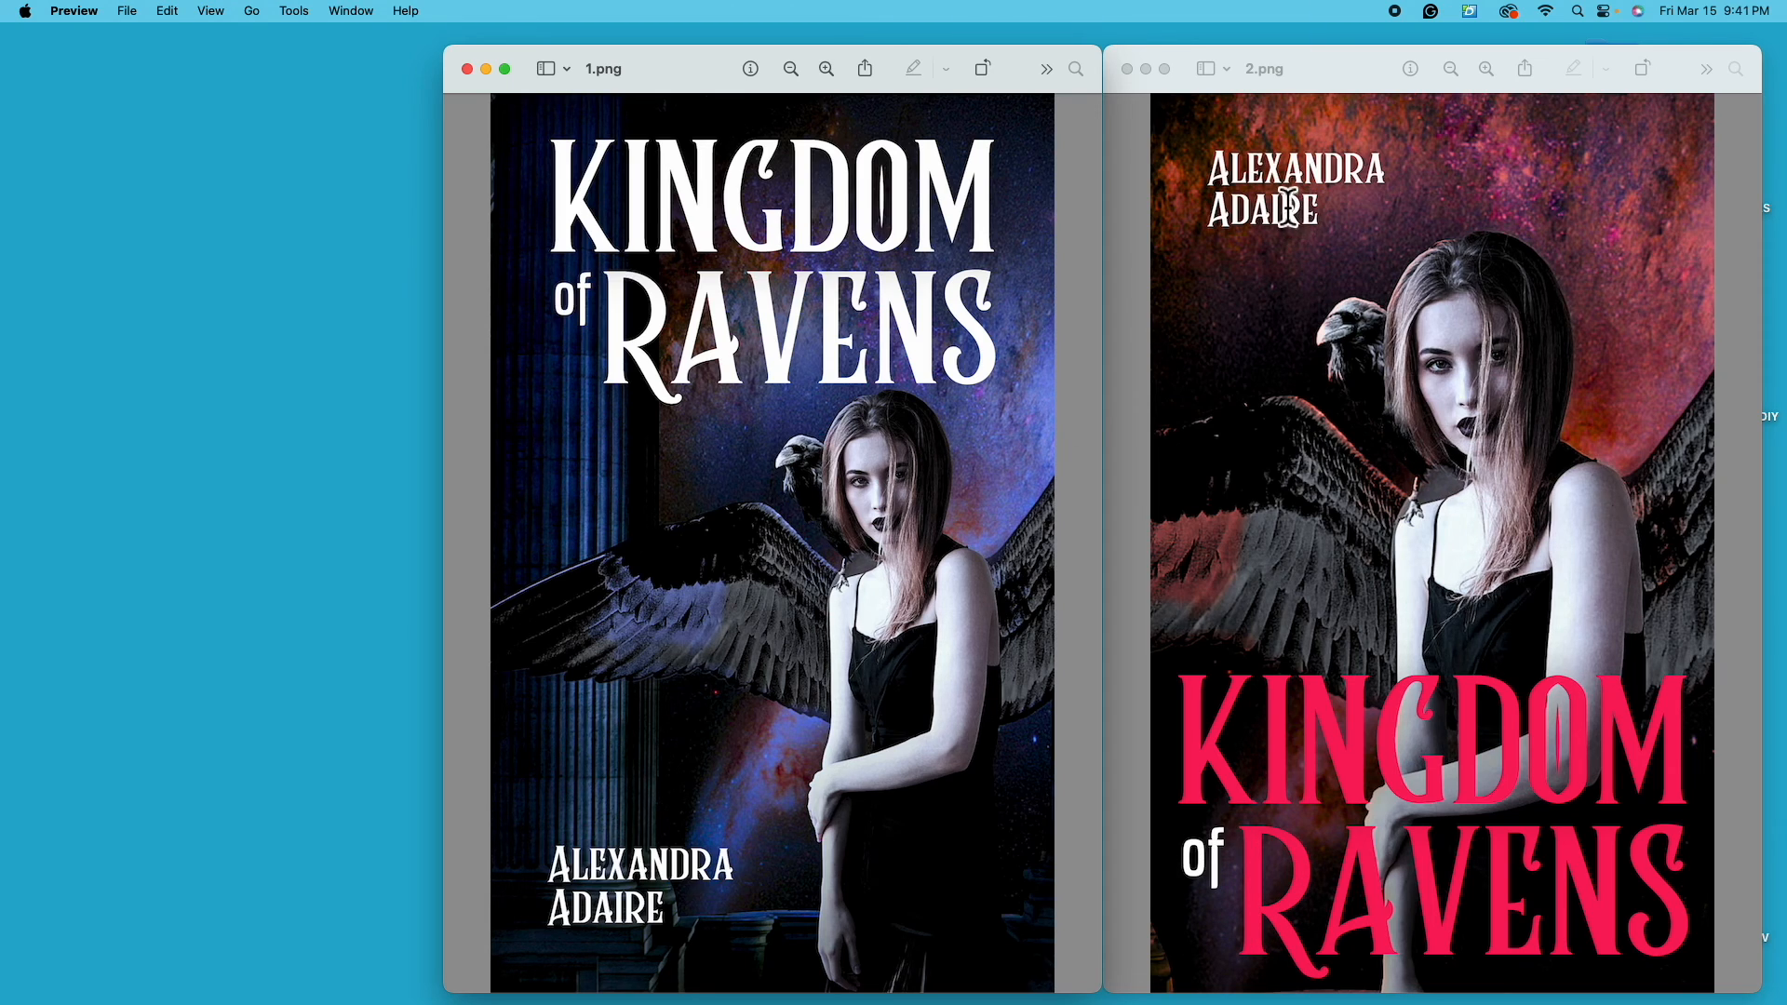
click(1192, 894)
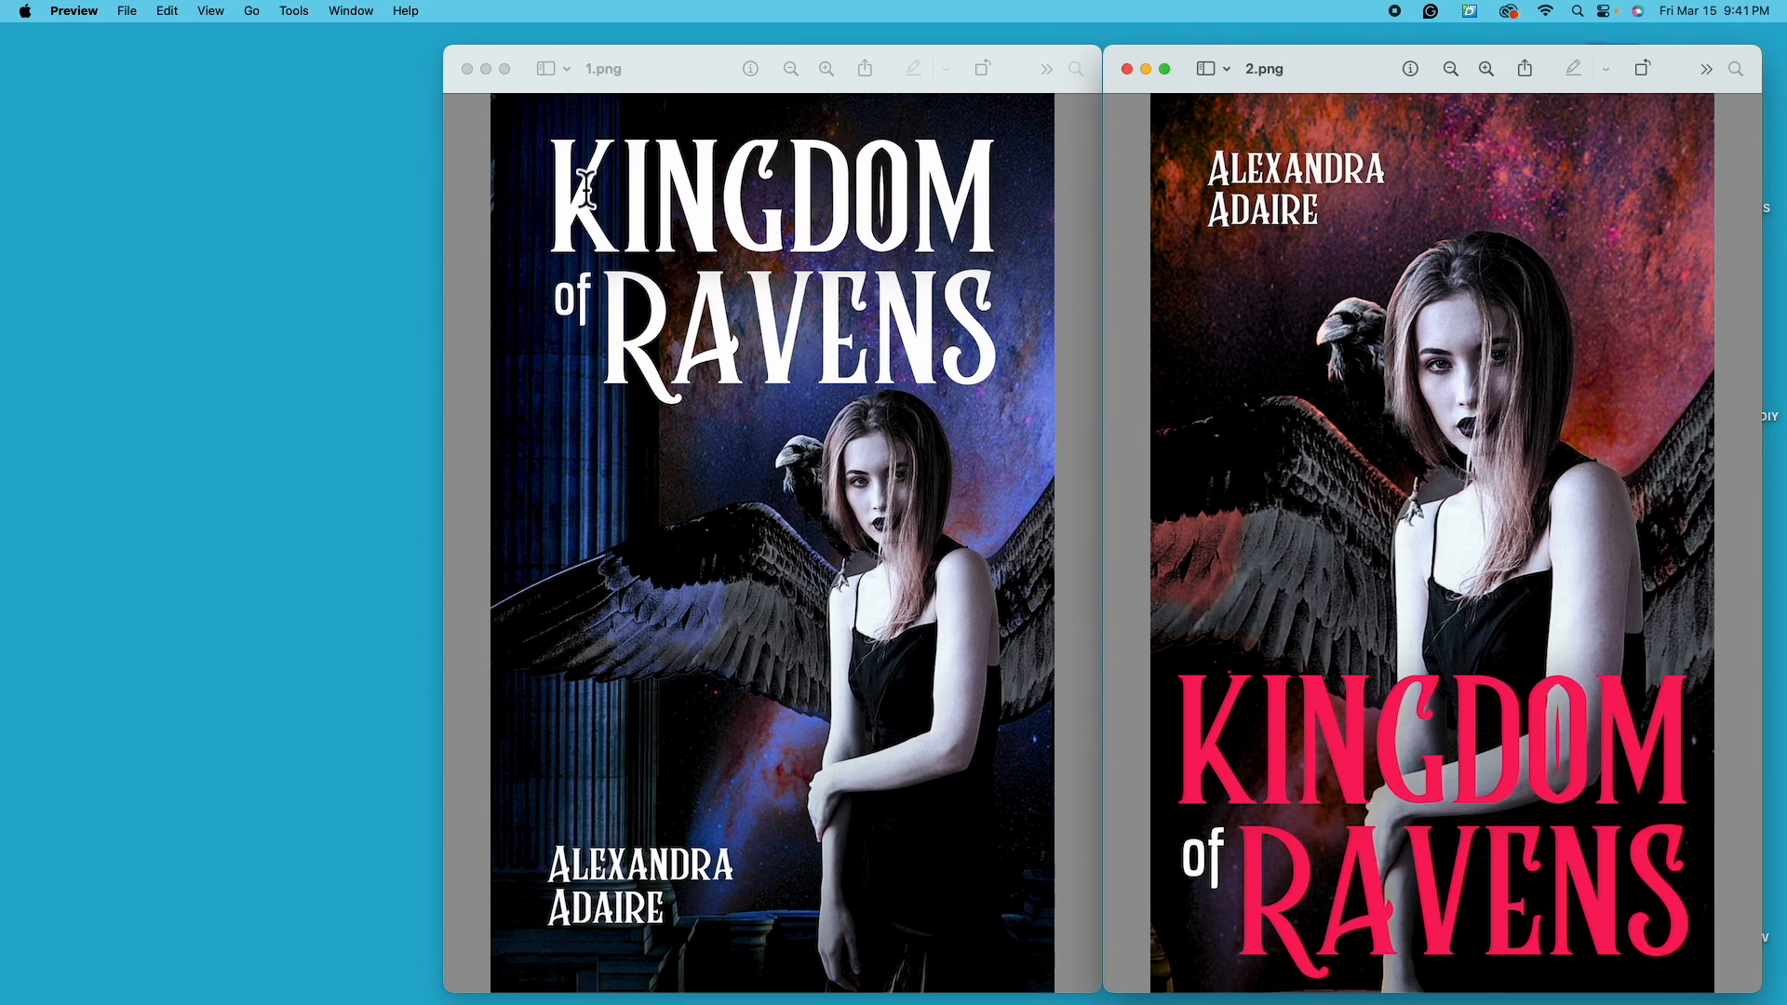